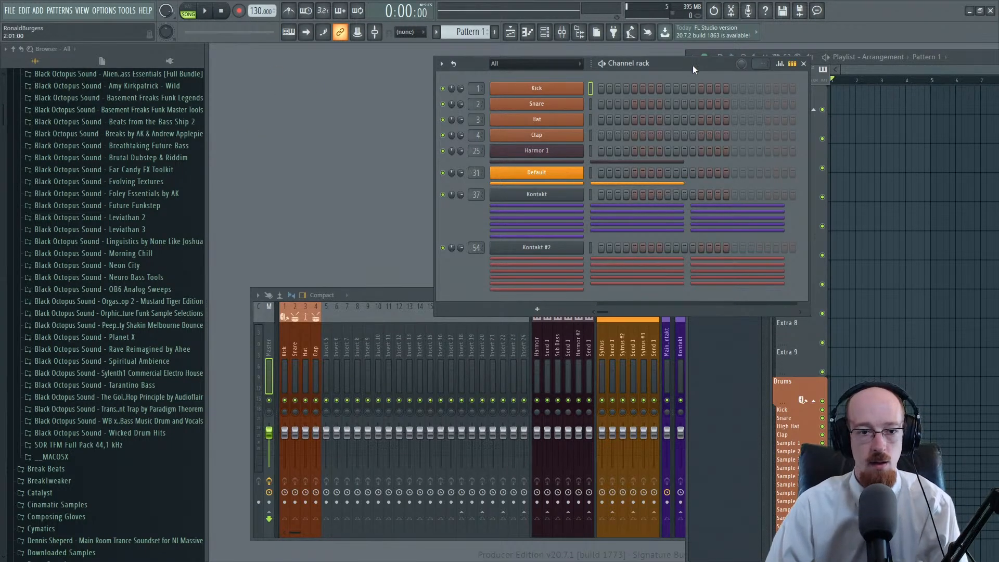
Step: Arrange the channel rack and playlist side by side and open the Harmor 1 synth with its window placed below
{"action": "left_click_drag", "start_coordinate": [692, 65], "coordinate": [473, 54]}
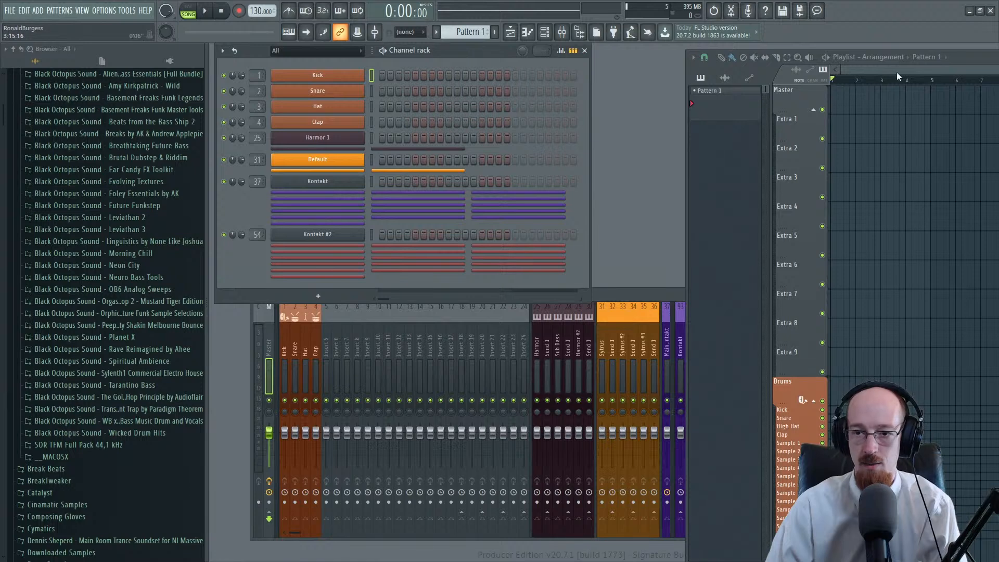
{"action": "left_click_drag", "start_coordinate": [965, 59], "coordinate": [873, 51]}
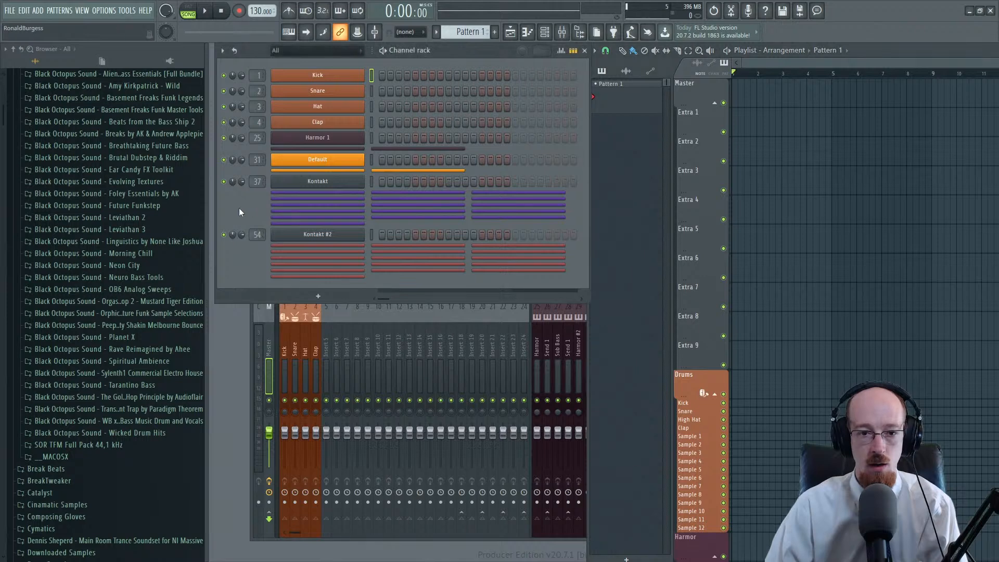
{"action": "left_click", "coordinate": [352, 140]}
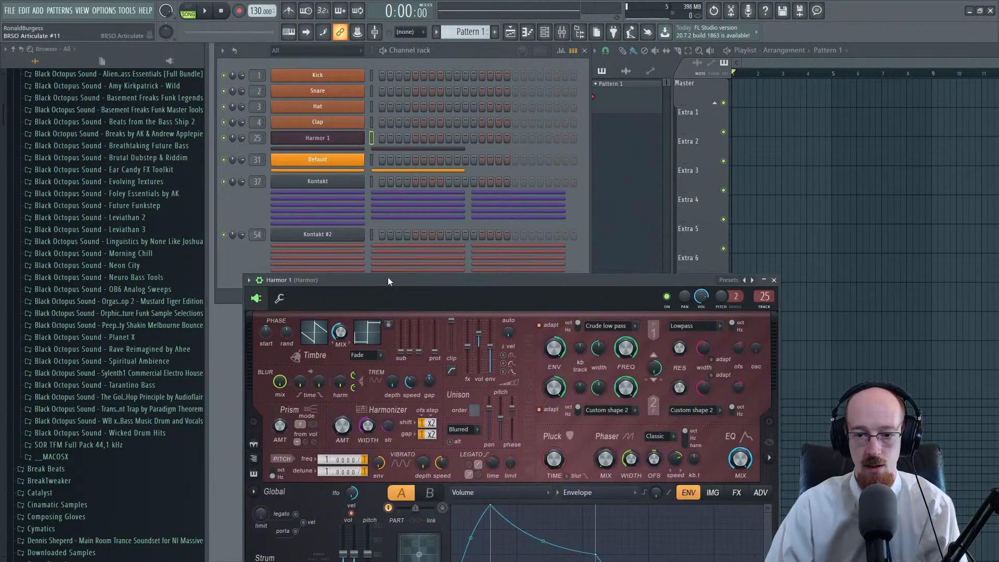
{"action": "left_click_drag", "start_coordinate": [593, 279], "coordinate": [698, 232]}
Step: Draw a one-bar C3 note at the start of Harmor 1's piano roll
{"action": "right_click", "coordinate": [352, 145]}
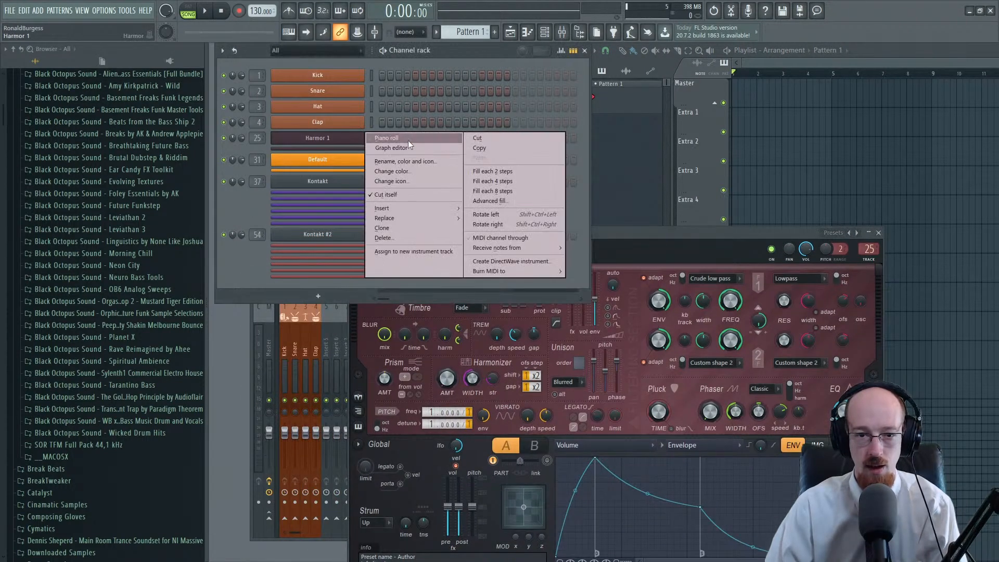
{"action": "left_click", "coordinate": [408, 140]}
{"action": "left_click", "coordinate": [309, 267]}
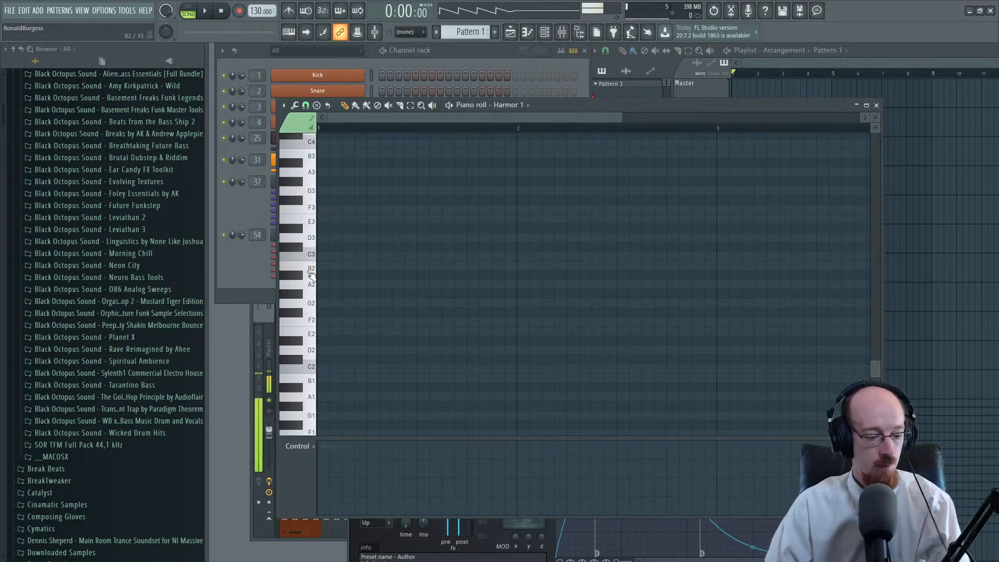
{"action": "left_click", "coordinate": [314, 260]}
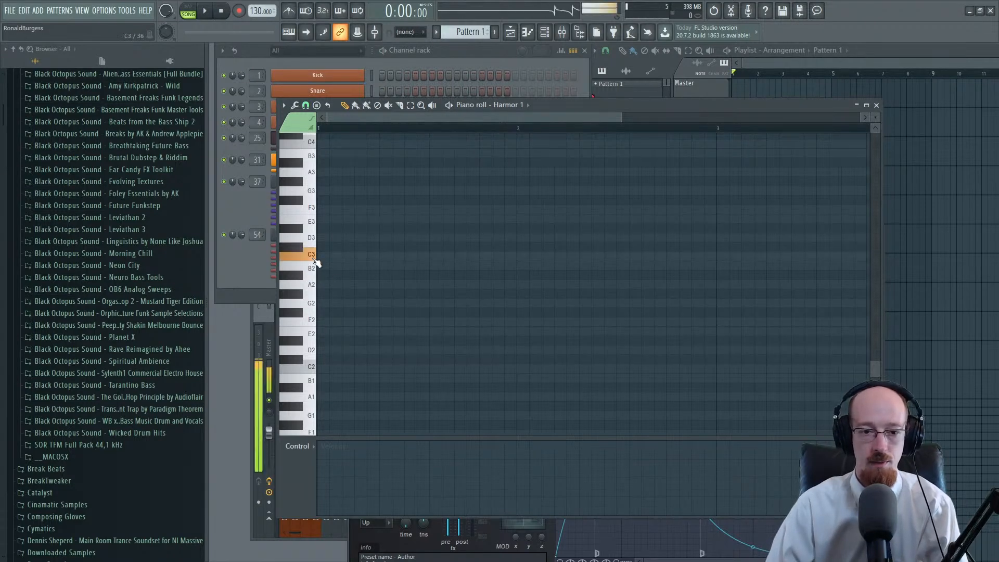
{"action": "left_click", "coordinate": [352, 257]}
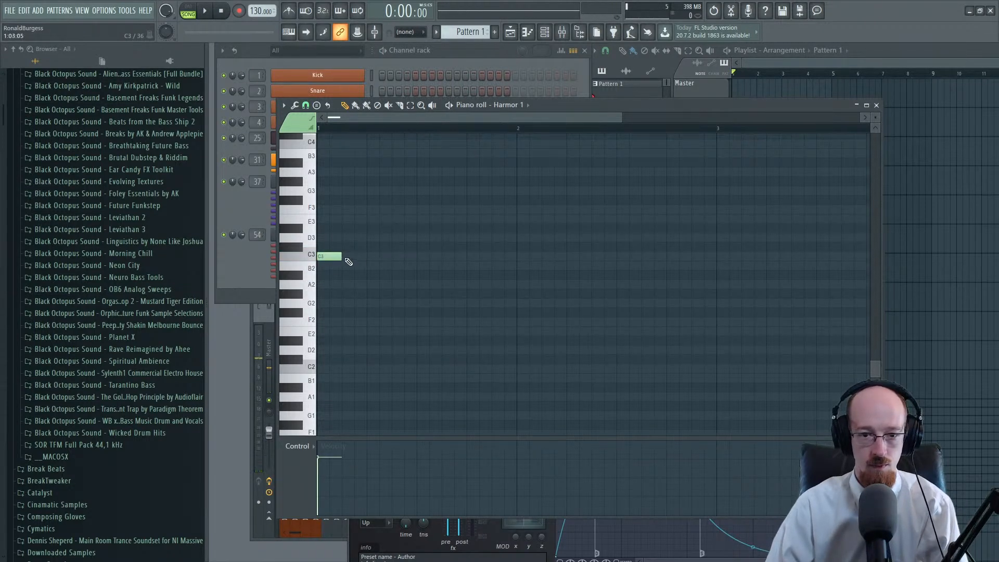
{"action": "left_click_drag", "start_coordinate": [339, 256], "coordinate": [512, 264]}
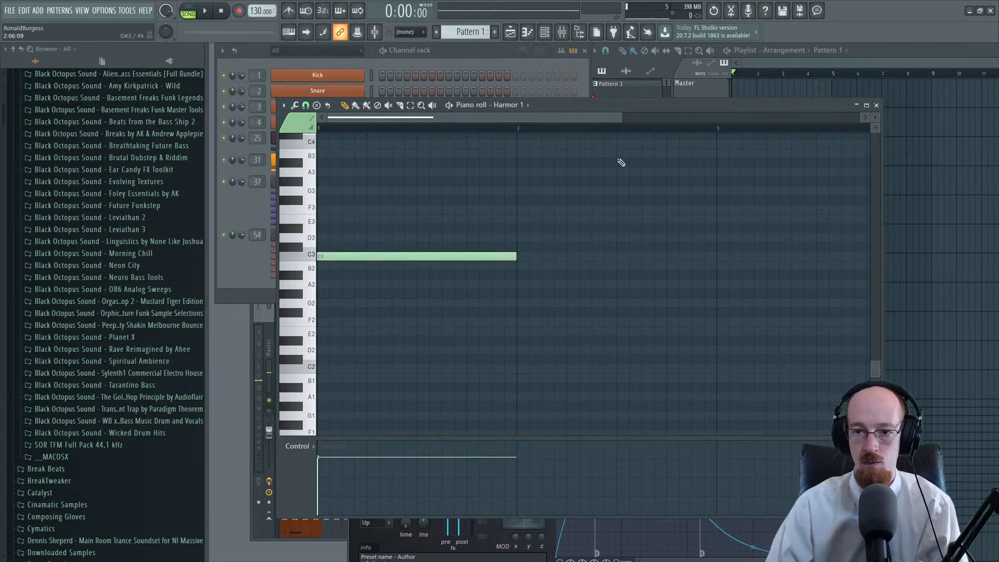
Step: Place Pattern 1 at the start of the first playlist track
{"action": "left_click", "coordinate": [763, 66]}
{"action": "left_click", "coordinate": [756, 94]}
{"action": "left_click_drag", "start_coordinate": [759, 93], "coordinate": [741, 93]}
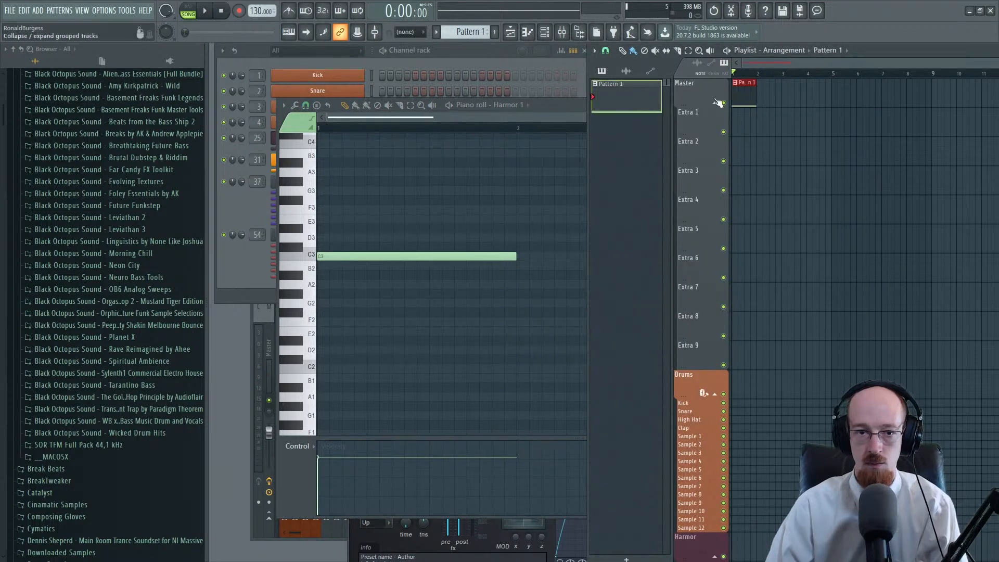
Step: Reopen the Harmor 1 synth and lower its first filter's frequency slightly while auditioning the pattern
{"action": "left_click", "coordinate": [248, 61]}
{"action": "left_click", "coordinate": [334, 138]}
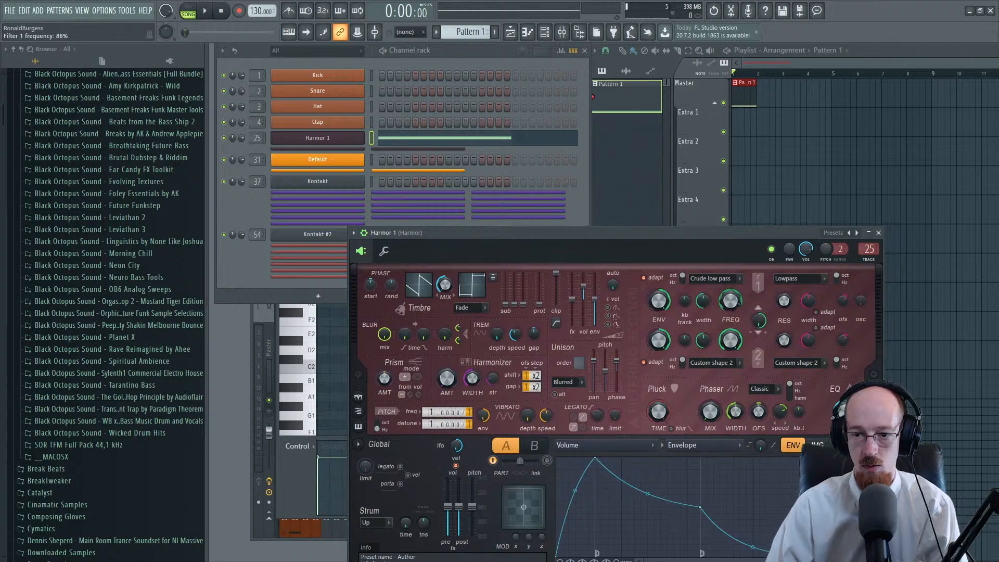
{"action": "key", "text": "space"}
{"action": "key", "text": "space"}
{"action": "left_click_drag", "start_coordinate": [731, 301], "coordinate": [731, 316]}
{"action": "key", "text": "space"}
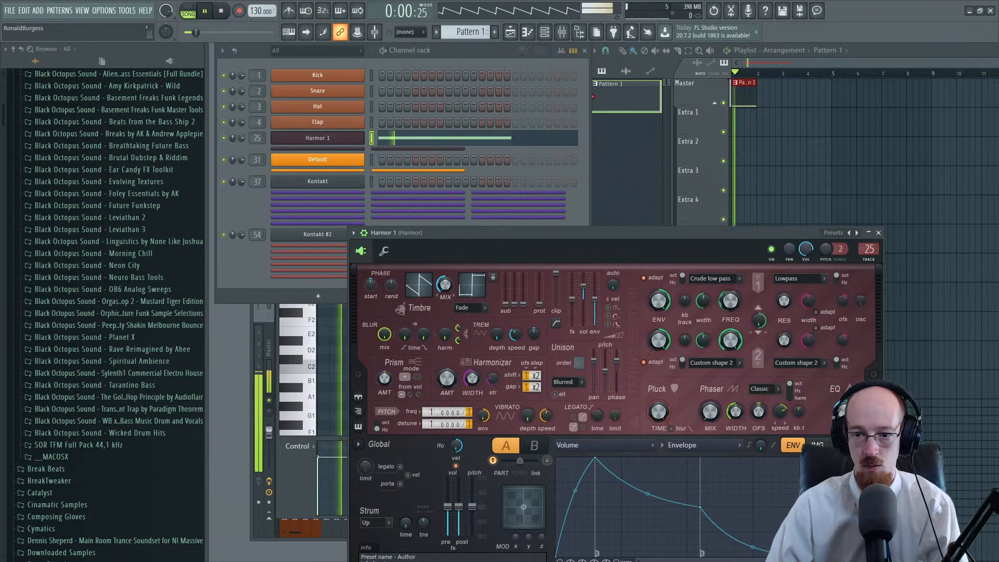
{"action": "key", "text": "space"}
{"action": "key", "text": "space"}
{"action": "key", "text": "space"}
{"action": "key", "text": "space"}
{"action": "key", "text": "space"}
Step: Turn on the reverb in Harmor 1's effects and lower its low-cut frequency during playback
{"action": "left_click", "coordinate": [840, 446]}
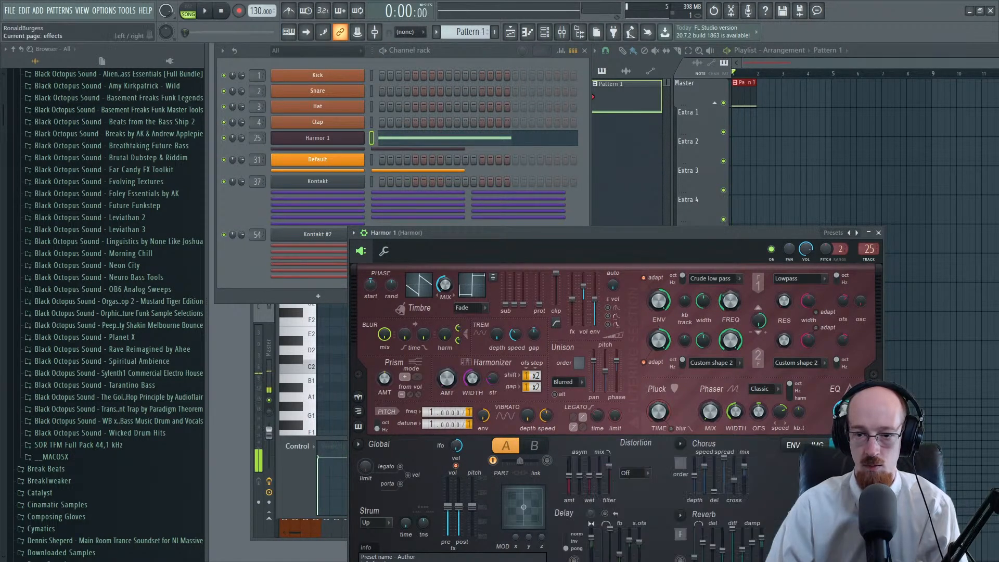
{"action": "left_click_drag", "start_coordinate": [622, 234], "coordinate": [600, 128]}
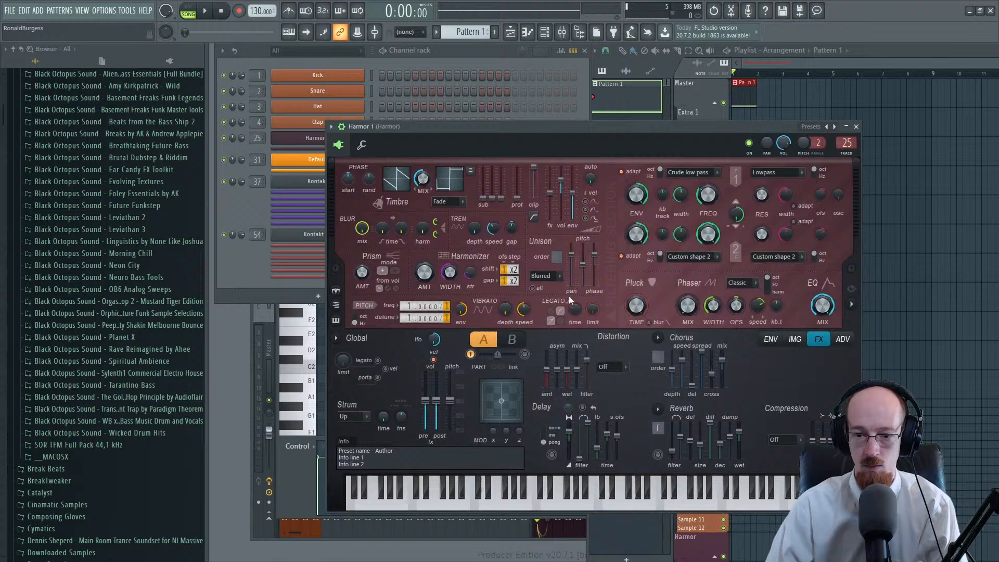
{"action": "left_click", "coordinate": [657, 454]}
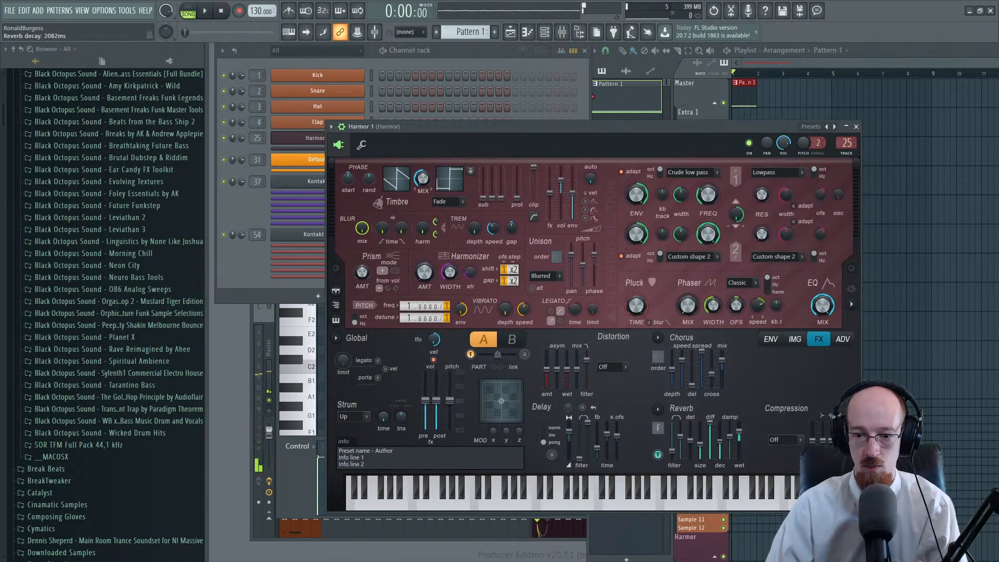
{"action": "key", "text": "space"}
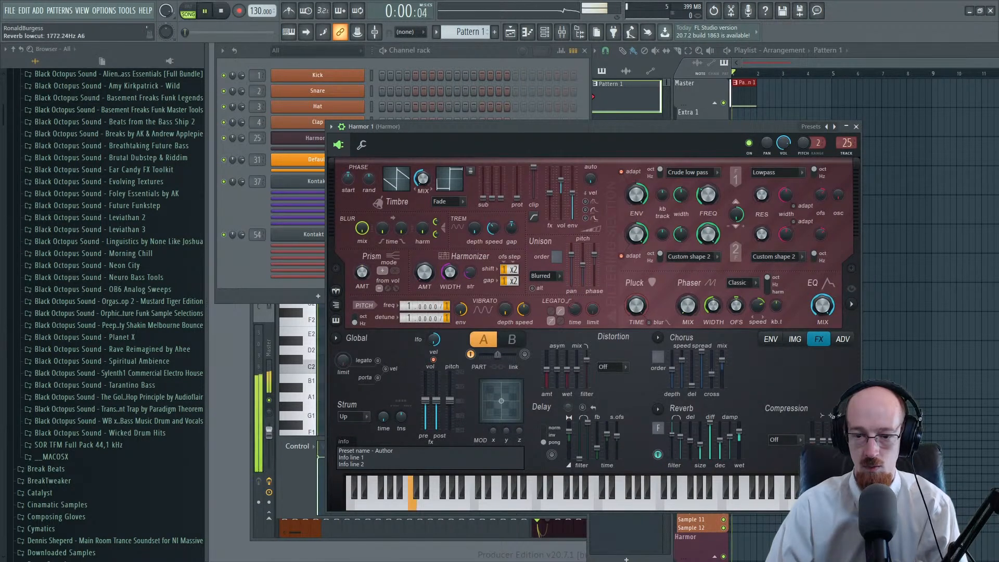
{"action": "left_click_drag", "start_coordinate": [680, 436], "coordinate": [681, 450]}
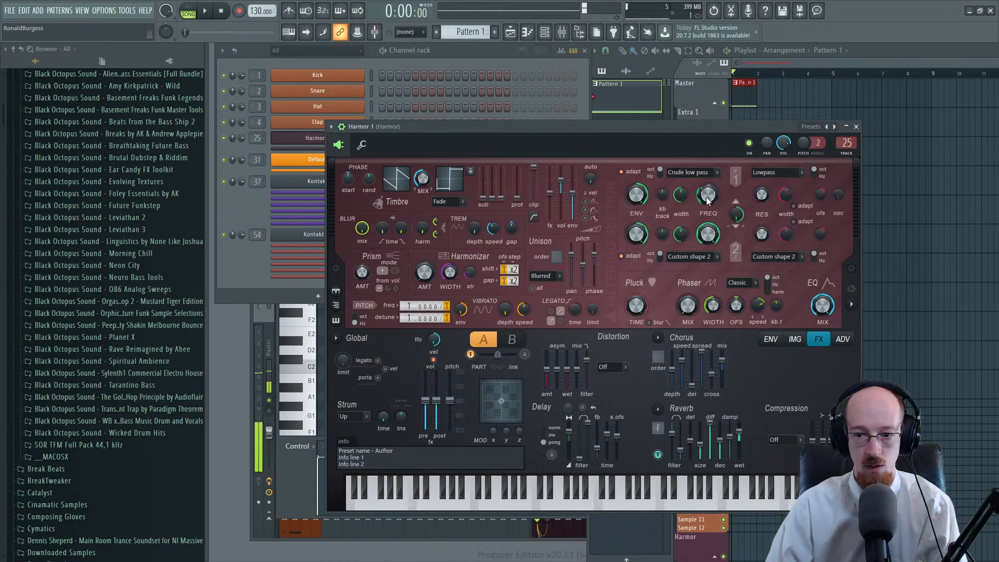
Step: Set Harmor 1's unison order to 2 while auditioning the sound
{"action": "key", "text": "space"}
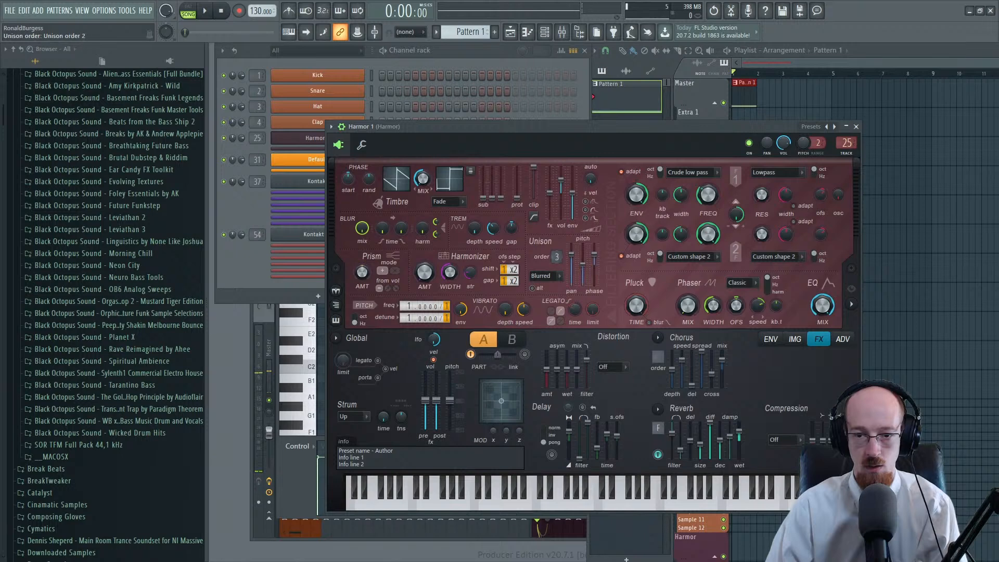
{"action": "key", "text": "space"}
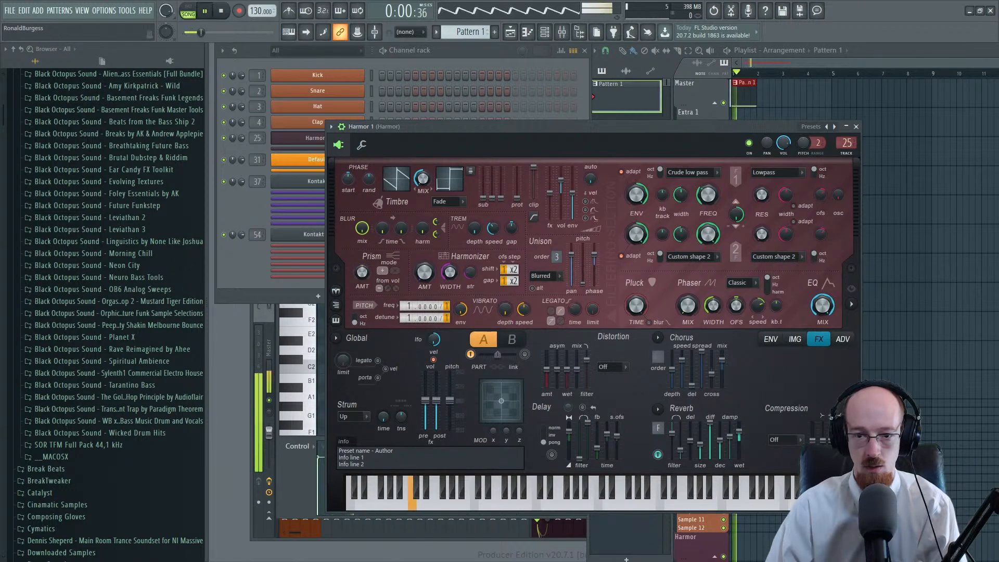
{"action": "scroll", "coordinate": [558, 257], "scroll_direction": "down", "scroll_amount": 1}
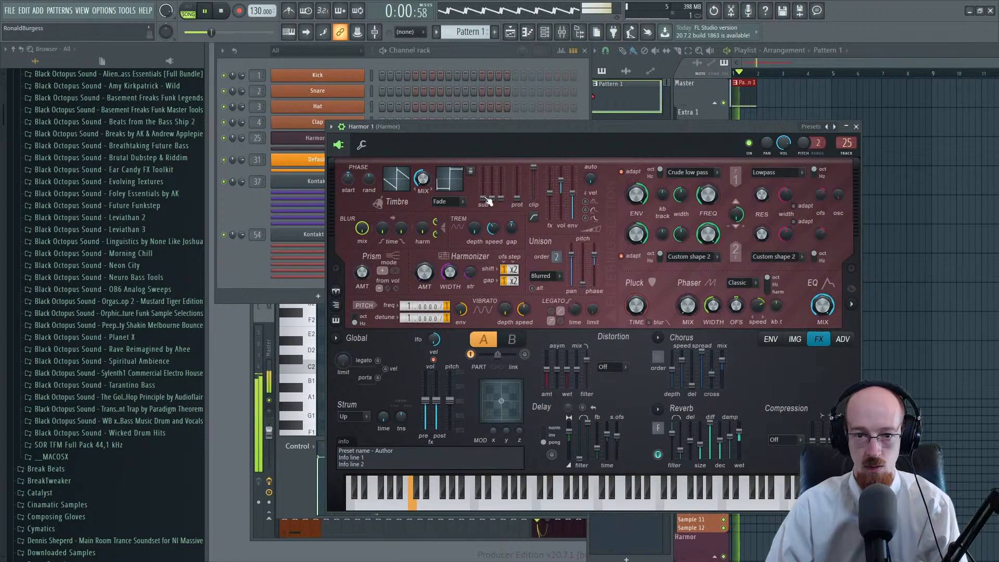
{"action": "key", "text": "space"}
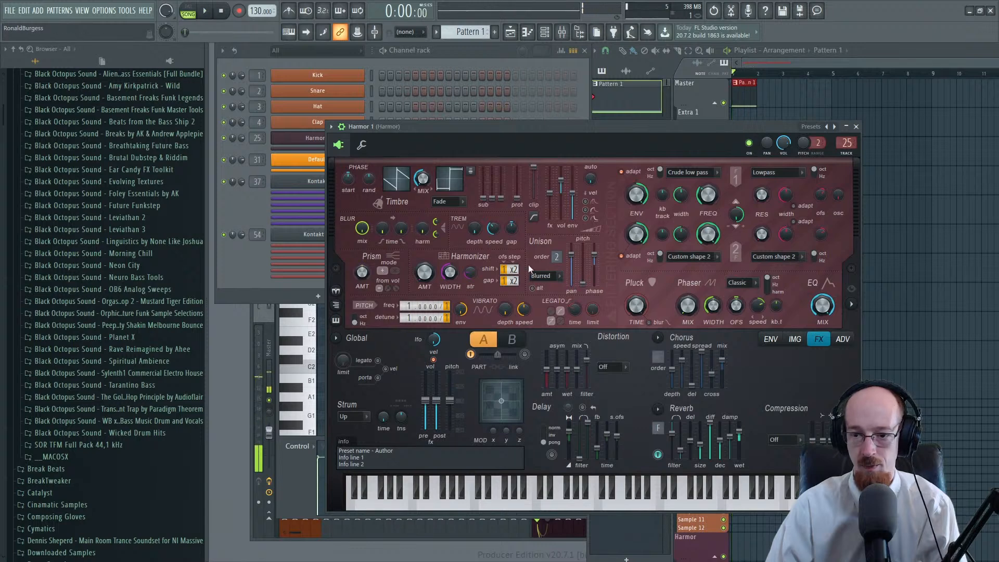
Step: Apply Rubber distortion to Harmor 1 with the amount at 78% and the wet volume at 50%
{"action": "left_click", "coordinate": [610, 367]}
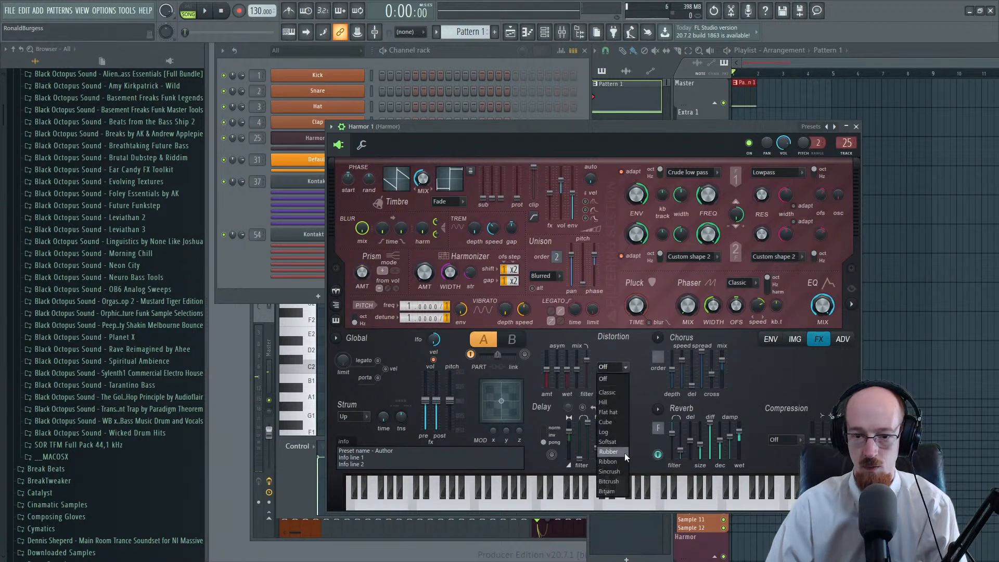
{"action": "left_click", "coordinate": [624, 452]}
{"action": "left_click_drag", "start_coordinate": [547, 370], "coordinate": [547, 357]}
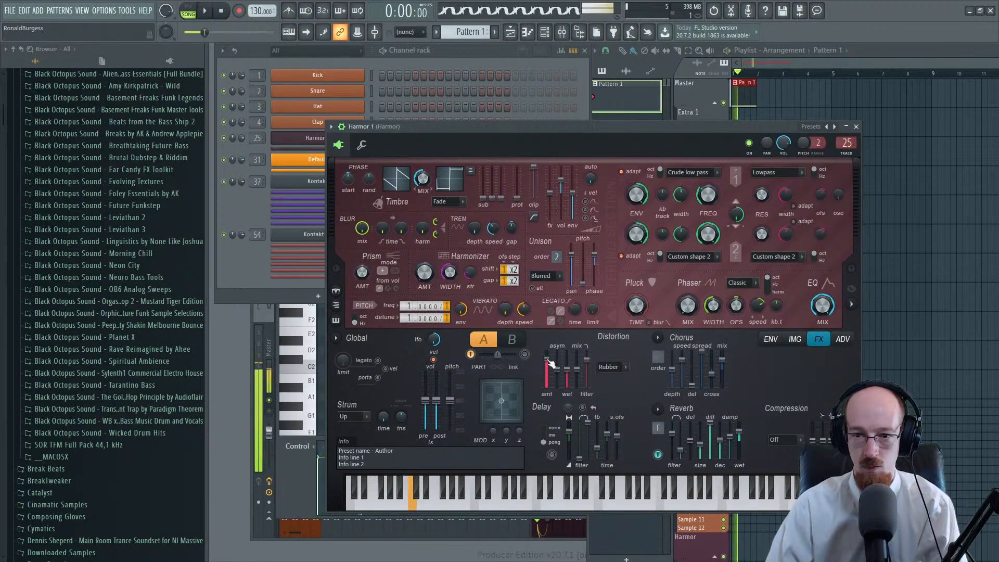
{"action": "key", "text": "space"}
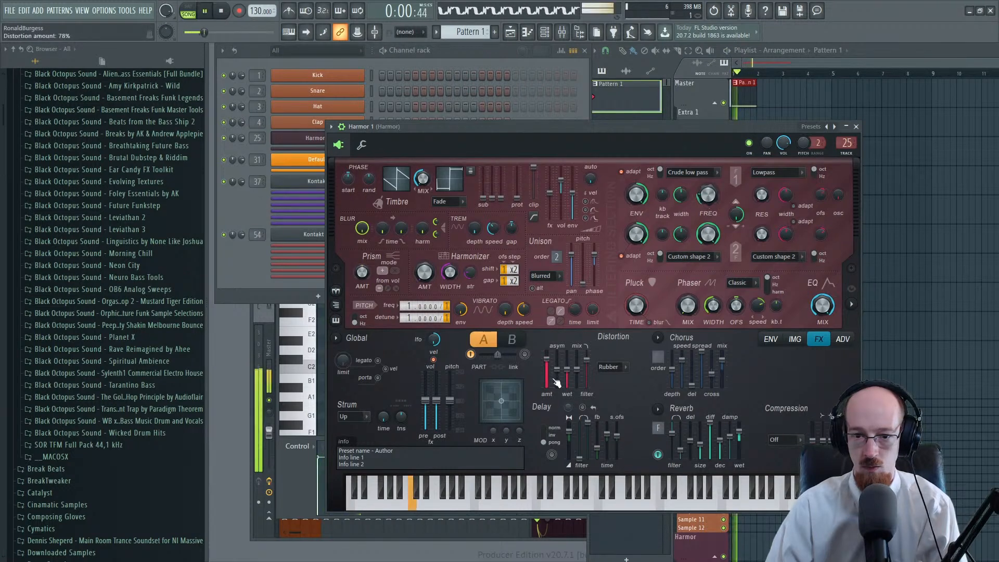
{"action": "mouse_move", "coordinate": [568, 370]}
{"action": "left_mouse_down"}
{"action": "mouse_move", "coordinate": [568, 382]}
{"action": "mouse_move", "coordinate": [568, 373]}
{"action": "left_mouse_up"}
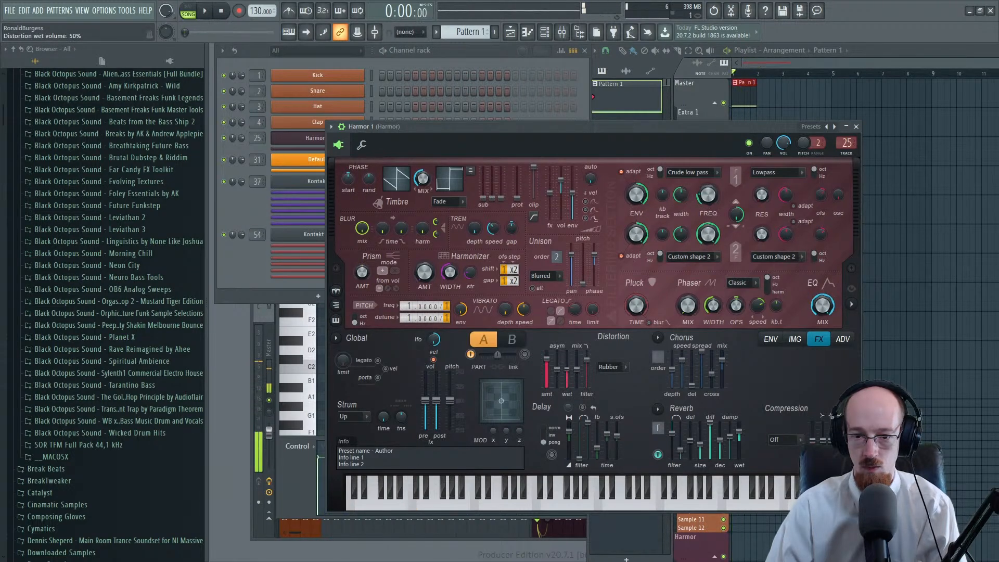
{"action": "key", "text": "space"}
Step: Audition other distortion types such as Bitjam, Bitcrush and Sincrush against the pattern and settle on Ribbon
{"action": "key", "text": "space"}
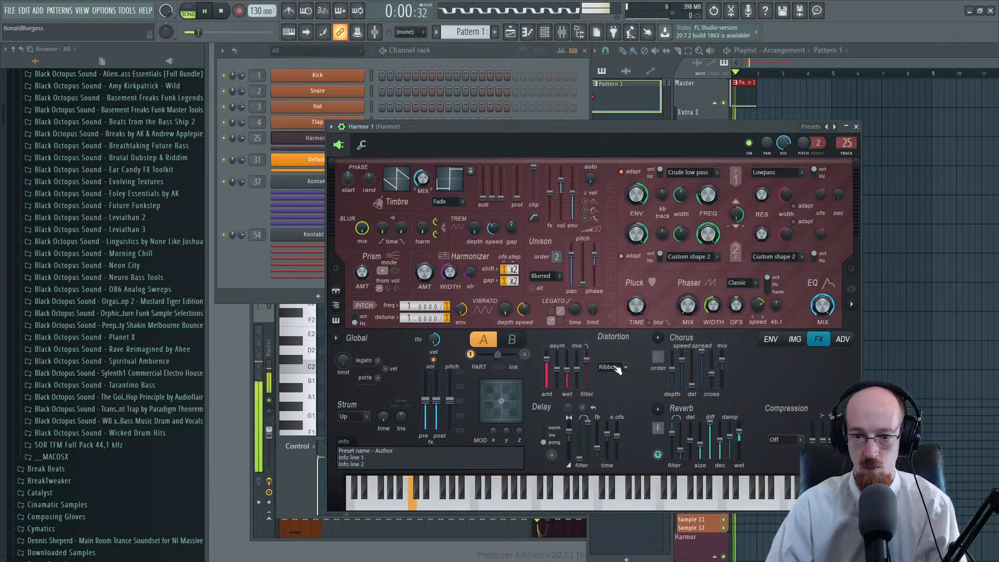
{"action": "key", "text": "space"}
{"action": "key", "text": "space"}
{"action": "key", "text": "space"}
{"action": "scroll", "coordinate": [618, 370], "scroll_direction": "down", "scroll_amount": 1}
{"action": "key", "text": "space"}
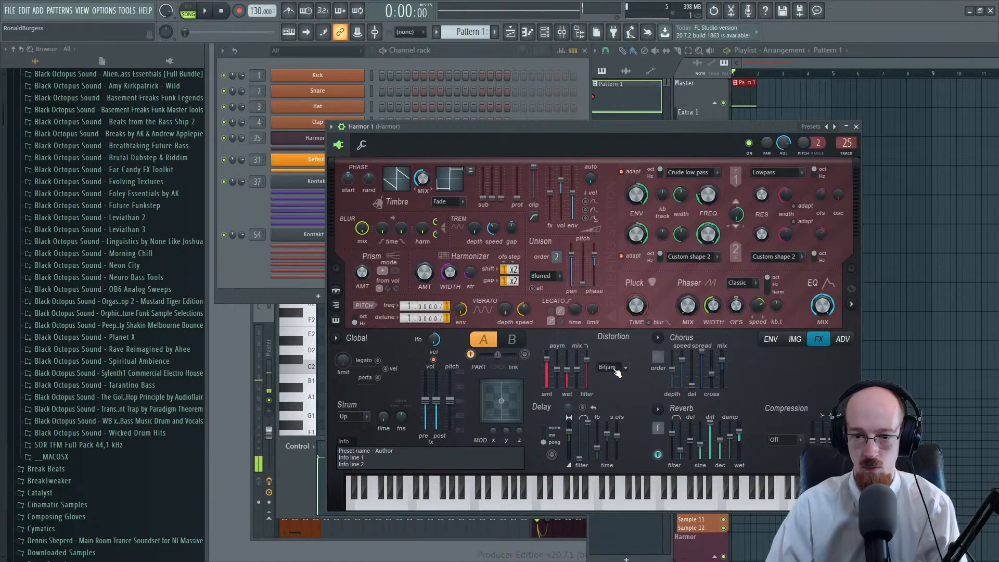
{"action": "scroll", "coordinate": [618, 371], "scroll_direction": "up", "scroll_amount": 1}
{"action": "scroll", "coordinate": [618, 372], "scroll_direction": "down", "scroll_amount": 1}
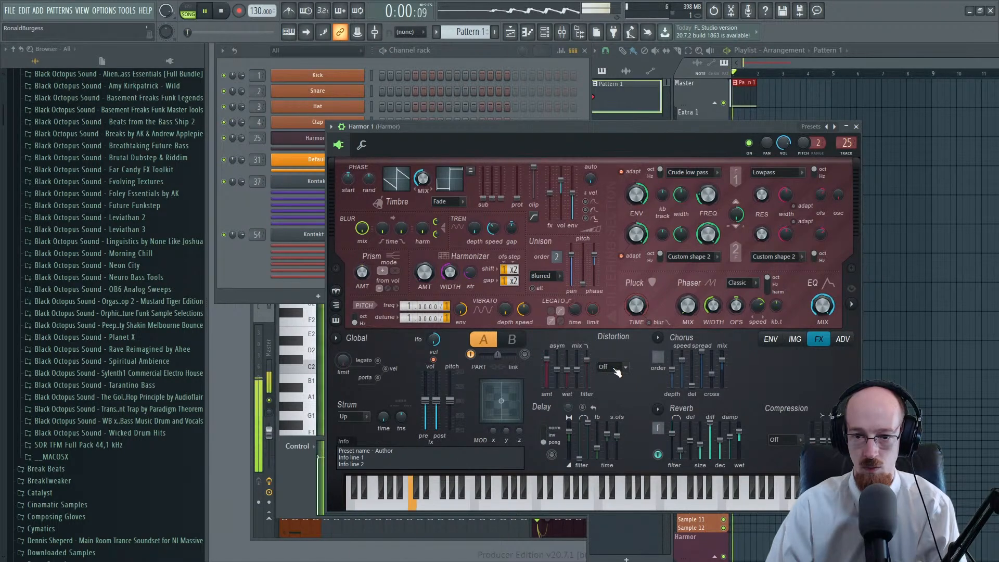
{"action": "key", "text": "space"}
{"action": "key", "text": "space"}
{"action": "key", "text": "space"}
{"action": "key", "text": "space"}
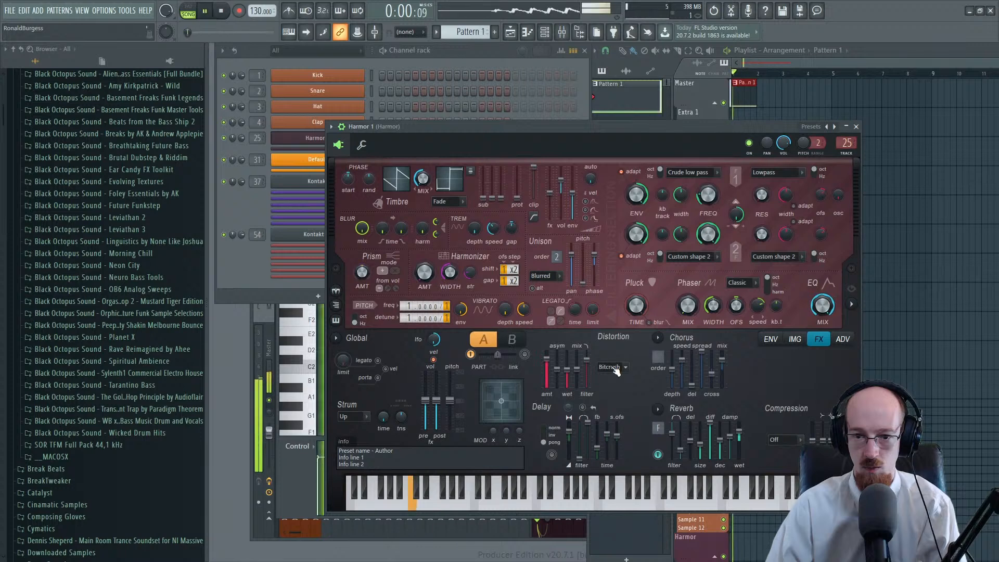
{"action": "key", "text": "space"}
{"action": "key", "text": "space"}
{"action": "key", "text": "space"}
{"action": "scroll", "coordinate": [615, 371], "scroll_direction": "down", "scroll_amount": 1}
{"action": "key", "text": "space"}
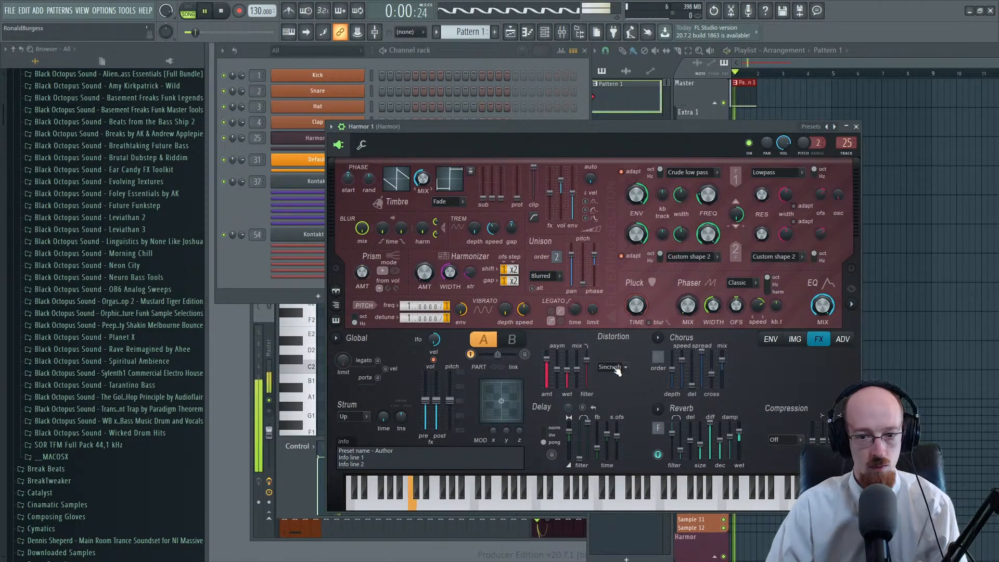
{"action": "key", "text": "space"}
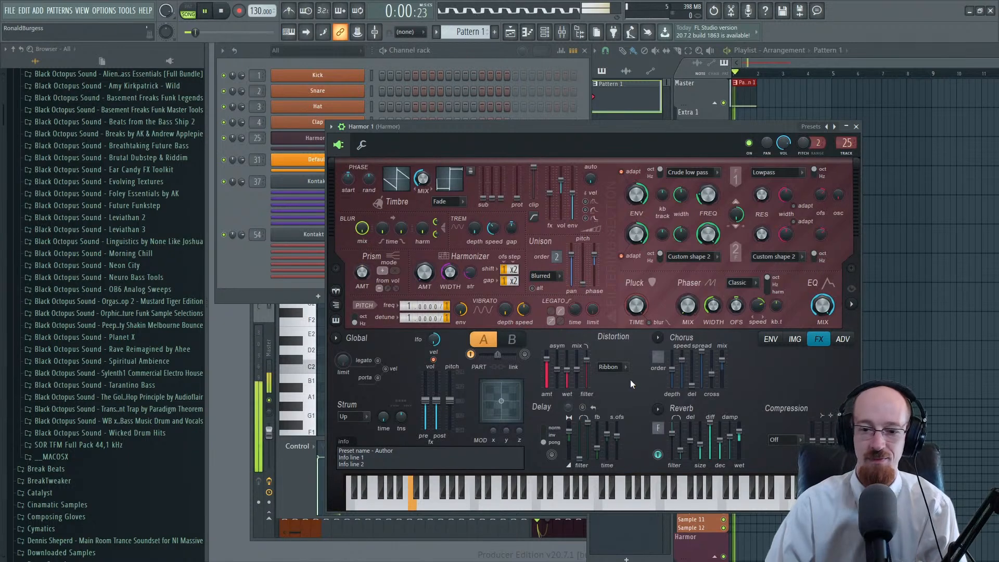
Step: Move the Harmor 1 note down an octave to C2 and shorten it to one beat
{"action": "key", "text": "F6"}
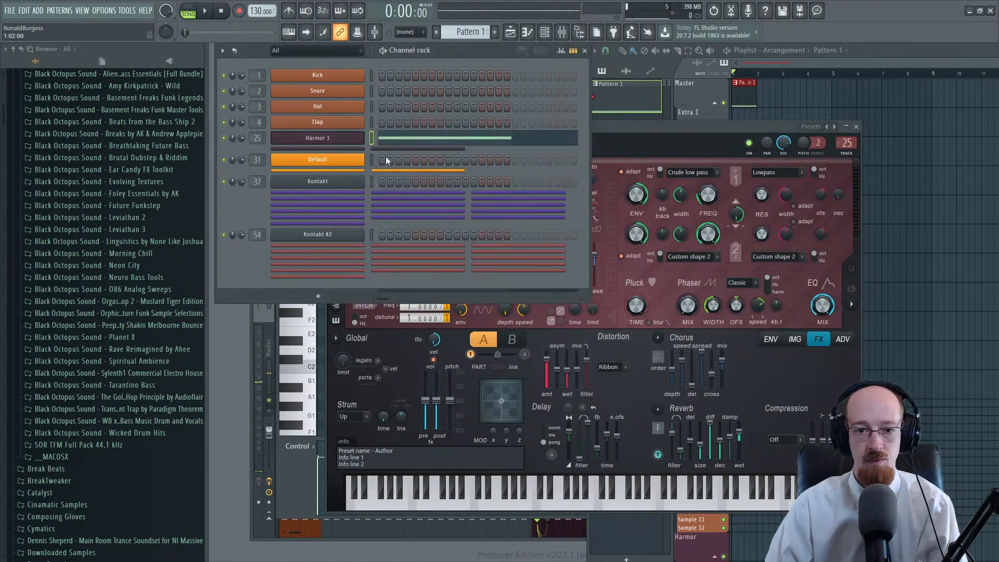
{"action": "left_click", "coordinate": [413, 144]}
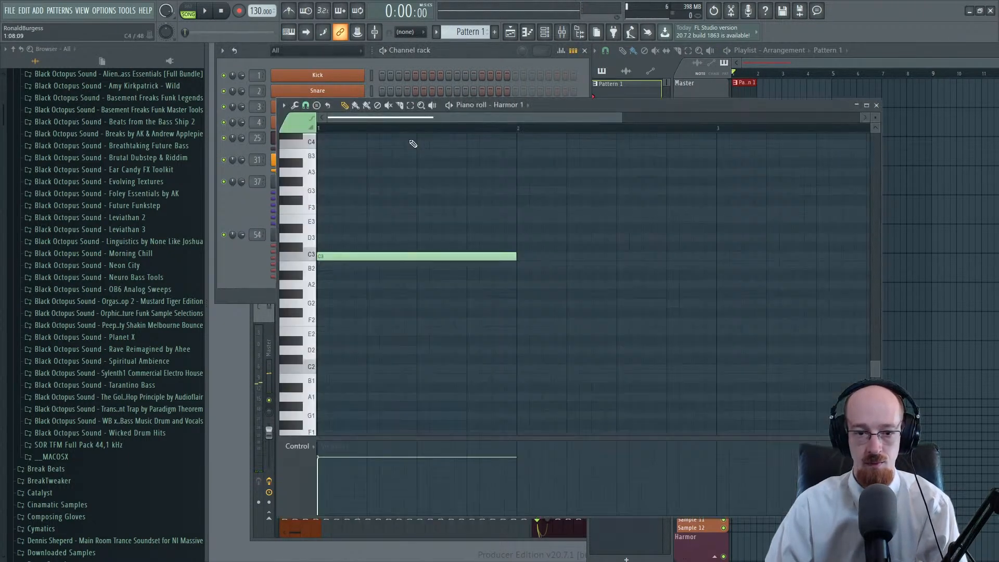
{"action": "left_click", "coordinate": [380, 255]}
{"action": "left_click_drag", "start_coordinate": [372, 255], "coordinate": [373, 368]}
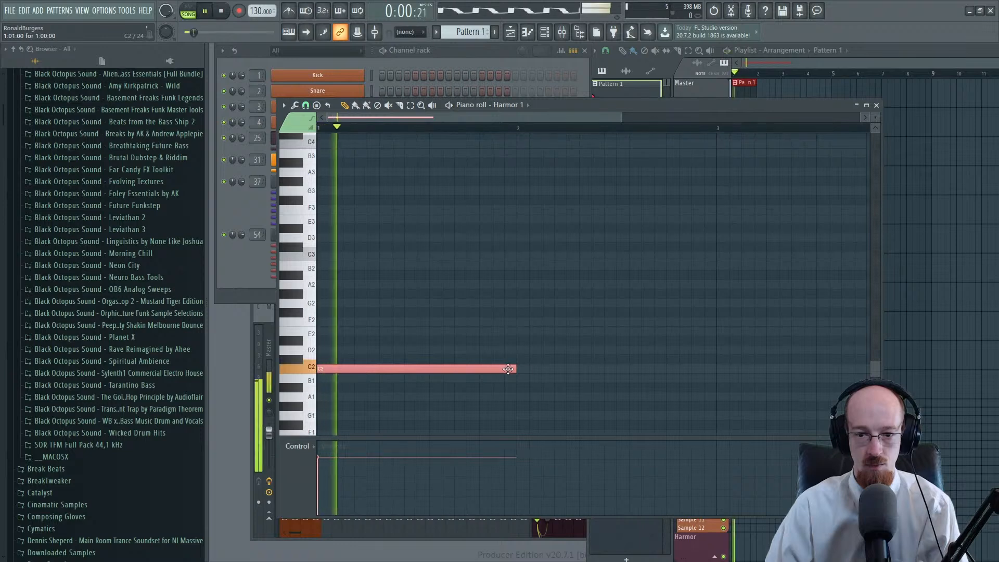
{"action": "left_click_drag", "start_coordinate": [515, 368], "coordinate": [416, 363]}
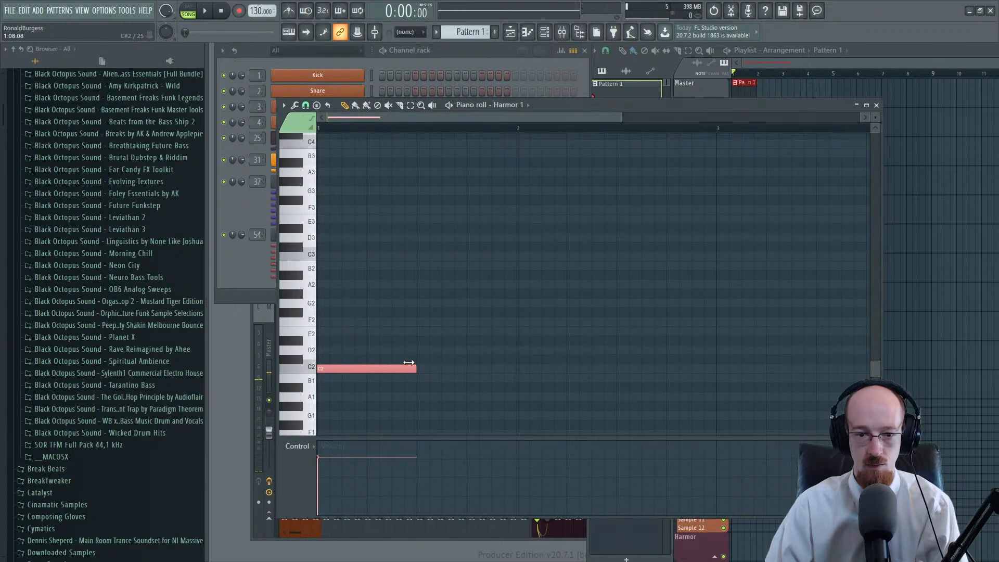
Step: Set the project tempo to 115 BPM and bring the channel rack to the front
{"action": "right_click", "coordinate": [260, 11]}
{"action": "type", "text": "t115"}
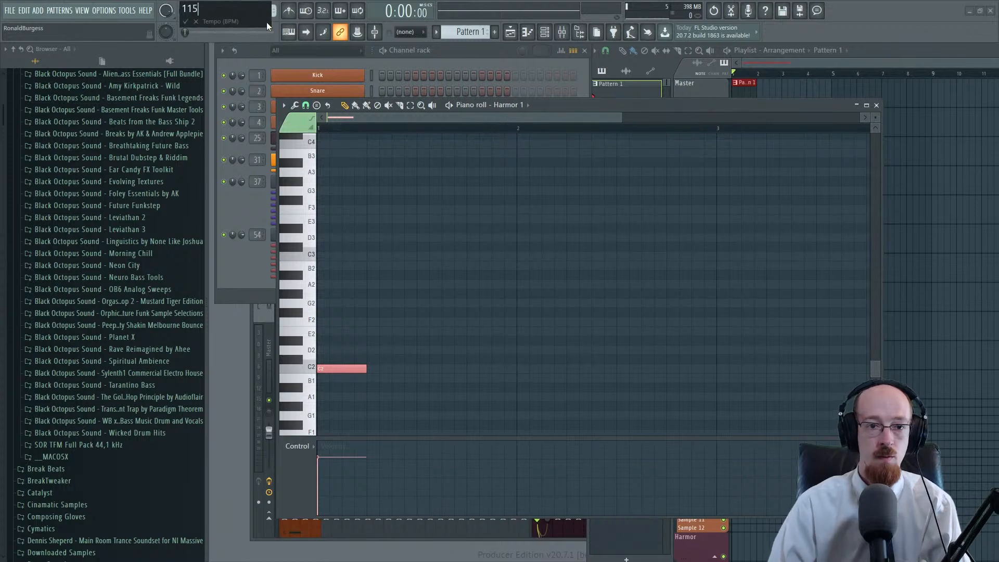
{"action": "key", "text": "Return"}
{"action": "left_click", "coordinate": [250, 54]}
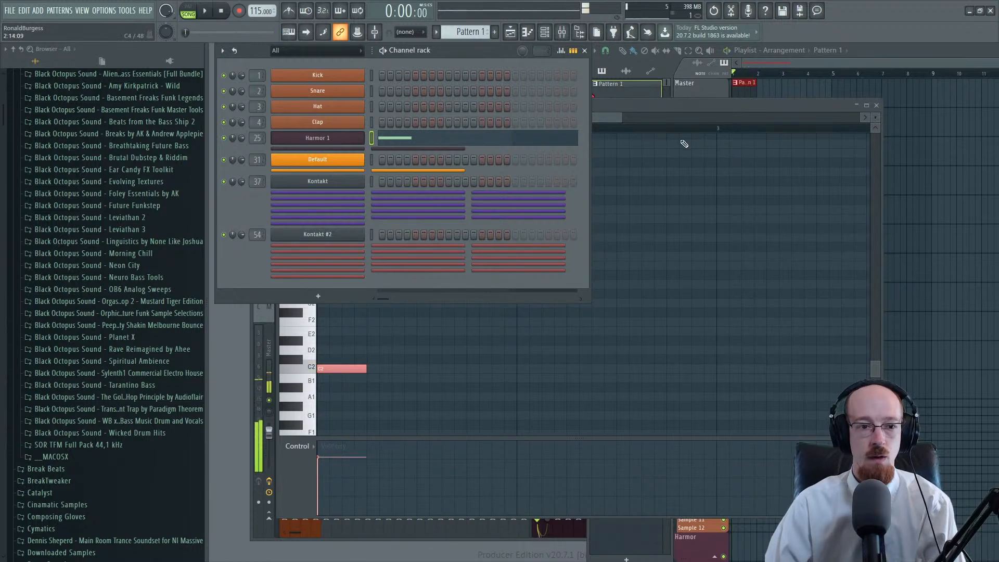
Step: Open the Drums - Kicks folder of the Black Octopus Sound - Leviathan 2 sample pack
{"action": "scroll", "coordinate": [146, 307], "scroll_direction": "up", "scroll_amount": 6}
{"action": "scroll", "coordinate": [149, 328], "scroll_direction": "down", "scroll_amount": 3}
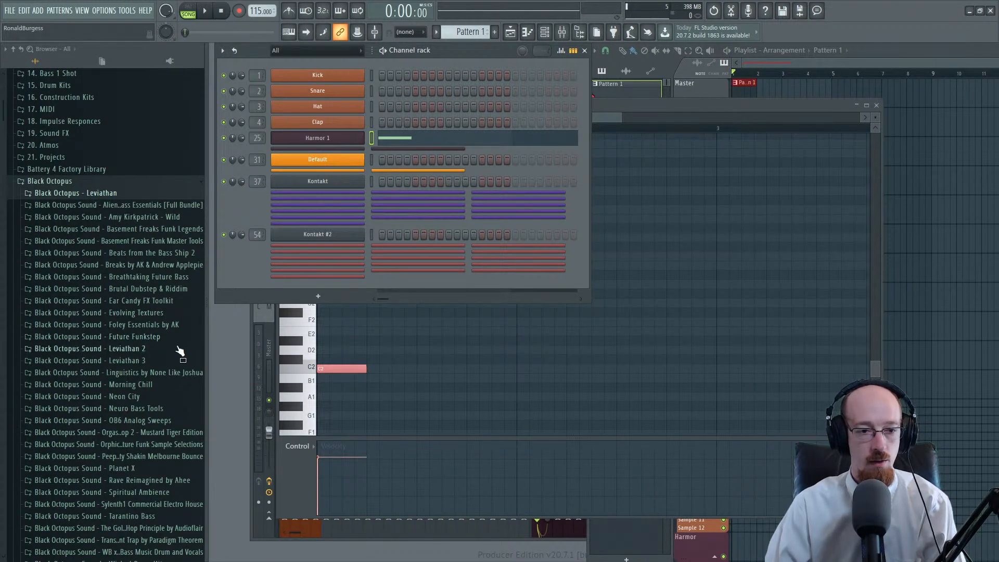
{"action": "left_click", "coordinate": [178, 349]}
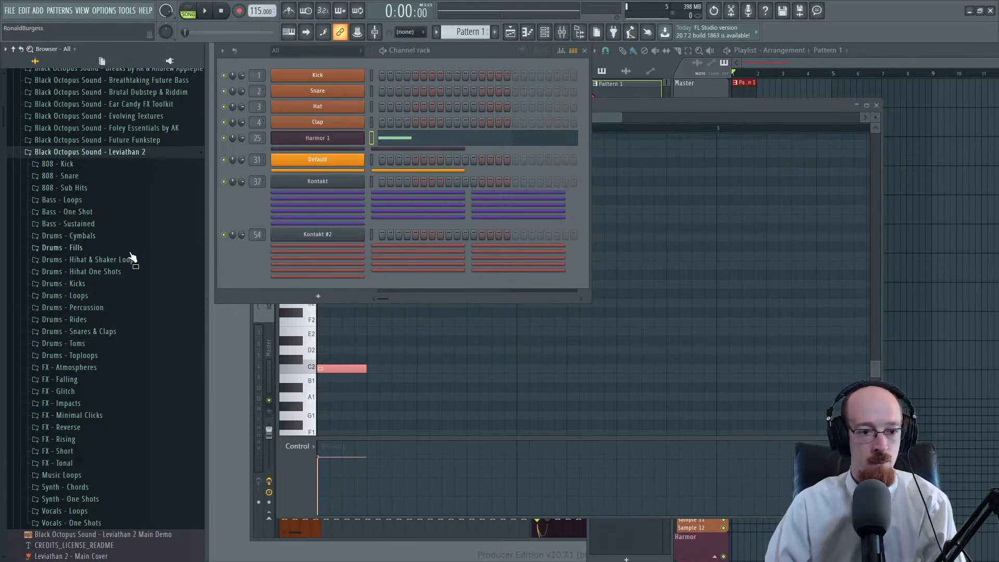
{"action": "left_click", "coordinate": [129, 285]}
Step: Audition kick samples in the Leviathan 2 kicks folder, starting with the A# and A groups, and look through the other keys
{"action": "left_click", "coordinate": [119, 228]}
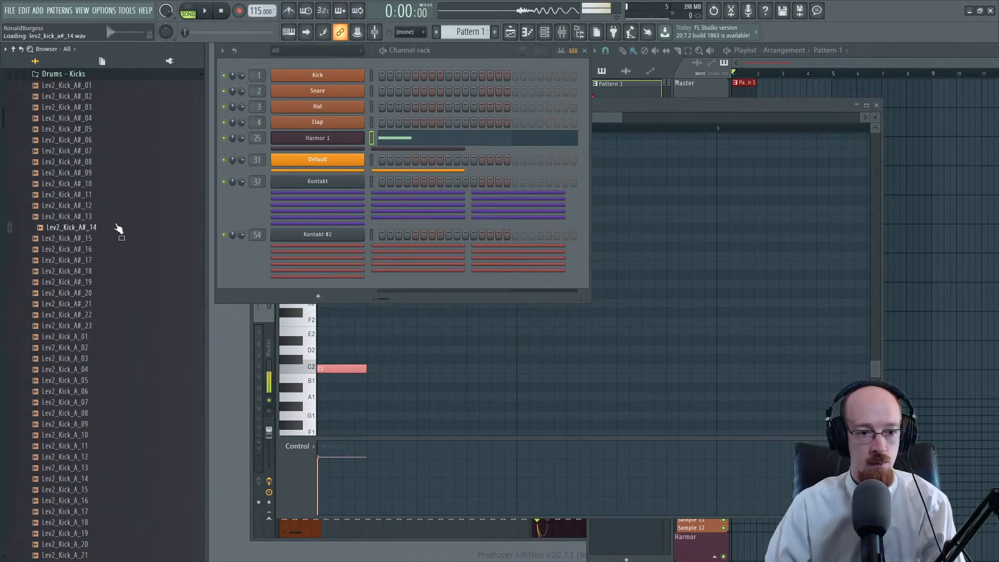
{"action": "left_click", "coordinate": [107, 261]}
{"action": "left_click", "coordinate": [109, 306]}
{"action": "left_click", "coordinate": [104, 326]}
{"action": "left_click", "coordinate": [104, 326]}
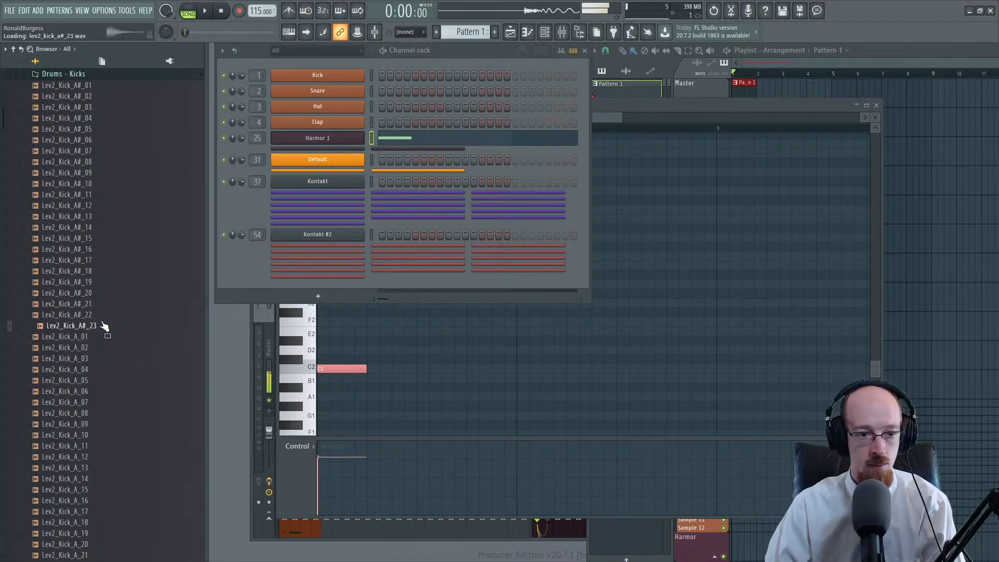
{"action": "left_click", "coordinate": [101, 314]}
{"action": "left_click", "coordinate": [100, 304]}
{"action": "left_click", "coordinate": [100, 293]}
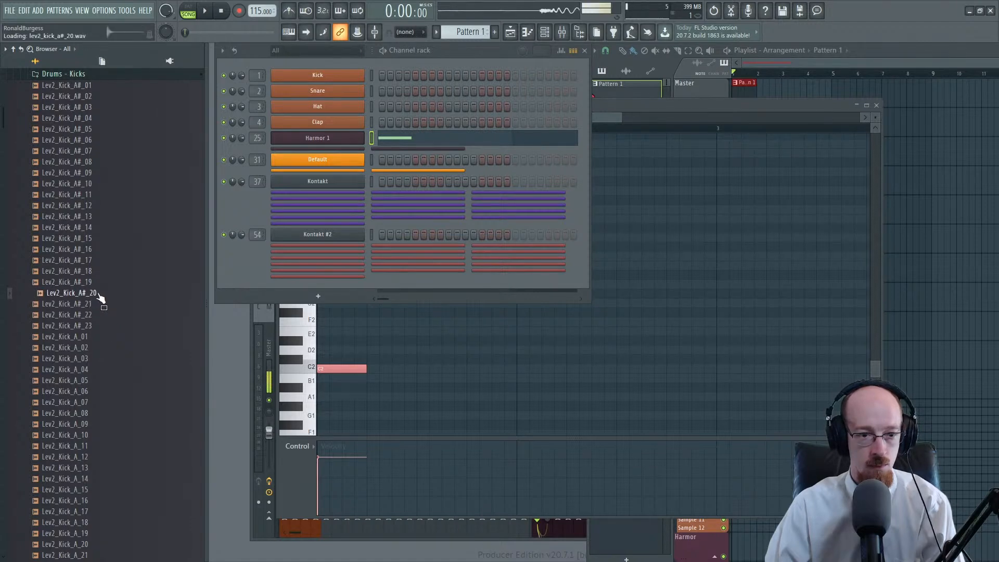
{"action": "left_click", "coordinate": [104, 348]}
{"action": "left_click", "coordinate": [102, 337]}
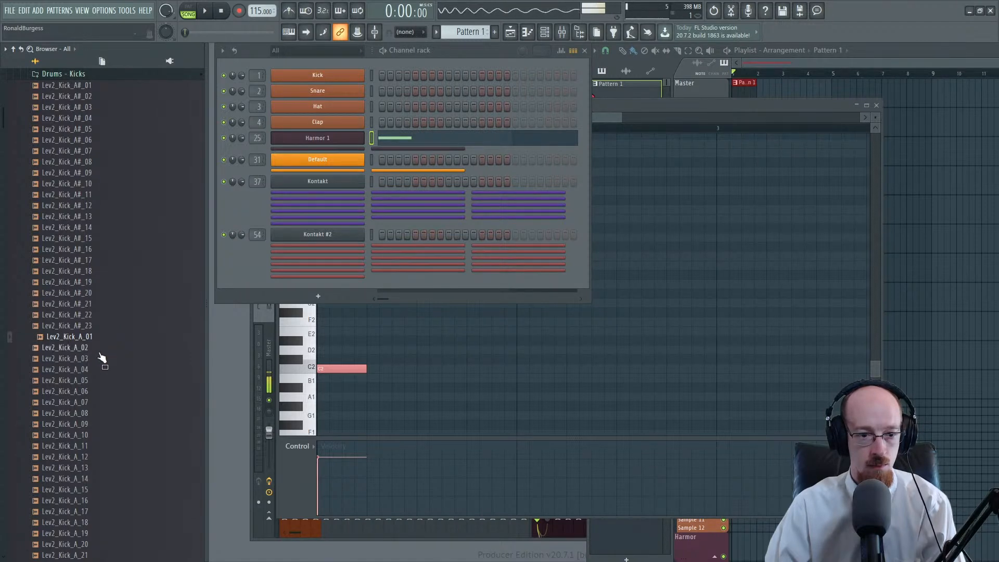
{"action": "scroll", "coordinate": [141, 338], "scroll_direction": "down", "scroll_amount": 6}
{"action": "left_click", "coordinate": [129, 294]}
{"action": "scroll", "coordinate": [133, 260], "scroll_direction": "down", "scroll_amount": 6}
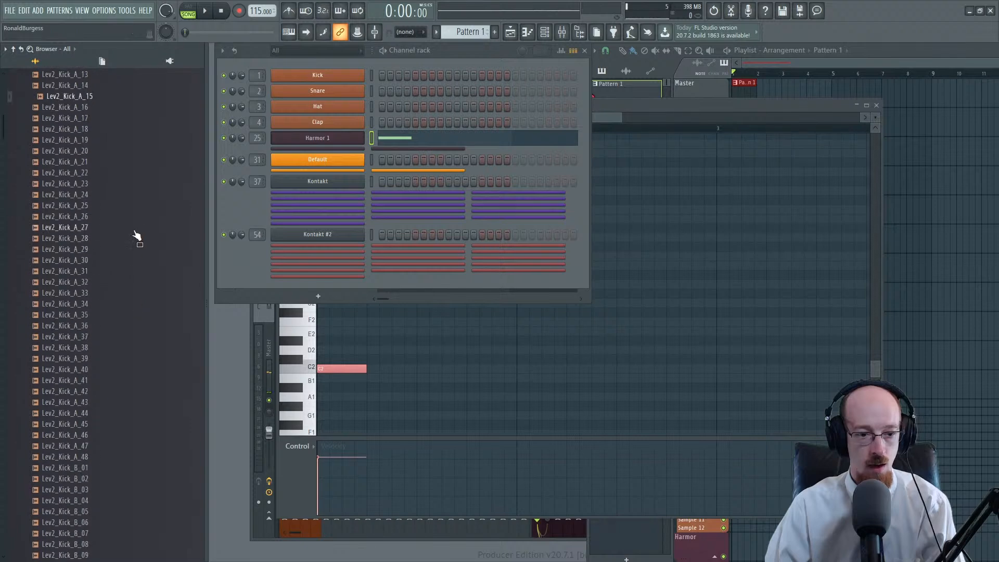
{"action": "scroll", "coordinate": [136, 235], "scroll_direction": "down", "scroll_amount": 16}
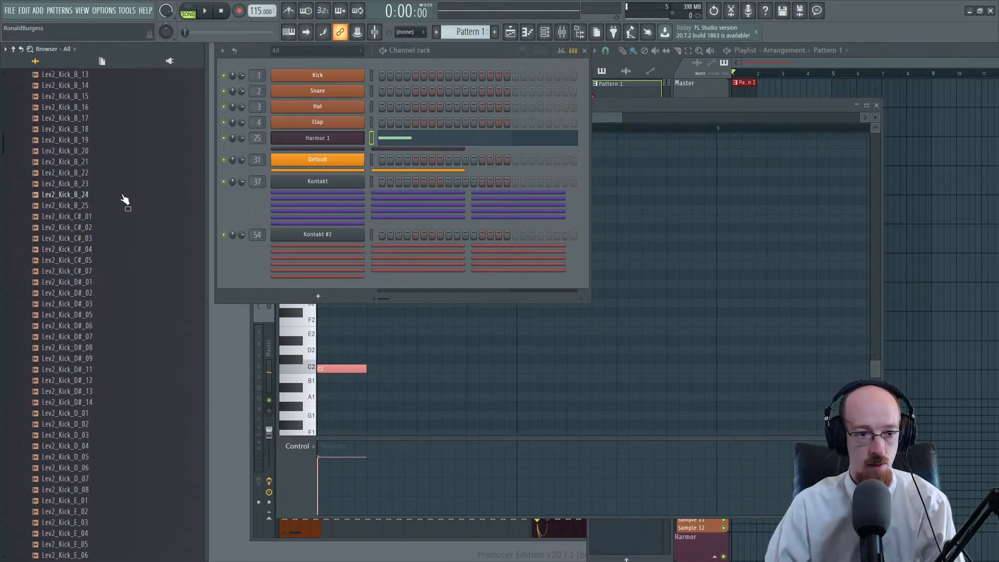
{"action": "left_click", "coordinate": [122, 260]}
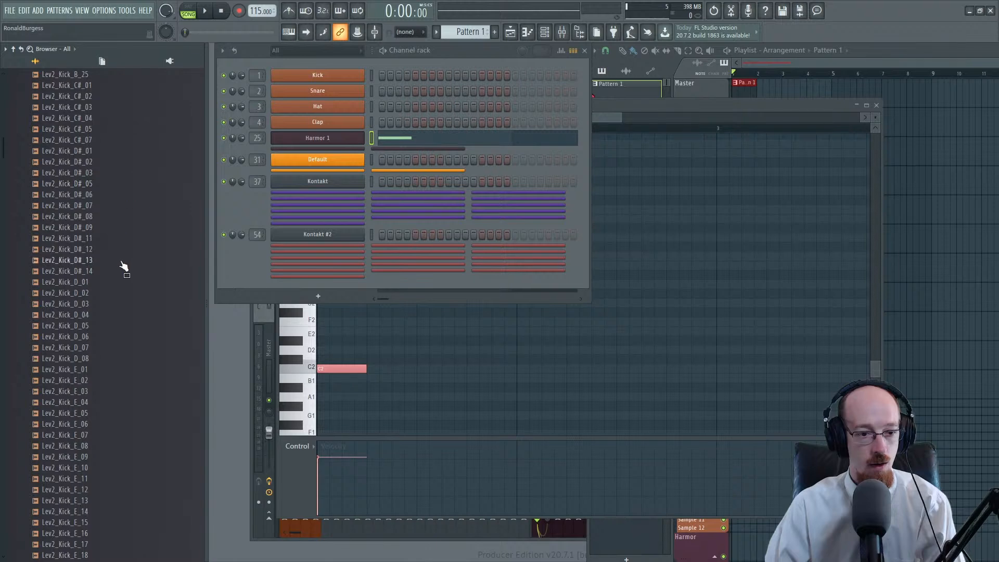
{"action": "scroll", "coordinate": [122, 276], "scroll_direction": "down", "scroll_amount": 5}
{"action": "scroll", "coordinate": [125, 271], "scroll_direction": "down", "scroll_amount": 12}
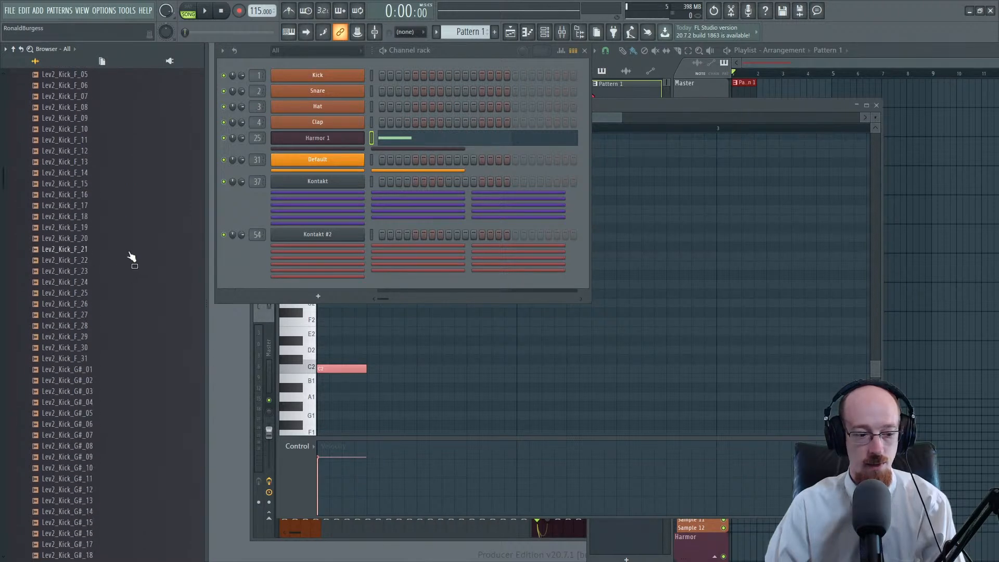
Step: Replace the Kick channel's sample with Lev2_Kick_A_06, place a kick on the first step, and collapse the kicks folder
{"action": "scroll", "coordinate": [149, 270], "scroll_direction": "up", "scroll_amount": 20}
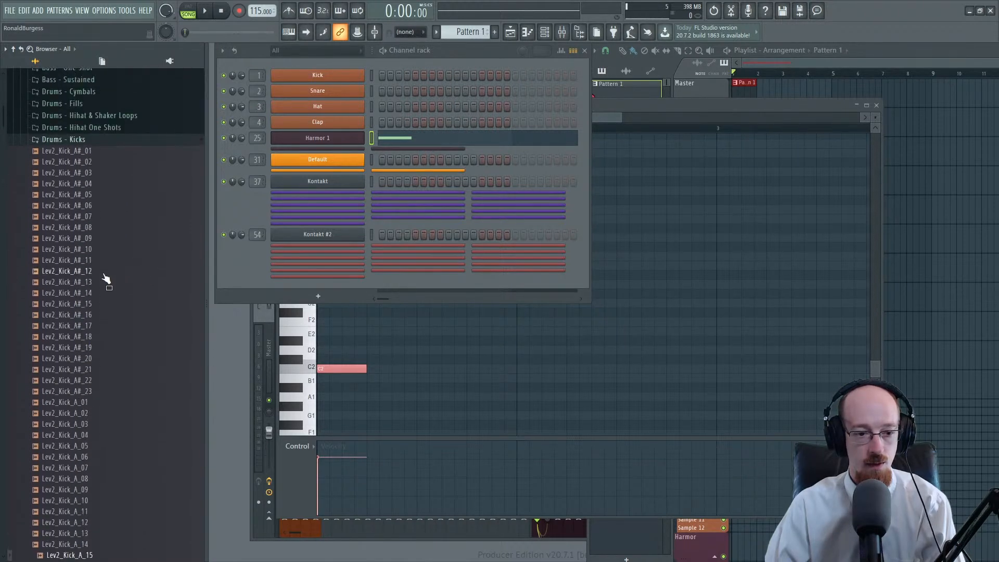
{"action": "left_click_drag", "start_coordinate": [99, 315], "coordinate": [319, 76]}
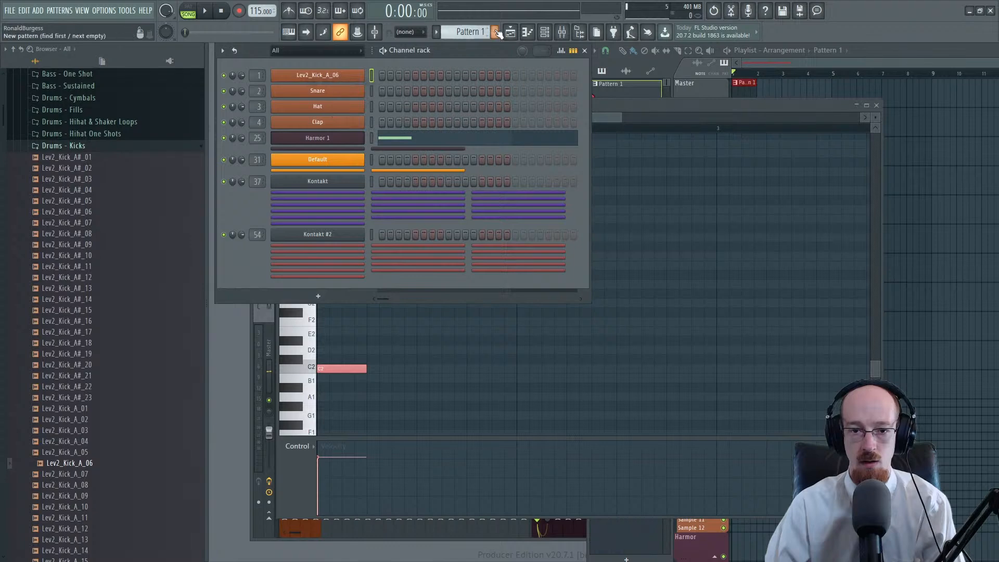
{"action": "left_click", "coordinate": [382, 76]}
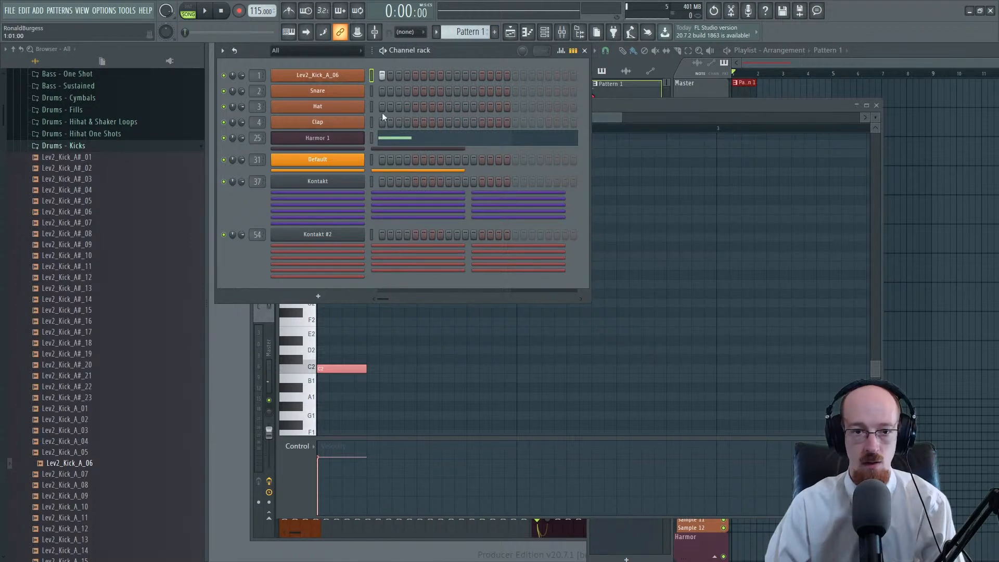
{"action": "left_click", "coordinate": [126, 147]}
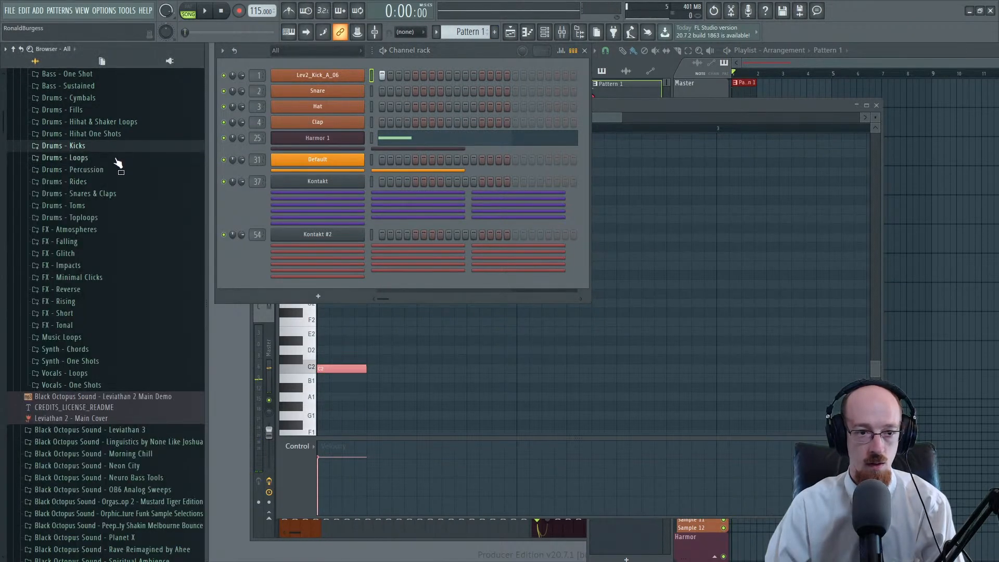
Step: Open the Snare folder under Drums - Snares & Claps and audition samples from the A and early B groups
{"action": "left_click", "coordinate": [113, 195]}
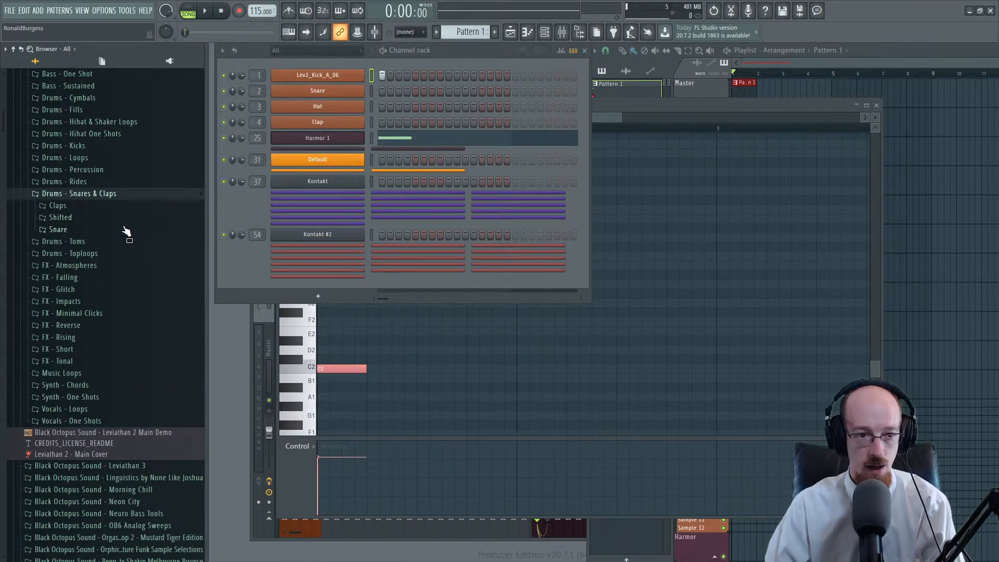
{"action": "left_click", "coordinate": [126, 230]}
{"action": "left_click", "coordinate": [120, 206]}
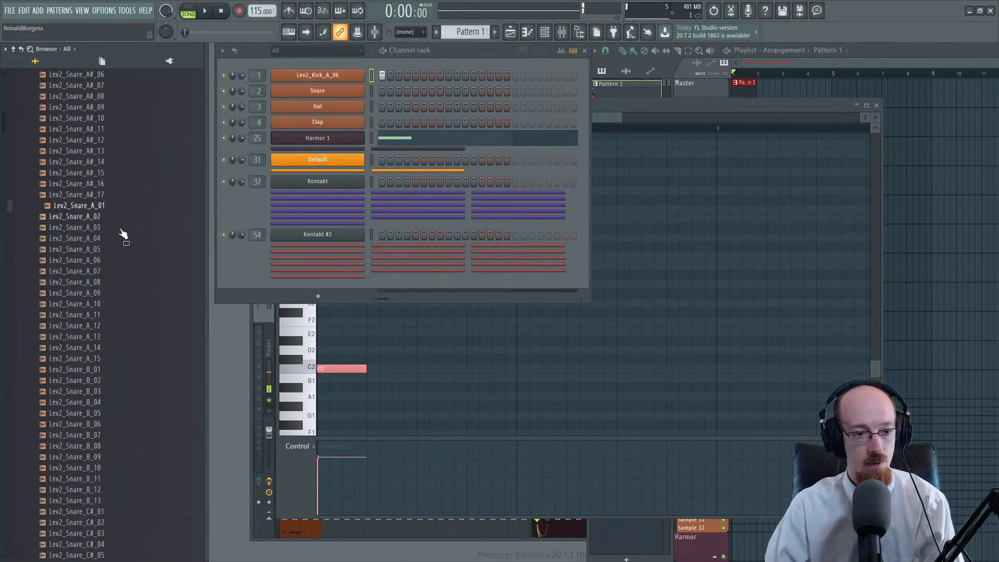
{"action": "left_click", "coordinate": [121, 230]}
{"action": "left_click", "coordinate": [111, 335]}
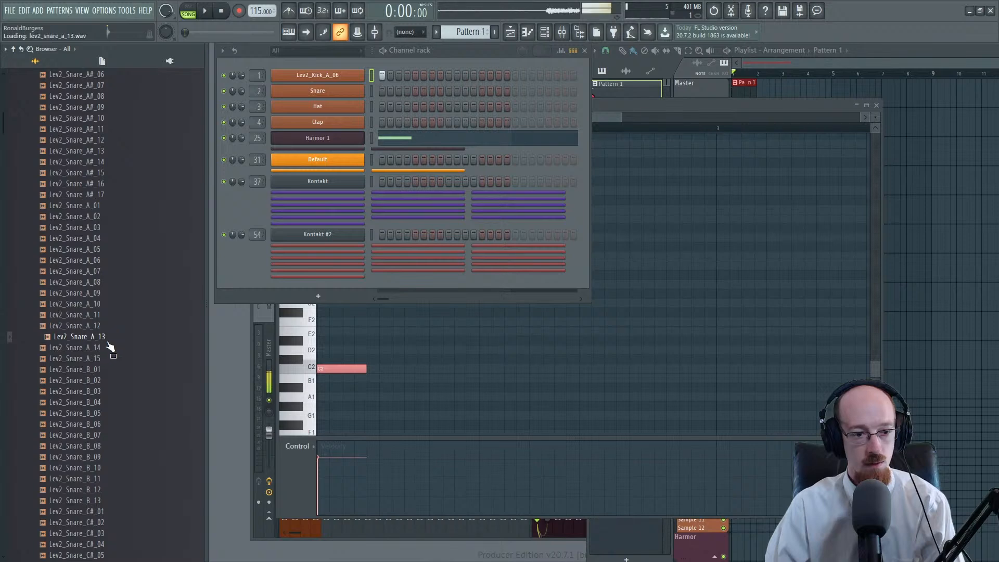
{"action": "left_click", "coordinate": [107, 359]}
{"action": "left_click", "coordinate": [108, 349]}
{"action": "left_click", "coordinate": [115, 401]}
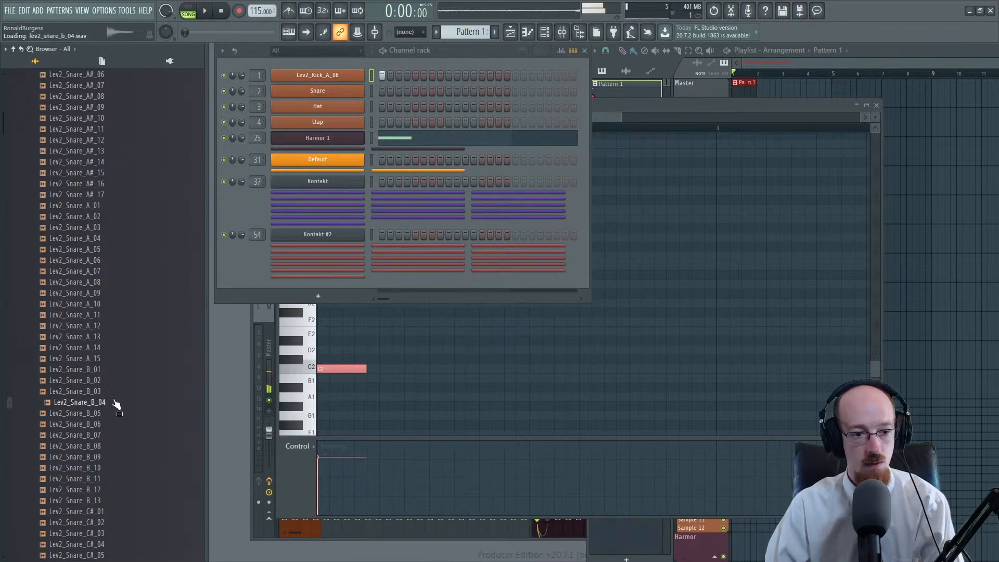
Step: Audition more snares from the B and C# groups, including Lev2_Snare_B_08, B_10 and C#_03
{"action": "scroll", "coordinate": [145, 350], "scroll_direction": "down", "scroll_amount": 6}
{"action": "left_click", "coordinate": [127, 293]}
{"action": "left_click", "coordinate": [134, 251]}
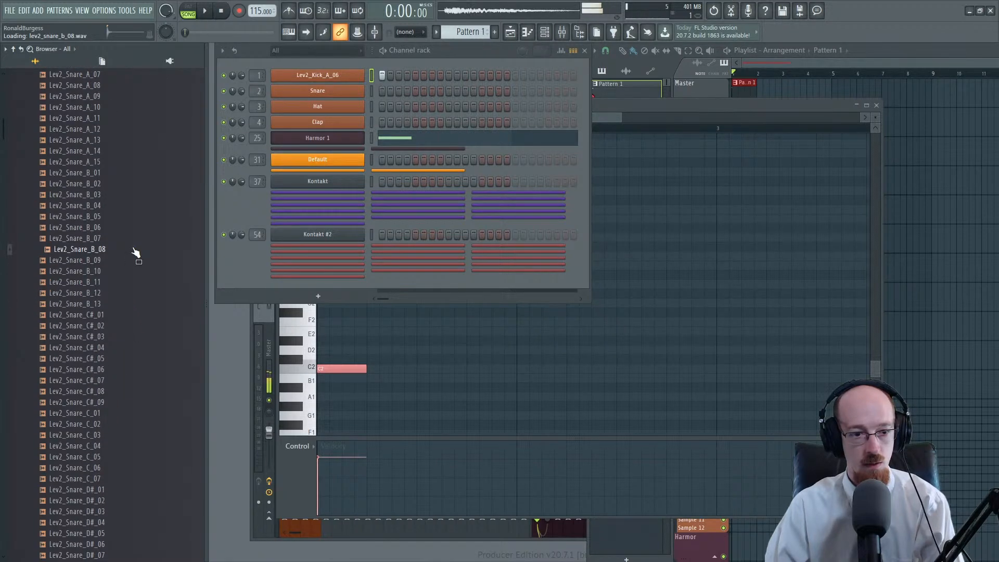
{"action": "left_click", "coordinate": [128, 260]}
{"action": "left_click", "coordinate": [122, 282]}
{"action": "left_click", "coordinate": [125, 272]}
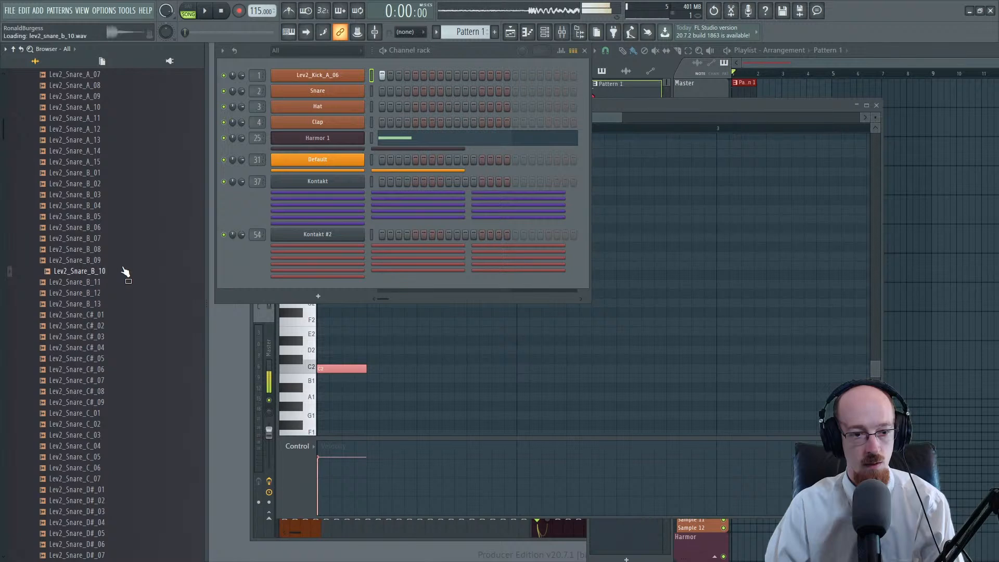
{"action": "left_click", "coordinate": [112, 339]}
{"action": "left_click", "coordinate": [112, 349]}
{"action": "left_click", "coordinate": [111, 359]}
{"action": "left_click", "coordinate": [110, 340]}
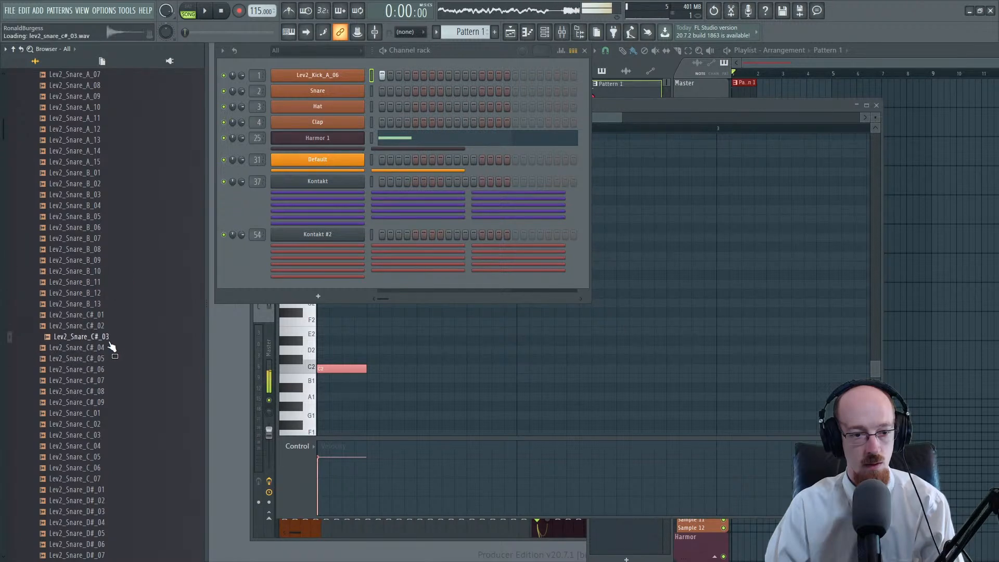
Step: Audition Lev2_Snare_C_01 and C_02, replace the Snare channel's sample with Lev2_Snare_C_02, and collapse the Snare folder
{"action": "scroll", "coordinate": [130, 312], "scroll_direction": "down", "scroll_amount": 4}
{"action": "left_click", "coordinate": [126, 283]}
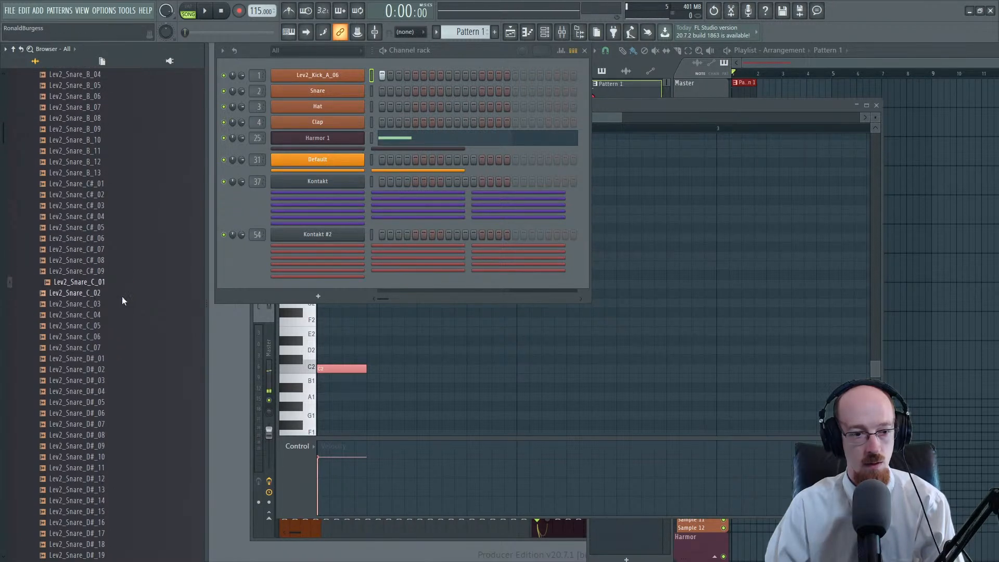
{"action": "left_click", "coordinate": [114, 295]}
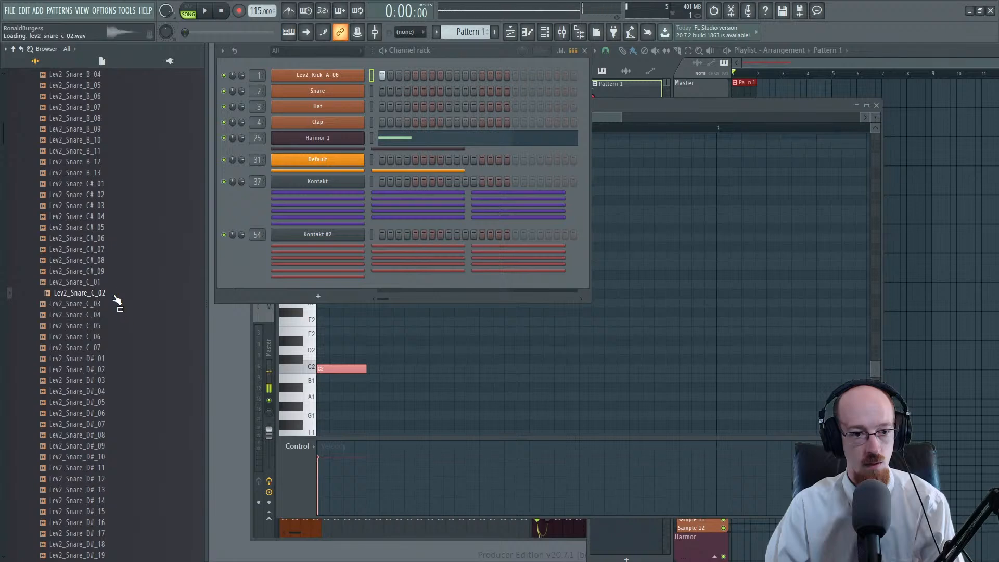
{"action": "left_click_drag", "start_coordinate": [107, 294], "coordinate": [351, 90]}
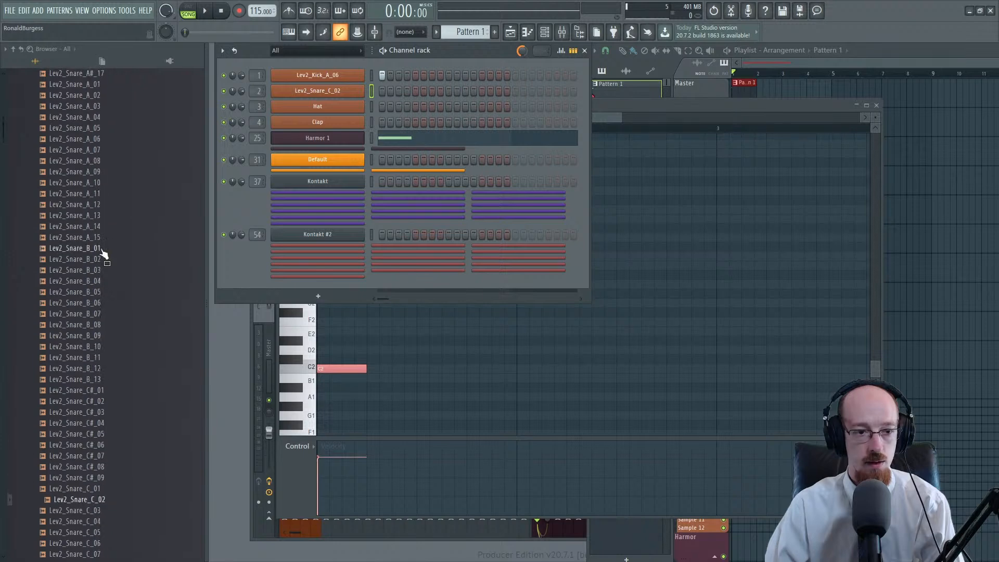
{"action": "scroll", "coordinate": [104, 245], "scroll_direction": "up", "scroll_amount": 10}
{"action": "scroll", "coordinate": [104, 224], "scroll_direction": "up", "scroll_amount": 3}
{"action": "left_click", "coordinate": [82, 281]}
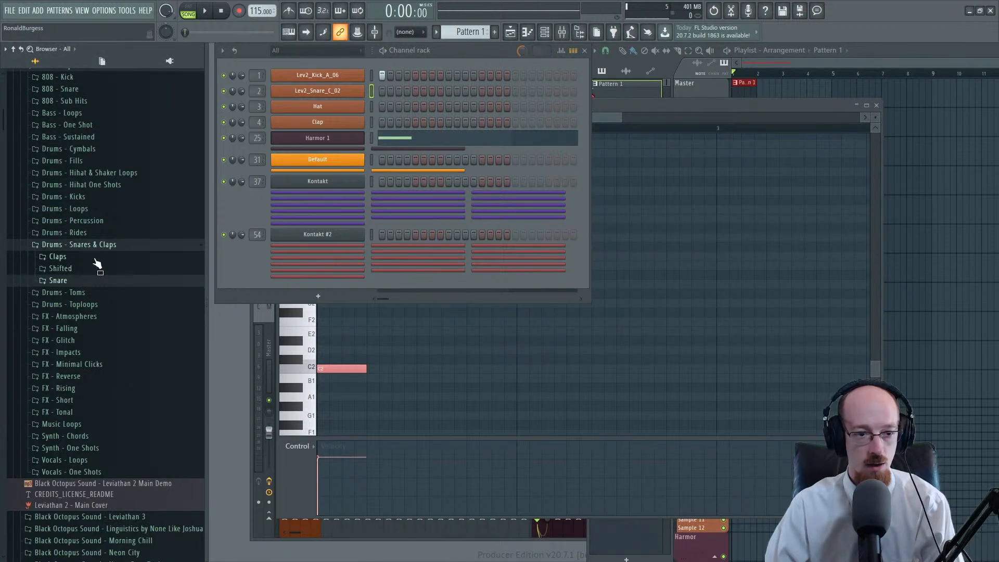
Step: Audition samples in the Shifted folder and replace the Hat channel's sample with Lev2_Shifted_C#_02, then collapse the Snares & Claps folders
{"action": "left_click", "coordinate": [85, 268]}
{"action": "left_click", "coordinate": [97, 249]}
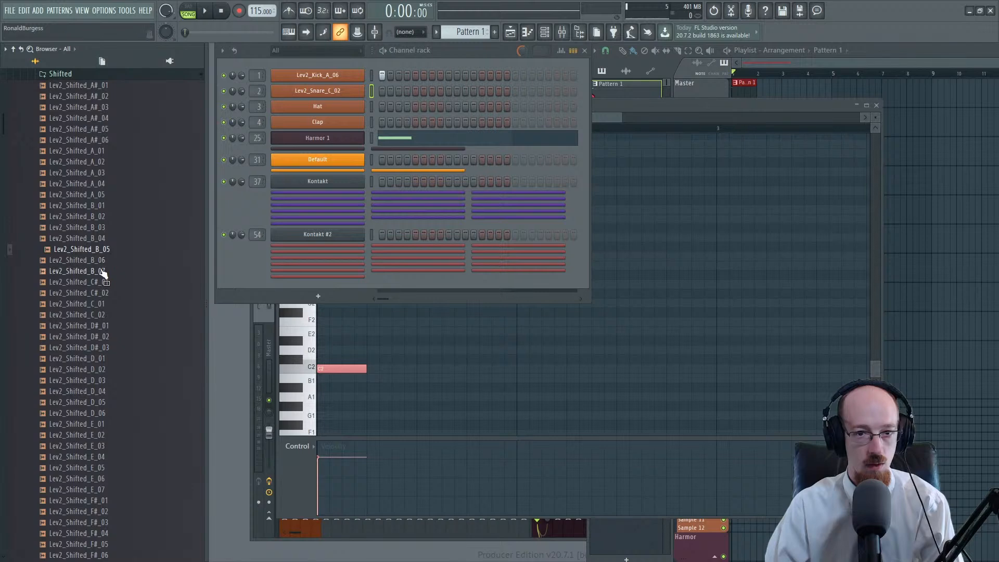
{"action": "left_click", "coordinate": [102, 272]}
{"action": "left_click", "coordinate": [99, 282]}
{"action": "left_click", "coordinate": [97, 293]}
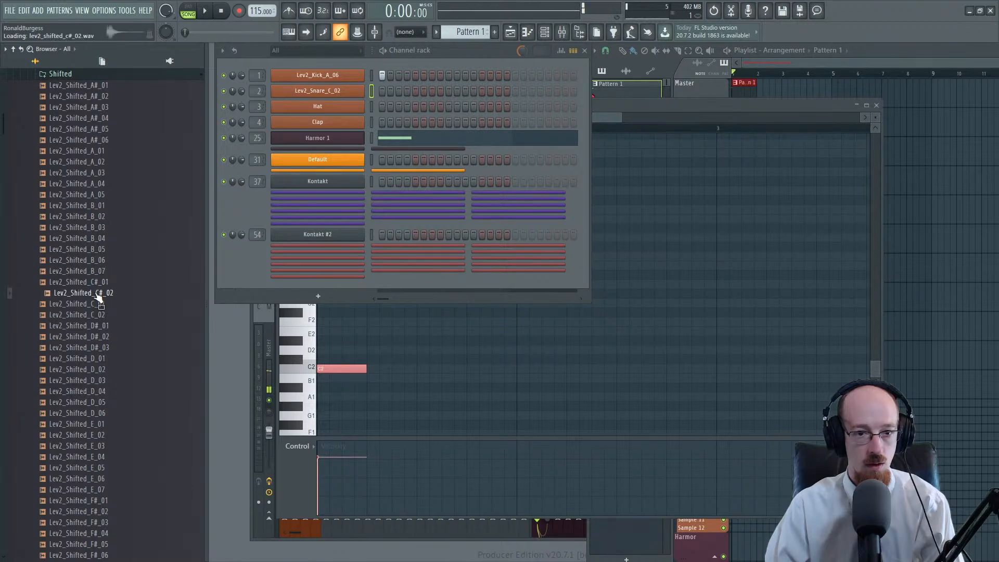
{"action": "left_click_drag", "start_coordinate": [98, 299], "coordinate": [348, 108]}
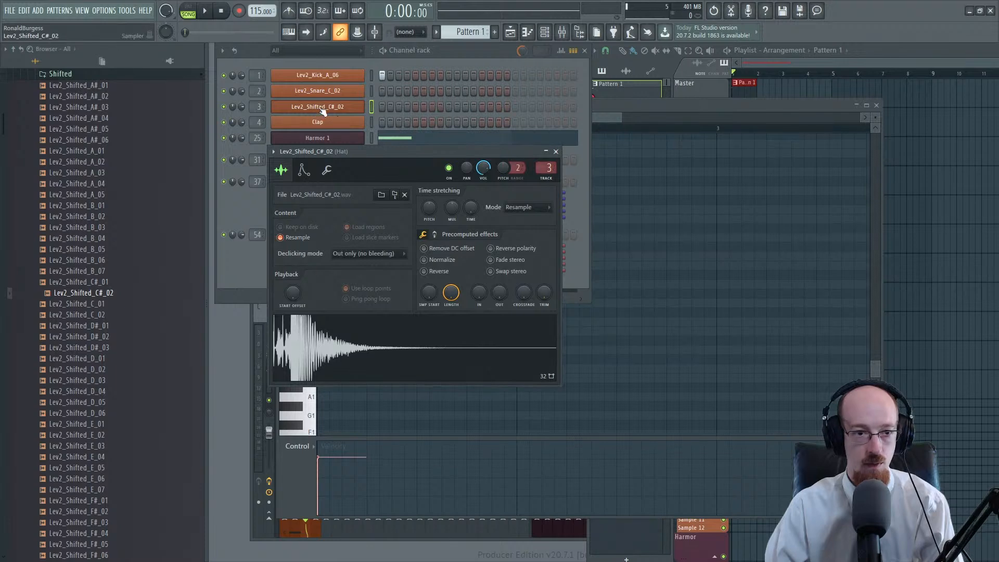
{"action": "left_click", "coordinate": [320, 108]}
{"action": "scroll", "coordinate": [73, 192], "scroll_direction": "up", "scroll_amount": 6}
{"action": "left_click", "coordinate": [81, 270]}
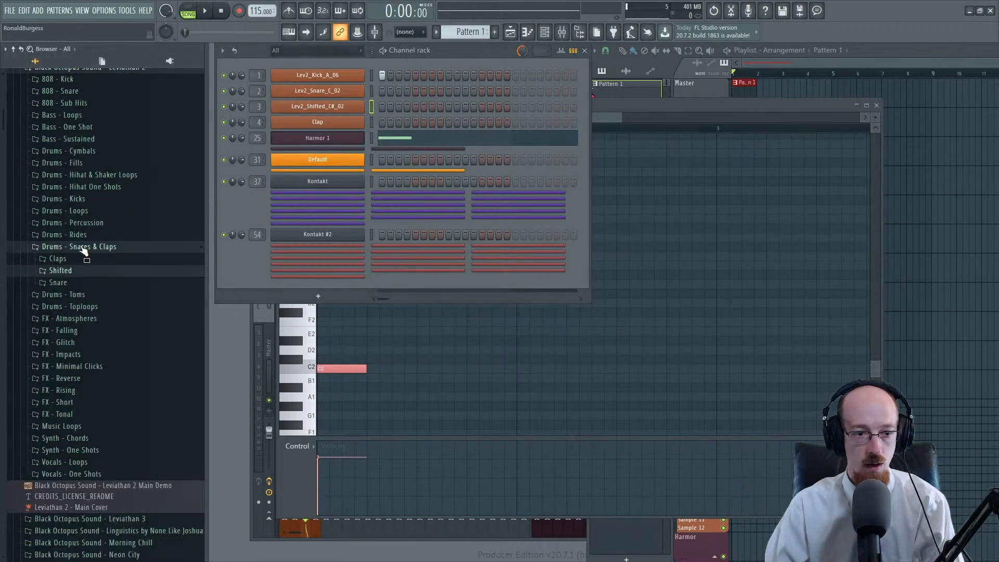
{"action": "left_click", "coordinate": [82, 247]}
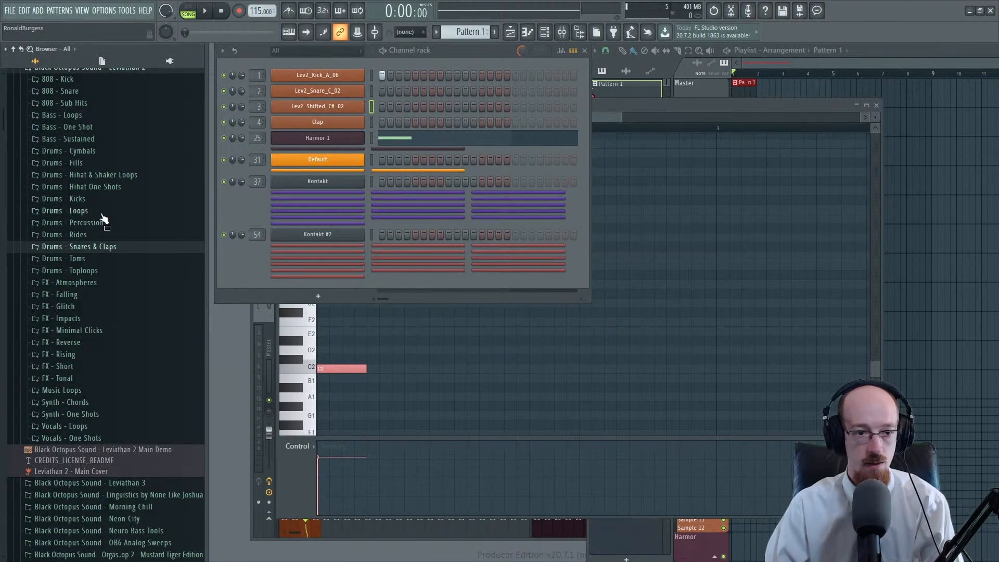
Step: Preview Lev2_Hihatloop_128_15 in the Hihat & Shaker Loops folder, then switch to the Drums - Hihat One Shots folder
{"action": "left_click", "coordinate": [134, 178]}
{"action": "left_click", "coordinate": [98, 282]}
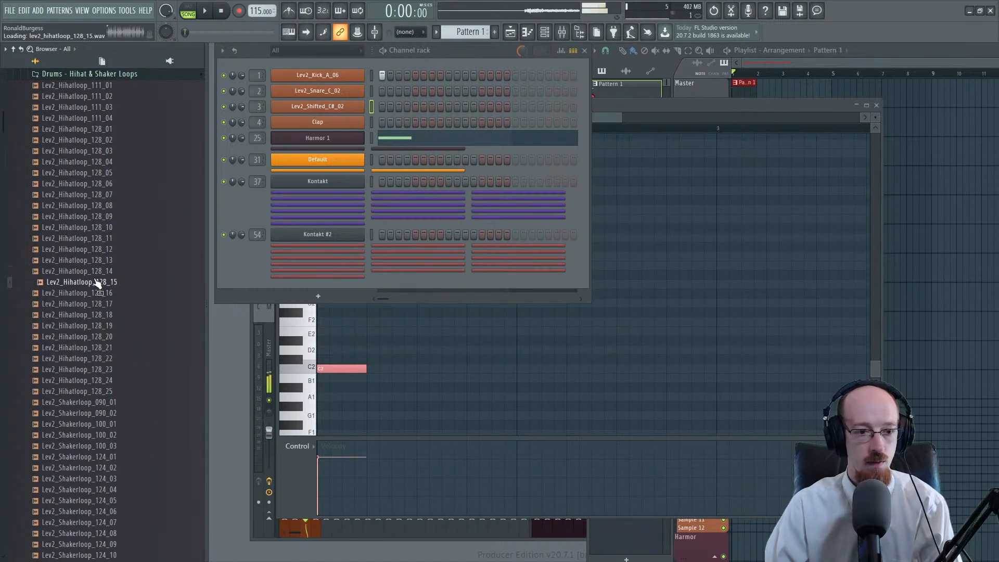
{"action": "scroll", "coordinate": [105, 258], "scroll_direction": "up", "scroll_amount": 4}
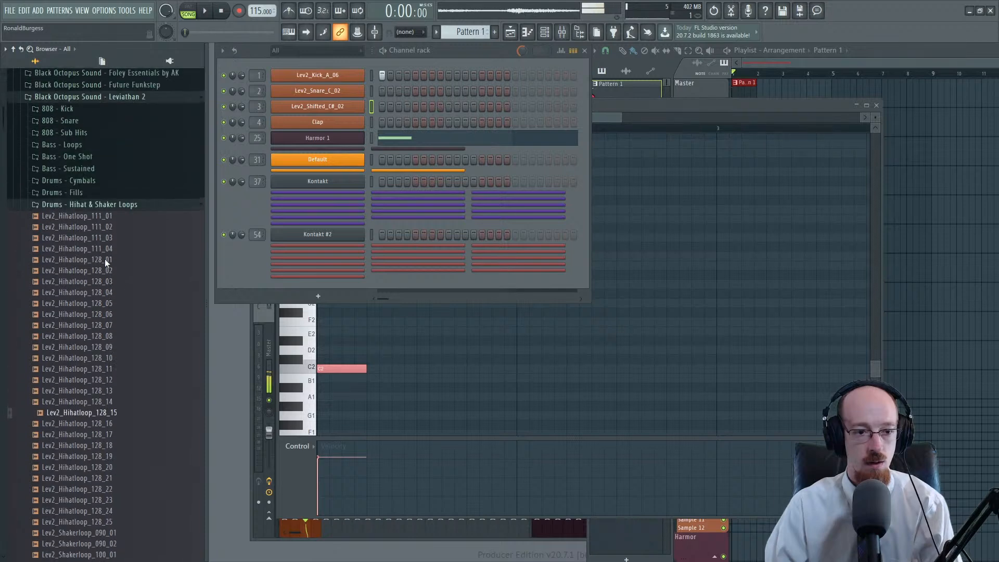
{"action": "left_click", "coordinate": [99, 204]}
{"action": "left_click", "coordinate": [122, 217]}
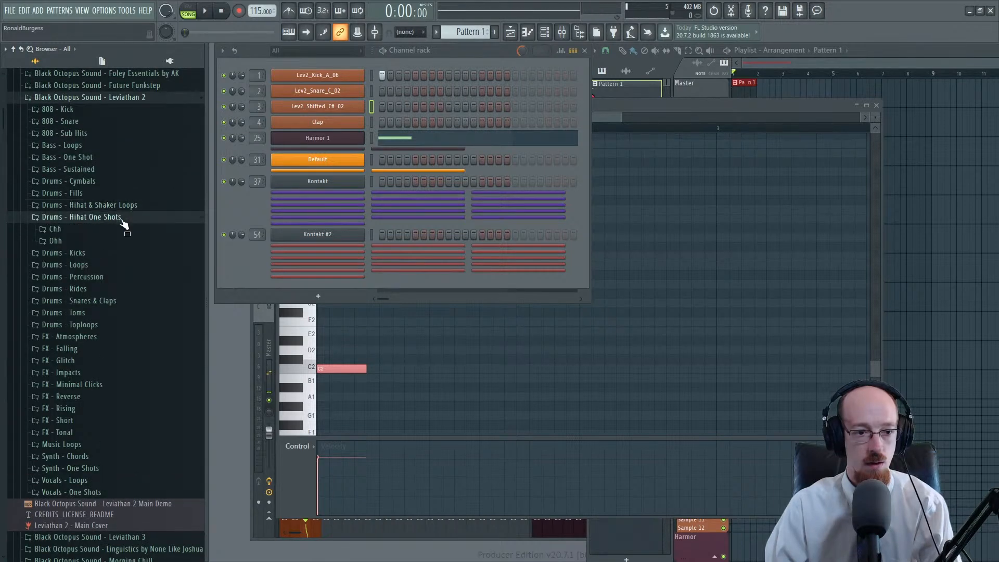
Step: Audition Lev2_Chh_010 to 012 in the Chh folder and add Lev2_Chh_012 as a new channel above the Clap channel
{"action": "left_click", "coordinate": [100, 230]}
{"action": "left_click", "coordinate": [89, 183]}
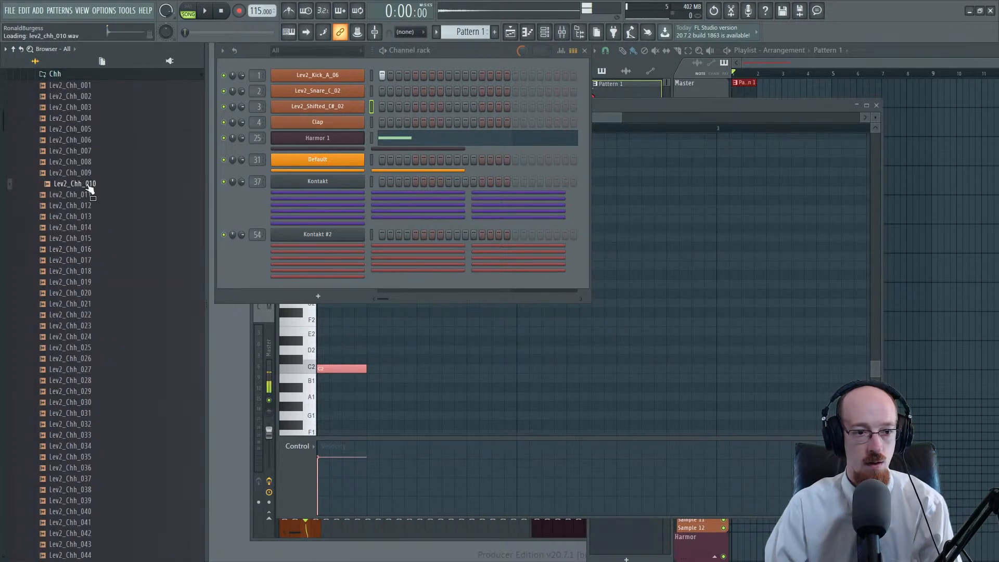
{"action": "left_click", "coordinate": [88, 195]}
{"action": "left_click", "coordinate": [86, 205]}
{"action": "left_click", "coordinate": [85, 198]}
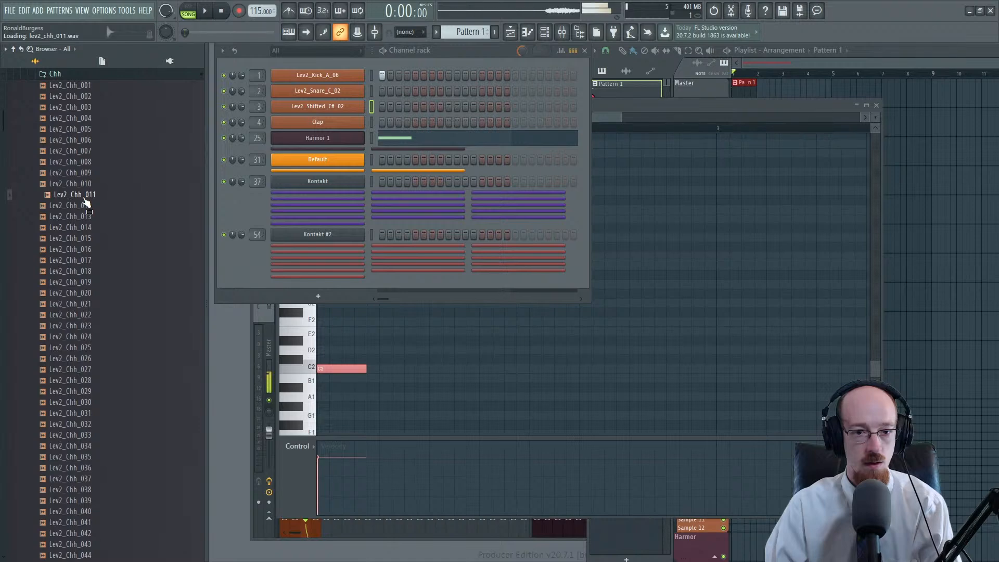
{"action": "left_click", "coordinate": [83, 207]}
{"action": "left_click_drag", "start_coordinate": [83, 208], "coordinate": [355, 115]}
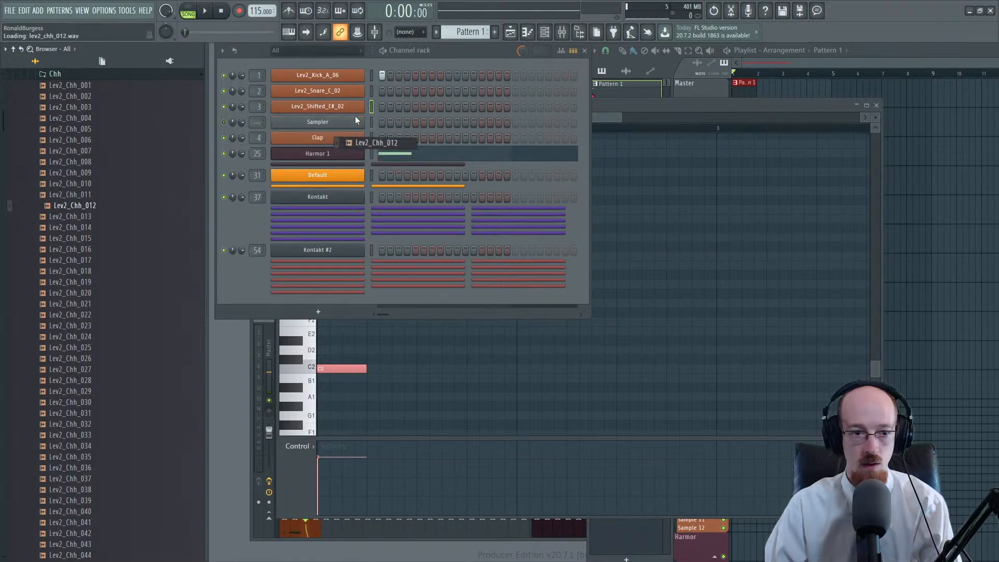
Step: Audition Lev2_Chh_013 to 015 and replace the Clap channel's sample with Lev2_Chh_015
{"action": "left_click", "coordinate": [84, 218]}
{"action": "left_click", "coordinate": [79, 229]}
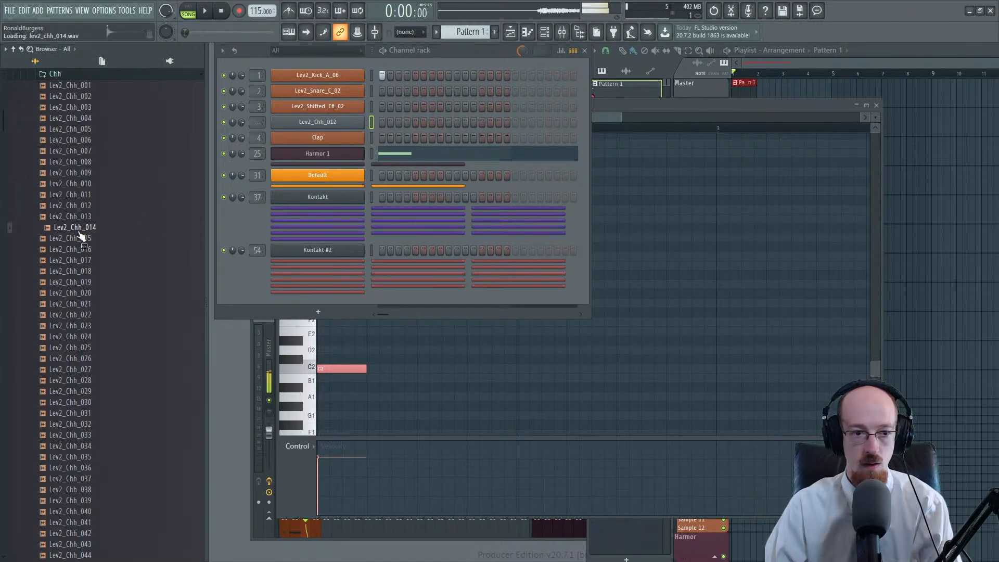
{"action": "left_click", "coordinate": [80, 239]}
{"action": "left_click_drag", "start_coordinate": [80, 239], "coordinate": [330, 144]}
{"action": "left_click", "coordinate": [316, 152]}
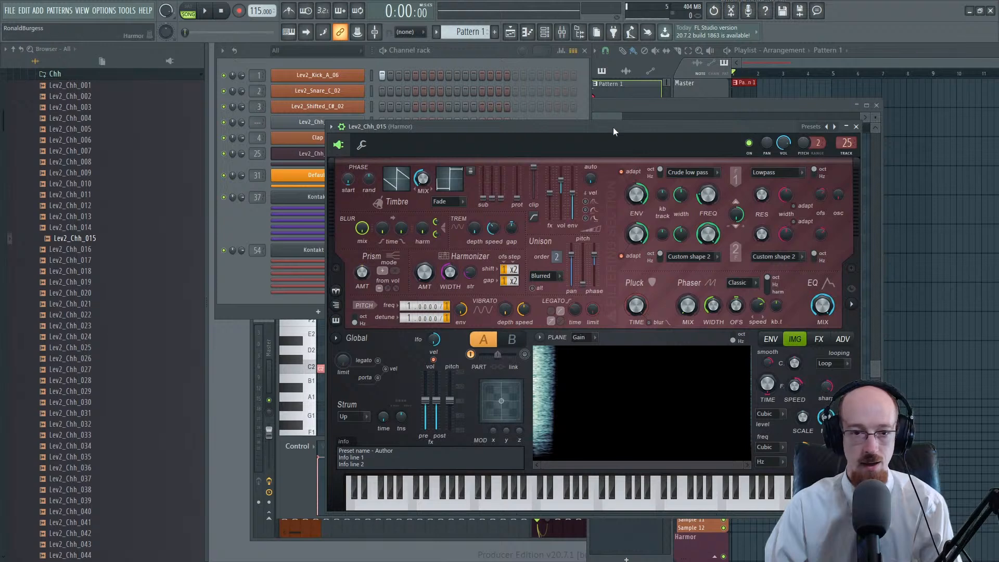
{"action": "left_click_drag", "start_coordinate": [621, 127], "coordinate": [686, 129]}
{"action": "left_click_drag", "start_coordinate": [78, 238], "coordinate": [332, 140]}
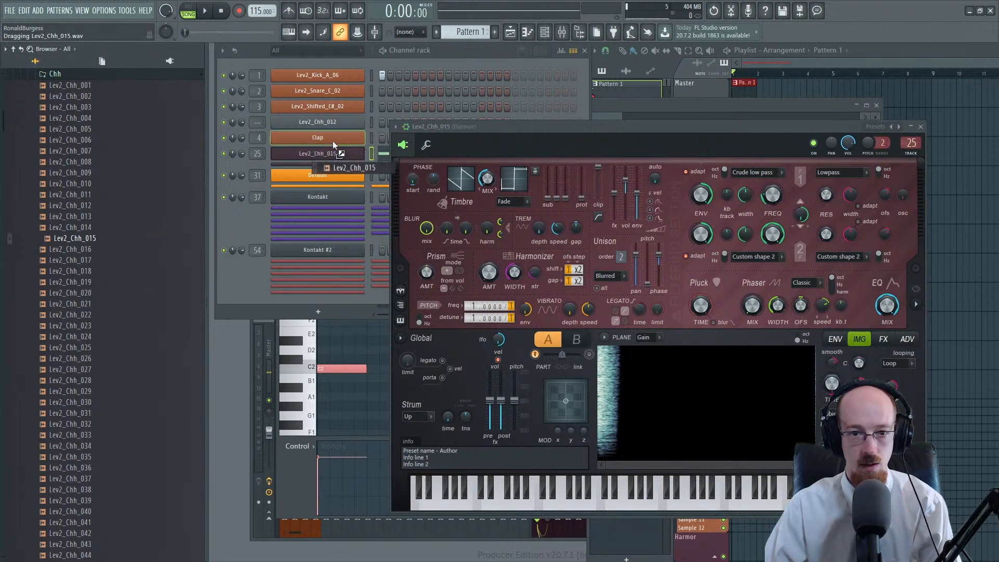
Step: Clear all the audio and image data loaded in Harmor, check the sound by playback, and show its envelope page
{"action": "key", "text": "space"}
{"action": "left_click_drag", "start_coordinate": [644, 132], "coordinate": [630, 136]}
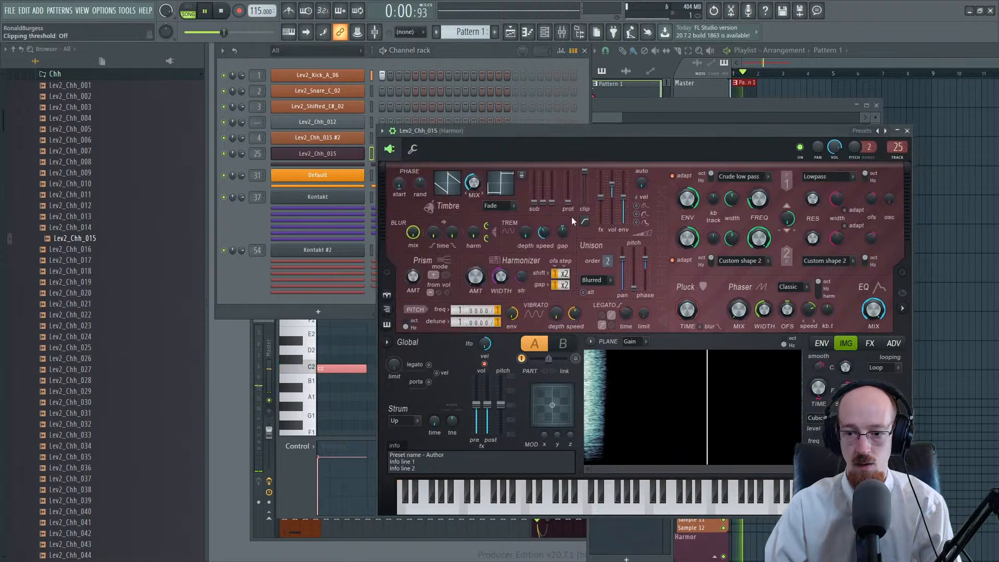
{"action": "key", "text": "space"}
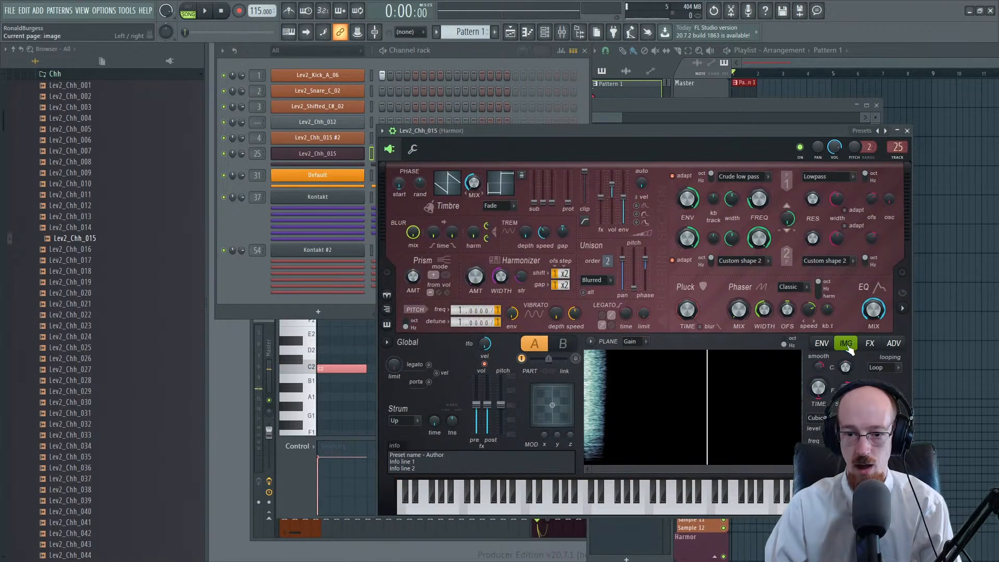
{"action": "left_click", "coordinate": [641, 342]}
{"action": "left_click", "coordinate": [594, 341]}
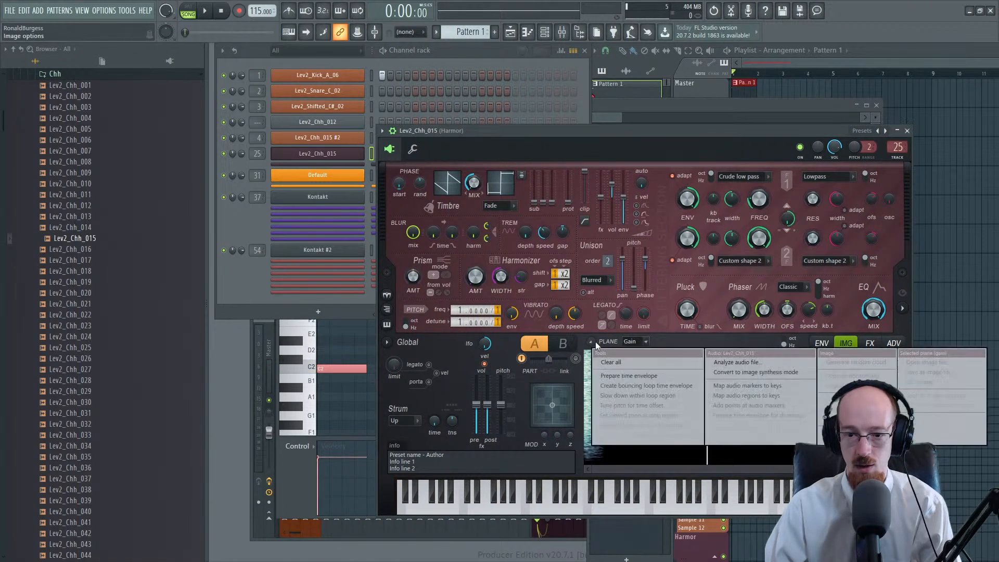
{"action": "left_click", "coordinate": [614, 365]}
{"action": "key", "text": "space"}
{"action": "key", "text": "space"}
{"action": "left_click", "coordinate": [821, 344]}
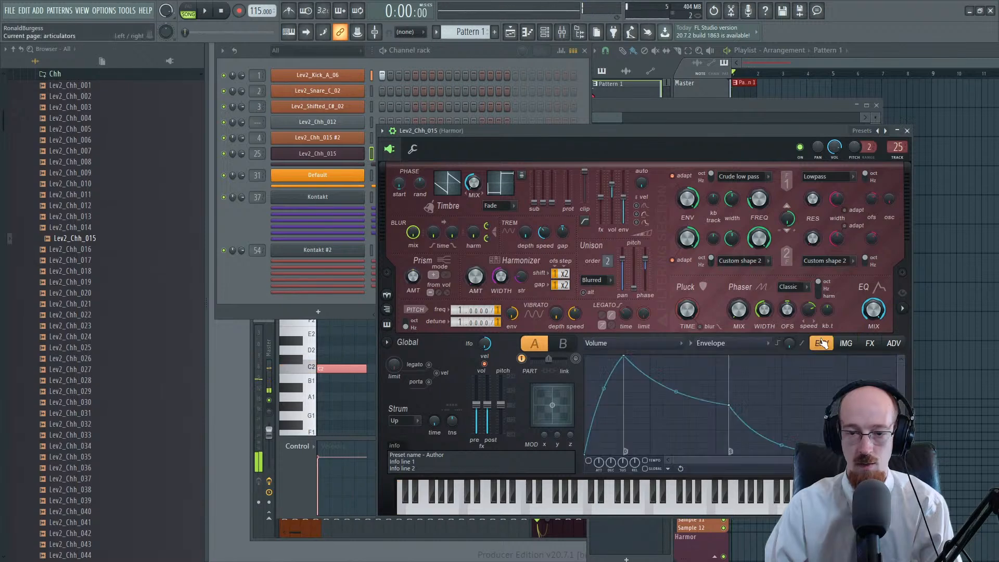
{"action": "left_click_drag", "start_coordinate": [642, 133], "coordinate": [628, 135]}
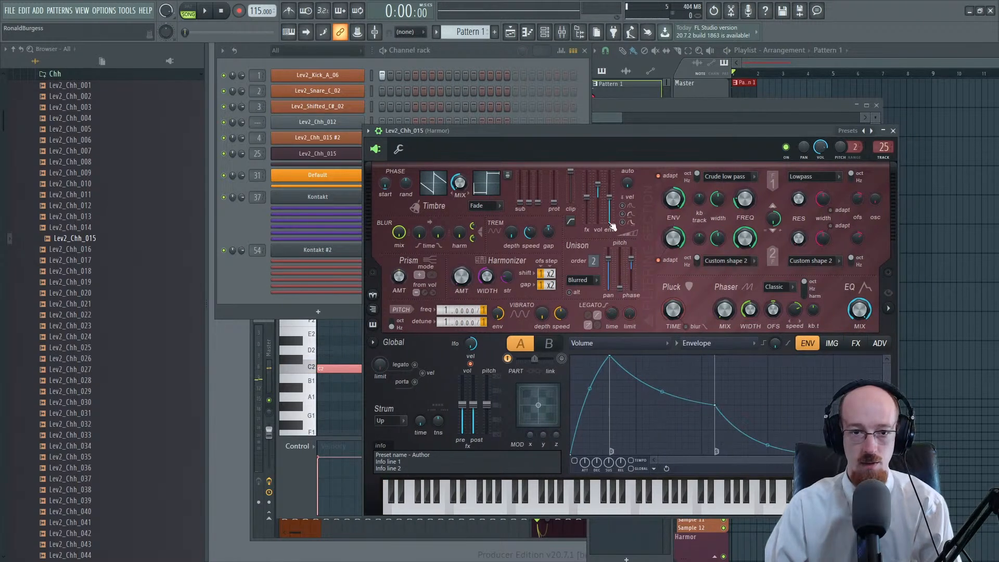
Step: Save the project as "Thing thing" in the Projects folder and close the Harmor window
{"action": "key", "text": "ctrl+s"}
{"action": "type", "text": "Thin"}
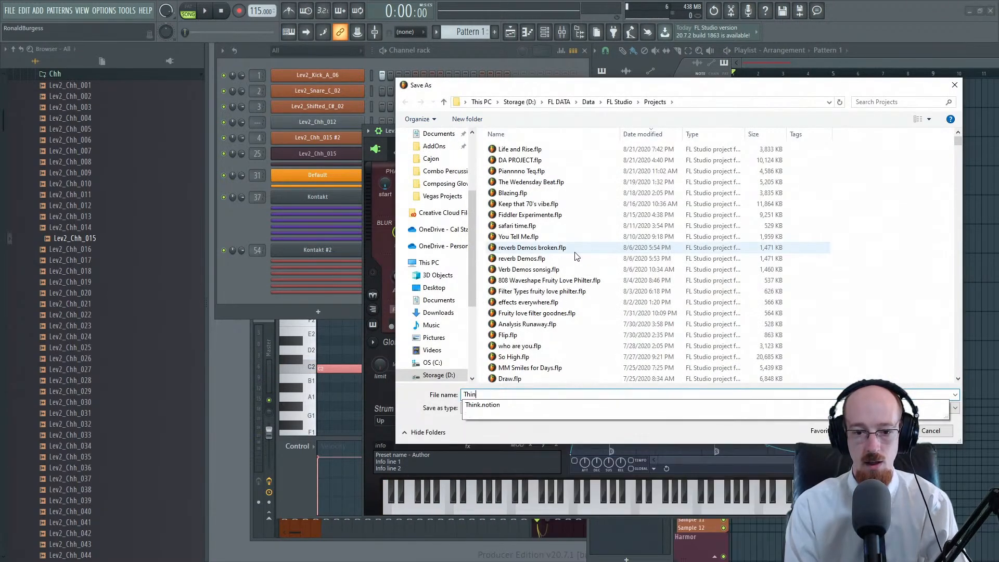
{"action": "type", "text": "g thing"}
{"action": "key", "text": "Return"}
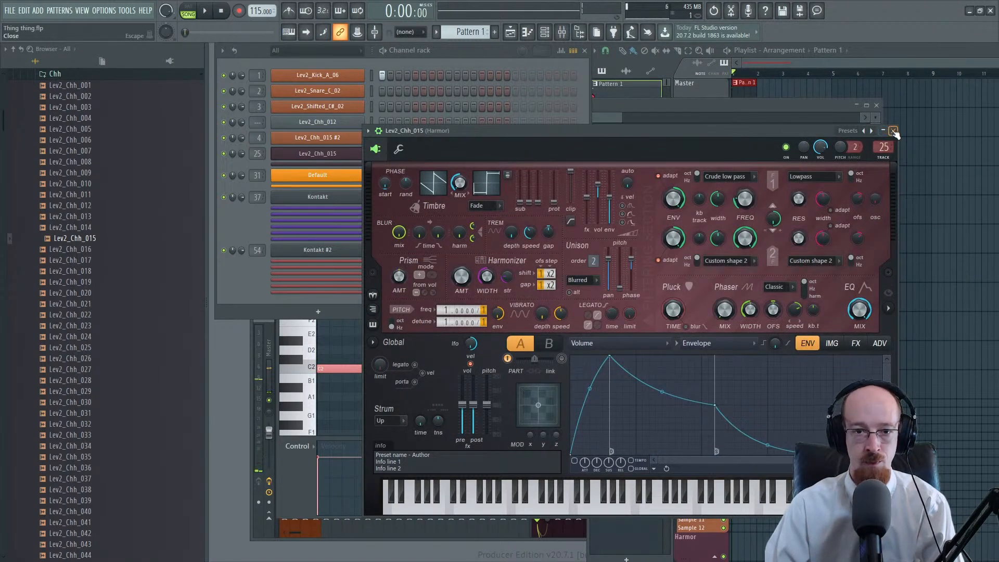
{"action": "left_click", "coordinate": [893, 130]}
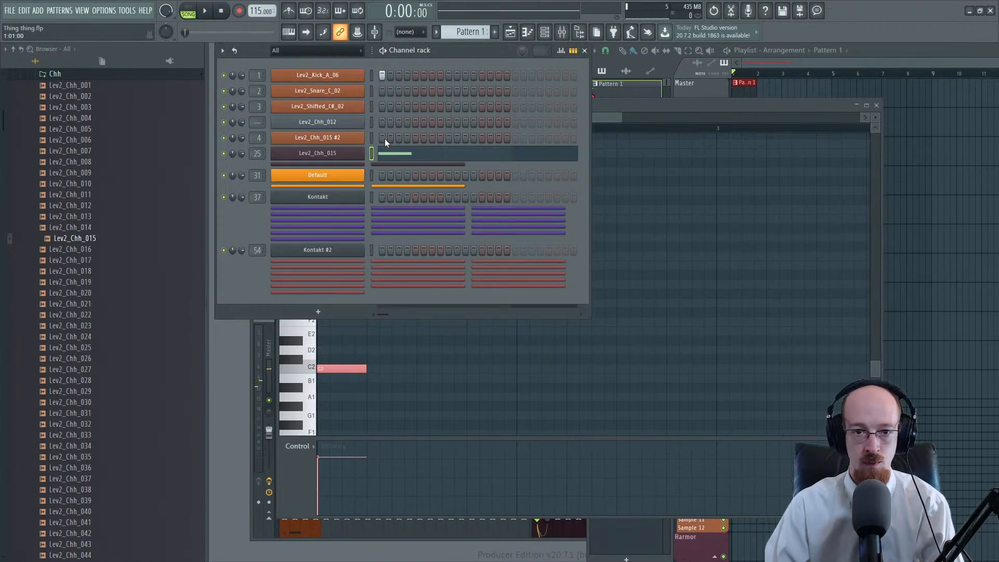
Step: Add a Lev2_Chh_012 hit on step 3 and a Lev2_Chh_015 #2 hit on step 5 of Pattern 1
{"action": "key", "text": "space"}
{"action": "left_click", "coordinate": [399, 123]}
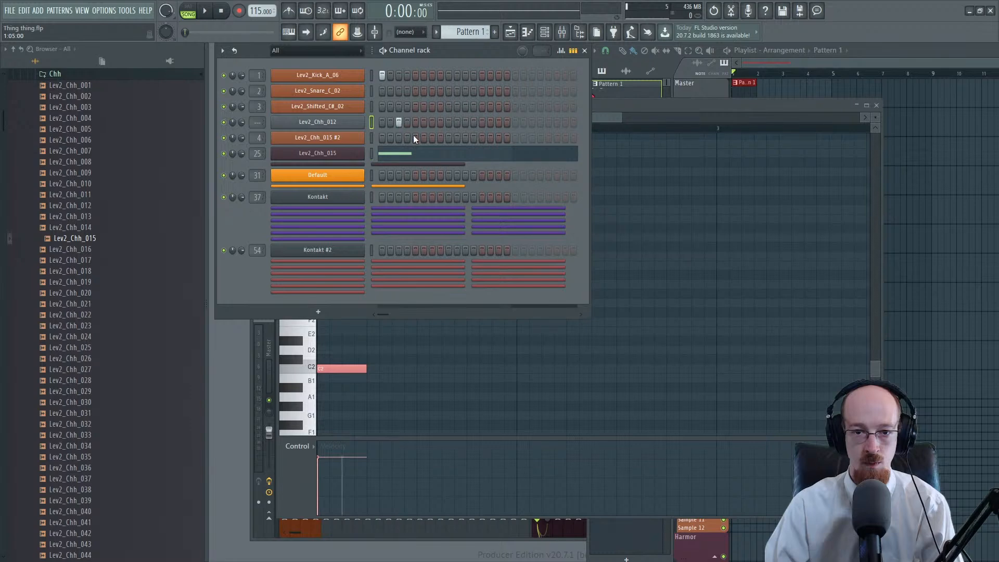
{"action": "left_click", "coordinate": [415, 137]}
{"action": "key", "text": "space"}
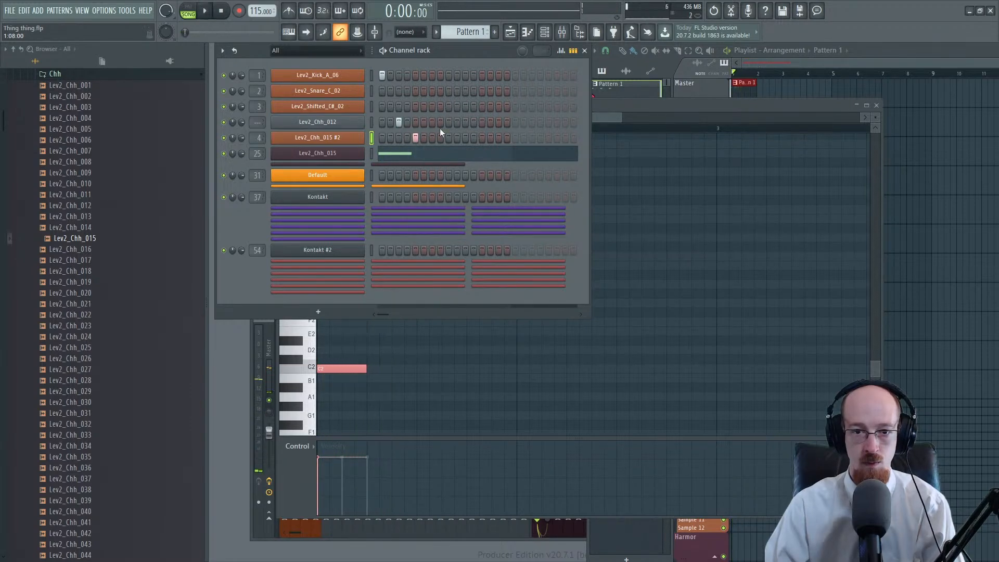
Step: Put a Lev2_Snare_C_02 hit on step 5, leaving no stray kick or snare hits next to it
{"action": "left_click", "coordinate": [416, 75]}
{"action": "left_click", "coordinate": [415, 76]}
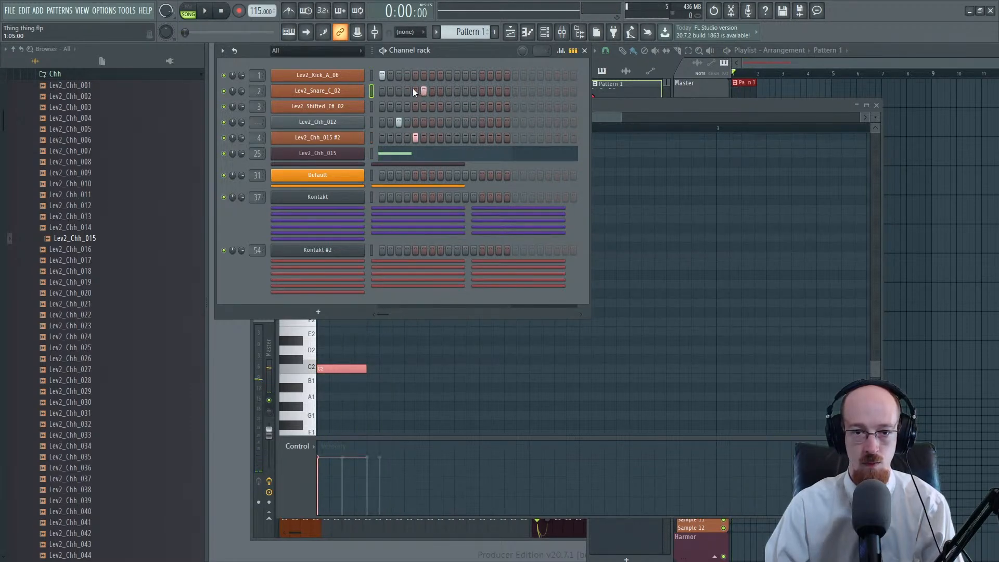
{"action": "left_click", "coordinate": [423, 91]}
{"action": "left_click", "coordinate": [414, 92]}
{"action": "key", "text": "space"}
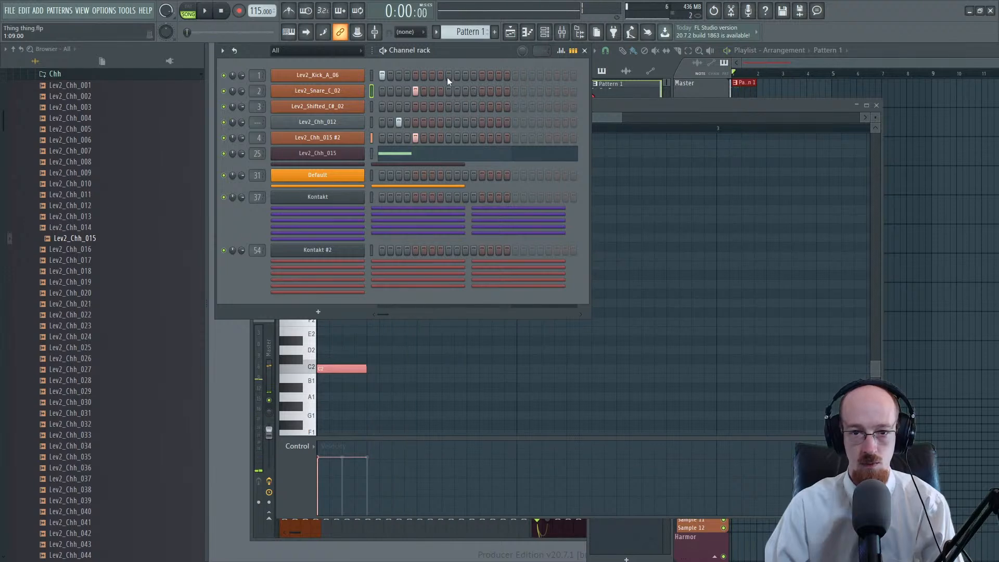
Step: Add kick hits on steps 11 and 12 and a snare hit on step 13 during playback
{"action": "key", "text": "space"}
{"action": "left_click", "coordinate": [466, 76]}
{"action": "left_click", "coordinate": [474, 76]}
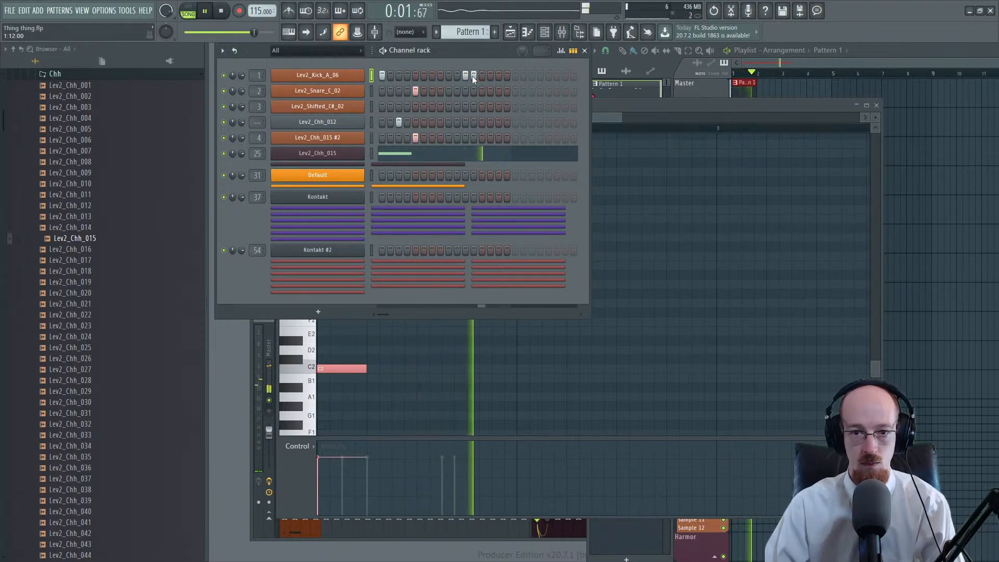
{"action": "left_click", "coordinate": [482, 91]}
{"action": "key", "text": "space"}
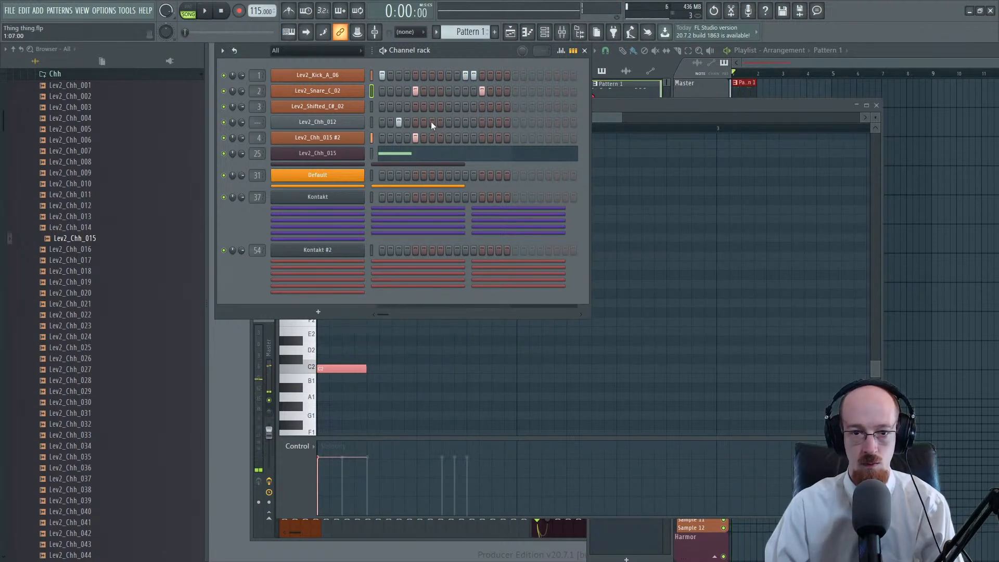
Step: Add a Lev2_Chh_012 hit on step 7 and Lev2_Chh_015 #2 hits on steps 9 and 11
{"action": "left_click", "coordinate": [431, 122]}
{"action": "key", "text": "space"}
{"action": "left_click", "coordinate": [448, 138]}
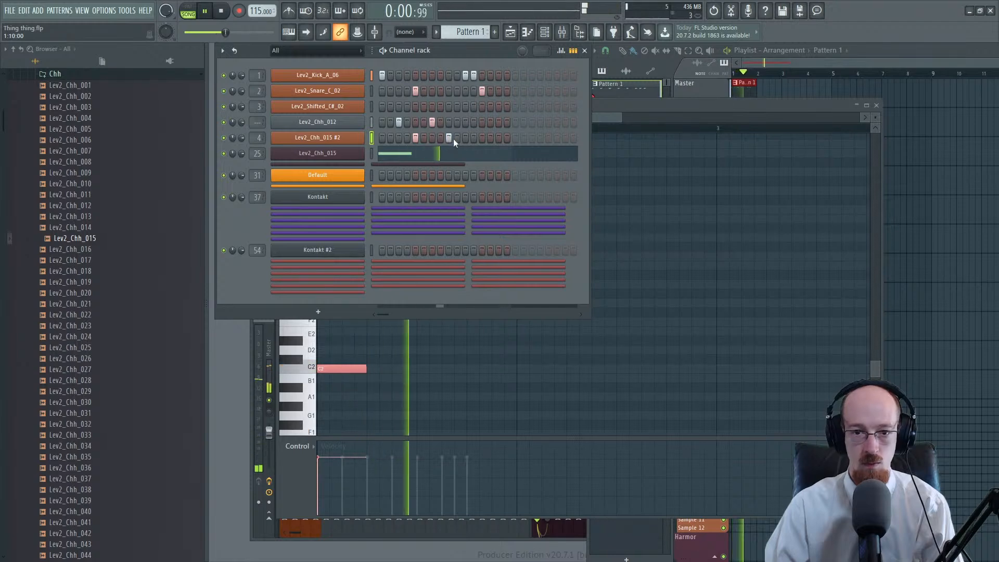
{"action": "left_click", "coordinate": [465, 137]}
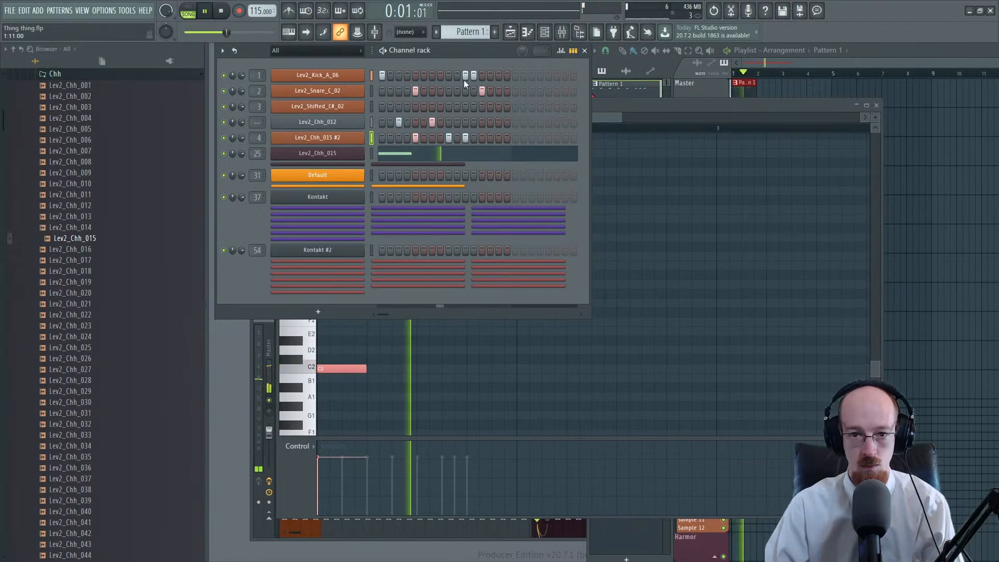
Step: Remove the kick hit from step 11, increase the channel rack's main swing, and play the pattern
{"action": "left_click", "coordinate": [465, 76]}
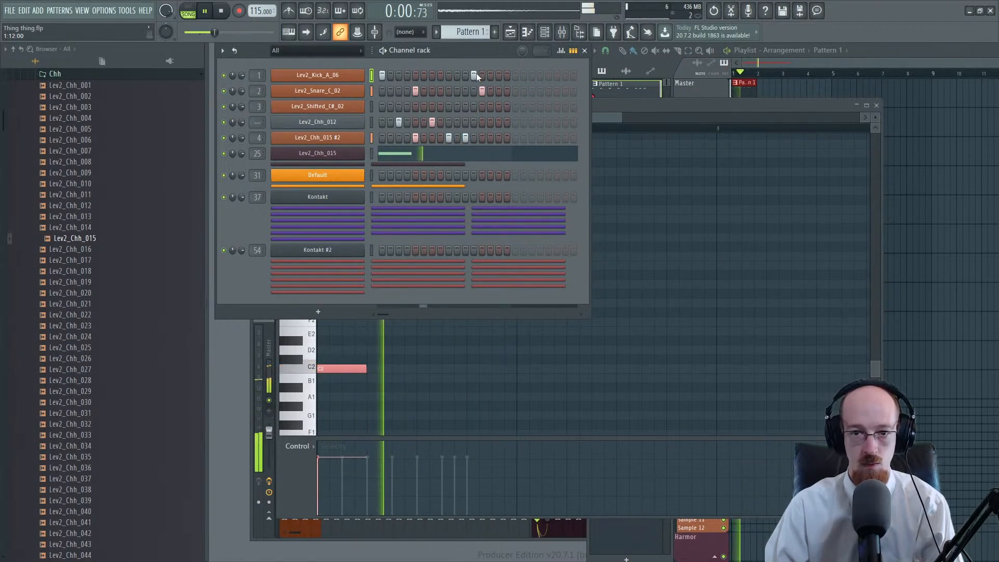
{"action": "key", "text": "space"}
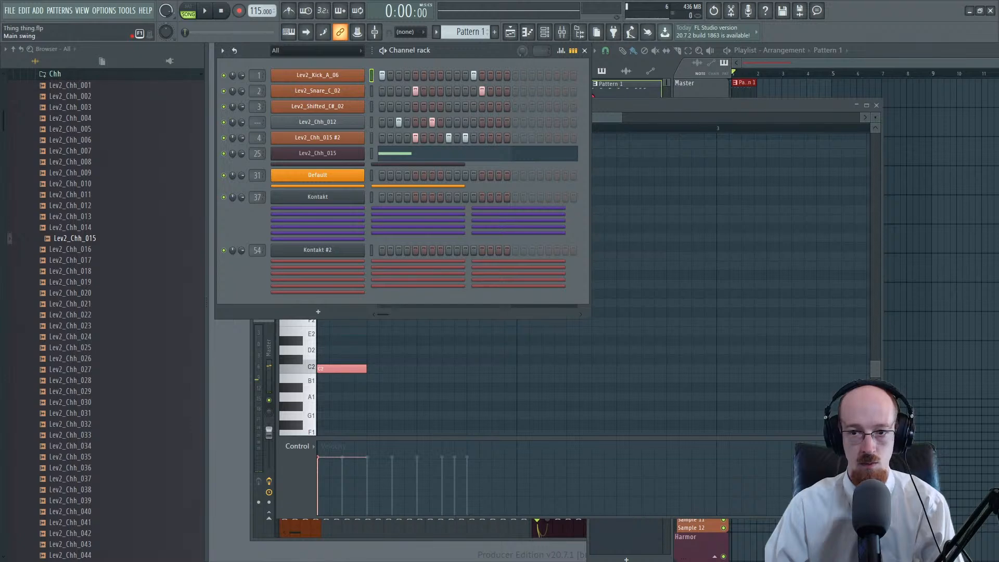
{"action": "scroll", "coordinate": [522, 52], "scroll_direction": "up", "scroll_amount": 5}
{"action": "key", "text": "space"}
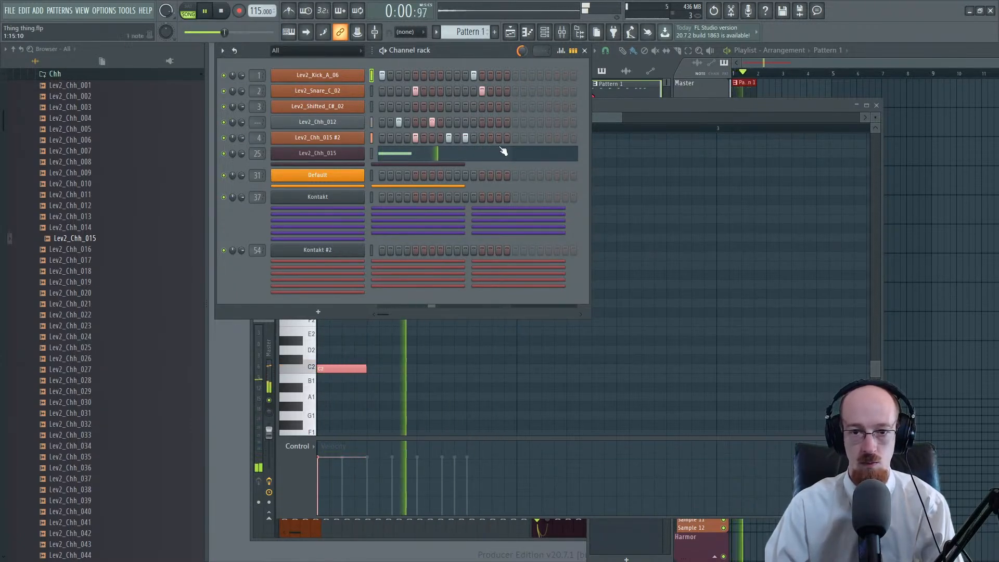
Step: Add a Lev2_Chh_012 hit on step 15, bring the playlist forward, and stop playback
{"action": "left_click", "coordinate": [499, 121]}
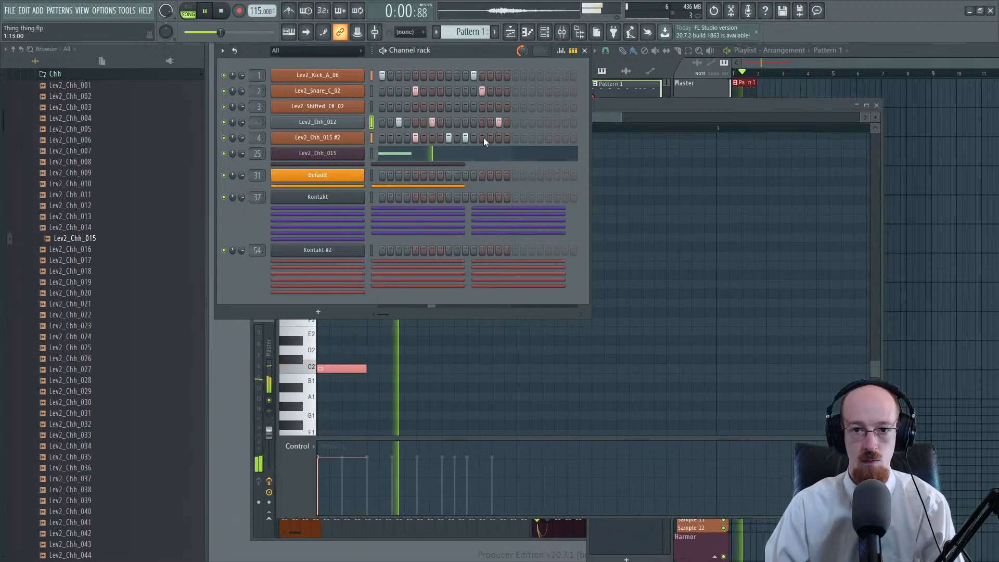
{"action": "left_click", "coordinate": [775, 58]}
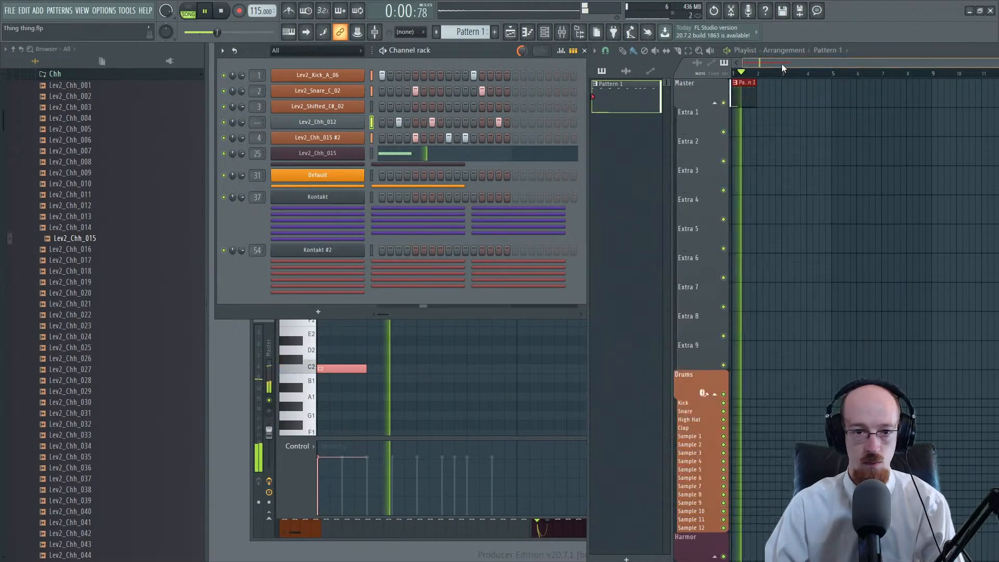
{"action": "key", "text": "space"}
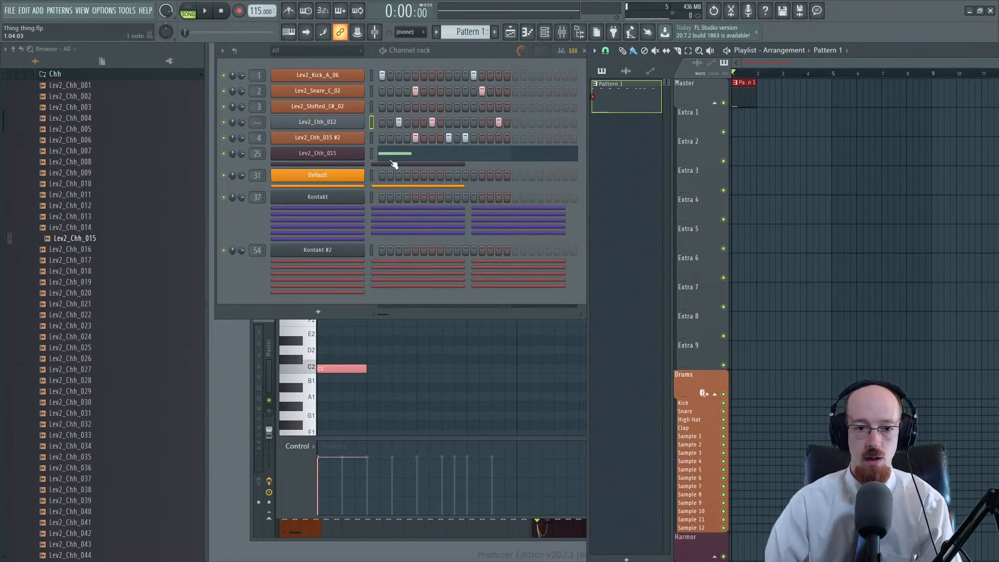
Step: Cut the Harmor channel's notes from Pattern 1 and create Pattern 2
{"action": "right_click", "coordinate": [349, 153]}
{"action": "left_click", "coordinate": [488, 154]}
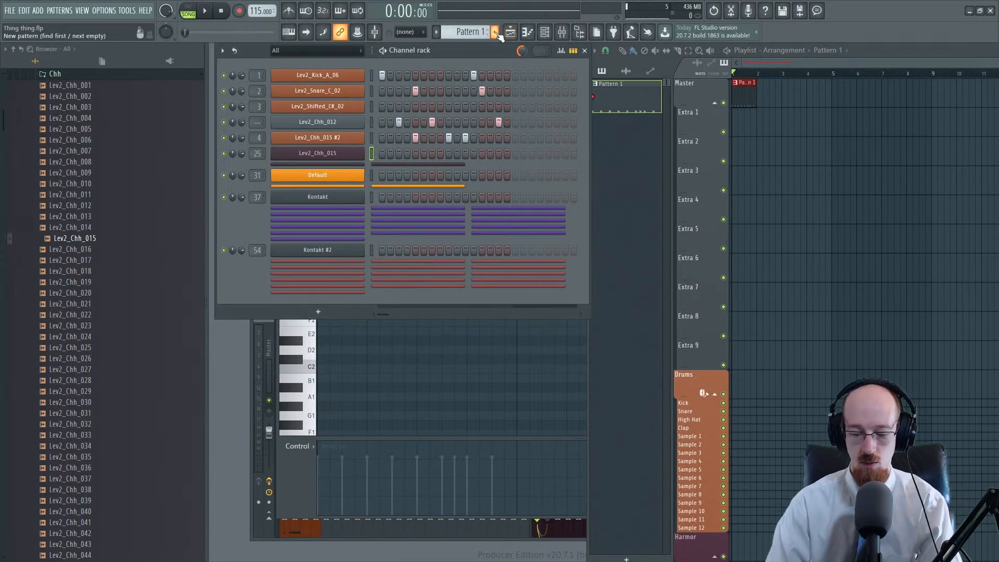
{"action": "left_click", "coordinate": [496, 32]}
Step: Rename the Harmor channel as Bass
{"action": "left_click", "coordinate": [339, 154], "text": "shift"}
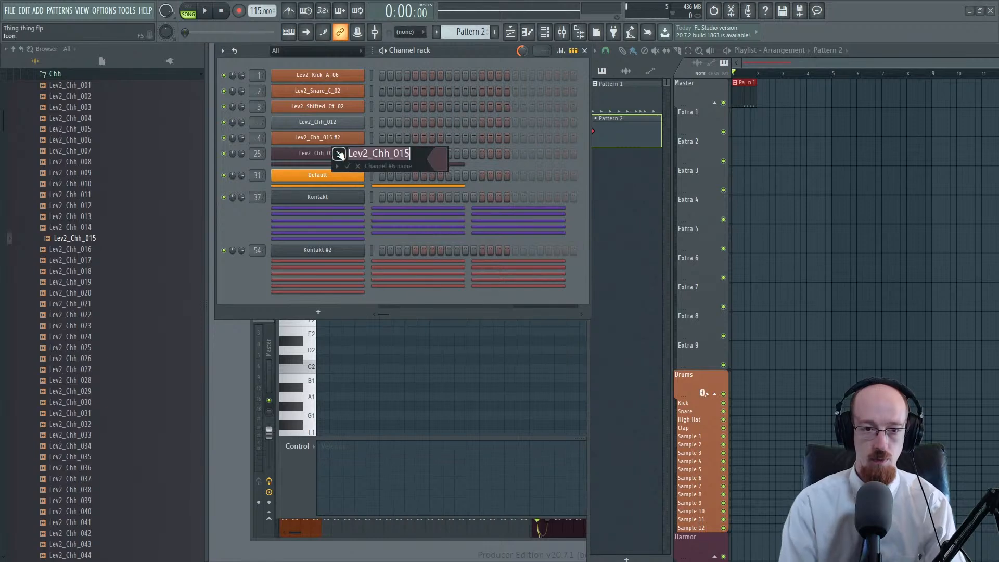
{"action": "type", "text": "Bass"}
{"action": "key", "text": "Return"}
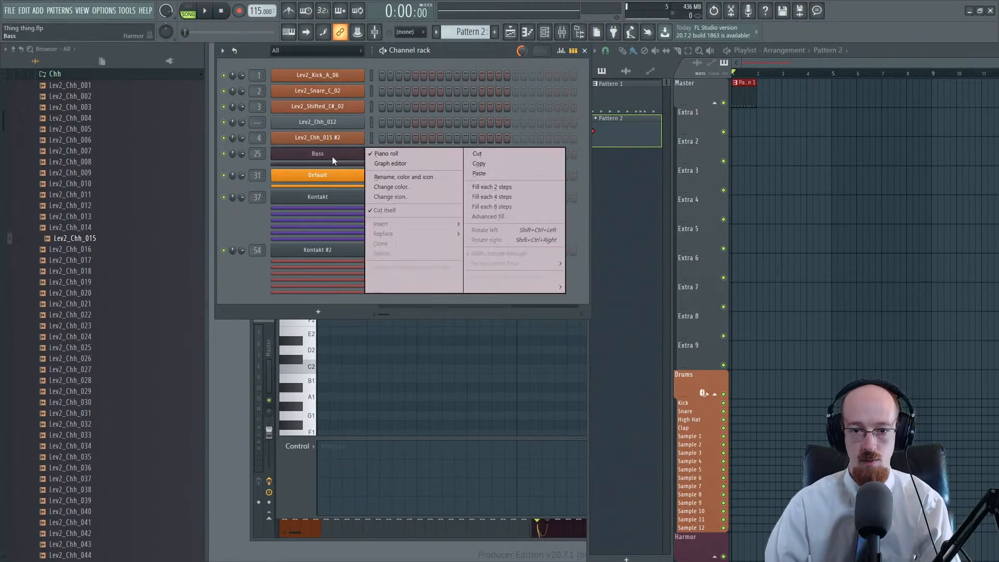
Step: Paste the cut notes into the Bass channel of Pattern 2 and place Pattern 2 at bar 1 of the Extra 1 track
{"action": "right_click", "coordinate": [332, 156]}
{"action": "left_click", "coordinate": [482, 175]}
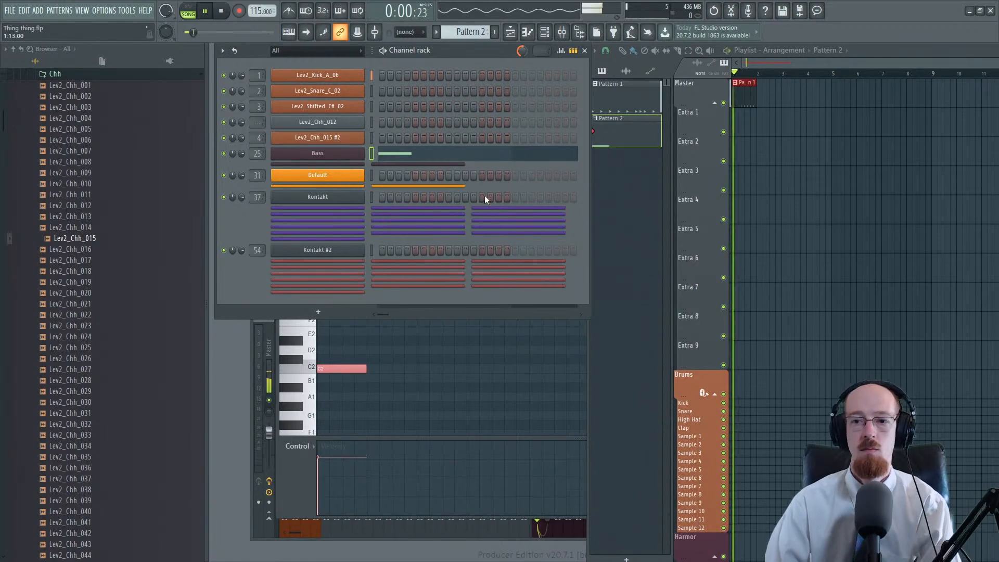
{"action": "left_click_drag", "start_coordinate": [761, 128], "coordinate": [728, 126]}
Step: Open the Bass channel's Harmor, lower its unison phase slightly, and play back the result
{"action": "left_click", "coordinate": [350, 153]}
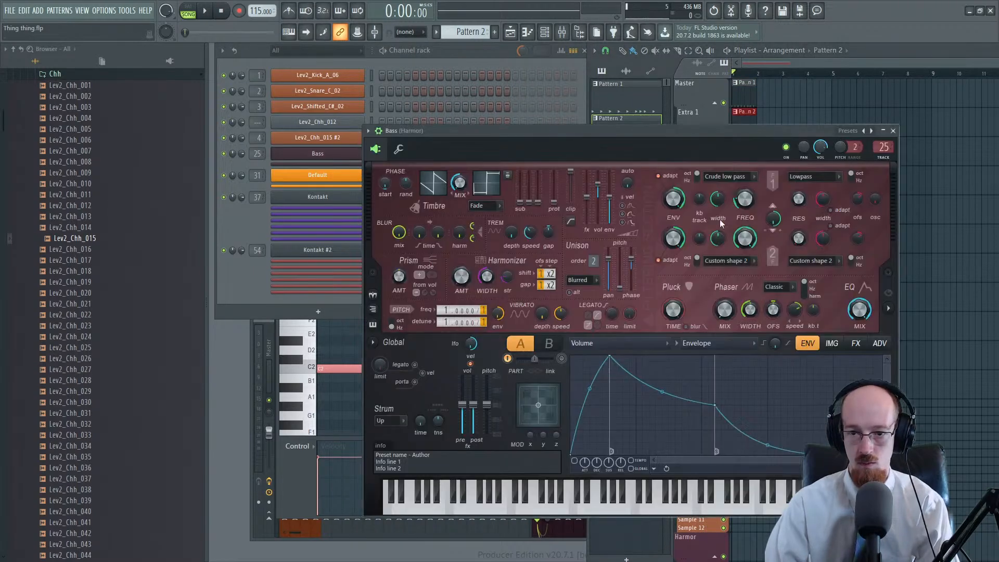
{"action": "left_click_drag", "start_coordinate": [633, 262], "coordinate": [633, 266]}
{"action": "key", "text": "space"}
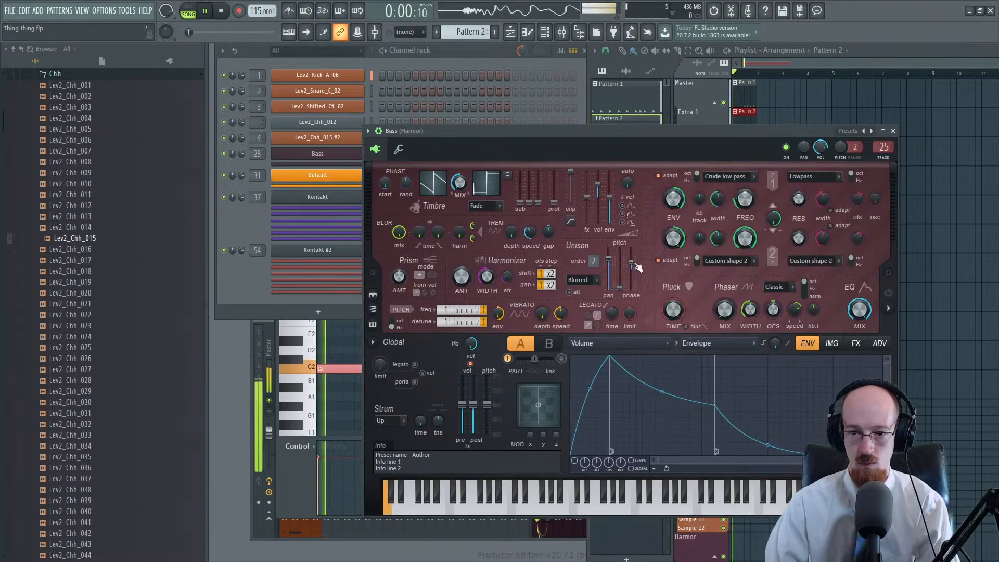
{"action": "key", "text": "space"}
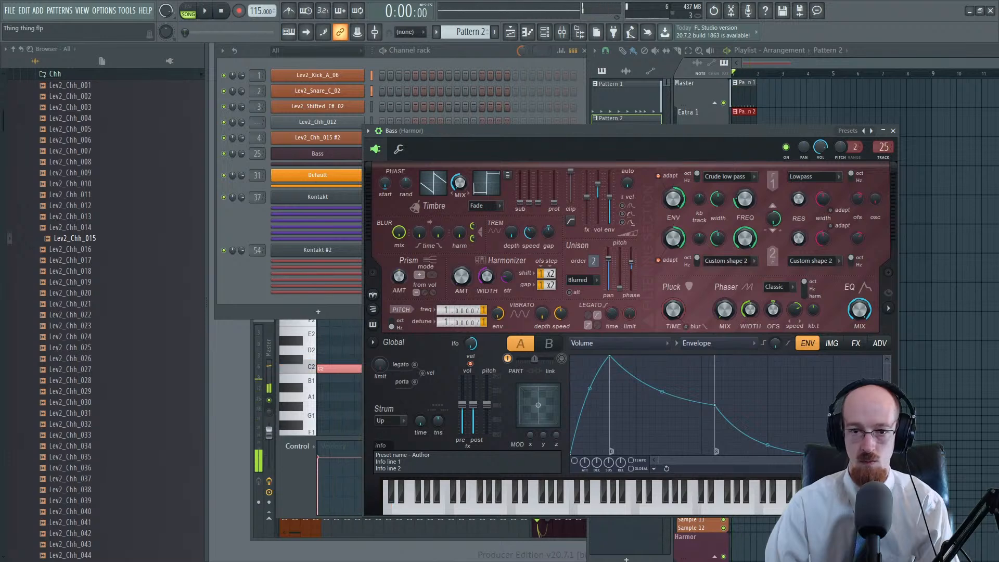
Step: Create an automation clip for the Bass Harmor's unison phase and place it at bar 1 of the Extra 2 track
{"action": "right_click", "coordinate": [636, 266]}
{"action": "left_click", "coordinate": [676, 359]}
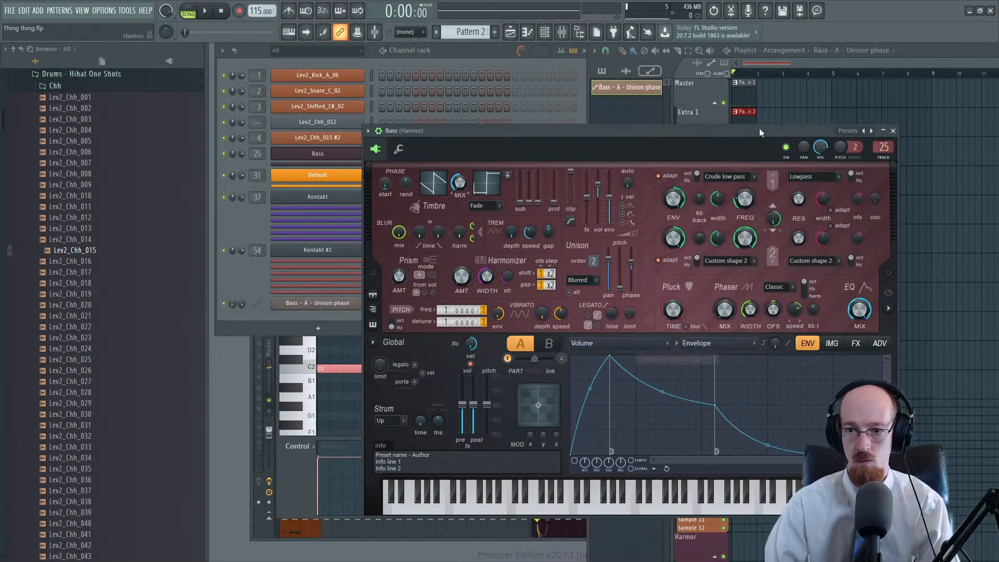
{"action": "left_click", "coordinate": [782, 75]}
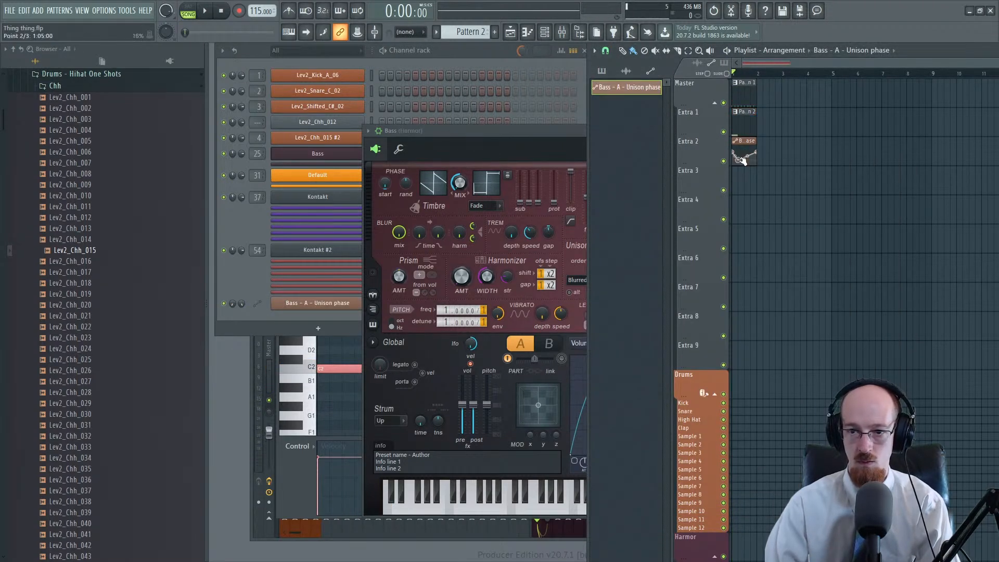
{"action": "scroll", "coordinate": [739, 161], "scroll_direction": "up", "scroll_amount": 5}
{"action": "scroll", "coordinate": [830, 183], "scroll_direction": "down", "scroll_amount": 2}
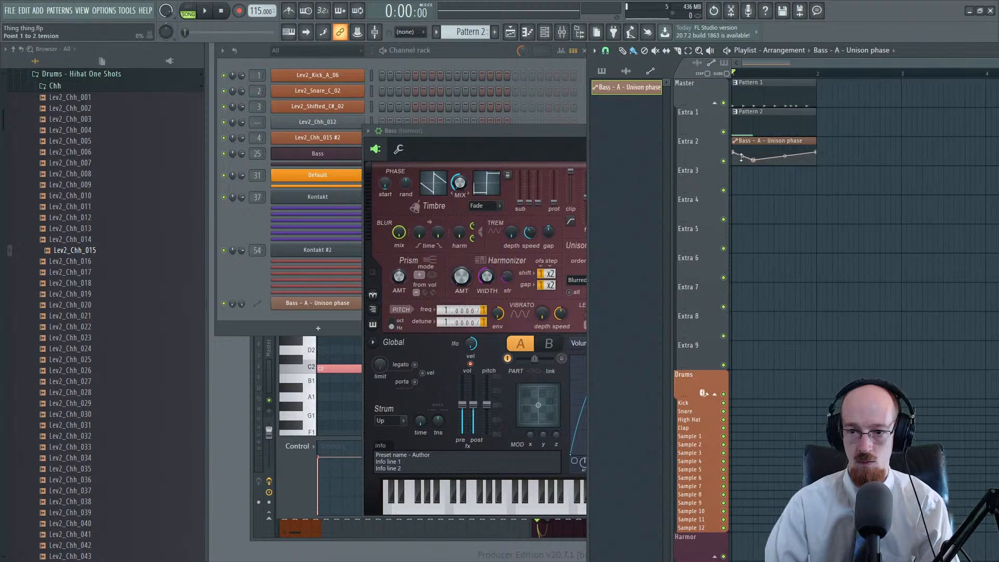
Step: Reshape the start of the unison phase automation curve so it falls quickly early in bar 1, checking it by playback
{"action": "key", "text": "space"}
{"action": "right_click", "coordinate": [743, 152]}
{"action": "key", "text": "space"}
{"action": "key", "text": "space"}
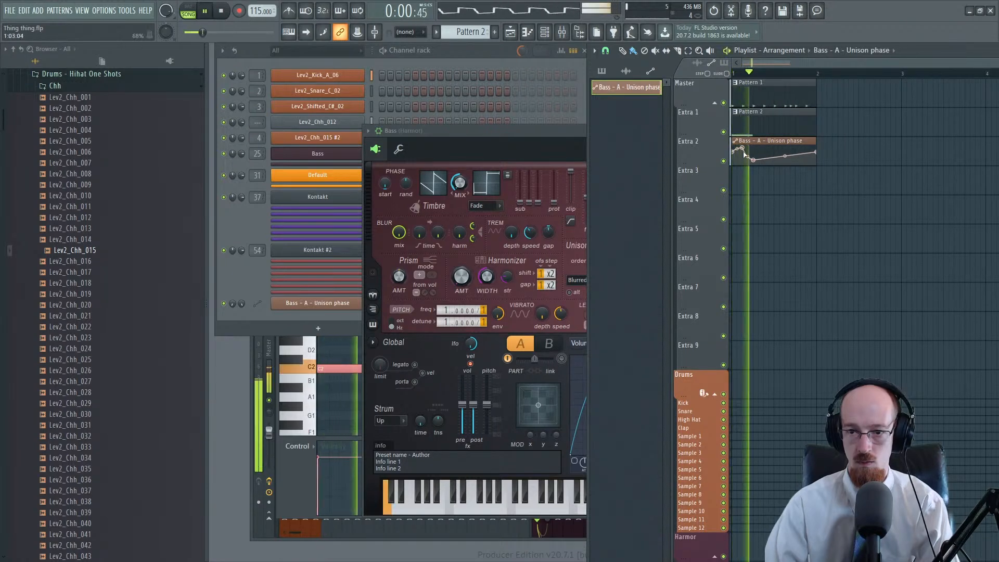
{"action": "key", "text": "space"}
{"action": "key", "text": "space"}
{"action": "key", "text": "space"}
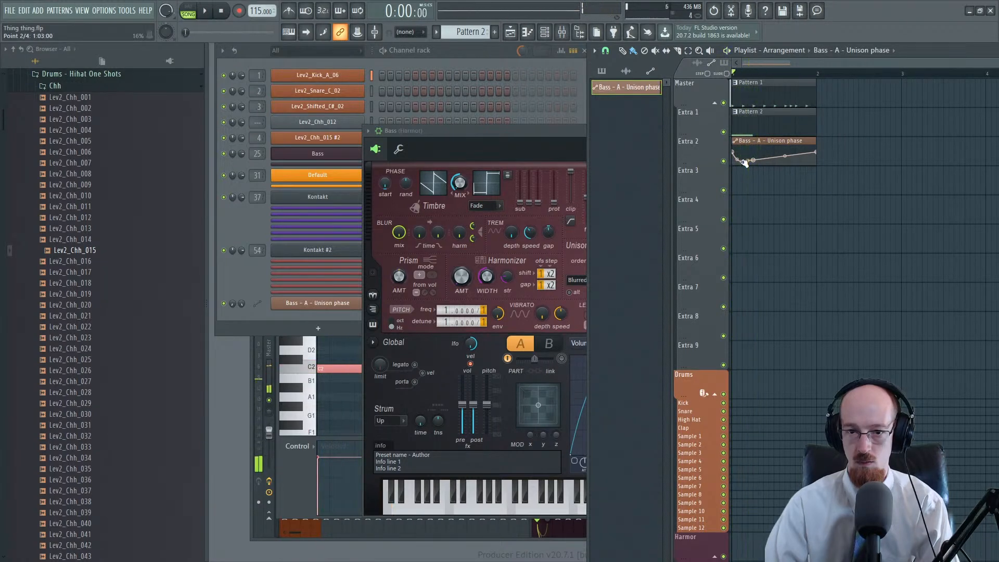
{"action": "key", "text": "space"}
{"action": "key", "text": "space"}
Step: Adjust the distortion wet level and set the reverb decay to 611 ms in the Bass Harmor's effects, checking by playback
{"action": "left_click", "coordinate": [560, 134]}
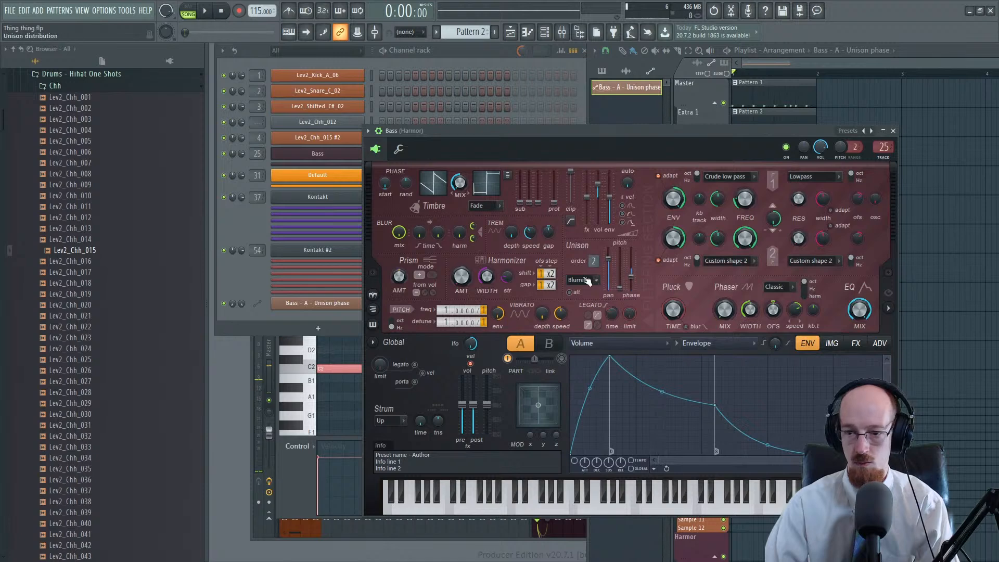
{"action": "left_click", "coordinate": [855, 345]}
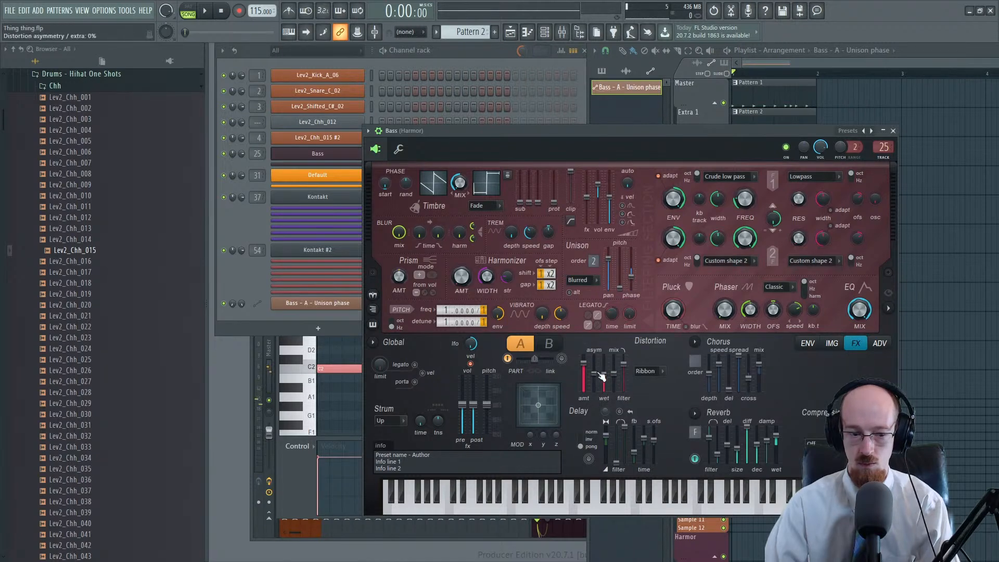
{"action": "left_click_drag", "start_coordinate": [604, 375], "coordinate": [608, 376]}
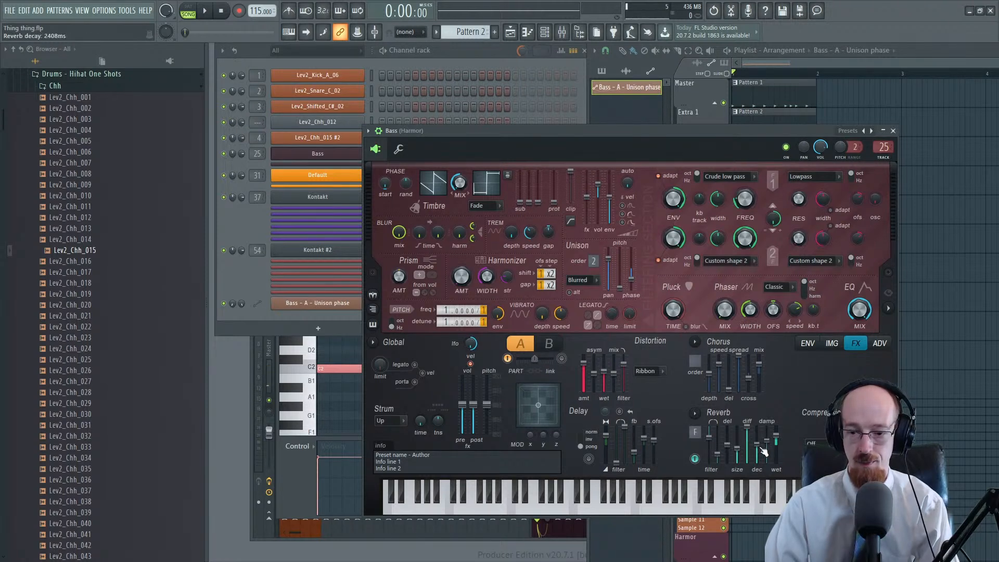
{"action": "key", "text": "space"}
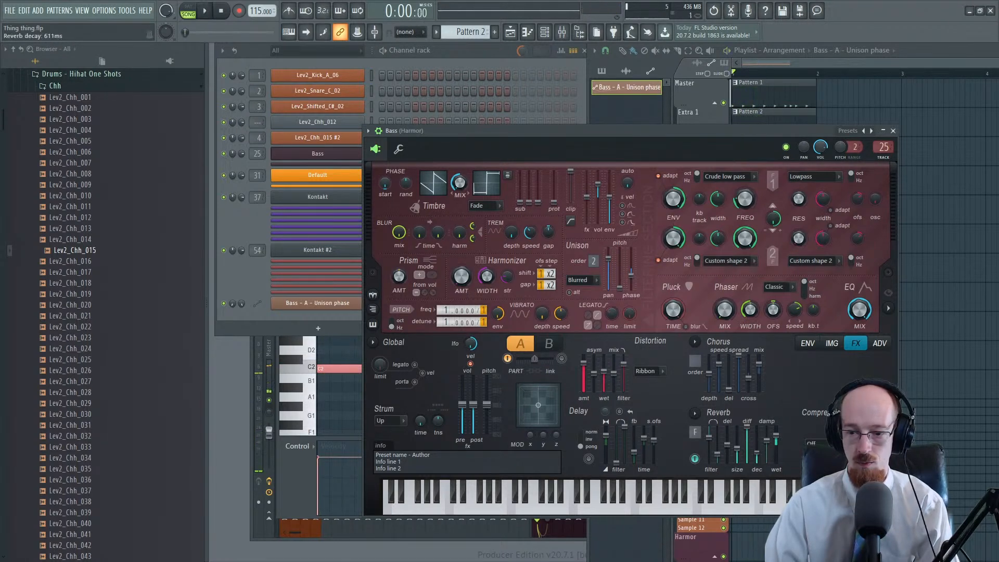
{"action": "key", "text": "space"}
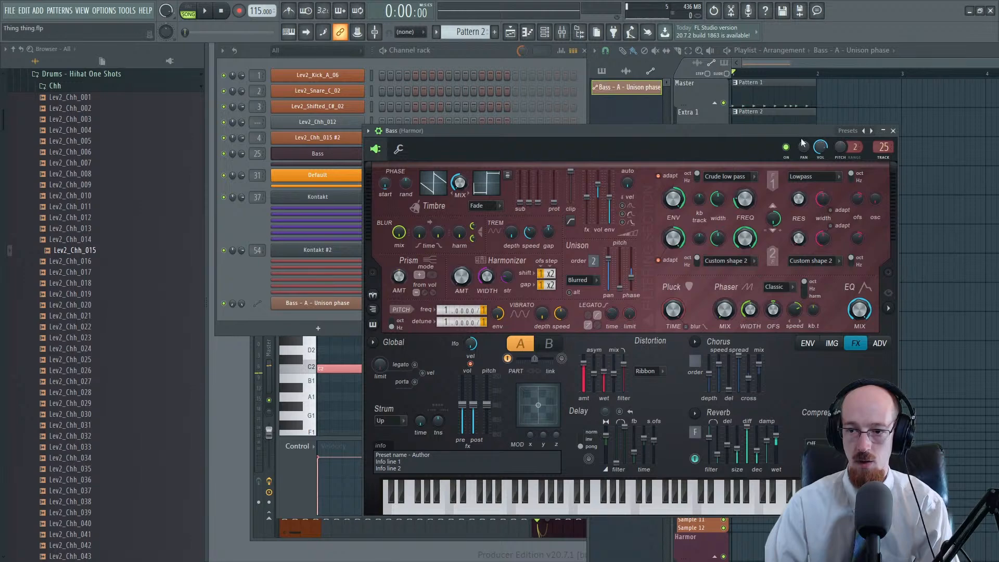
{"action": "left_click", "coordinate": [893, 131]}
Step: Load the OTT effect into an empty slot of the Harmor mixer track
{"action": "left_click", "coordinate": [561, 32]}
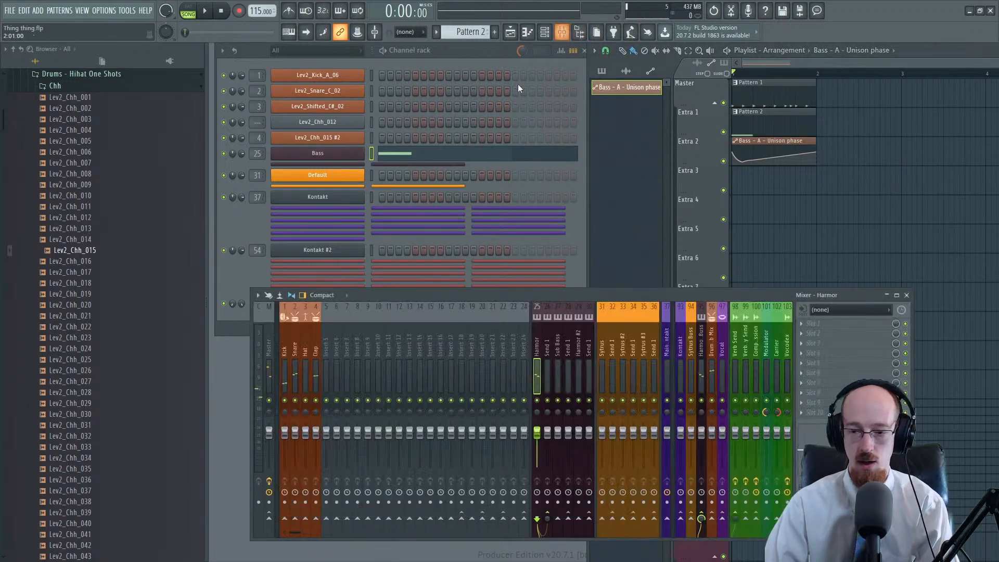
{"action": "left_click", "coordinate": [813, 354]}
{"action": "left_click", "coordinate": [854, 297]}
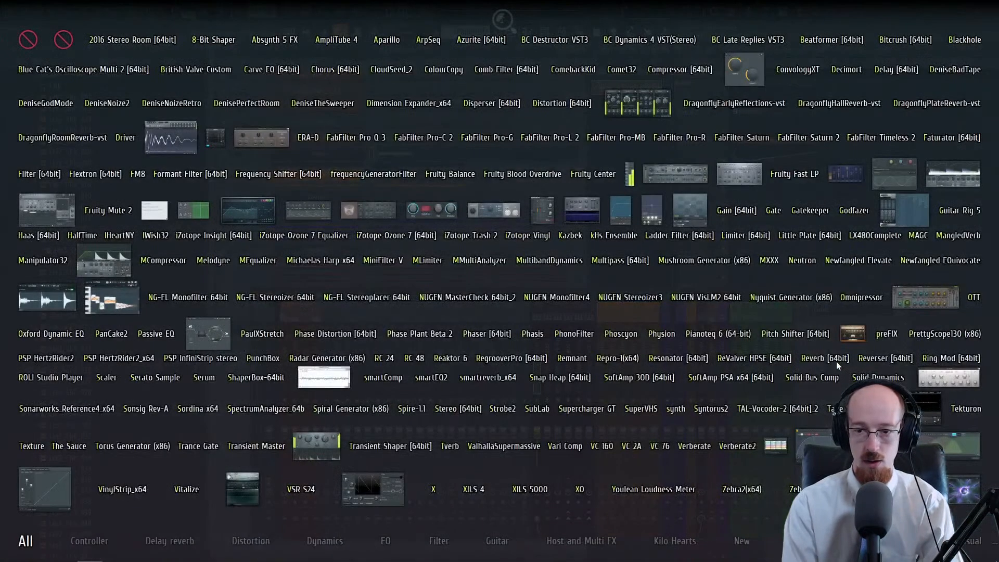
{"action": "type", "text": "ott"}
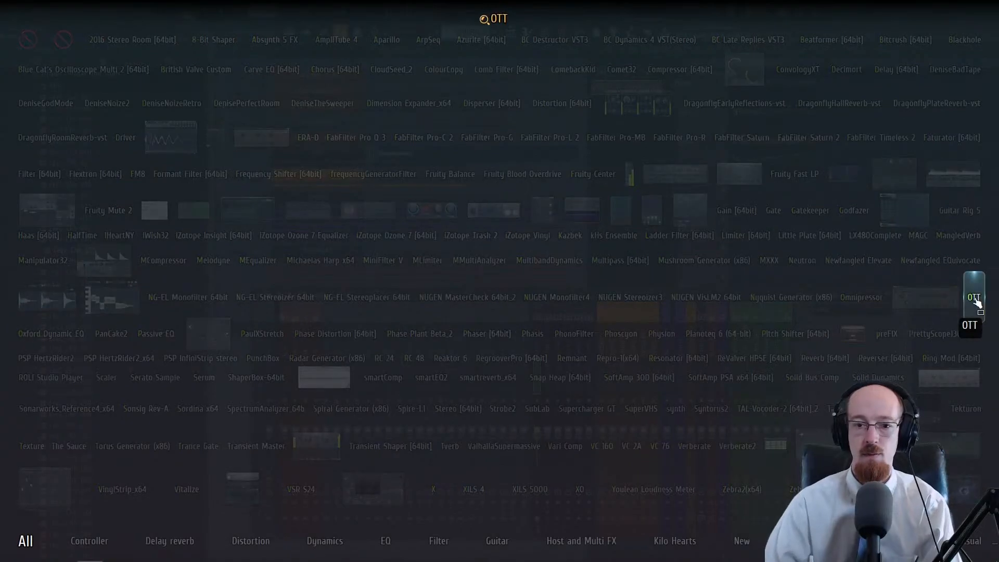
{"action": "left_click", "coordinate": [973, 290]}
Step: Raise OTT's high-band threshold to 123 % during playback and close the plugin
{"action": "key", "text": "space"}
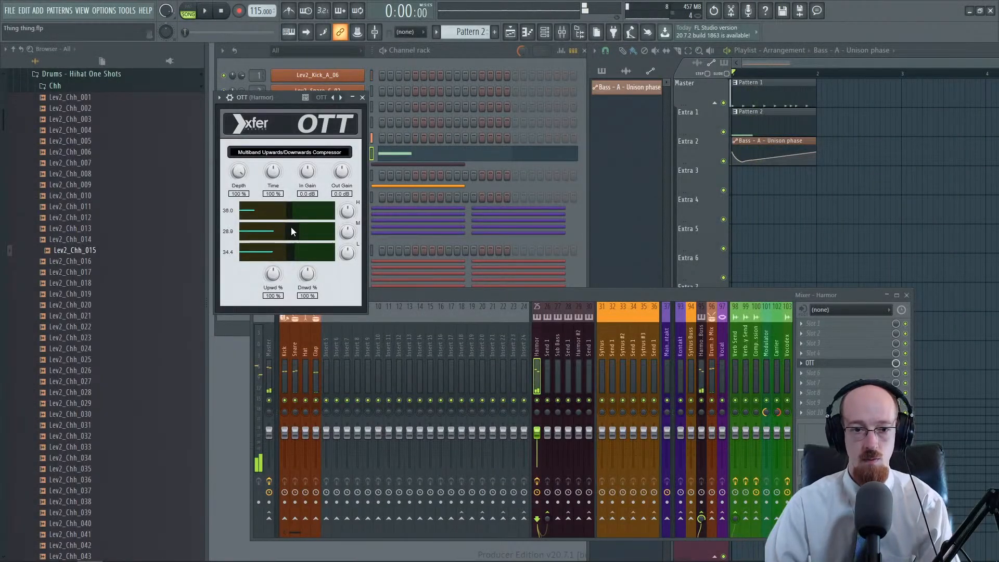
{"action": "left_click_drag", "start_coordinate": [292, 215], "coordinate": [298, 217]}
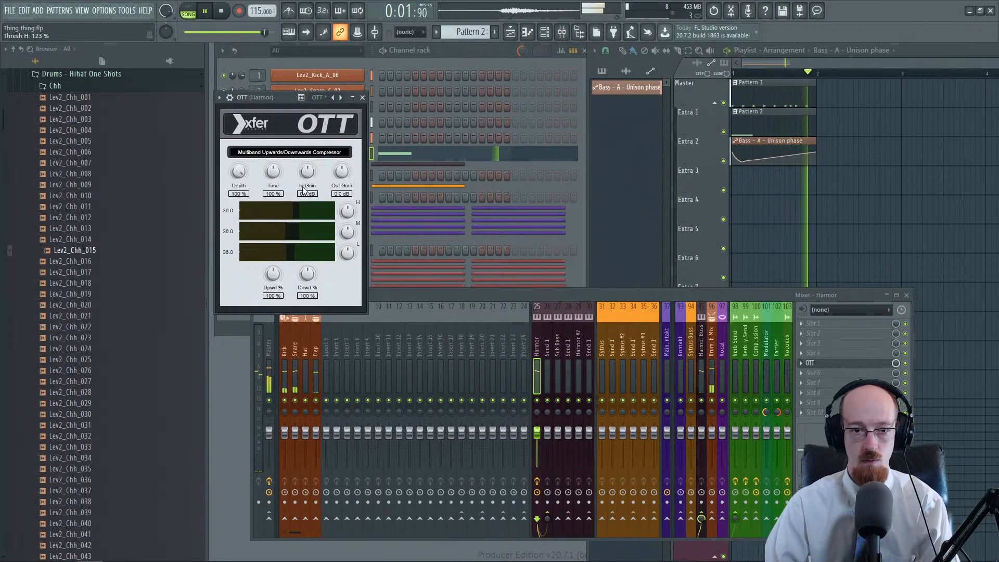
{"action": "key", "text": "space"}
{"action": "left_click", "coordinate": [362, 98]}
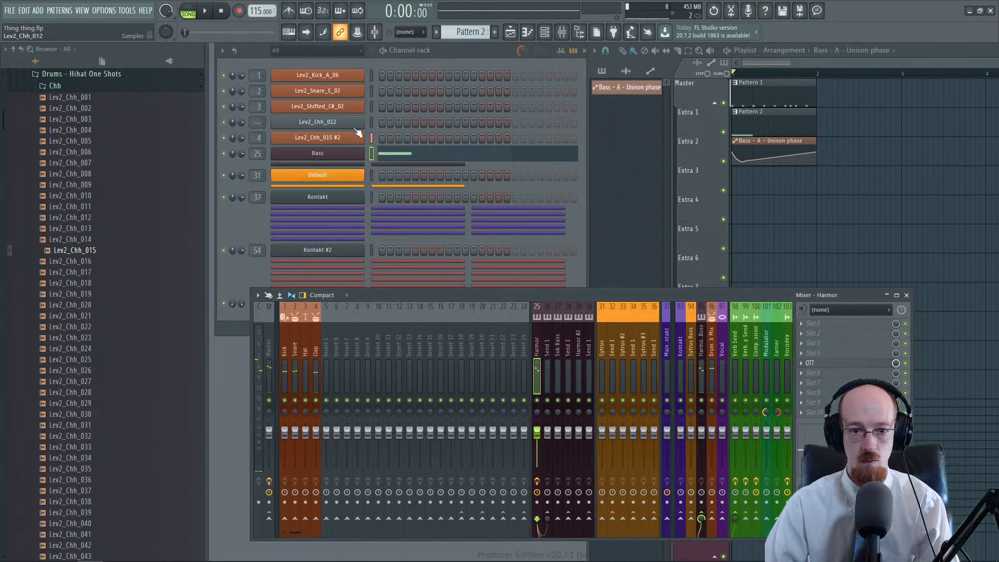
Step: Expand the Sub Bass and Kontakt 1 channels and open the Kontakt channel's plugin
{"action": "left_click", "coordinate": [345, 165]}
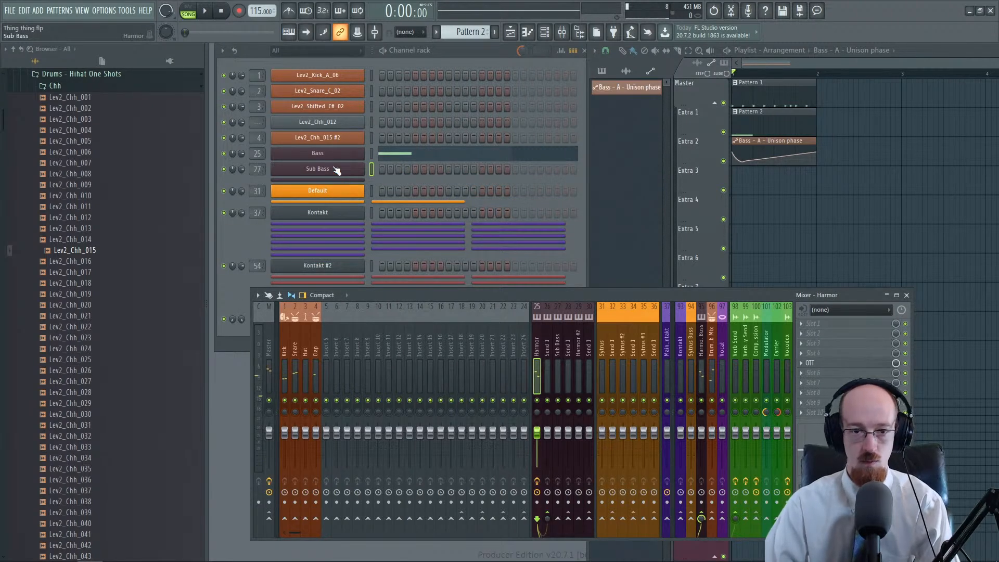
{"action": "left_click", "coordinate": [344, 225]}
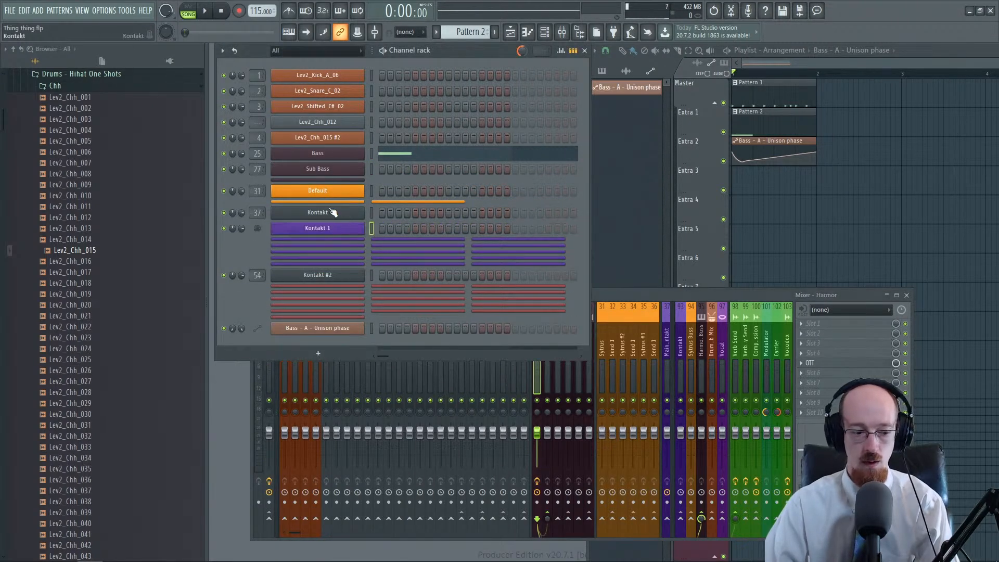
{"action": "left_click", "coordinate": [333, 212]}
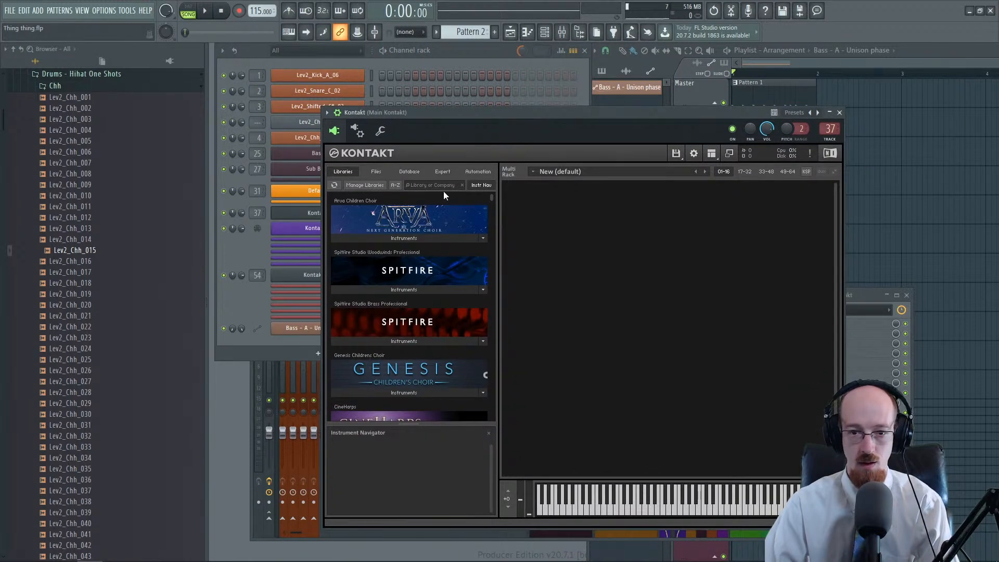
Step: Load 21 Ensemble Articulations.nki from the CineStrings Core library into Kontakt
{"action": "left_click_drag", "start_coordinate": [495, 199], "coordinate": [495, 212]}
{"action": "left_click", "coordinate": [380, 224]}
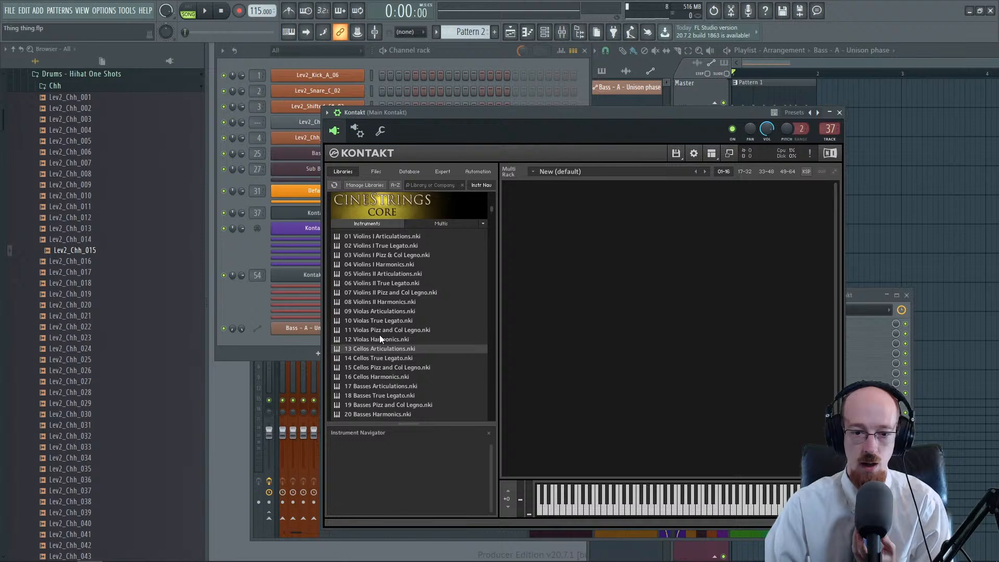
{"action": "scroll", "coordinate": [385, 328], "scroll_direction": "down", "scroll_amount": 2}
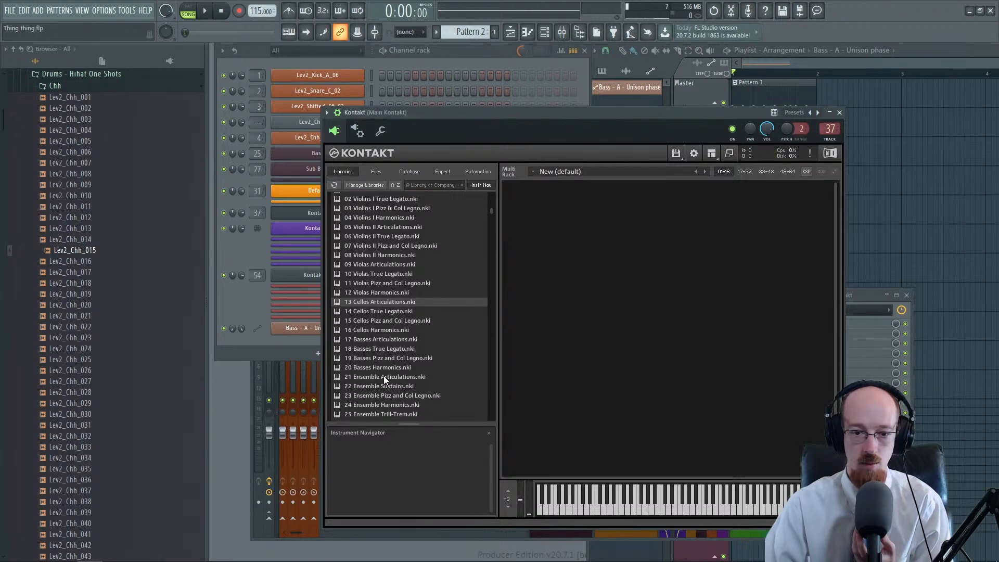
{"action": "double_click", "coordinate": [383, 376]}
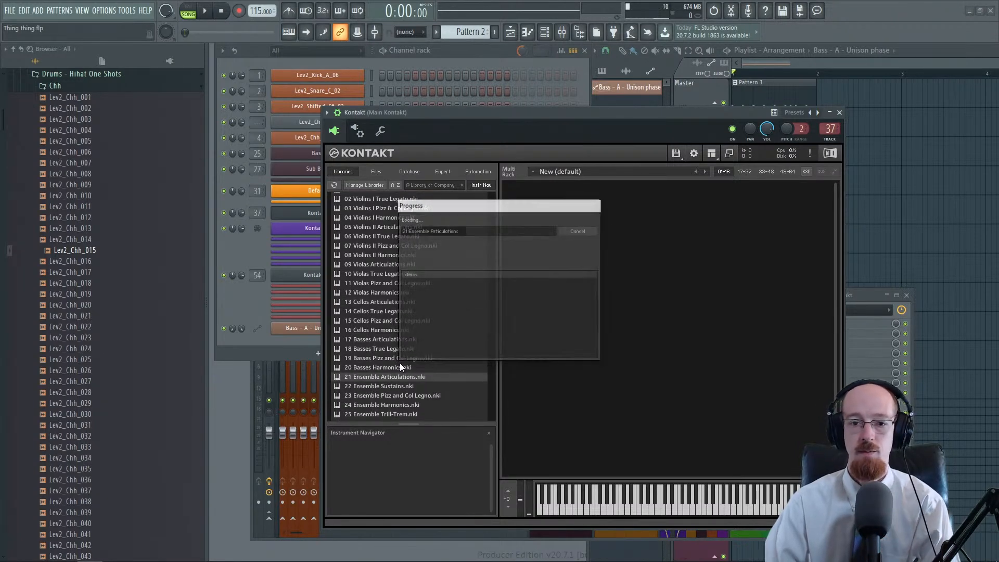
Step: Open the Kontakt 1 piano roll and place one-step C3, D#3 and C4 notes at beat 2 of bar 1
{"action": "left_click", "coordinate": [258, 260]}
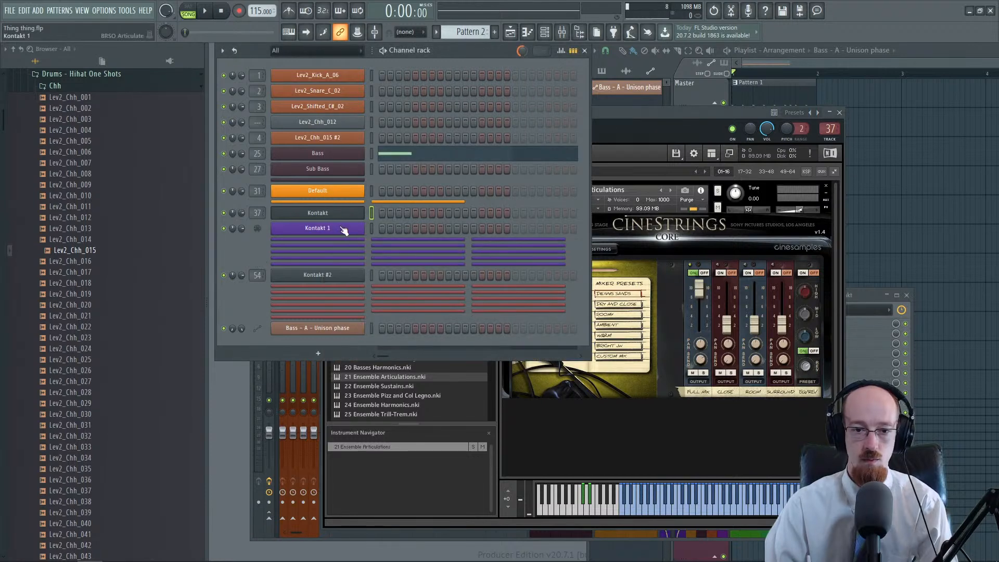
{"action": "right_click", "coordinate": [364, 229]}
{"action": "left_click", "coordinate": [385, 228]}
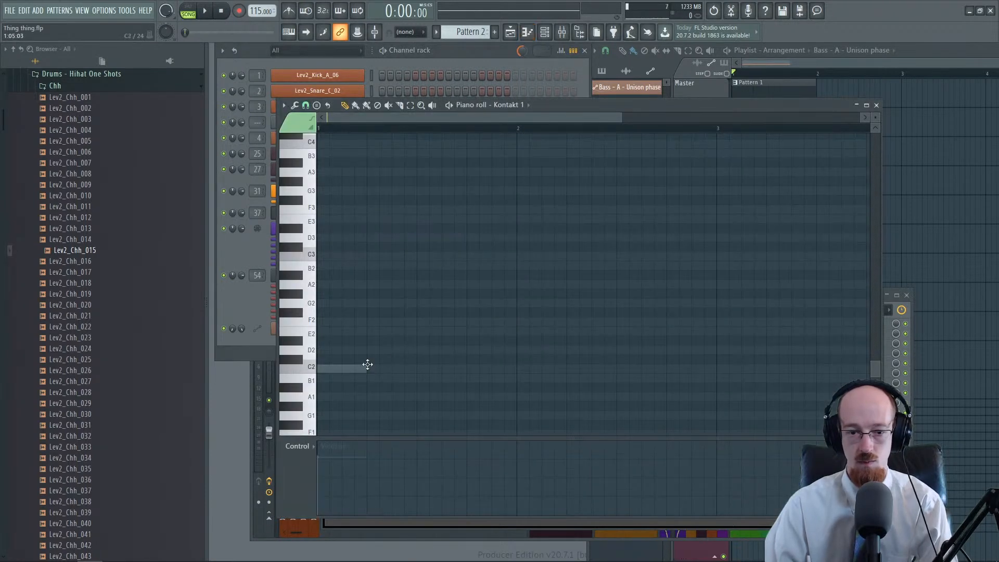
{"action": "left_click_drag", "start_coordinate": [367, 365], "coordinate": [375, 255]}
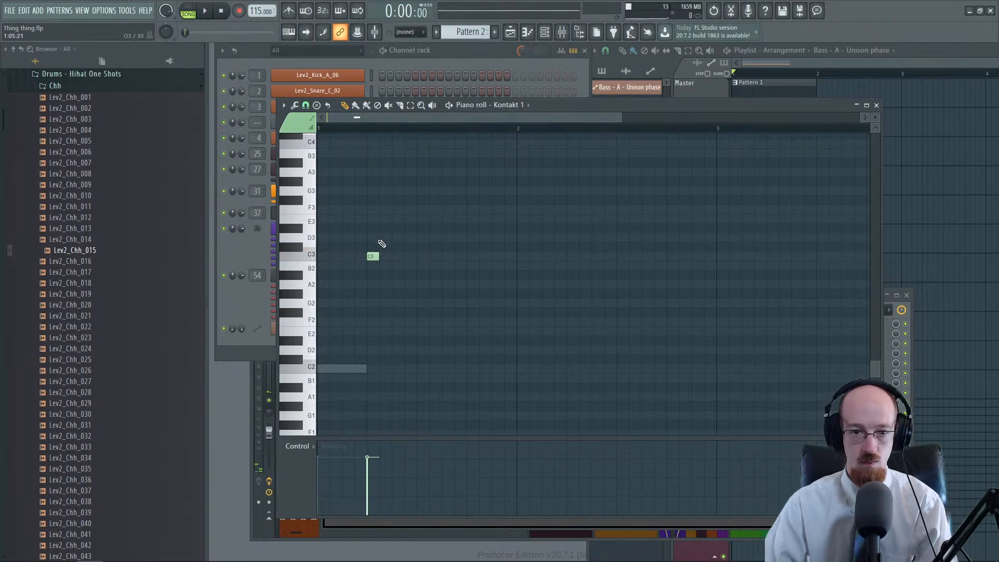
{"action": "left_click", "coordinate": [371, 181]}
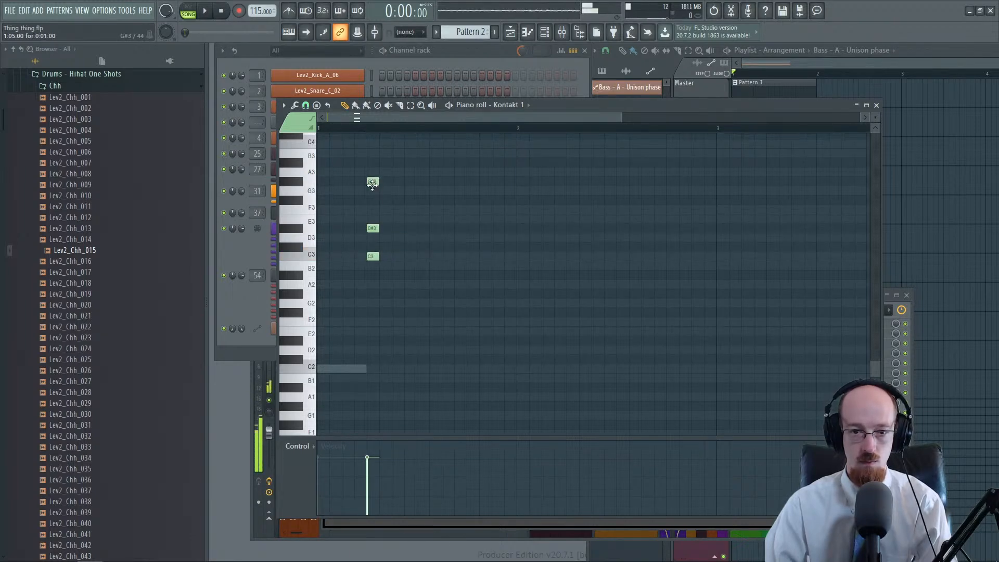
{"action": "scroll", "coordinate": [377, 182], "scroll_direction": "up", "scroll_amount": 2}
{"action": "left_click", "coordinate": [373, 180]}
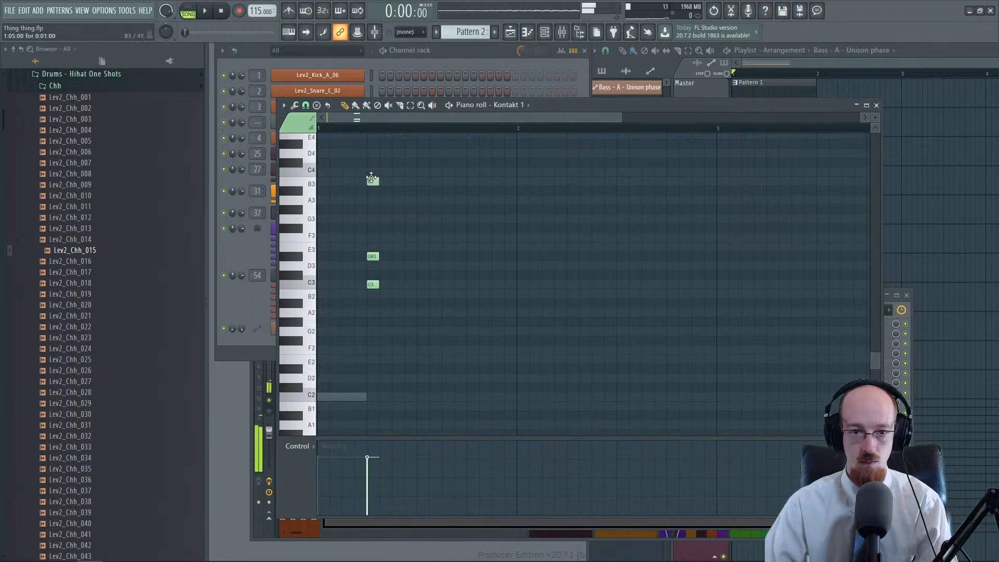
{"action": "left_click", "coordinate": [370, 172]}
Step: Add D4 and G4 notes to the chord at beat 2 and play it back
{"action": "left_click", "coordinate": [373, 145]}
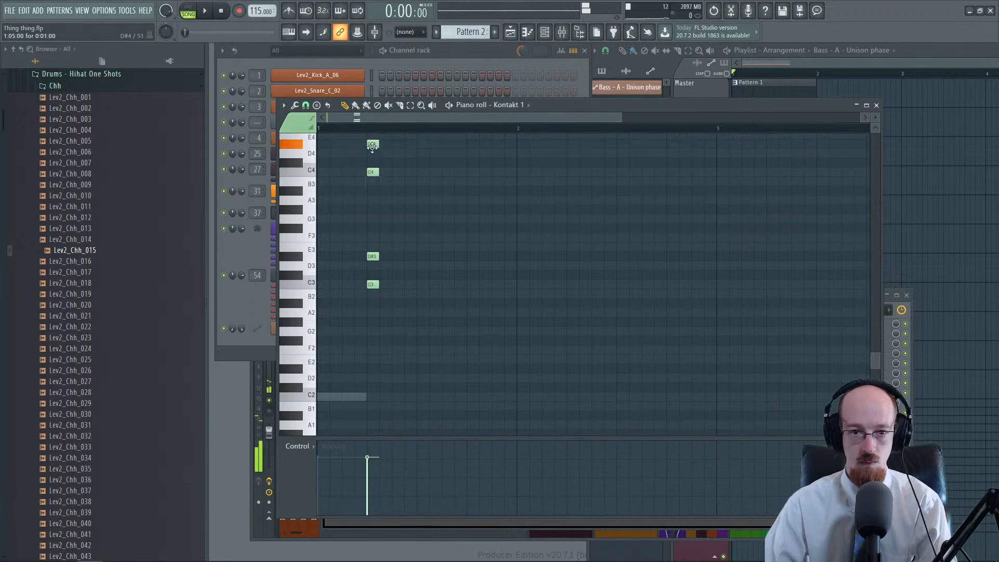
{"action": "left_click_drag", "start_coordinate": [373, 146], "coordinate": [373, 154]}
{"action": "scroll", "coordinate": [378, 189], "scroll_direction": "up", "scroll_amount": 4}
{"action": "left_click", "coordinate": [372, 162]}
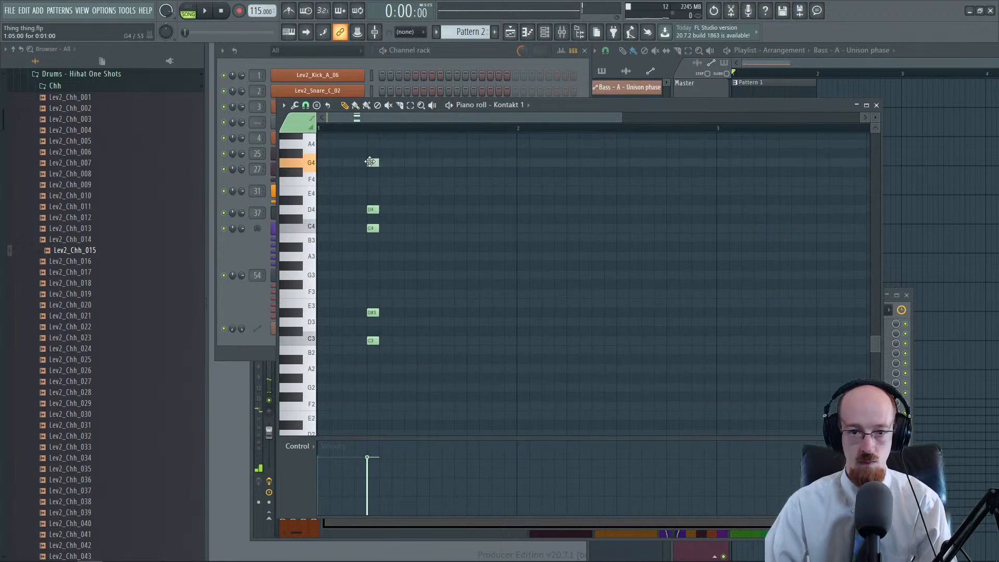
{"action": "key", "text": "space"}
{"action": "key", "text": "space"}
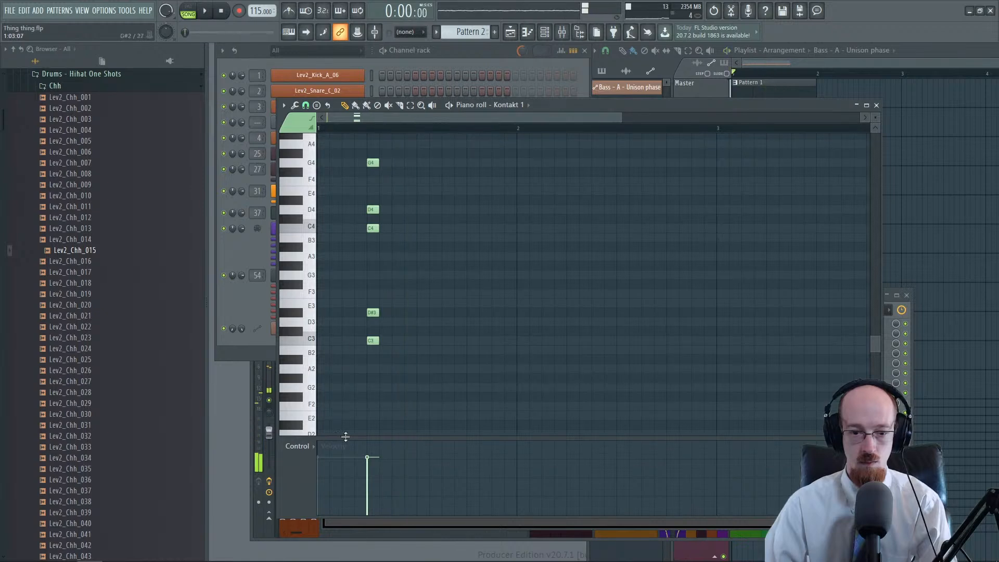
Step: Lower the velocity of all the chord notes and play back the pattern to check the level
{"action": "left_click_drag", "start_coordinate": [370, 467], "coordinate": [372, 500]}
{"action": "key", "text": "space"}
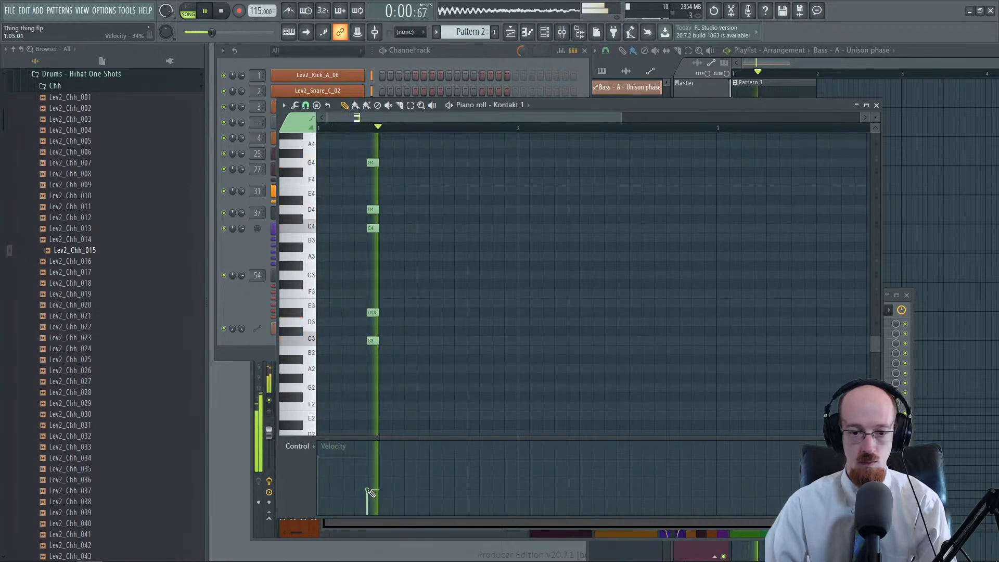
{"action": "key", "text": "space"}
{"action": "key", "text": "space"}
{"action": "key", "text": "space"}
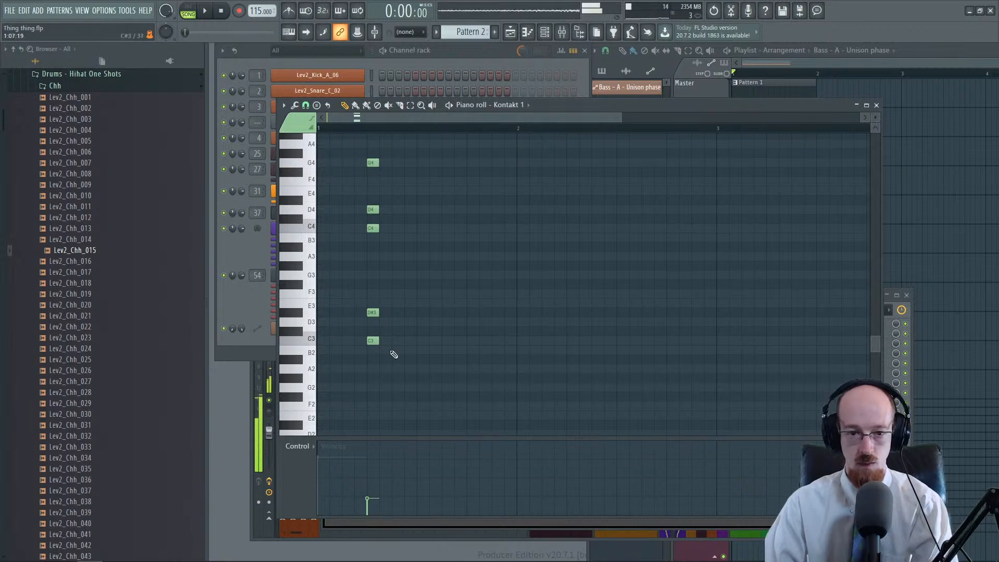
Step: Transpose the whole chord up one octave, reduce its velocity to about 10 %, and play it back
{"action": "key", "text": "ctrl+a"}
{"action": "key", "text": "ctrl+Up"}
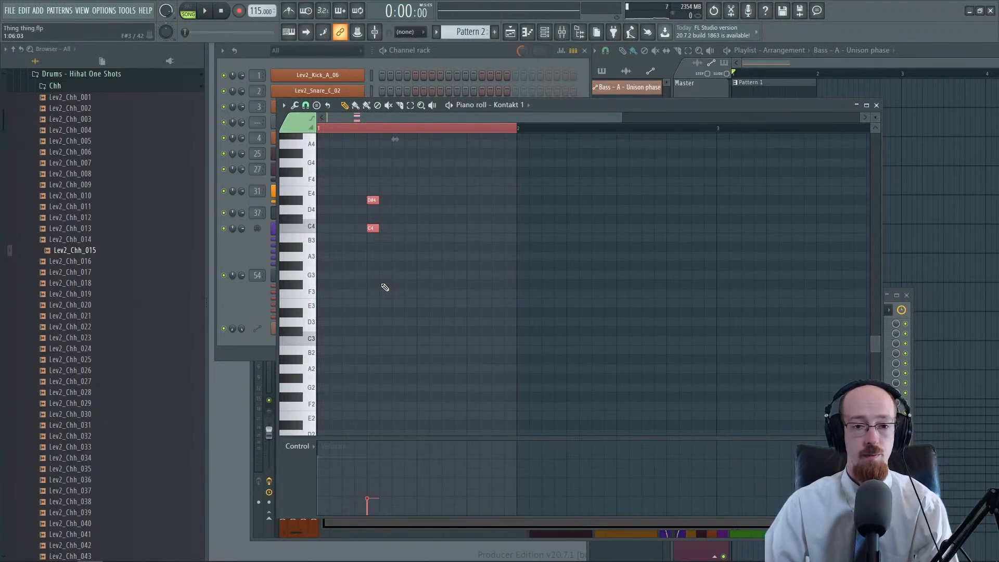
{"action": "scroll", "coordinate": [350, 250], "scroll_direction": "up", "scroll_amount": 5}
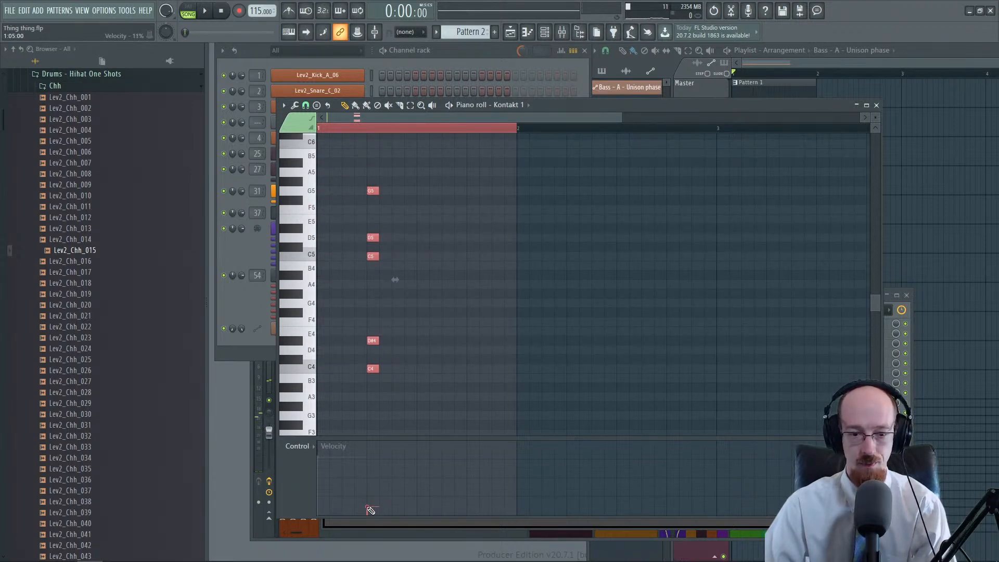
{"action": "key", "text": "space"}
{"action": "key", "text": "space"}
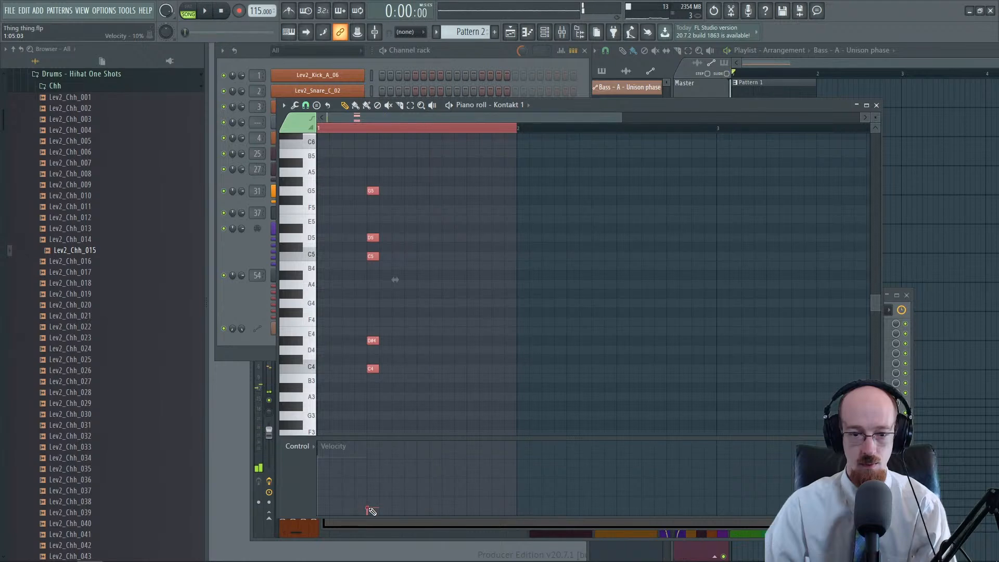
Step: Raise the chord's D5 note to D#5 in the Kontakt 1 piano roll and play it back
{"action": "left_click", "coordinate": [370, 378], "text": "ctrl"}
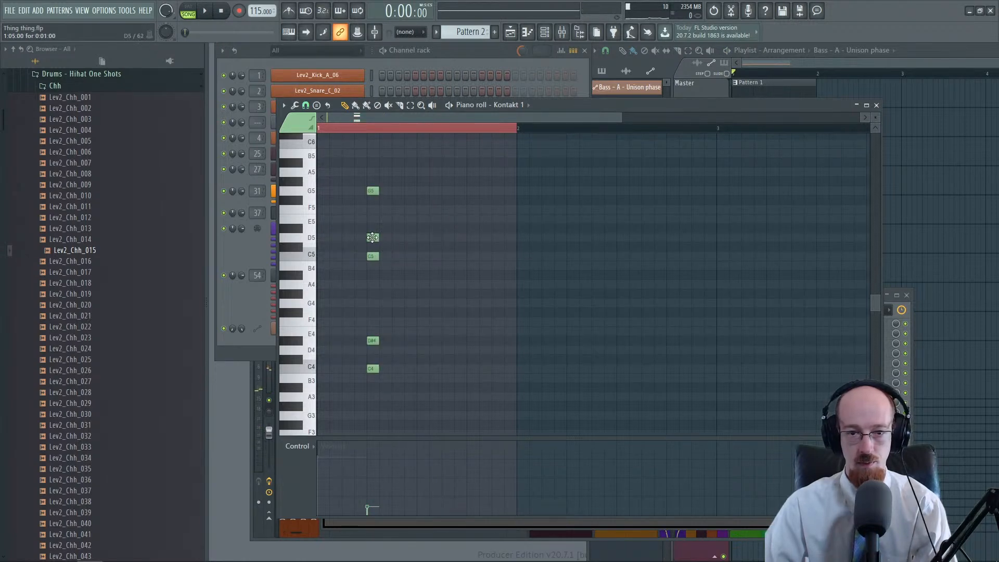
{"action": "left_click_drag", "start_coordinate": [372, 237], "coordinate": [372, 227]}
{"action": "key", "text": "space"}
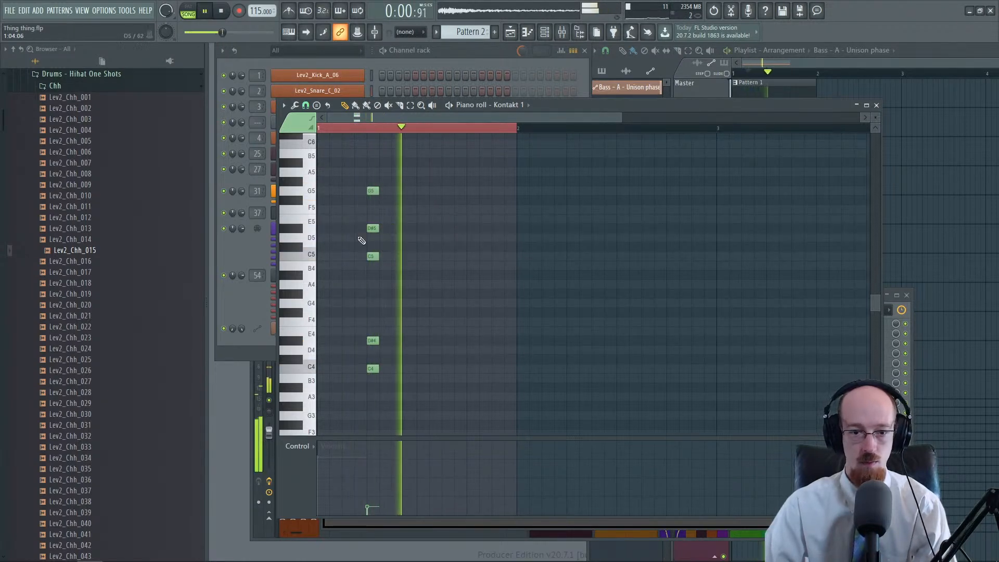
{"action": "scroll", "coordinate": [376, 353], "scroll_direction": "up", "scroll_amount": 2}
{"action": "key", "text": "space"}
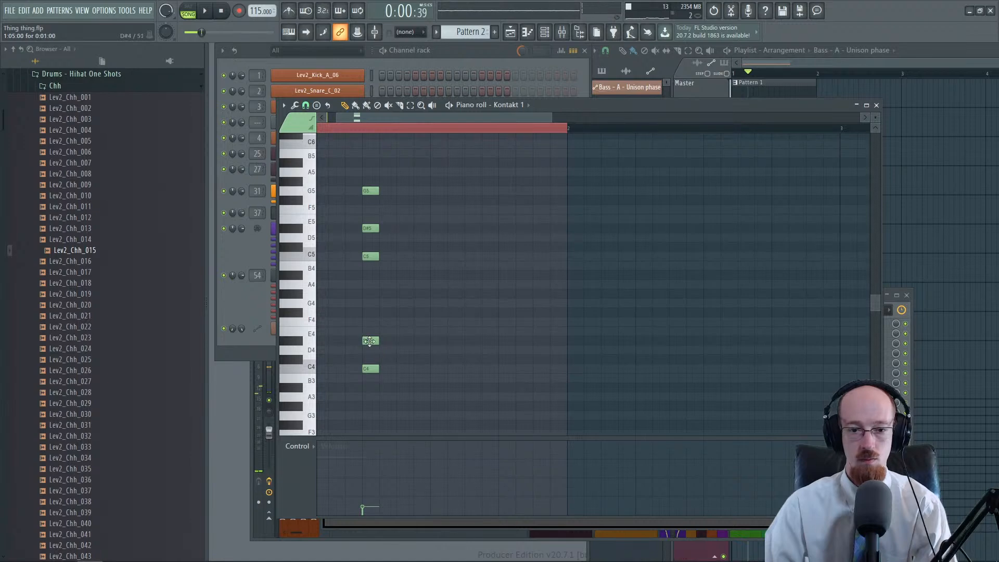
Step: Revoice the beat 2 chord as C4, G4, C5, G5 and D#6, play it back, and close the piano roll
{"action": "left_click_drag", "start_coordinate": [372, 336], "coordinate": [388, 163]}
{"action": "scroll", "coordinate": [391, 271], "scroll_direction": "up", "scroll_amount": 1}
{"action": "scroll", "coordinate": [391, 272], "scroll_direction": "up", "scroll_amount": 2}
{"action": "key", "text": "space"}
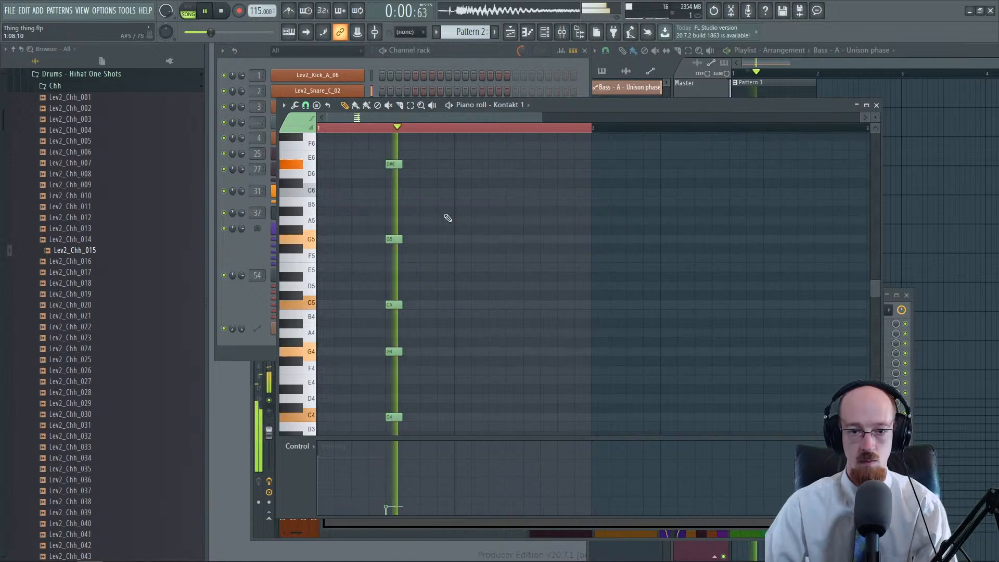
{"action": "left_click", "coordinate": [339, 128]}
{"action": "key", "text": "space"}
{"action": "key", "text": "space"}
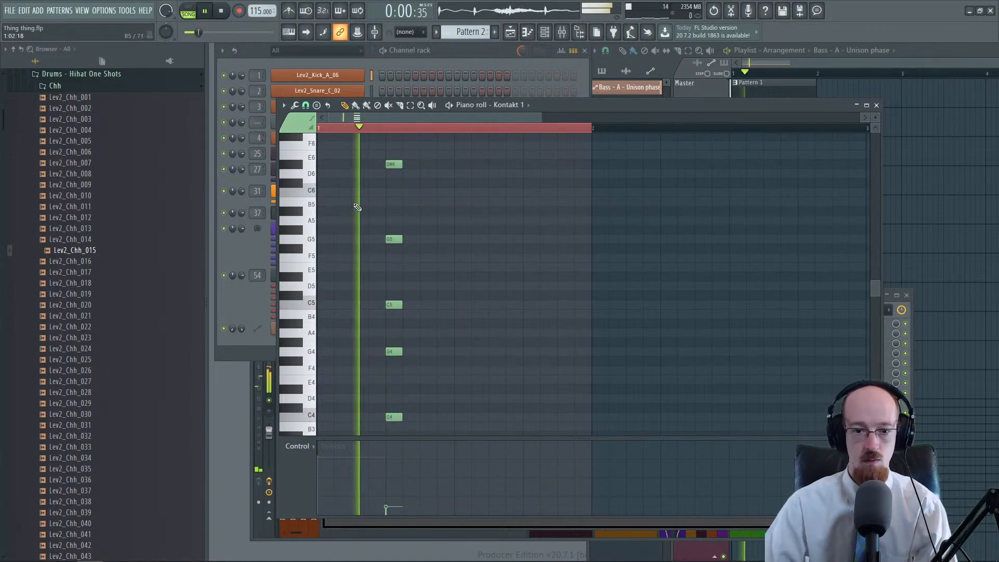
{"action": "key", "text": "space"}
{"action": "scroll", "coordinate": [446, 297], "scroll_direction": "down", "scroll_amount": 2}
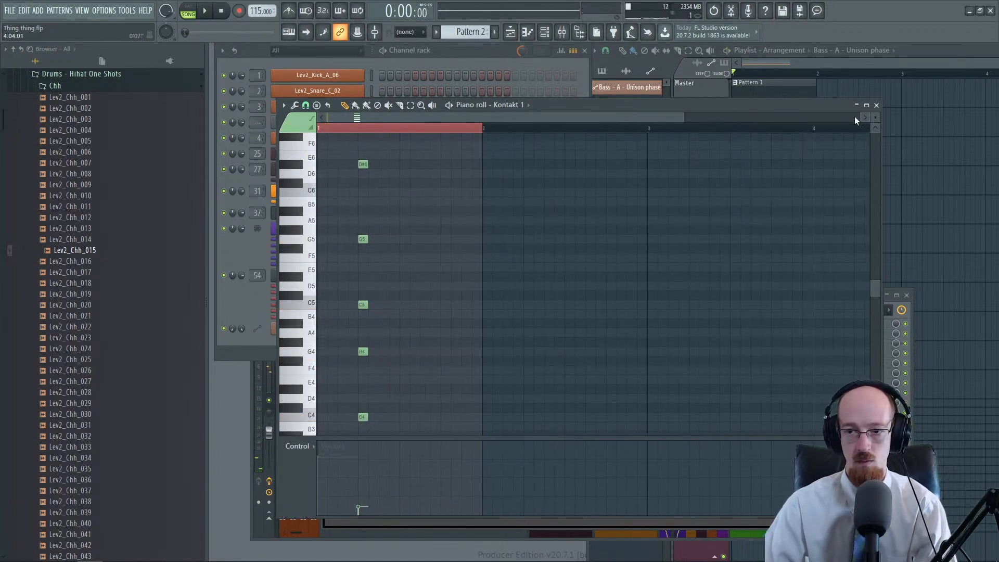
{"action": "left_click", "coordinate": [878, 106]}
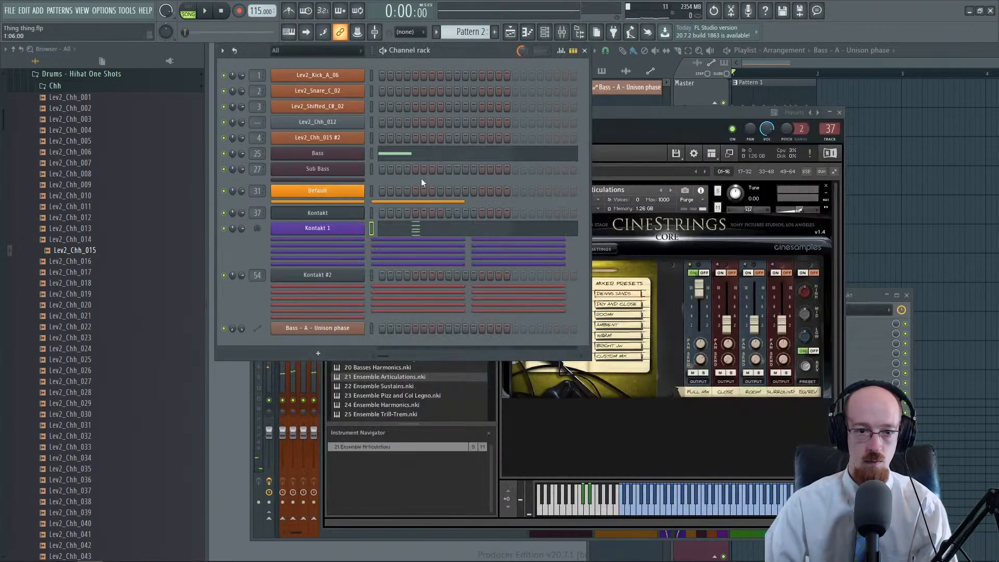
Step: Add a Harmor channel below Sub Bass in the channel rack and rename it NEW THANG
{"action": "right_click", "coordinate": [356, 180]}
{"action": "left_click", "coordinate": [356, 180]}
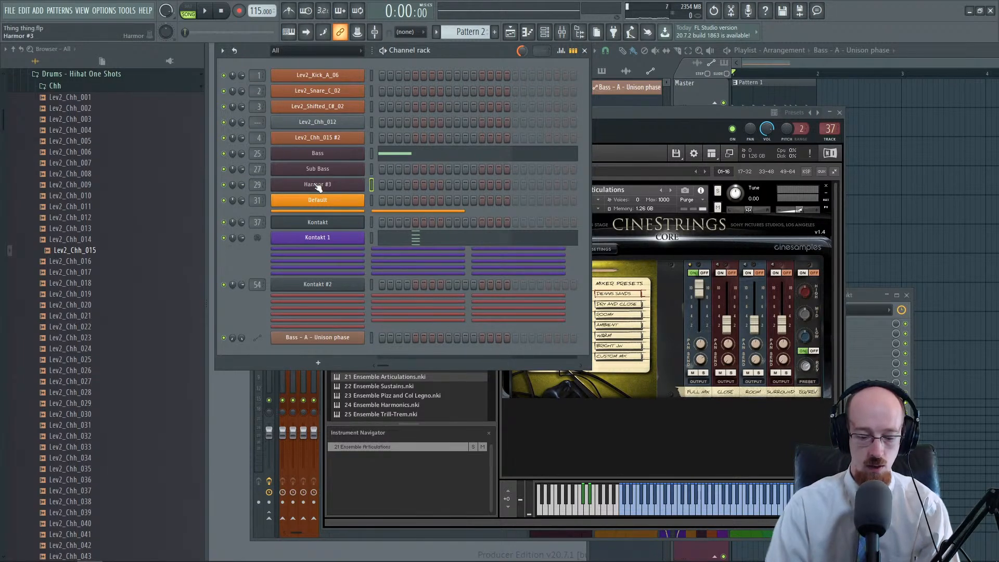
{"action": "key", "text": "F2"}
{"action": "type", "text": "NEW THANG"}
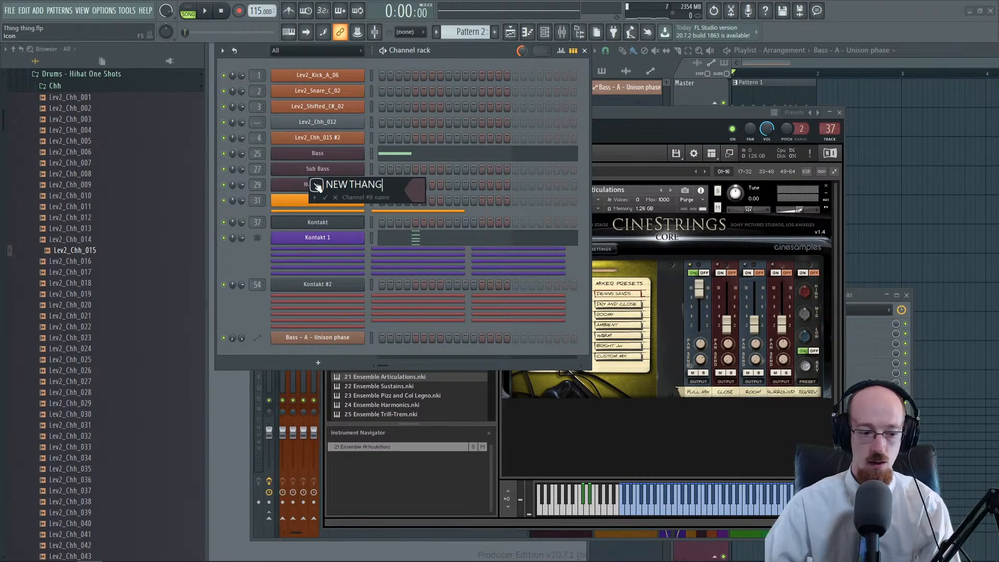
{"action": "key", "text": "Return"}
Step: Place a four-step D4 note at beat 3 of bar 1 in the NEW THANG piano roll
{"action": "right_click", "coordinate": [314, 184]}
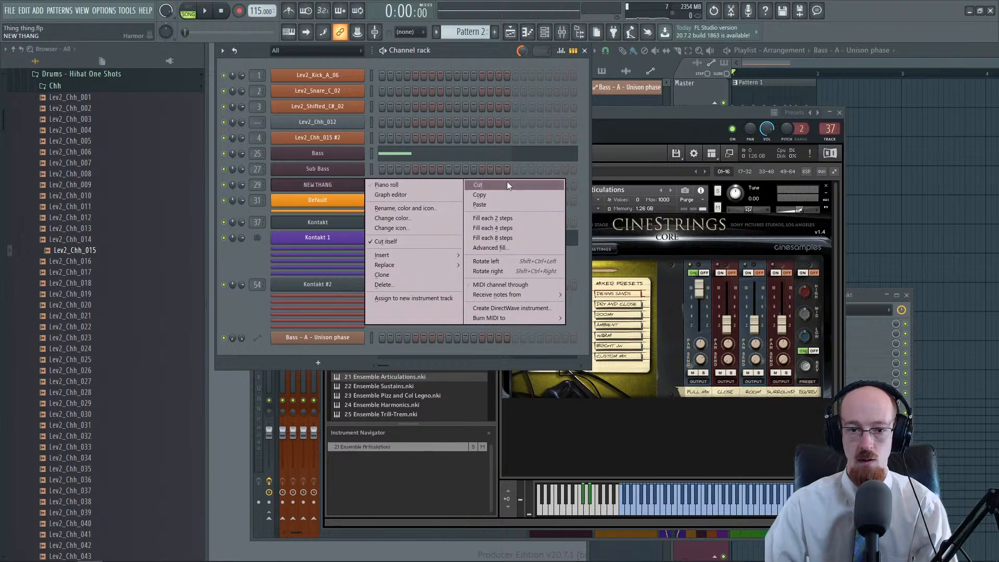
{"action": "left_click", "coordinate": [507, 186]}
{"action": "right_click", "coordinate": [328, 187]}
{"action": "left_click", "coordinate": [411, 185]}
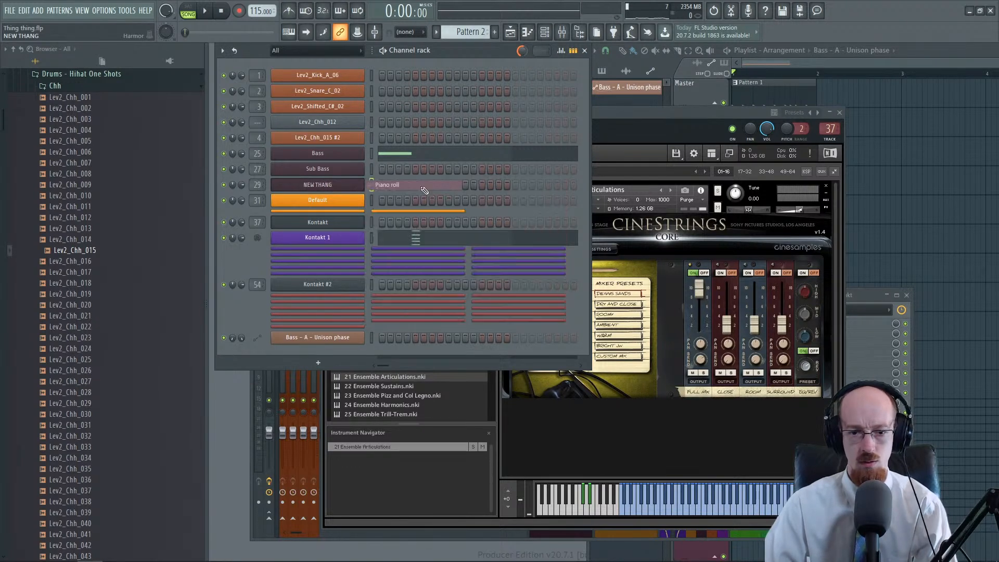
{"action": "scroll", "coordinate": [424, 355], "scroll_direction": "down", "scroll_amount": 3}
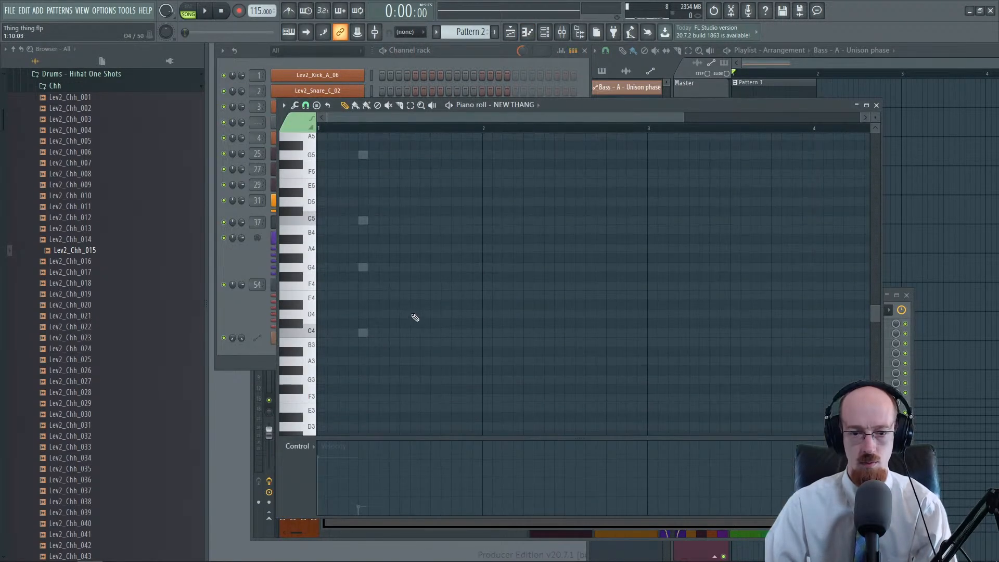
{"action": "left_click", "coordinate": [414, 315]}
{"action": "left_click_drag", "start_coordinate": [416, 315], "coordinate": [443, 321]}
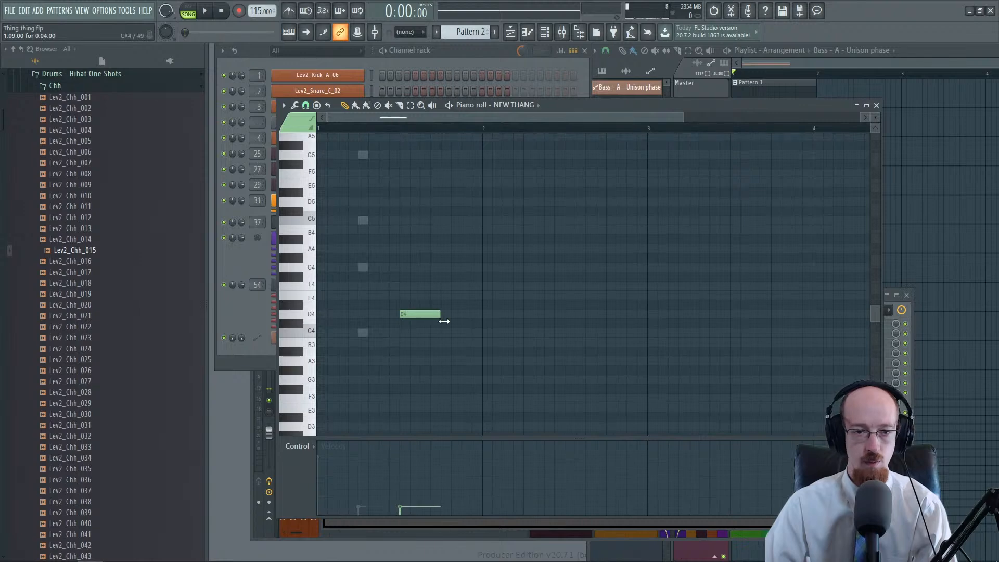
Step: Open the NEW THANG Harmor window, move it into view, and adjust the sub-harmonic 1 level
{"action": "left_click", "coordinate": [258, 56]}
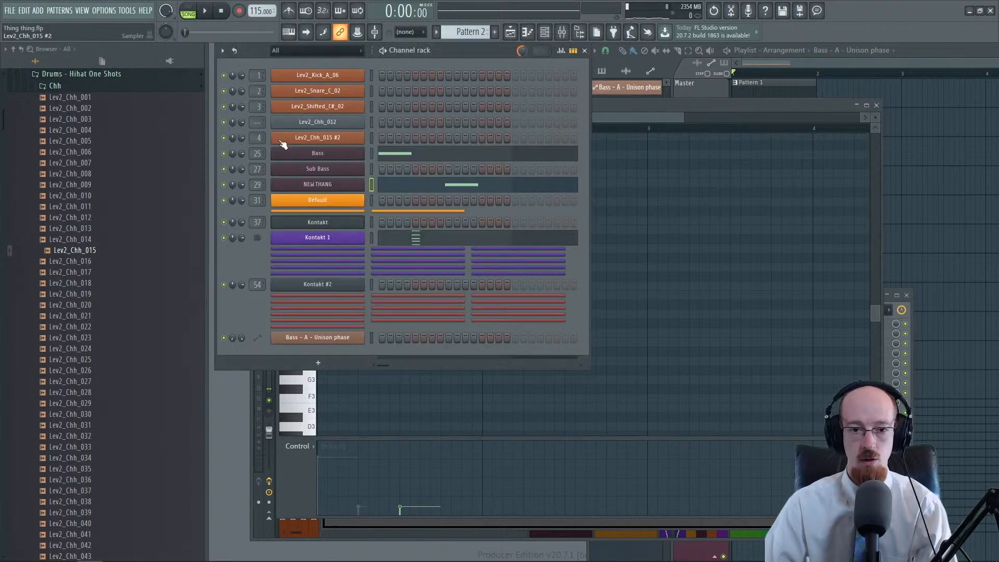
{"action": "left_click", "coordinate": [342, 189]}
{"action": "left_click_drag", "start_coordinate": [691, 150], "coordinate": [548, 112]}
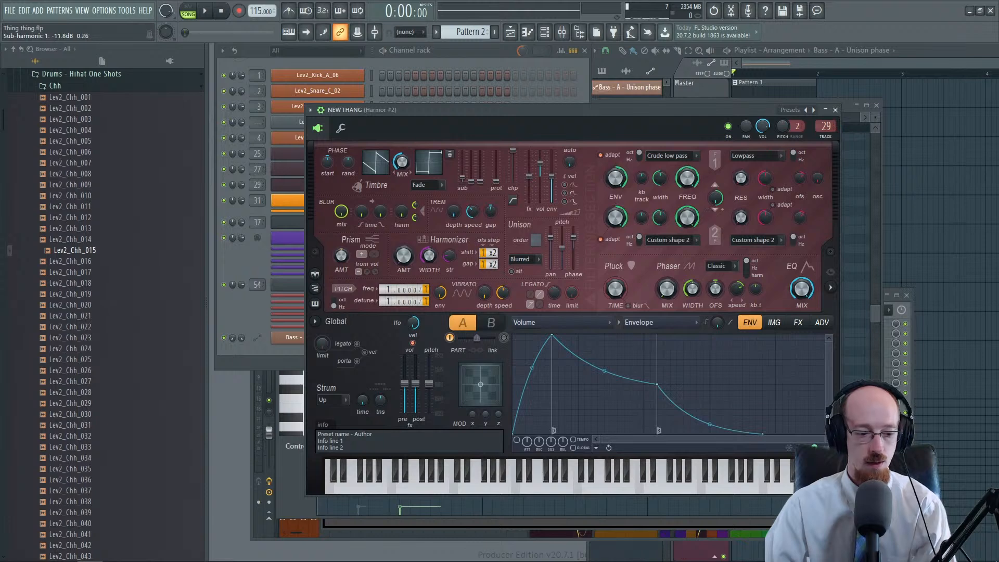
{"action": "left_click_drag", "start_coordinate": [462, 178], "coordinate": [462, 175]}
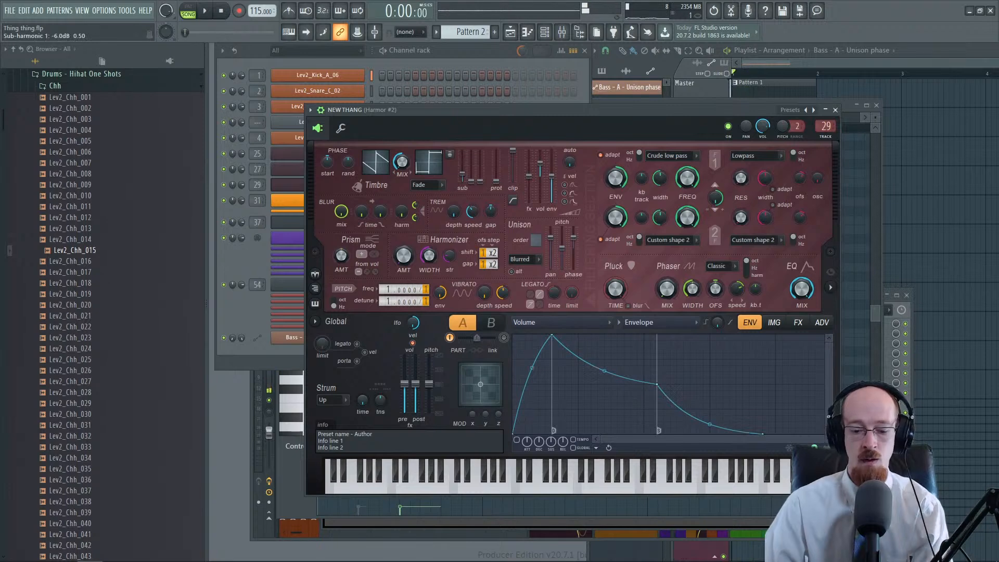
{"action": "left_click_drag", "start_coordinate": [464, 176], "coordinate": [470, 180]}
Step: Set Harmor's chorus order to 1 and unison order to 2, adjusting the unison pitch thickness
{"action": "left_click", "coordinate": [806, 323]}
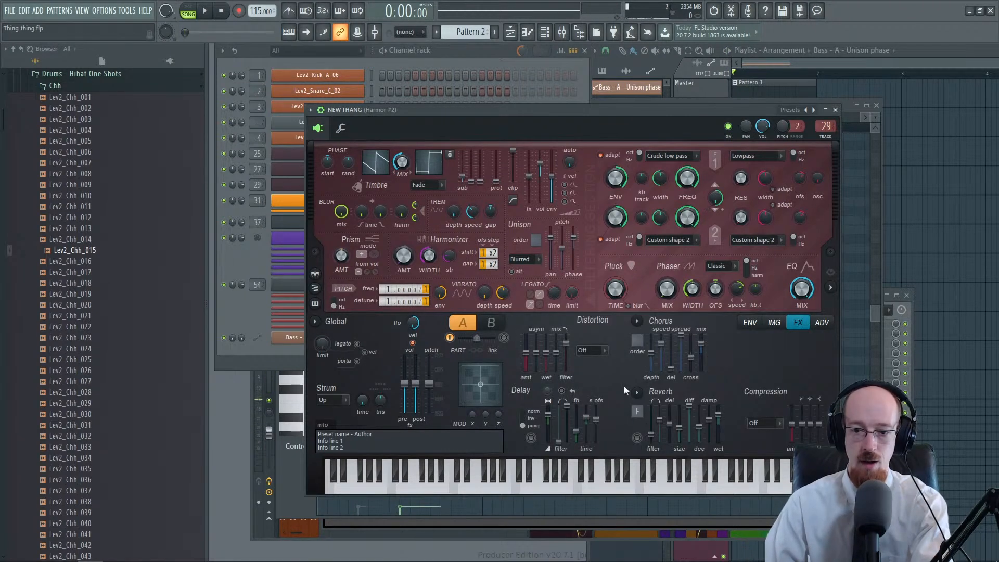
{"action": "left_click_drag", "start_coordinate": [637, 340], "coordinate": [636, 351]}
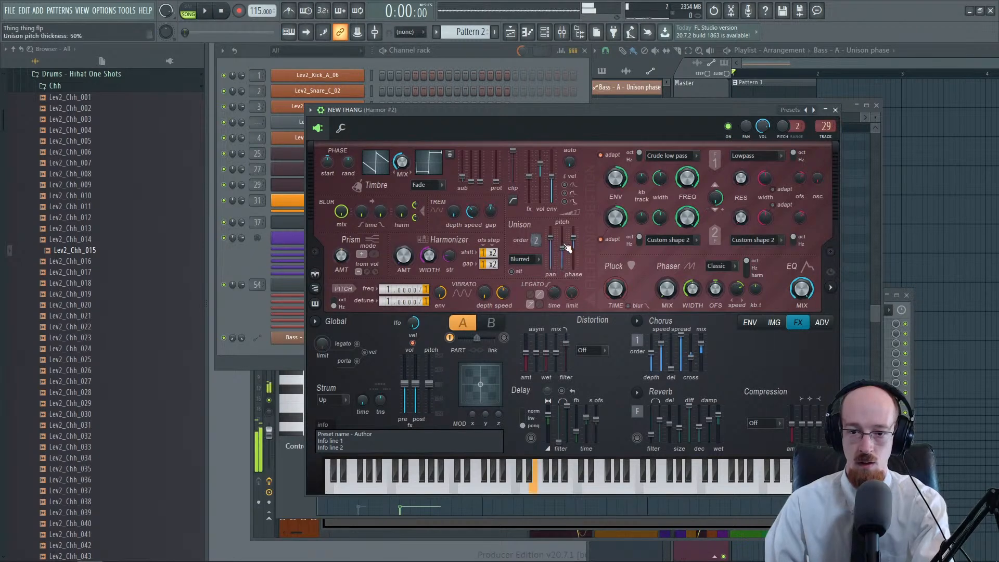
{"action": "left_click_drag", "start_coordinate": [563, 243], "coordinate": [562, 256]}
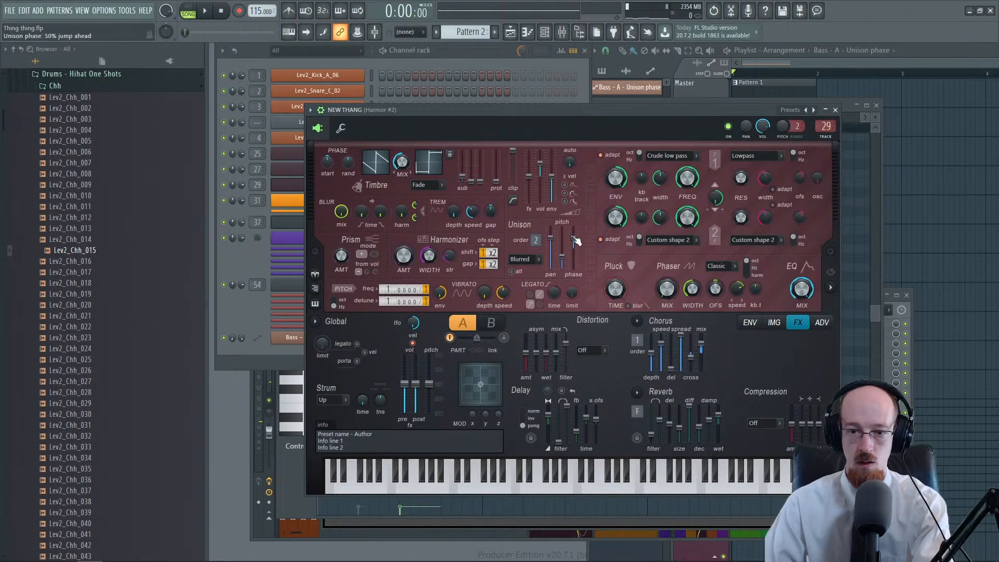
{"action": "left_click_drag", "start_coordinate": [569, 254], "coordinate": [569, 251]}
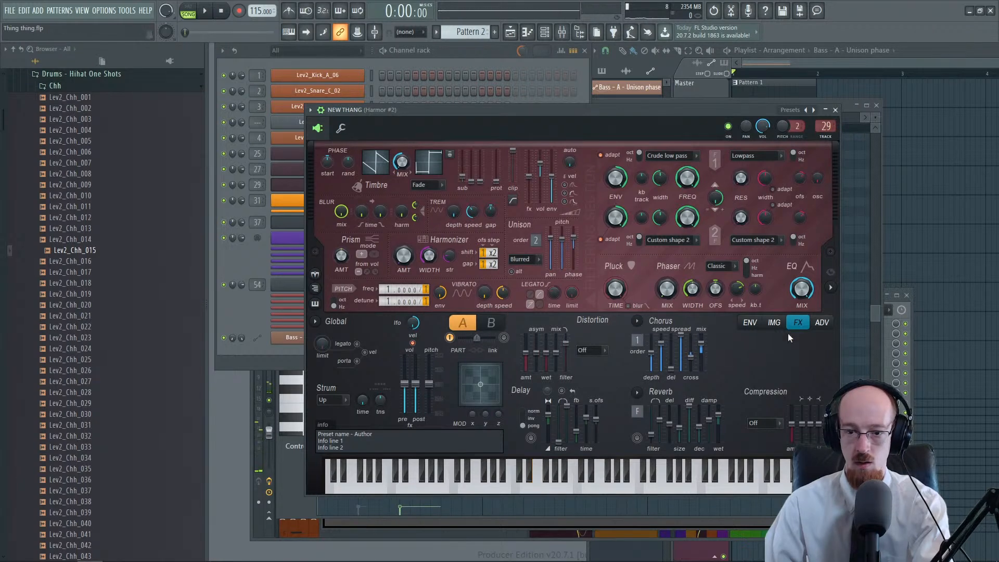
Step: Create and enable a short falling Pitch envelope with a curved segment for Harmor part A
{"action": "left_click", "coordinate": [749, 324]}
{"action": "left_click", "coordinate": [576, 320]}
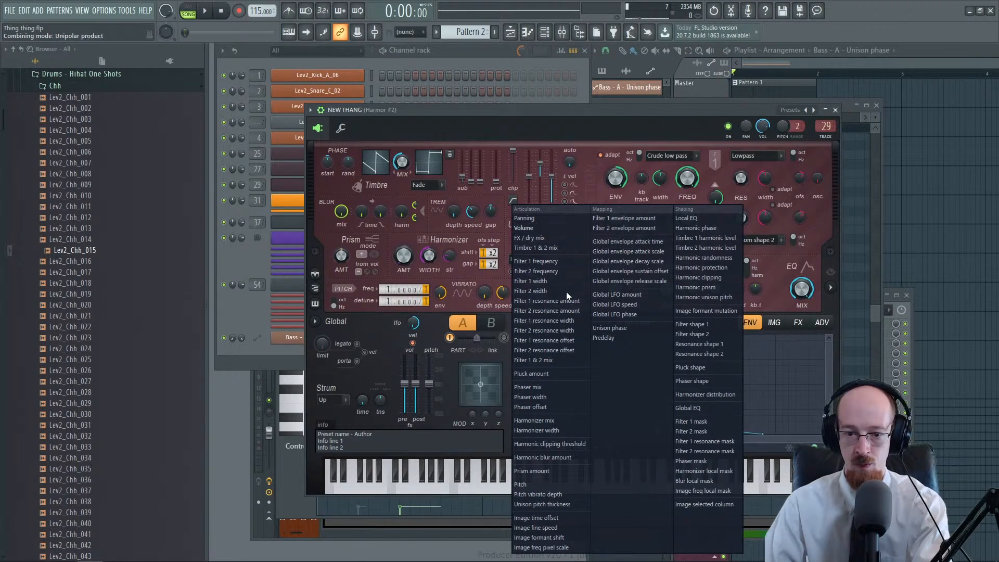
{"action": "left_click", "coordinate": [549, 484]}
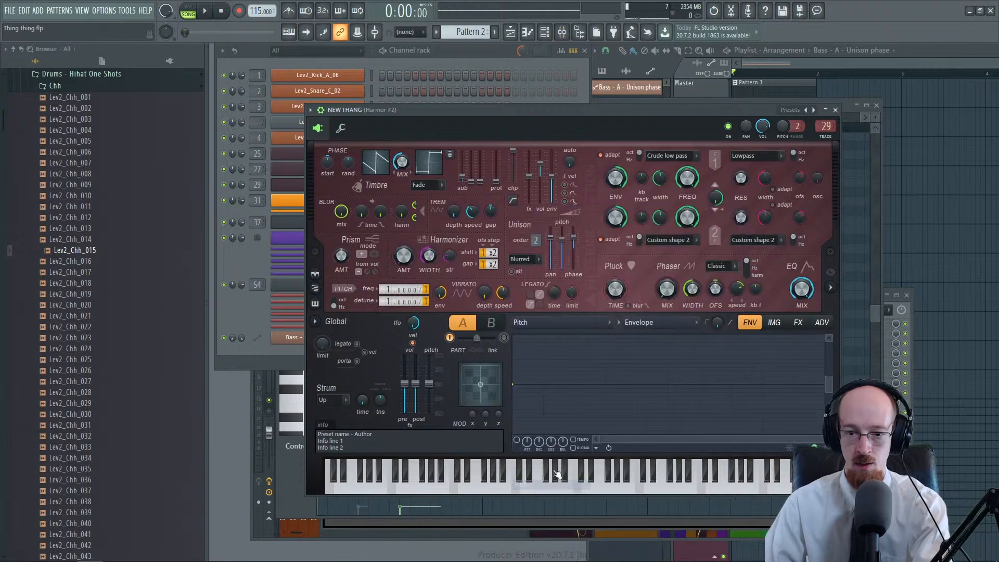
{"action": "right_click", "coordinate": [575, 405]}
{"action": "left_click_drag", "start_coordinate": [575, 405], "coordinate": [543, 427]}
{"action": "left_click", "coordinate": [517, 440]}
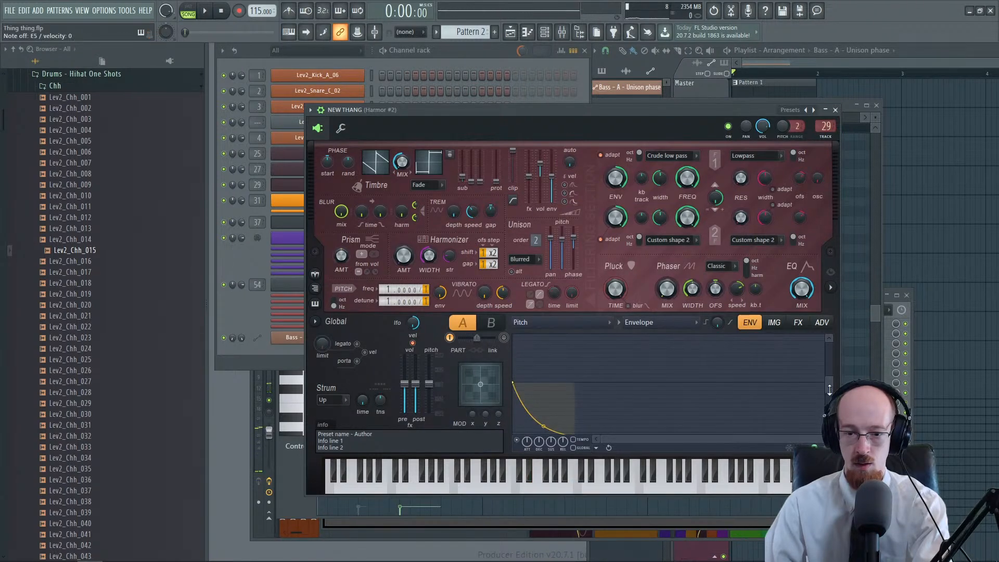
Step: Raise the pitch envelope's start point, bring its end point to the centre line, and set the segment tension to 36%
{"action": "left_click_drag", "start_coordinate": [828, 391], "coordinate": [831, 360]}
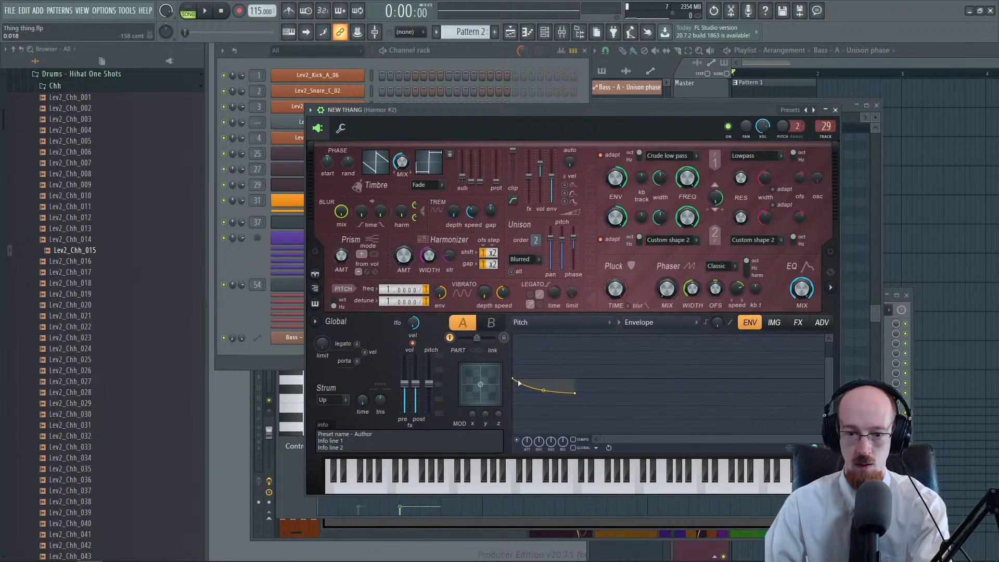
{"action": "left_click_drag", "start_coordinate": [515, 380], "coordinate": [514, 364]}
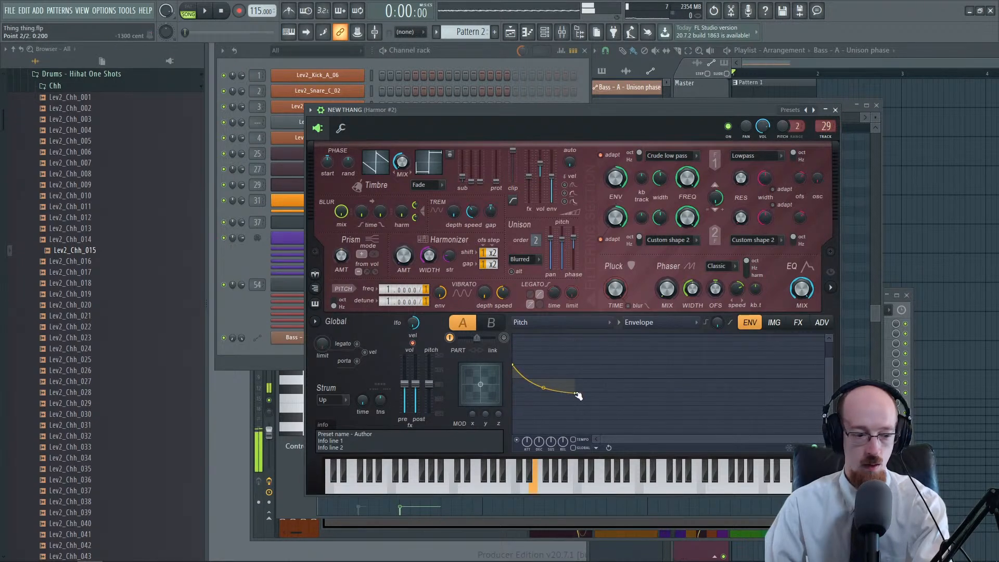
{"action": "left_click_drag", "start_coordinate": [576, 393], "coordinate": [543, 376]}
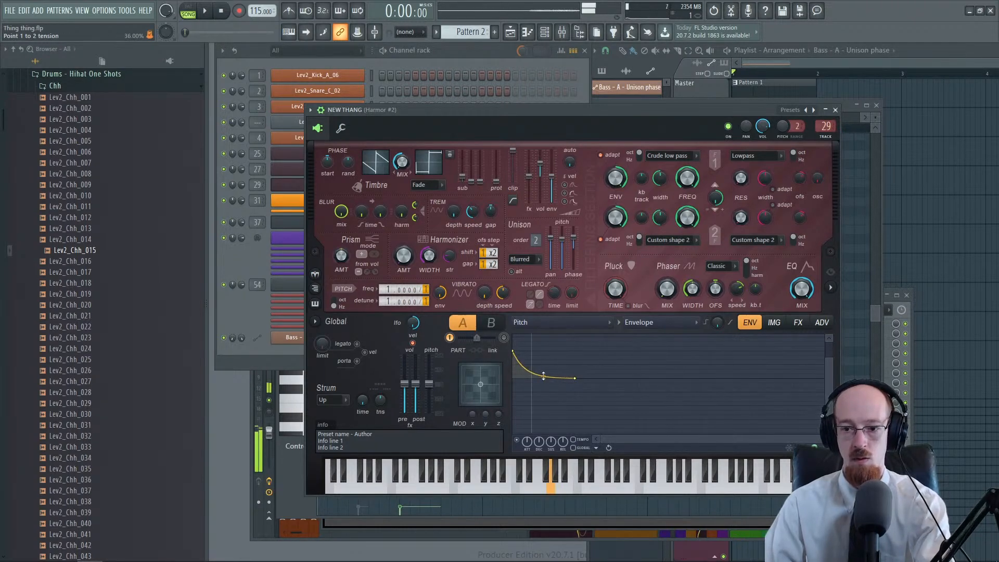
Step: Turn on Harmor's reverb and look through the compression modes without choosing one
{"action": "left_click", "coordinate": [804, 323]}
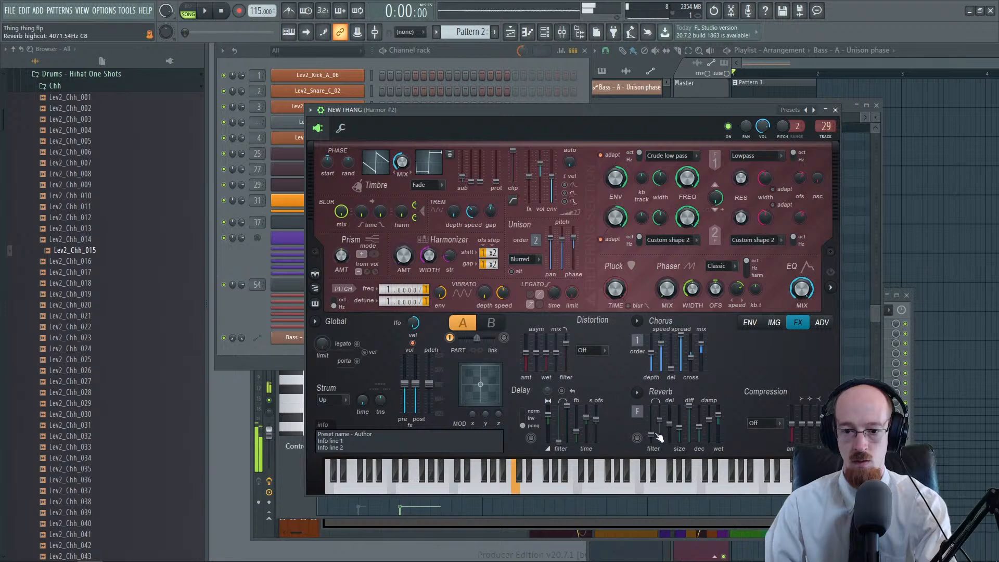
{"action": "left_click", "coordinate": [757, 423]}
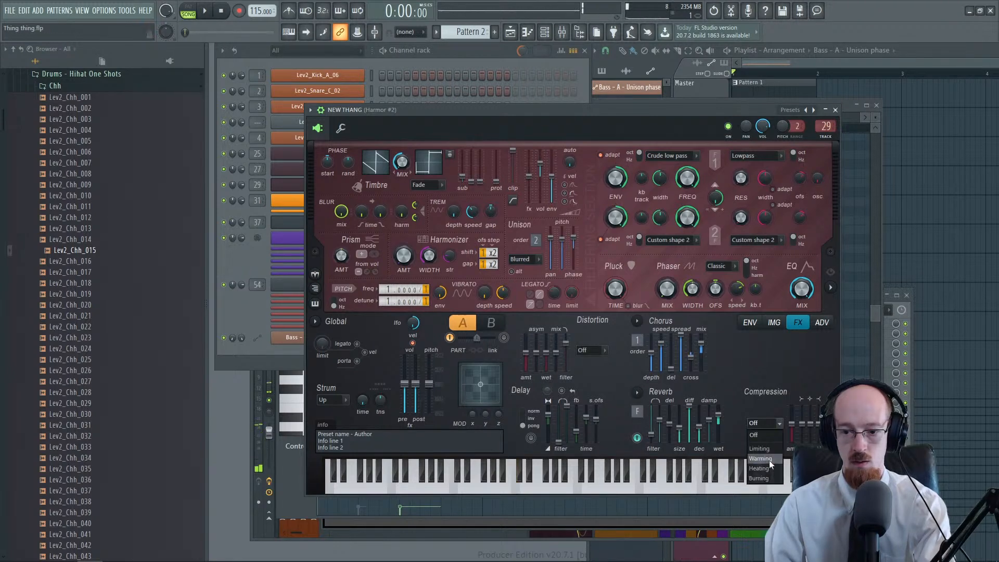
{"action": "left_click", "coordinate": [771, 367]}
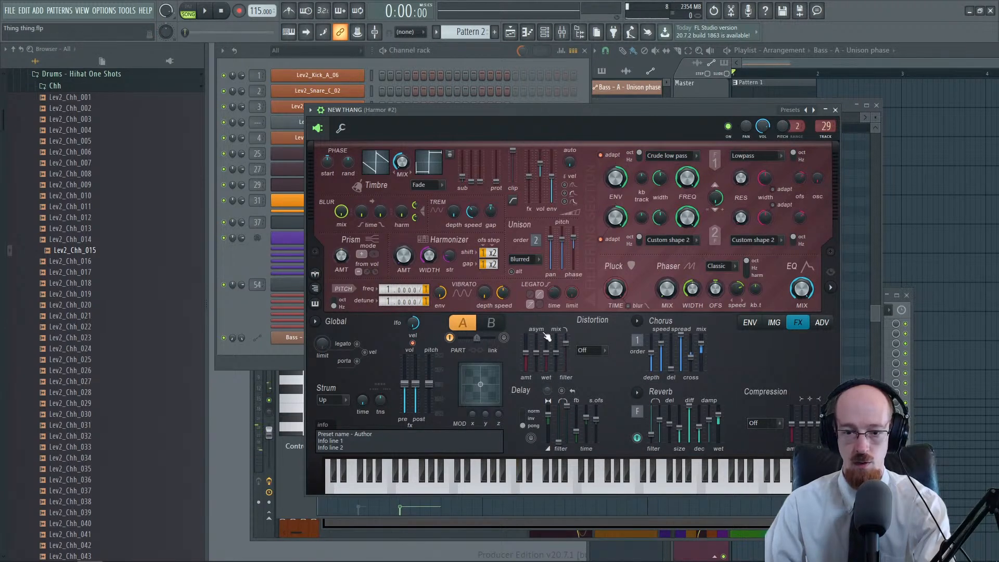
Step: Set Harmor's distortion to Flat hat with a raised amount and wet level, and adjust the filter 1 frequency
{"action": "left_click", "coordinate": [605, 356]}
{"action": "left_click", "coordinate": [592, 392]}
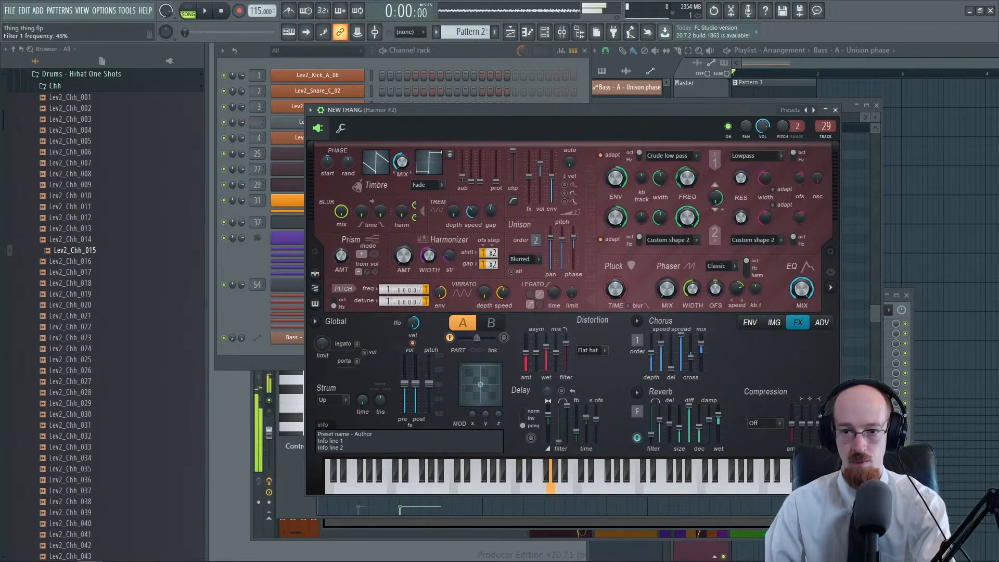
{"action": "mouse_move", "coordinate": [687, 178]}
{"action": "left_mouse_down"}
{"action": "mouse_move", "coordinate": [687, 166]}
{"action": "mouse_move", "coordinate": [685, 183]}
{"action": "left_mouse_up"}
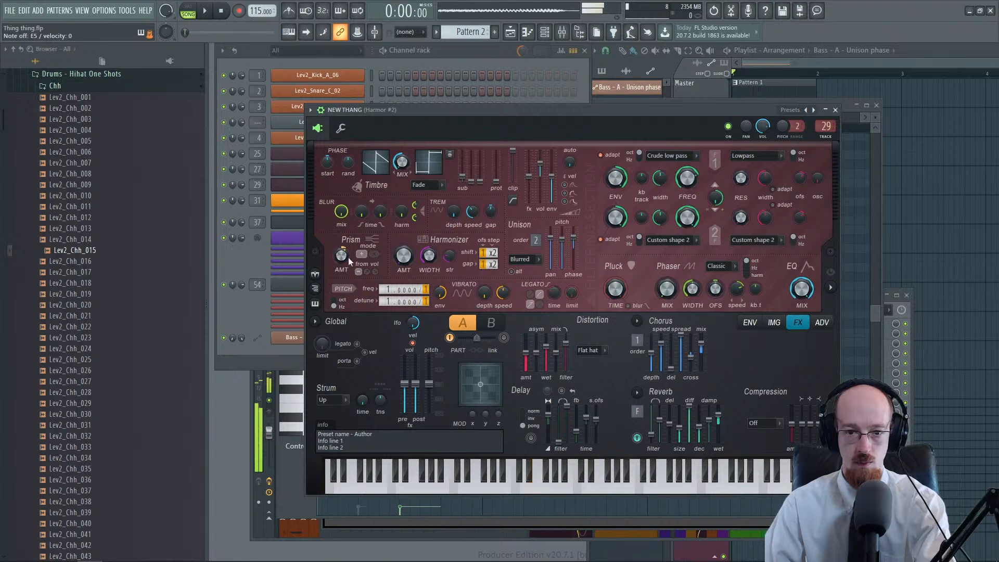
Step: Play the arrangement from the playlist to hear the new Harmor sound with the beat
{"action": "left_click", "coordinate": [803, 79]}
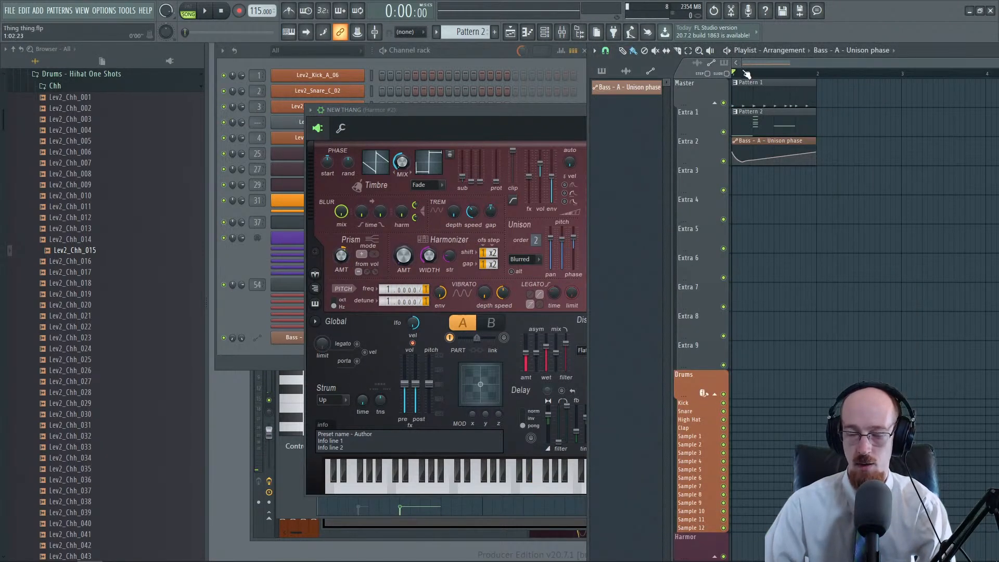
{"action": "key", "text": "space"}
{"action": "key", "text": "space"}
Step: Reopen Pattern 2's NEW THANG piano roll, move the D4 note to step 7 of bar 1, and shorten it to two steps
{"action": "left_click", "coordinate": [780, 128]}
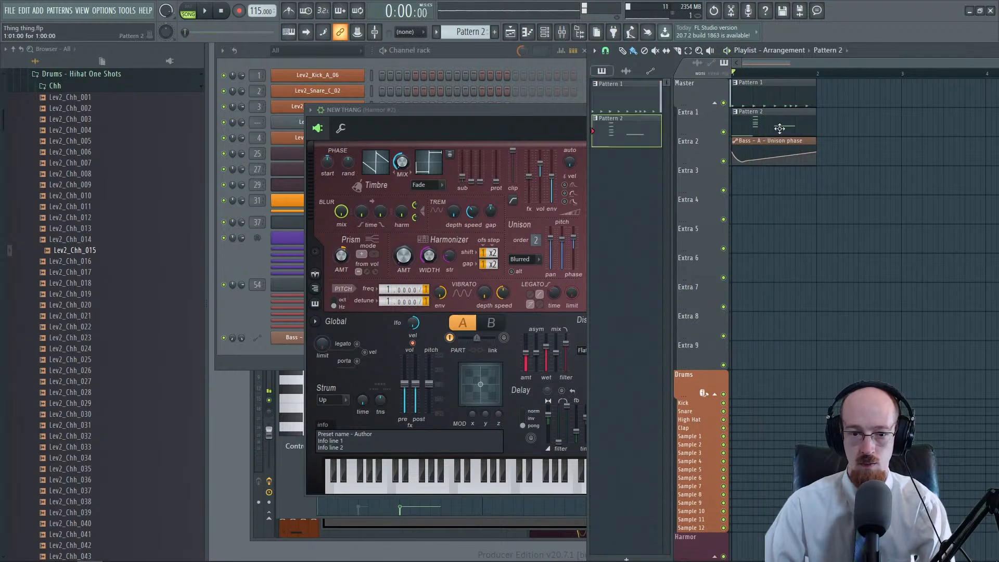
{"action": "double_click", "coordinate": [779, 129]}
{"action": "right_click", "coordinate": [431, 317]}
{"action": "right_click", "coordinate": [430, 316]}
{"action": "left_click_drag", "start_coordinate": [418, 316], "coordinate": [395, 317]}
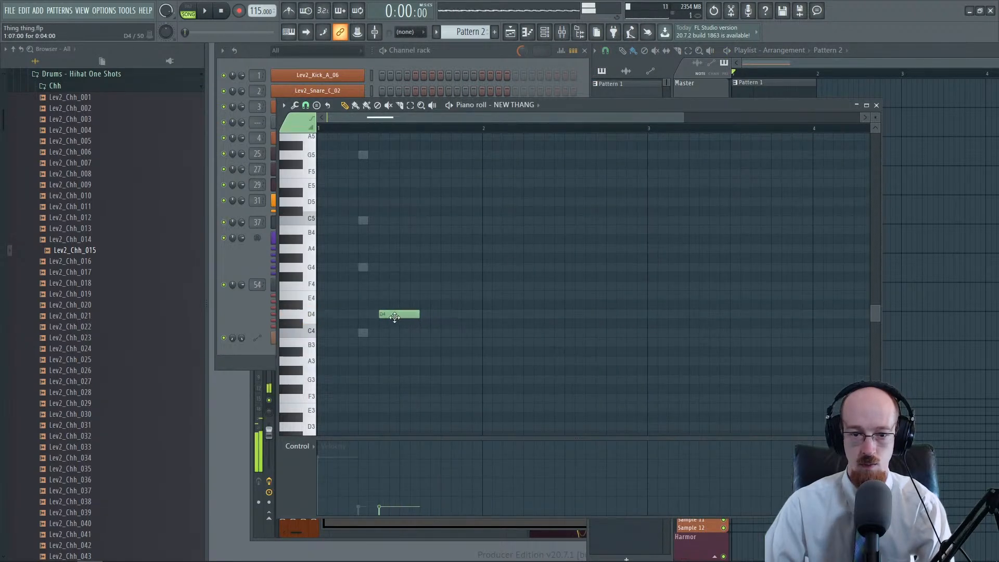
{"action": "left_click", "coordinate": [393, 317]}
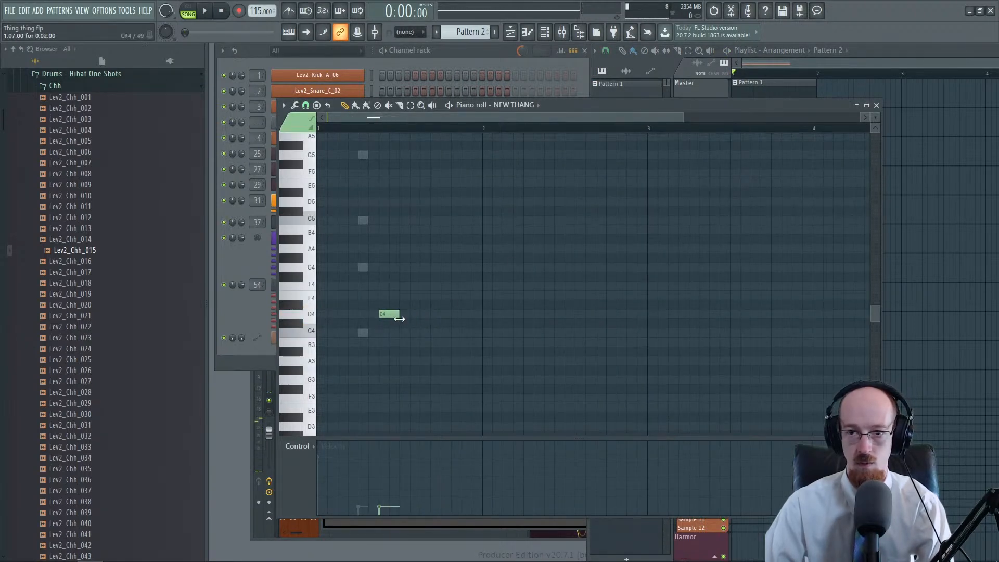
Step: Play the D4 note's section in the playlist and create an automation clip for NEW THANG's harmonic detuning multiplicator over that range
{"action": "left_click", "coordinate": [763, 82]}
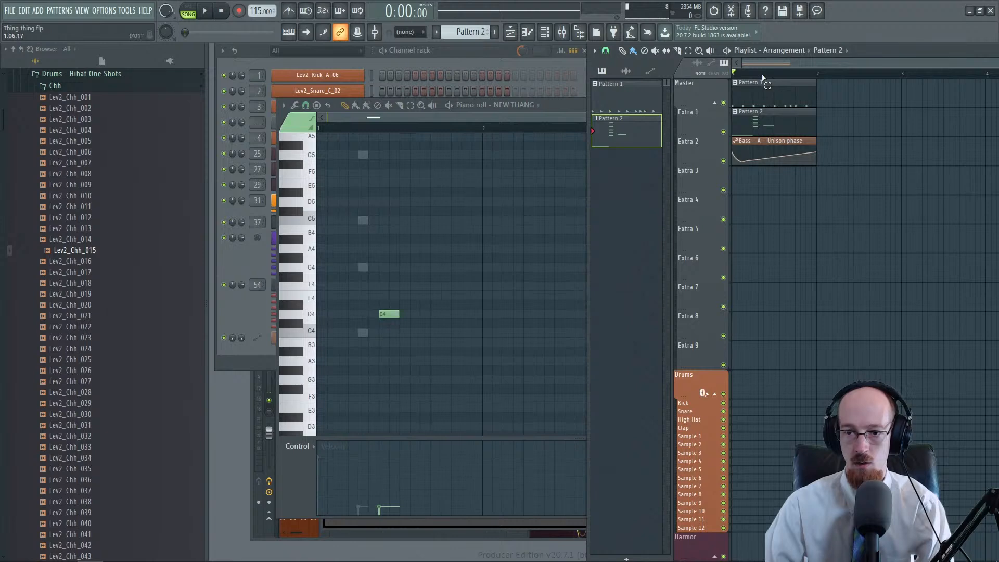
{"action": "key", "text": "space"}
{"action": "left_click", "coordinate": [243, 249]}
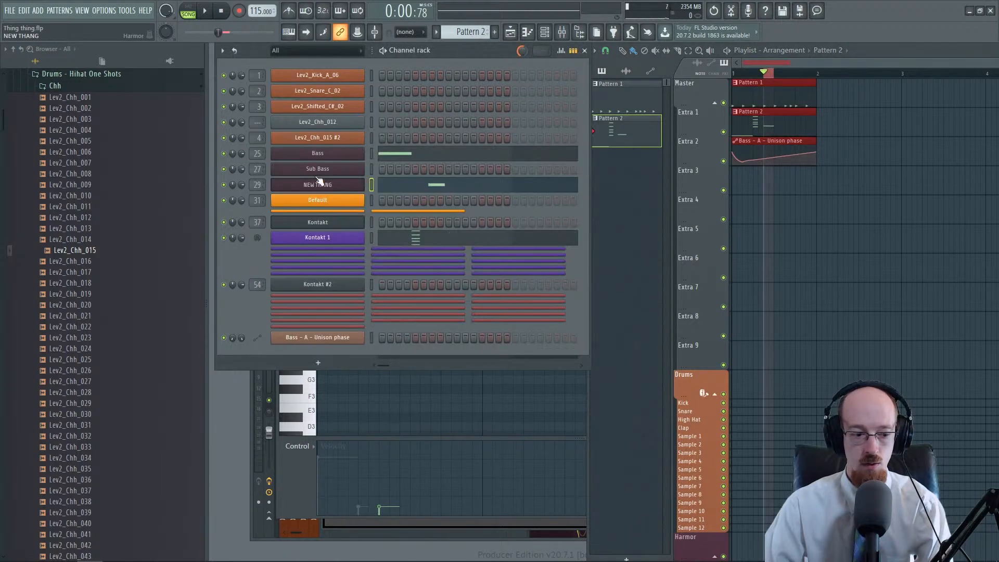
{"action": "left_click", "coordinate": [319, 199]}
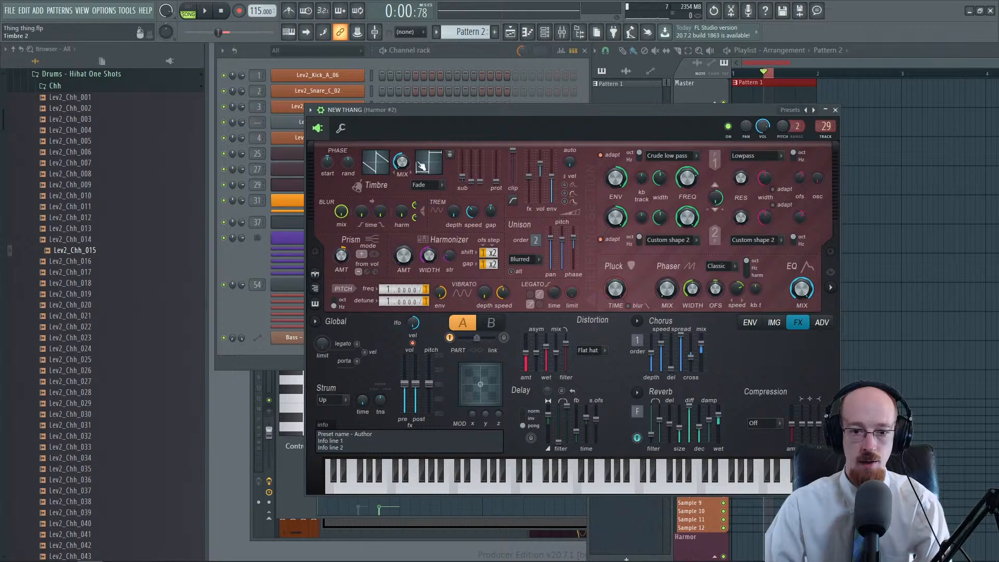
{"action": "right_click", "coordinate": [427, 300]}
{"action": "left_click", "coordinate": [437, 380]}
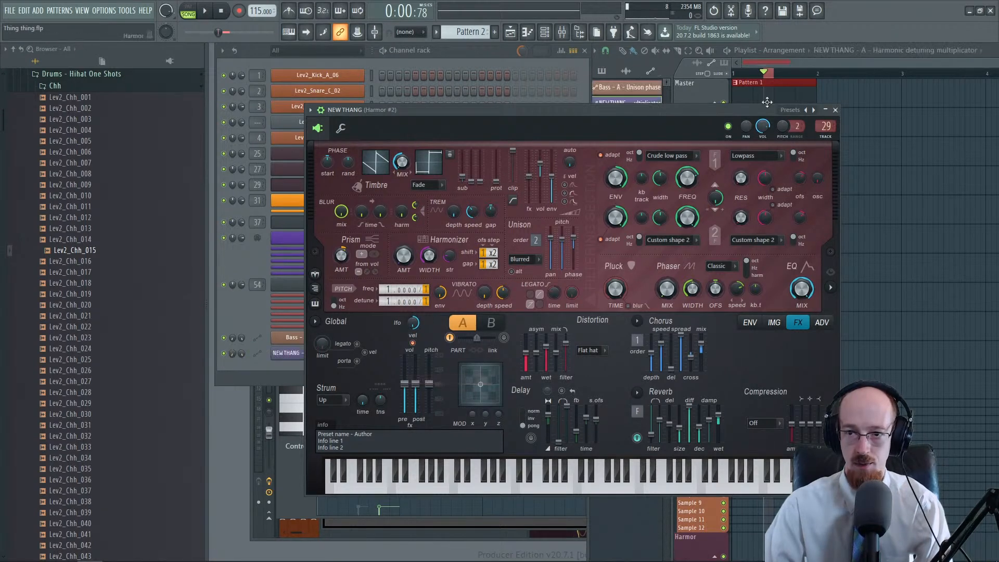
Step: Shape the detuning automation into a curved rise and fall peaking at 1:08:00, and play it back while adjusting the peak and tension
{"action": "left_click", "coordinate": [828, 62]}
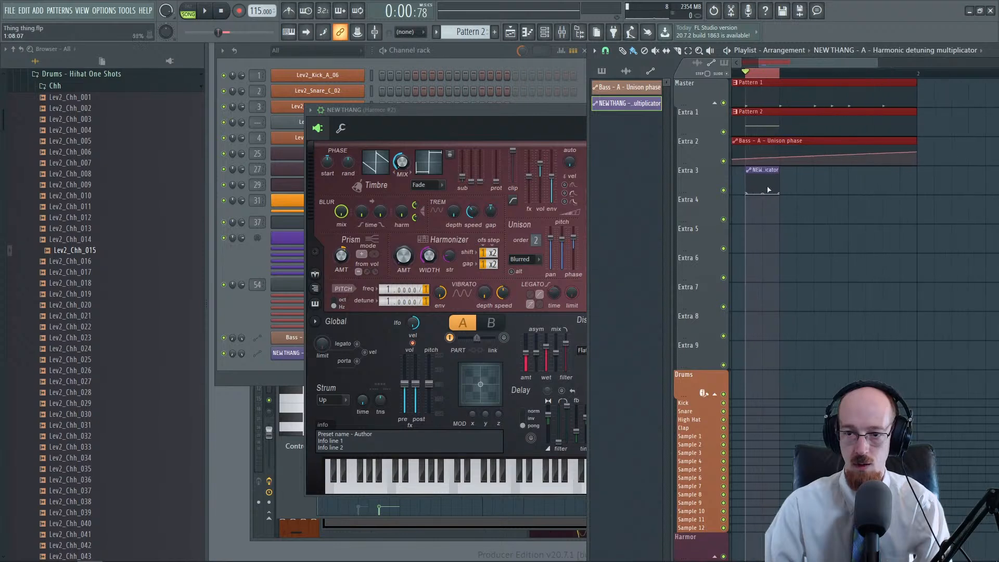
{"action": "left_click_drag", "start_coordinate": [806, 193], "coordinate": [811, 185]}
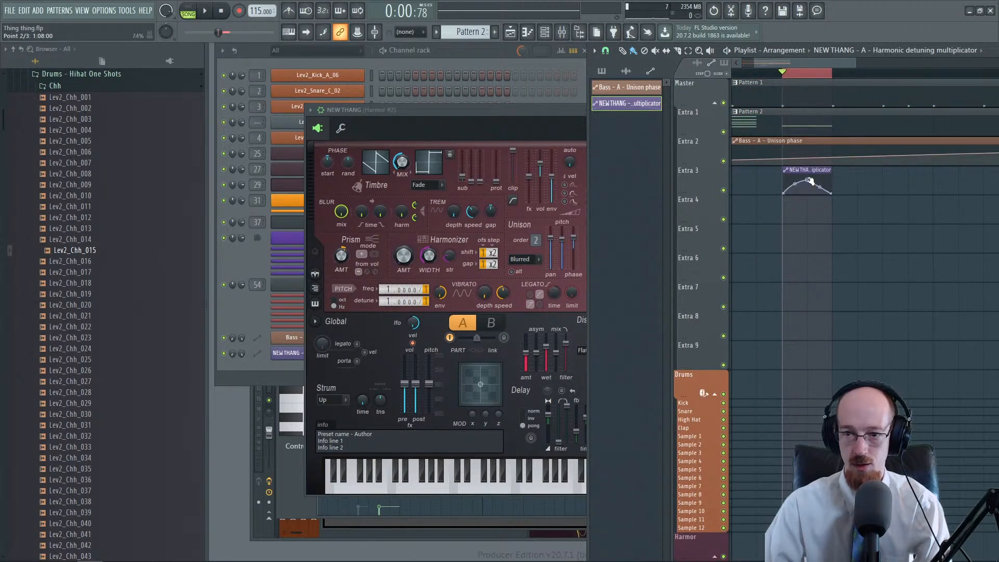
{"action": "key", "text": "space"}
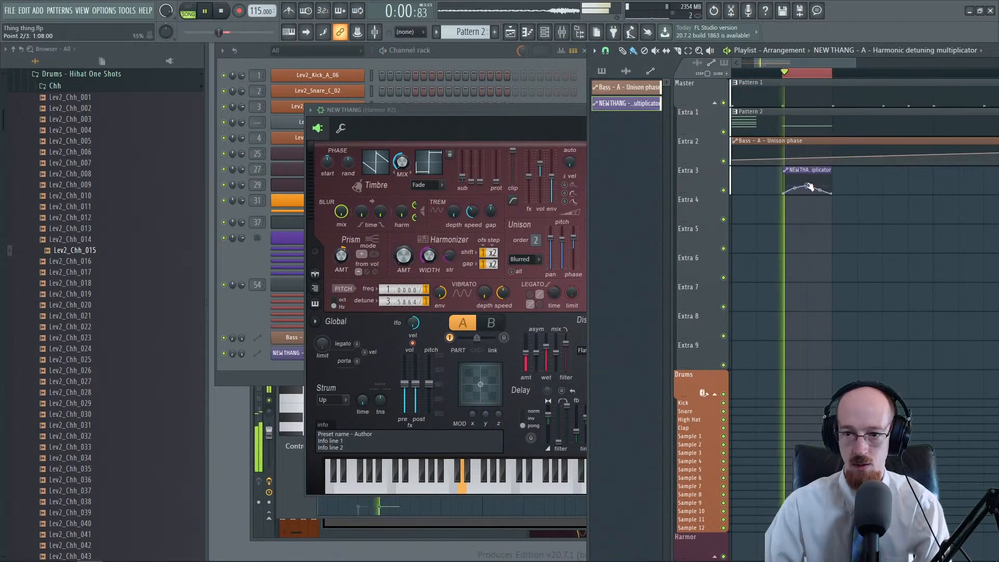
{"action": "key", "text": "space"}
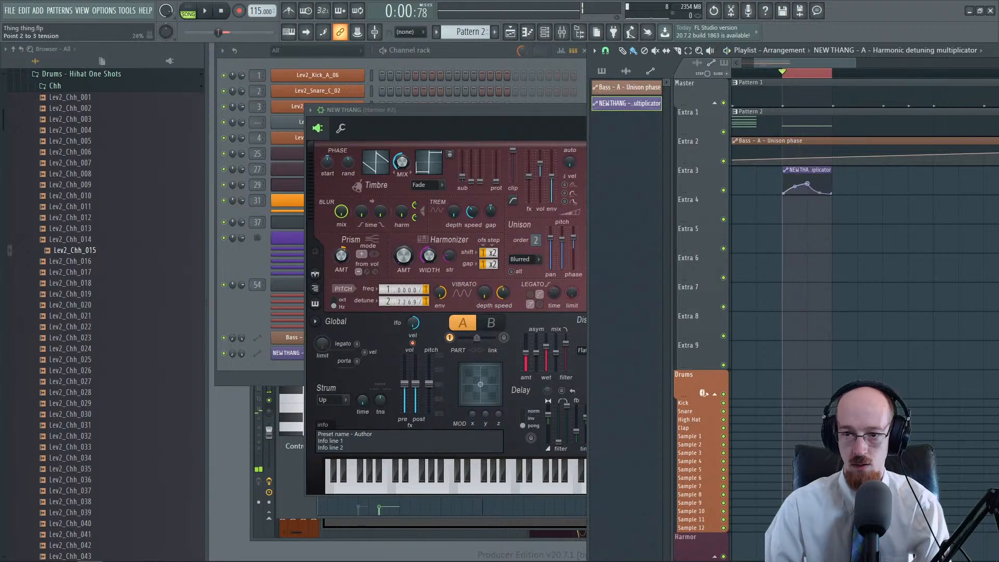
{"action": "key", "text": "space"}
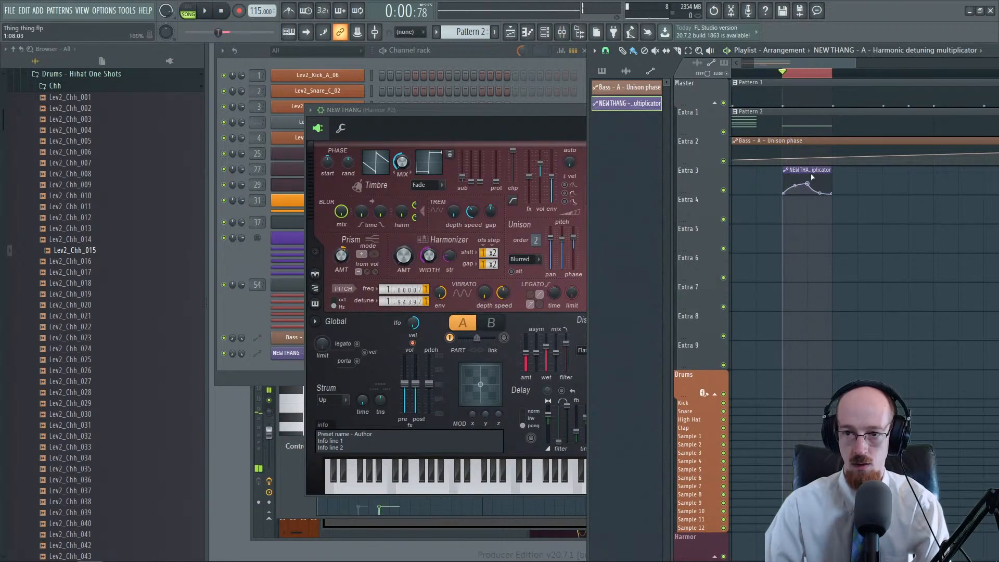
{"action": "scroll", "coordinate": [811, 177], "scroll_direction": "down", "scroll_amount": 3}
{"action": "scroll", "coordinate": [829, 183], "scroll_direction": "up", "scroll_amount": 2}
{"action": "left_click_drag", "start_coordinate": [791, 63], "coordinate": [767, 65]}
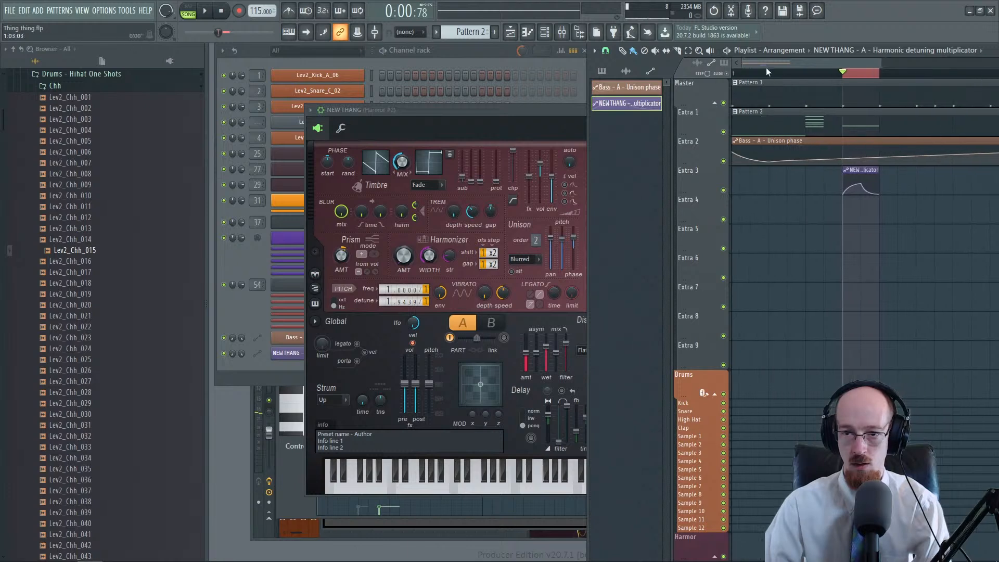
{"action": "key", "text": "space"}
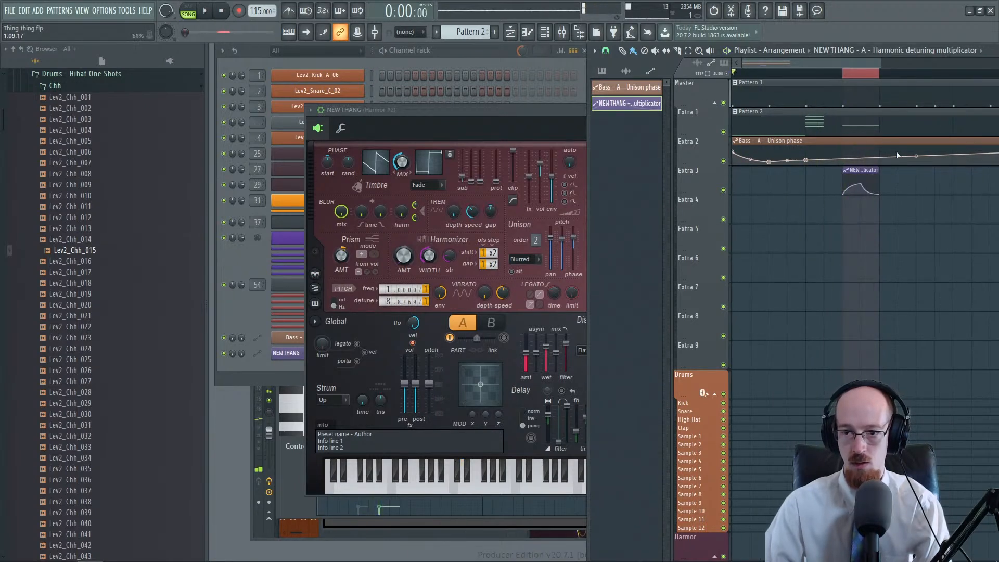
Step: In Pattern 2's NEW THANG piano roll, add D4 notes at step 9 (one step), step 11 (two steps) and step 13 (four steps)
{"action": "scroll", "coordinate": [892, 150], "scroll_direction": "down", "scroll_amount": 2}
{"action": "left_click_drag", "start_coordinate": [885, 142], "coordinate": [830, 154]}
{"action": "scroll", "coordinate": [791, 177], "scroll_direction": "up", "scroll_amount": 1}
{"action": "double_click", "coordinate": [761, 121]}
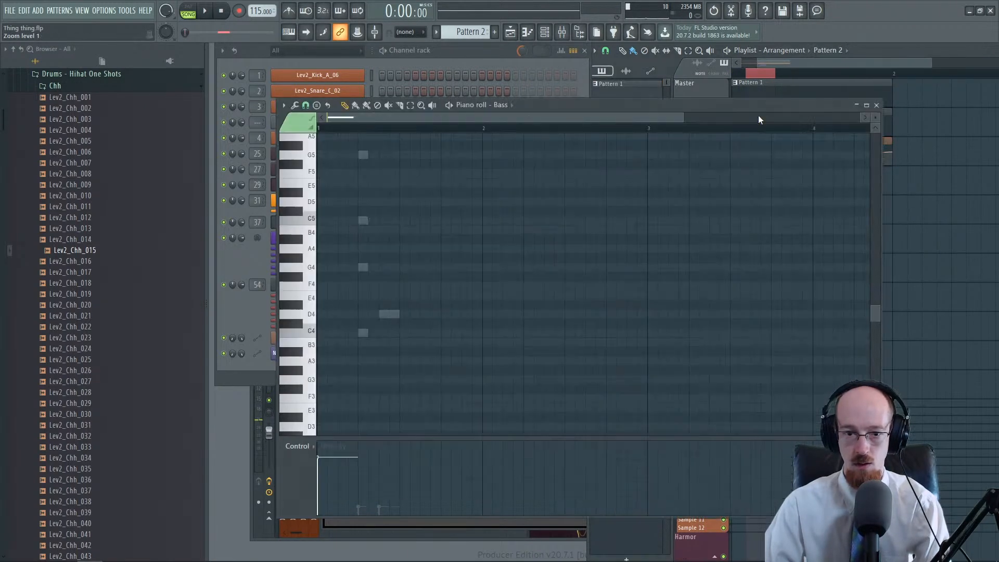
{"action": "left_click", "coordinate": [390, 314]}
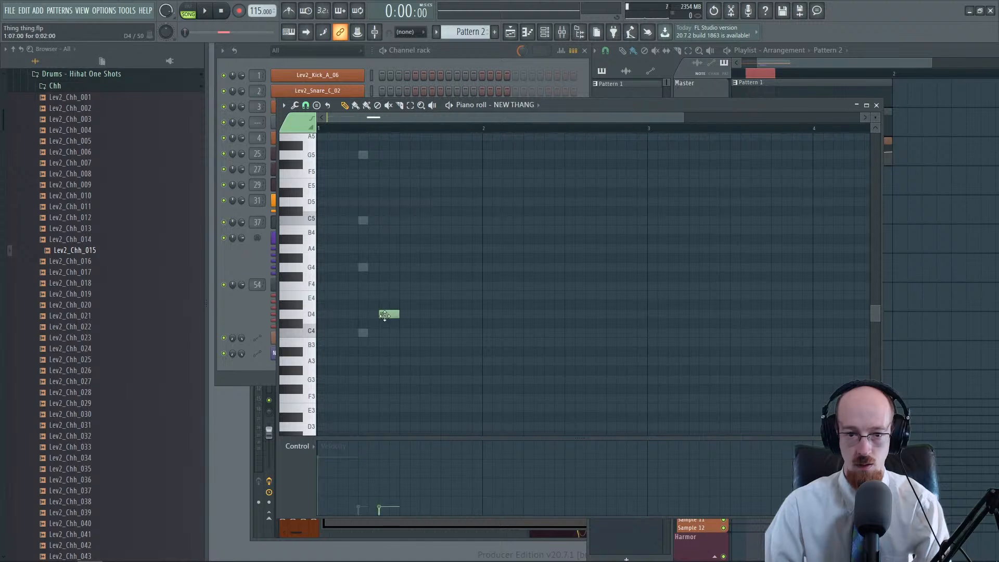
{"action": "left_click", "coordinate": [416, 314]}
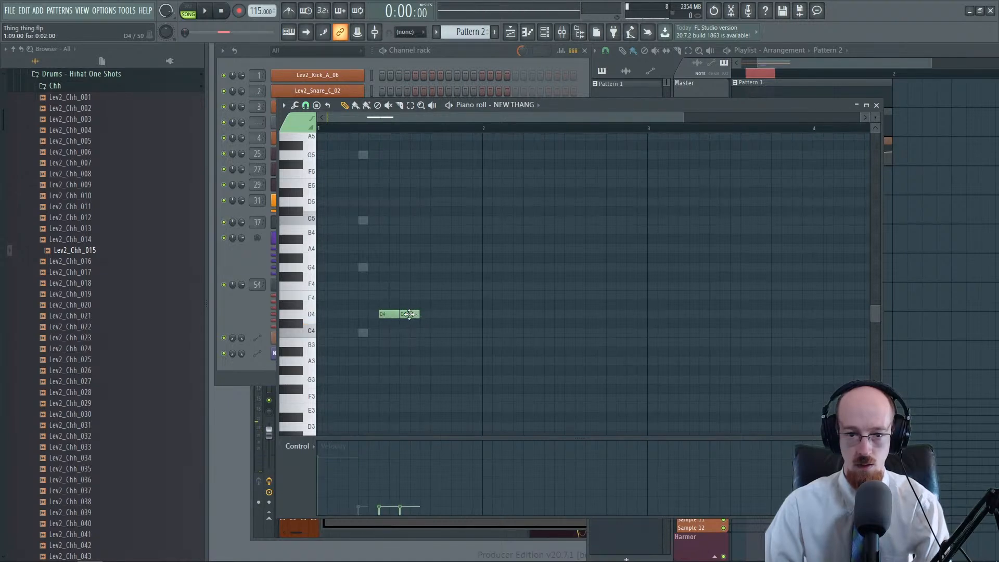
{"action": "left_click", "coordinate": [424, 314]}
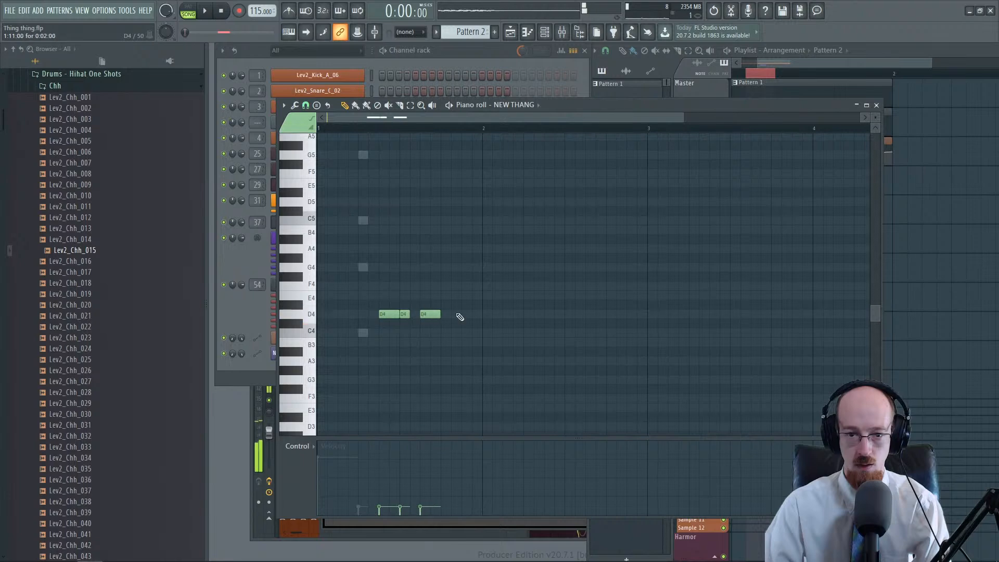
{"action": "left_click", "coordinate": [448, 314]}
{"action": "key", "text": "space"}
{"action": "left_click_drag", "start_coordinate": [460, 315], "coordinate": [482, 312]}
Step: Extend the playlist's loop selection to the start of bar 2, lengthen the detuning automation clip to match, and play it
{"action": "left_click", "coordinate": [808, 60]}
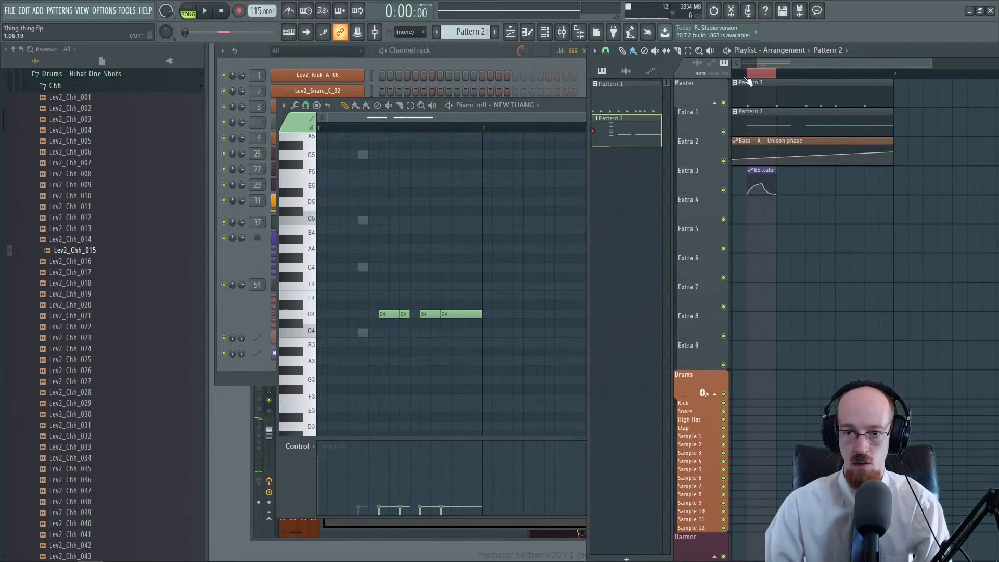
{"action": "left_click_drag", "start_coordinate": [750, 73], "coordinate": [845, 86]}
{"action": "key", "text": "space"}
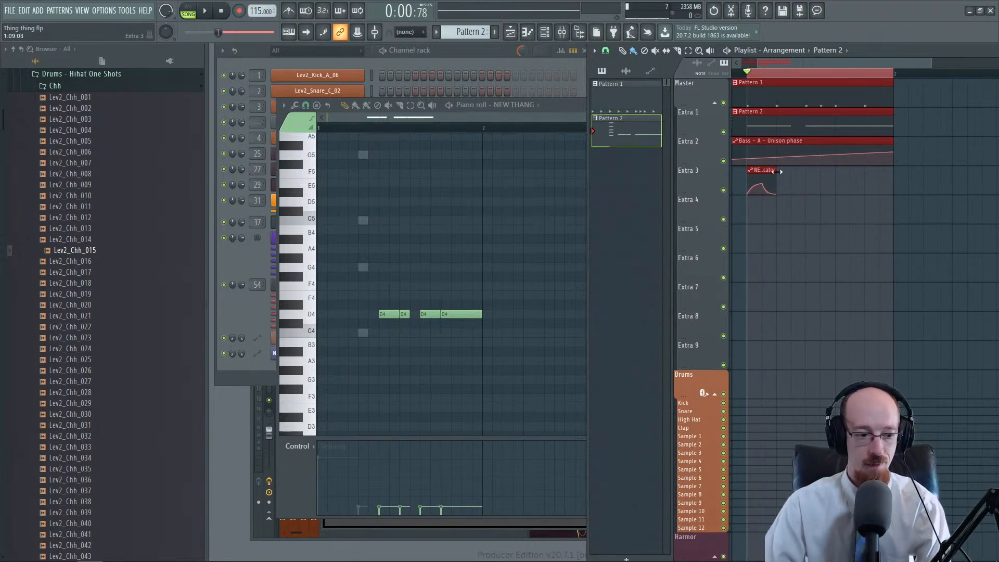
{"action": "left_click_drag", "start_coordinate": [777, 171], "coordinate": [893, 177]}
{"action": "left_click", "coordinate": [797, 178], "text": "ctrl"}
{"action": "key", "text": "space"}
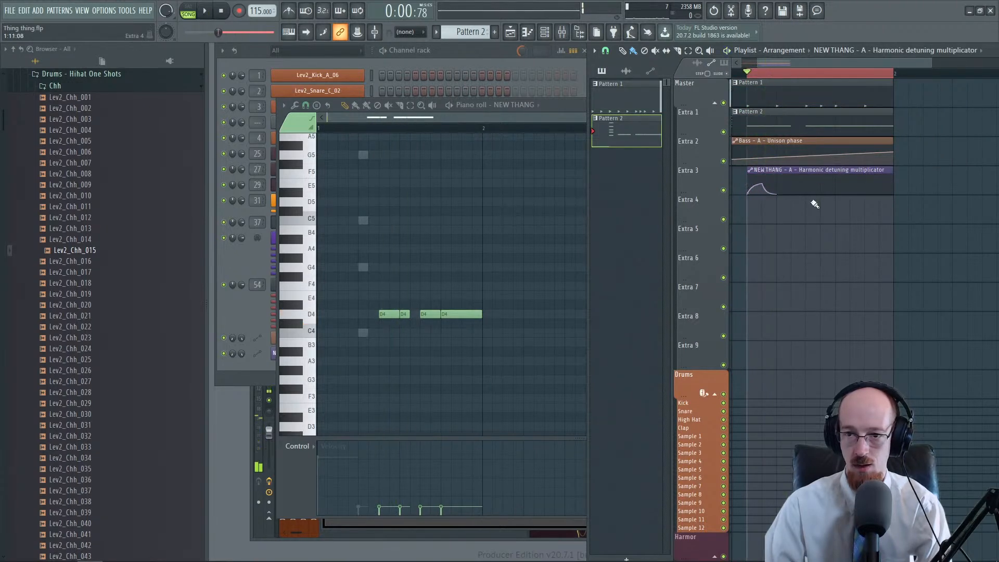
{"action": "key", "text": "space"}
Step: Add a second, lower curved bump to the detuning automation, peaking at 1:10:00, and adjust its height during playback
{"action": "scroll", "coordinate": [806, 205], "scroll_direction": "up", "scroll_amount": 2}
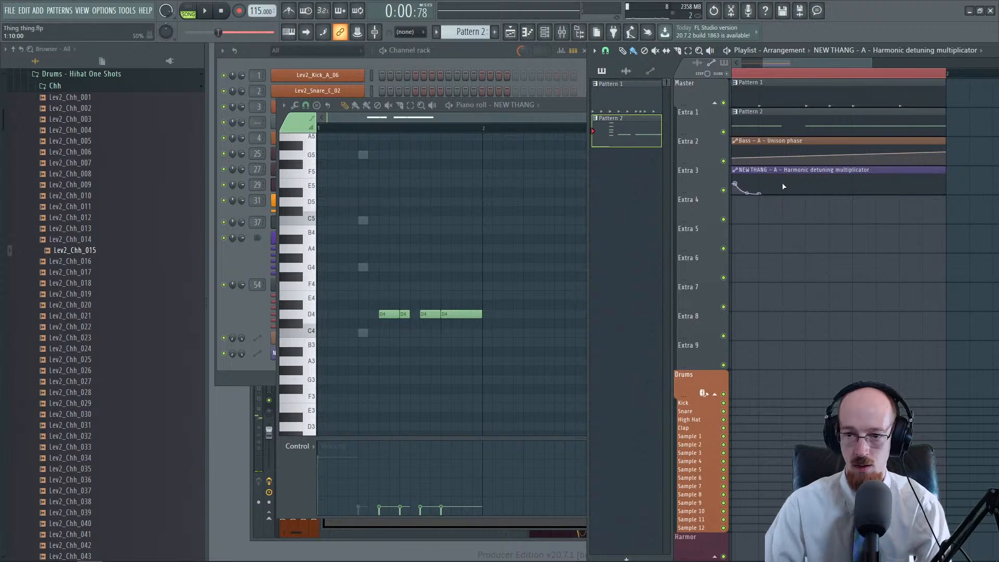
{"action": "left_click", "coordinate": [783, 186]}
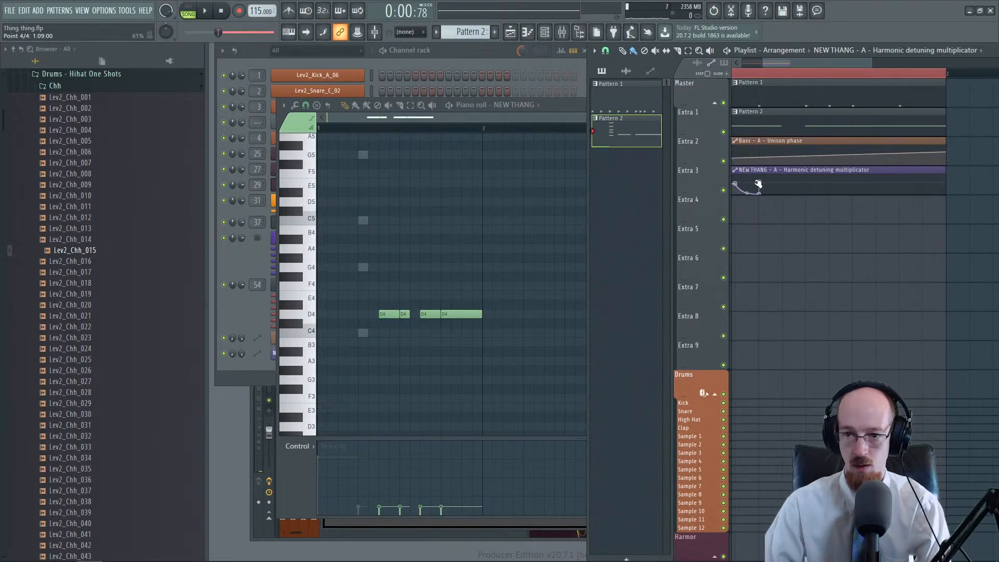
{"action": "key", "text": "space"}
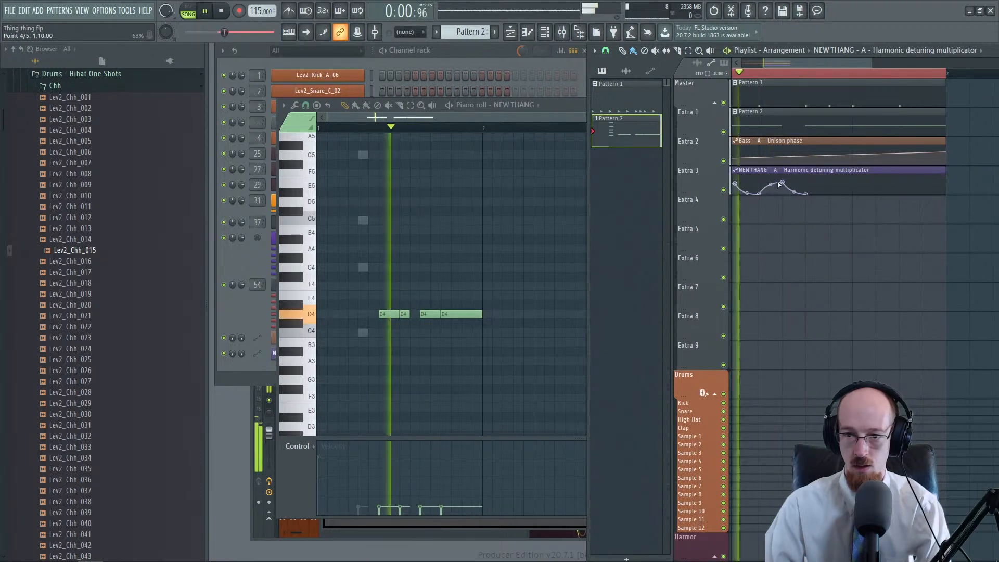
{"action": "left_click_drag", "start_coordinate": [786, 183], "coordinate": [784, 193]}
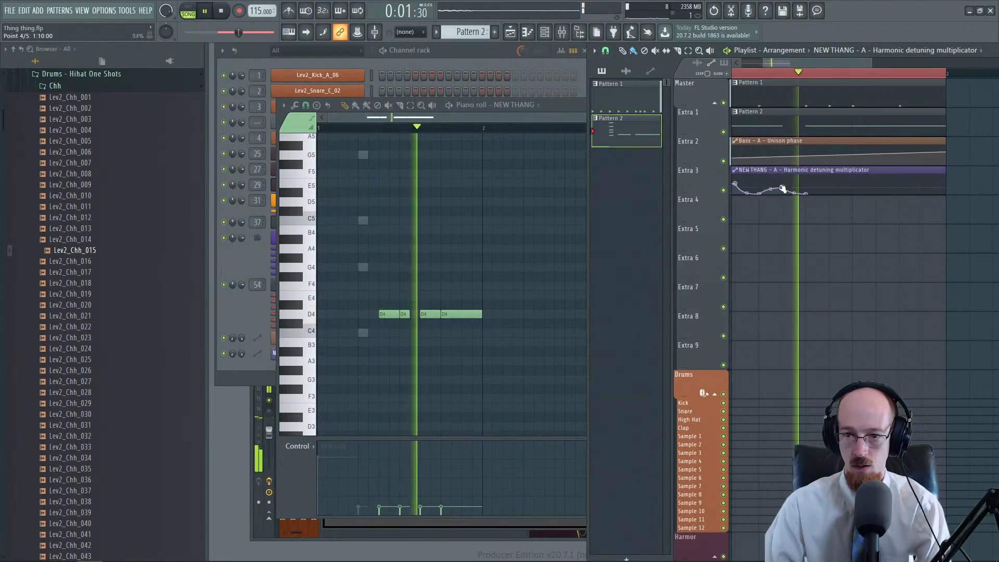
{"action": "key", "text": "space"}
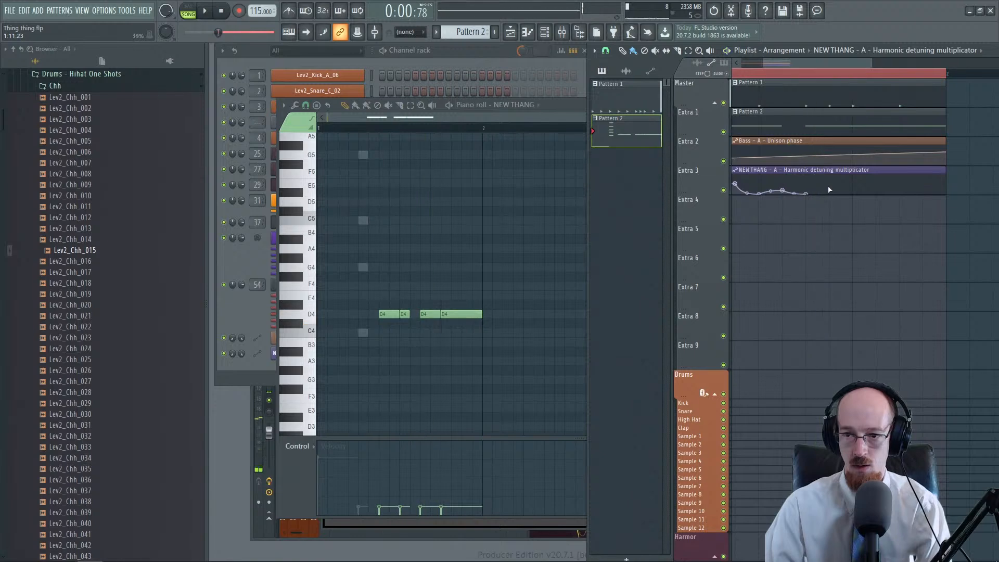
Step: Add sharp, decaying detuning peaks at steps 11 and 13 of the automation clip, replaying the section to check the sound
{"action": "left_click", "coordinate": [830, 188]}
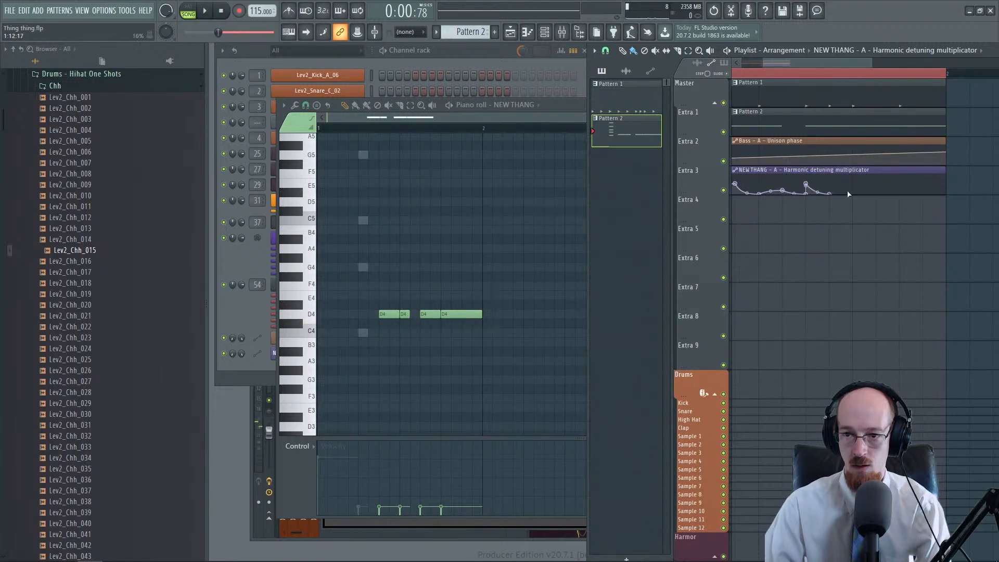
{"action": "scroll", "coordinate": [847, 187], "scroll_direction": "up", "scroll_amount": 2}
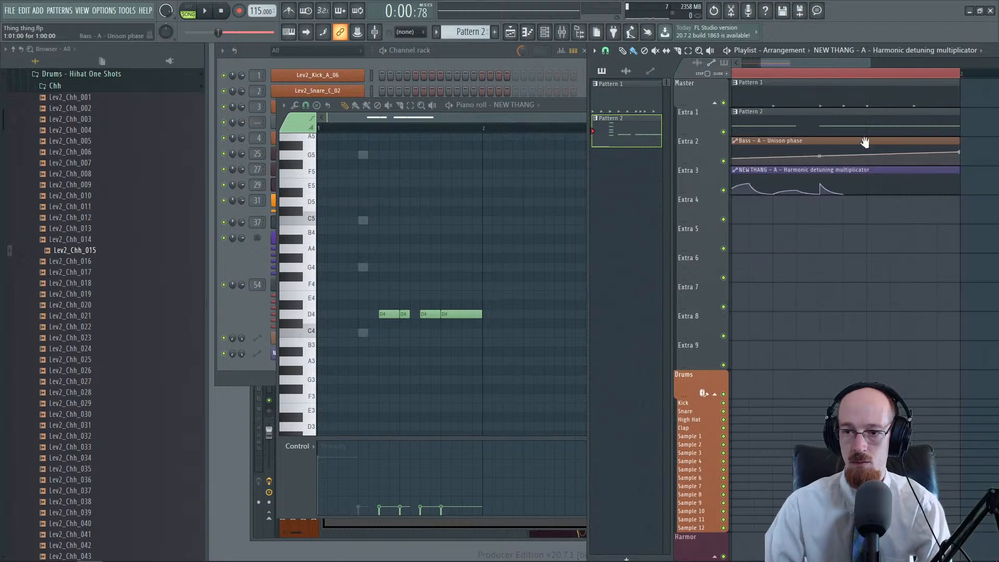
{"action": "scroll", "coordinate": [954, 63], "scroll_direction": "down", "scroll_amount": 3}
{"action": "left_click_drag", "start_coordinate": [992, 54], "coordinate": [783, 61]}
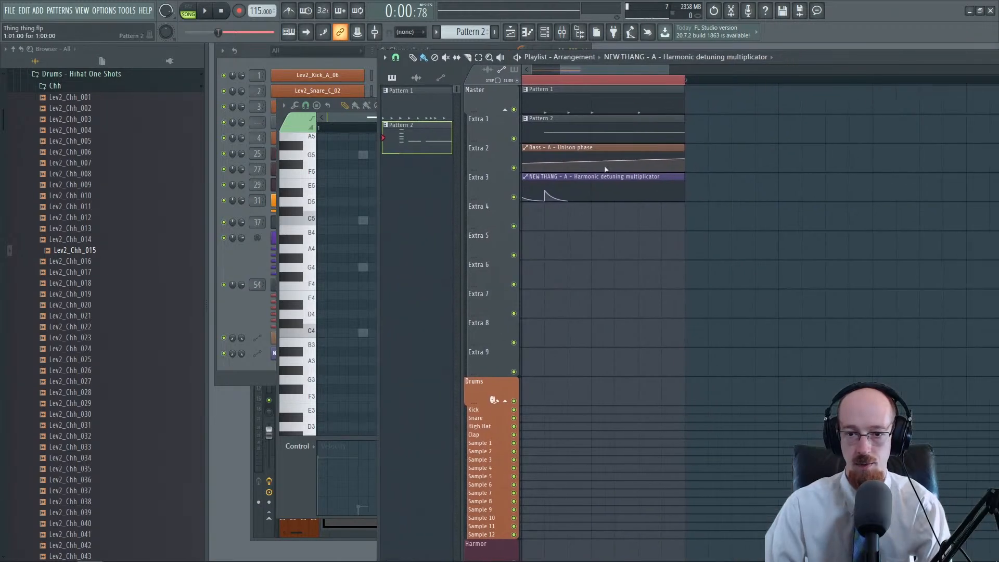
{"action": "scroll", "coordinate": [690, 216], "scroll_direction": "up", "scroll_amount": 2}
{"action": "key", "text": "space"}
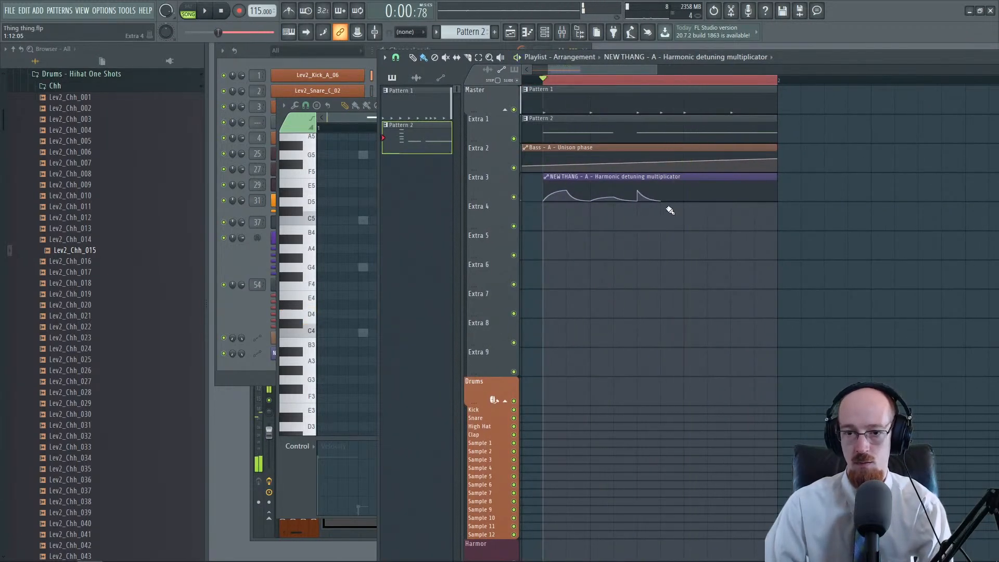
{"action": "key", "text": "space"}
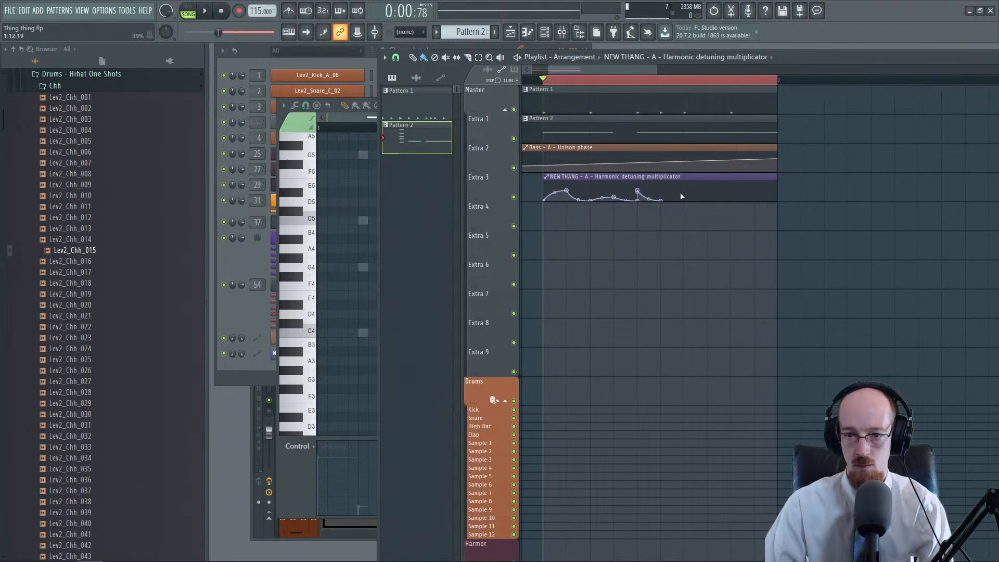
{"action": "right_click", "coordinate": [683, 196]}
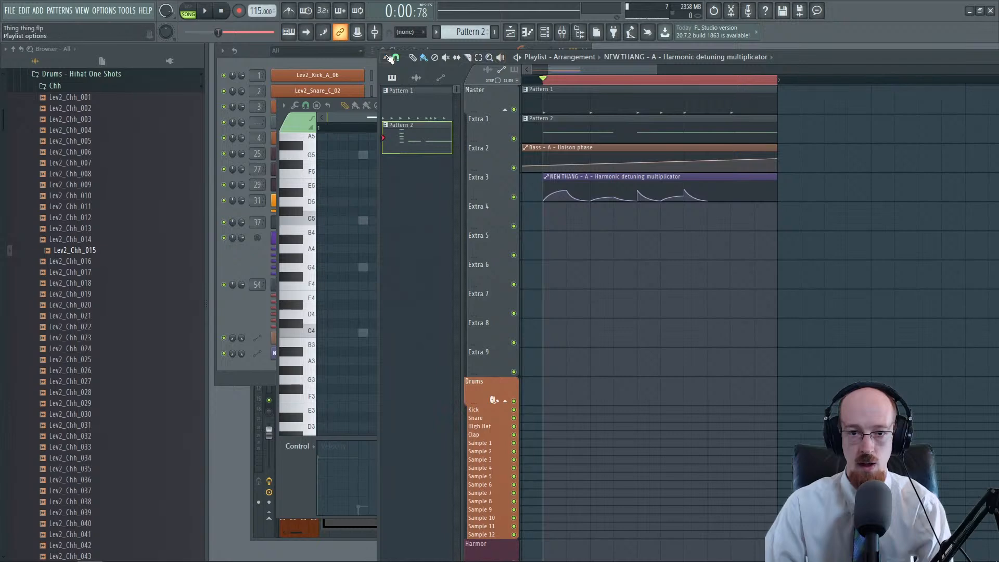
Step: Set the playlist snap to 1/2 step and add three more decaying detuning peaks, ending the curve at 2:01:00
{"action": "left_click", "coordinate": [386, 57]}
{"action": "left_click", "coordinate": [396, 58]}
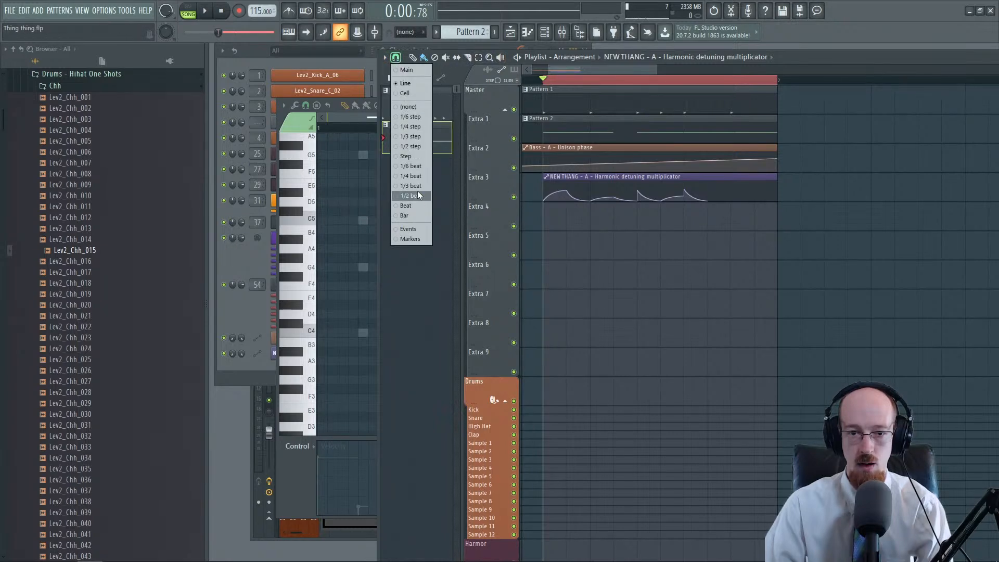
{"action": "left_click", "coordinate": [420, 145]}
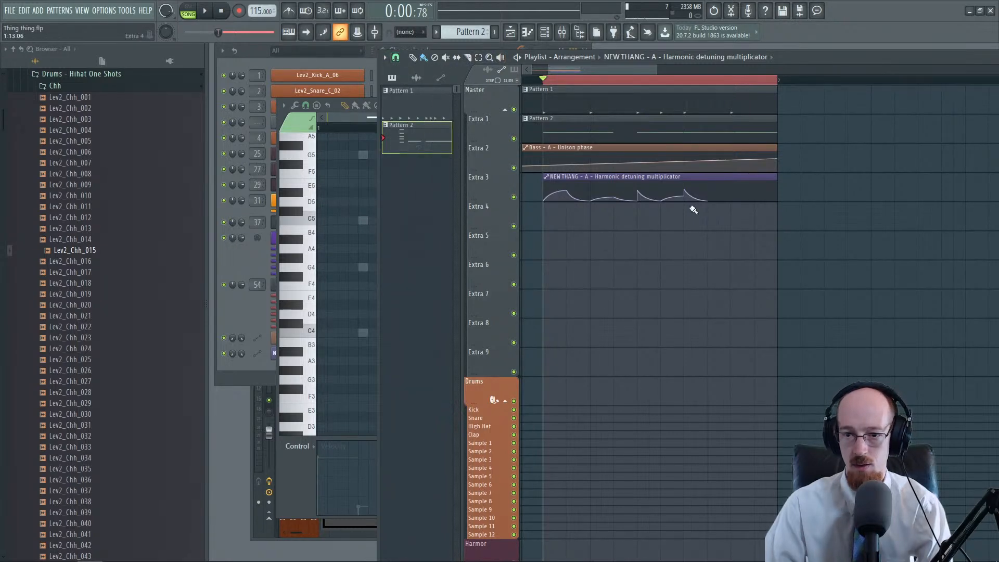
{"action": "scroll", "coordinate": [700, 204], "scroll_direction": "up", "scroll_amount": 3}
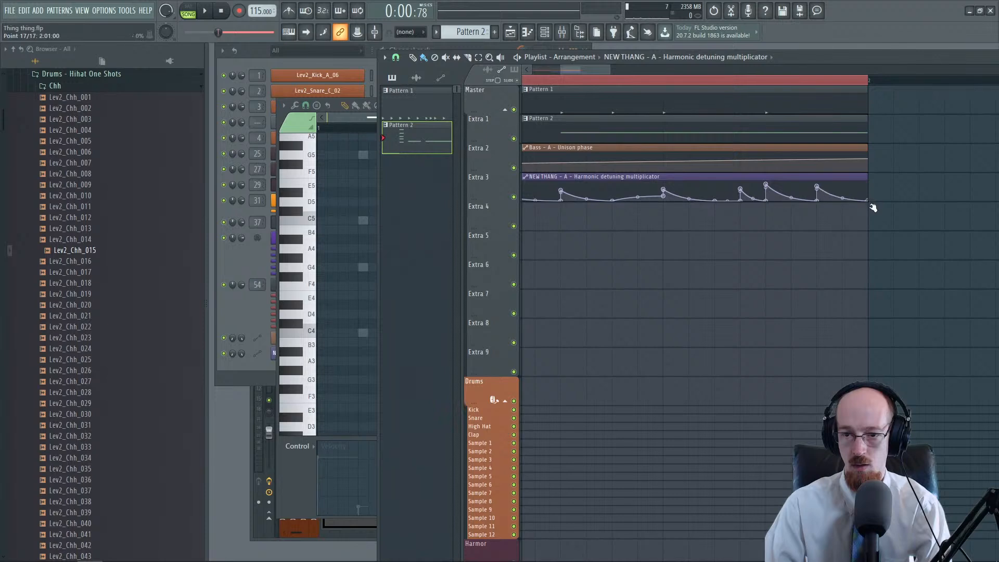
Step: Shift the last three detuning peaks half a step earlier so the first sits at 1:14:00, and play the section
{"action": "key", "text": "space"}
{"action": "key", "text": "space"}
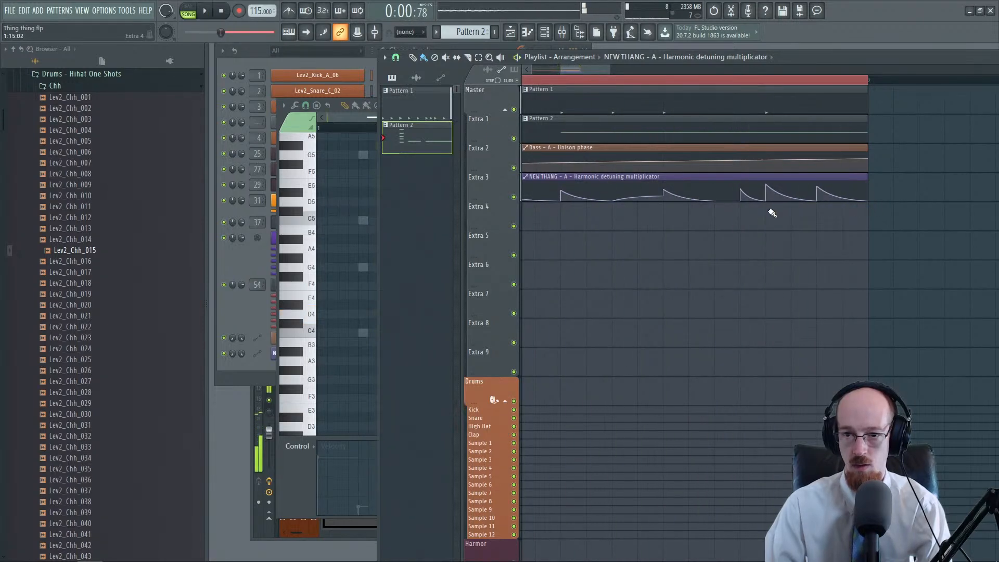
{"action": "key", "text": "space"}
{"action": "key", "text": "space"}
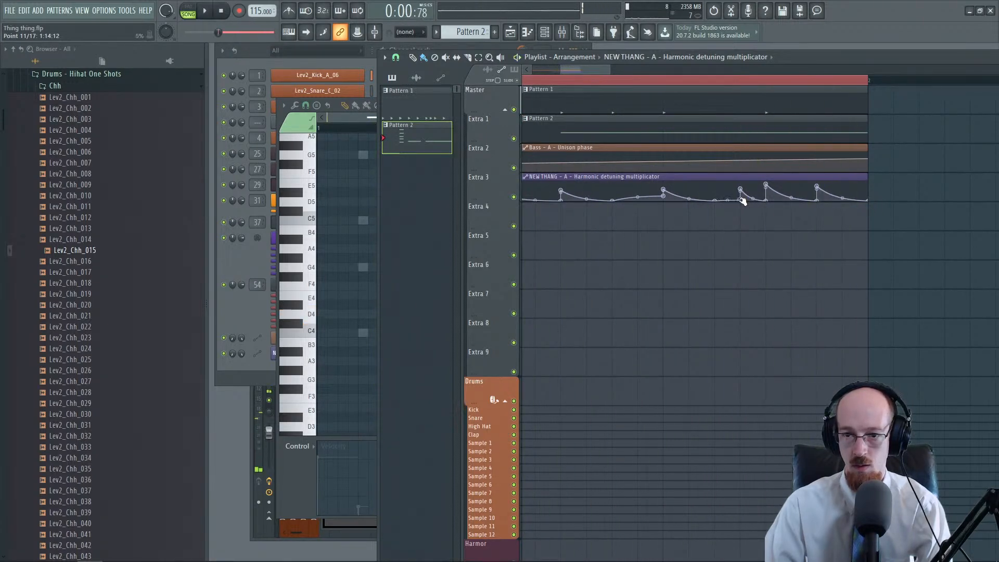
{"action": "left_click_drag", "start_coordinate": [742, 202], "coordinate": [718, 201]}
{"action": "key", "text": "space"}
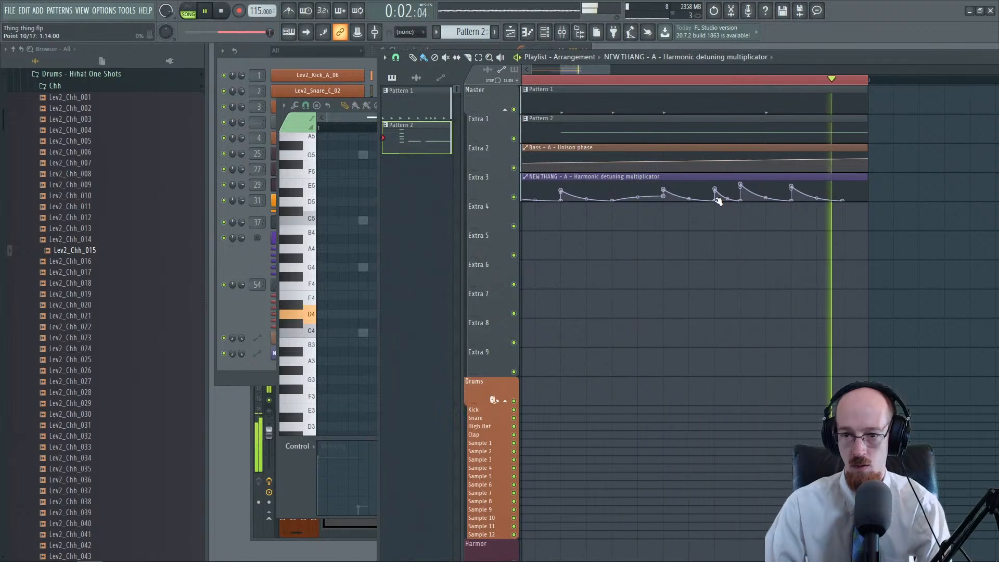
Step: Shift the last two detuning peaks half a step later to 1:15:00 and 1:16:00, playing the section to check them
{"action": "key", "text": "space"}
{"action": "key", "text": "space"}
{"action": "left_click_drag", "start_coordinate": [742, 201], "coordinate": [763, 204]}
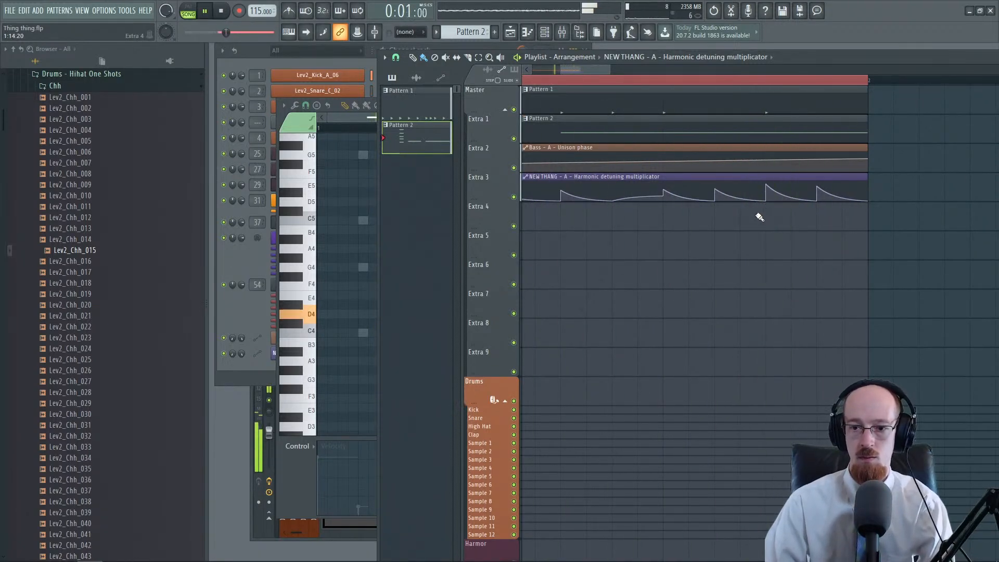
{"action": "key", "text": "space"}
{"action": "key", "text": "space"}
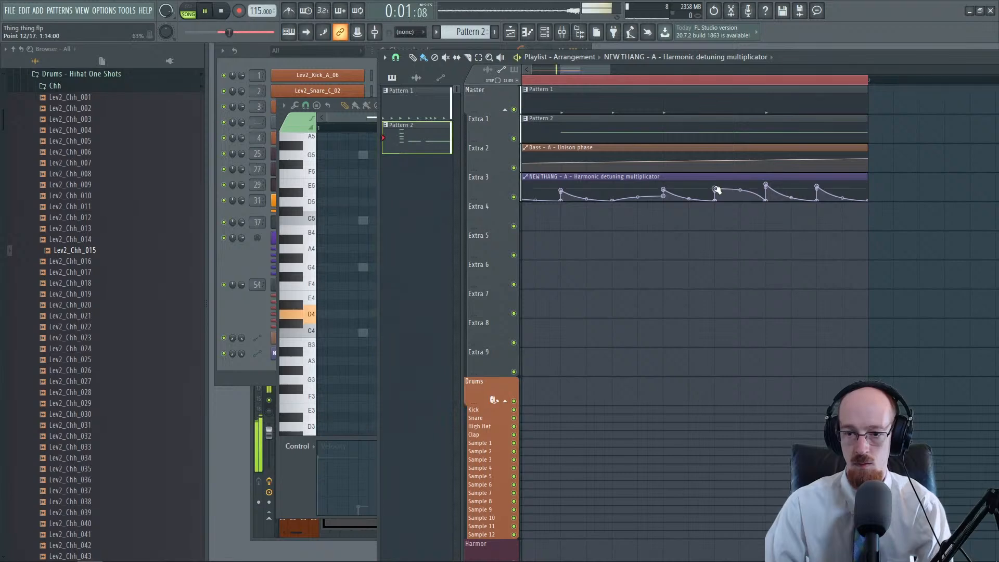
Step: Reshape the detuning peak at 1:14:00 into a low rounded bump and raise the peak at 1:13:00
{"action": "left_click_drag", "start_coordinate": [715, 190], "coordinate": [727, 197]}
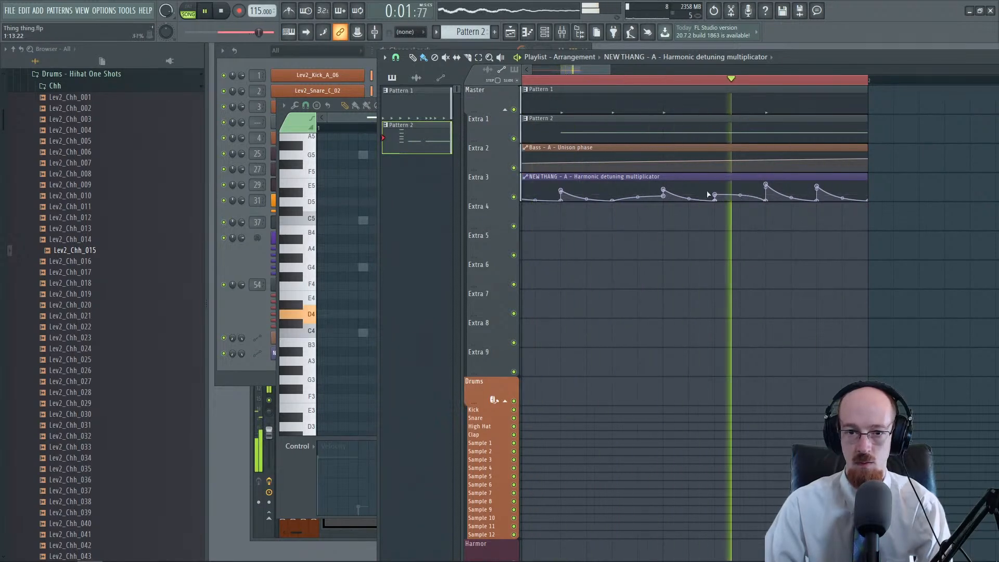
{"action": "key", "text": "space"}
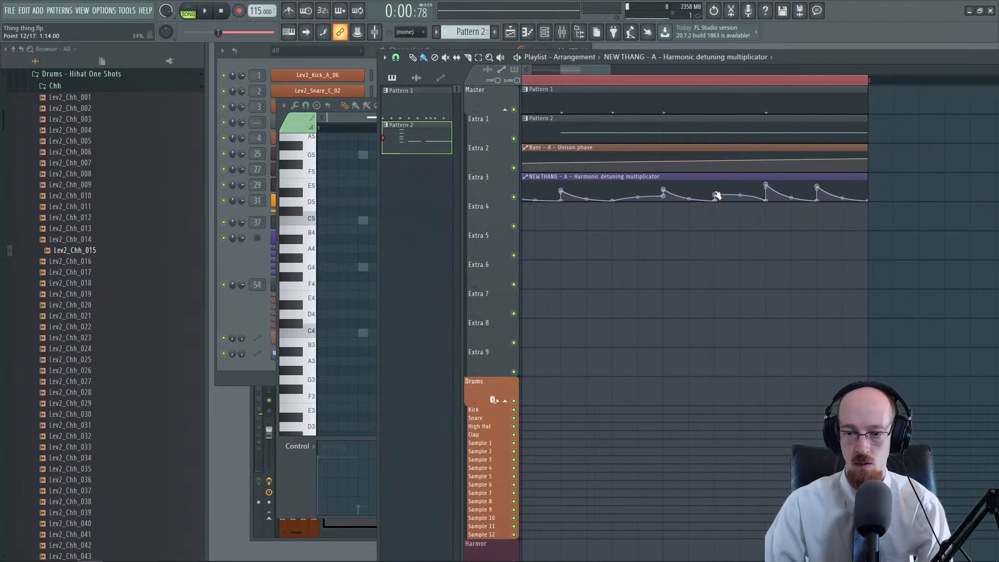
{"action": "key", "text": "space"}
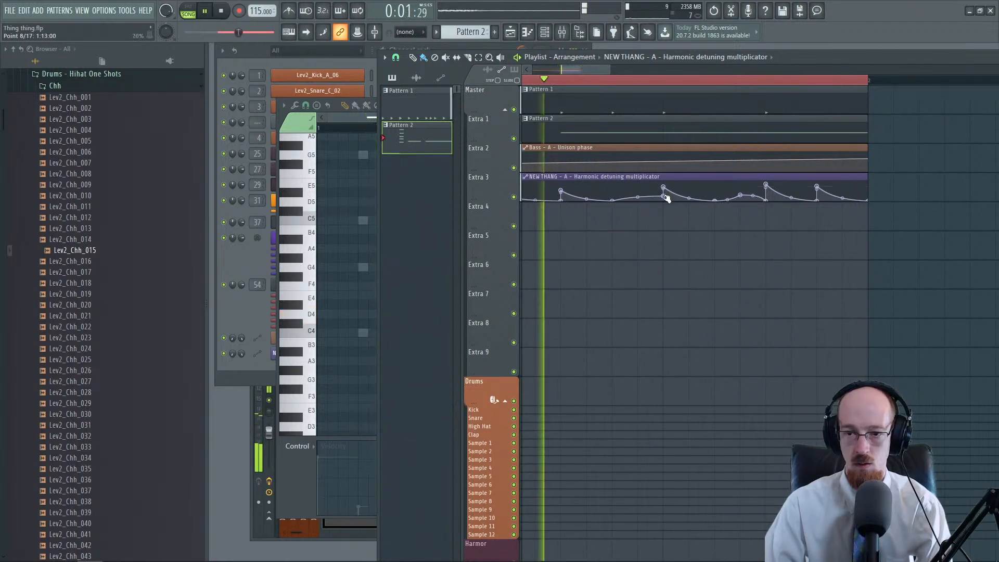
Step: Bend the decay after the 1:15:00 detuning peak outward, lower that peak, and replay the section
{"action": "left_click_drag", "start_coordinate": [791, 197], "coordinate": [790, 186]}
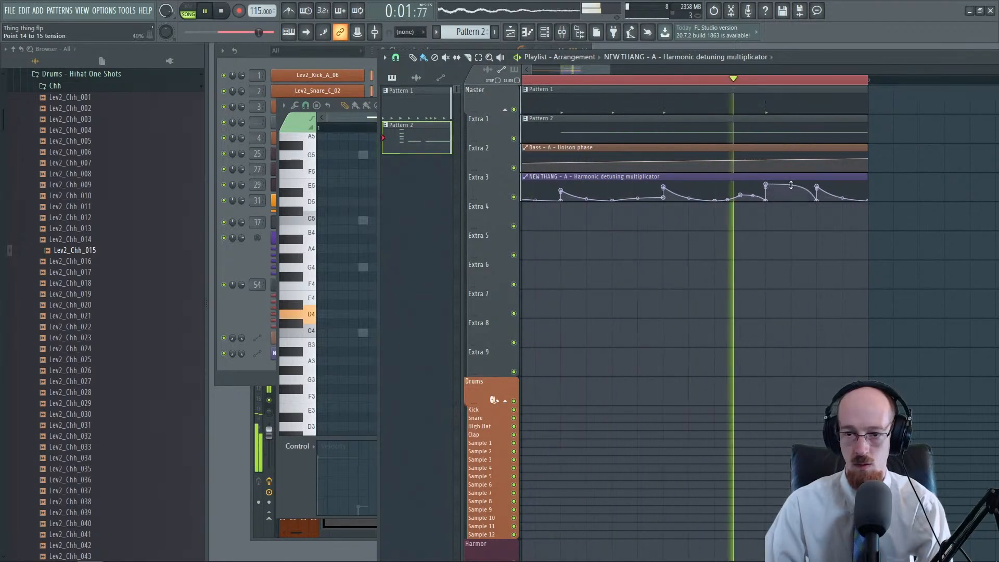
{"action": "key", "text": "space"}
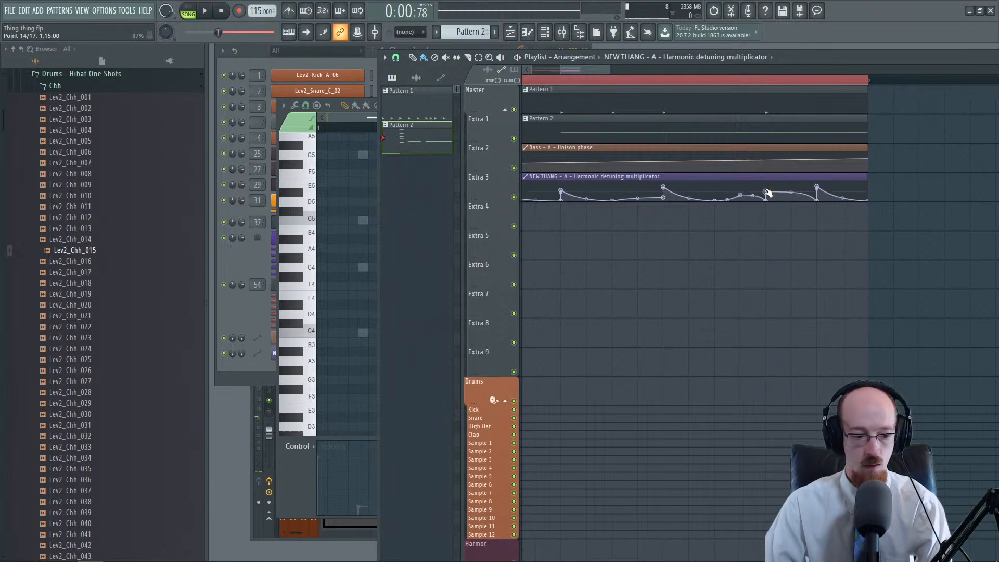
{"action": "key", "text": "space"}
{"action": "key", "text": "space"}
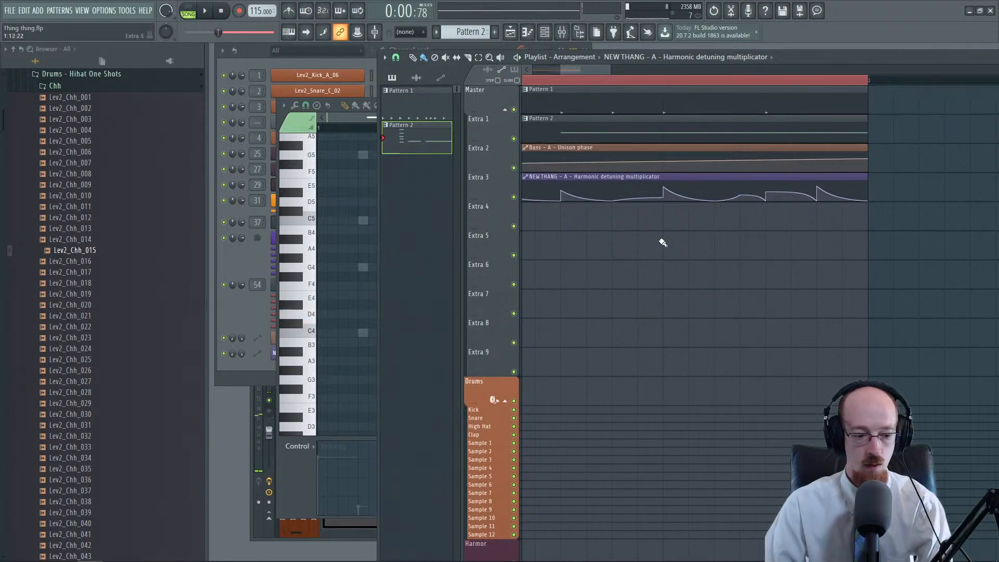
Step: Start playback from 1:13:00, soften the decay after that detuning peak, and lower the last peak at 1:16:00
{"action": "scroll", "coordinate": [657, 233], "scroll_direction": "down", "scroll_amount": 1}
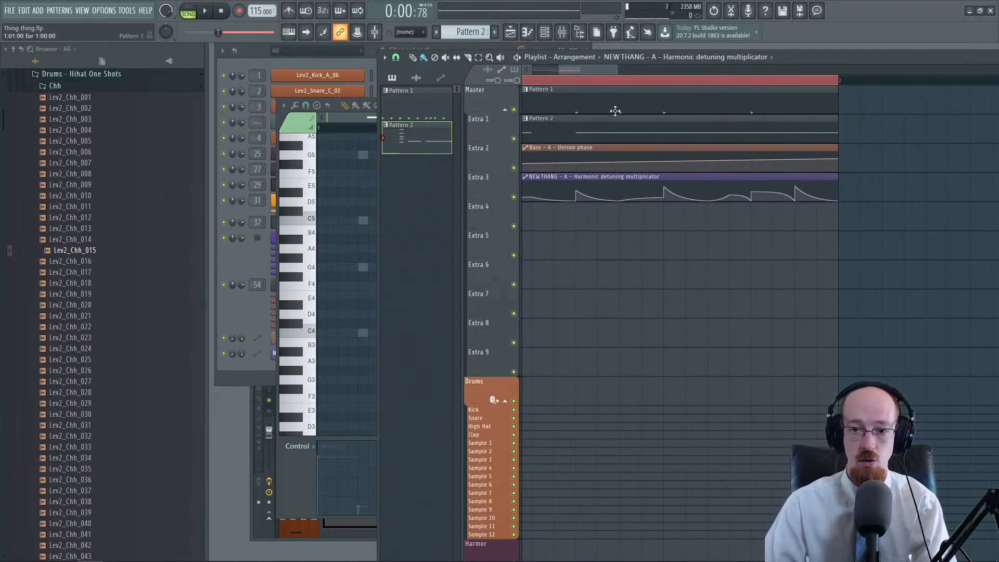
{"action": "left_click", "coordinate": [672, 82]}
{"action": "key", "text": "space"}
{"action": "key", "text": "space"}
{"action": "key", "text": "space"}
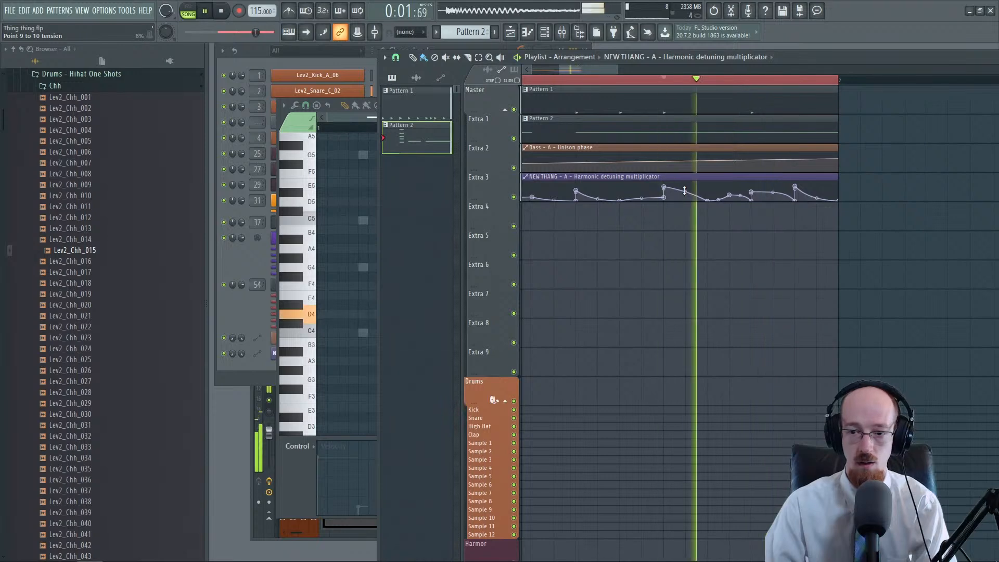
{"action": "key", "text": "space"}
{"action": "key", "text": "space"}
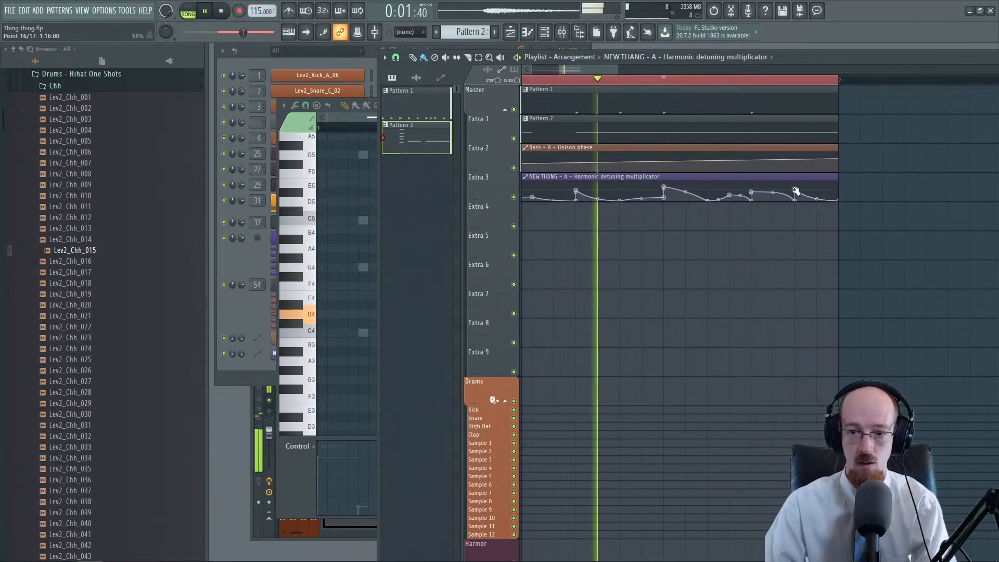
{"action": "key", "text": "space"}
Step: Open the NEW THANG Harmor and set both its frequency and harmonic detuning dividers to 2 while playing
{"action": "left_click", "coordinate": [273, 262]}
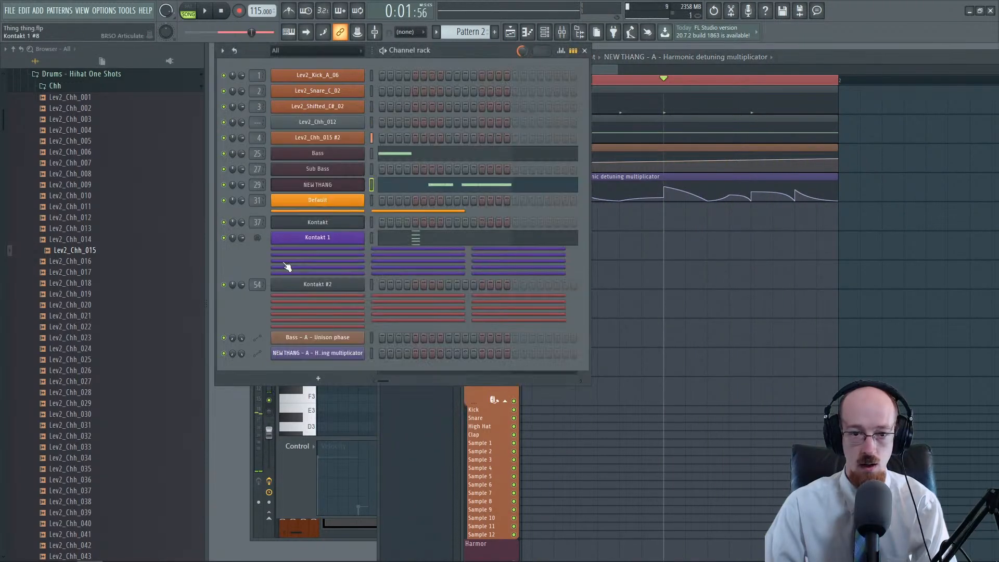
{"action": "left_click", "coordinate": [332, 186]}
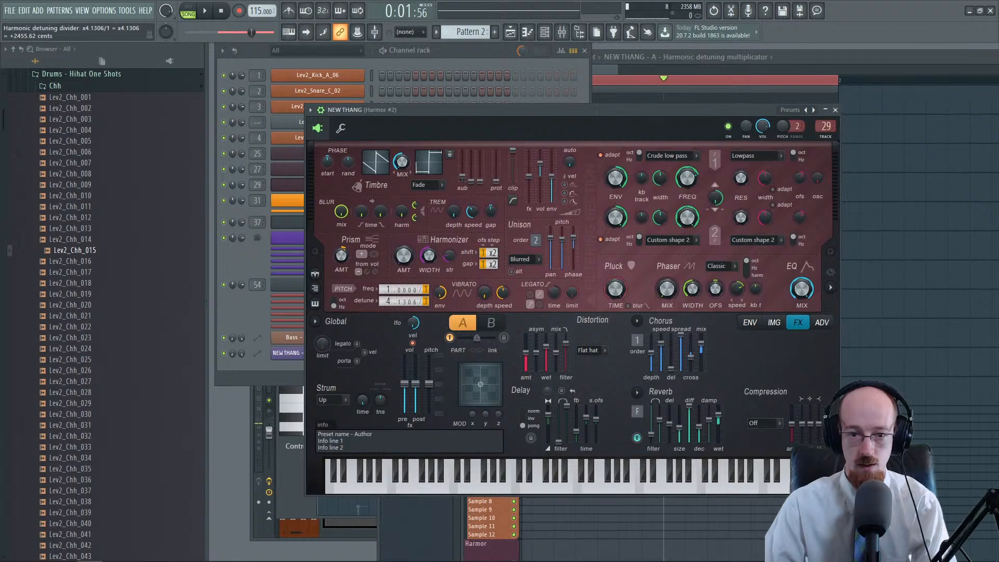
{"action": "scroll", "coordinate": [426, 300], "scroll_direction": "down", "scroll_amount": 5}
{"action": "key", "text": "space"}
{"action": "scroll", "coordinate": [426, 298], "scroll_direction": "down", "scroll_amount": 4}
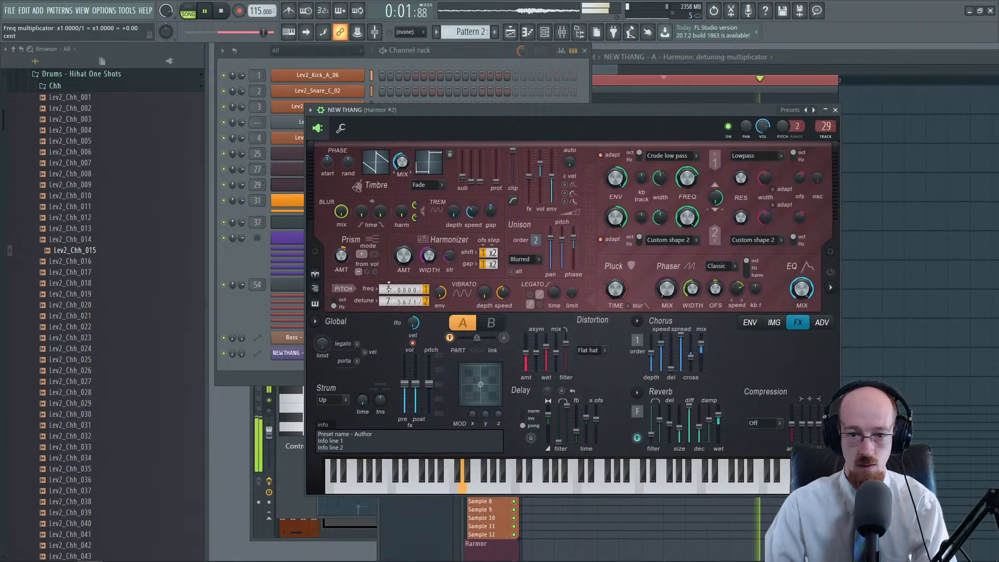
{"action": "key", "text": "space"}
{"action": "key", "text": "space"}
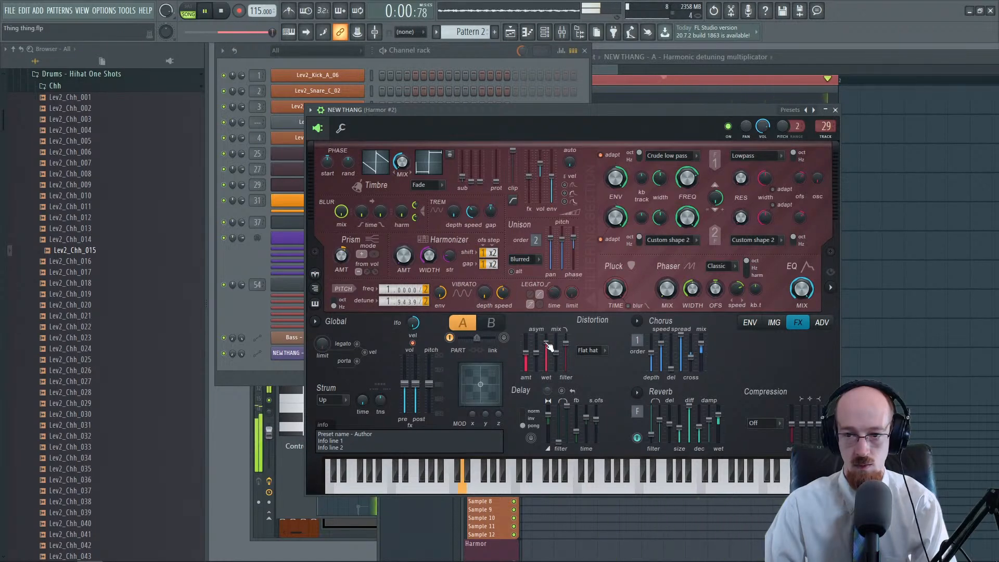
Step: Draw a Global EQ curve in NEW THANG with rolled-off lows, a mid dip and a gentle high boost
{"action": "left_click", "coordinate": [750, 322]}
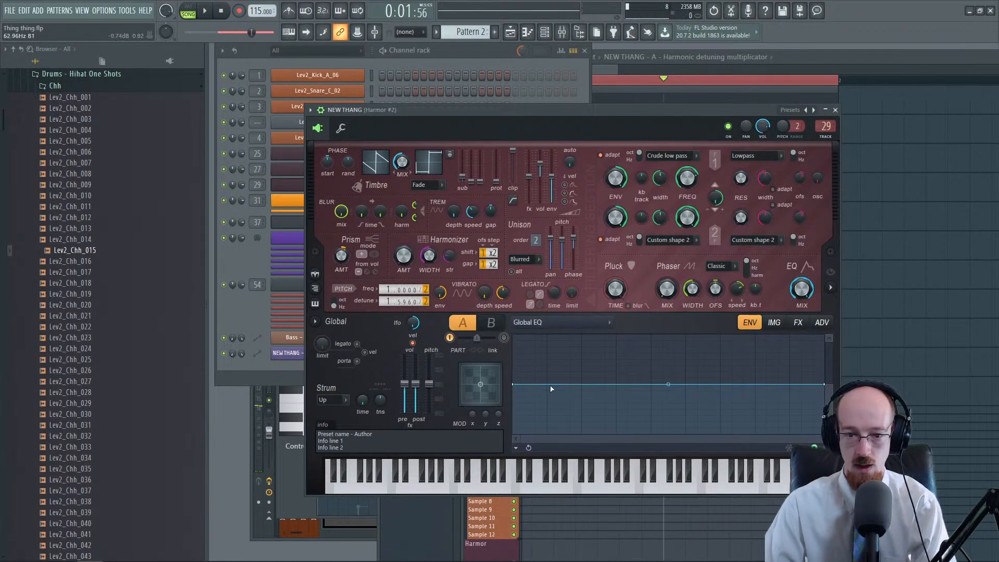
{"action": "key", "text": "space"}
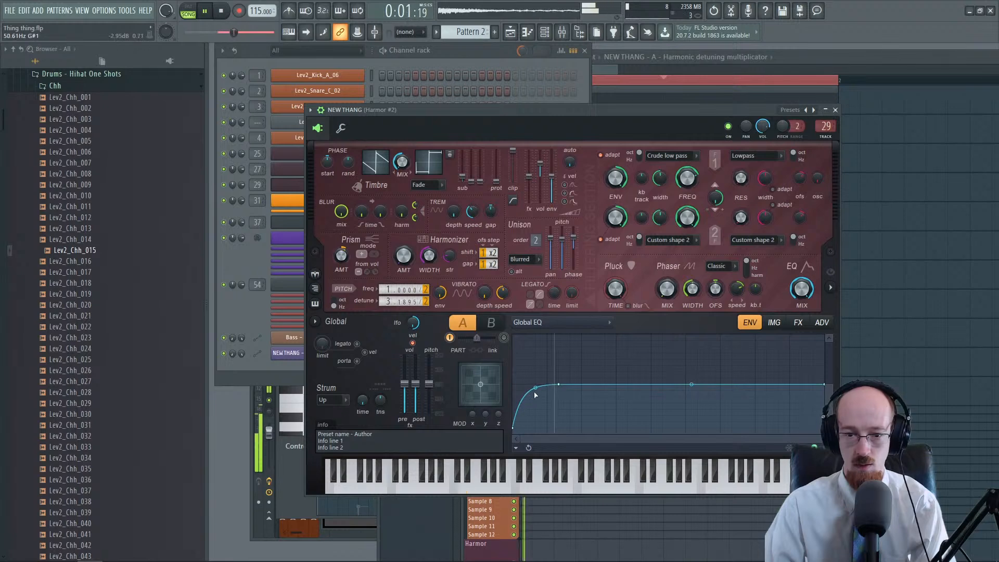
{"action": "left_click_drag", "start_coordinate": [535, 395], "coordinate": [535, 403]}
{"action": "left_click_drag", "start_coordinate": [627, 385], "coordinate": [745, 372]}
{"action": "left_click_drag", "start_coordinate": [639, 379], "coordinate": [593, 391]}
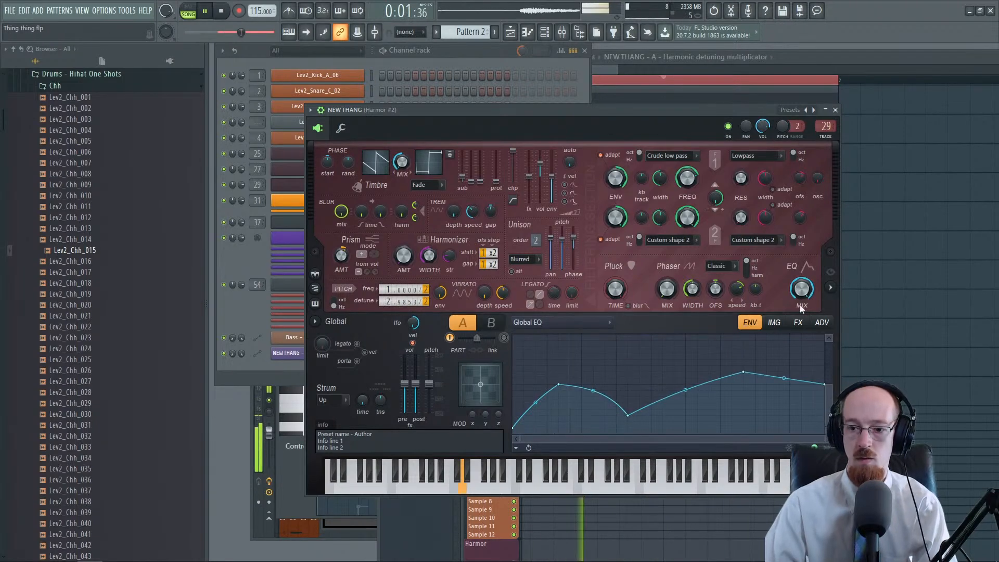
{"action": "left_click", "coordinate": [775, 323]}
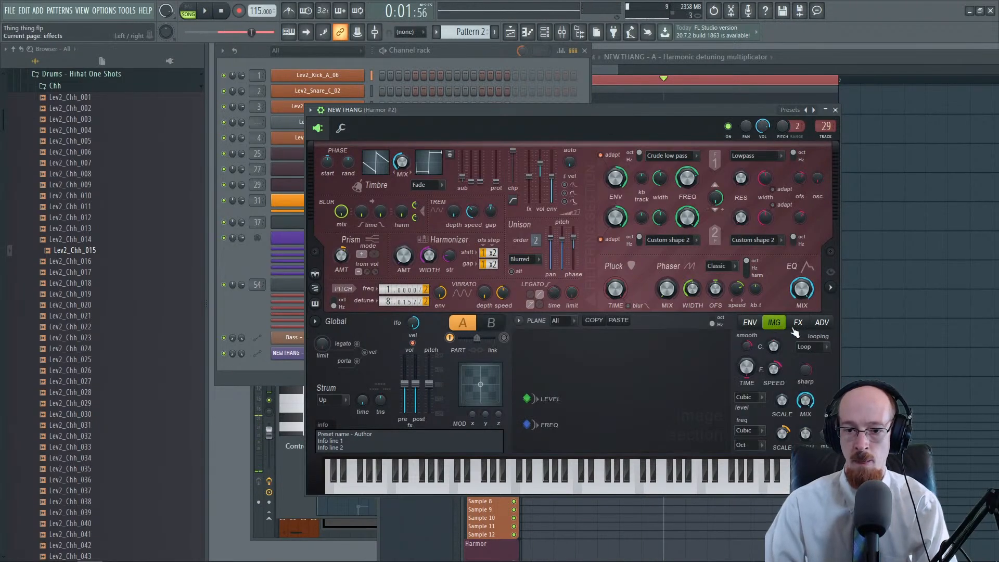
{"action": "left_click", "coordinate": [795, 326]}
{"action": "left_click", "coordinate": [751, 324]}
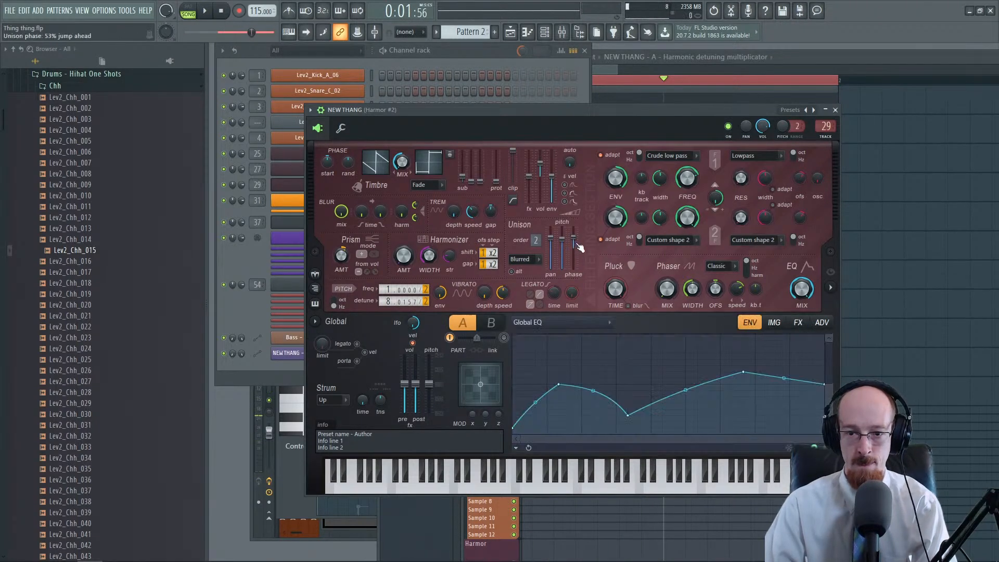
Step: Adjust NEW THANG's unison phase and set its unison order to 3 during playback
{"action": "key", "text": "space"}
{"action": "left_click_drag", "start_coordinate": [575, 238], "coordinate": [537, 237]}
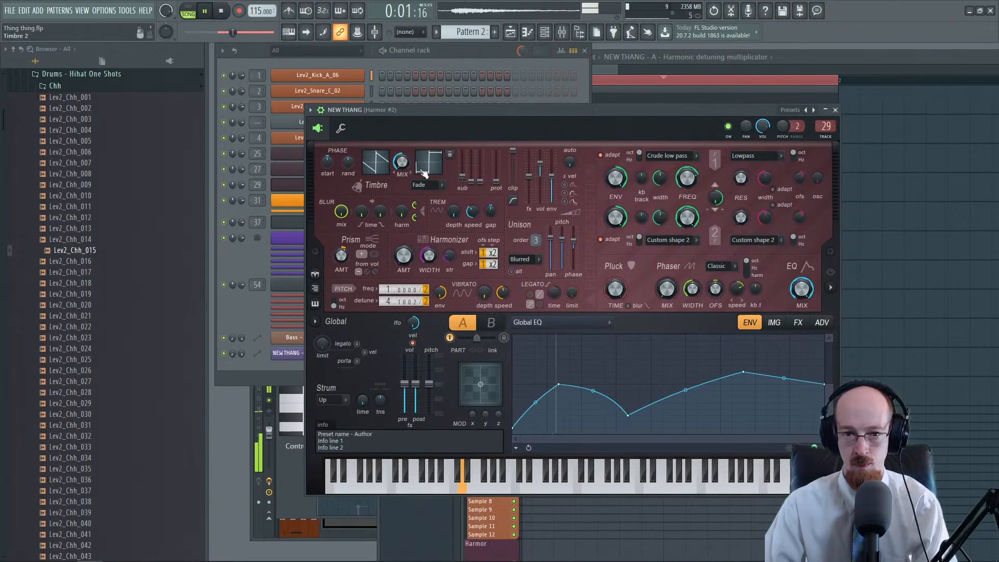
{"action": "left_click_drag", "start_coordinate": [404, 130], "coordinate": [422, 88]}
Step: Set the mix between timbre 1 and timbre 2 to 80%, checking it by playing the section
{"action": "key", "text": "space"}
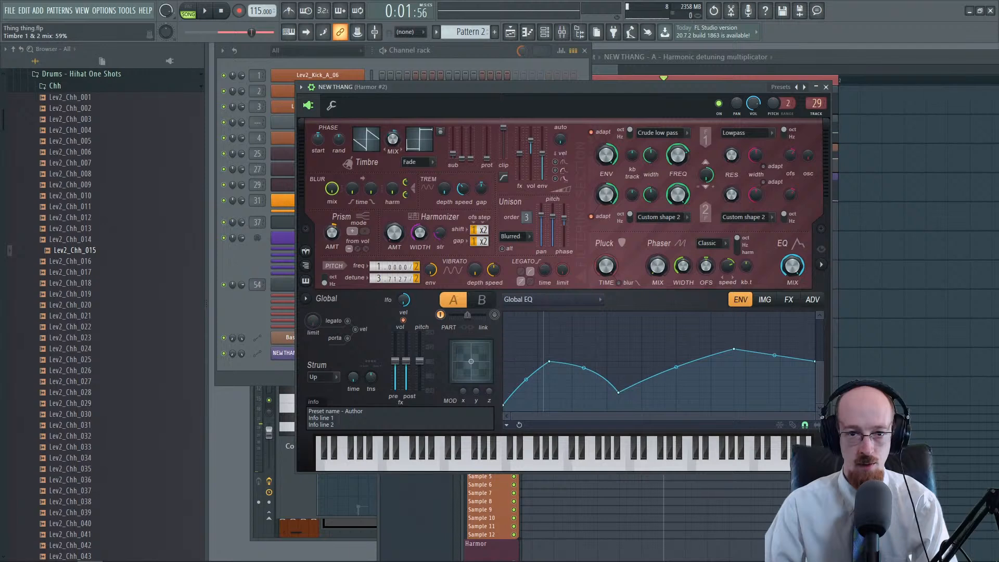
{"action": "key", "text": "space"}
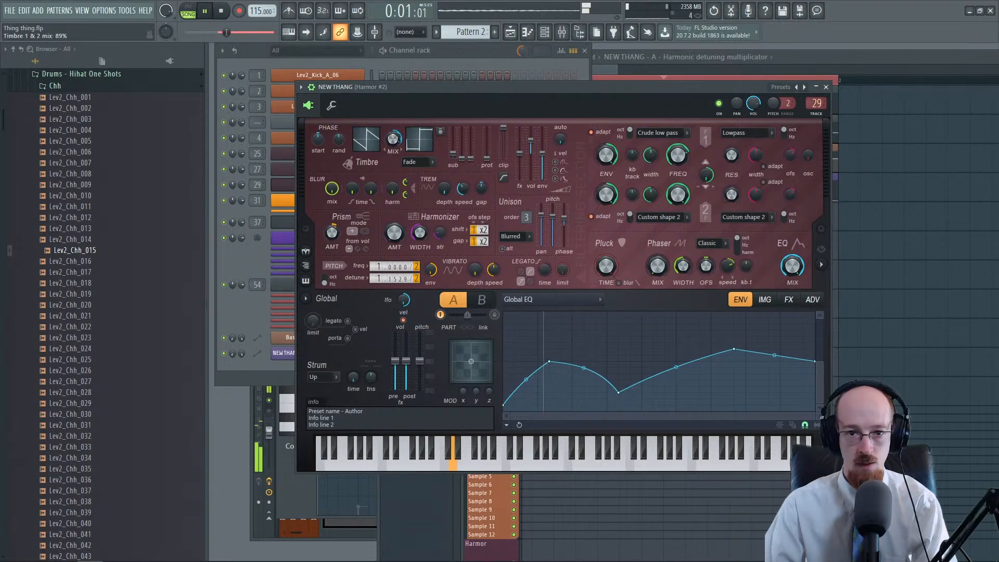
{"action": "left_click_drag", "start_coordinate": [394, 139], "coordinate": [393, 144]}
{"action": "key", "text": "space"}
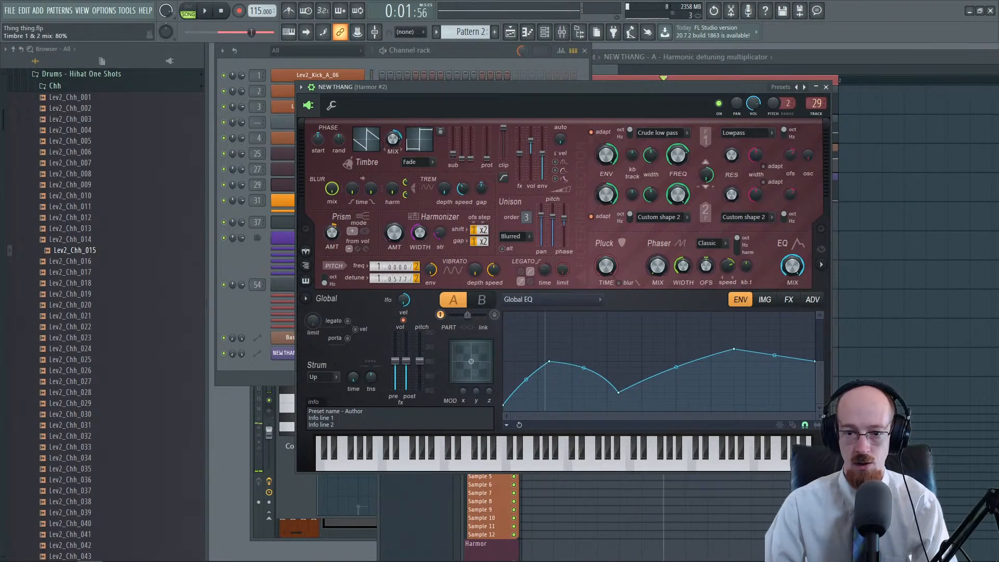
Step: Reshape the Global EQ with a steeper low cut, a flat low-mid range and a deep notch in the upper mids
{"action": "key", "text": "space"}
{"action": "left_click_drag", "start_coordinate": [526, 382], "coordinate": [526, 362]}
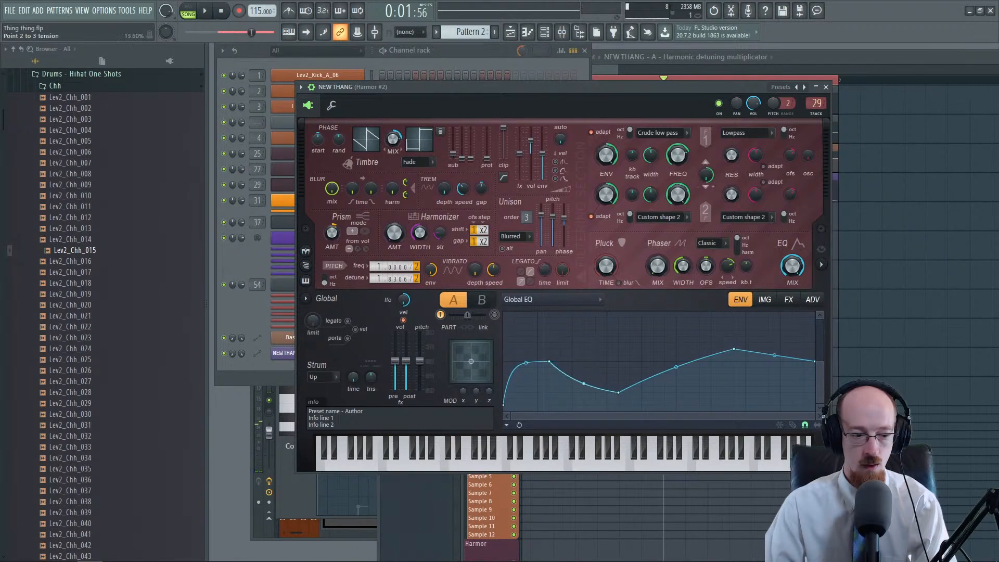
{"action": "key", "text": "space"}
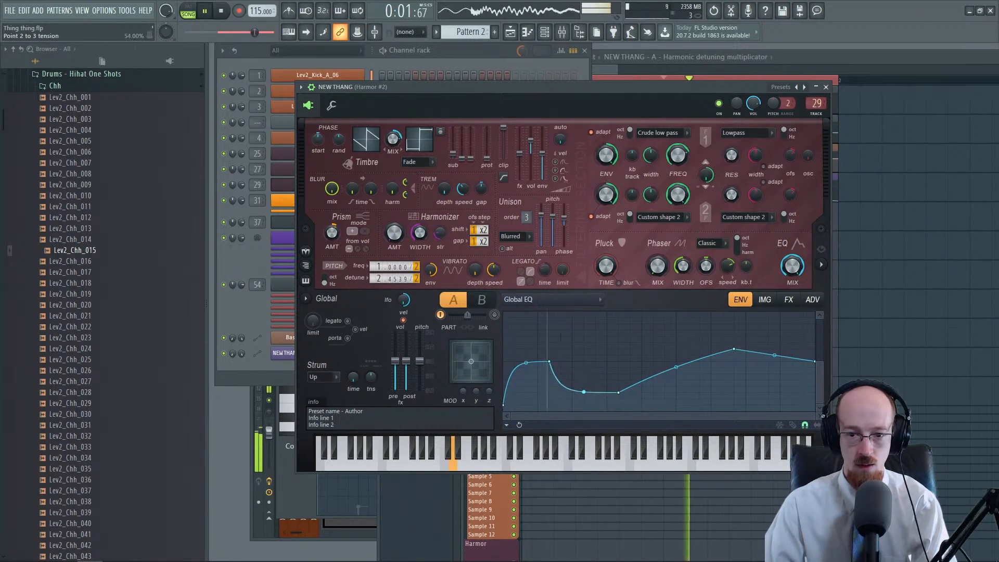
{"action": "left_click_drag", "start_coordinate": [619, 393], "coordinate": [584, 361]}
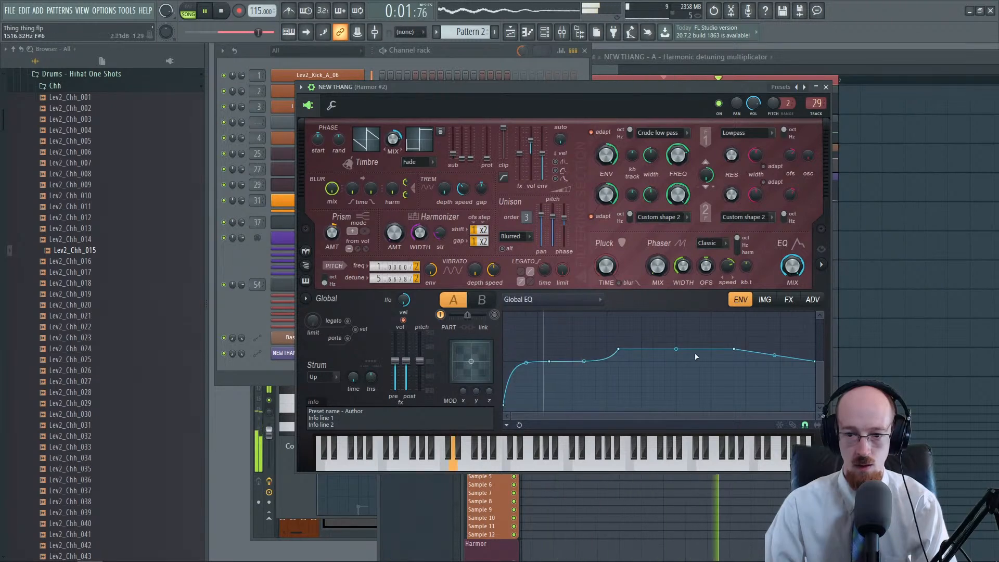
{"action": "right_click", "coordinate": [676, 410]}
{"action": "left_click_drag", "start_coordinate": [676, 410], "coordinate": [676, 392]}
{"action": "mouse_move", "coordinate": [646, 349]}
{"action": "left_mouse_down"}
{"action": "mouse_move", "coordinate": [647, 391]}
{"action": "mouse_move", "coordinate": [647, 357]}
{"action": "left_mouse_up"}
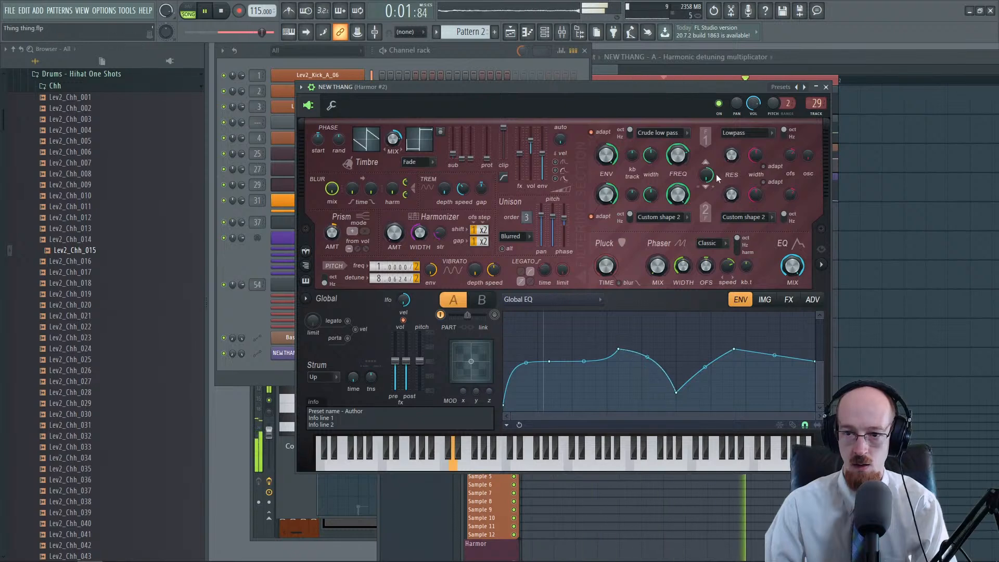
Step: Try filter 1's resonance at 49% and lower its frequency to 65% while playing the section
{"action": "key", "text": "space"}
{"action": "left_click_drag", "start_coordinate": [731, 155], "coordinate": [732, 149]}
{"action": "key", "text": "space"}
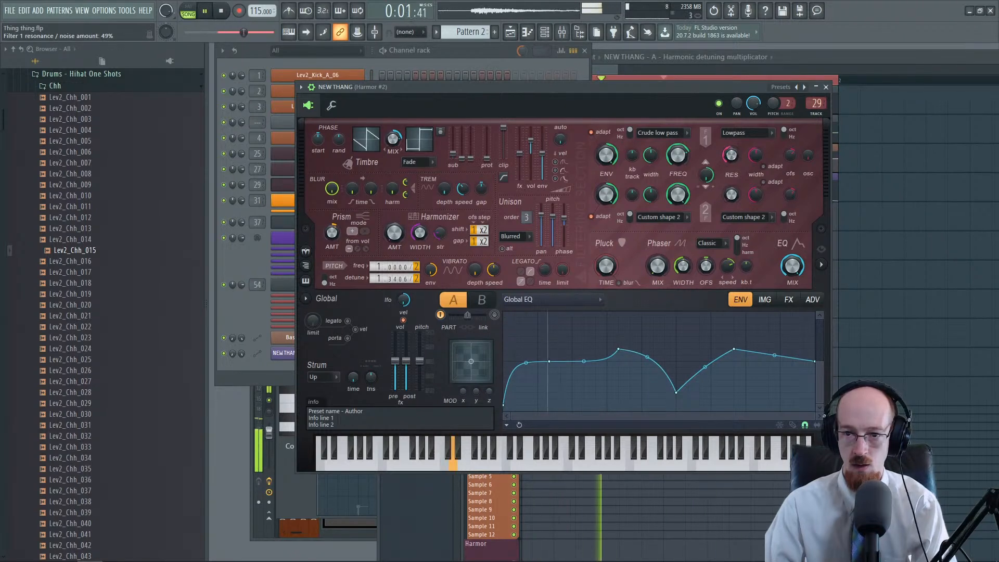
{"action": "key", "text": "space"}
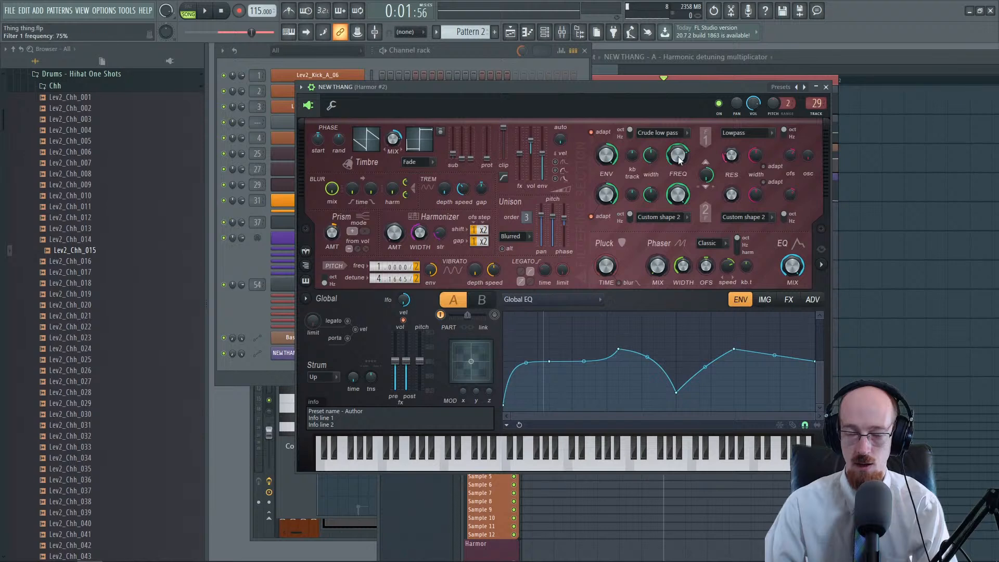
{"action": "key", "text": "space"}
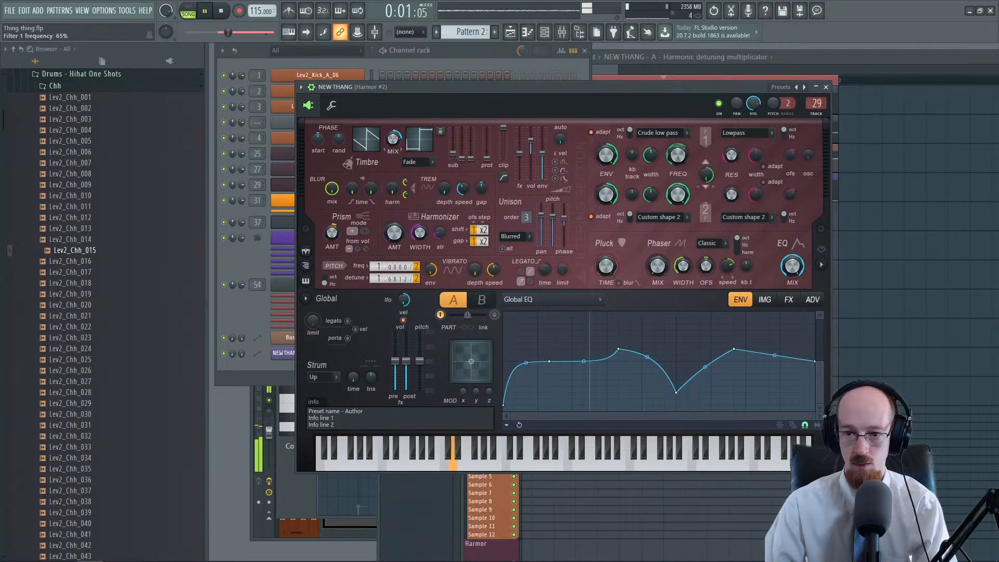
{"action": "key", "text": "space"}
Step: Change NEW THANG's distortion type to Log and reduce the channel volume during playback
{"action": "left_click", "coordinate": [787, 304]}
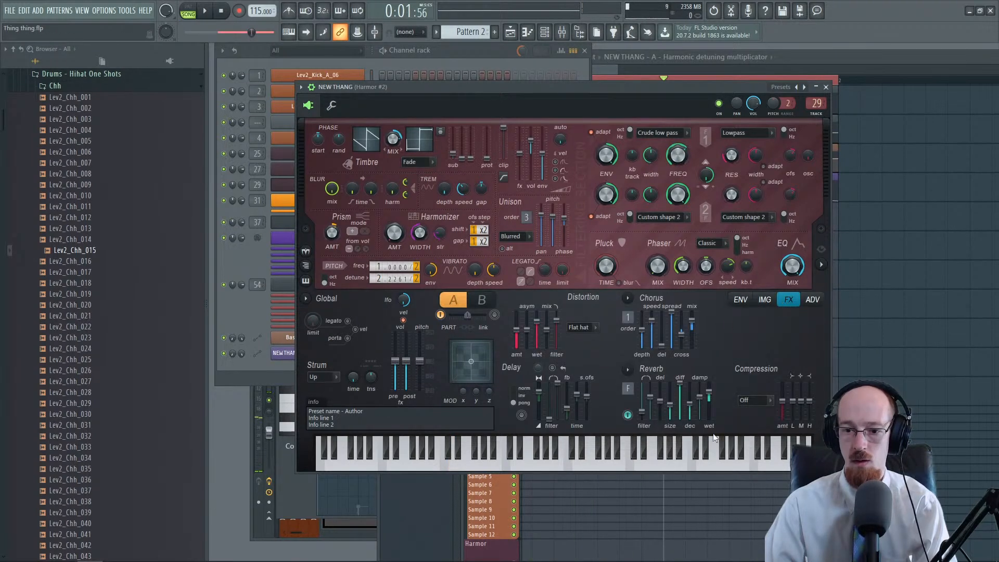
{"action": "left_click", "coordinate": [592, 328]}
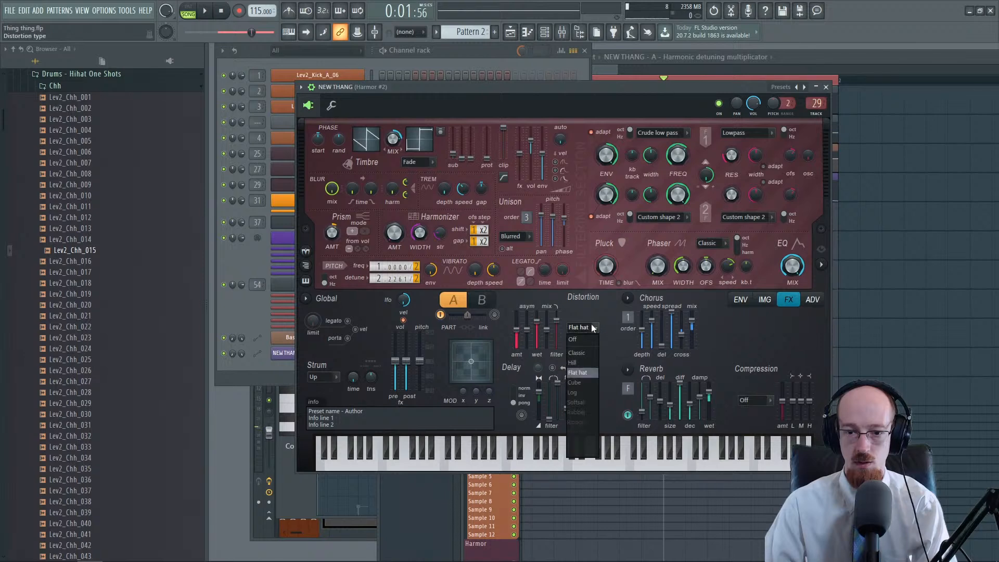
{"action": "left_click", "coordinate": [586, 393]}
{"action": "key", "text": "space"}
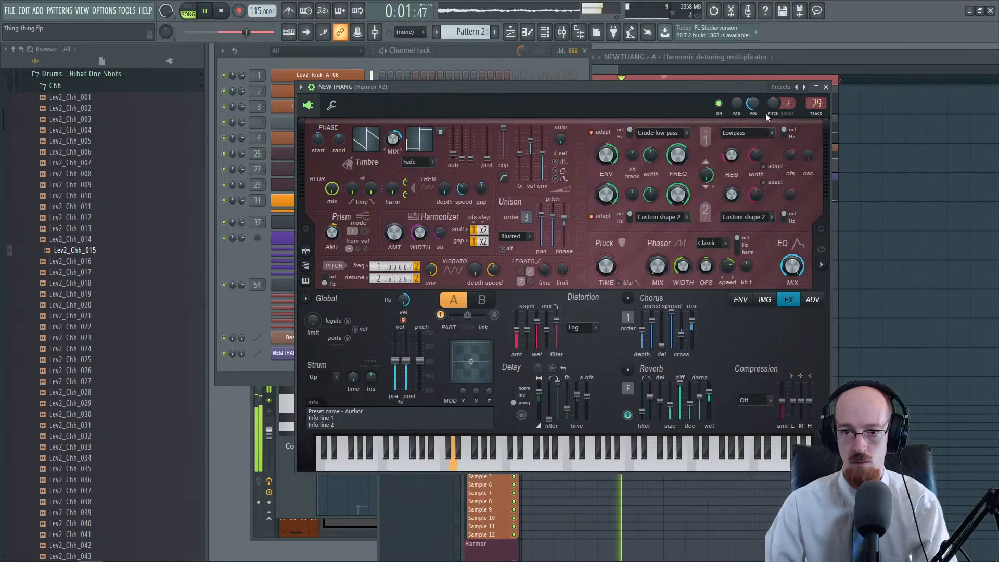
{"action": "left_click_drag", "start_coordinate": [753, 104], "coordinate": [753, 98]}
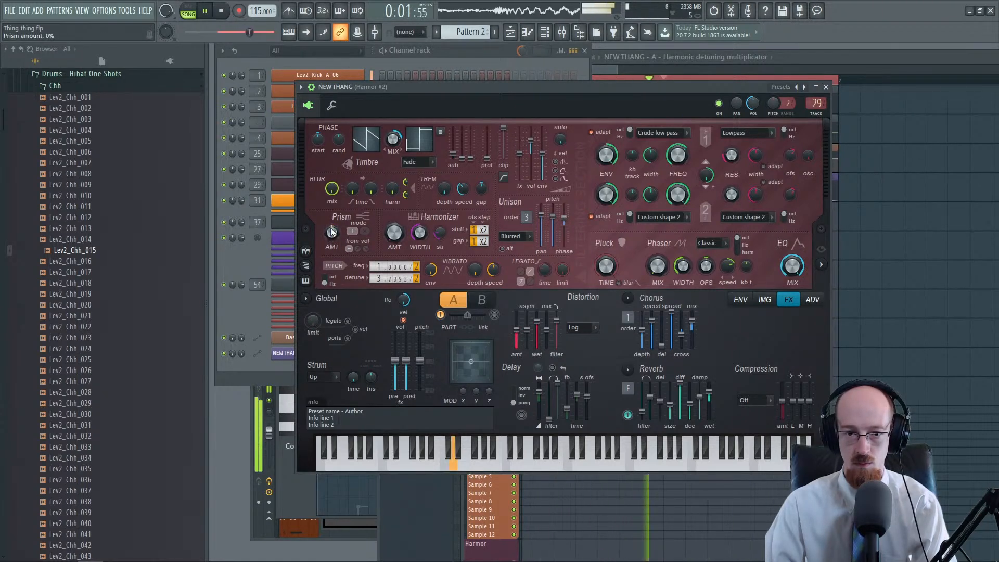
Step: Try the alternate prism mode with the amount at 30% during playback, ending on the first mode with 8%
{"action": "mouse_move", "coordinate": [331, 235]}
{"action": "left_mouse_down"}
{"action": "mouse_move", "coordinate": [331, 255]}
{"action": "mouse_move", "coordinate": [334, 217]}
{"action": "left_mouse_up"}
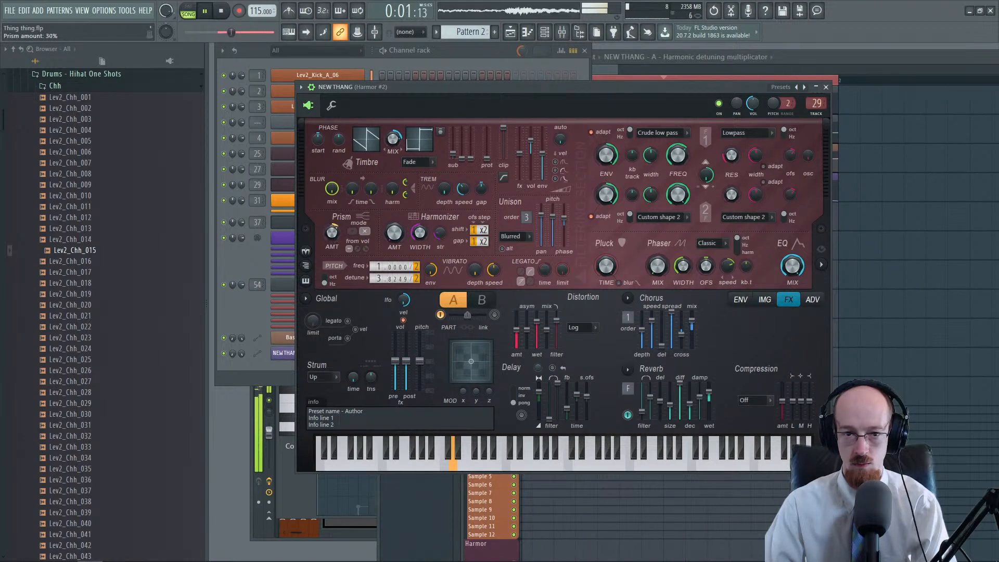
{"action": "left_click", "coordinate": [354, 232]}
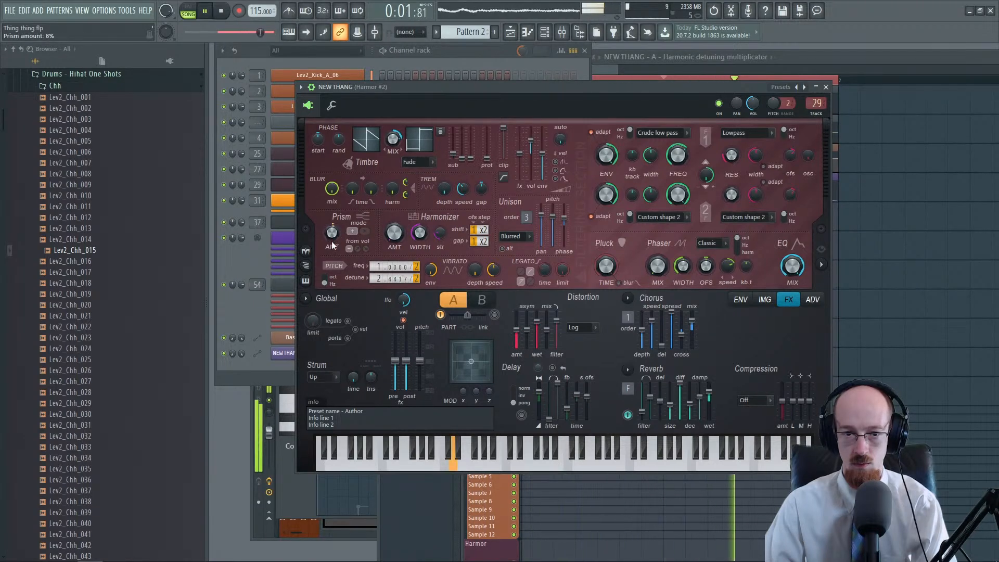
{"action": "key", "text": "space"}
{"action": "left_click", "coordinate": [825, 87]}
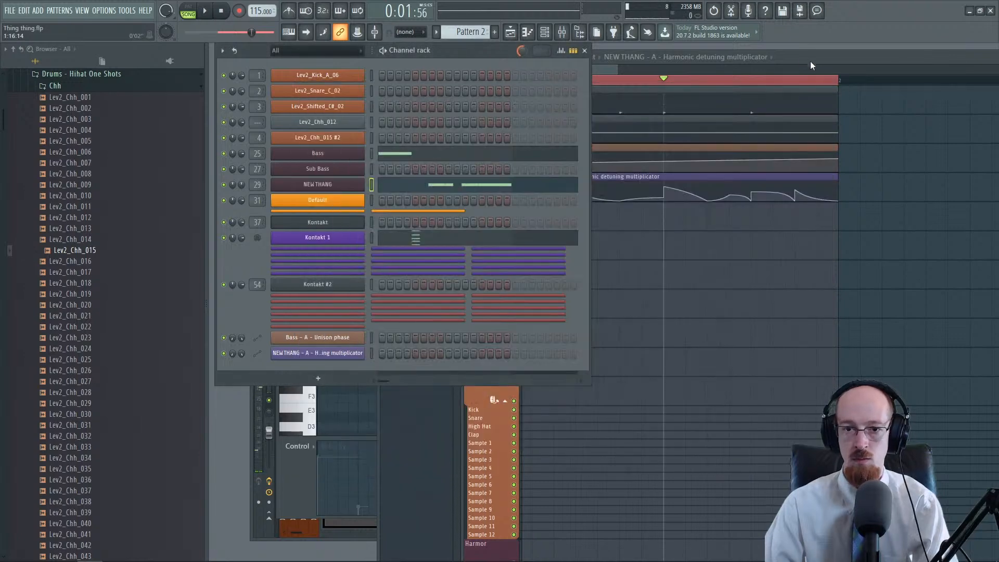
Step: Load the OTT multiband compressor onto the Harmor #2 mixer track
{"action": "left_click", "coordinate": [563, 33]}
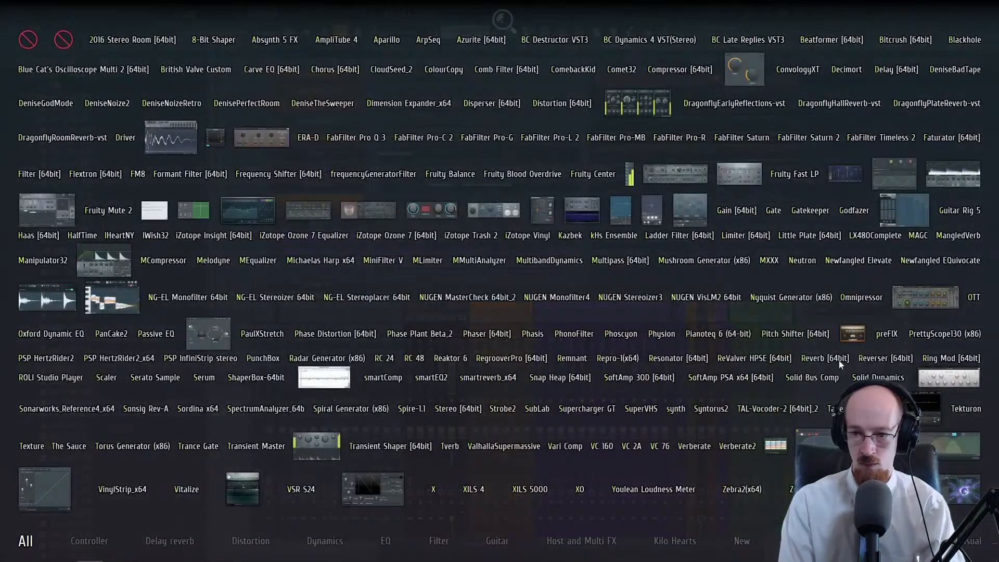
{"action": "type", "text": "ot"}
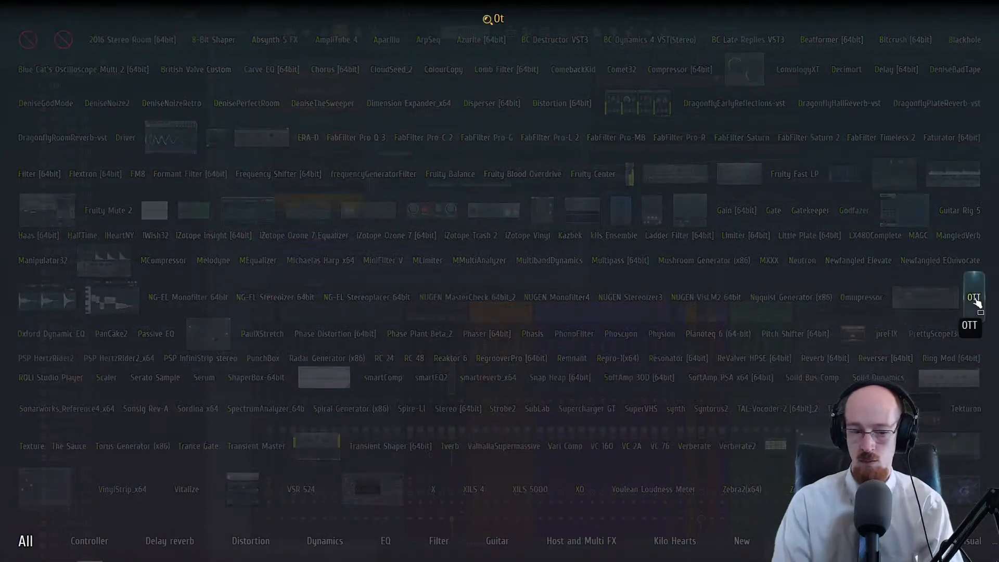
{"action": "left_click", "coordinate": [975, 298]}
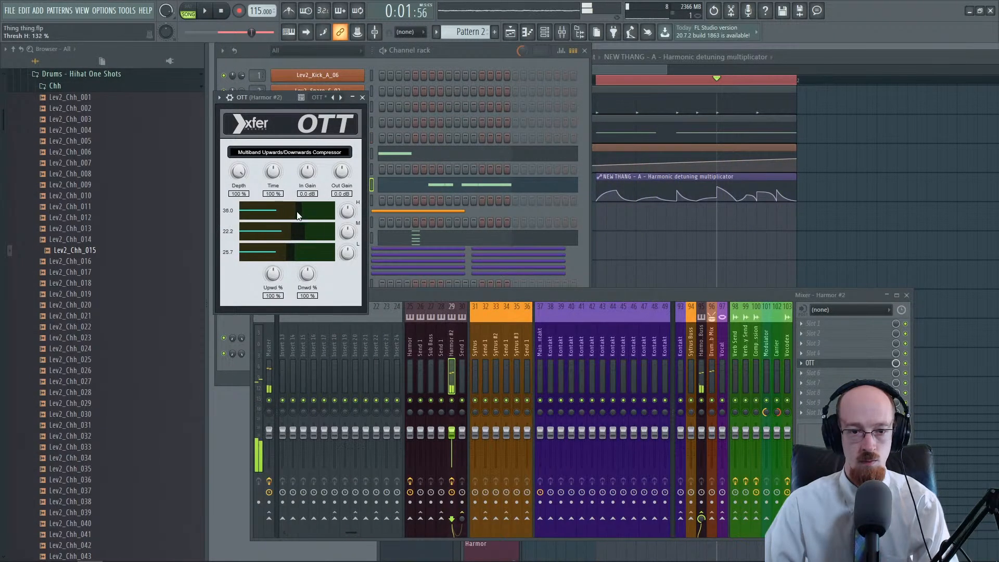
{"action": "left_click", "coordinate": [226, 318]}
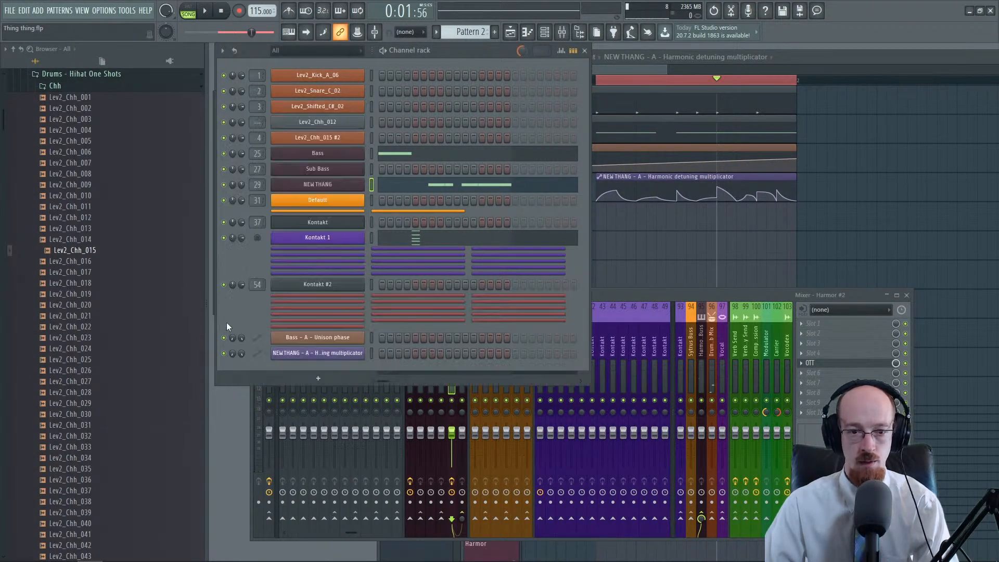
Step: Open NEW THANG's Harmor and switch off its reverb, checking the sound during playback
{"action": "left_click", "coordinate": [315, 202]}
{"action": "left_click", "coordinate": [314, 202]}
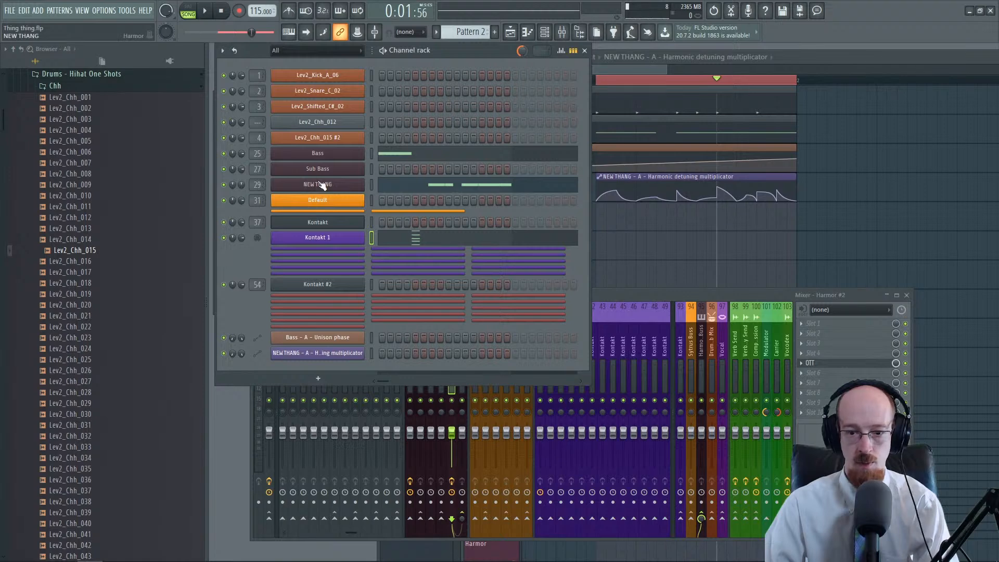
{"action": "left_click", "coordinate": [318, 184]}
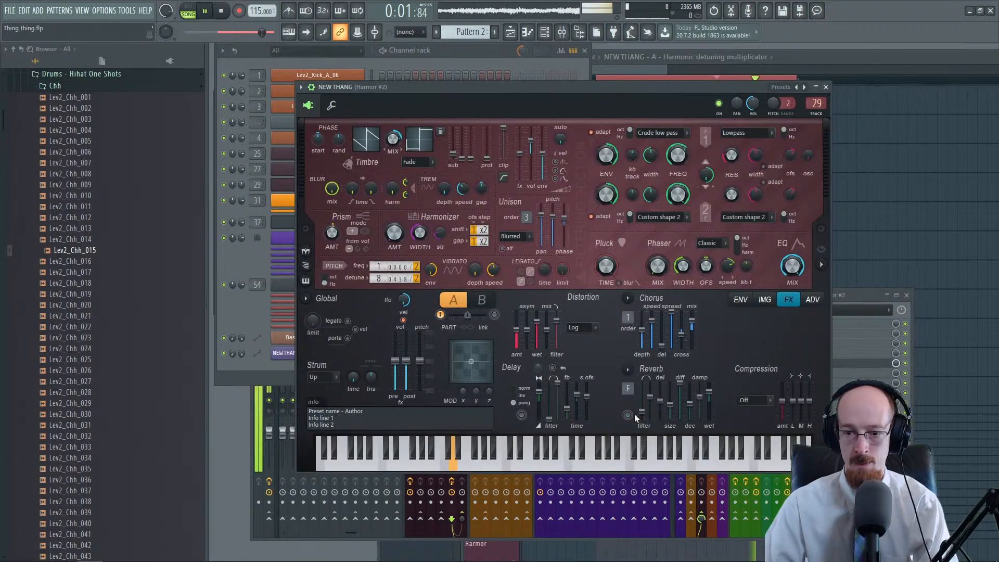
{"action": "key", "text": "space"}
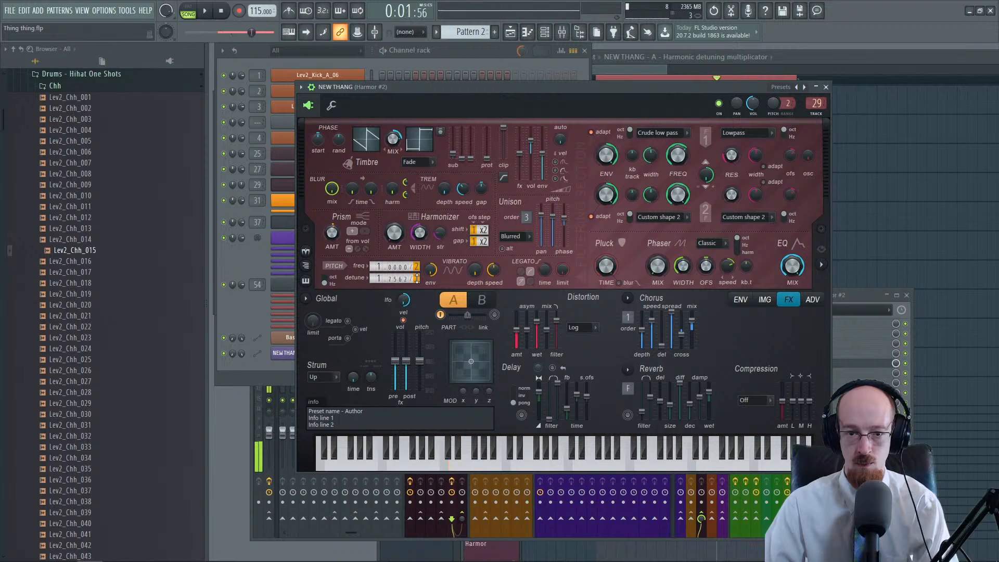
{"action": "key", "text": "space"}
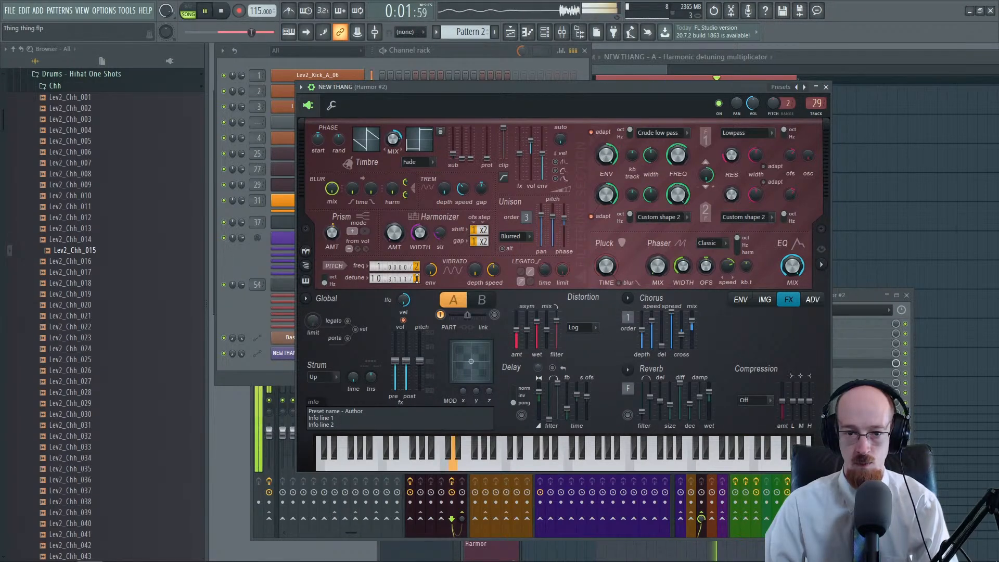
Step: Split NEW THANG's long second D4 note in Pattern 2 into three notes and shorten the middle one
{"action": "left_click", "coordinate": [778, 66]}
{"action": "key", "text": "space"}
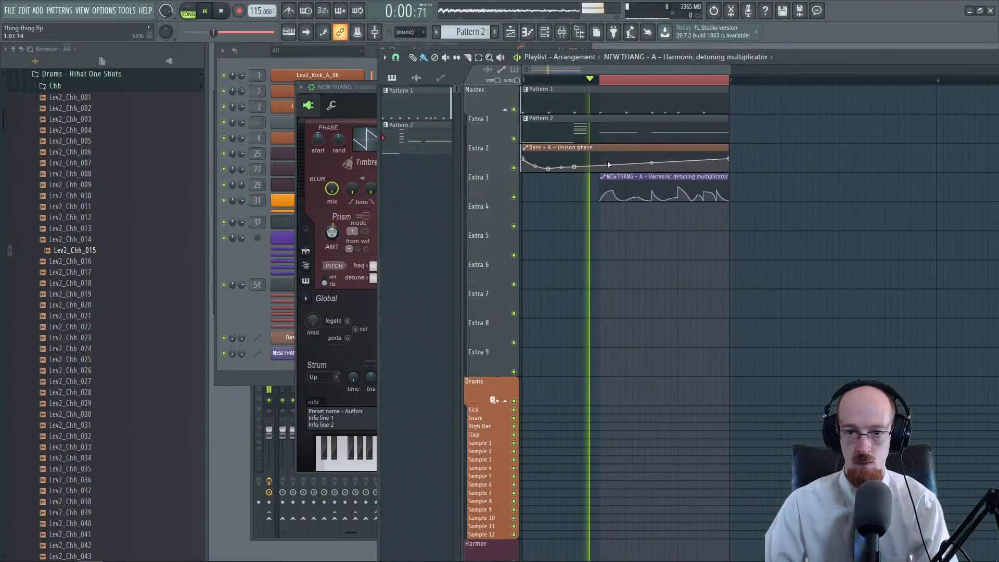
{"action": "key", "text": "space"}
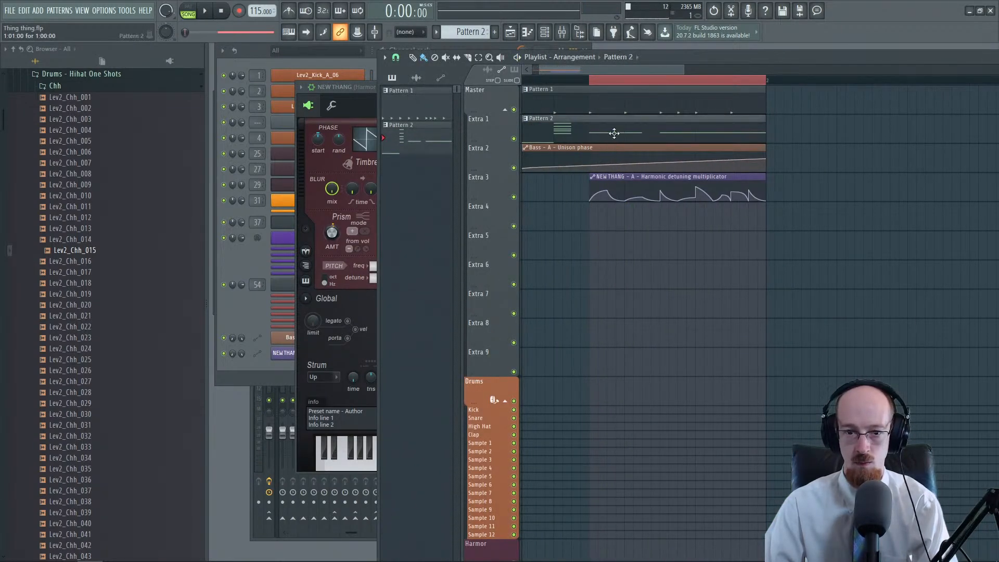
{"action": "double_click", "coordinate": [614, 133]}
{"action": "double_click", "coordinate": [394, 314]}
{"action": "scroll", "coordinate": [396, 312], "scroll_direction": "up", "scroll_amount": 2}
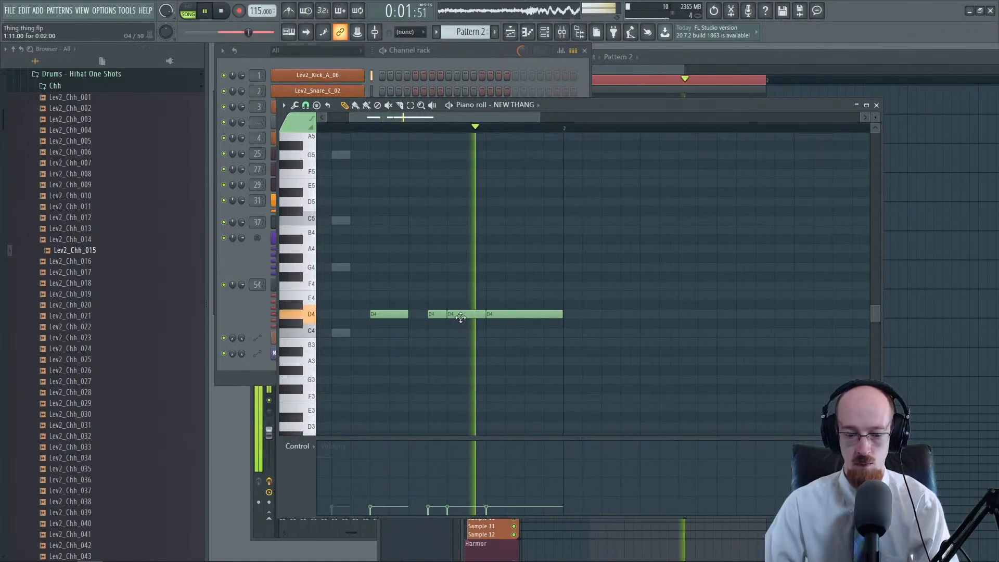
{"action": "key", "text": "space"}
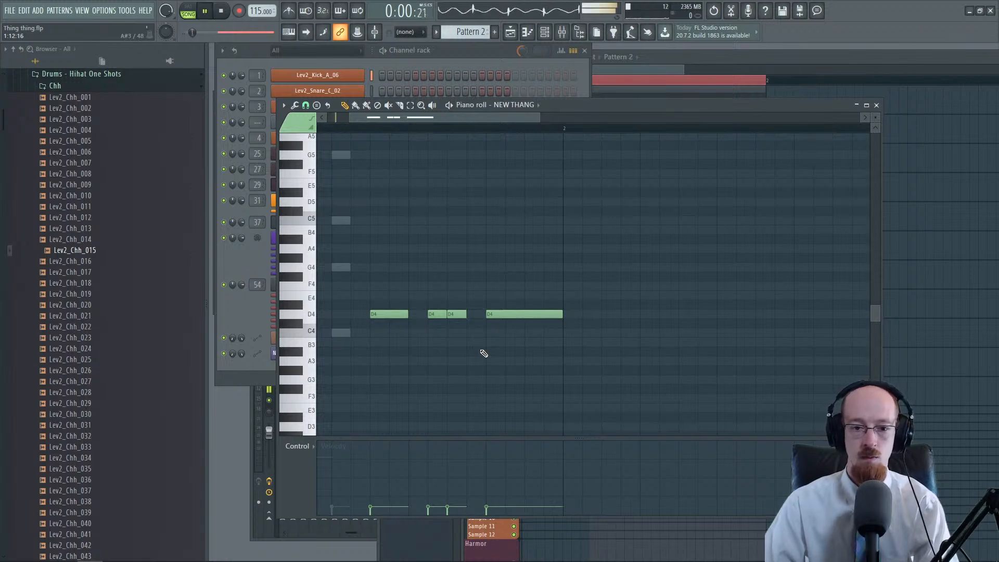
{"action": "key", "text": "space"}
Step: Raise the first three NEW THANG notes by an octave to D5 and play the section
{"action": "left_click_drag", "start_coordinate": [388, 316], "coordinate": [475, 314]}
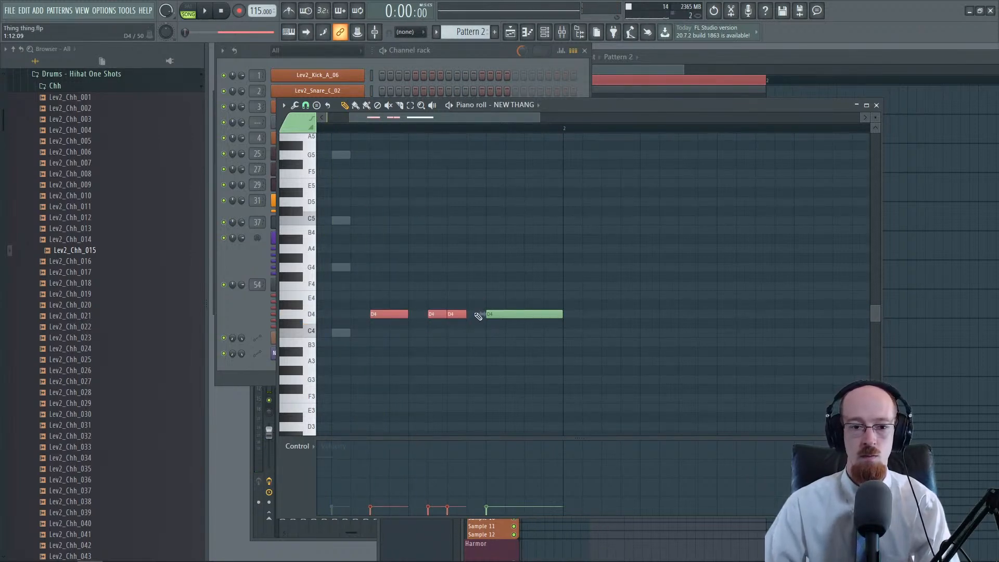
{"action": "key", "text": "ctrl+Up"}
{"action": "key", "text": "space"}
{"action": "scroll", "coordinate": [520, 270], "scroll_direction": "up", "scroll_amount": 1}
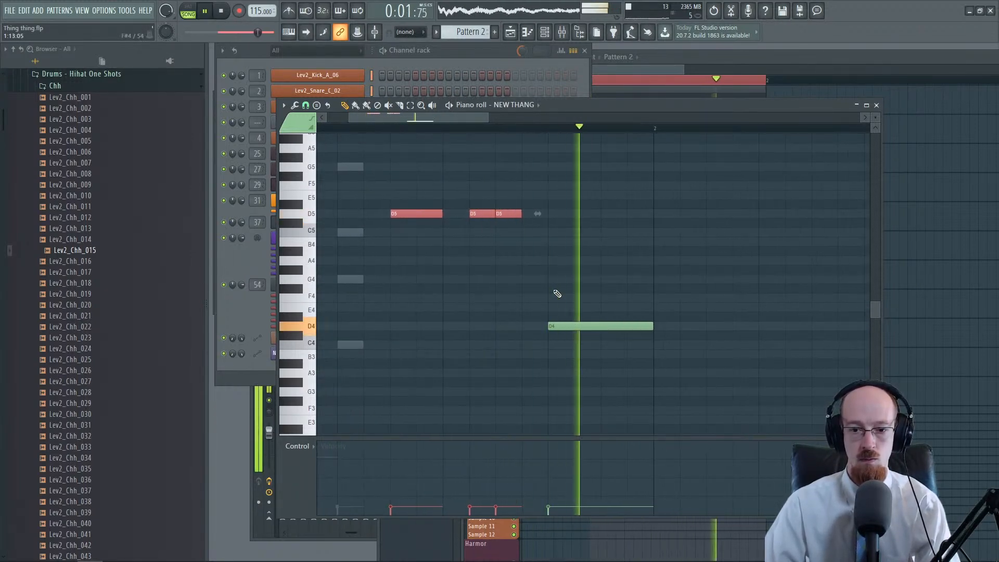
{"action": "key", "text": "space"}
Step: Split the last D4 note into two equal notes and raise both to C5
{"action": "left_click_drag", "start_coordinate": [596, 318], "coordinate": [573, 235]}
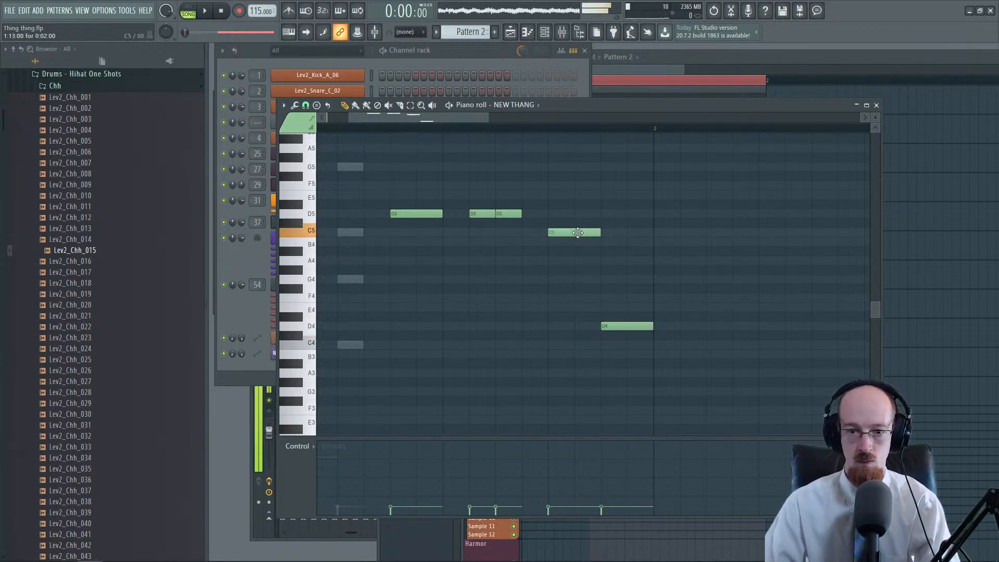
{"action": "key", "text": "space"}
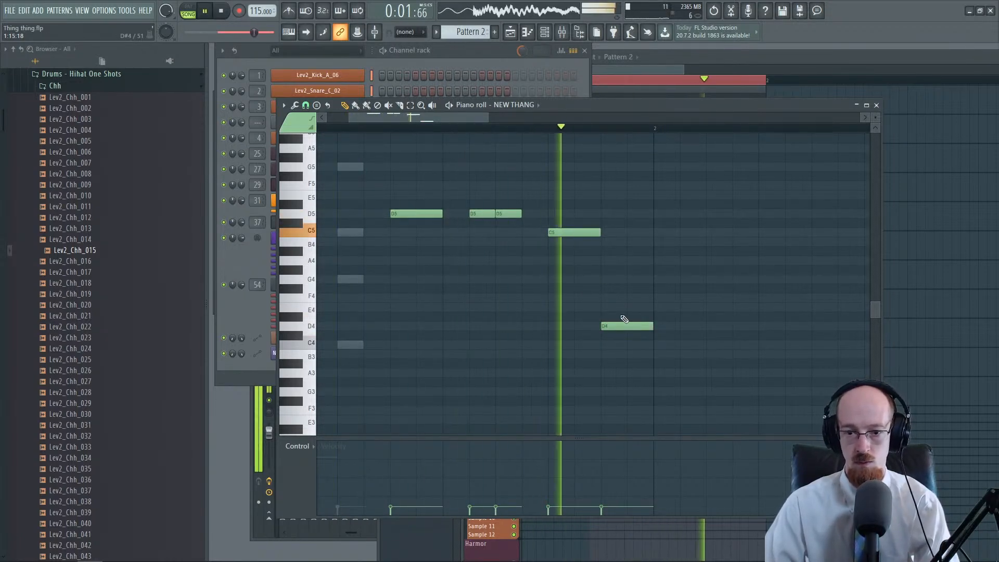
{"action": "left_click_drag", "start_coordinate": [627, 326], "coordinate": [632, 230]}
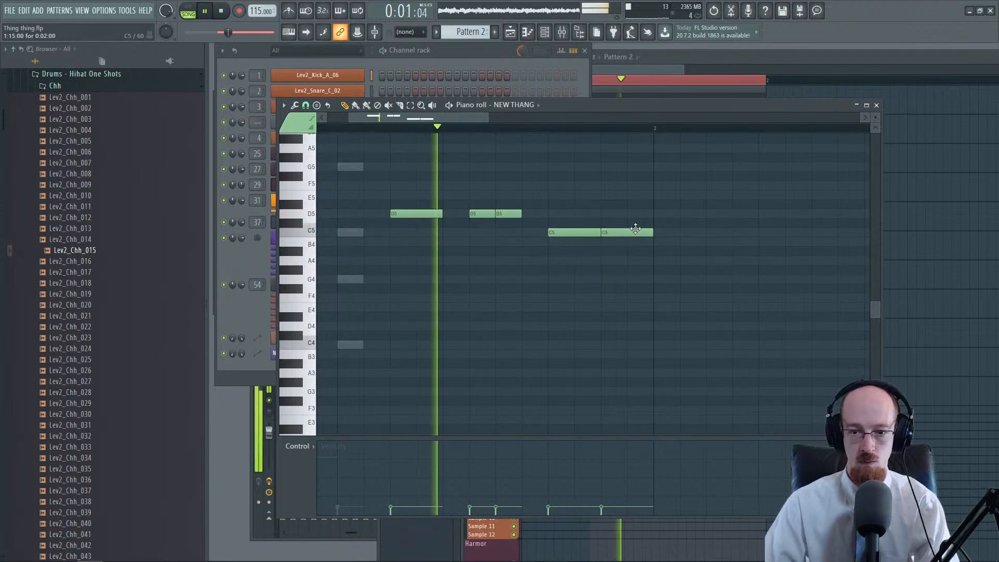
{"action": "key", "text": "space"}
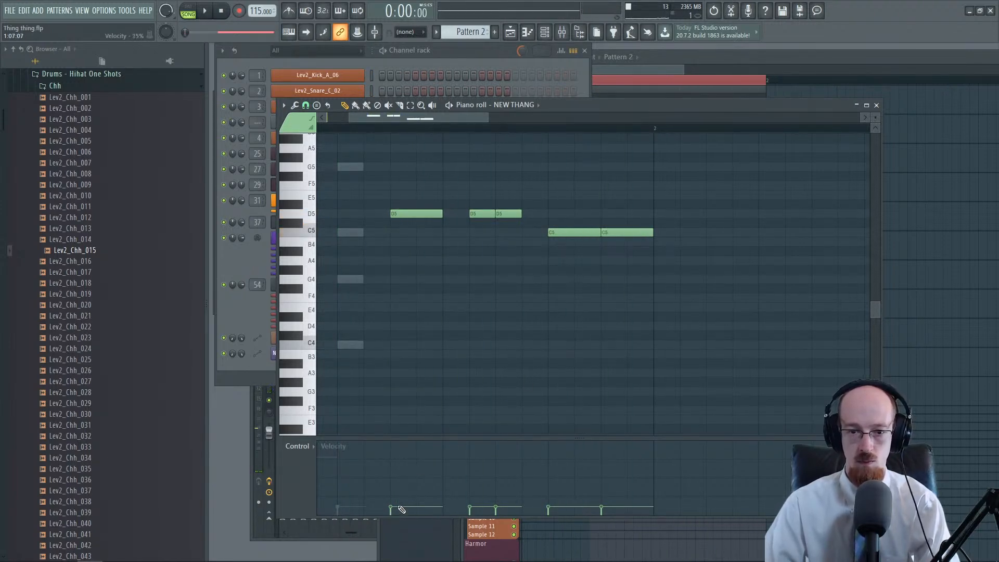
Step: Move the first NEW THANG note up to G5 and listen to the revised melody
{"action": "left_click_drag", "start_coordinate": [428, 266], "coordinate": [459, 343]}
{"action": "left_click_drag", "start_coordinate": [439, 290], "coordinate": [438, 244]}
{"action": "key", "text": "space"}
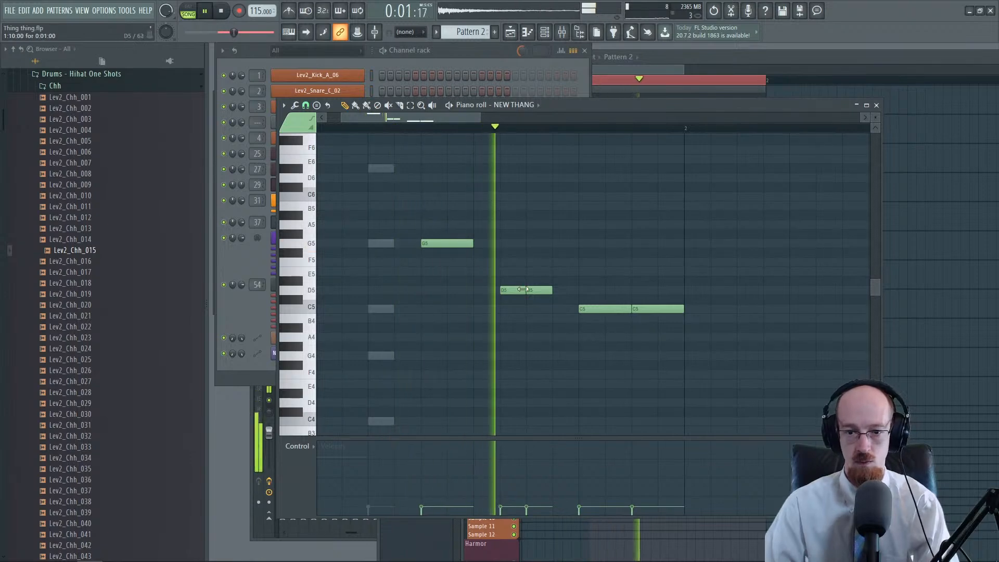
{"action": "key", "text": "space"}
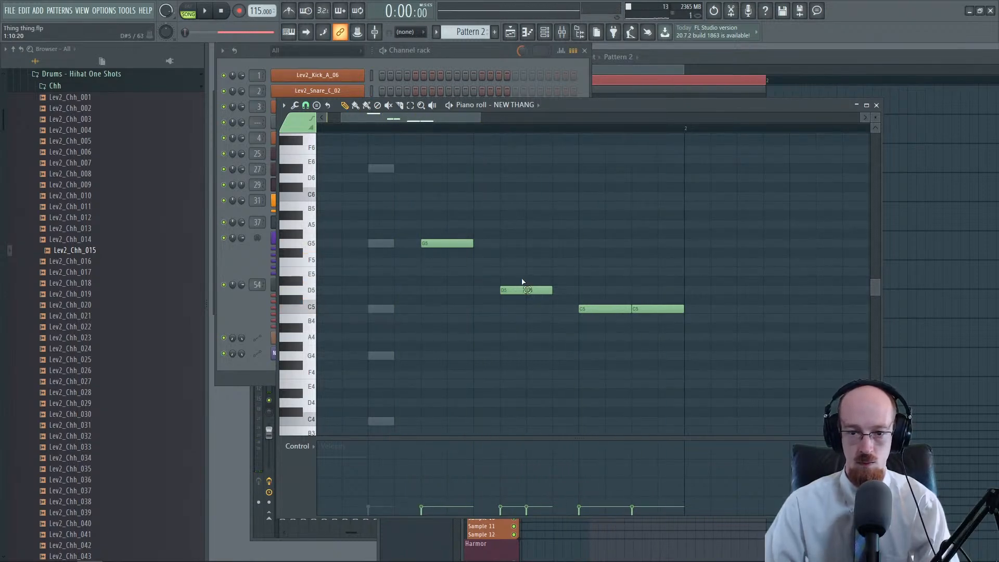
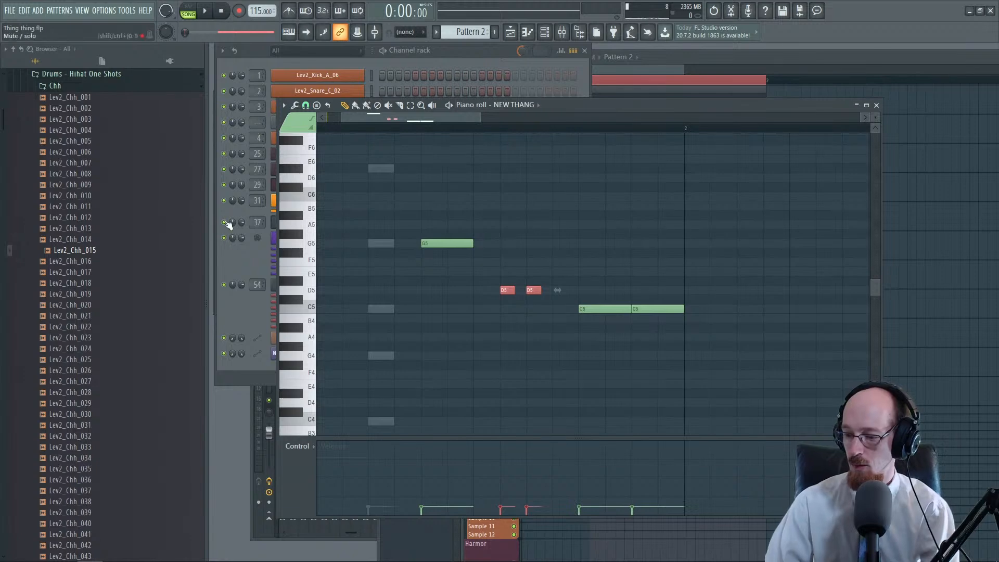
Step: Open NEW THANG's Harmor and play the section repeatedly to check how the automated detune follows the new notes
{"action": "mouse_move", "coordinate": [744, 560]}
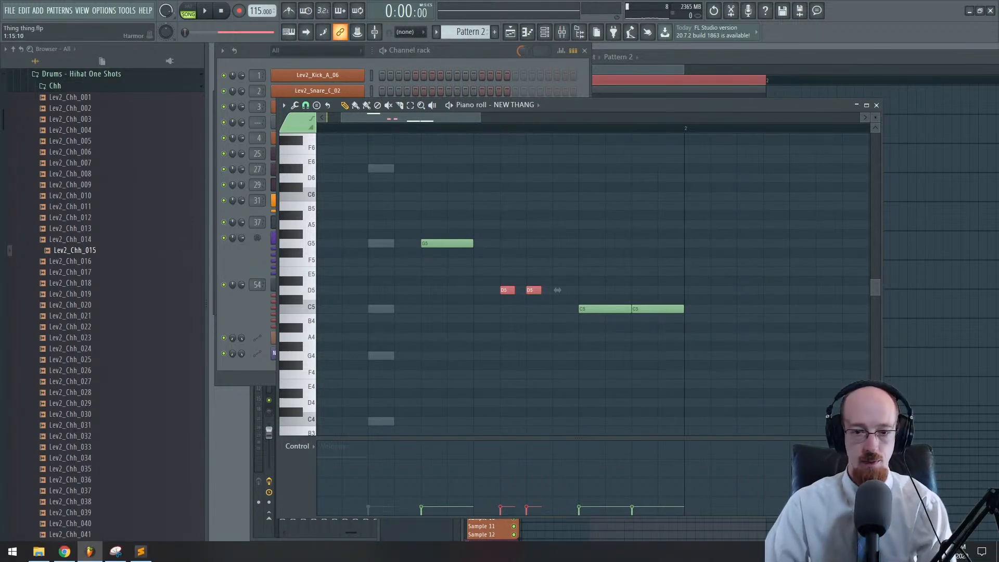
{"action": "left_click_drag", "start_coordinate": [651, 107], "coordinate": [646, 121]}
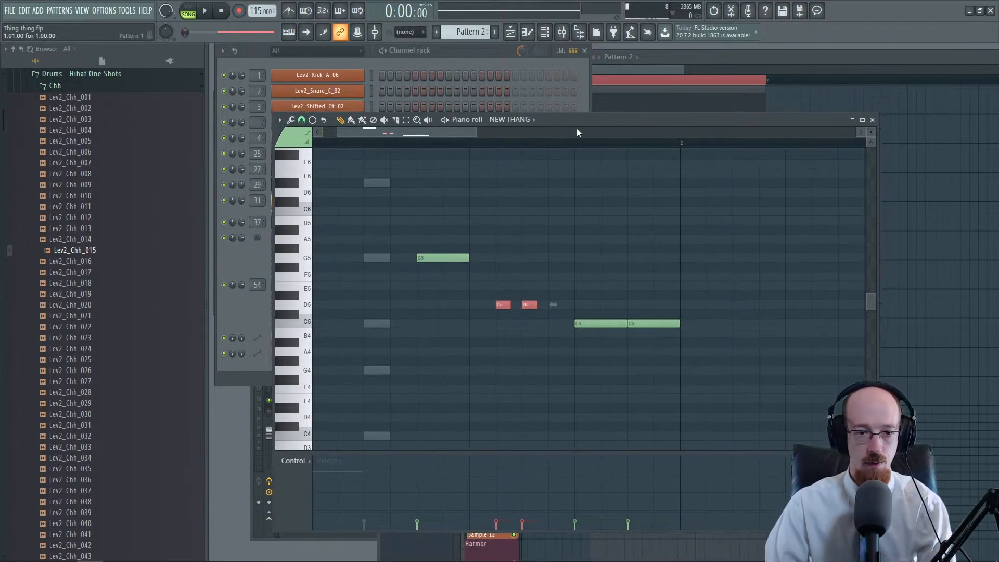
{"action": "left_click", "coordinate": [249, 276]}
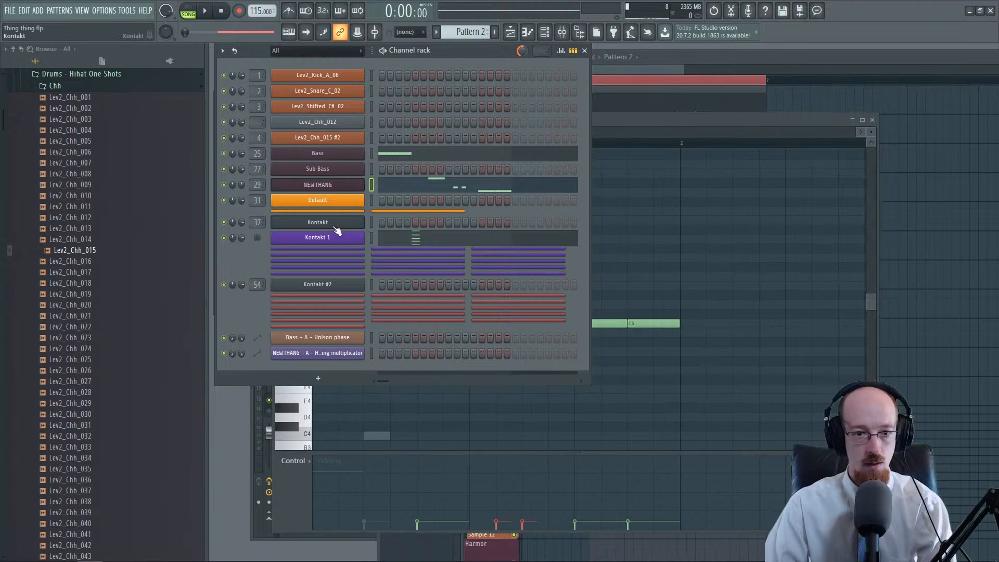
{"action": "left_click", "coordinate": [347, 188]}
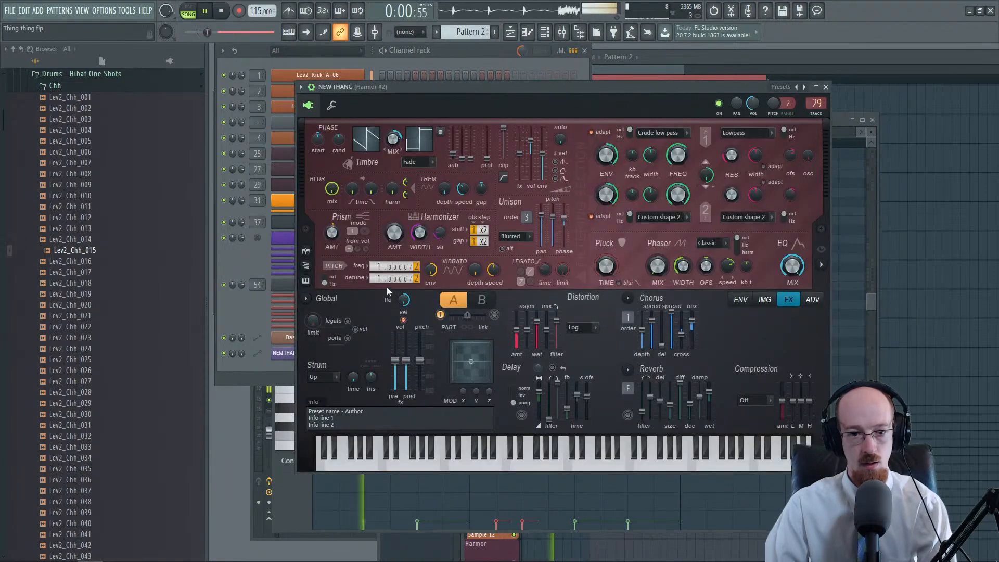
{"action": "key", "text": "space"}
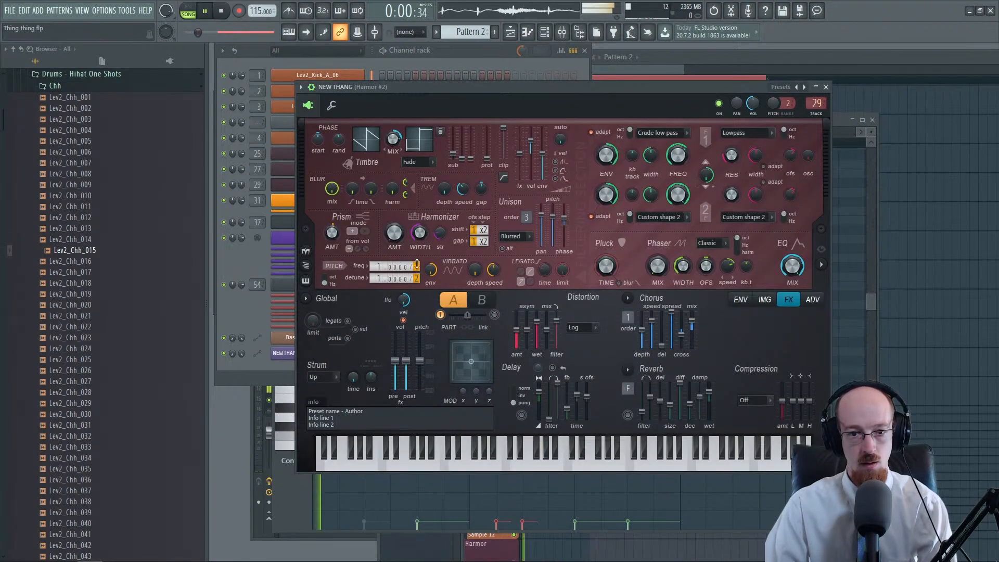
{"action": "key", "text": "space"}
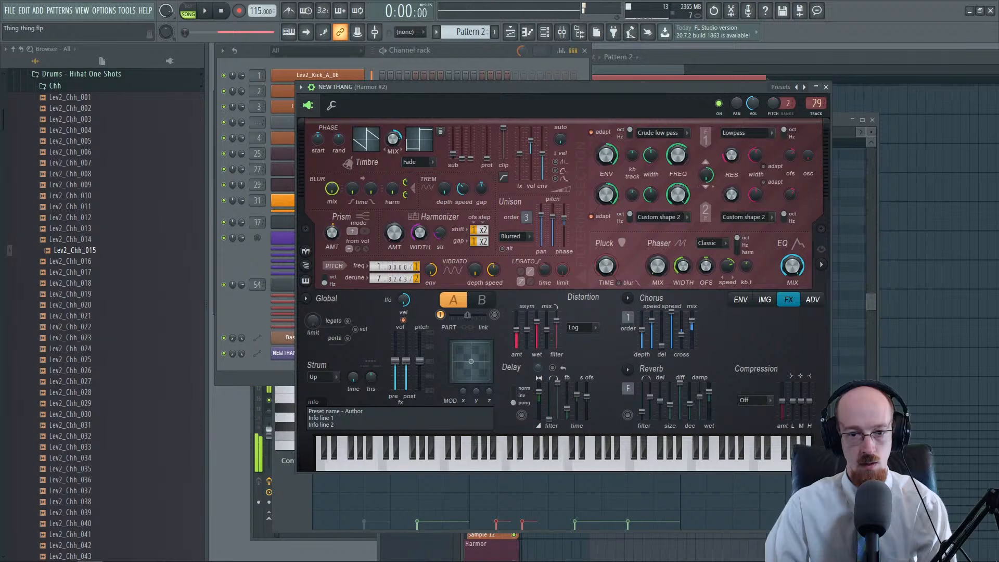
{"action": "key", "text": "space"}
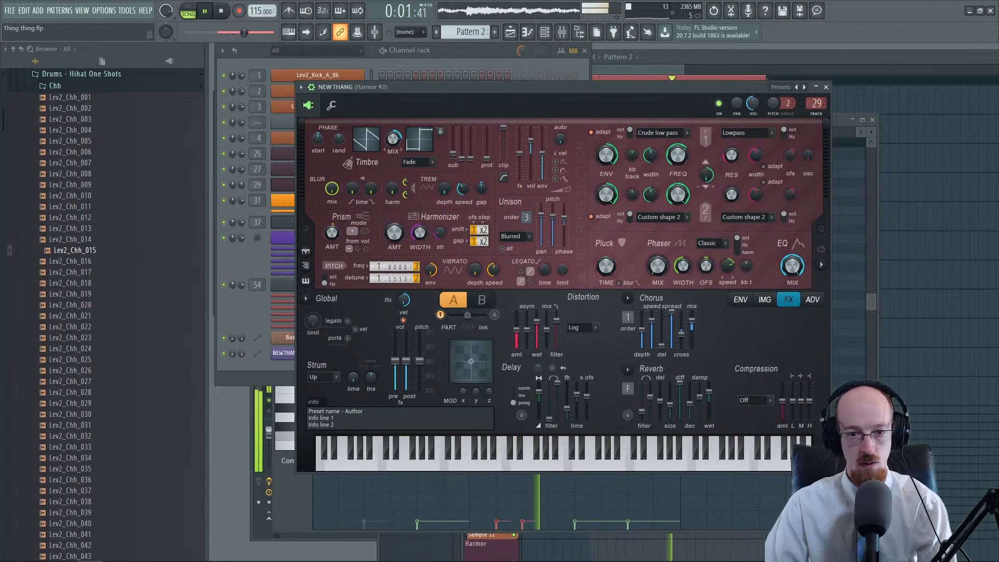
{"action": "key", "text": "space"}
{"action": "key", "text": "space"}
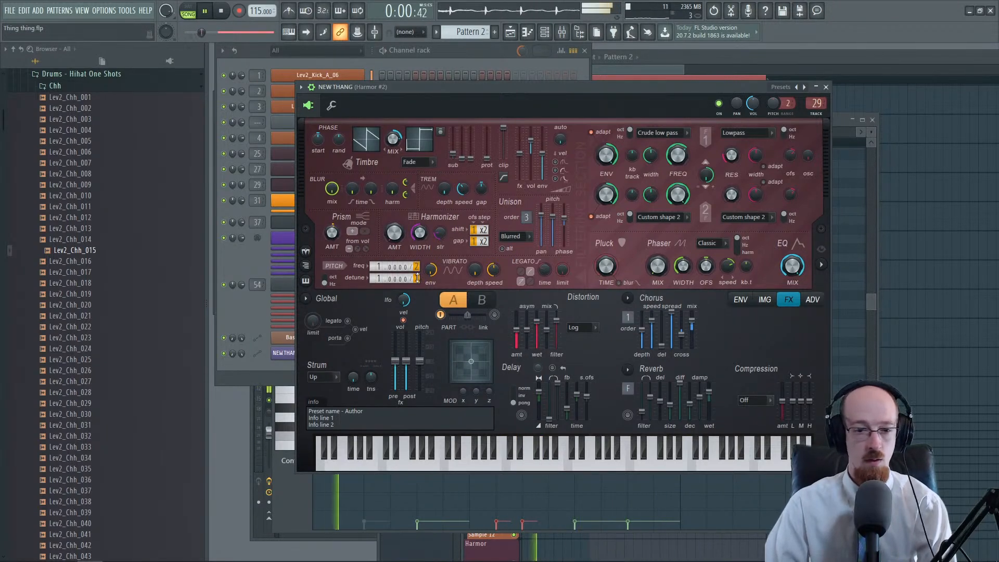
{"action": "key", "text": "space"}
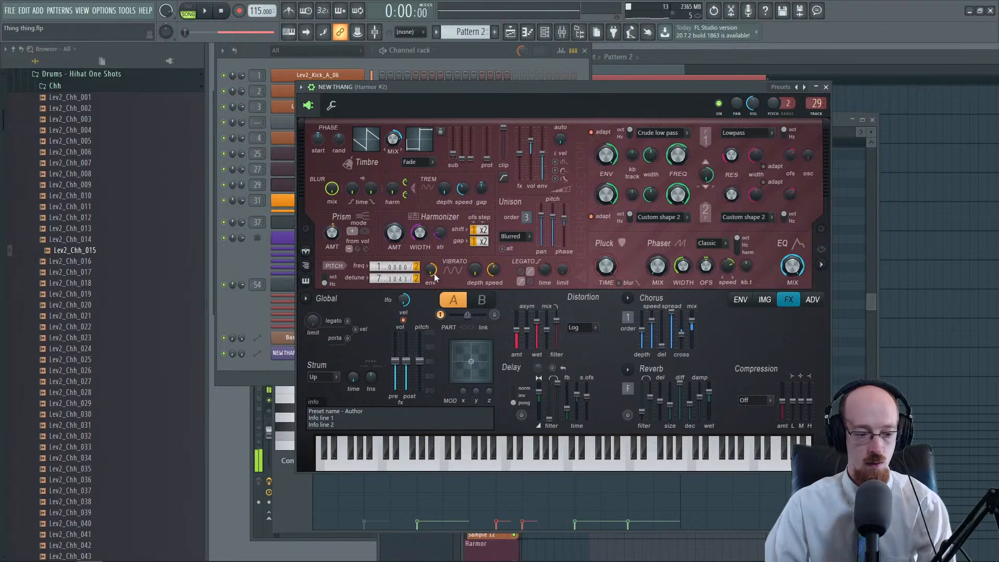
Step: Bring up the playlist, audition the section and enlarge the Extra 3 track holding NEW THANG's harmonic detuning automation
{"action": "left_click", "coordinate": [787, 49]}
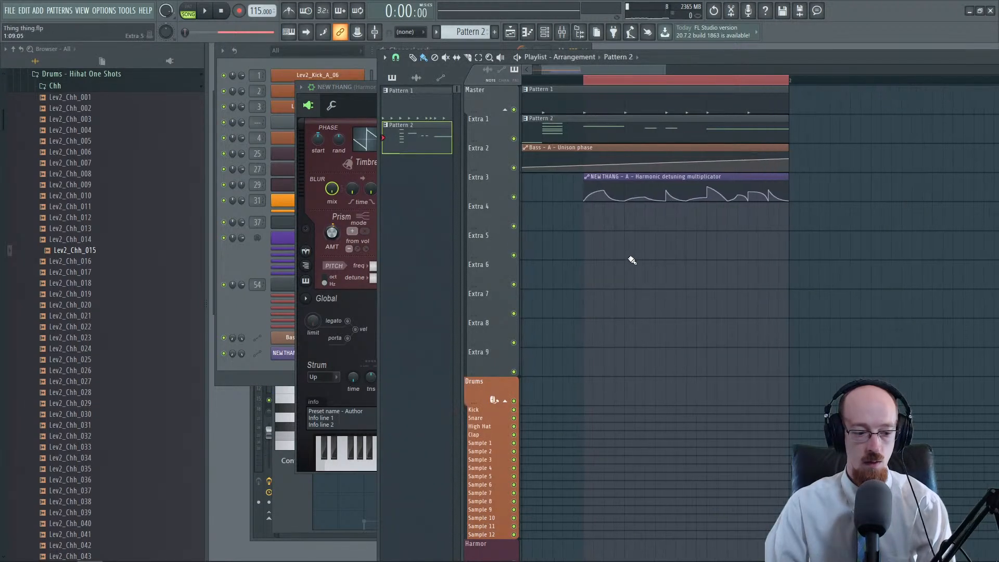
{"action": "scroll", "coordinate": [632, 260], "scroll_direction": "up", "scroll_amount": 4}
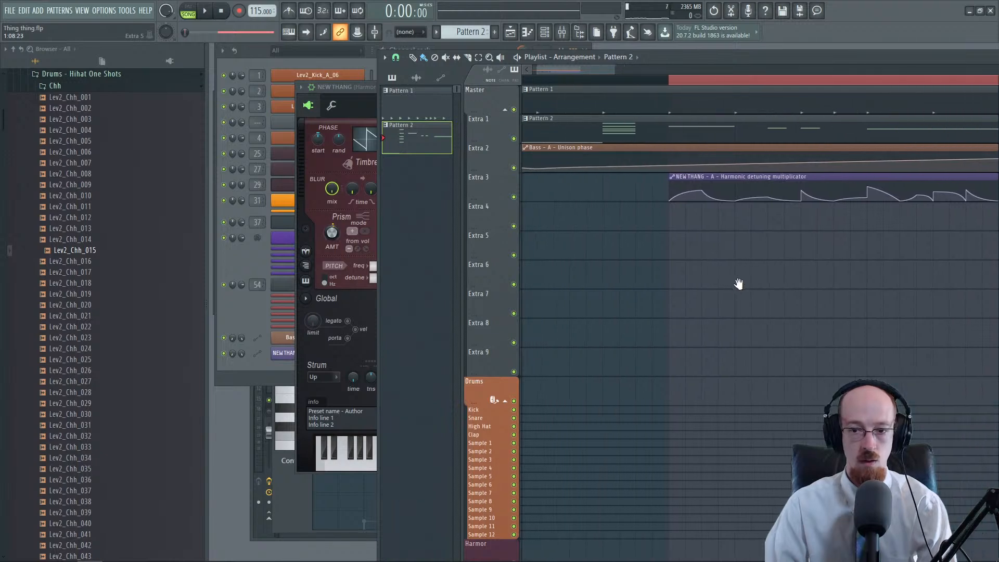
{"action": "scroll", "coordinate": [718, 260], "scroll_direction": "down", "scroll_amount": 2}
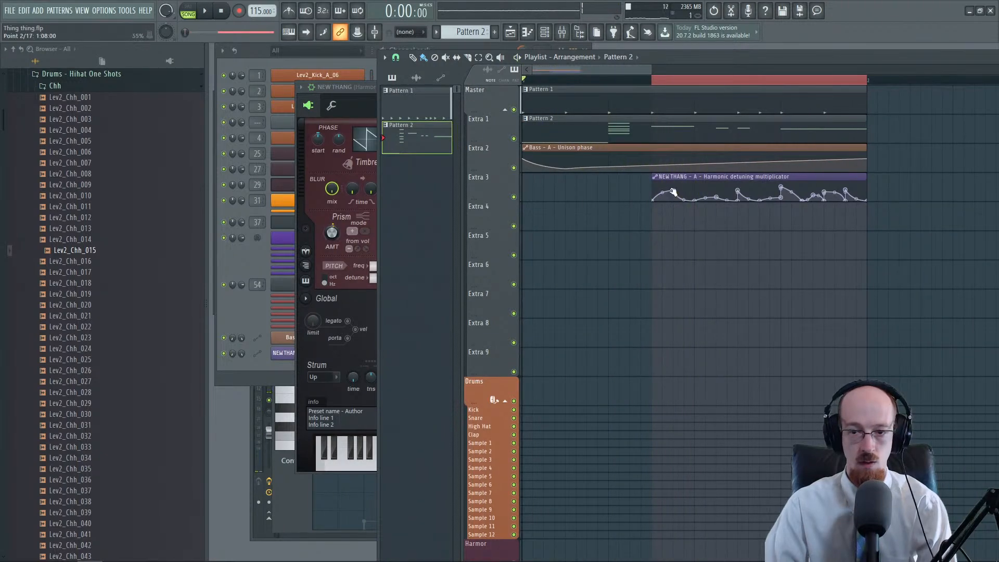
{"action": "key", "text": "space"}
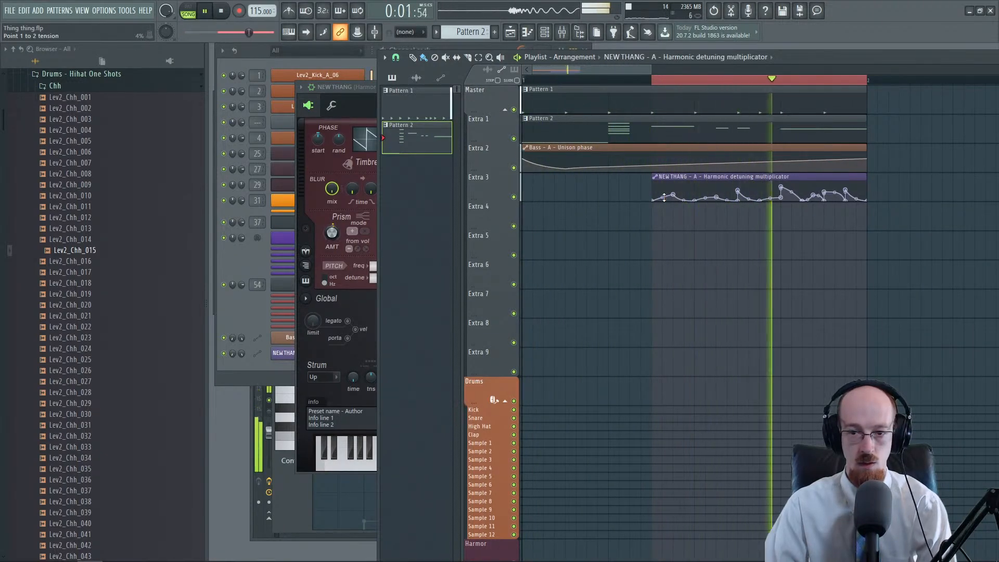
{"action": "key", "text": "space"}
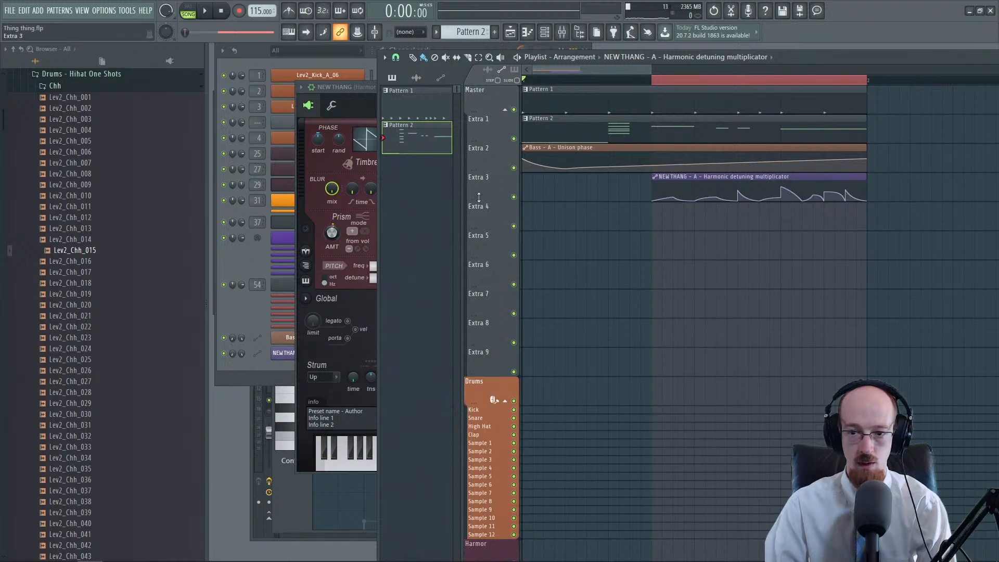
{"action": "left_click_drag", "start_coordinate": [479, 196], "coordinate": [576, 484]}
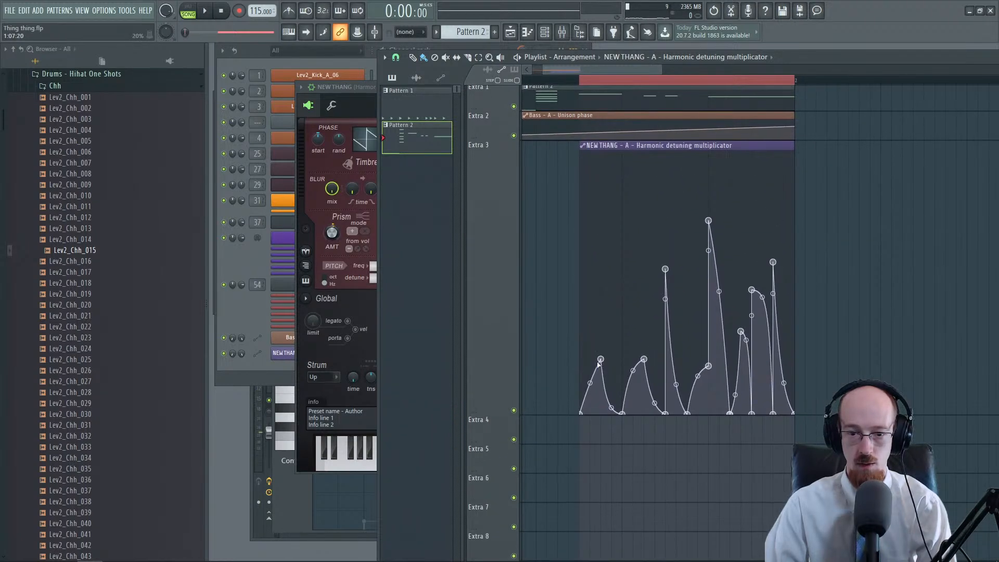
Step: Lower the first detuning peak, move it to the clip's start and bend the following curve into a low plateau while playing
{"action": "key", "text": "space"}
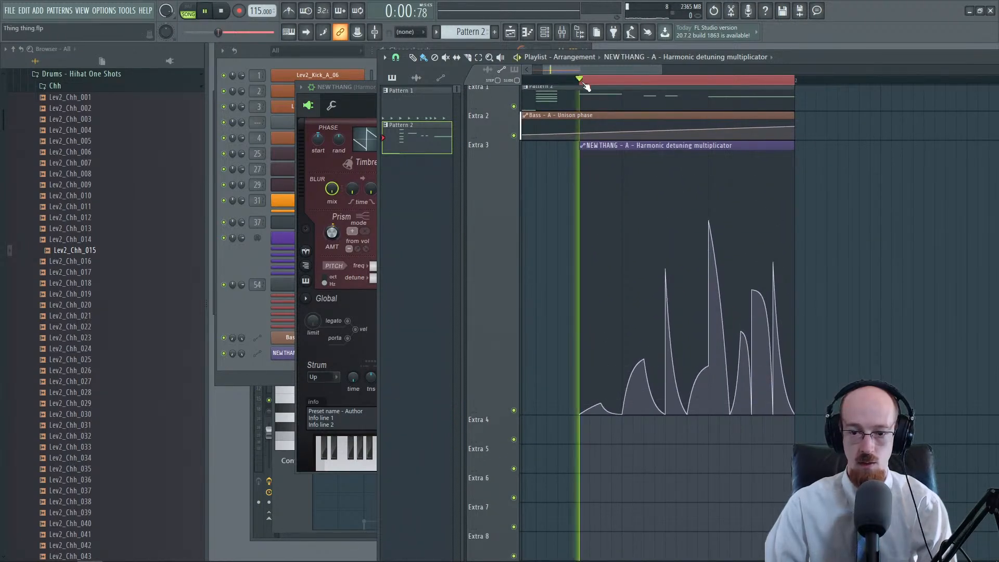
{"action": "key", "text": "space"}
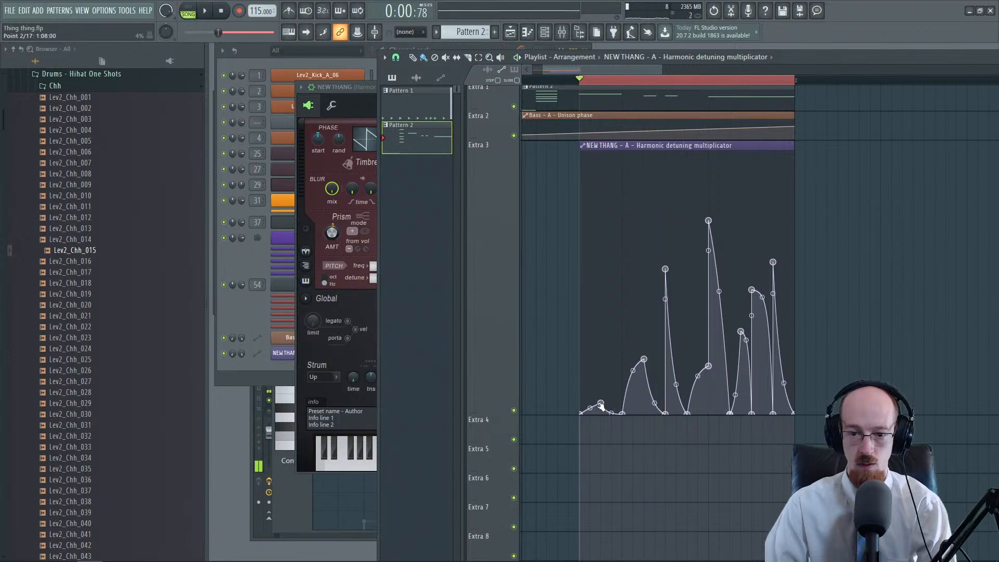
{"action": "key", "text": "space"}
{"action": "left_click_drag", "start_coordinate": [602, 410], "coordinate": [582, 391]}
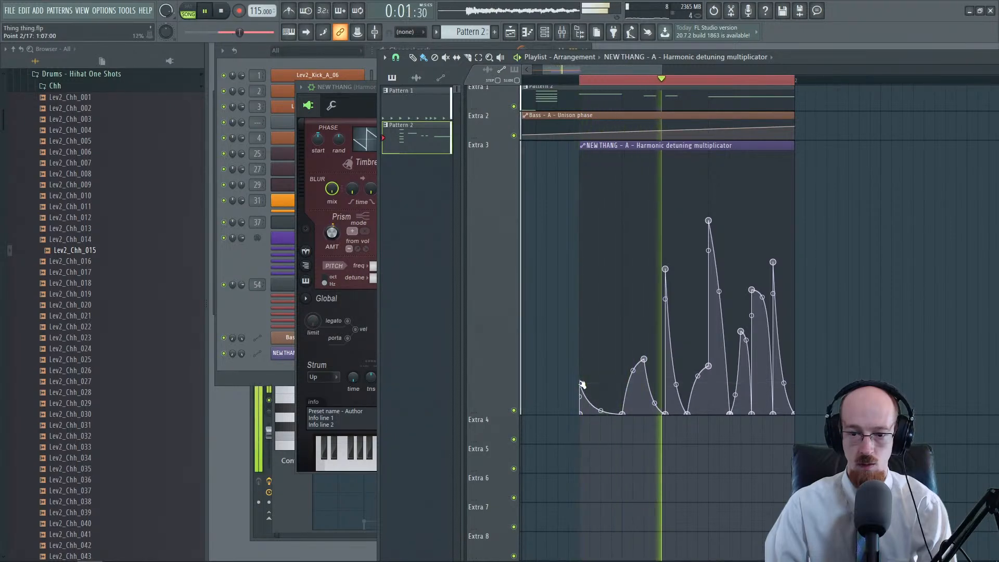
{"action": "scroll", "coordinate": [581, 390], "scroll_direction": "up", "scroll_amount": 4}
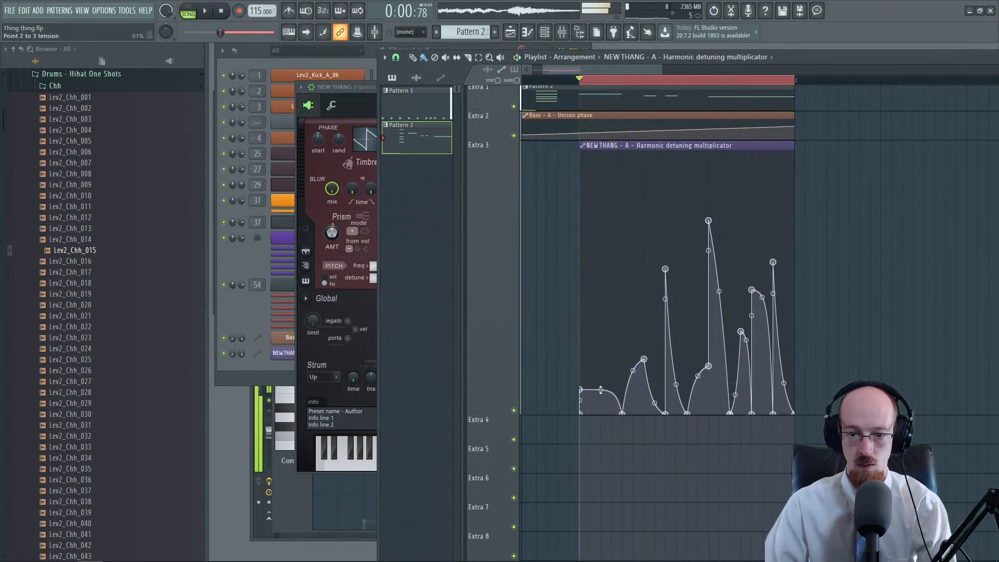
{"action": "key", "text": "space"}
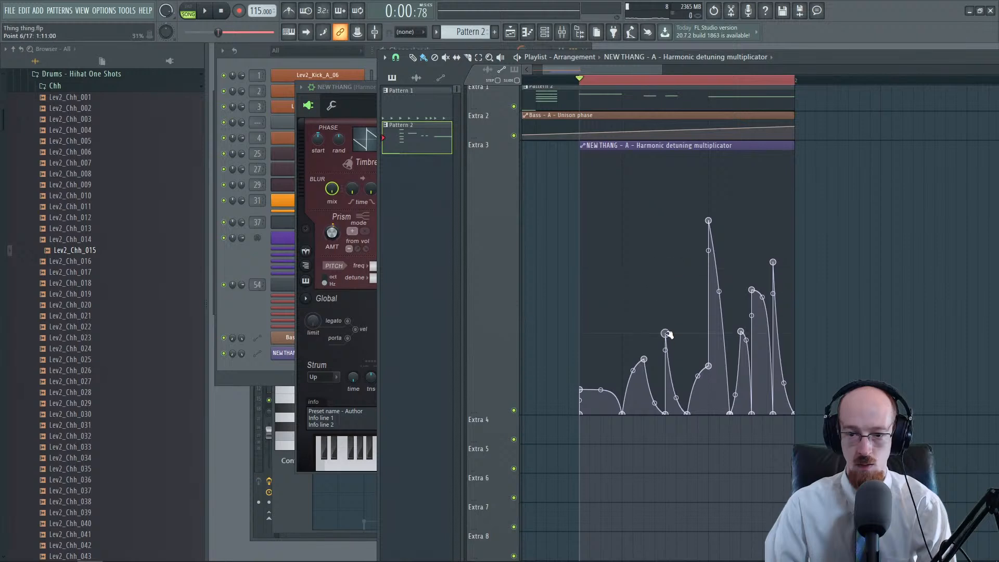
Step: Flatten the third detuning peak to the second's height, drop the fourth near zero and lower the next two while playing
{"action": "key", "text": "space"}
{"action": "left_click_drag", "start_coordinate": [675, 399], "coordinate": [666, 360]}
{"action": "left_click_drag", "start_coordinate": [708, 221], "coordinate": [709, 406]}
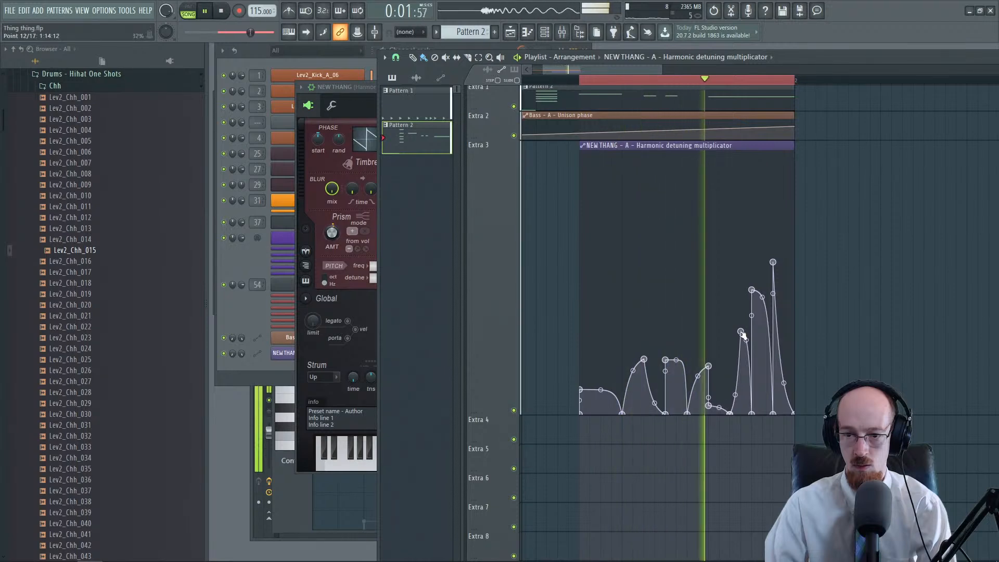
{"action": "left_click_drag", "start_coordinate": [740, 331], "coordinate": [740, 372]}
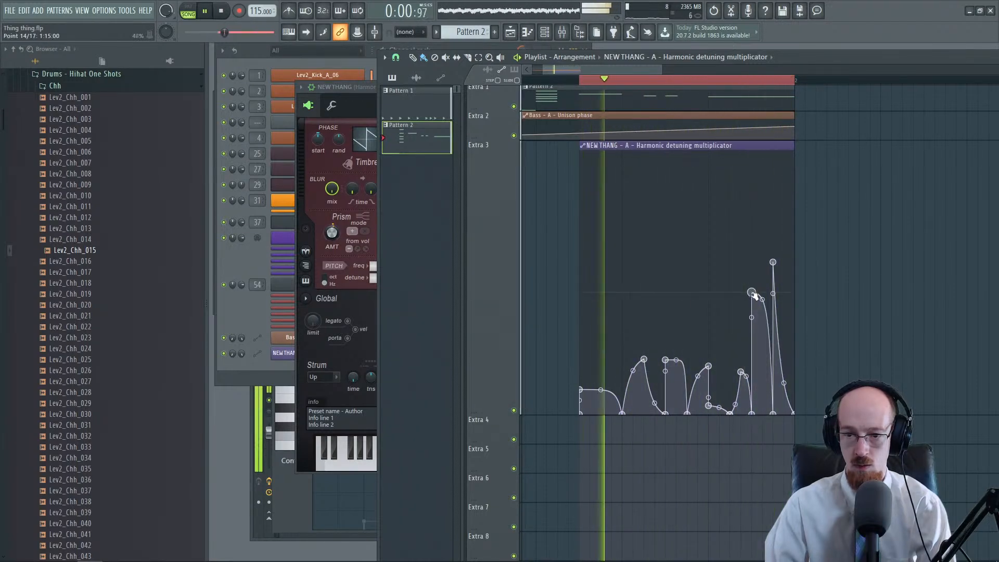
{"action": "left_click_drag", "start_coordinate": [751, 290], "coordinate": [752, 331]}
{"action": "key", "text": "space"}
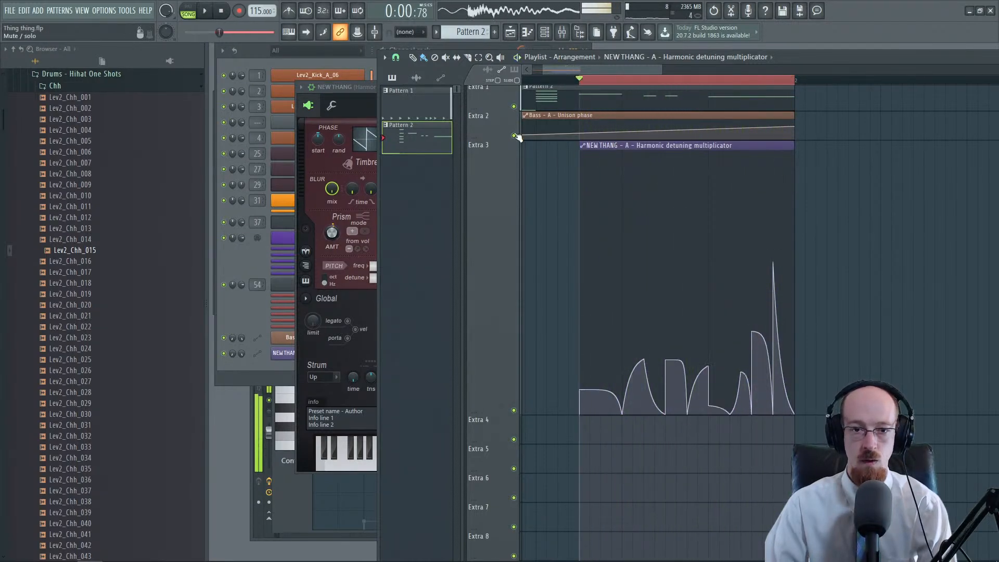
Step: Close NEW THANG's Harmor and open OTT from the Harmor #2 mixer track
{"action": "left_click", "coordinate": [363, 105]}
{"action": "left_click", "coordinate": [826, 87]}
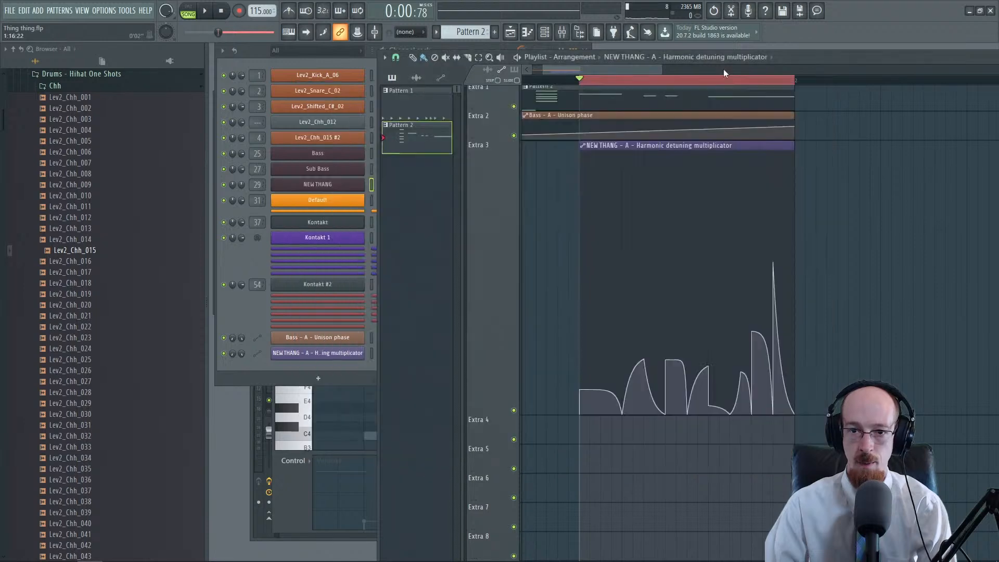
{"action": "left_click", "coordinate": [562, 33]}
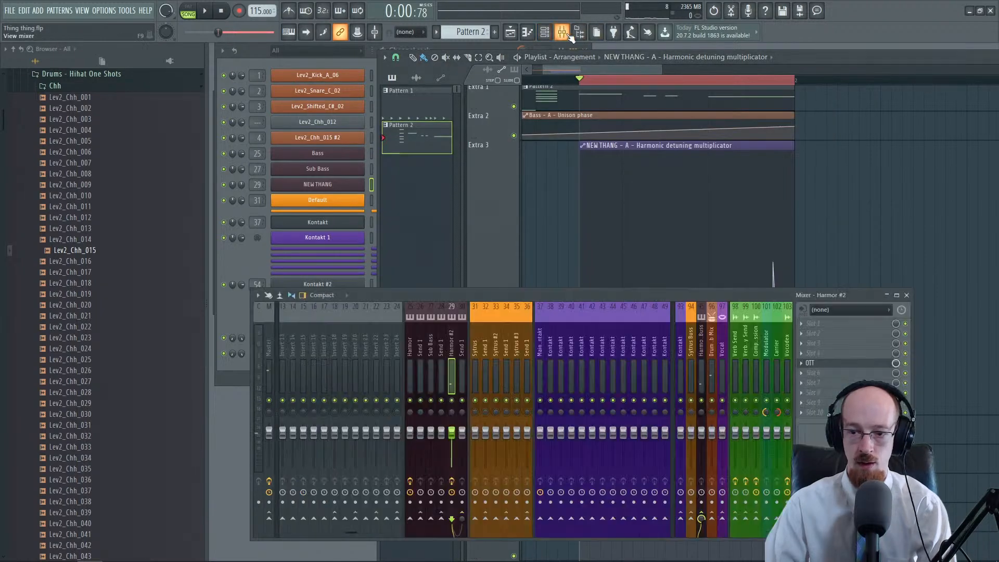
{"action": "left_click", "coordinate": [862, 365]}
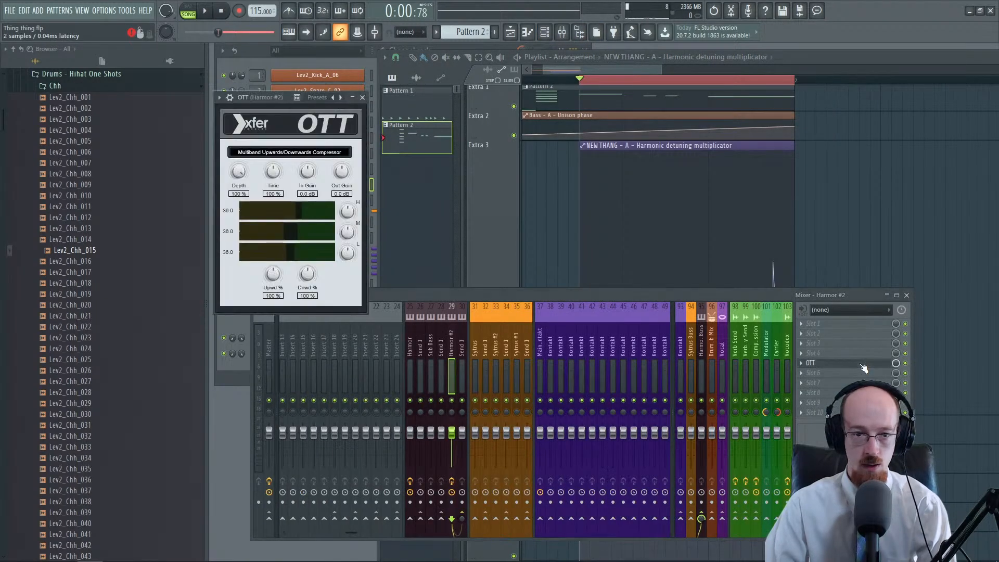
Step: Adjust OTT's thresholds during playback, with mid at about 121% and low at about 71%, and close it
{"action": "key", "text": "space"}
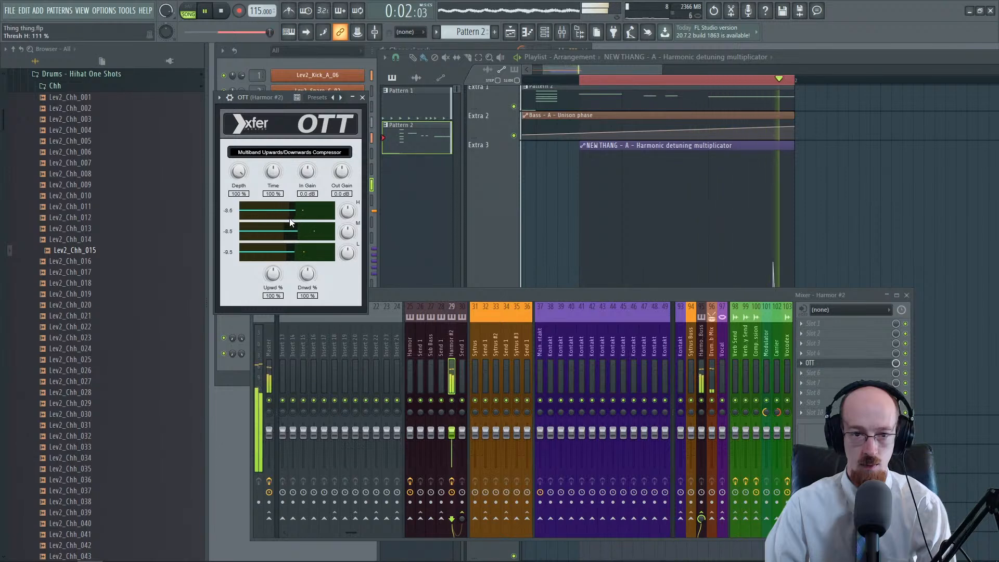
{"action": "mouse_move", "coordinate": [295, 225]}
{"action": "left_mouse_down"}
{"action": "mouse_move", "coordinate": [303, 224]}
{"action": "mouse_move", "coordinate": [290, 213]}
{"action": "left_mouse_up"}
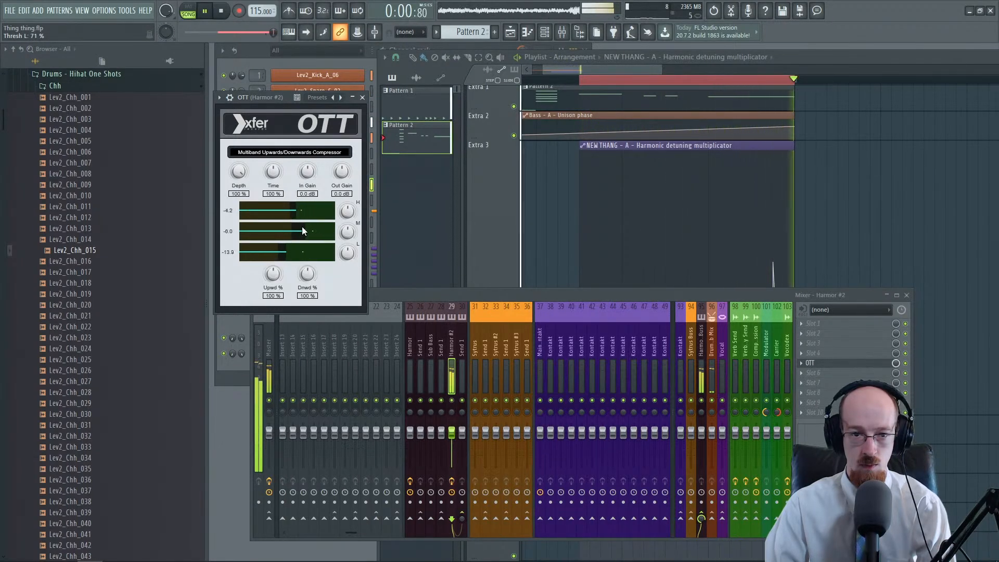
{"action": "left_click_drag", "start_coordinate": [297, 215], "coordinate": [283, 252]}
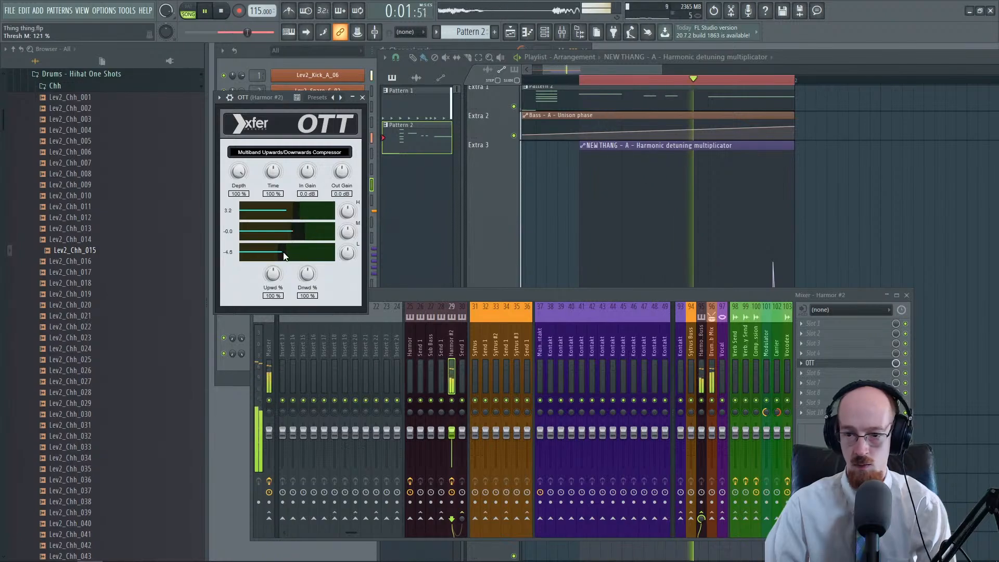
{"action": "left_click", "coordinate": [851, 364]}
Step: Add Fruity Parametric EQ 2 after OTT on Harmor #2 and cut the low end with band 1
{"action": "key", "text": "F8"}
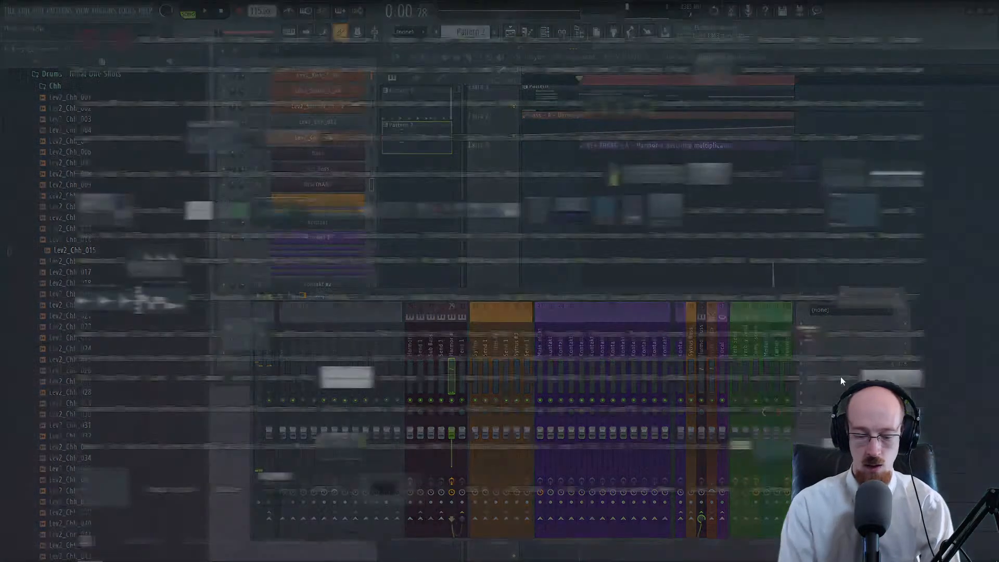
{"action": "type", "text": "Para"}
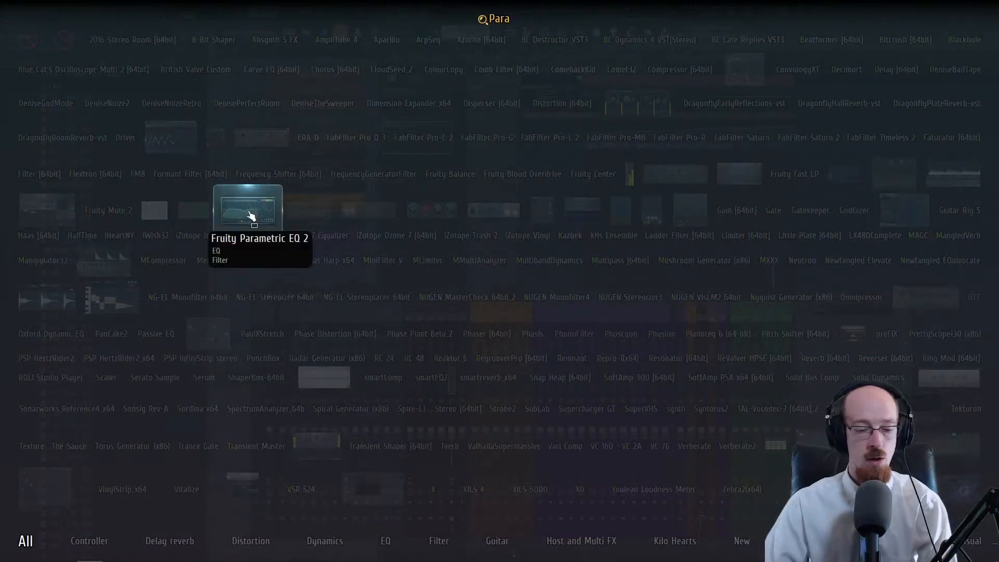
{"action": "key", "text": "Return"}
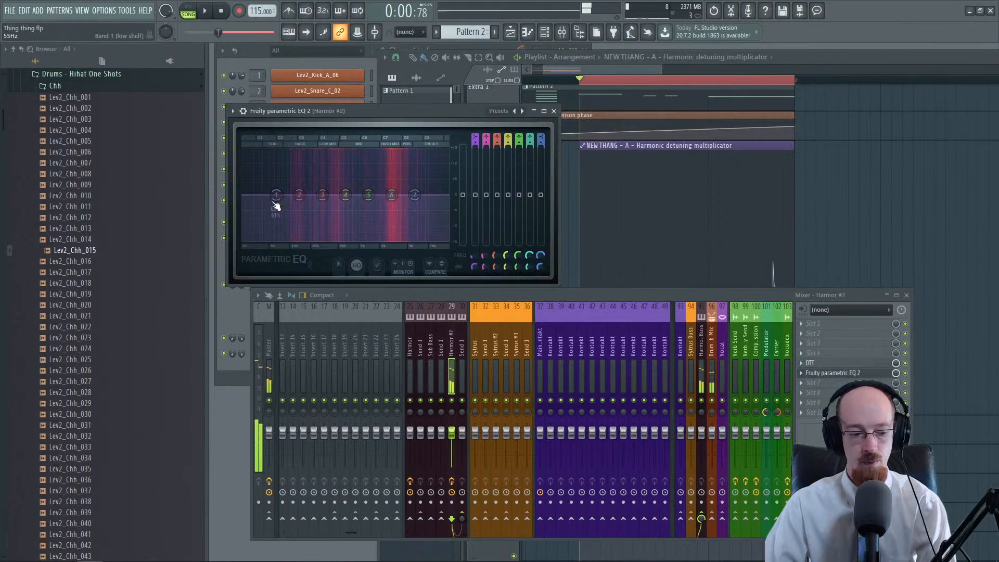
{"action": "left_click_drag", "start_coordinate": [277, 196], "coordinate": [301, 239]}
{"action": "key", "text": "space"}
{"action": "key", "text": "space"}
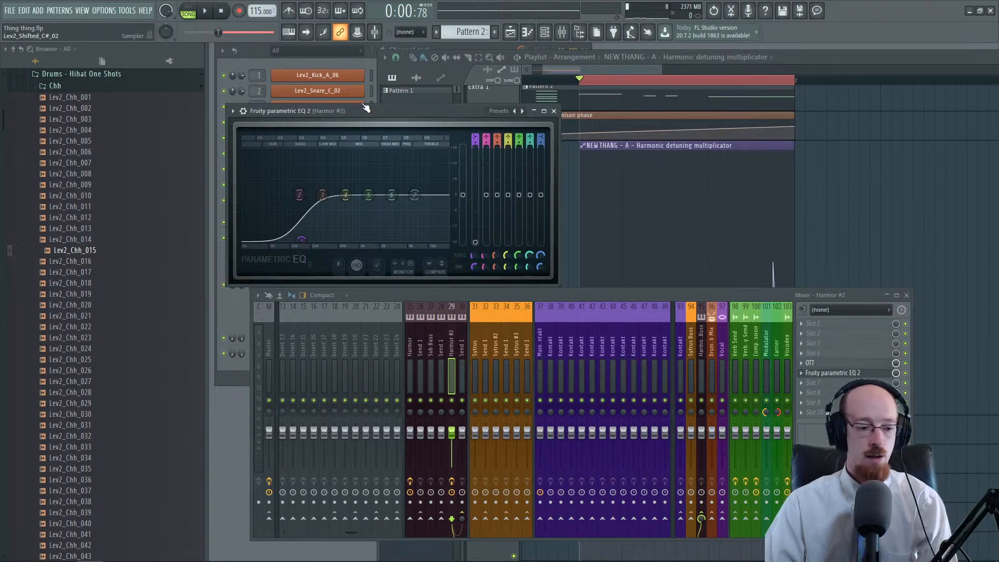
Step: Shape the melody's EQ during playback with a band 5 boost in the mids and a band 6 cut in the highs
{"action": "left_click_drag", "start_coordinate": [395, 114], "coordinate": [403, 96]}
{"action": "key", "text": "space"}
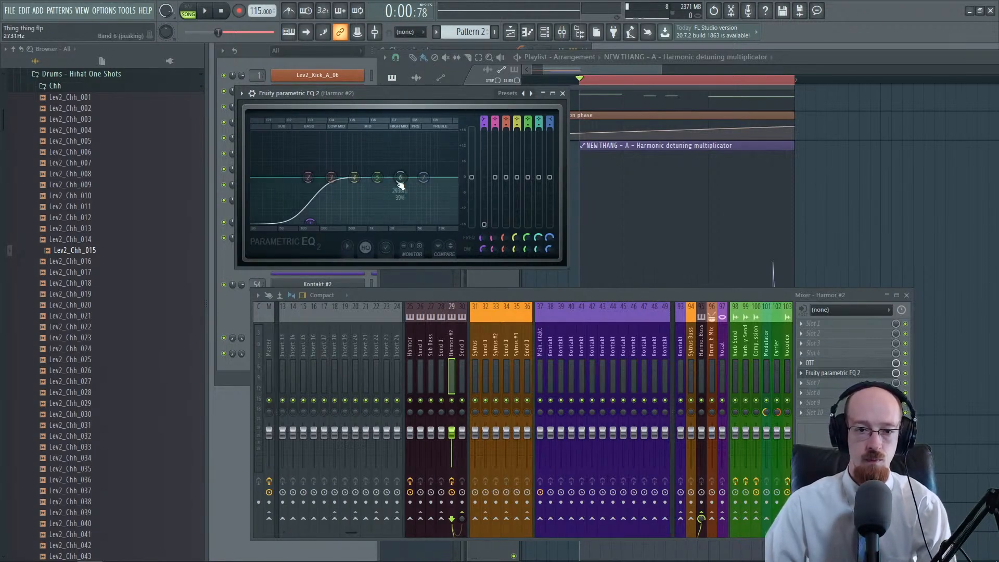
{"action": "left_click_drag", "start_coordinate": [377, 177], "coordinate": [371, 210]}
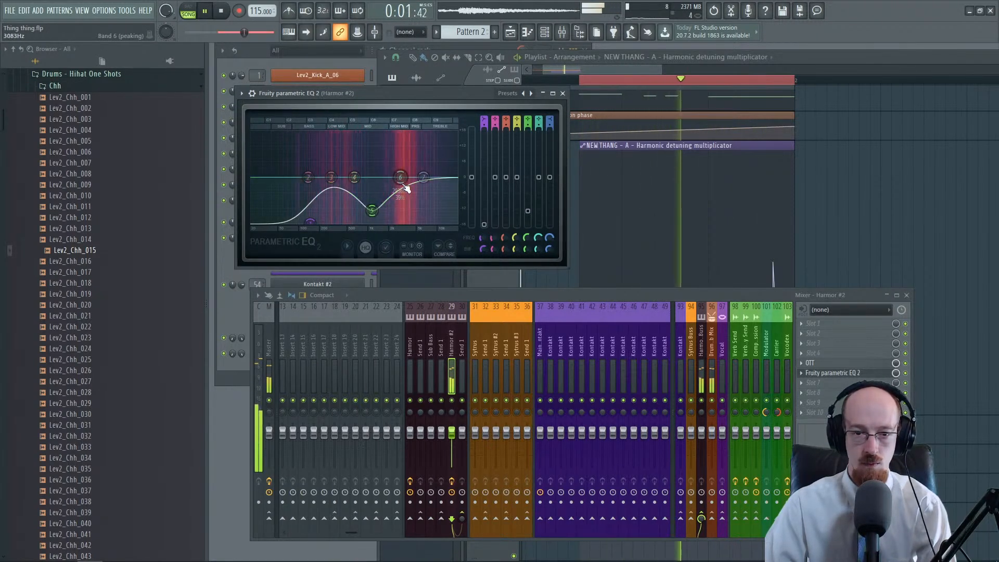
{"action": "left_click_drag", "start_coordinate": [401, 177], "coordinate": [368, 164]}
{"action": "key", "text": "space"}
Step: Create an automation clip for the EQ's band 5 frequency and draw an early dip, a middle rise and another dip
{"action": "right_click", "coordinate": [528, 238]}
{"action": "left_click", "coordinate": [552, 306]}
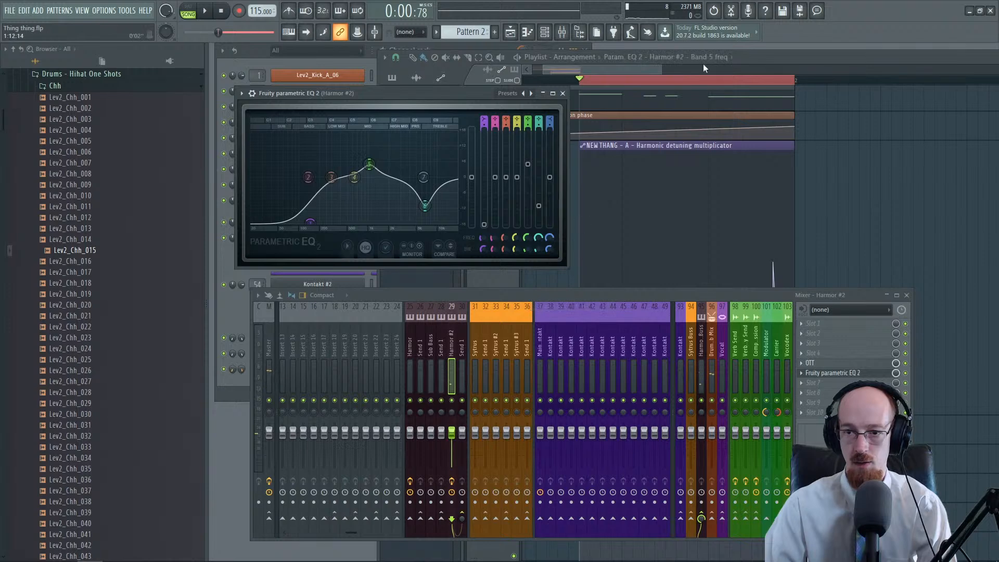
{"action": "left_click", "coordinate": [612, 442]}
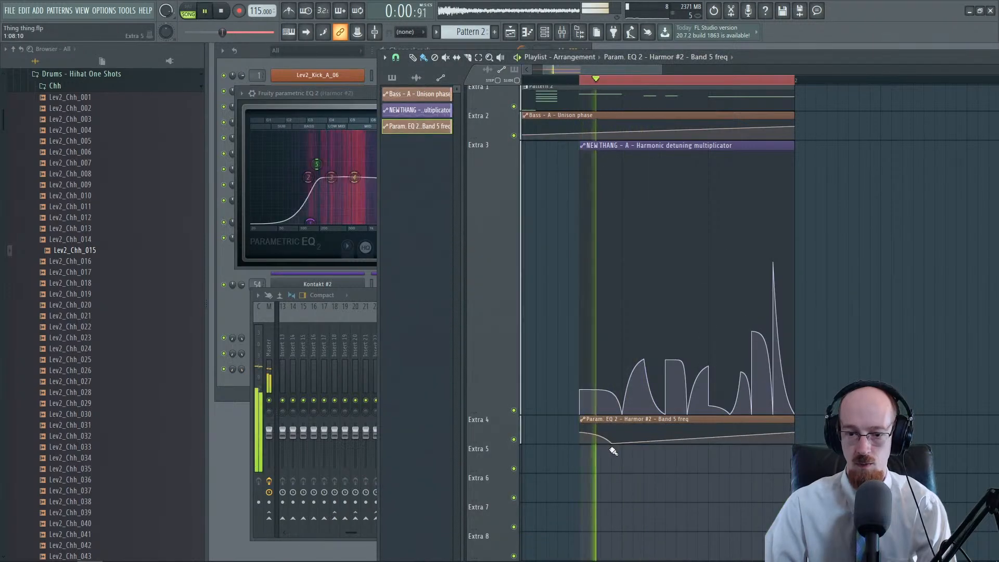
{"action": "key", "text": "space"}
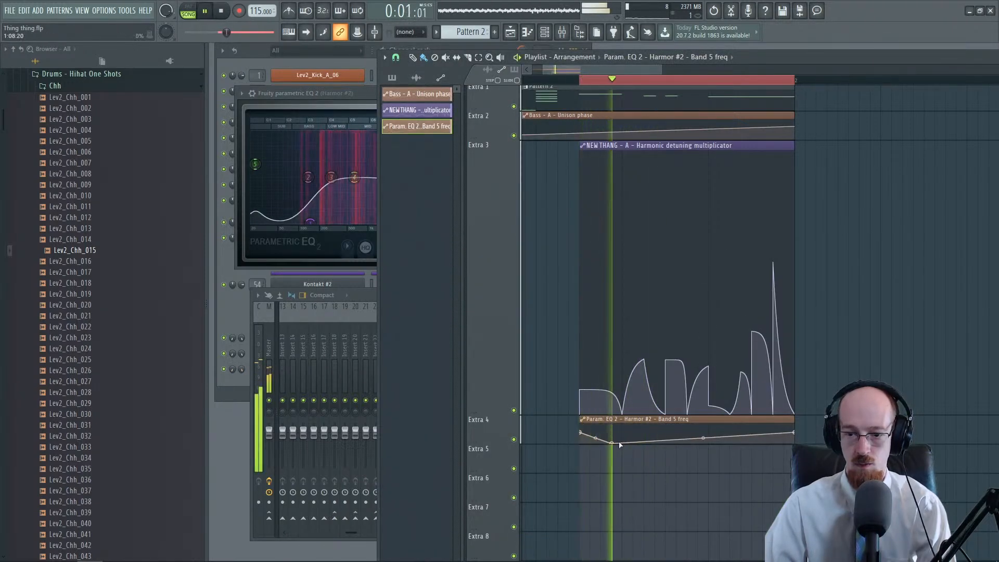
{"action": "left_click", "coordinate": [730, 437]}
{"action": "left_click", "coordinate": [686, 435]}
{"action": "left_click_drag", "start_coordinate": [687, 435], "coordinate": [676, 434]}
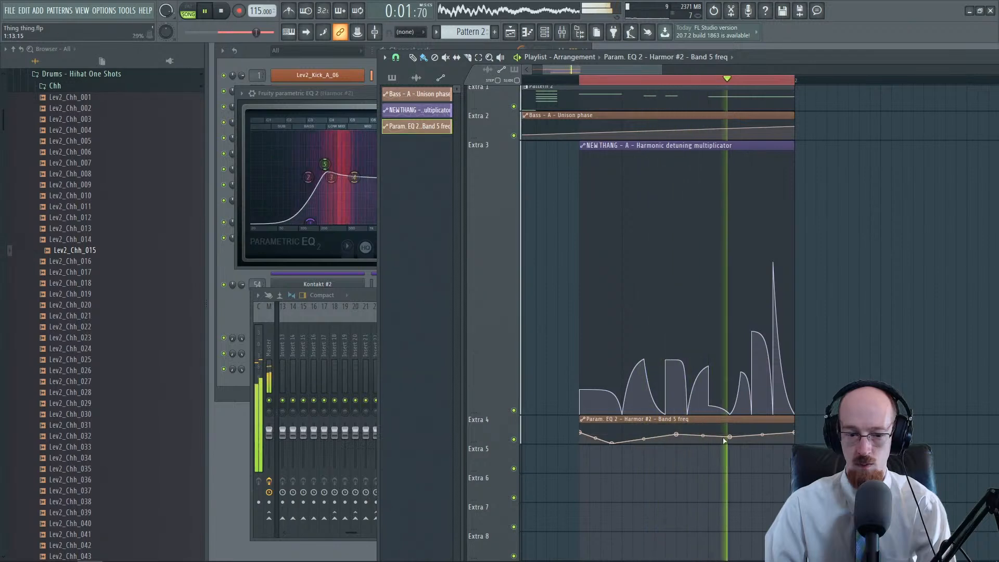
{"action": "key", "text": "space"}
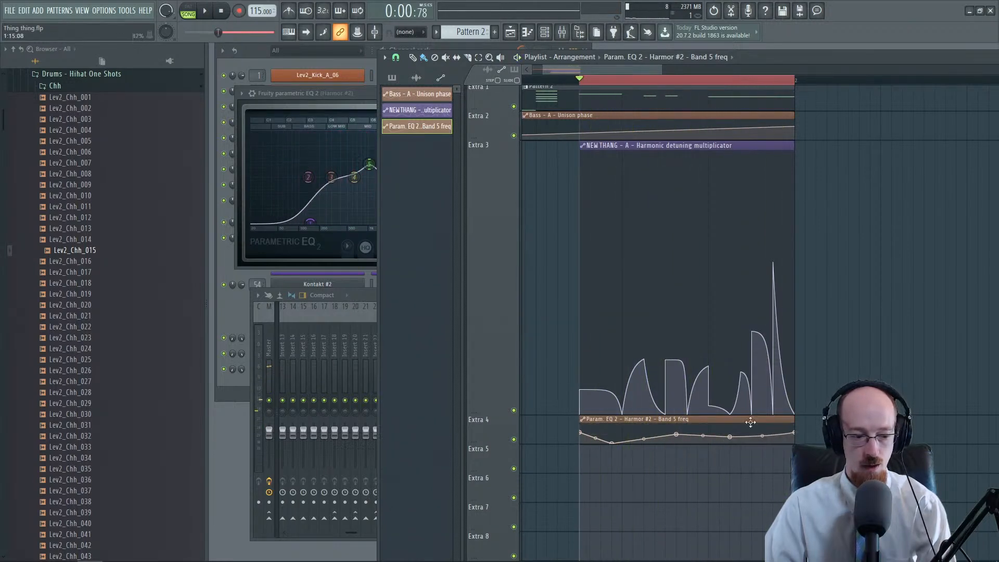
Step: Exaggerate the band 5 frequency curve's middle peak and second dip, curve its last segment, and play it back before reopening the EQ
{"action": "scroll", "coordinate": [630, 311], "scroll_direction": "down", "scroll_amount": 2}
{"action": "scroll", "coordinate": [610, 301], "scroll_direction": "down", "scroll_amount": 2, "text": "ctrl"}
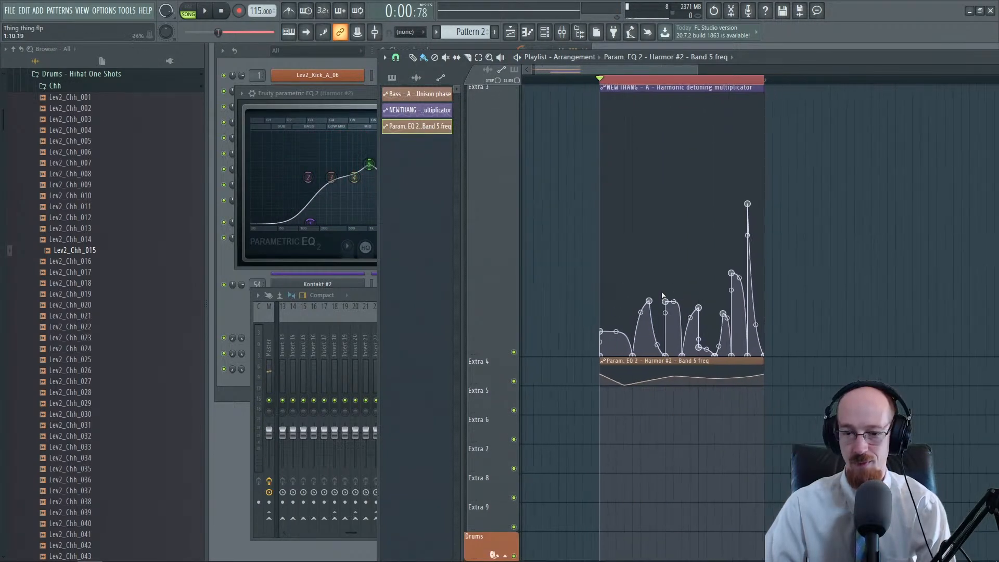
{"action": "key", "text": "space"}
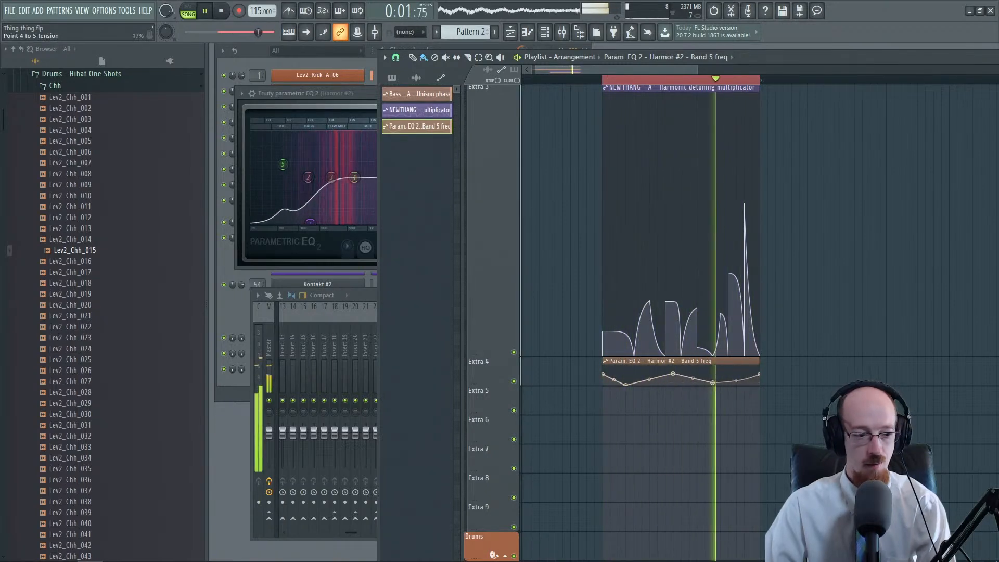
{"action": "key", "text": "space"}
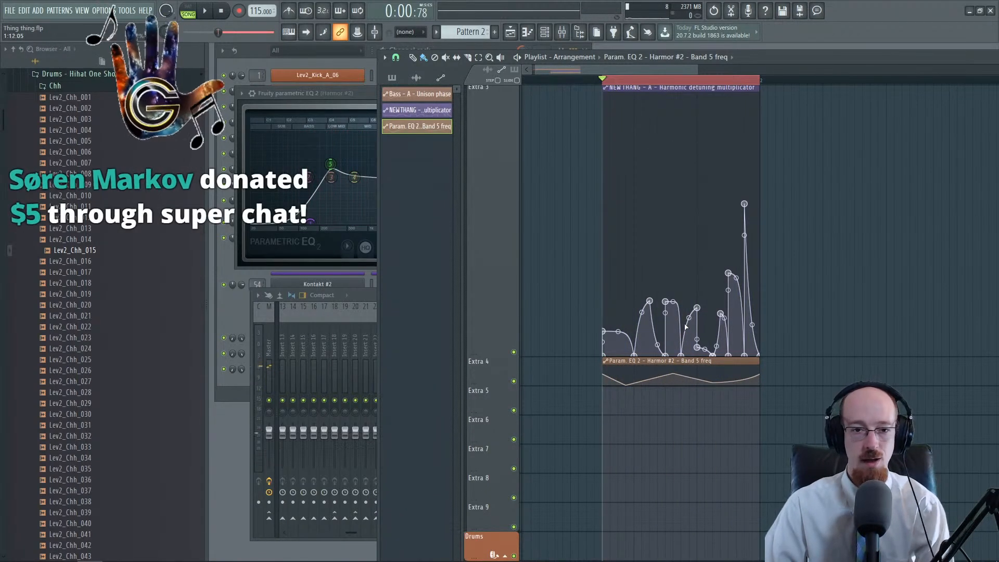
{"action": "left_click", "coordinate": [375, 95]}
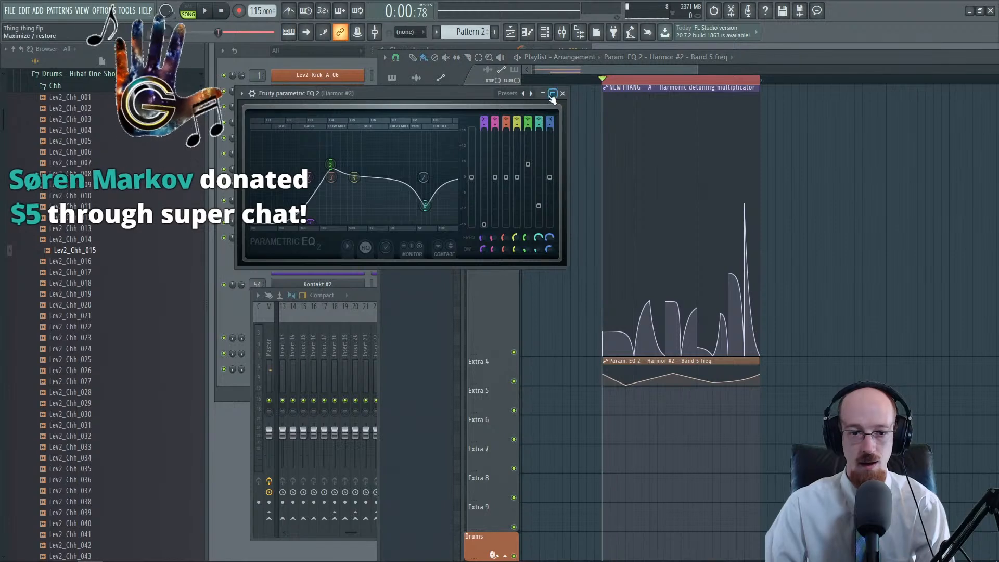
Step: Open the NEW THANG Harmor and audition the melody while trying the timbre mix and a frequency multiplier of 2/2
{"action": "key", "text": "F9"}
{"action": "key", "text": "F6"}
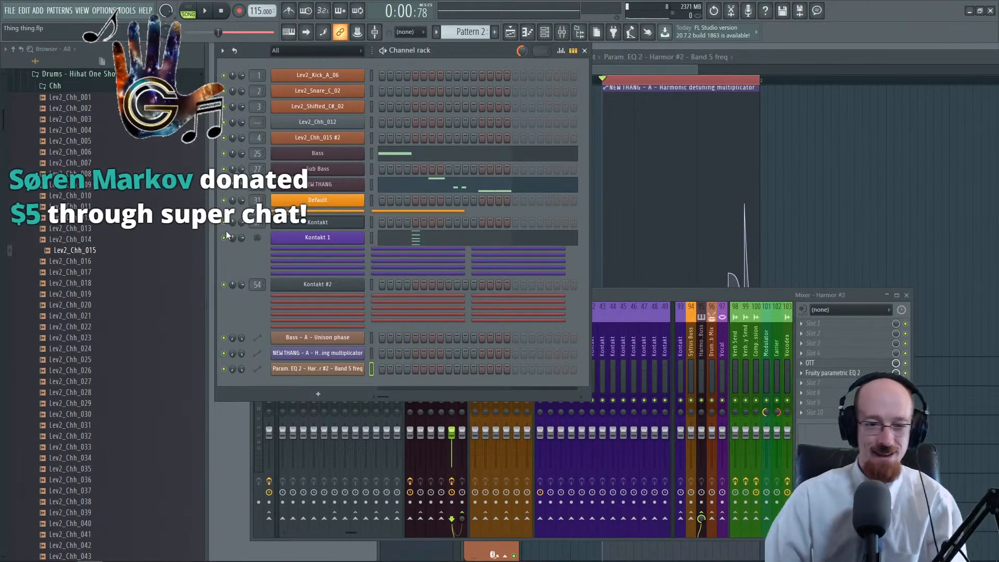
{"action": "left_click", "coordinate": [321, 185]}
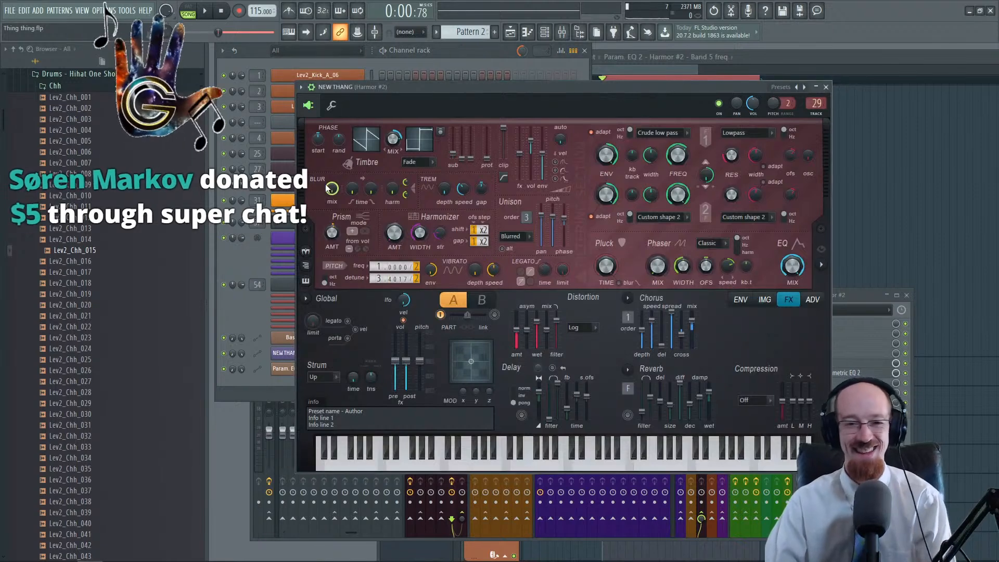
{"action": "key", "text": "space"}
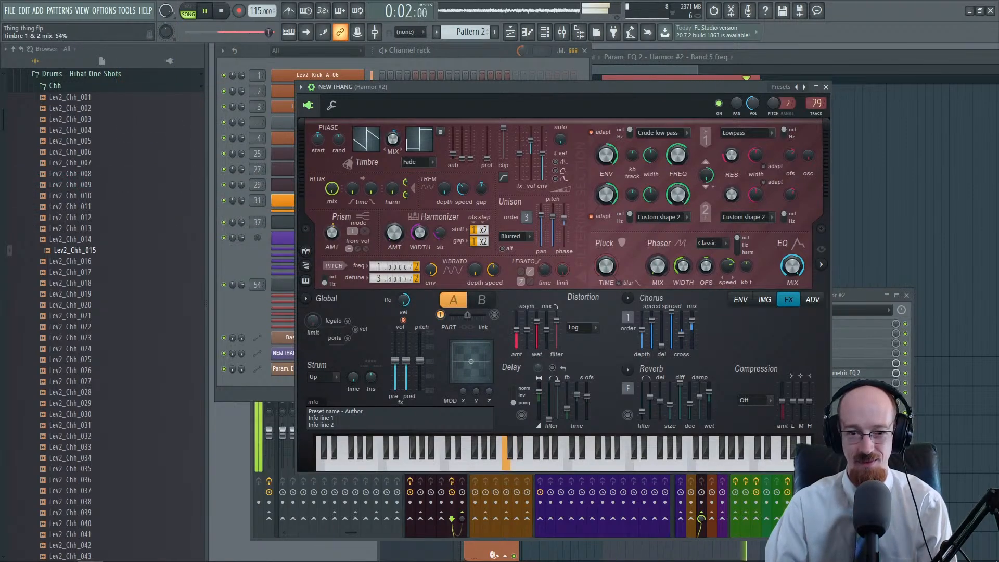
{"action": "key", "text": "space"}
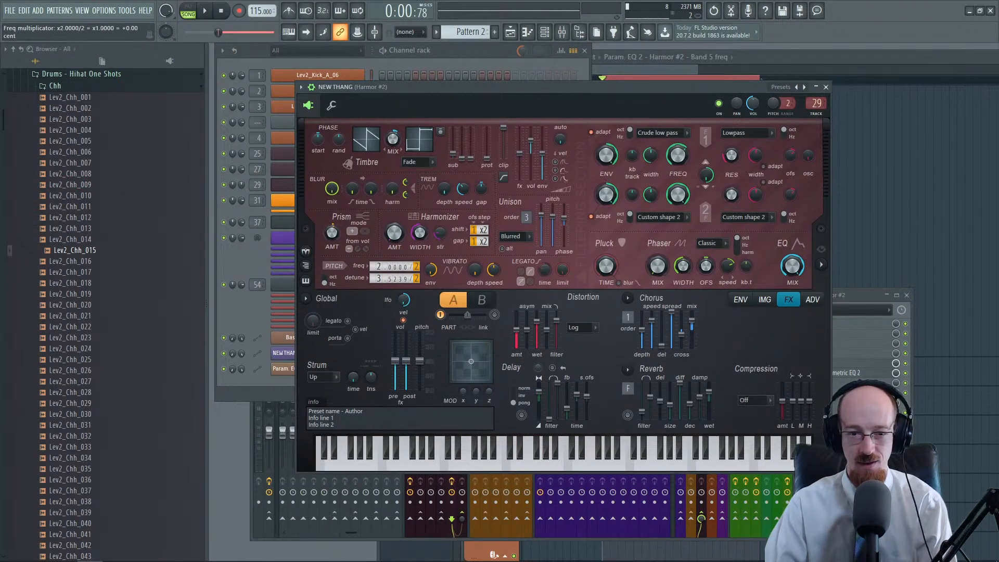
{"action": "key", "text": "space"}
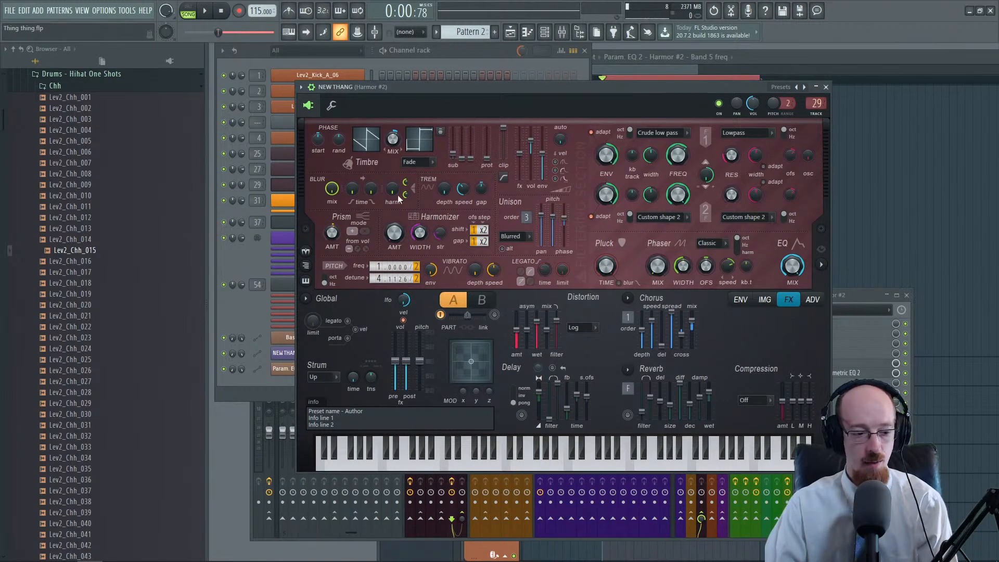
{"action": "mouse_move", "coordinate": [233, 559]}
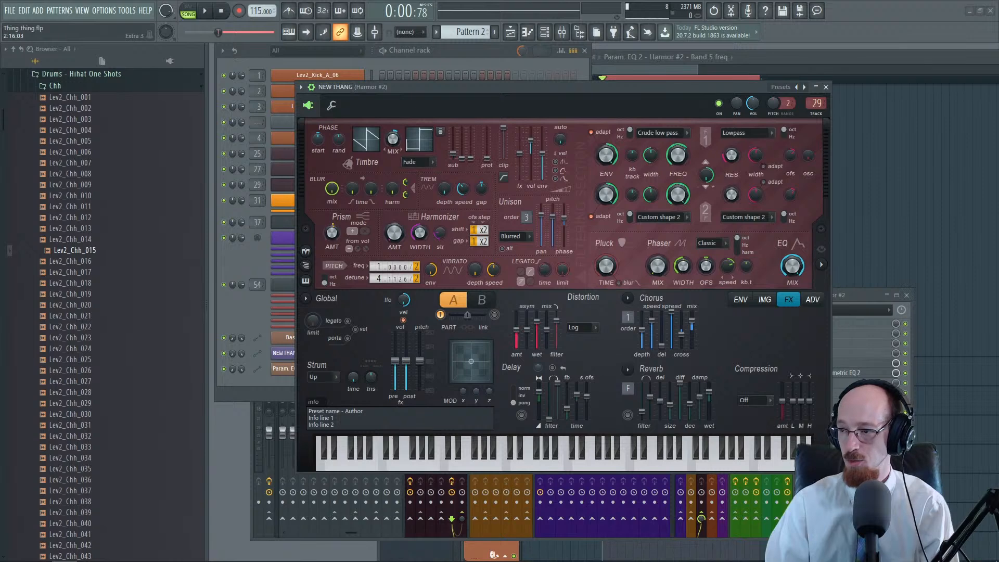
Step: Shrink the height of the Extra 3 playlist track, flatten the band 5 frequency clip's middle peak and second dip, and play the loop
{"action": "left_click", "coordinate": [675, 68]}
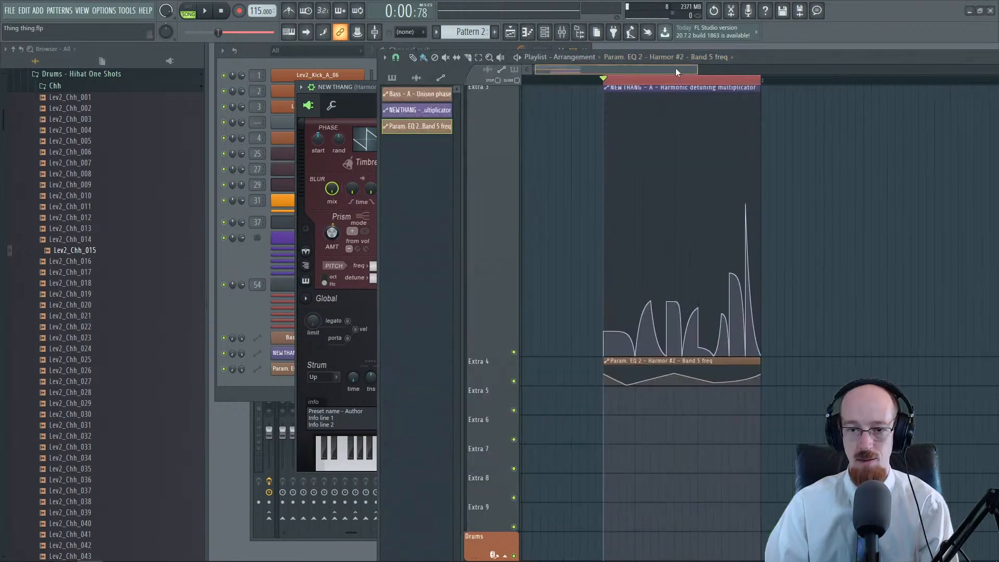
{"action": "scroll", "coordinate": [675, 68], "scroll_direction": "down", "scroll_amount": 3}
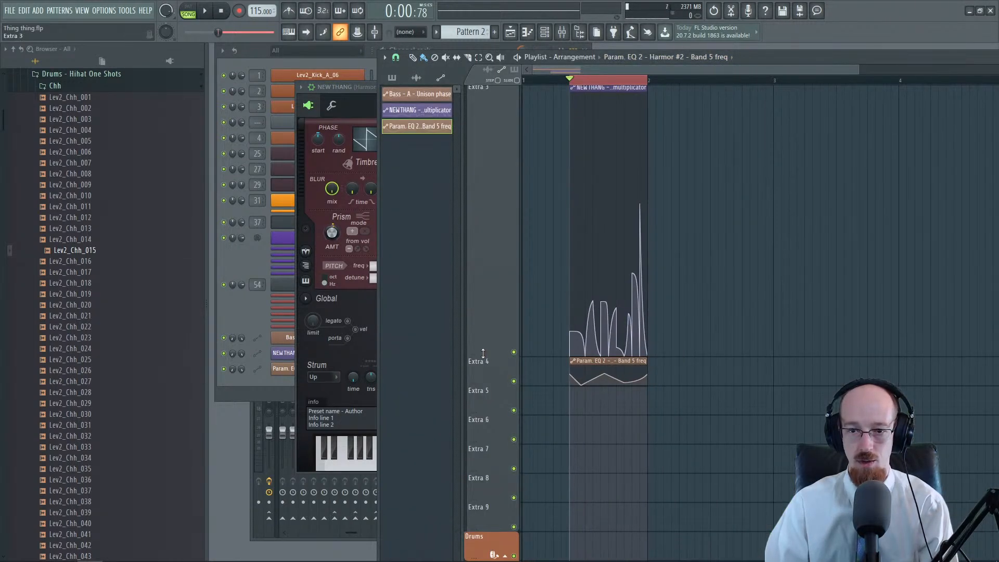
{"action": "left_click_drag", "start_coordinate": [483, 354], "coordinate": [494, 113]}
{"action": "scroll", "coordinate": [533, 165], "scroll_direction": "up", "scroll_amount": 3}
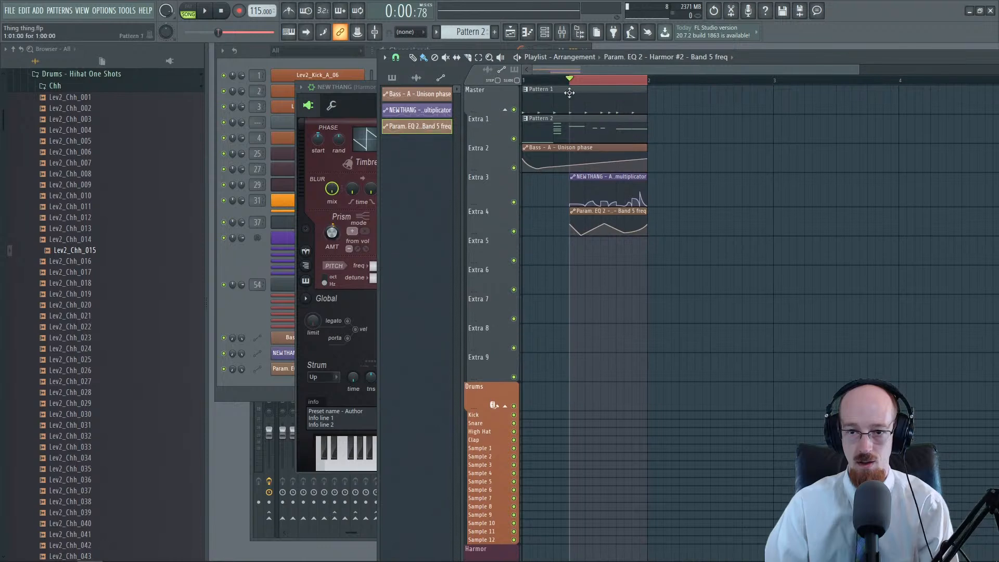
{"action": "key", "text": "space"}
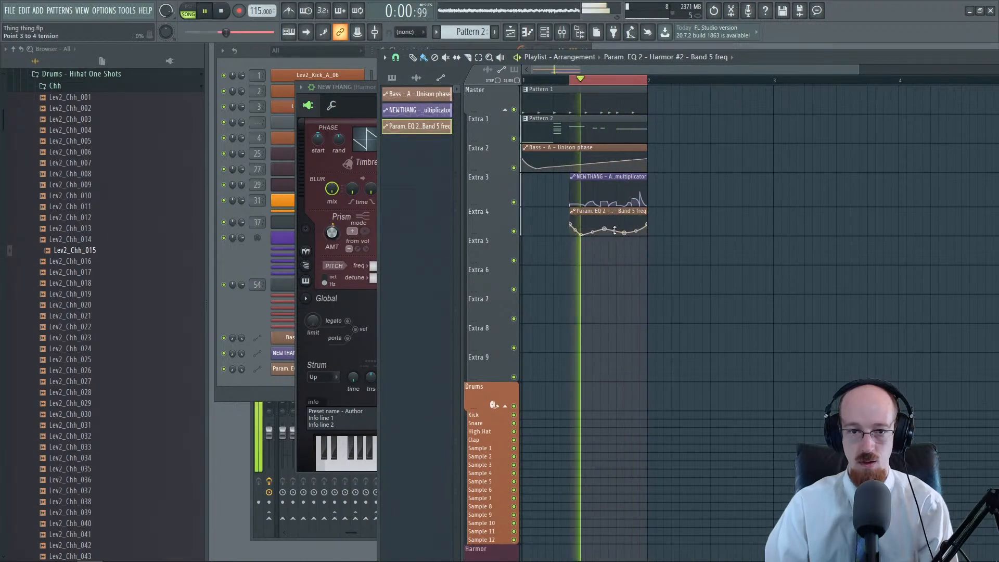
{"action": "key", "text": "space"}
Step: Shape Harmor's global EQ envelope with a low-end roll-off, a mid bump and a dip in the upper range, and play it
{"action": "left_click", "coordinate": [369, 99]}
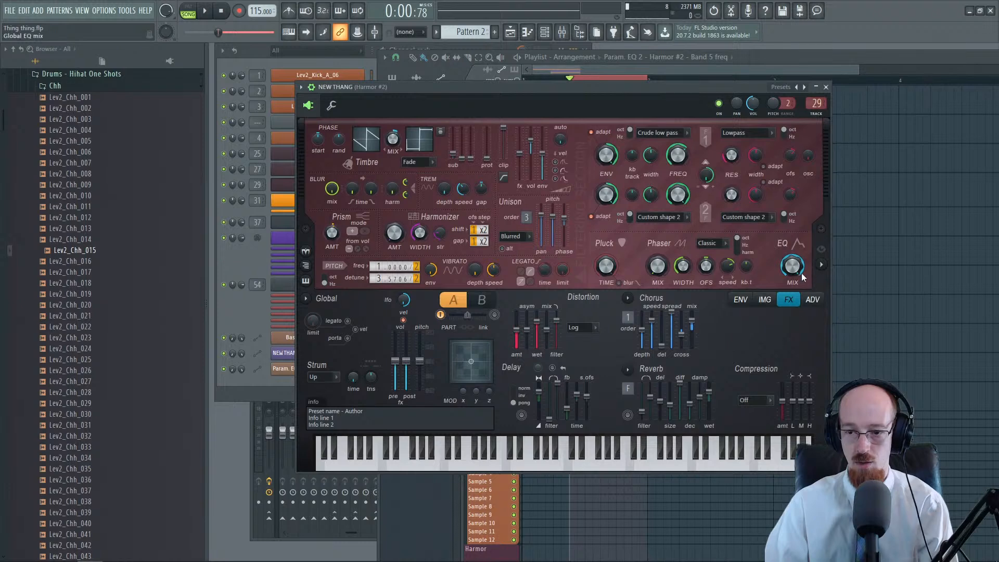
{"action": "left_click", "coordinate": [802, 275]}
{"action": "left_click_drag", "start_coordinate": [735, 348], "coordinate": [736, 381]}
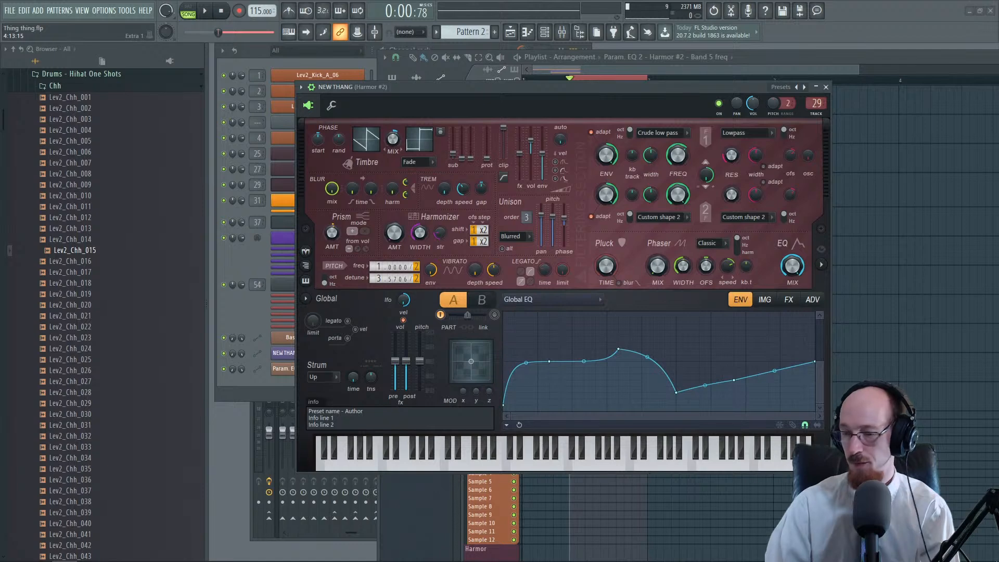
{"action": "key", "text": "space"}
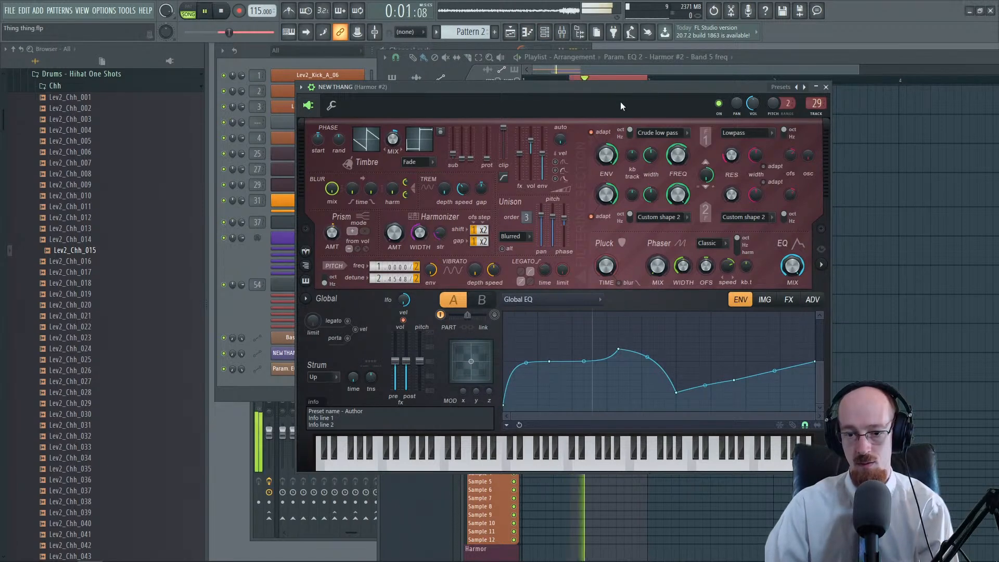
{"action": "key", "text": "space"}
Step: Pull the global EQ envelope's mid bump down into a cut around 336 Hz and play the loop
{"action": "left_click_drag", "start_coordinate": [618, 349], "coordinate": [620, 381]}
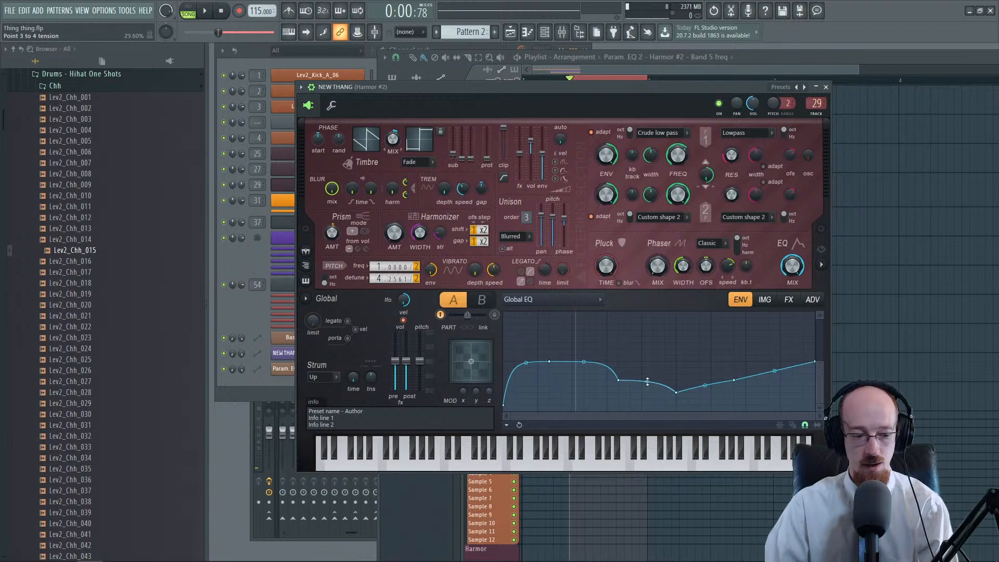
{"action": "key", "text": "space"}
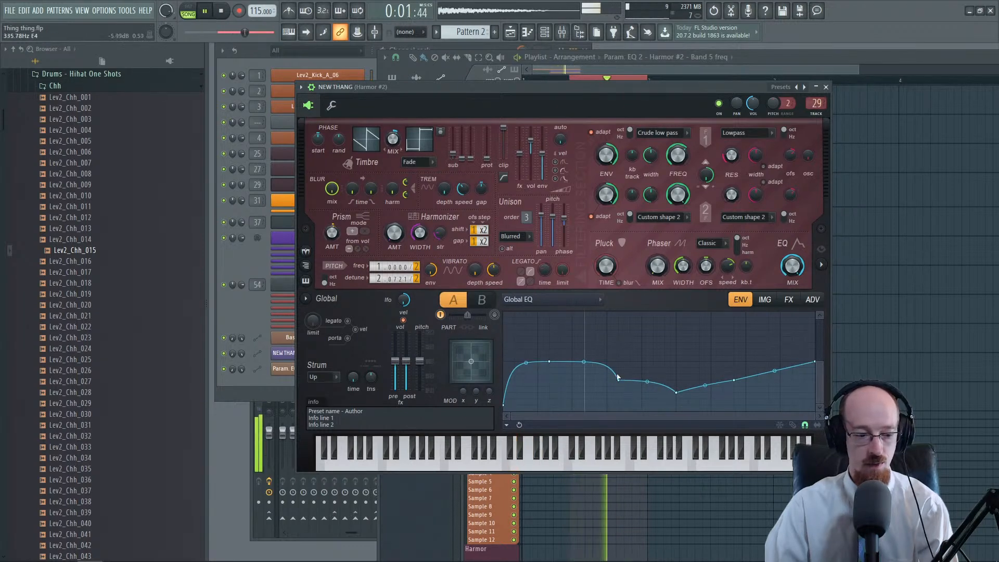
{"action": "key", "text": "space"}
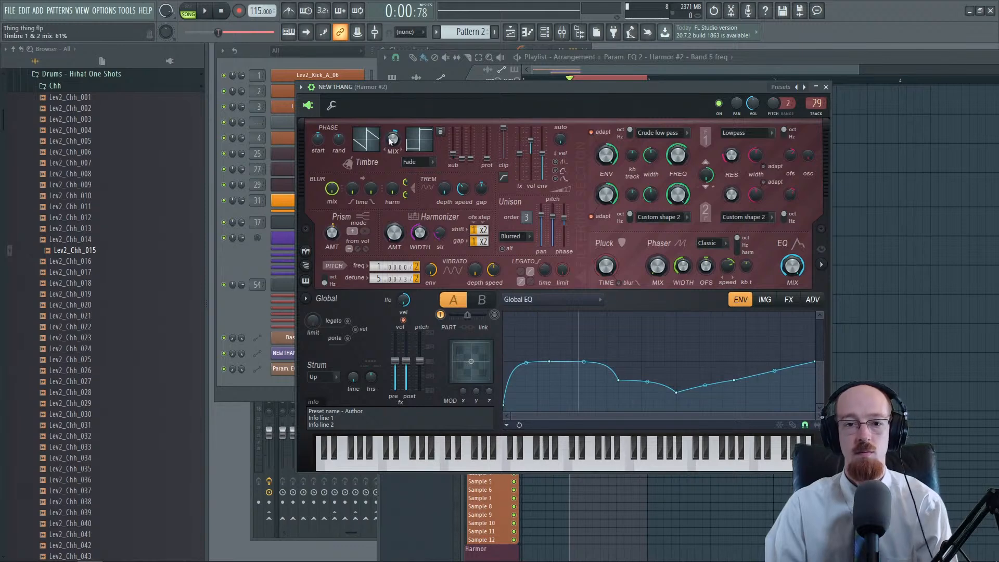
Step: During playback, lower Harmor's unison pitch amount and try out the detune divider, frequency multiplier, Prism amount and filter frequency
{"action": "key", "text": "space"}
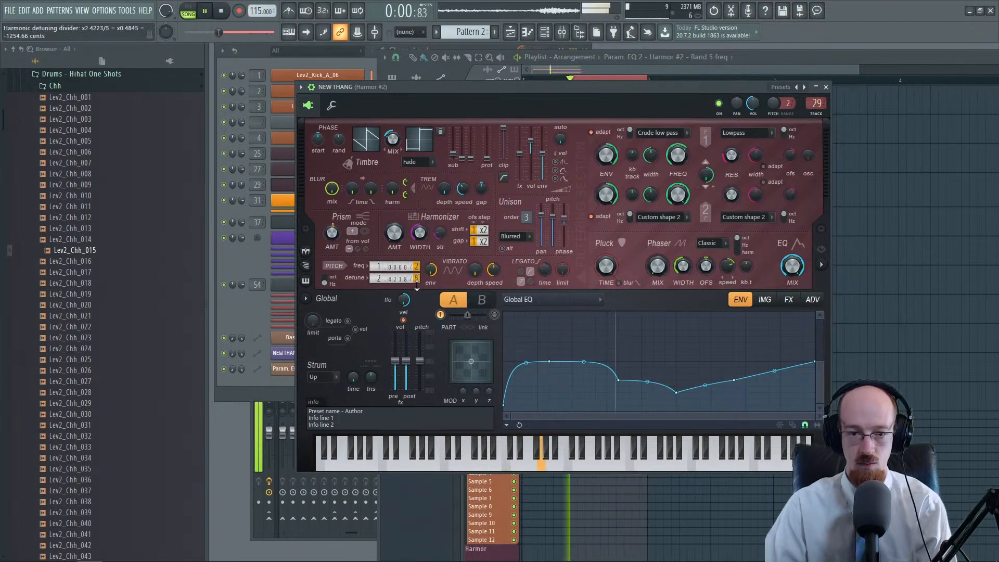
{"action": "left_click_drag", "start_coordinate": [417, 278], "coordinate": [417, 271]}
{"action": "left_click_drag", "start_coordinate": [553, 216], "coordinate": [553, 234]}
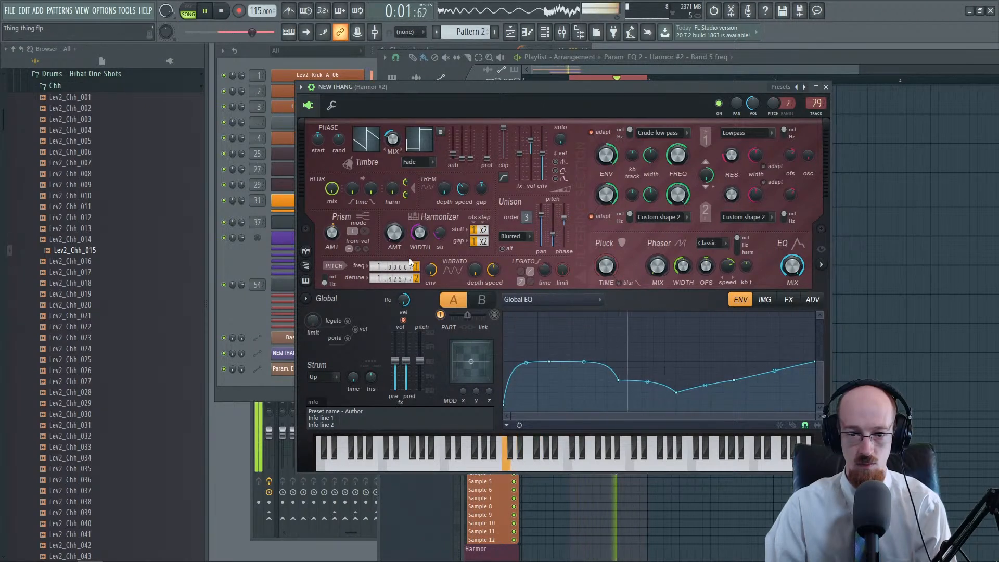
{"action": "left_click_drag", "start_coordinate": [417, 266], "coordinate": [417, 261]}
{"action": "left_click_drag", "start_coordinate": [332, 233], "coordinate": [332, 225]}
{"action": "left_click_drag", "start_coordinate": [678, 155], "coordinate": [678, 188]}
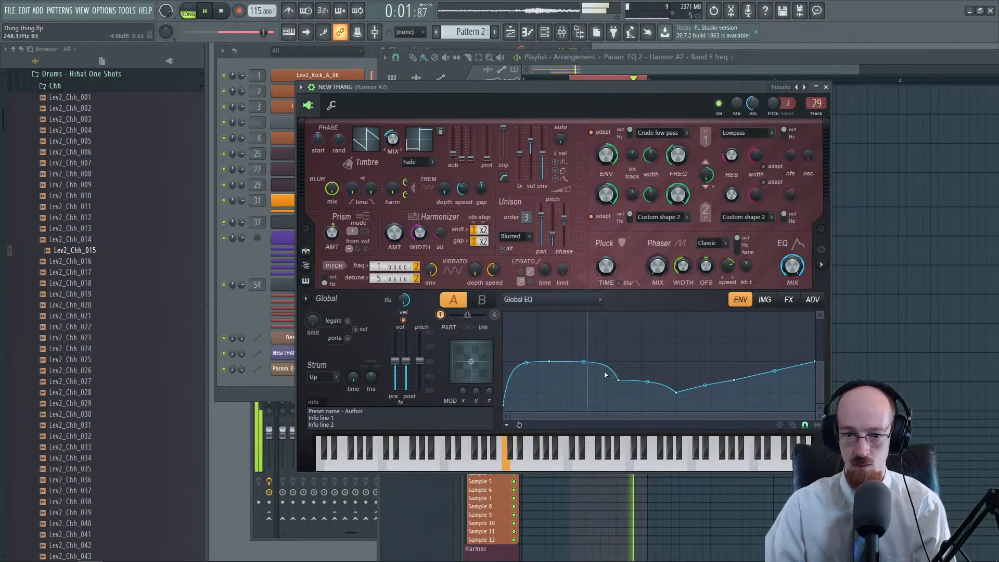
{"action": "key", "text": "space"}
Step: Set the timbre mix to 0% and slightly reduce the first harmonic in the Timbre 1 harmonic level envelope, checking it during playback
{"action": "left_click", "coordinate": [373, 144]}
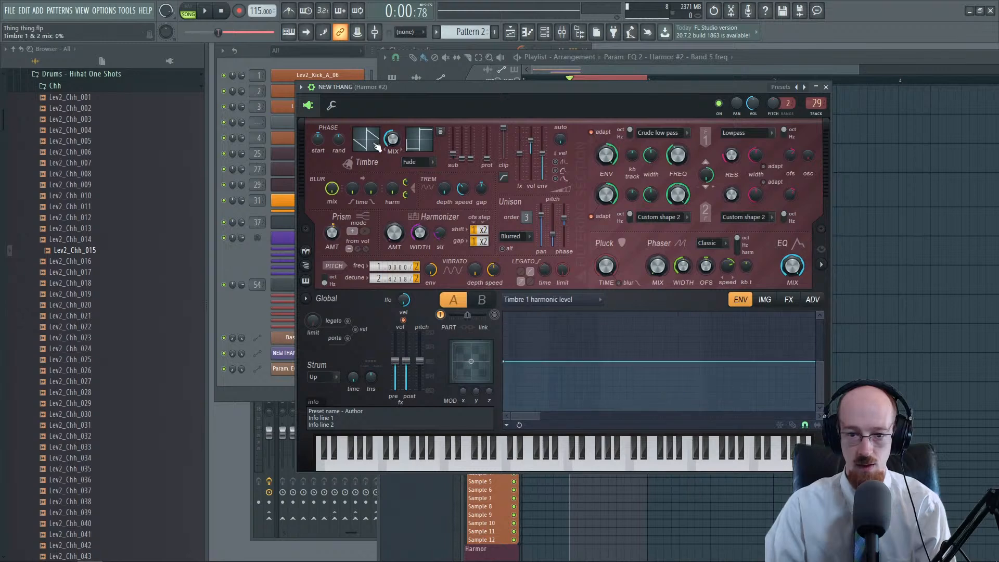
{"action": "mouse_move", "coordinate": [503, 360]}
{"action": "left_mouse_down"}
{"action": "mouse_move", "coordinate": [504, 411]}
{"action": "mouse_move", "coordinate": [509, 365]}
{"action": "left_mouse_up"}
{"action": "key", "text": "space"}
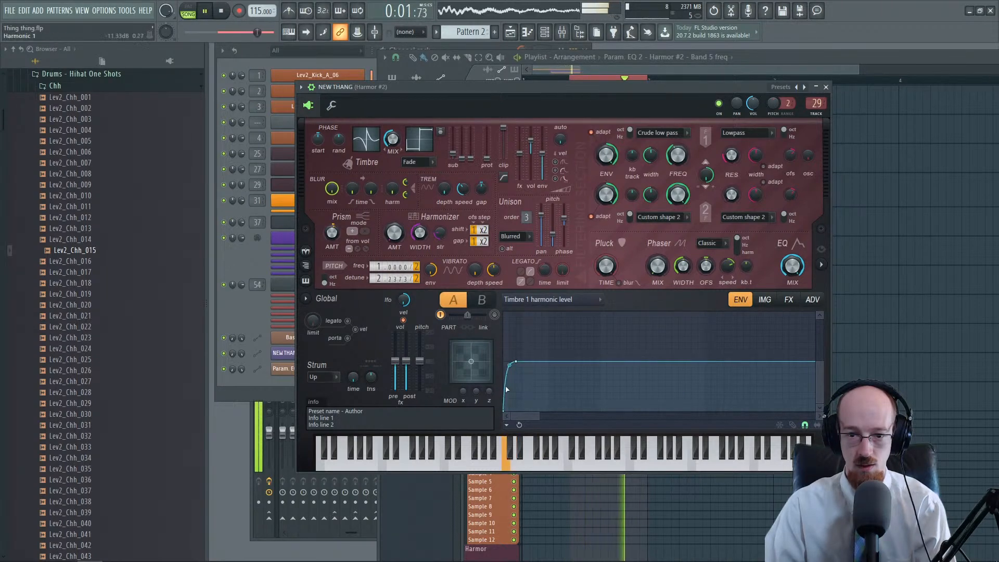
{"action": "left_click_drag", "start_coordinate": [505, 412], "coordinate": [503, 385]}
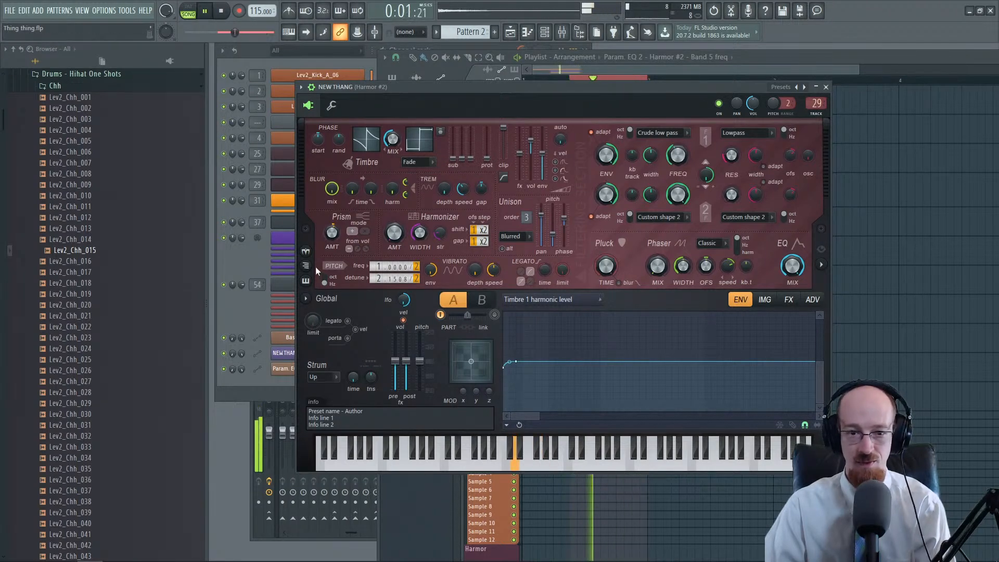
{"action": "key", "text": "F6"}
{"action": "key", "text": "space"}
Step: Transpose all NEW THANG notes in Pattern 2 down one octave and play the loop
{"action": "left_click", "coordinate": [712, 69]}
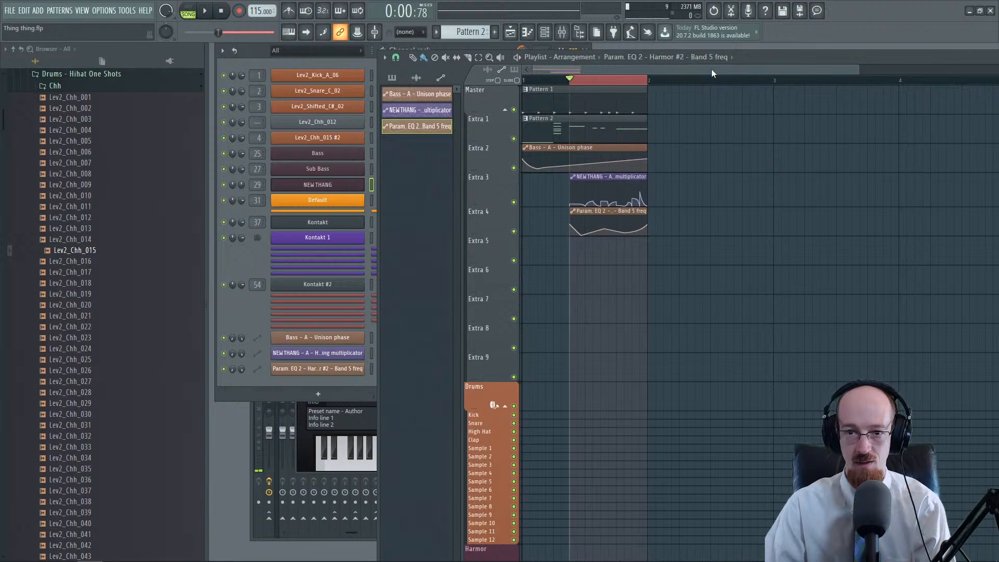
{"action": "double_click", "coordinate": [586, 128]}
{"action": "double_click", "coordinate": [507, 263]}
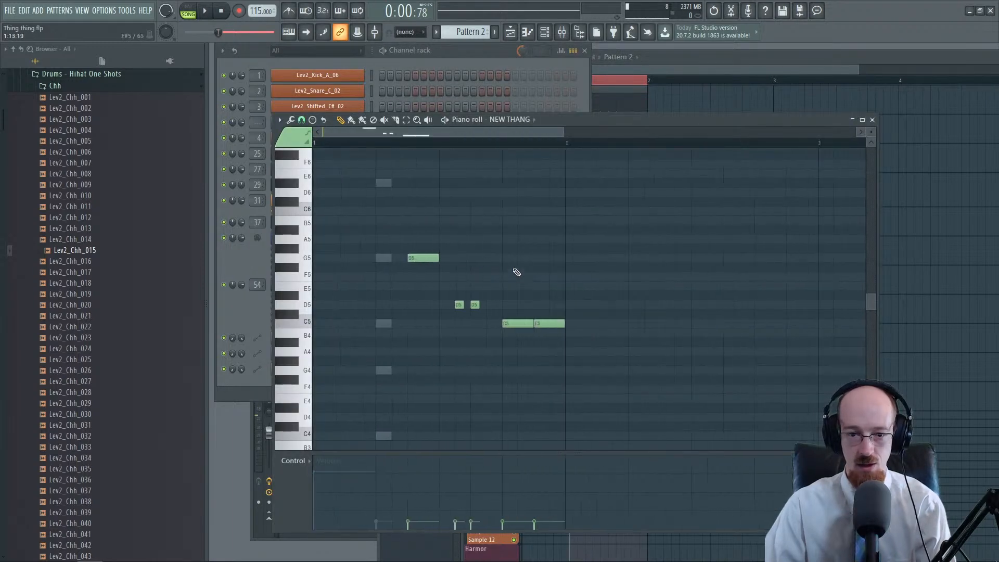
{"action": "left_click_drag", "start_coordinate": [420, 217], "coordinate": [575, 372]}
{"action": "key", "text": "ctrl+Down"}
{"action": "scroll", "coordinate": [575, 365], "scroll_direction": "down", "scroll_amount": 4}
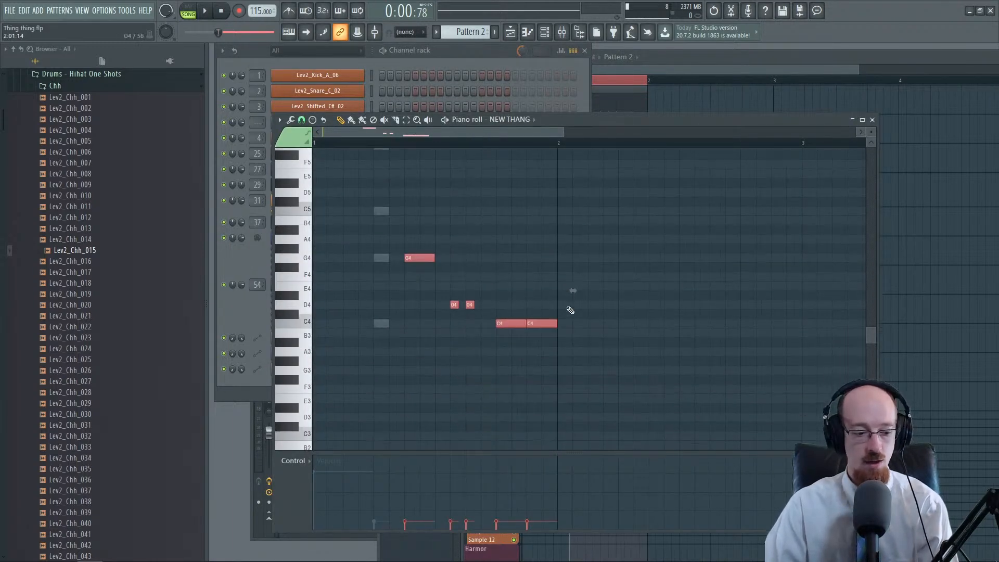
{"action": "key", "text": "space"}
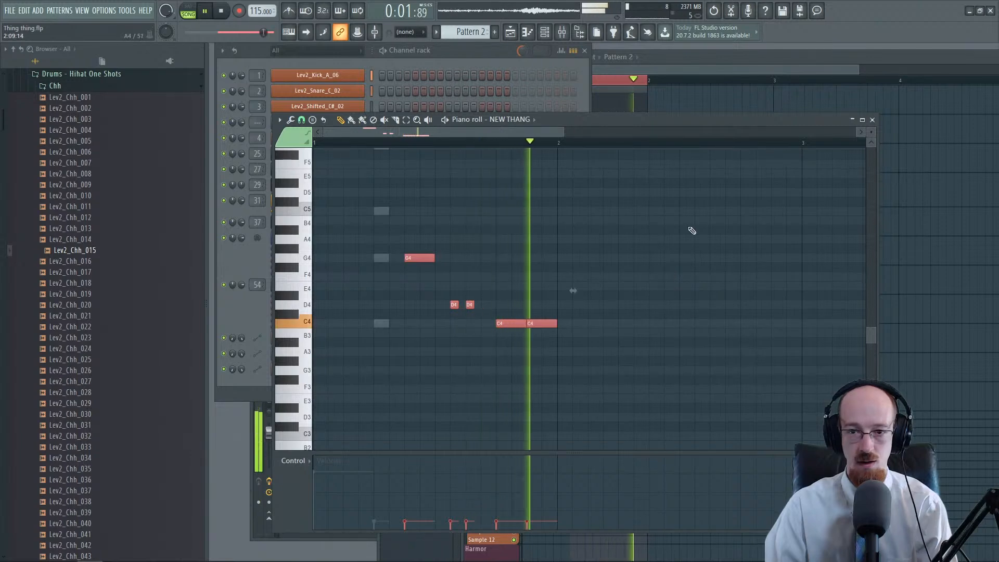
{"action": "left_click", "coordinate": [673, 72]}
{"action": "key", "text": "space"}
{"action": "key", "text": "space"}
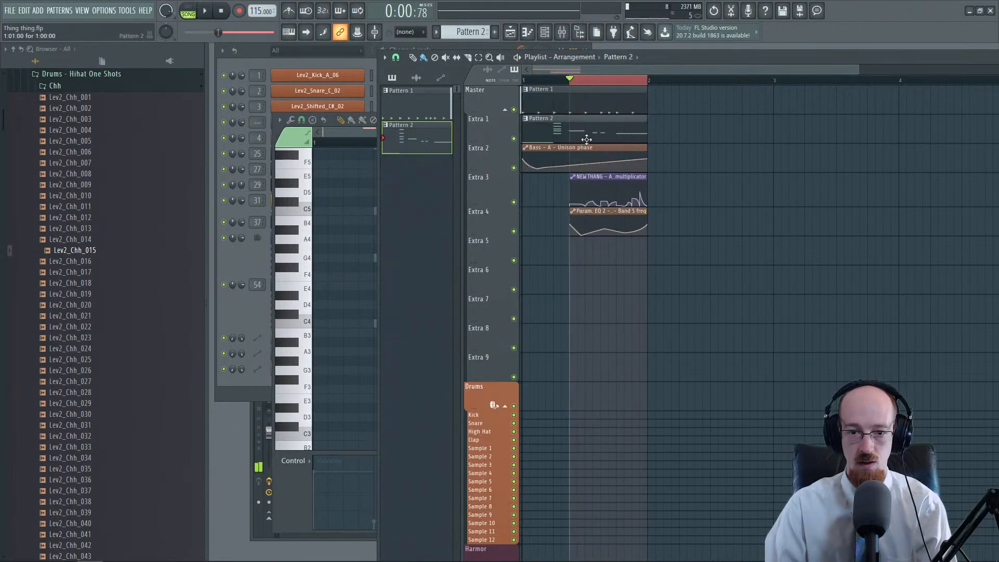
Step: Replace the G4 note and both short D4 notes with one long C4 note that runs up to the existing C4 notes, and play it
{"action": "double_click", "coordinate": [586, 141]}
{"action": "double_click", "coordinate": [425, 258]}
{"action": "right_click", "coordinate": [455, 305]}
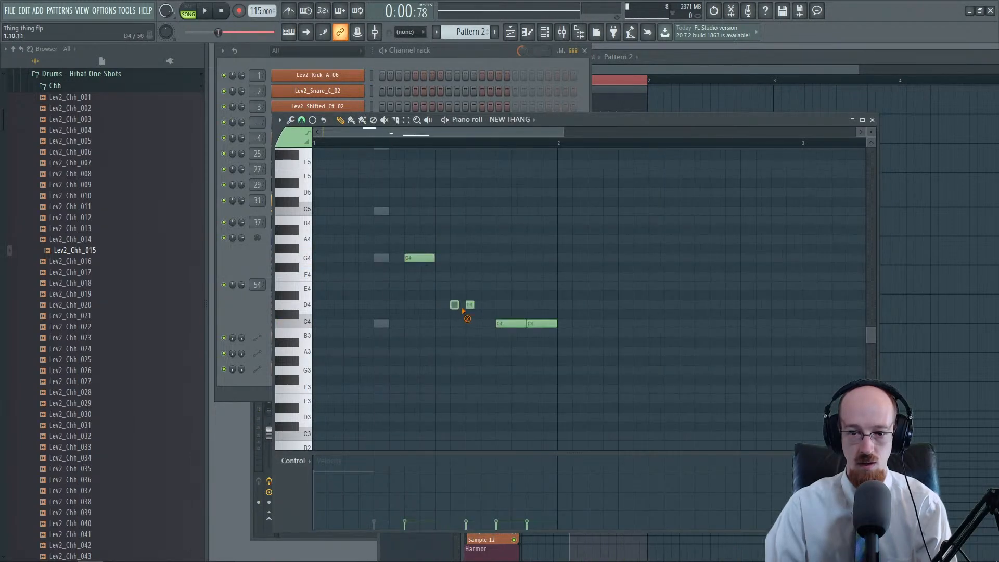
{"action": "right_click", "coordinate": [469, 304]}
{"action": "left_click_drag", "start_coordinate": [432, 259], "coordinate": [469, 324]}
{"action": "key", "text": "space"}
{"action": "key", "text": "space"}
{"action": "key", "text": "space"}
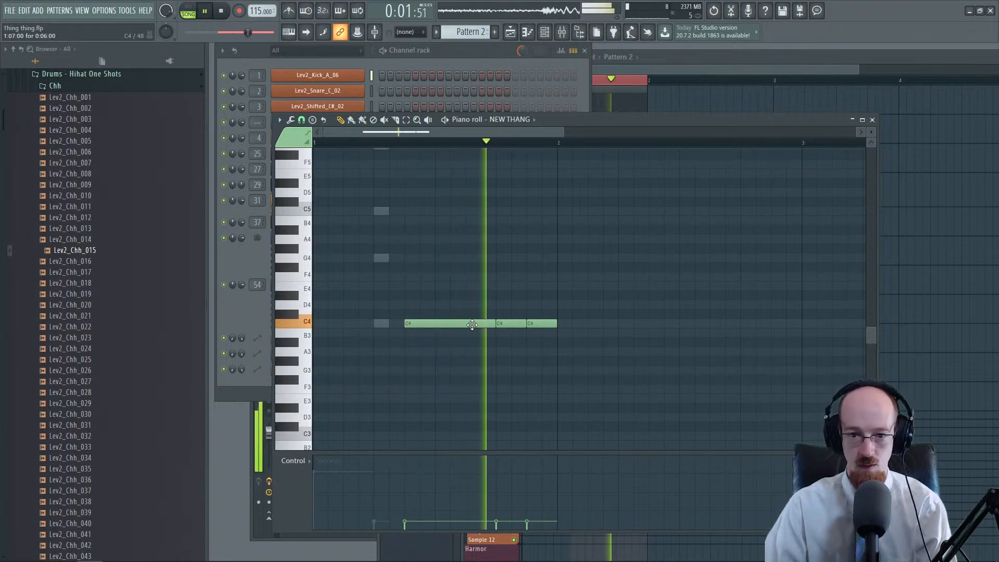
{"action": "key", "text": "space"}
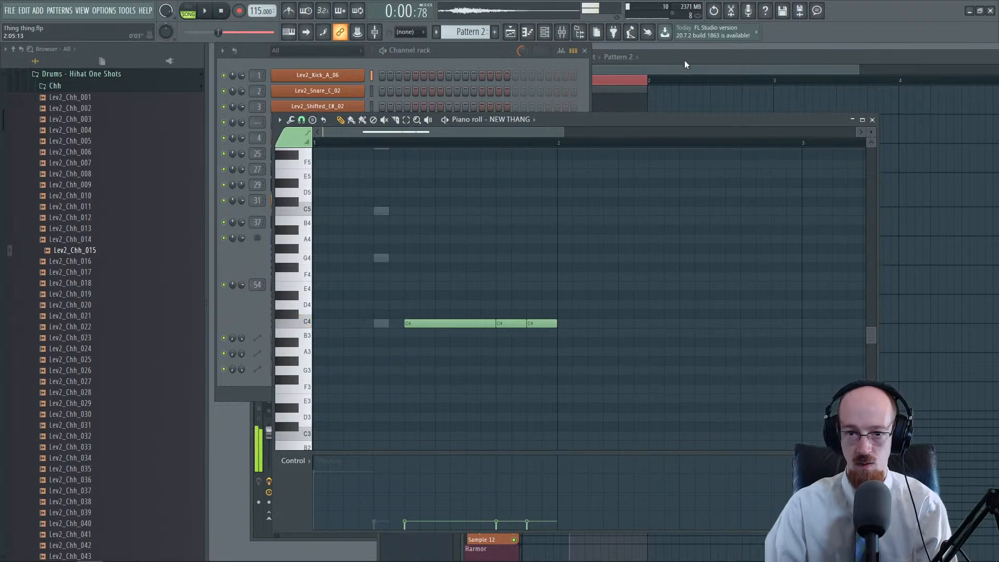
Step: Return to the playlist's harmonic detuning automation clip for a closer view of its points
{"action": "left_click", "coordinate": [685, 61]}
{"action": "scroll", "coordinate": [597, 229], "scroll_direction": "up", "scroll_amount": 1}
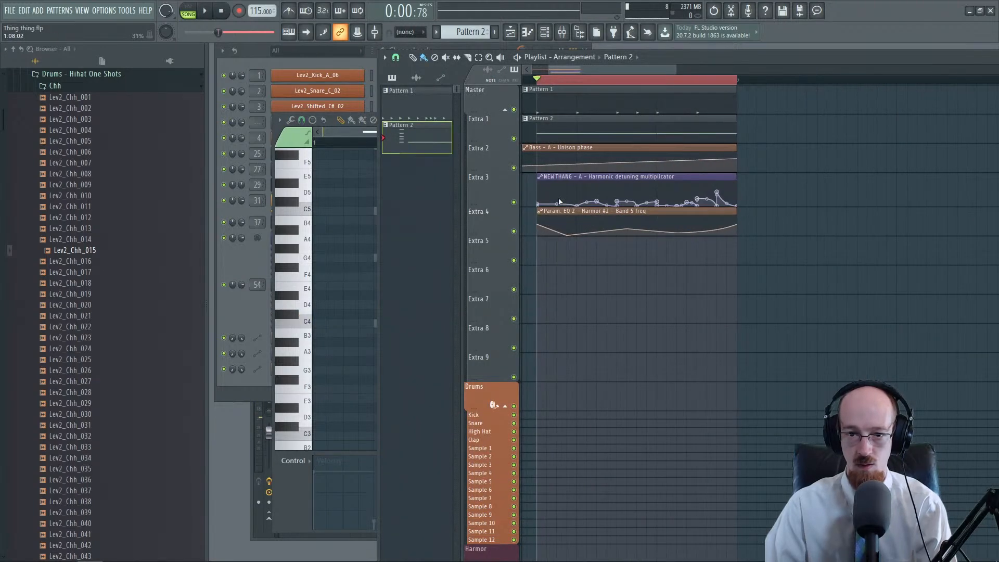
Step: Delete a point from the first hump of the NEW THANG harmonic detuning multiplicator automation while playing the loop
{"action": "left_click", "coordinate": [559, 201]}
{"action": "key", "text": "space"}
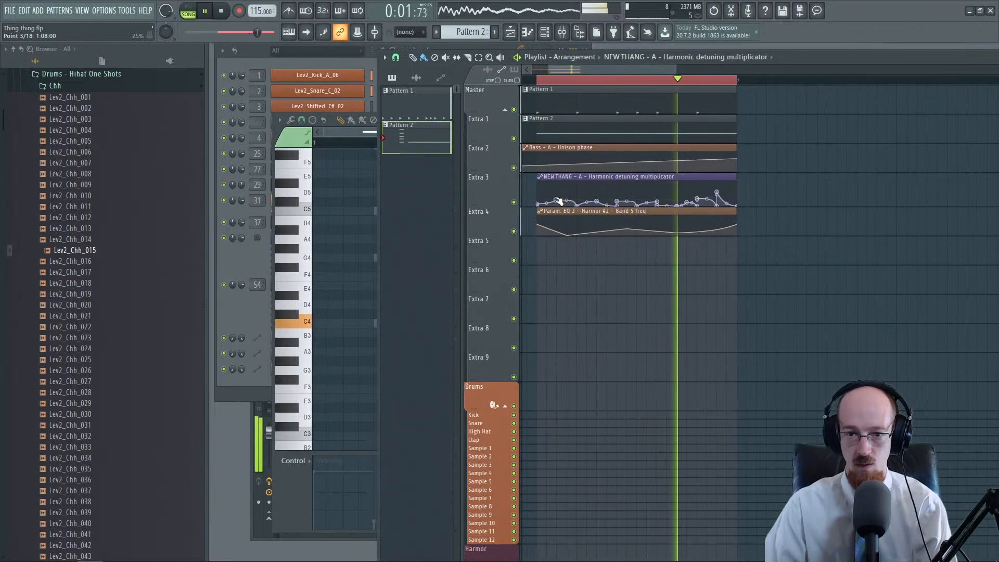
{"action": "right_click", "coordinate": [559, 202]}
{"action": "left_click", "coordinate": [591, 207]}
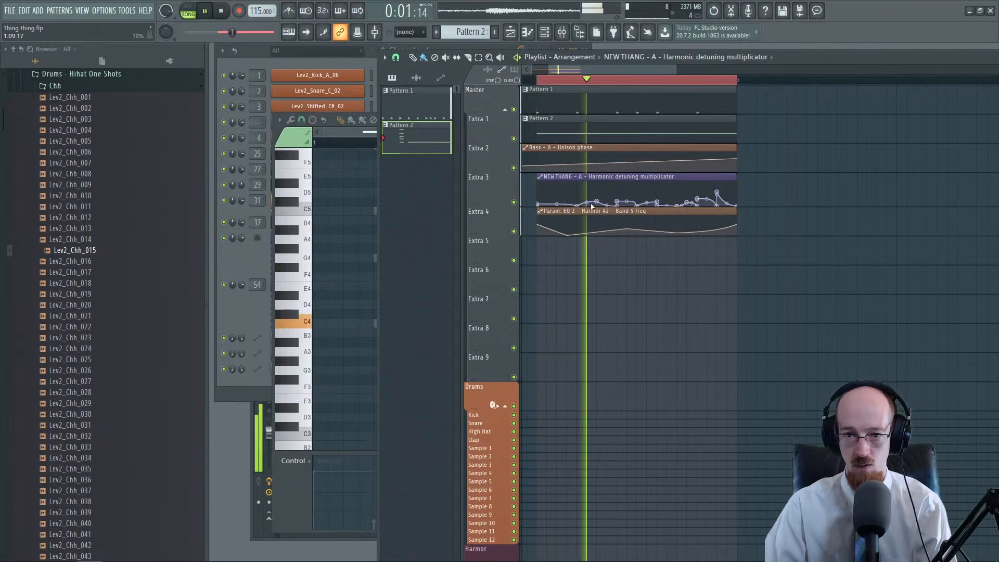
Step: Flatten the second hump of the harmonic detuning automation by deleting its point, audition it, and make the Extra 3 track taller
{"action": "key", "text": "space"}
{"action": "right_click", "coordinate": [597, 201]}
{"action": "left_click", "coordinate": [602, 203]}
{"action": "key", "text": "space"}
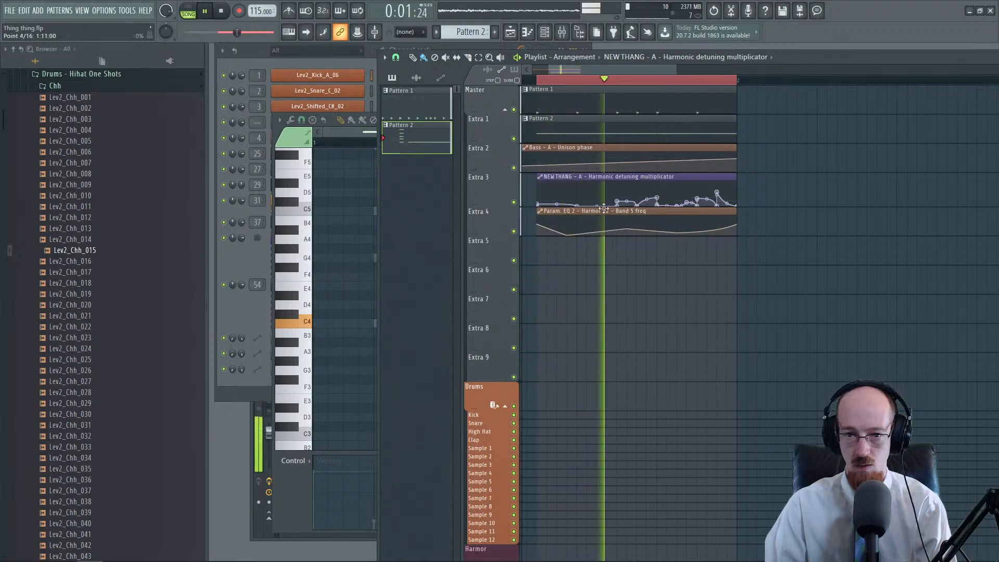
{"action": "key", "text": "space"}
{"action": "left_click_drag", "start_coordinate": [497, 206], "coordinate": [504, 346]}
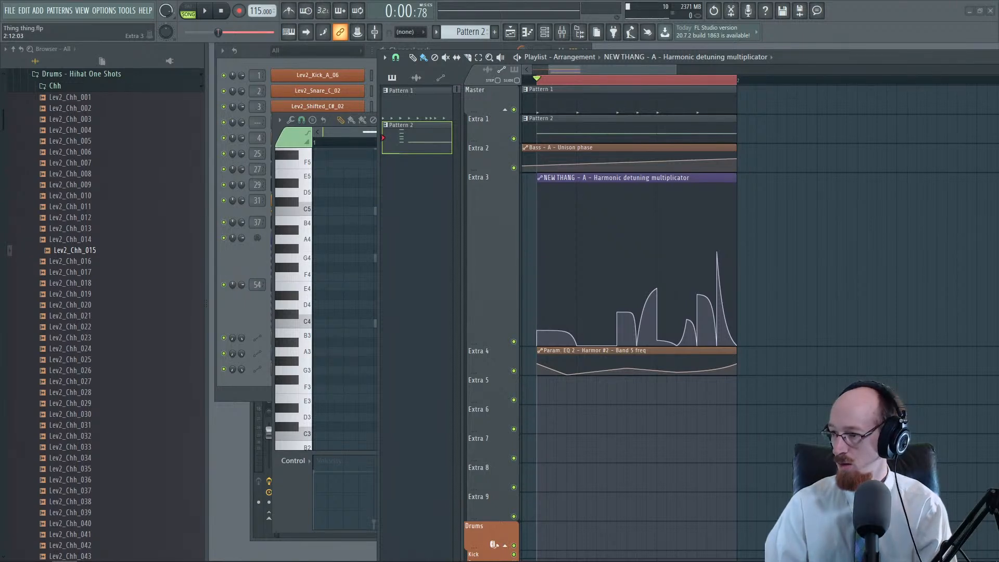
Step: Switch to the browser and listen to the SoundCloud reference track "track11" from near its beginning
{"action": "key", "text": "alt+Tab"}
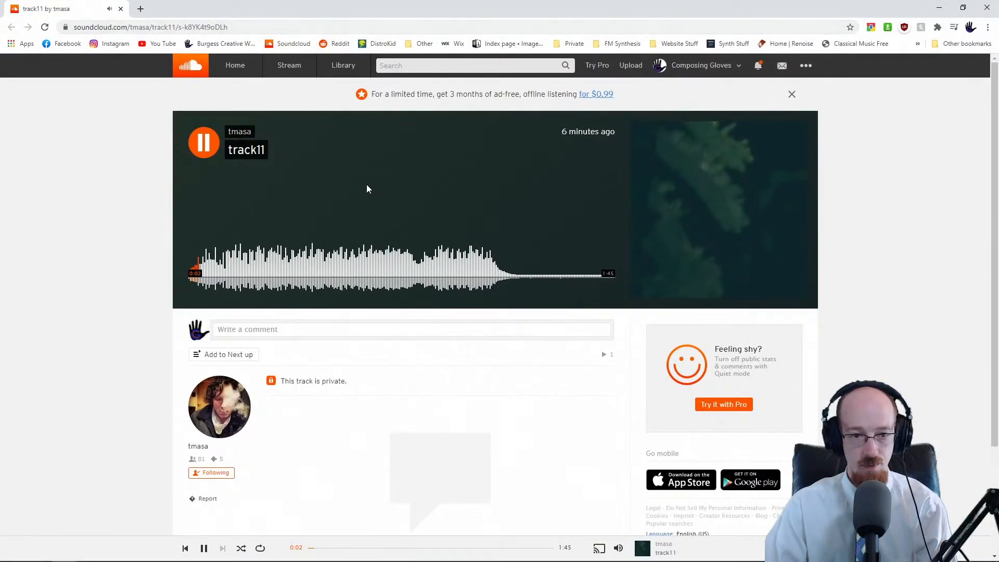
{"action": "left_click", "coordinate": [205, 148]}
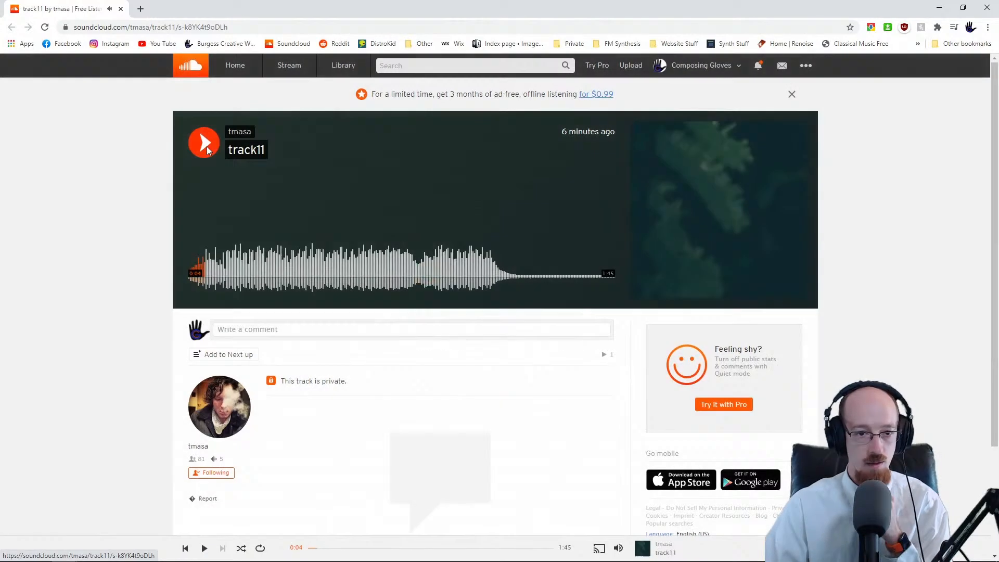
{"action": "left_click", "coordinate": [206, 148]}
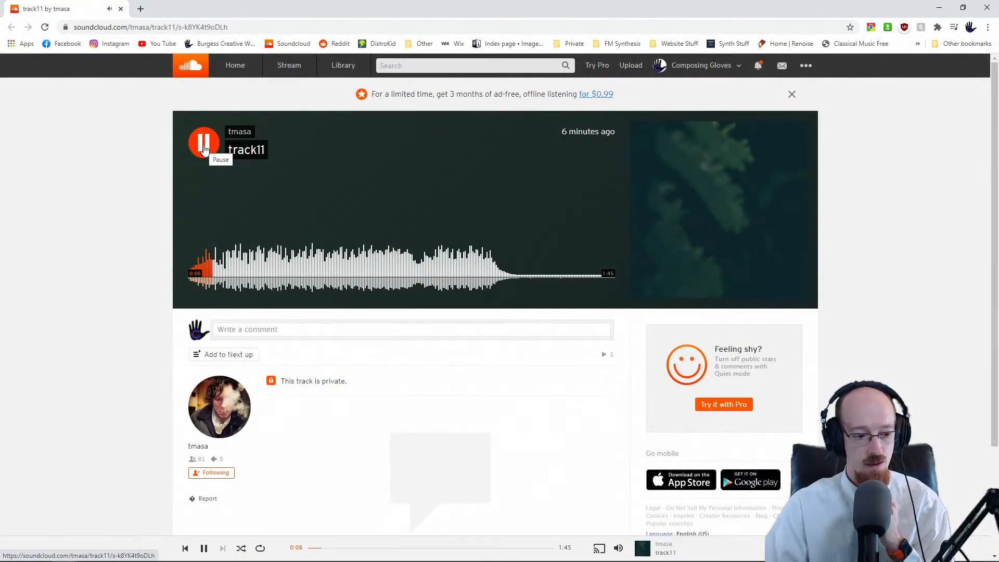
{"action": "left_click", "coordinate": [204, 149]}
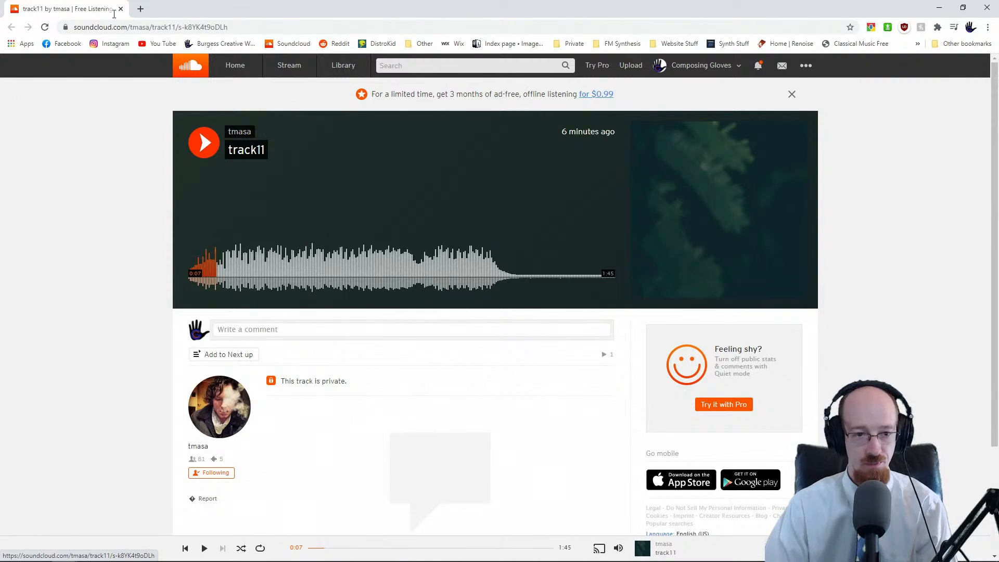
{"action": "left_click", "coordinate": [196, 260]}
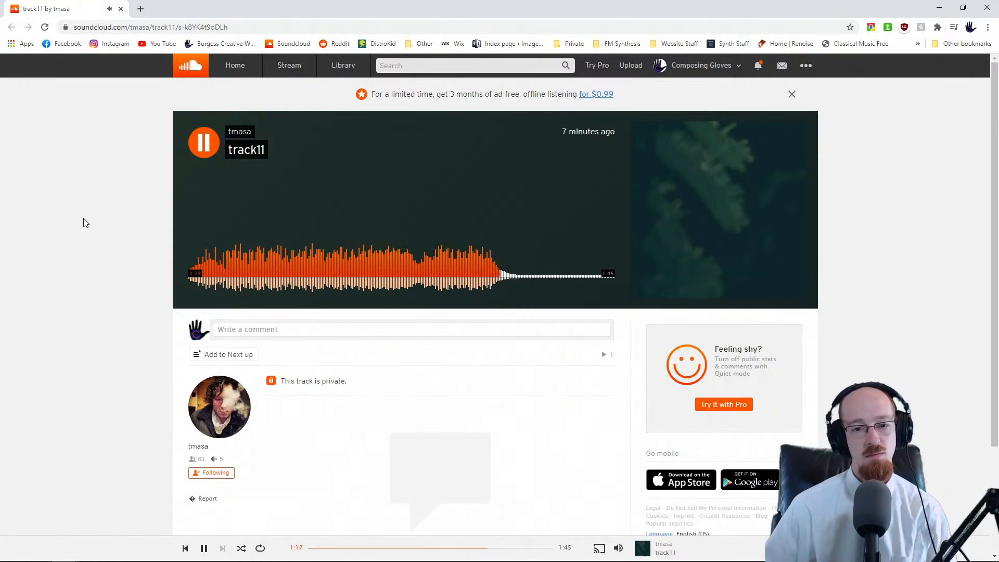
{"action": "left_click", "coordinate": [203, 146]}
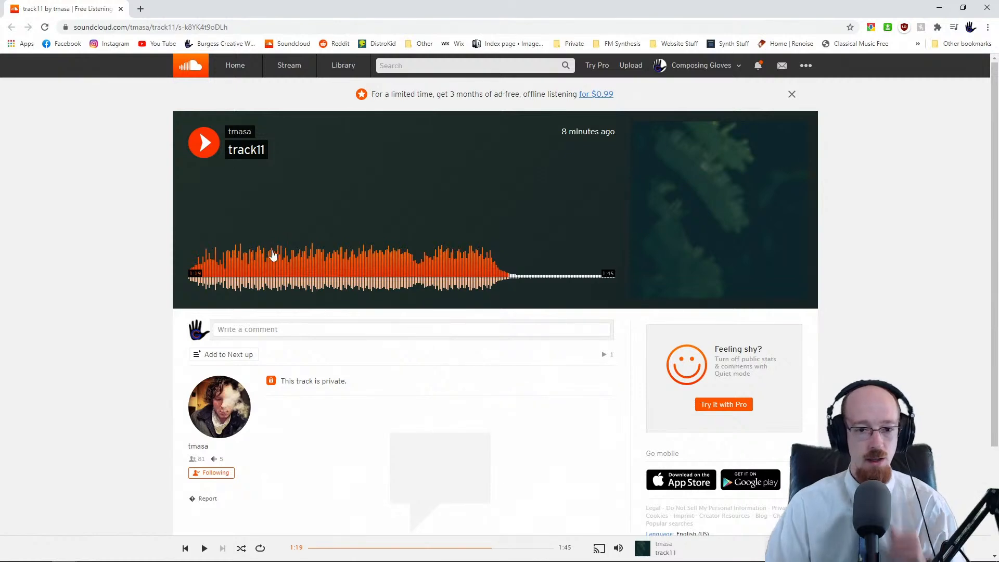
Step: Replay selected passages from the first half of track11, pausing between them
{"action": "left_click", "coordinate": [295, 268]}
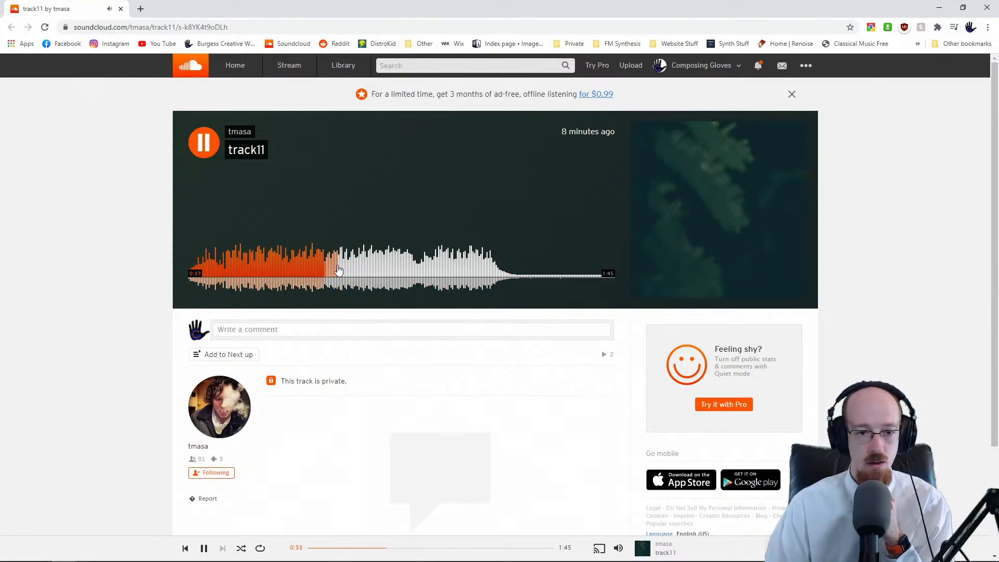
{"action": "key", "text": "space"}
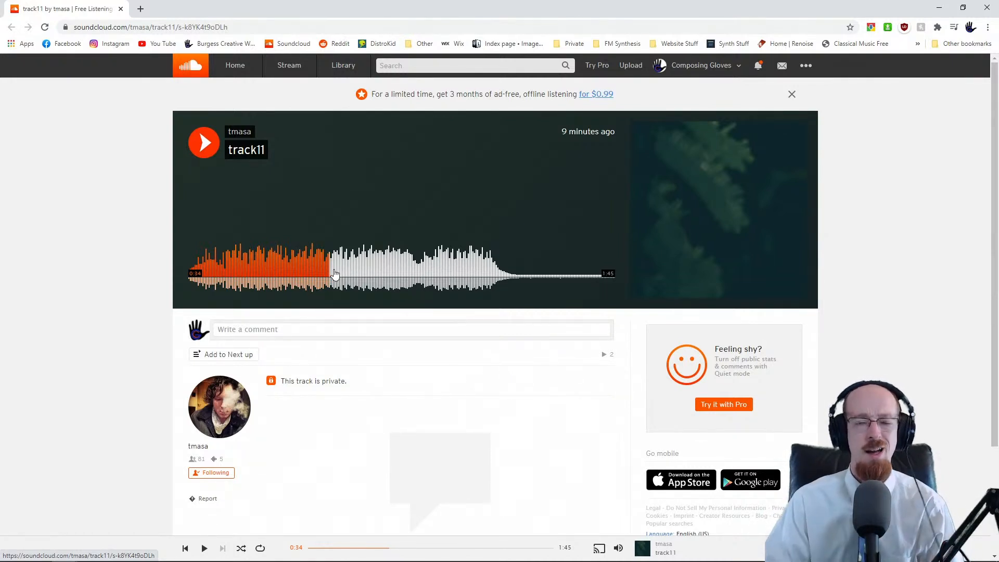
{"action": "left_click", "coordinate": [358, 264]}
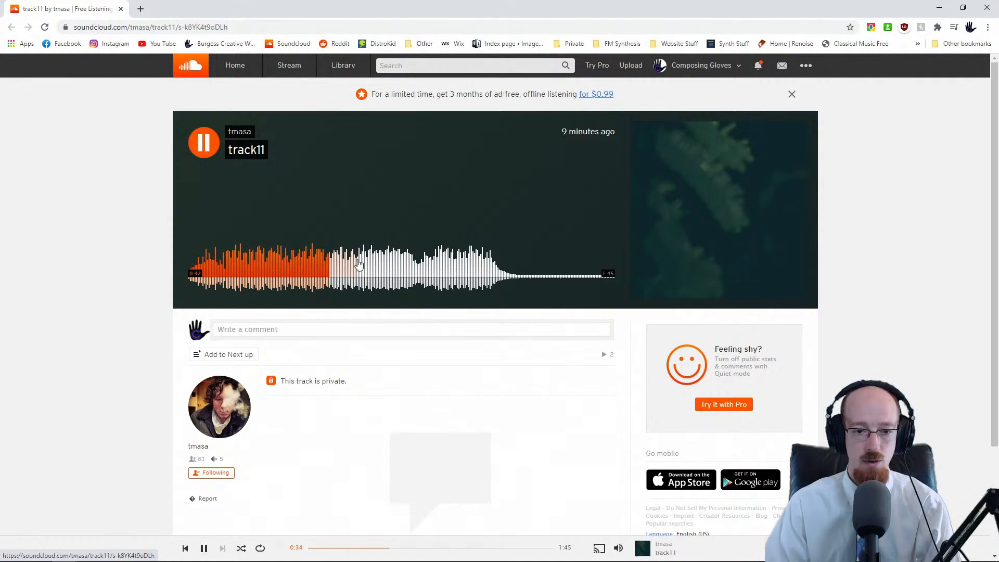
{"action": "left_click", "coordinate": [362, 274]}
{"action": "left_click", "coordinate": [203, 145]}
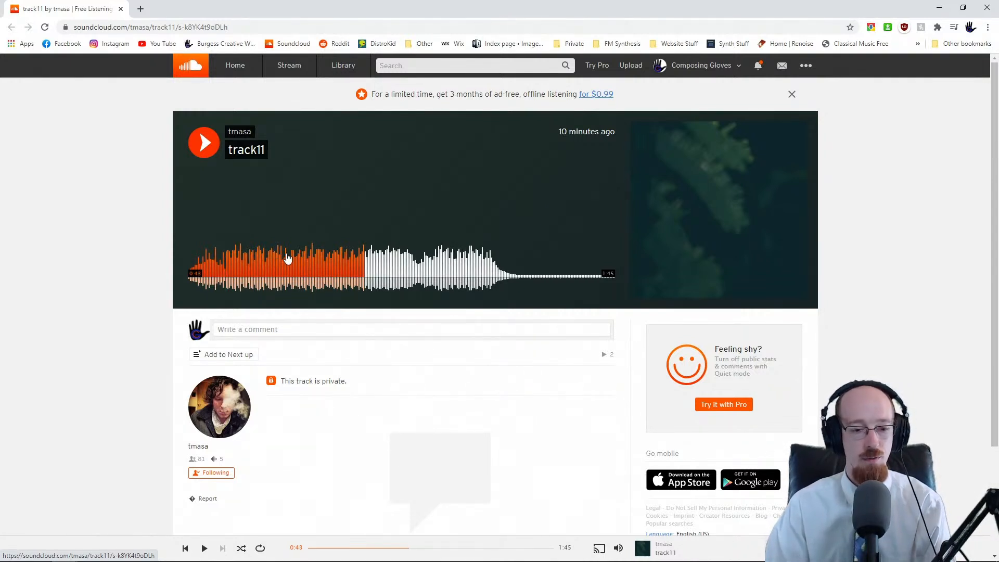
{"action": "key", "text": "space"}
{"action": "left_click", "coordinate": [301, 263]}
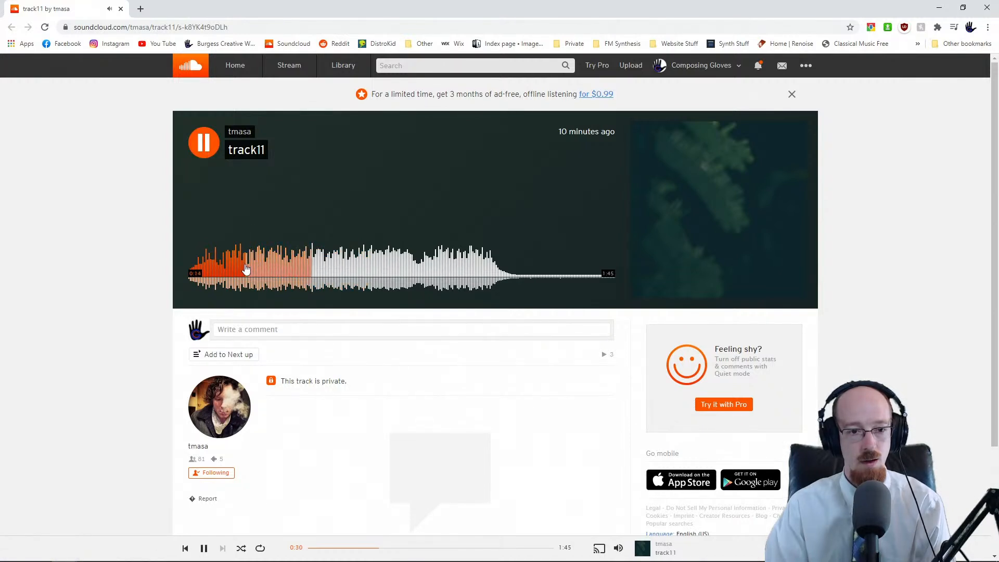
{"action": "left_click", "coordinate": [211, 138]}
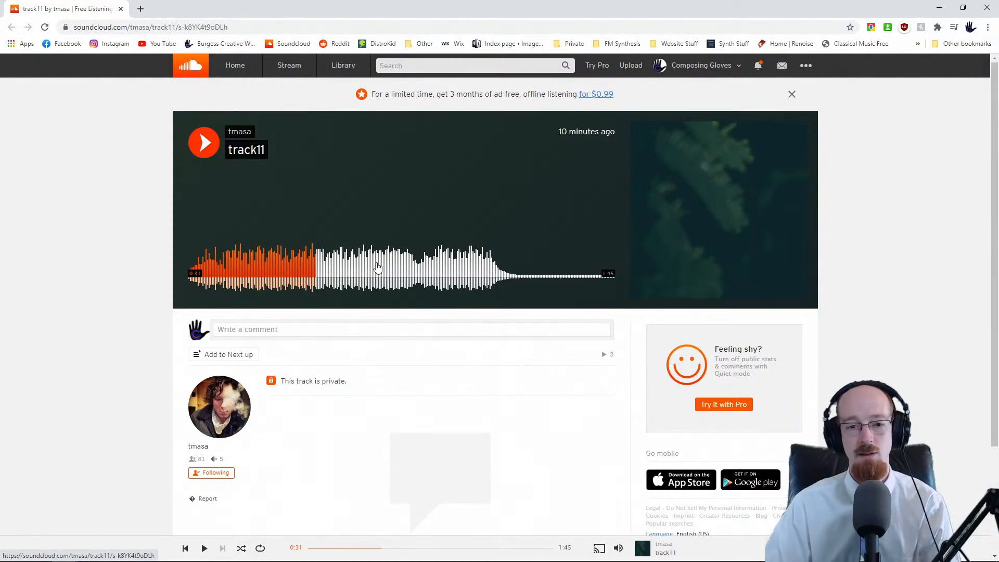
Step: Listen to the passage of track11 leading into the dip before its final section, then pause playback
{"action": "left_click", "coordinate": [386, 270]}
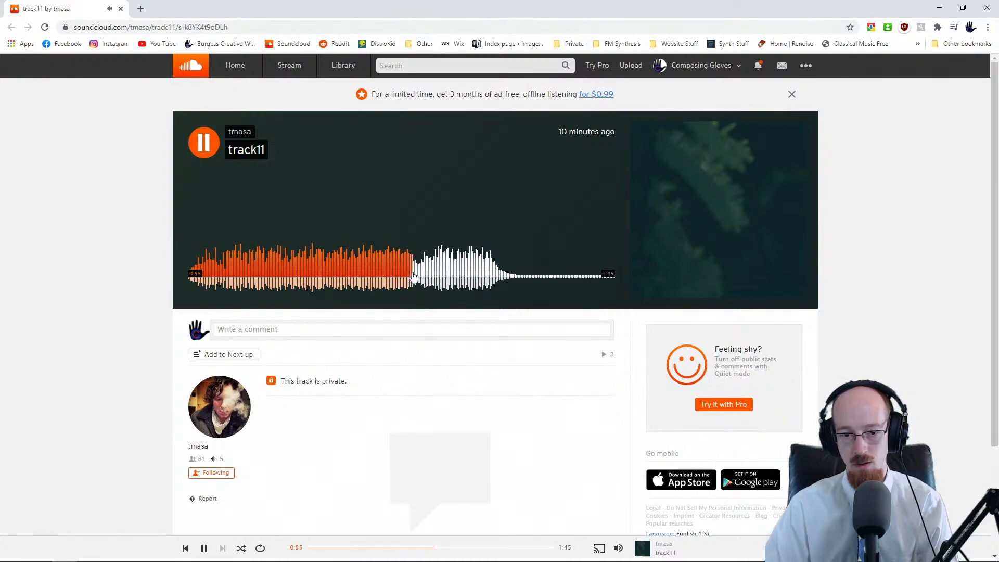
{"action": "key", "text": "space"}
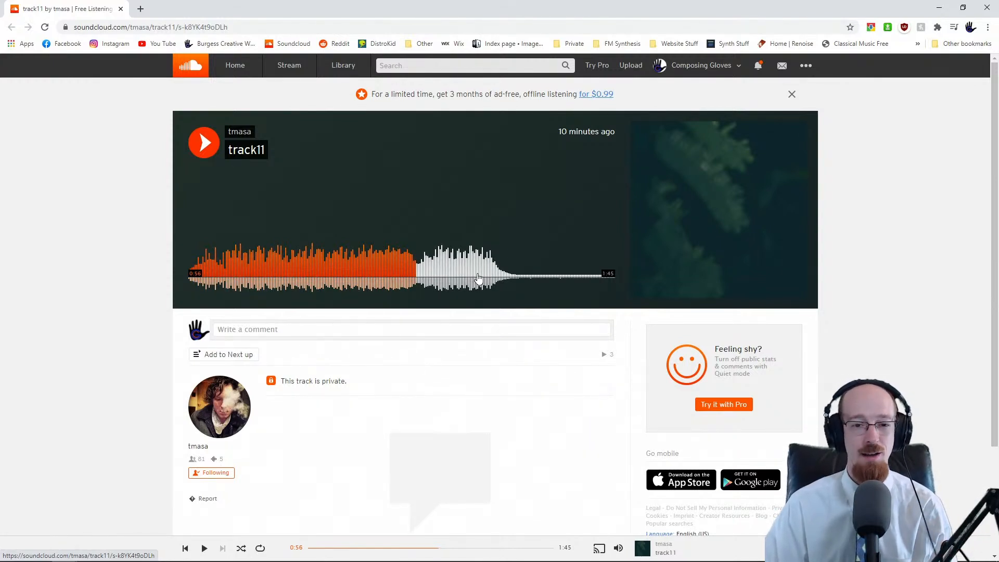
{"action": "key", "text": "space"}
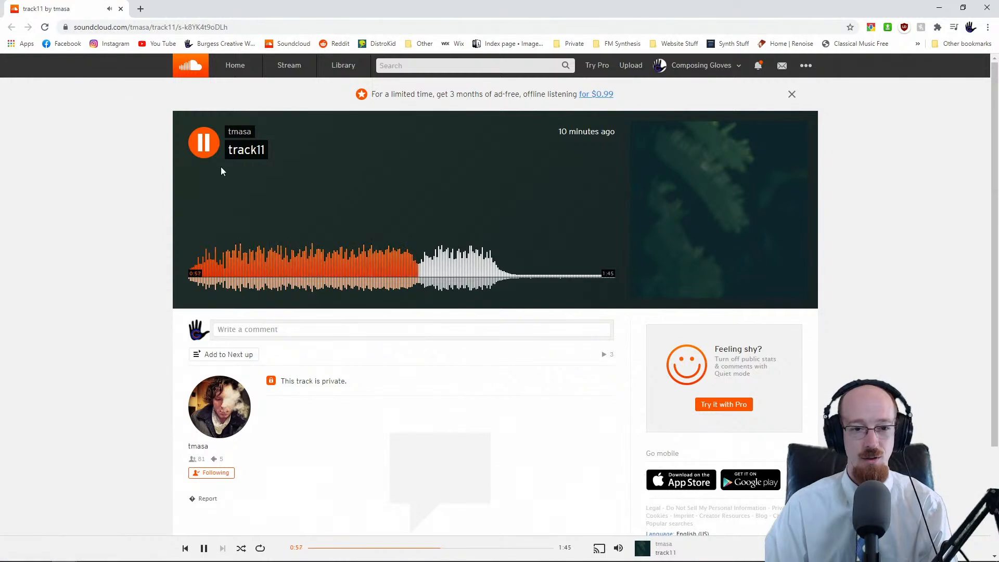
{"action": "key", "text": "space"}
{"action": "key", "text": "space"}
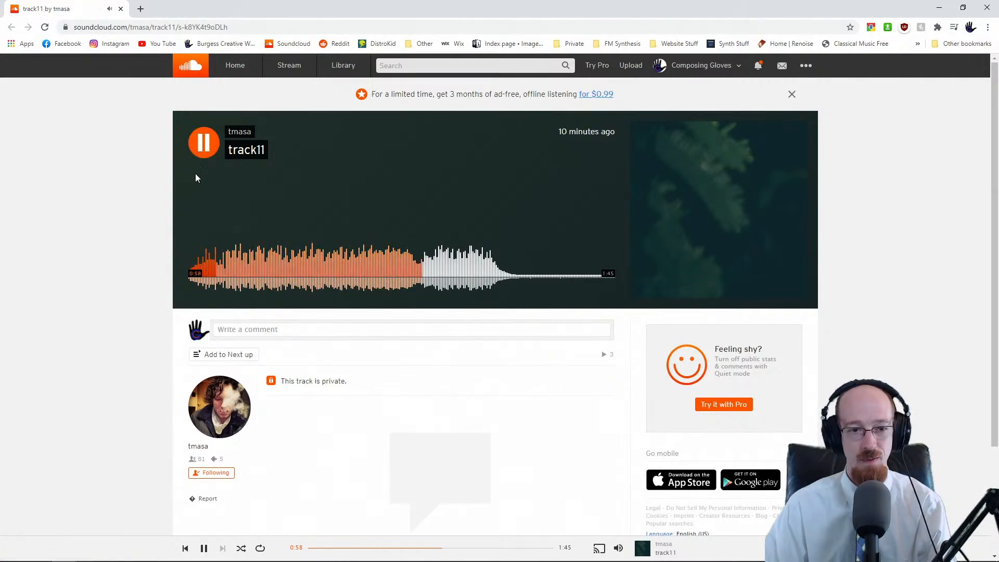
{"action": "left_click", "coordinate": [208, 145]}
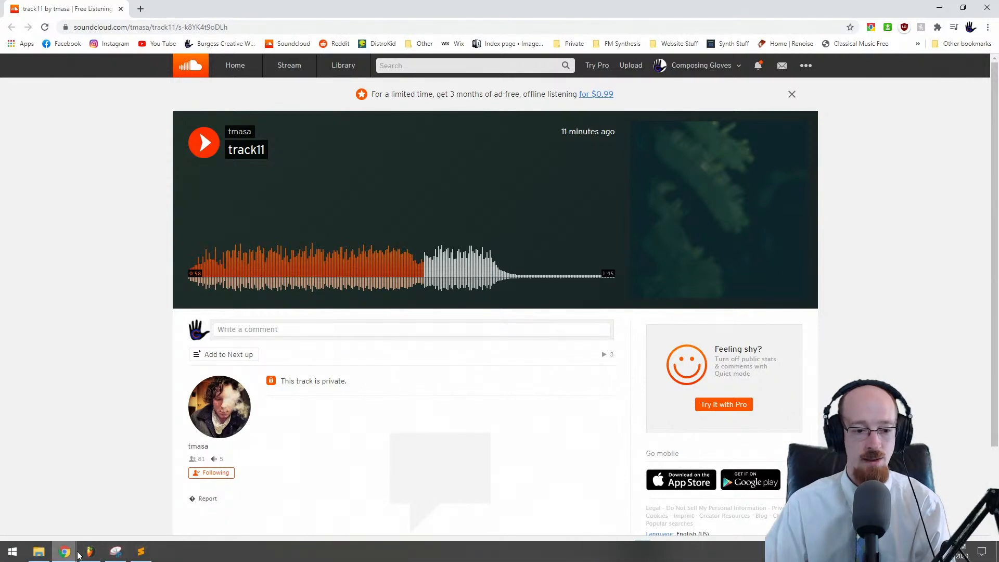
Step: Switch back to FL Studio, bring the playlist's first bar into view, and audition the looped section
{"action": "left_click", "coordinate": [90, 551]}
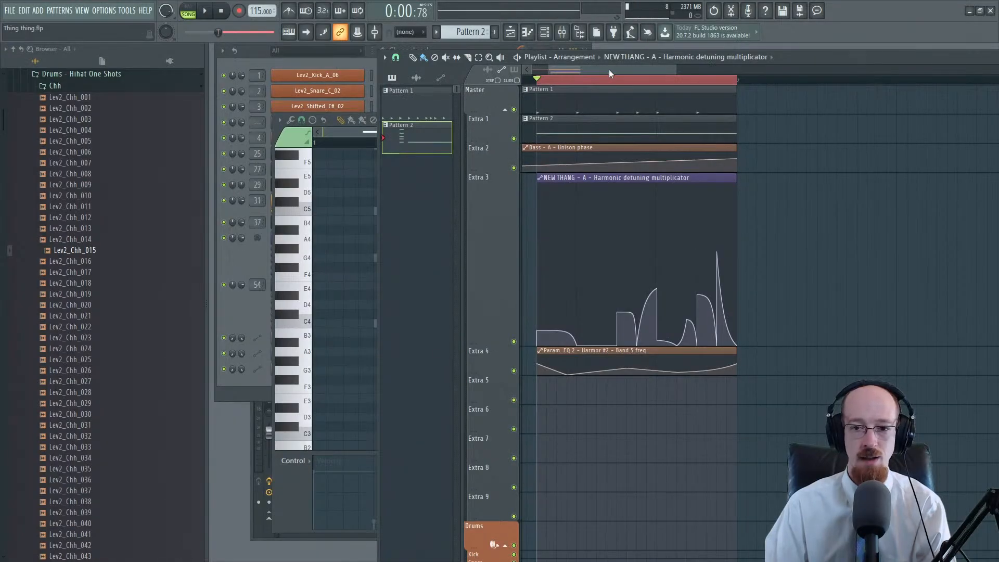
{"action": "left_click_drag", "start_coordinate": [609, 69], "coordinate": [579, 73]}
{"action": "key", "text": "space"}
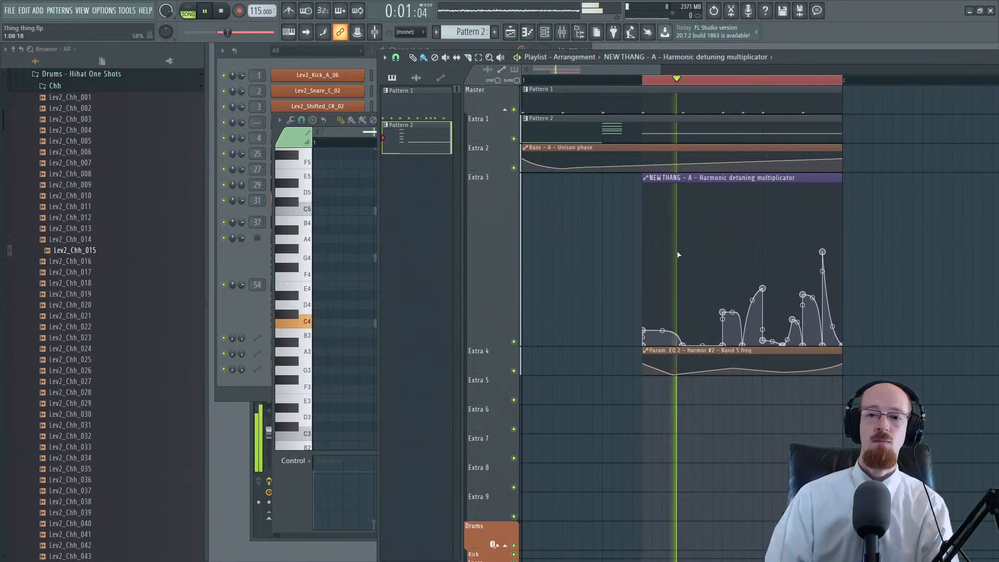
{"action": "key", "text": "space"}
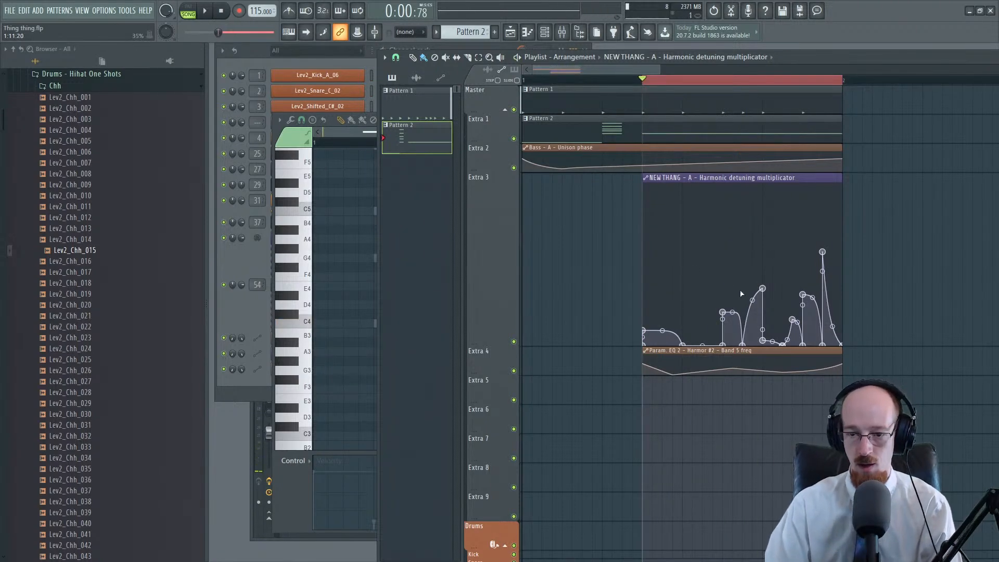
Step: Remove the tall middle peak from the harmonic detuning automation and widen the plateau of the hump before it, checking by playback
{"action": "right_click", "coordinate": [762, 289]}
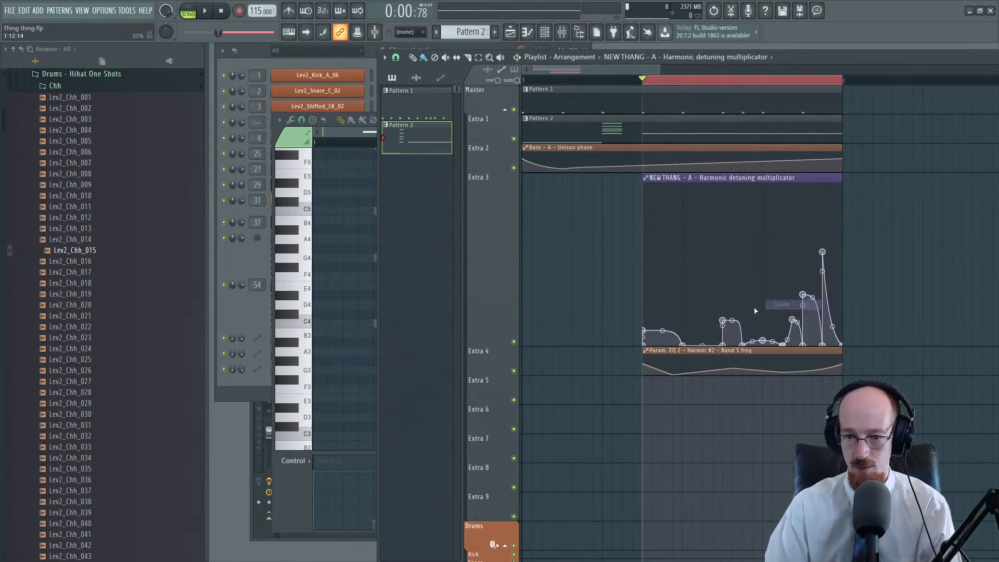
{"action": "key", "text": "space"}
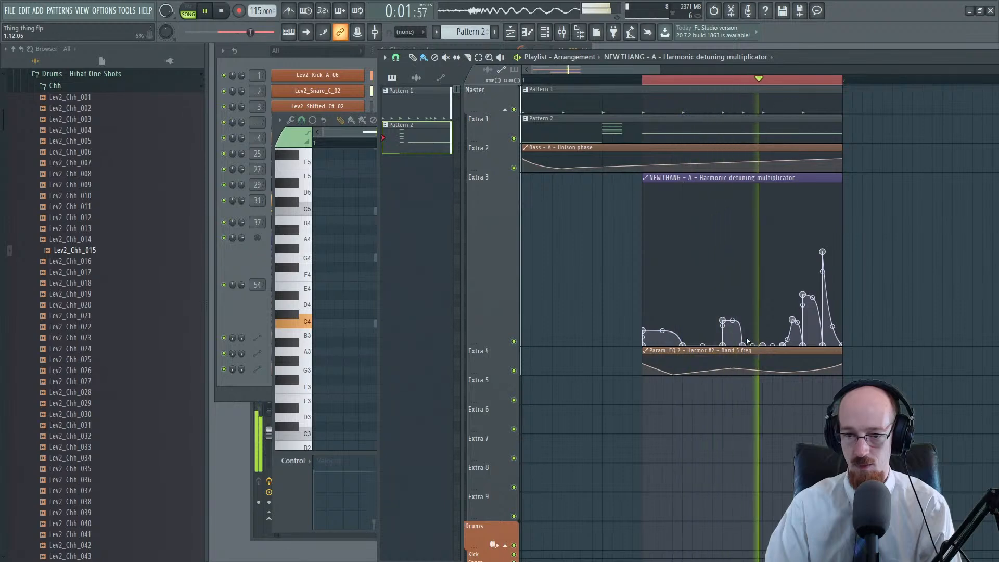
{"action": "key", "text": "space"}
{"action": "mouse_move", "coordinate": [732, 321]}
{"action": "left_mouse_down"}
{"action": "mouse_move", "coordinate": [733, 338]}
{"action": "mouse_move", "coordinate": [746, 323]}
{"action": "left_mouse_up"}
{"action": "key", "text": "space"}
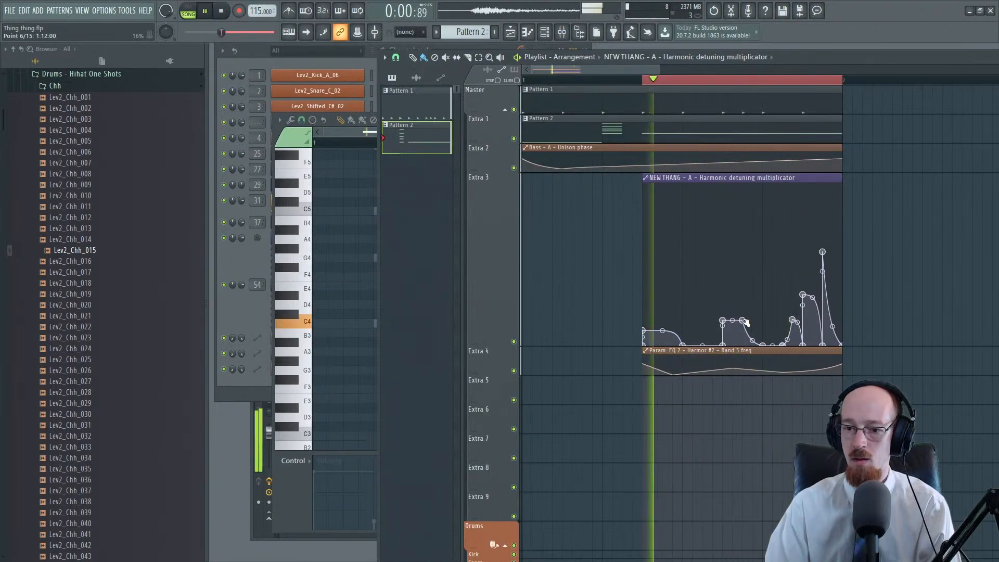
{"action": "key", "text": "space"}
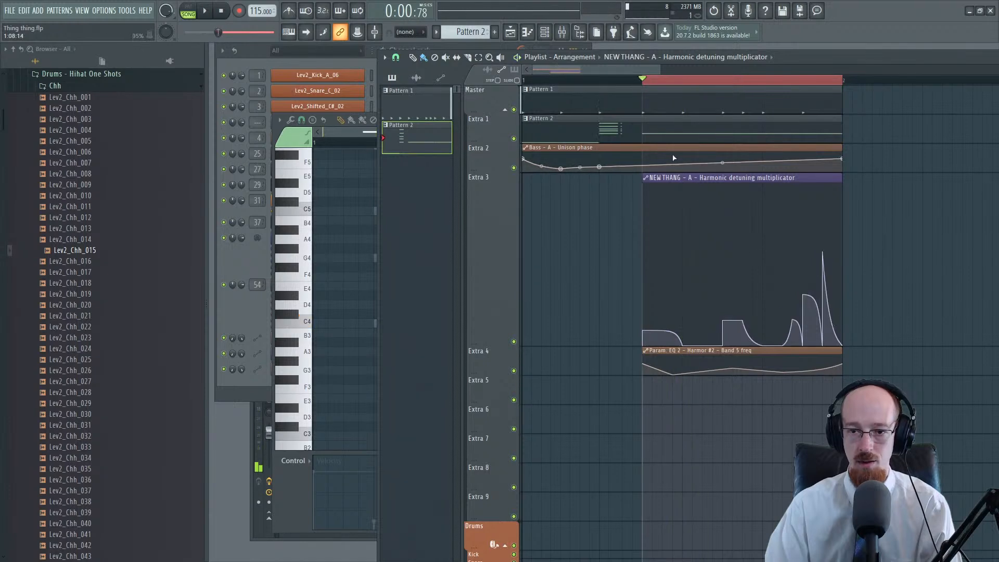
Step: Delete the short C4 notes following the long one in Pattern 2's NEW THANG piano roll and audition the loop in the playlist
{"action": "scroll", "coordinate": [639, 133], "scroll_direction": "down", "scroll_amount": 3}
{"action": "double_click", "coordinate": [637, 132]}
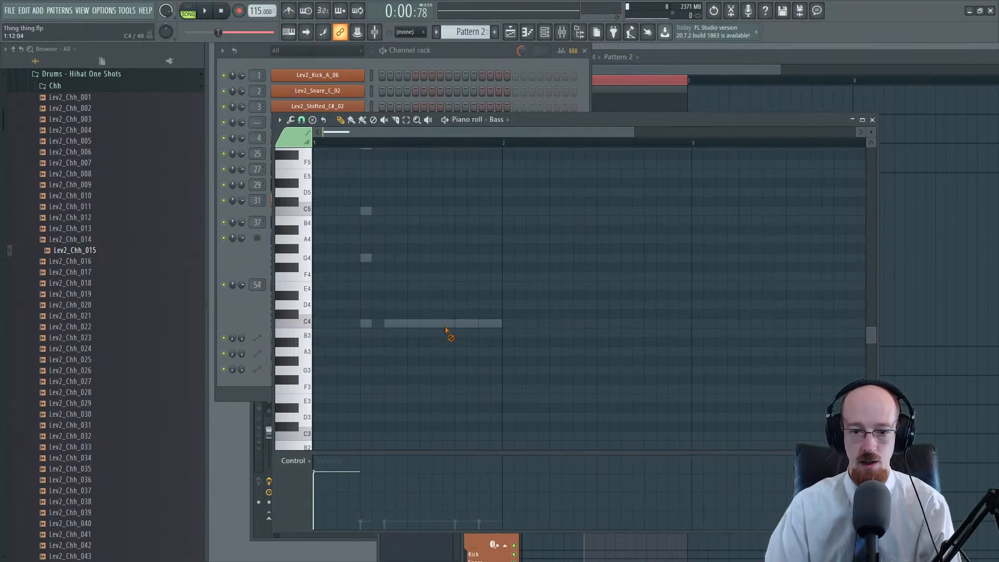
{"action": "right_click", "coordinate": [472, 327]}
{"action": "right_click", "coordinate": [472, 327]}
{"action": "right_click", "coordinate": [472, 323]}
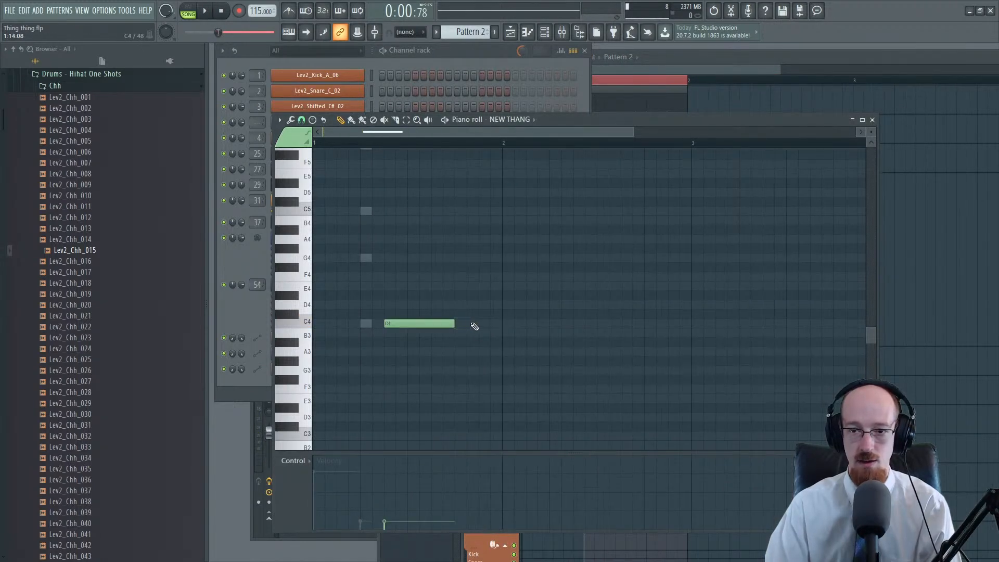
{"action": "left_click", "coordinate": [668, 88]}
{"action": "key", "text": "space"}
{"action": "key", "text": "space"}
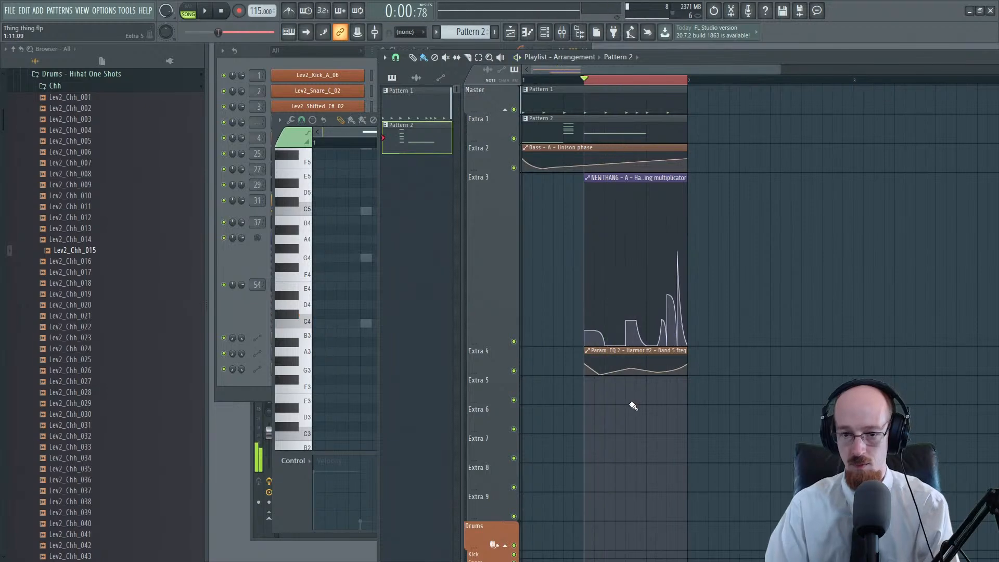
Step: Slice the harmonic detuning and Band 5 freq automation clips partway through the loop and delete their later parts
{"action": "left_click_drag", "start_coordinate": [640, 234], "coordinate": [628, 224]}
{"action": "right_click", "coordinate": [651, 175]}
{"action": "right_click", "coordinate": [654, 366]}
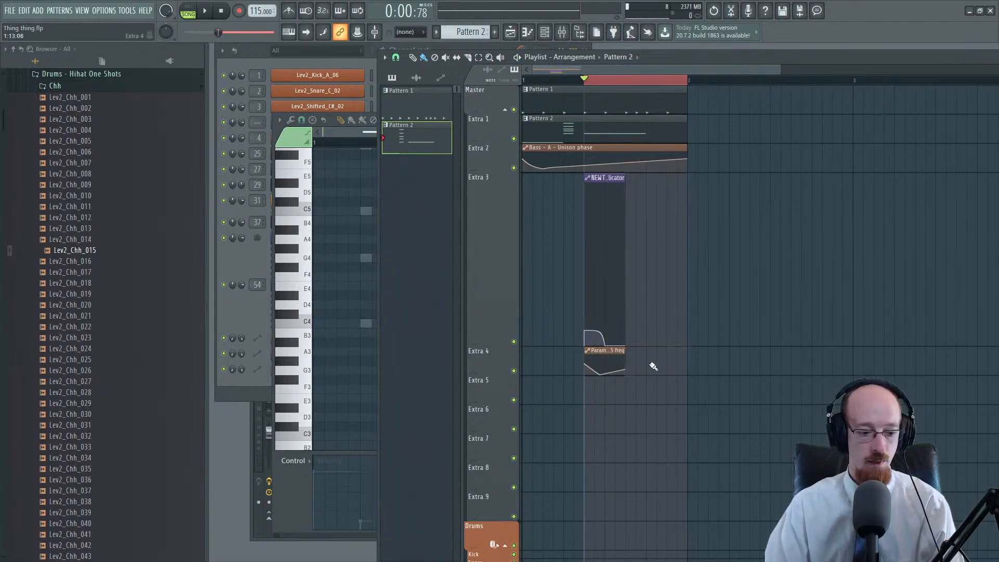
Step: Reopen Pattern 2's NEW THANG piano roll at the remaining C4 note and audition it
{"action": "scroll", "coordinate": [644, 275], "scroll_direction": "up", "scroll_amount": 4}
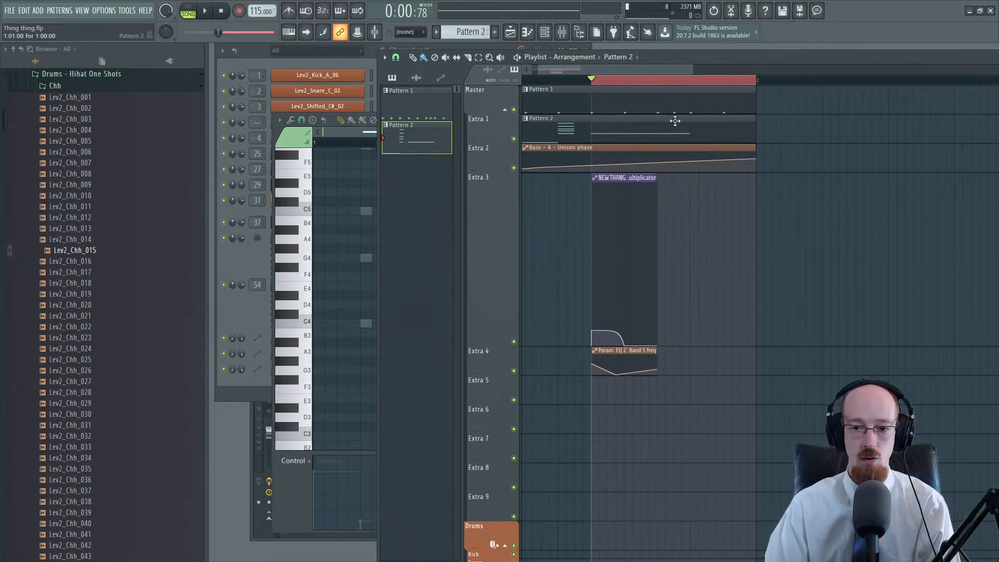
{"action": "double_click", "coordinate": [659, 132]}
{"action": "double_click", "coordinate": [426, 325]}
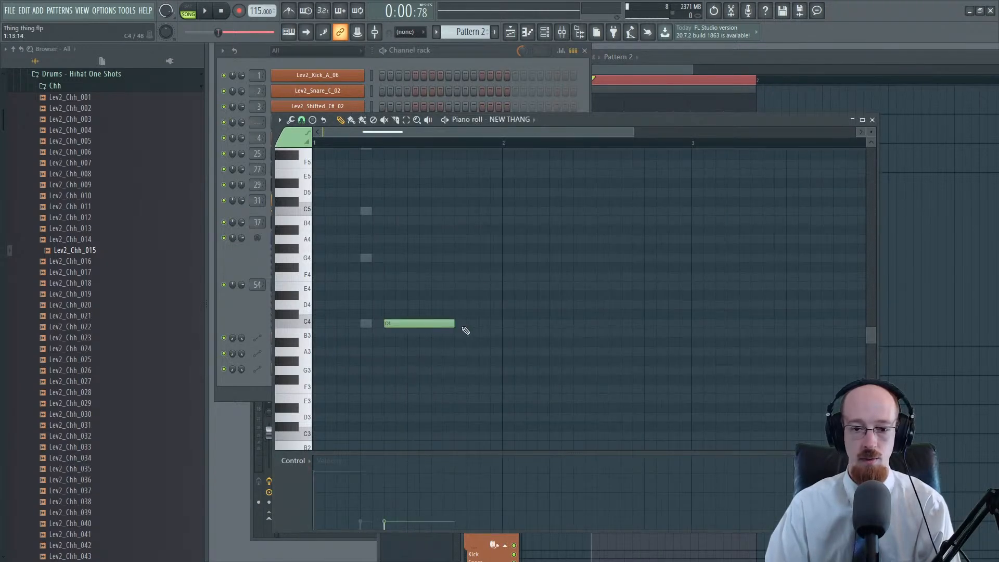
{"action": "key", "text": "space"}
Step: Shorten the NEW THANG C4 note and raise its velocity to about 29%, checking the sound with repeated playback
{"action": "mouse_move", "coordinate": [385, 522]}
{"action": "left_mouse_down"}
{"action": "mouse_move", "coordinate": [385, 487]}
{"action": "mouse_move", "coordinate": [385, 508]}
{"action": "left_mouse_up"}
{"action": "key", "text": "space"}
{"action": "key", "text": "space"}
{"action": "key", "text": "space"}
{"action": "left_click", "coordinate": [385, 515]}
{"action": "key", "text": "space"}
{"action": "key", "text": "space"}
{"action": "key", "text": "space"}
{"action": "key", "text": "space"}
{"action": "key", "text": "space"}
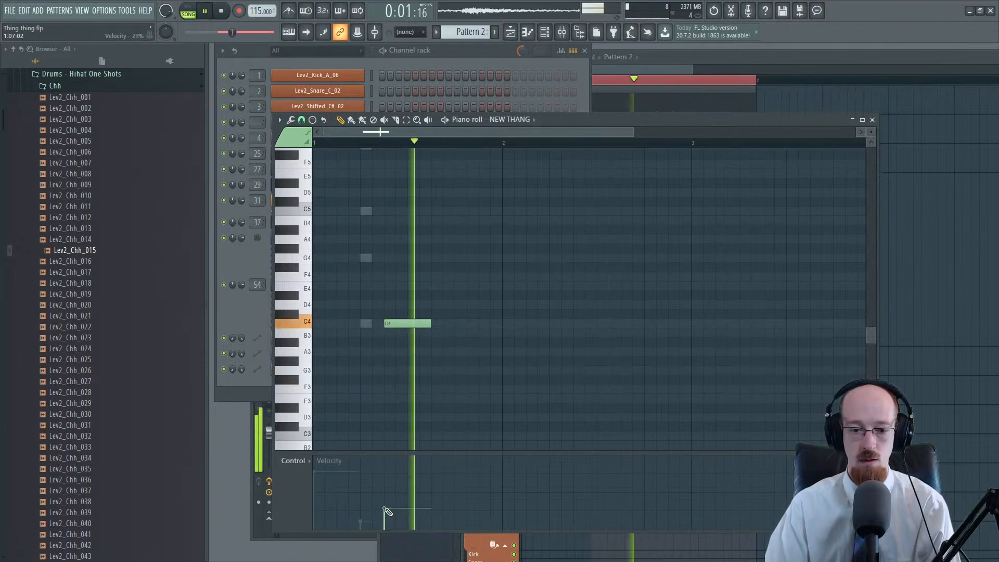
Step: Audition the loop in the playlist and delete the middle point of the NEW THANG harmonic detuning automation clip
{"action": "left_click", "coordinate": [681, 81]}
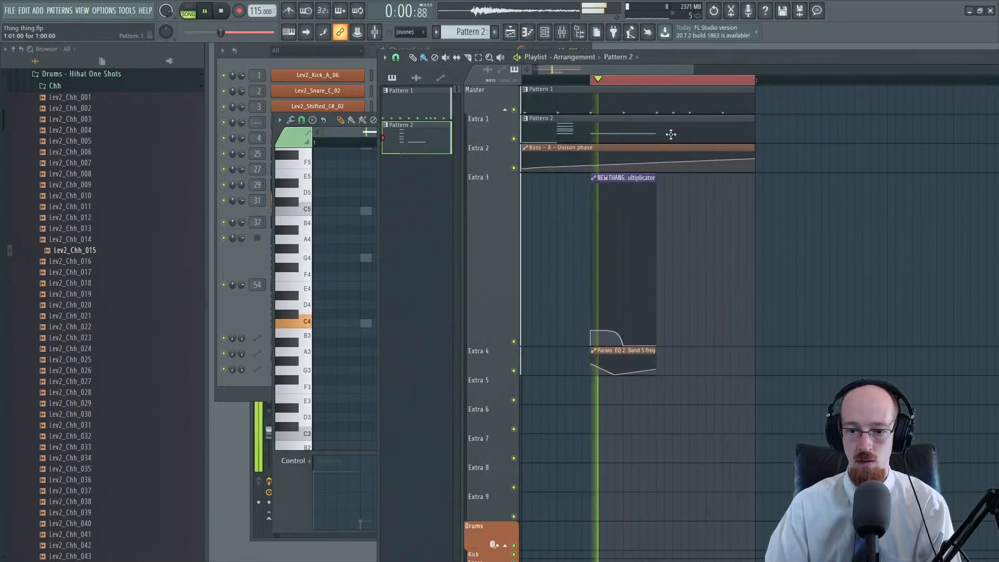
{"action": "key", "text": "space"}
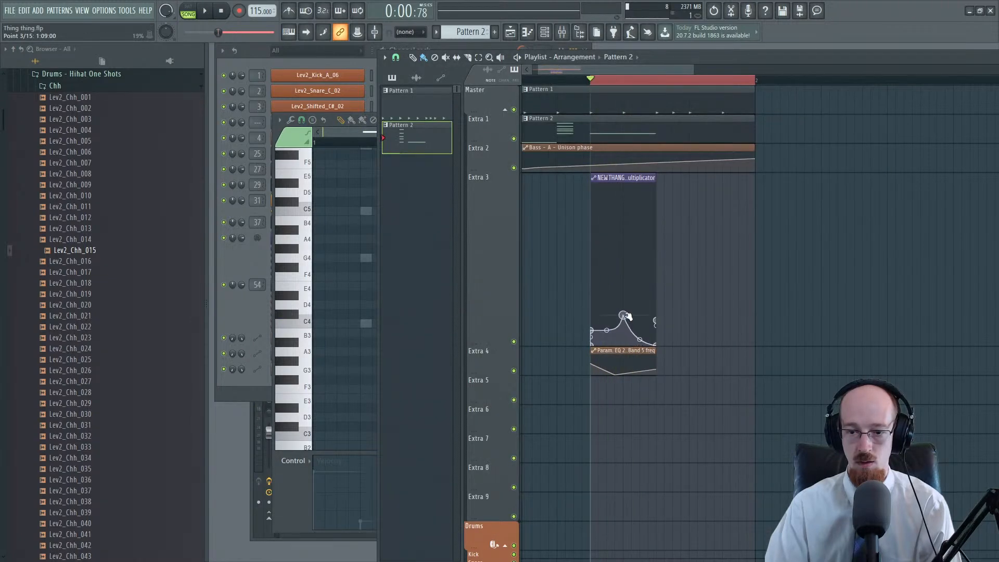
{"action": "key", "text": "space"}
{"action": "key", "text": "space"}
{"action": "right_click", "coordinate": [623, 315]}
{"action": "left_click", "coordinate": [637, 321]}
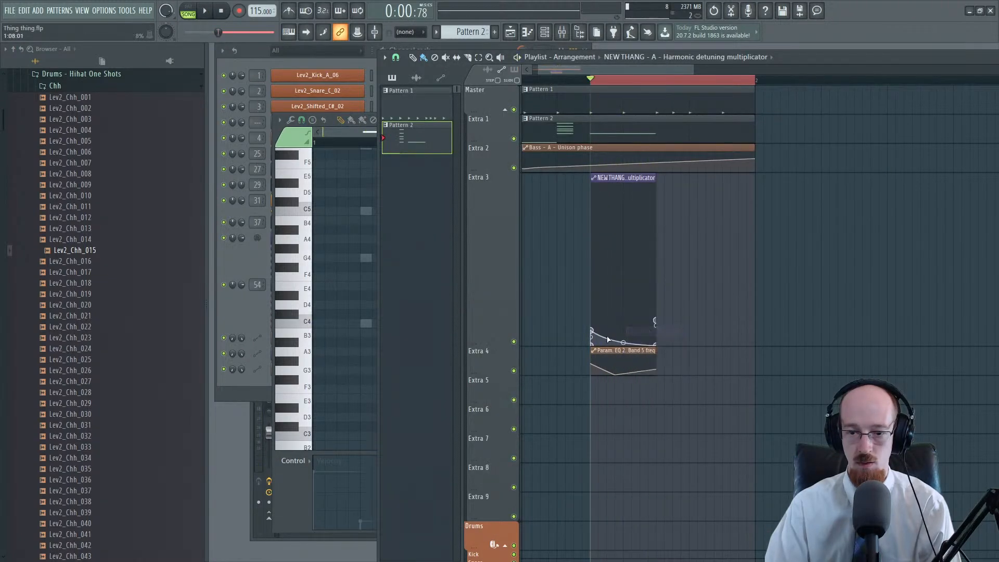
Step: Reshape the harmonic detuning curve to hold level before falling, raise its starting level to about 46%, and audition the loop repeatedly
{"action": "key", "text": "space"}
{"action": "left_click_drag", "start_coordinate": [623, 342], "coordinate": [593, 272]}
{"action": "key", "text": "space"}
{"action": "key", "text": "space"}
{"action": "key", "text": "space"}
{"action": "key", "text": "space"}
{"action": "key", "text": "space"}
{"action": "key", "text": "space"}
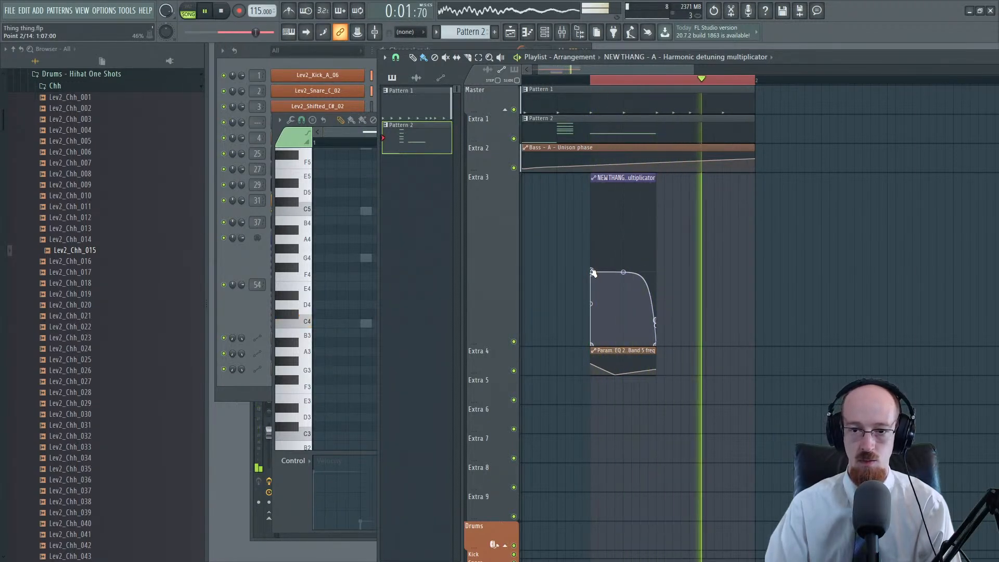
{"action": "key", "text": "space"}
{"action": "key", "text": "space"}
{"action": "key", "text": "space"}
{"action": "key", "text": "space"}
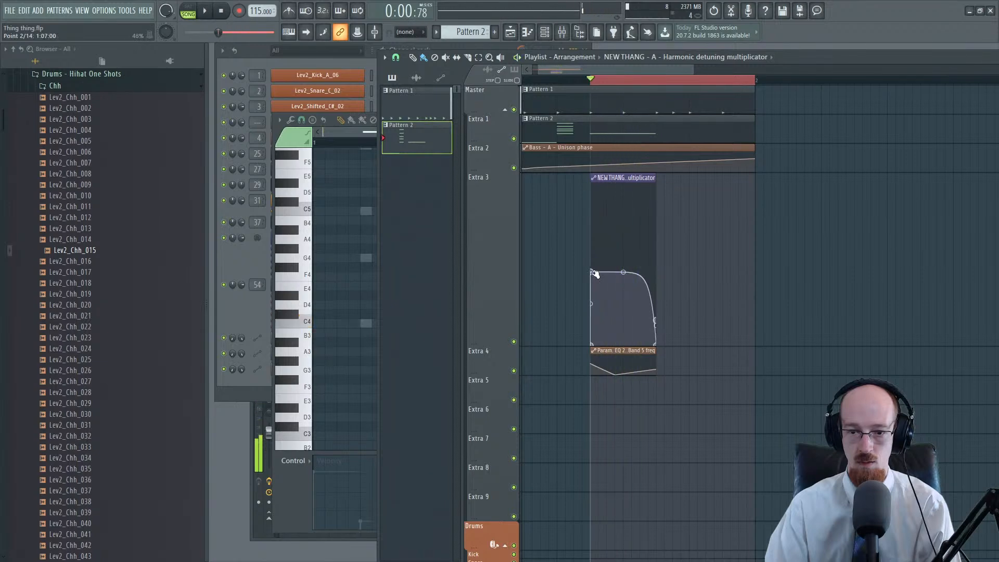
Step: Raise the harmonic detuning clip's starting level to about 50% and audition the change
{"action": "left_click_drag", "start_coordinate": [593, 272], "coordinate": [593, 264]}
{"action": "key", "text": "space"}
{"action": "key", "text": "space"}
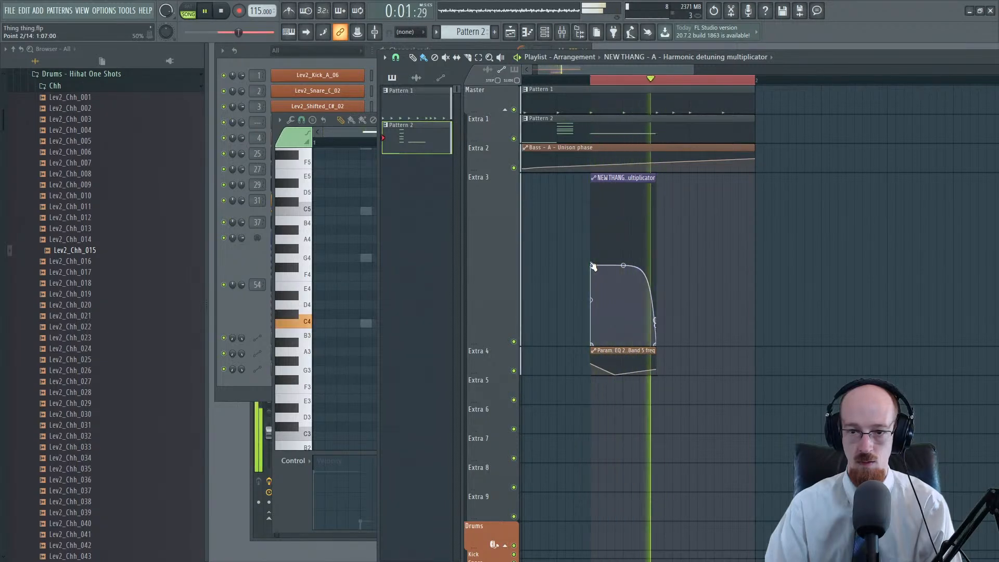
{"action": "key", "text": "space"}
{"action": "key", "text": "space"}
{"action": "key", "text": "space"}
Step: Set playback to the start of bar 1, audition the arrangement and clear the playlist loop selection
{"action": "left_click_drag", "start_coordinate": [624, 68], "coordinate": [571, 73]}
{"action": "left_click", "coordinate": [526, 79]}
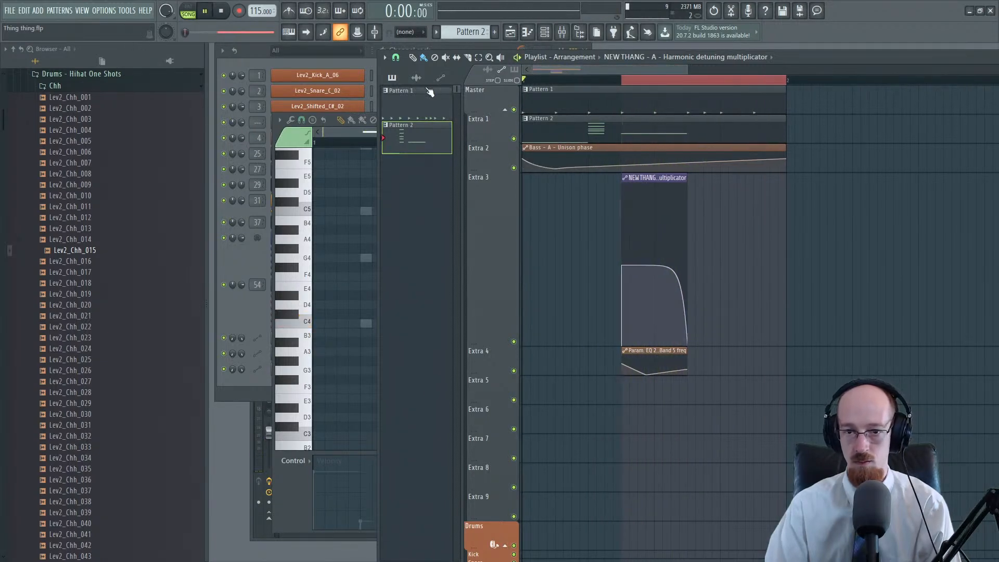
{"action": "key", "text": "space"}
{"action": "key", "text": "space"}
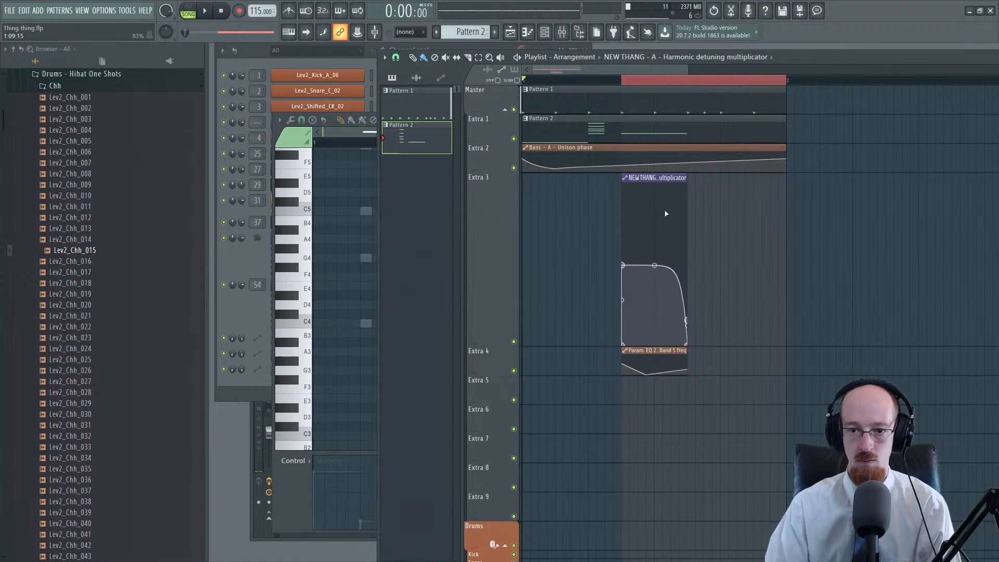
{"action": "key", "text": "ctrl+d"}
{"action": "scroll", "coordinate": [648, 167], "scroll_direction": "down", "scroll_amount": 2}
Step: Reopen Pattern 2's piano roll and move the NEW THANG C4 note two steps later, to step 9
{"action": "double_click", "coordinate": [604, 134]}
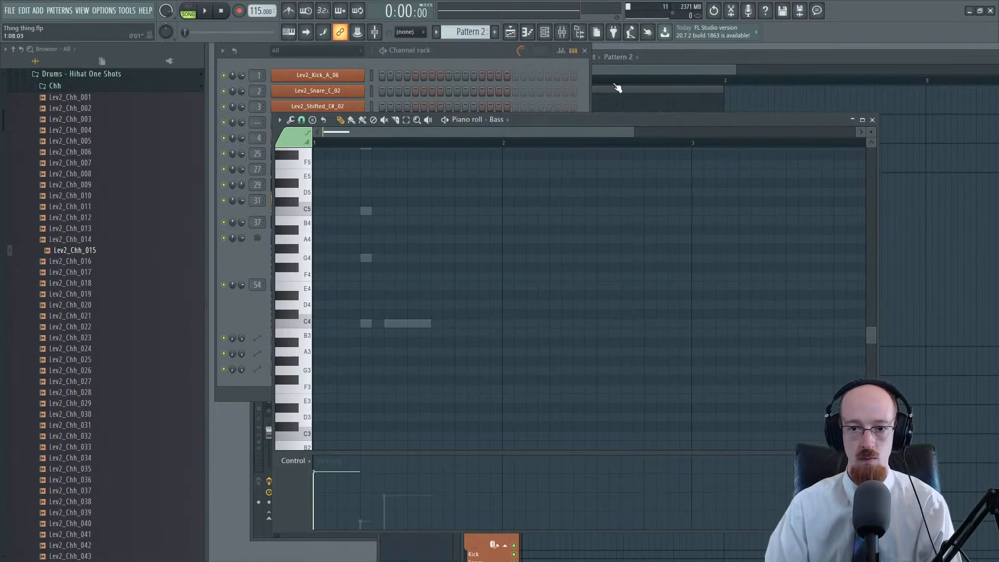
{"action": "key", "text": "space"}
{"action": "left_click", "coordinate": [642, 63]}
{"action": "key", "text": "space"}
{"action": "double_click", "coordinate": [609, 136]}
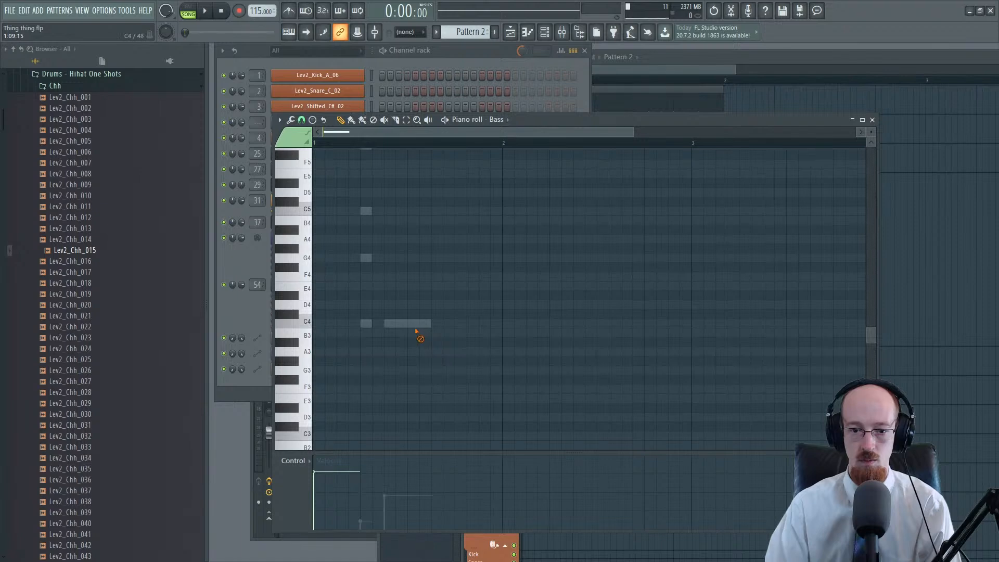
{"action": "left_click_drag", "start_coordinate": [414, 326], "coordinate": [439, 327]}
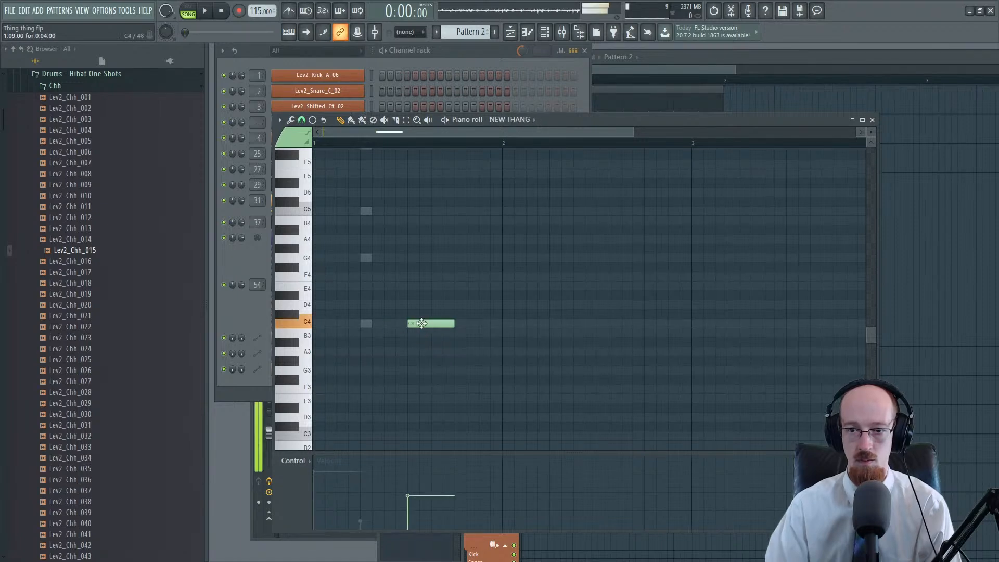
Step: Move the harmonic detuning and Band 5 freq automation clips together to align with the shifted NEW THANG note
{"action": "left_click", "coordinate": [673, 61]}
{"action": "left_click_drag", "start_coordinate": [569, 234], "coordinate": [705, 400]}
{"action": "left_click_drag", "start_coordinate": [616, 178], "coordinate": [642, 180]}
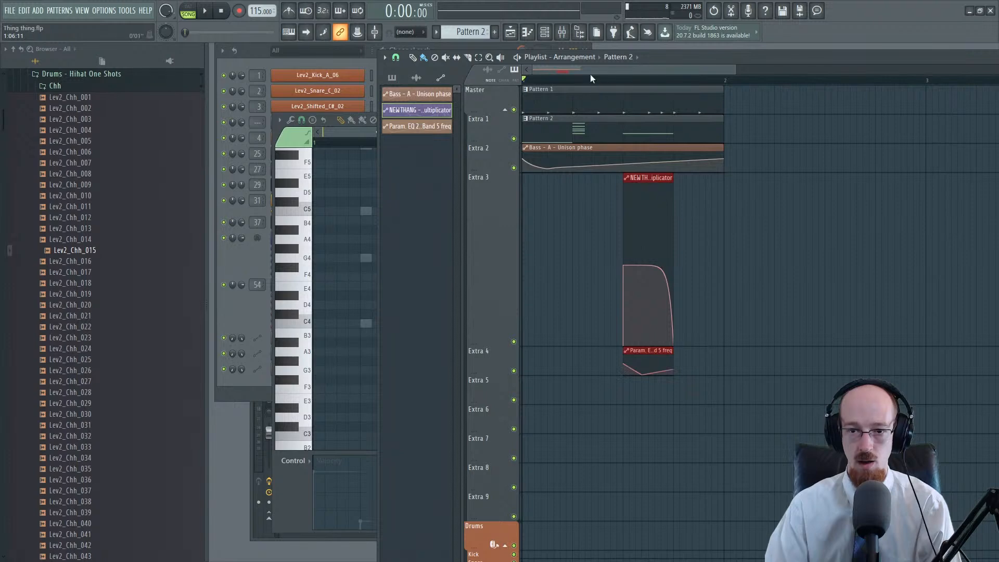
Step: Add a two-step C2 note at step 7 in the Default channel's piano roll and audition the arrangement
{"action": "left_click_drag", "start_coordinate": [591, 77], "coordinate": [622, 79]}
{"action": "left_click", "coordinate": [257, 61]}
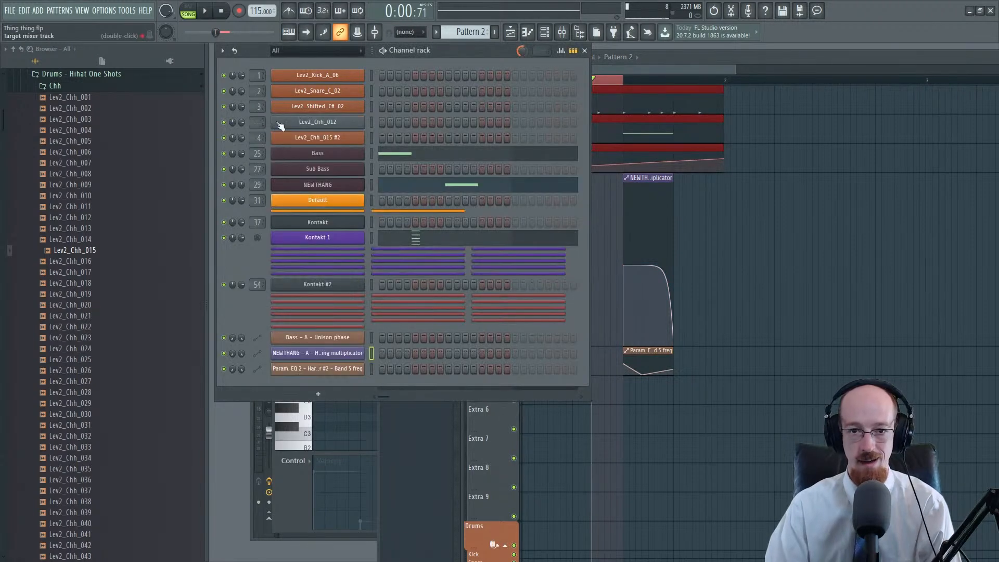
{"action": "right_click", "coordinate": [355, 201]}
{"action": "left_click", "coordinate": [402, 201]}
{"action": "mouse_move", "coordinate": [377, 324]}
{"action": "left_mouse_down"}
{"action": "mouse_move", "coordinate": [420, 327]}
{"action": "mouse_move", "coordinate": [395, 444]}
{"action": "mouse_move", "coordinate": [396, 396]}
{"action": "mouse_move", "coordinate": [397, 405]}
{"action": "left_mouse_up"}
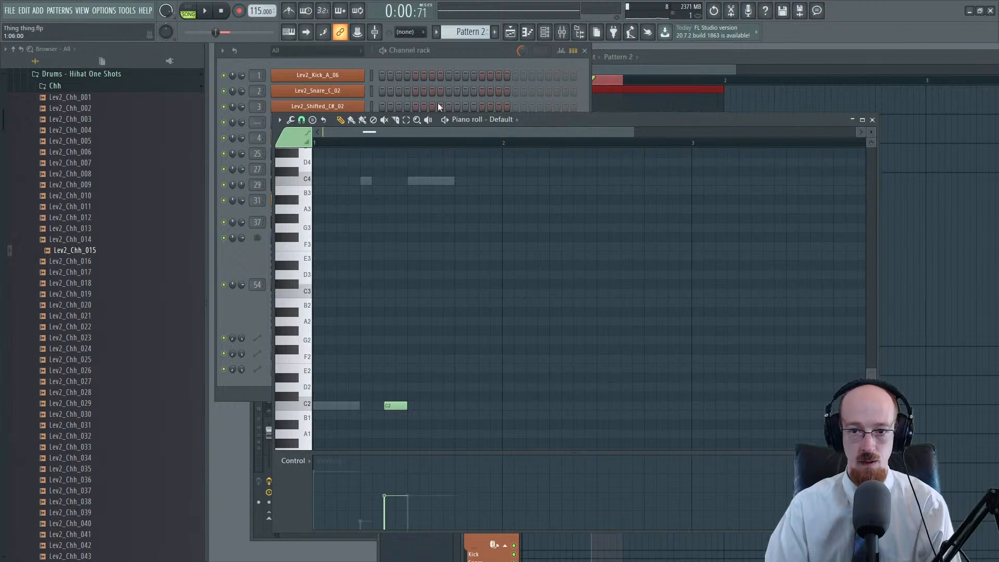
{"action": "left_click", "coordinate": [656, 83]}
{"action": "key", "text": "space"}
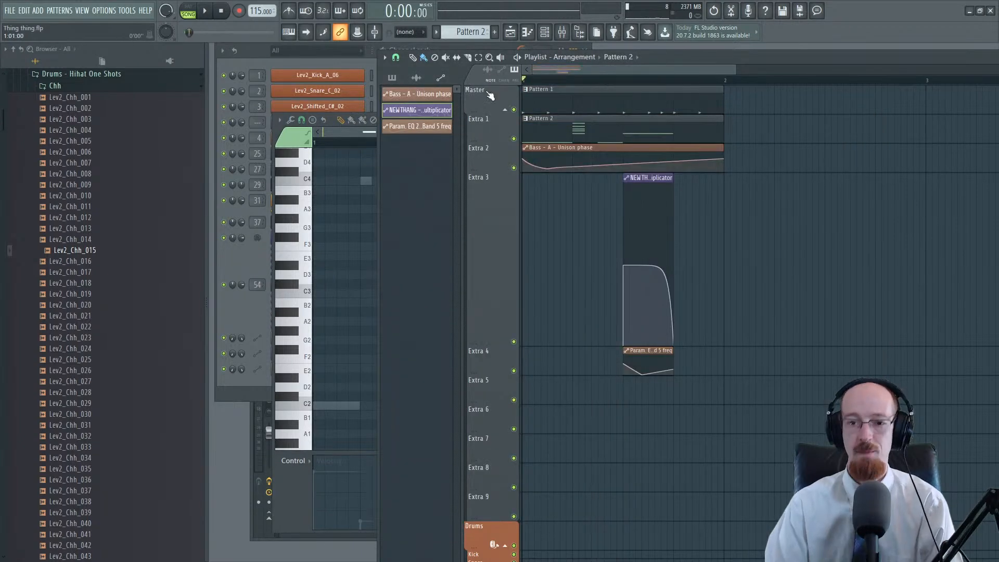
{"action": "key", "text": "space"}
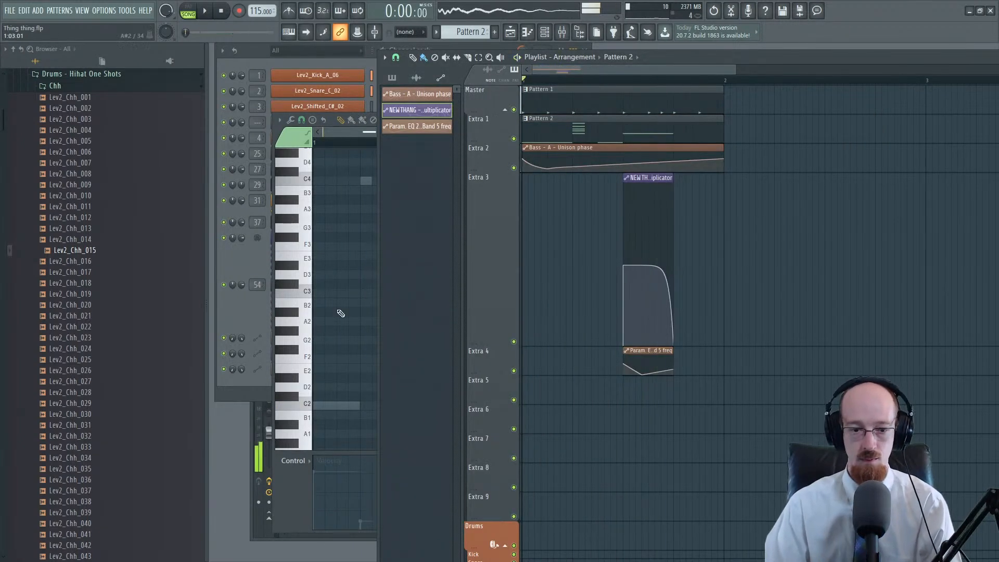
Step: Enable slide notes and place a one-step slide note on C1 at the start of the Default channel's C2 note
{"action": "left_click", "coordinate": [315, 453]}
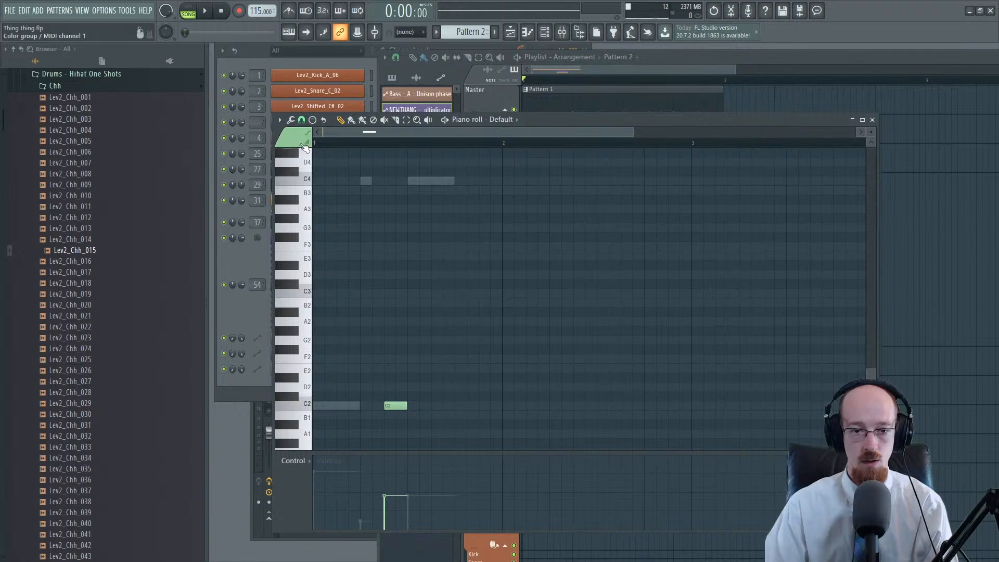
{"action": "scroll", "coordinate": [390, 351], "scroll_direction": "down", "scroll_amount": 4}
{"action": "left_click", "coordinate": [389, 359]}
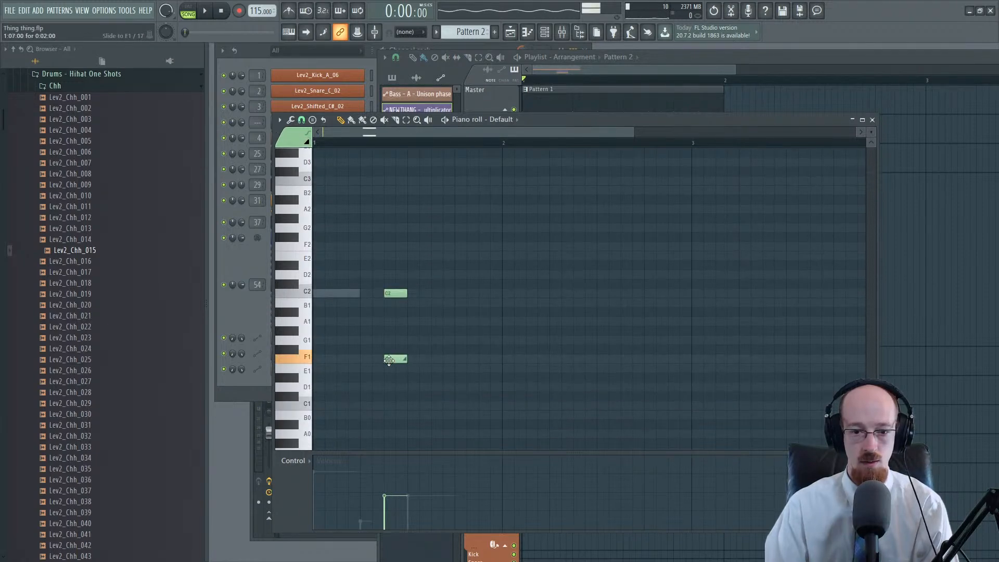
{"action": "left_click", "coordinate": [396, 369]}
{"action": "left_click_drag", "start_coordinate": [405, 361], "coordinate": [388, 404]}
{"action": "scroll", "coordinate": [401, 290], "scroll_direction": "up", "scroll_amount": 1}
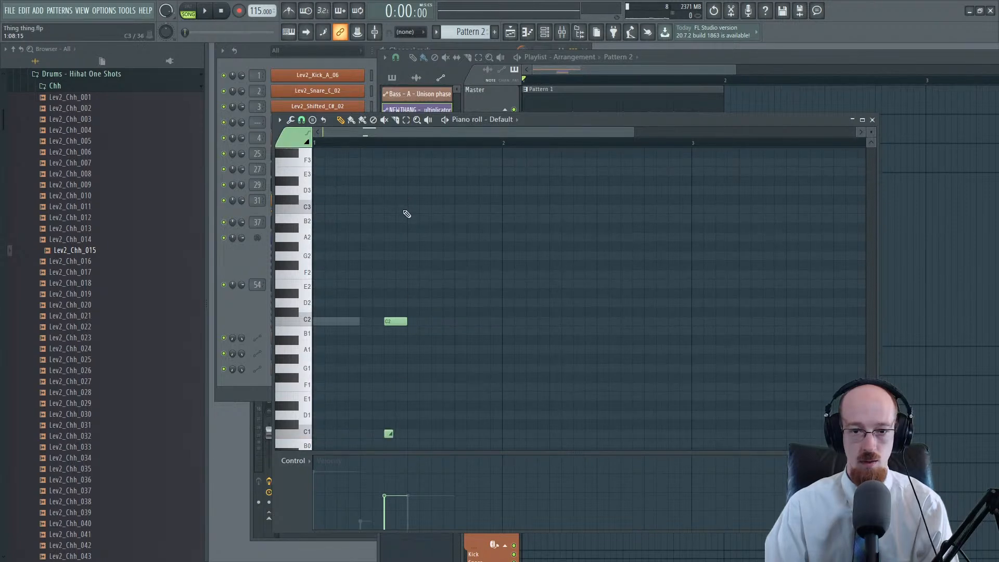
Step: Add a half-step slide note on C3 at step 8 and audition the pitch slides
{"action": "left_click", "coordinate": [401, 209]}
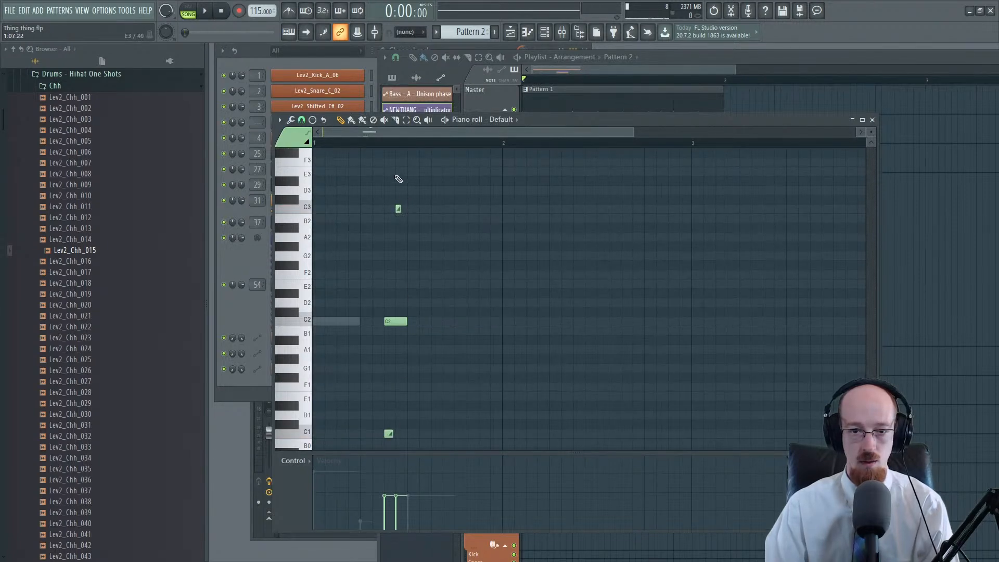
{"action": "key", "text": "space"}
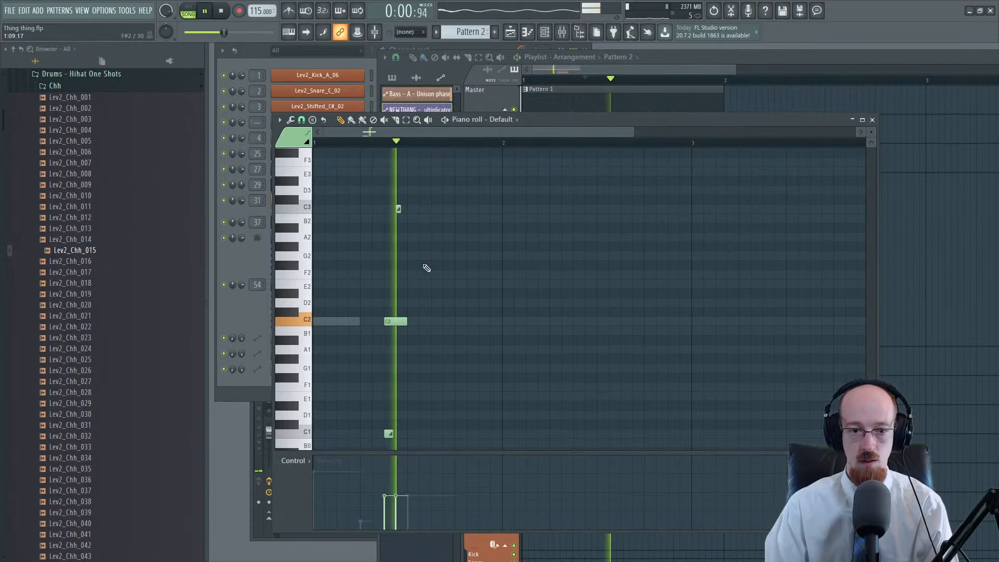
{"action": "key", "text": "space"}
Step: Open the Default channel's Sytrus, raise the FM matrix amount at row 1, column 2, audition it and close the plugin
{"action": "left_click", "coordinate": [230, 261]}
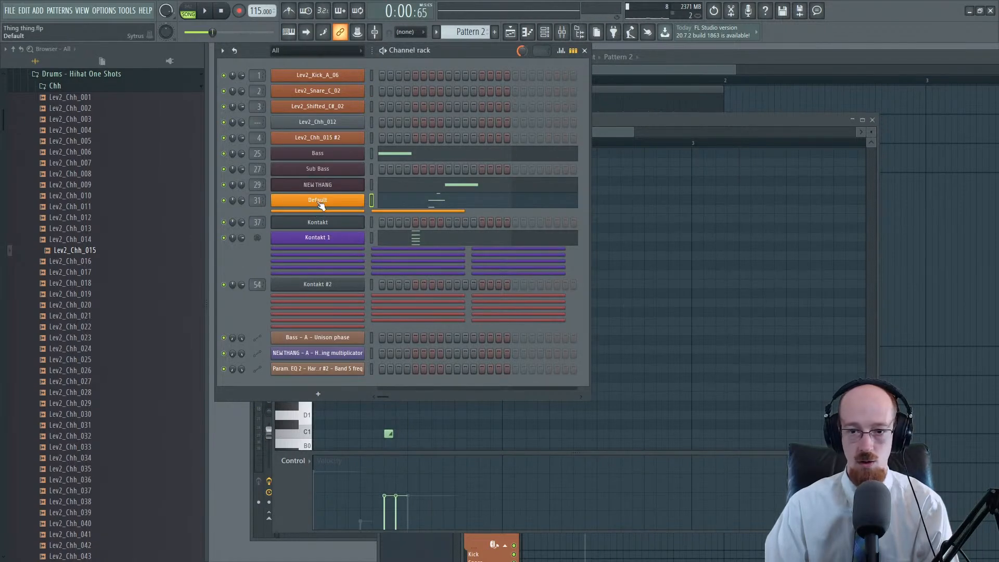
{"action": "left_click", "coordinate": [319, 201]}
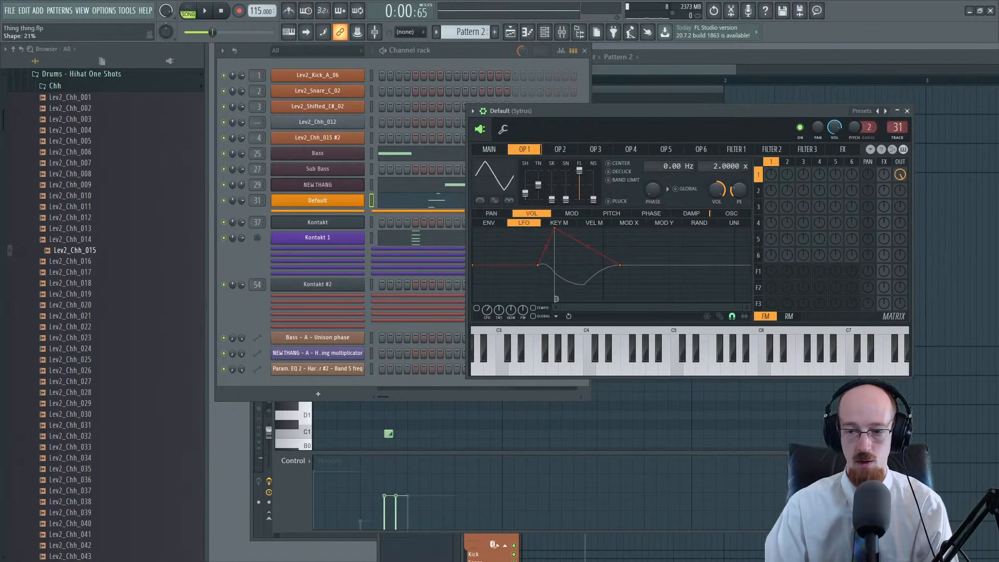
{"action": "left_click_drag", "start_coordinate": [772, 175], "coordinate": [772, 164]}
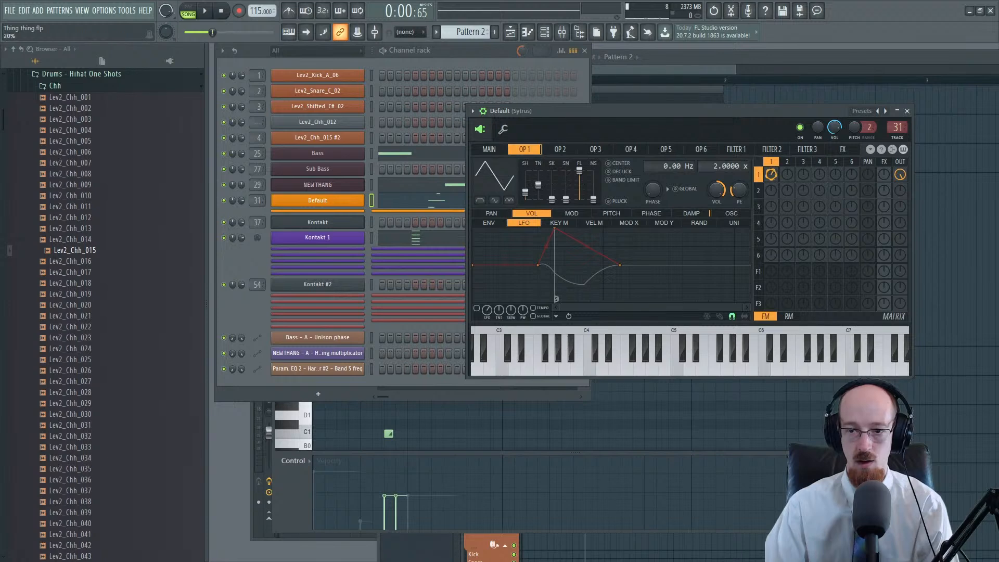
{"action": "left_click", "coordinate": [788, 163]}
{"action": "key", "text": "space"}
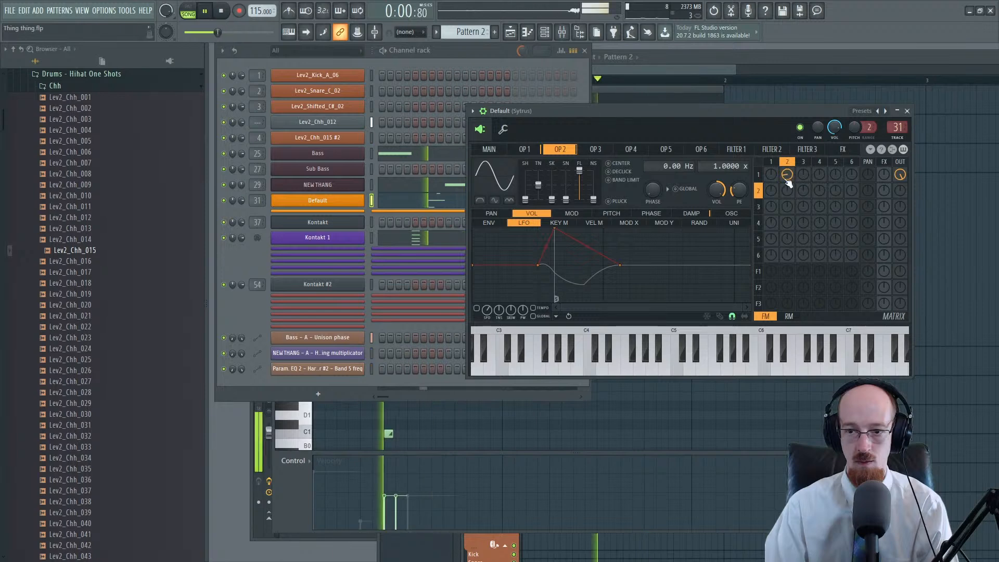
{"action": "key", "text": "space"}
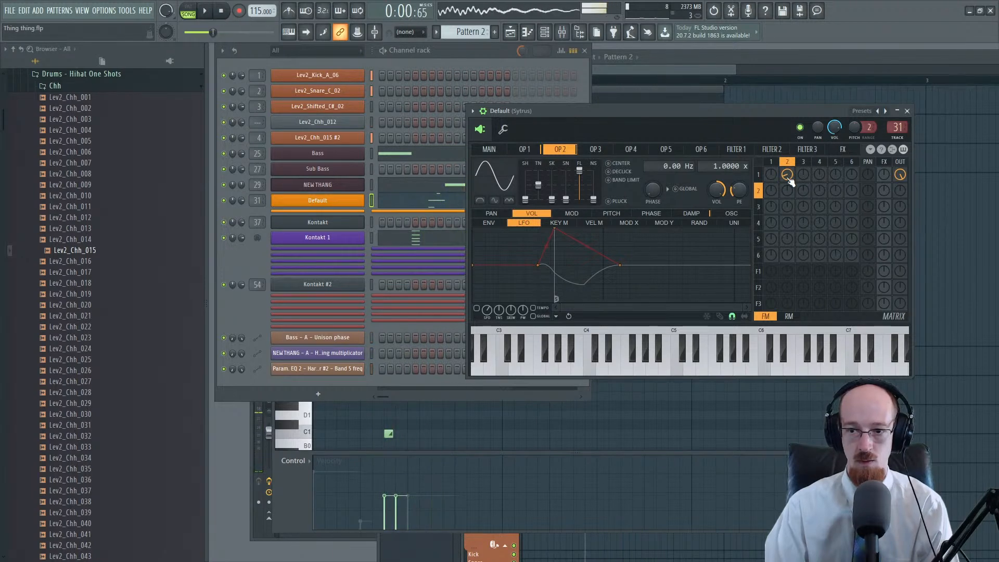
{"action": "key", "text": "space"}
{"action": "key", "text": "space"}
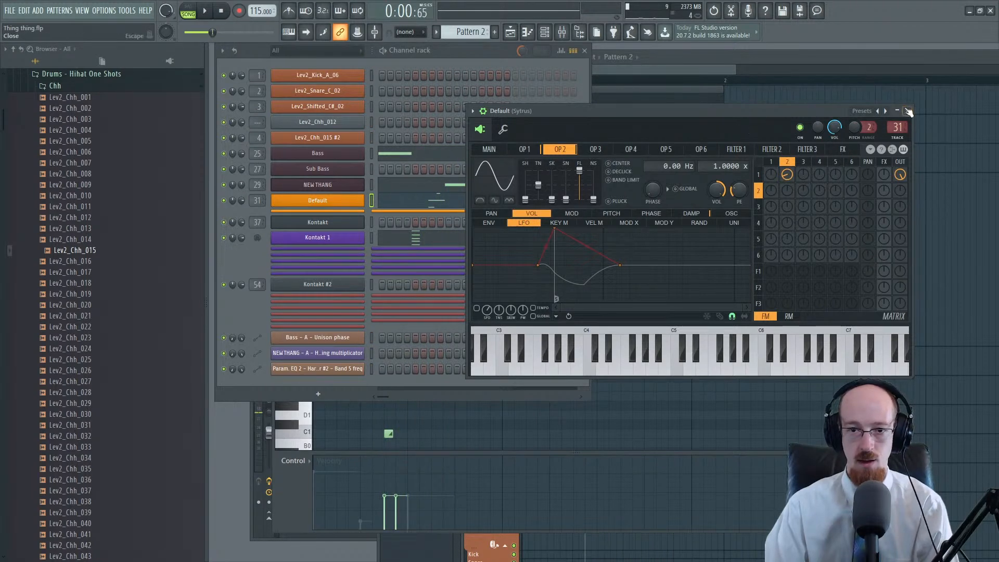
{"action": "left_click", "coordinate": [908, 111]}
Step: Load OTT in slot 6 of the Sytrus mixer track, audition the compressed sound and close the plugin window
{"action": "left_click", "coordinate": [562, 32]}
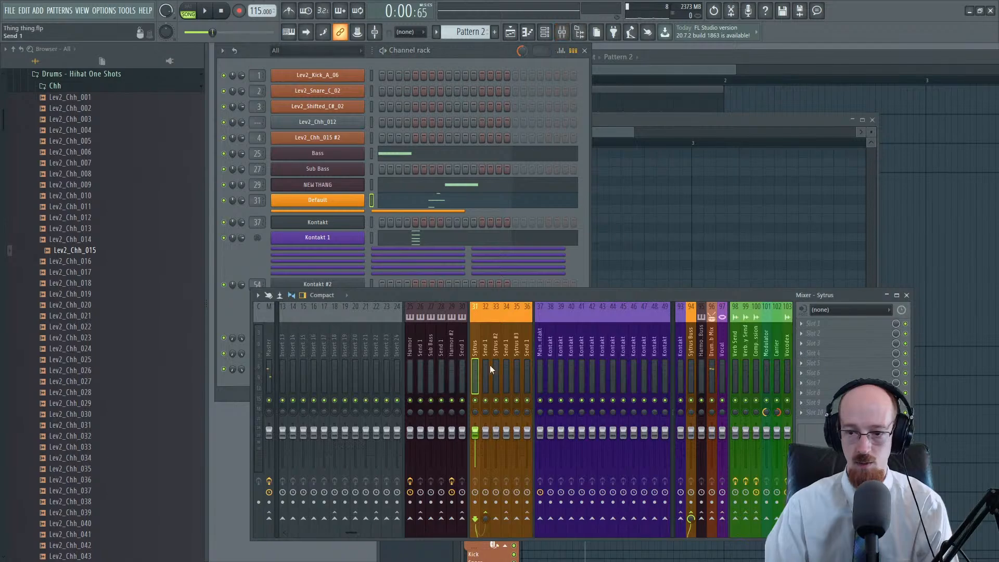
{"action": "middle_click", "coordinate": [826, 371]}
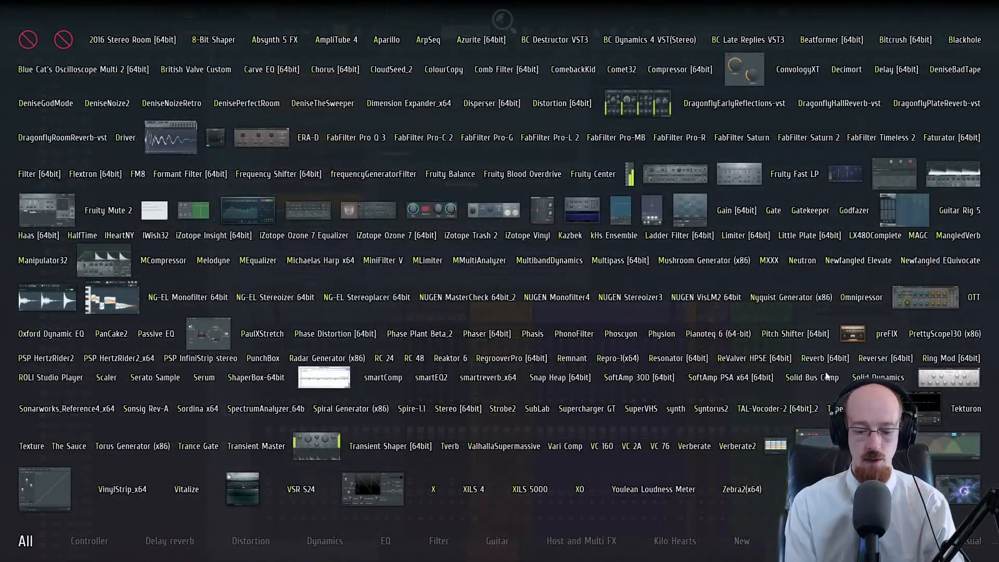
{"action": "type", "text": "ott"}
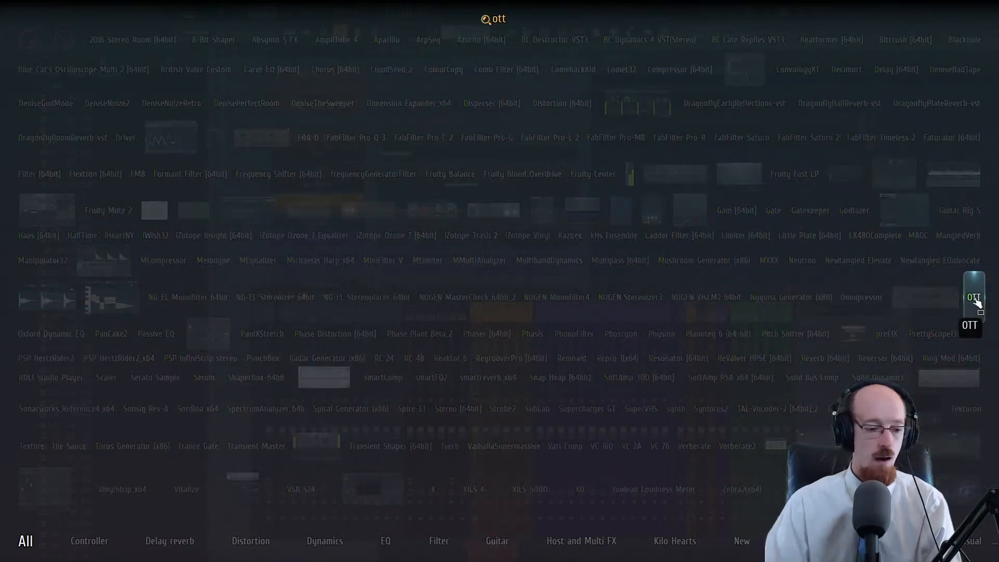
{"action": "left_click", "coordinate": [975, 299]}
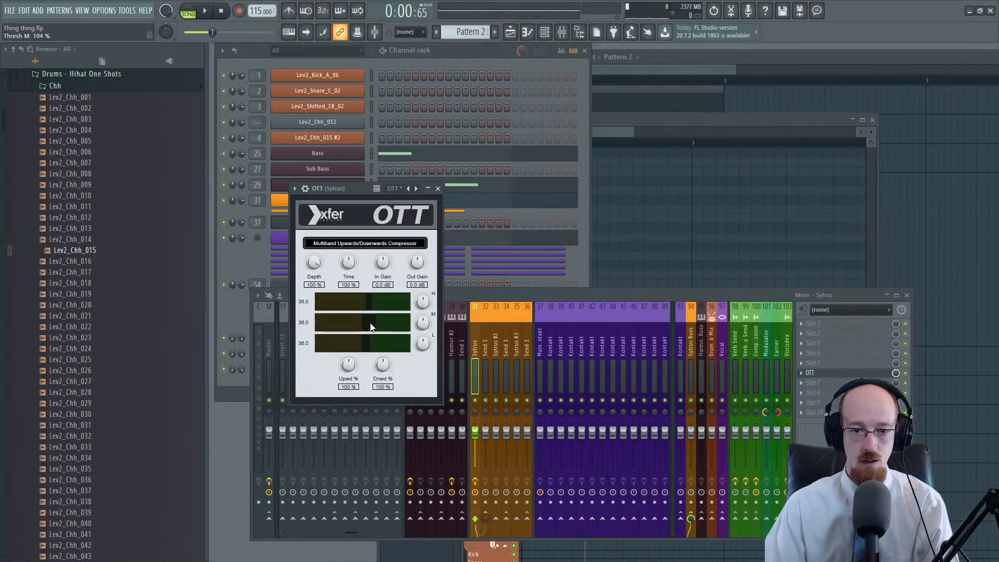
{"action": "left_click_drag", "start_coordinate": [346, 189], "coordinate": [355, 185]}
{"action": "key", "text": "space"}
{"action": "key", "text": "space"}
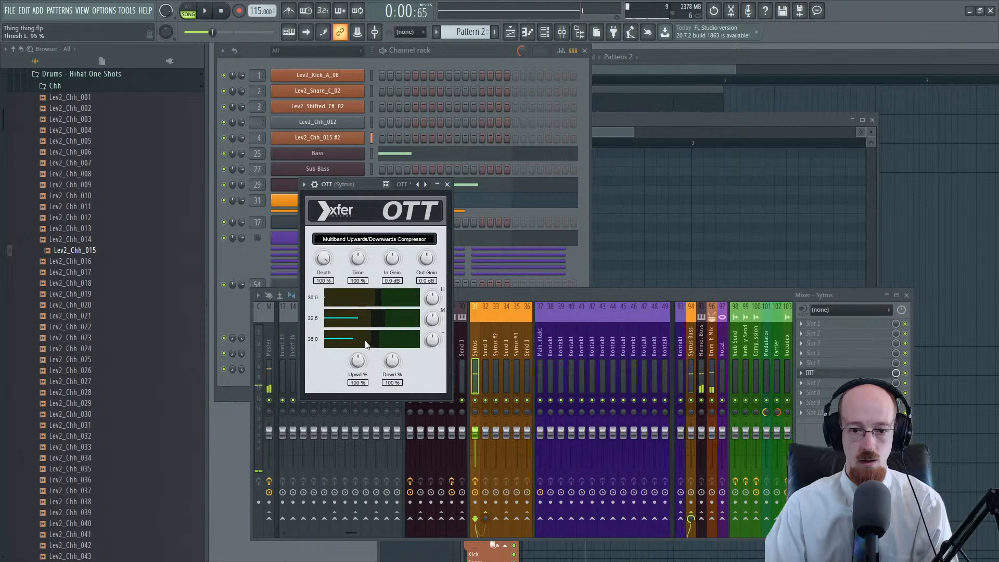
{"action": "key", "text": "space"}
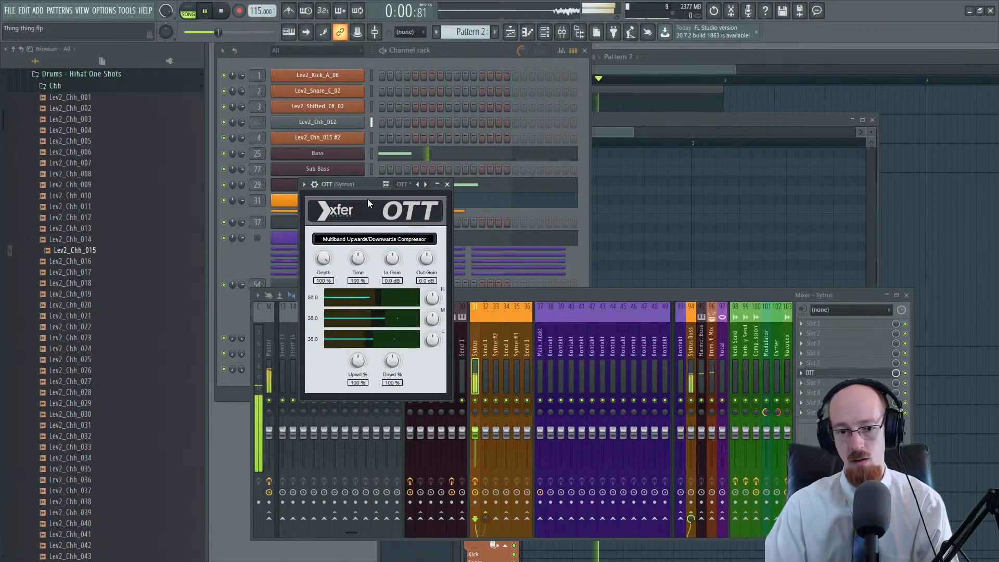
{"action": "left_click", "coordinate": [447, 185]}
{"action": "key", "text": "space"}
Step: Load Fruity parametric EQ 2 in slot 8 of the Sytrus mixer track
{"action": "key", "text": "F8"}
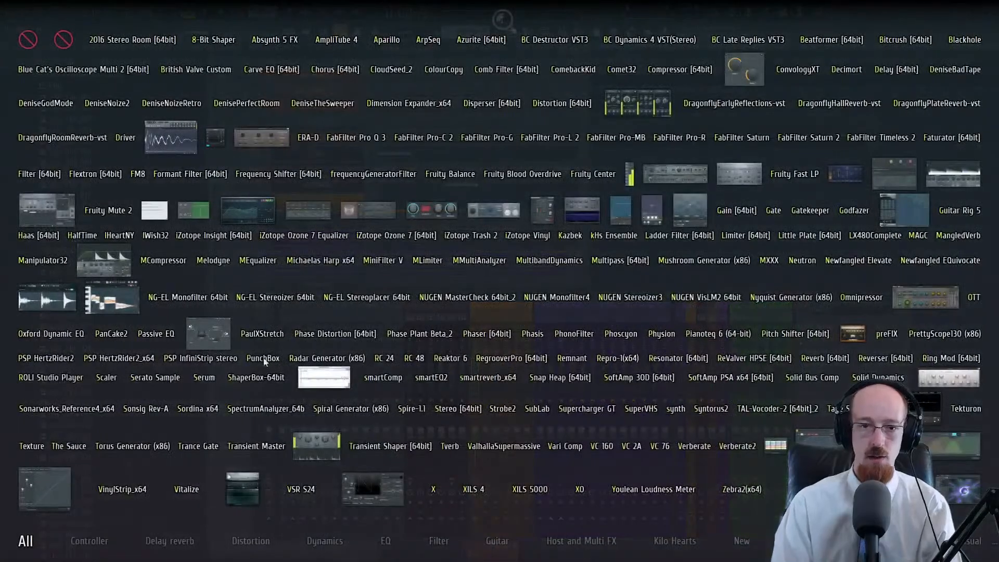
{"action": "type", "text": "para"}
{"action": "left_click", "coordinate": [249, 213]}
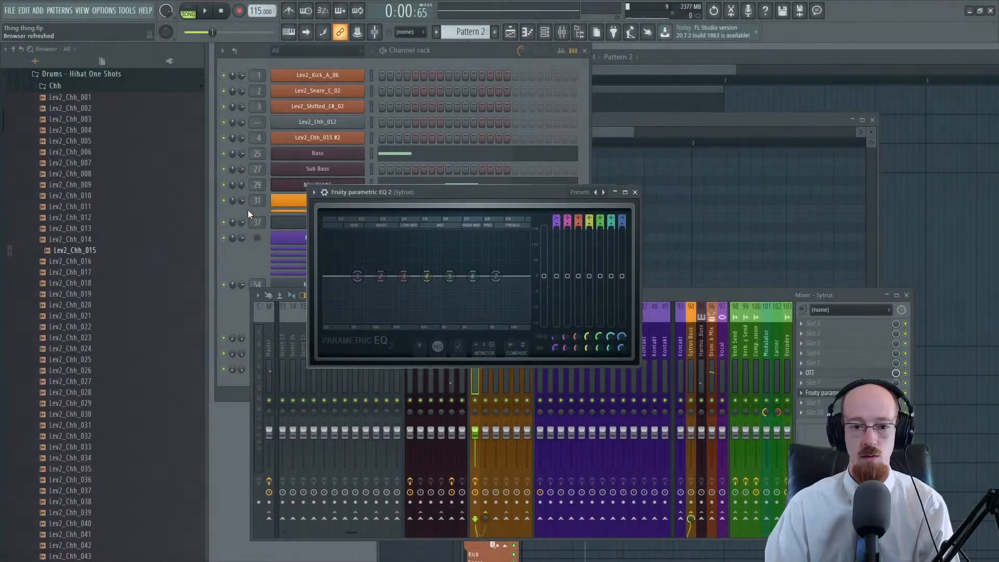
Step: Cut band 2 of the Sytrus track's parametric EQ at about 238 Hz and audition the sound
{"action": "mouse_move", "coordinate": [388, 283]}
{"action": "left_mouse_down"}
{"action": "mouse_move", "coordinate": [380, 286]}
{"action": "mouse_move", "coordinate": [404, 288]}
{"action": "left_mouse_up"}
{"action": "key", "text": "space"}
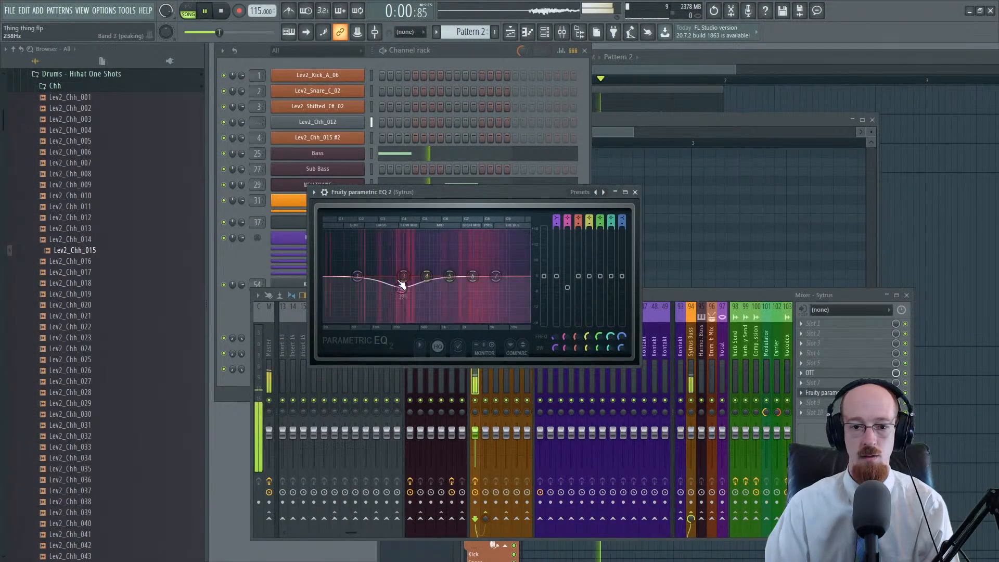
{"action": "key", "text": "space"}
Step: Change EQ band 1 to a High pass filter, lower its cutoff while auditioning, and close the EQ
{"action": "right_click", "coordinate": [357, 277]}
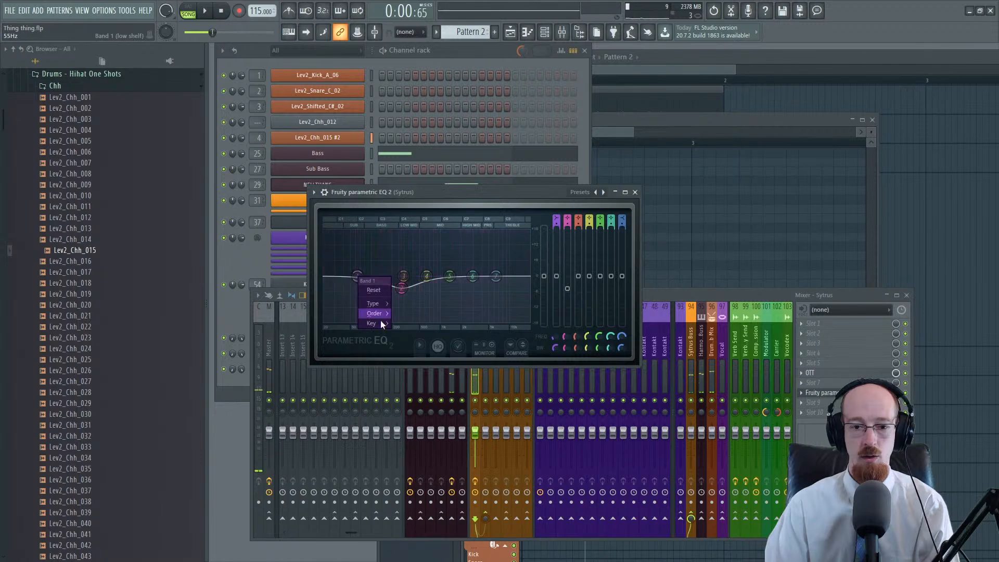
{"action": "mouse_move", "coordinate": [381, 316]}
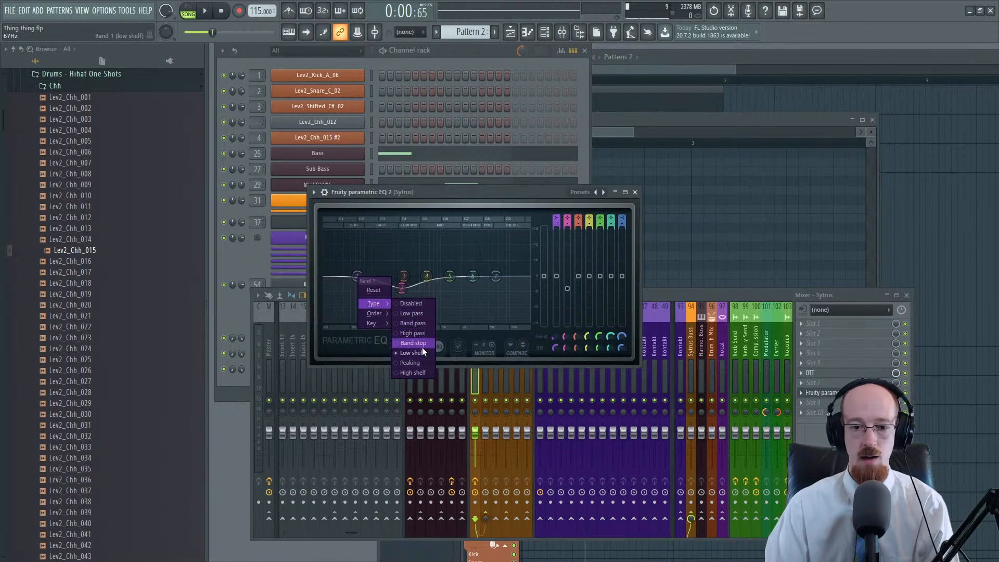
{"action": "left_click", "coordinate": [420, 333]}
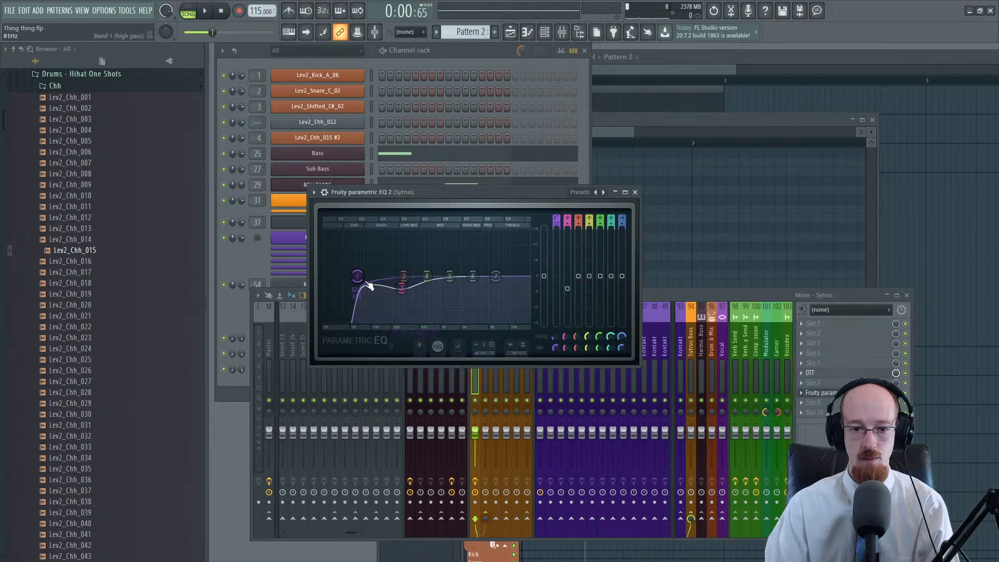
{"action": "key", "text": "space"}
{"action": "mouse_move", "coordinate": [358, 276]}
{"action": "left_mouse_down"}
{"action": "mouse_move", "coordinate": [341, 276]}
{"action": "mouse_move", "coordinate": [353, 281]}
{"action": "left_mouse_up"}
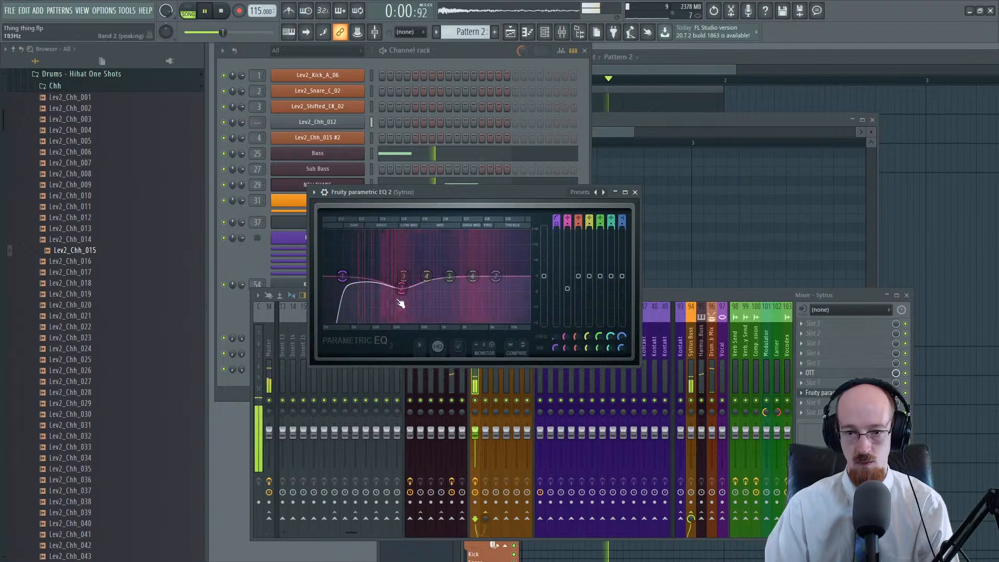
{"action": "key", "text": "space"}
{"action": "left_click", "coordinate": [635, 193]}
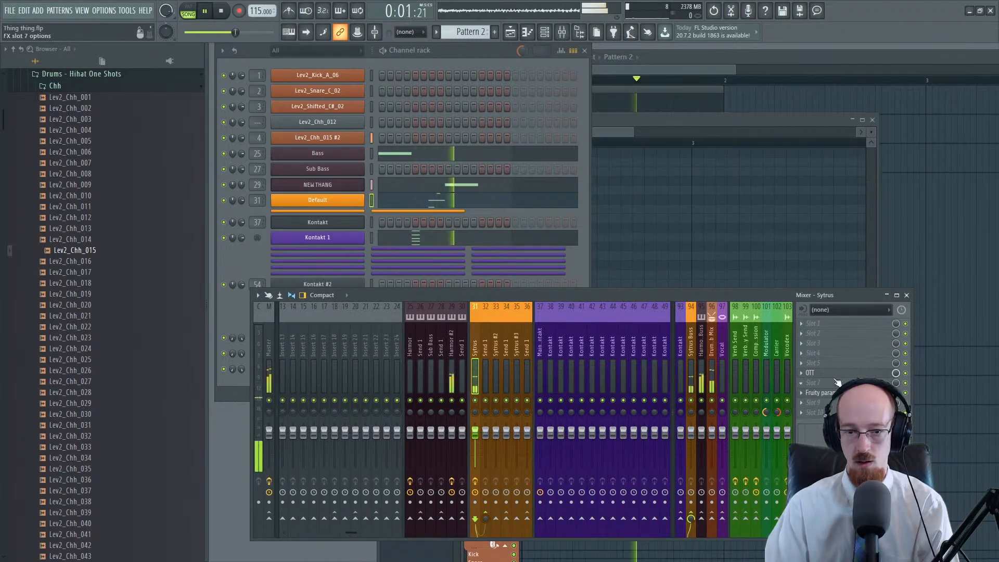
Step: Review OTT's settings, and move the parametric EQ's band 1 high-pass cutoff to about 44 Hz before closing the EQ
{"action": "left_click", "coordinate": [811, 373]}
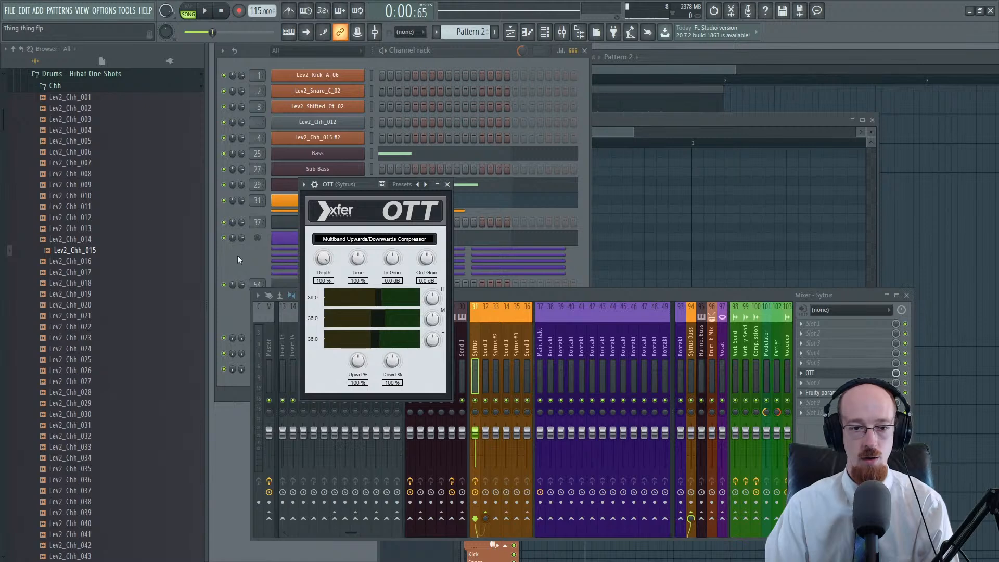
{"action": "left_click", "coordinate": [281, 208]}
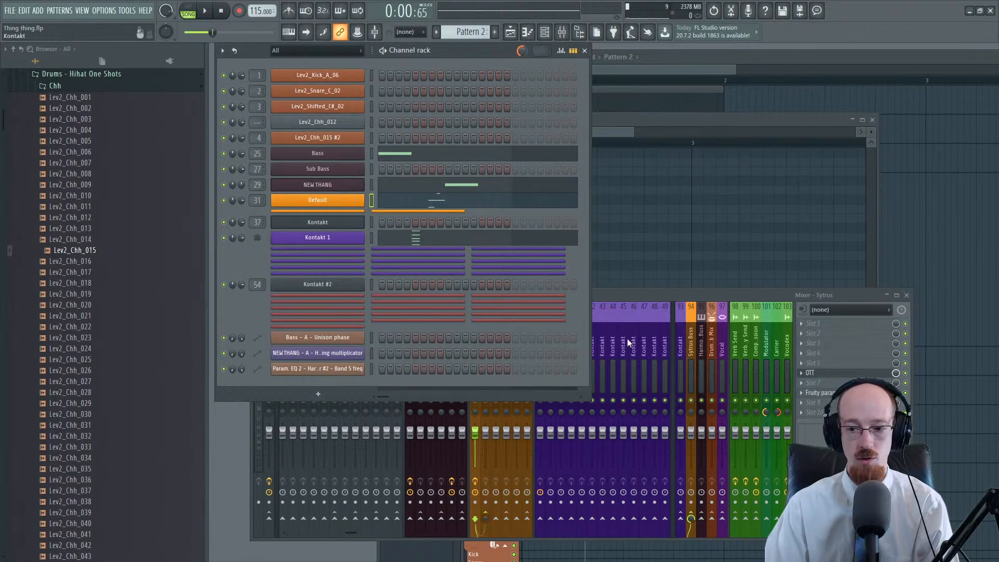
{"action": "left_click", "coordinate": [828, 393]}
{"action": "left_click", "coordinate": [828, 393]}
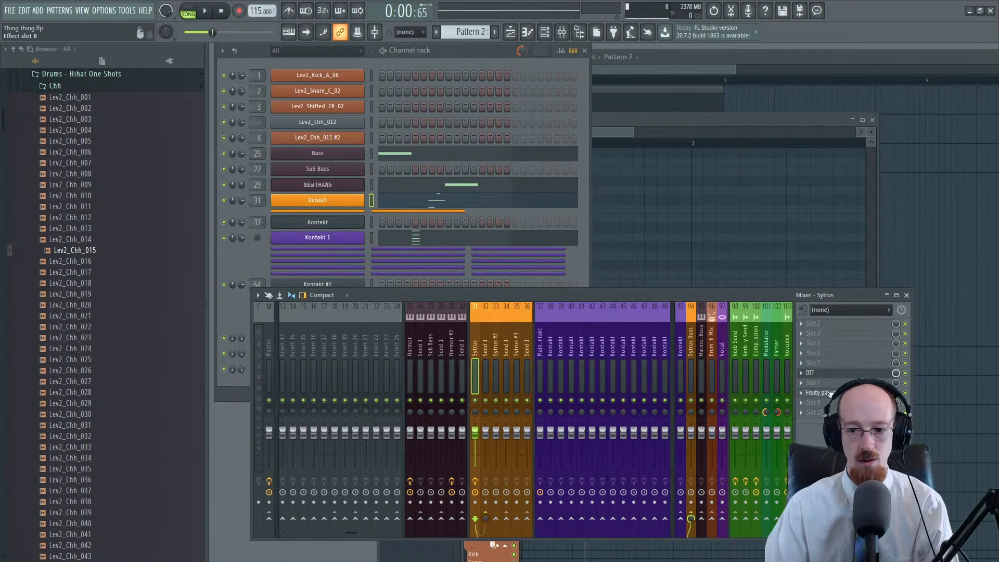
{"action": "left_click", "coordinate": [828, 394]}
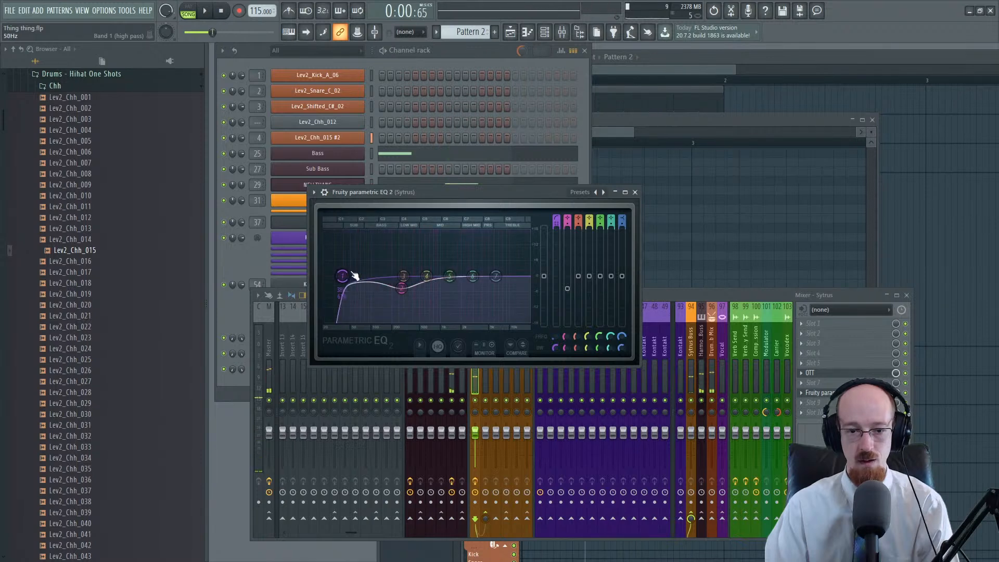
{"action": "left_click_drag", "start_coordinate": [350, 276], "coordinate": [347, 276]}
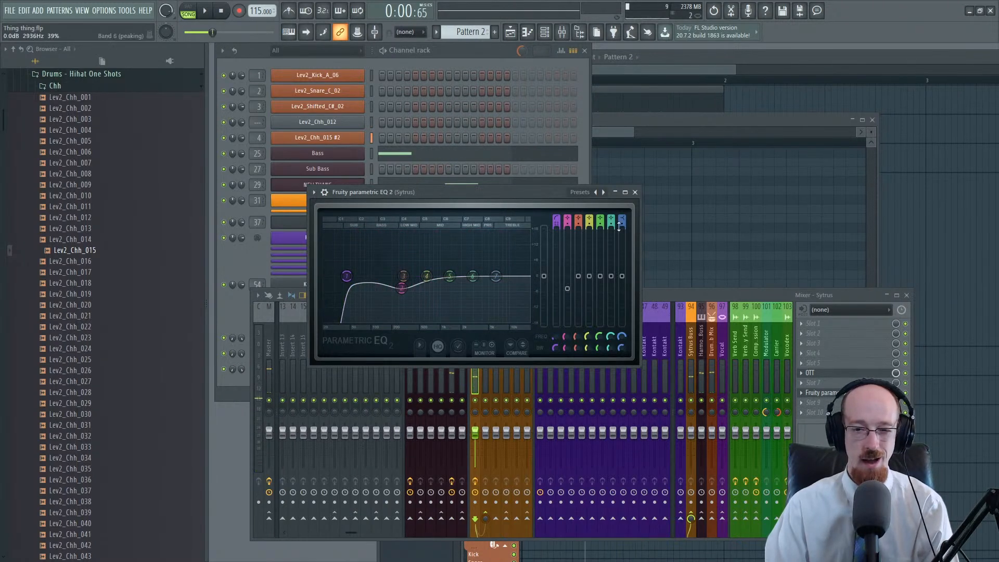
{"action": "left_click", "coordinate": [636, 192]}
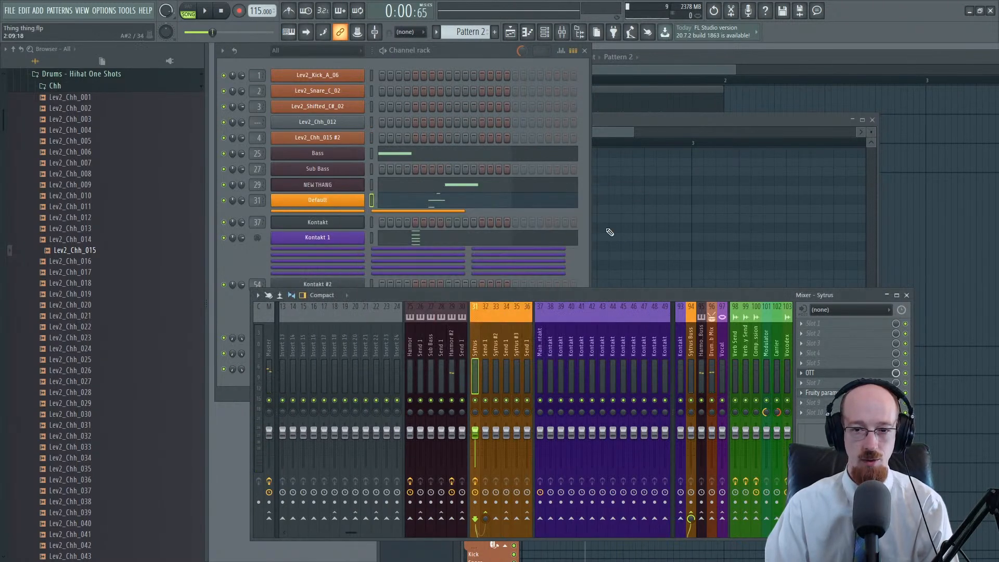
Step: Review the Default channel's notes in the piano roll and return to the Sytrus mixer track
{"action": "left_click", "coordinate": [627, 119]}
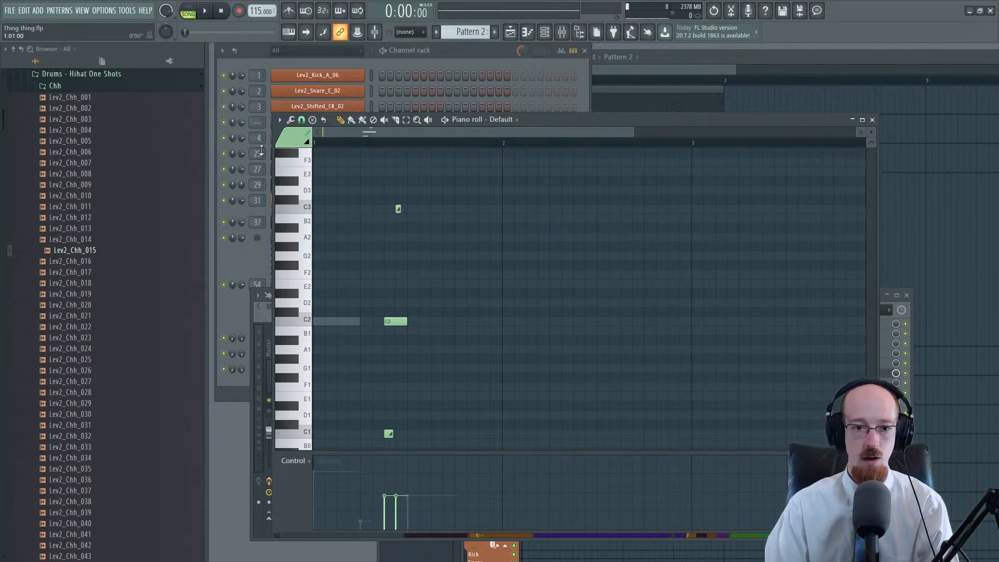
{"action": "key", "text": "space"}
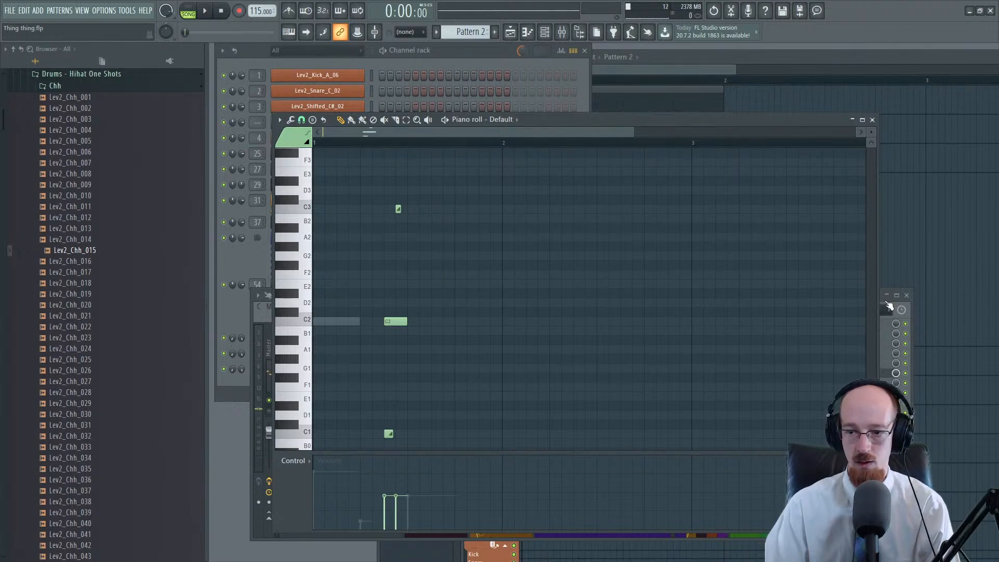
{"action": "left_click", "coordinate": [887, 295]}
{"action": "left_click", "coordinate": [886, 295]}
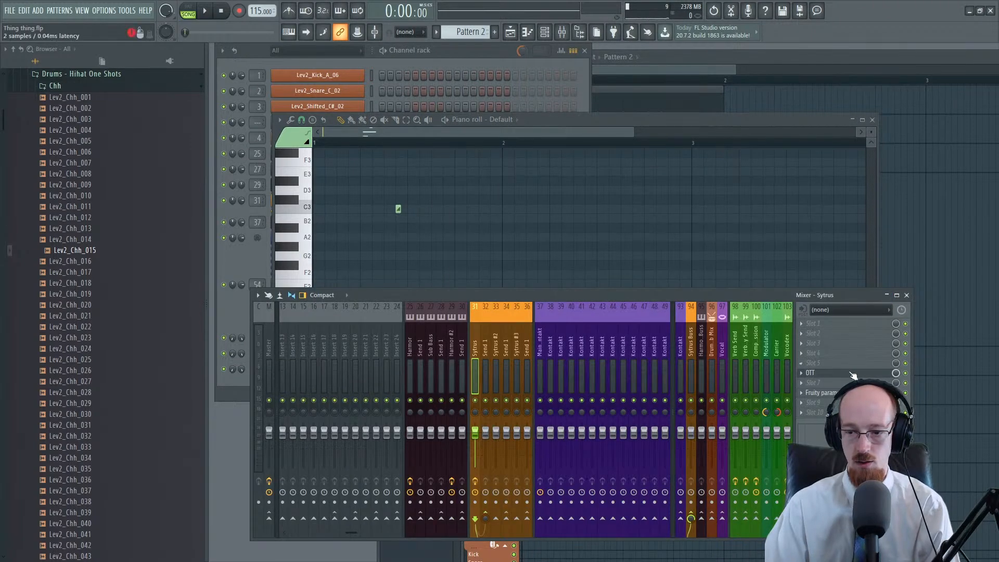
Step: Reopen the parametric EQ, lower band 1's cutoff to about 31 Hz, boost band 2 near 70 Hz and cut band 4
{"action": "left_click", "coordinate": [848, 392]}
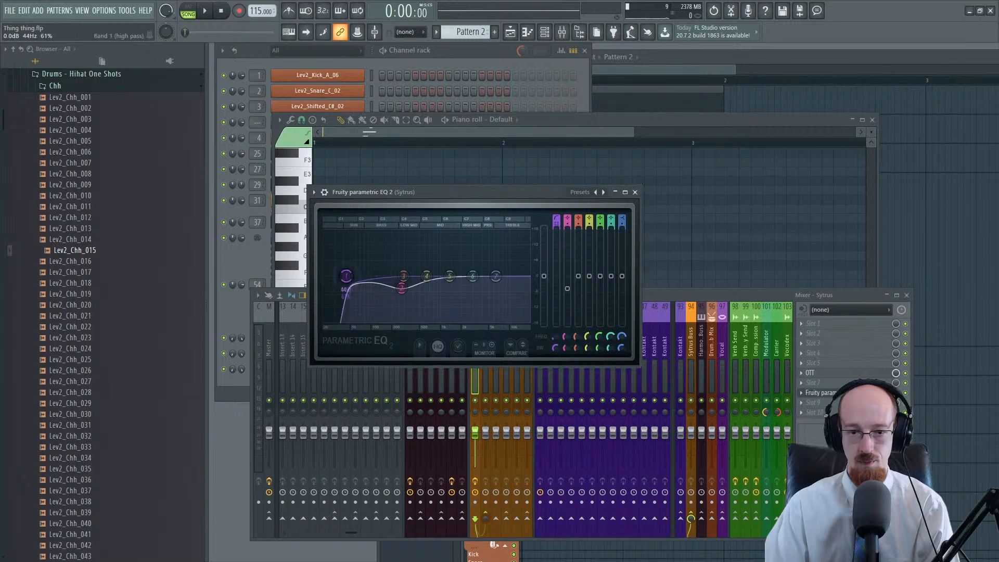
{"action": "key", "text": "space"}
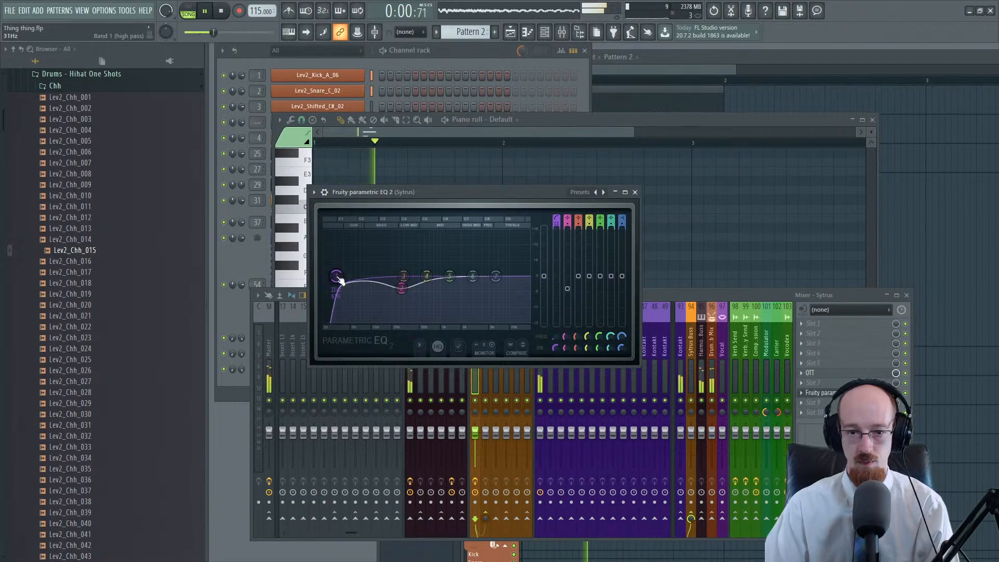
{"action": "left_click_drag", "start_coordinate": [427, 275], "coordinate": [362, 266]}
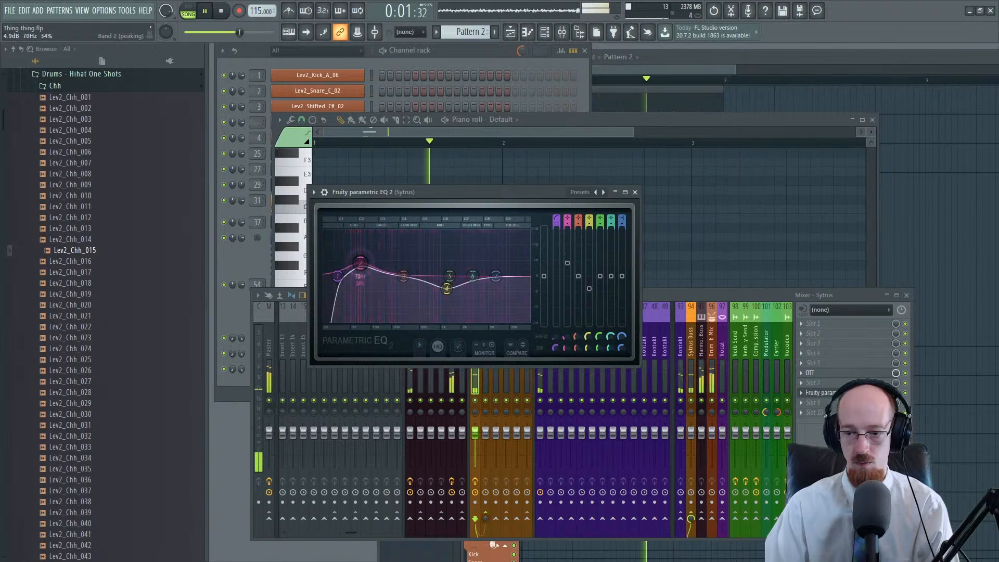
Step: Place the parametric EQ ahead of OTT in slot 6 and refine EQ bands 2 and 3 during playback
{"action": "key", "text": "space"}
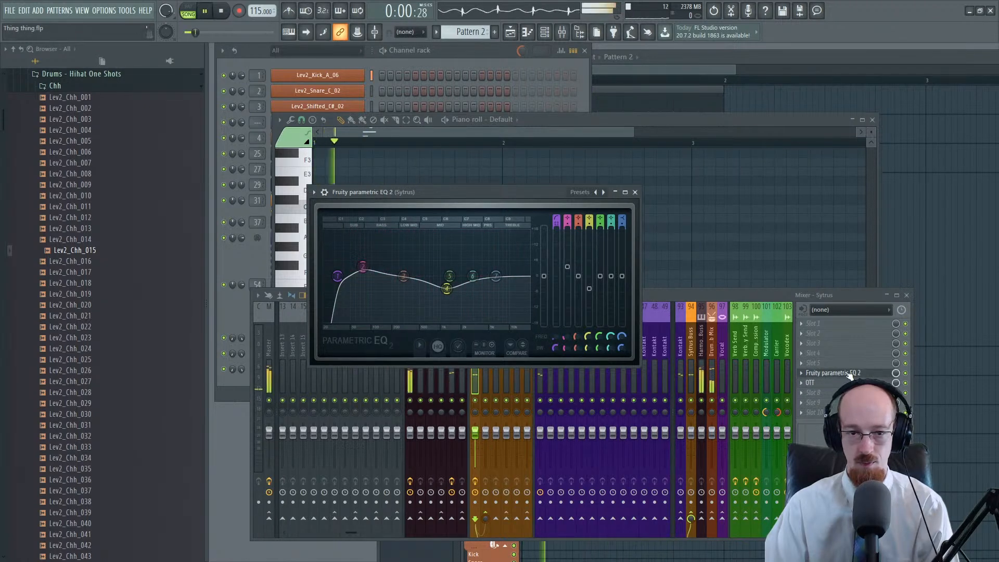
{"action": "left_click_drag", "start_coordinate": [403, 276], "coordinate": [407, 308]}
{"action": "left_click_drag", "start_coordinate": [362, 266], "coordinate": [359, 267]}
{"action": "key", "text": "space"}
Step: Set OTT's mid-band threshold to 25 % on the Sytrus track, audition the result and close the plugin
{"action": "left_click", "coordinate": [828, 383]}
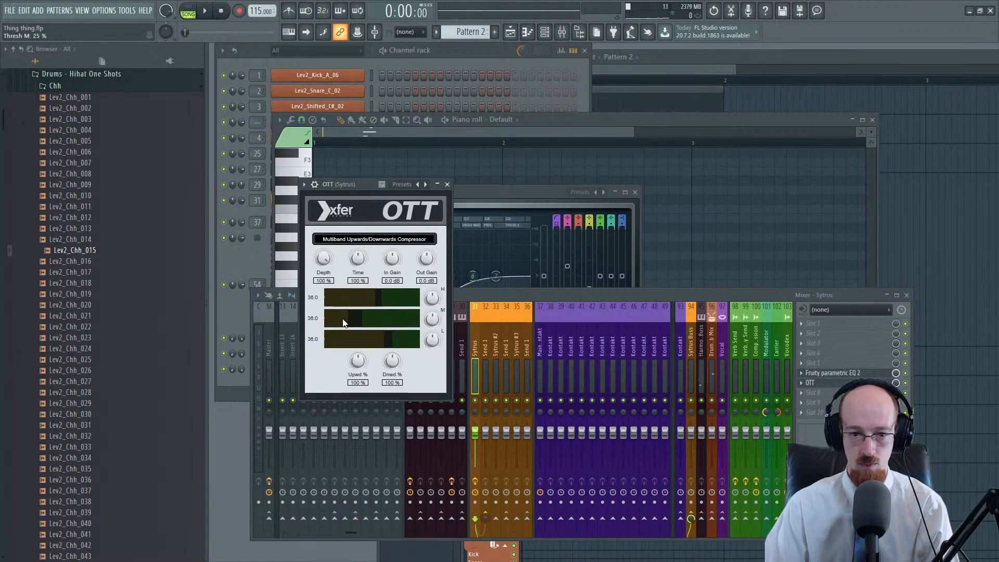
{"action": "key", "text": "space"}
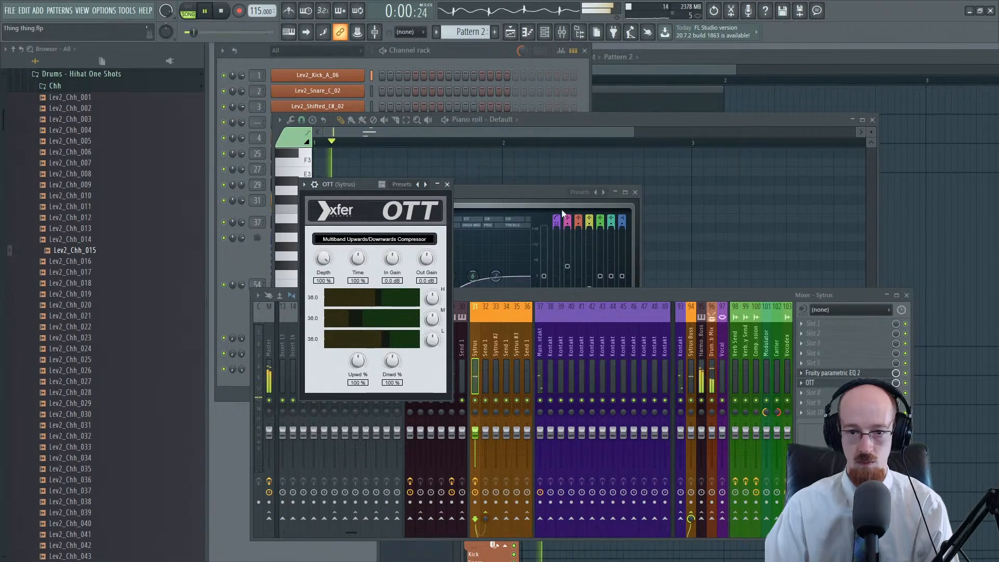
{"action": "left_click", "coordinate": [447, 185]}
{"action": "key", "text": "space"}
Step: Try moving the Default channel's sustained C2 note down to C1 in the piano roll, and undo the change
{"action": "left_click", "coordinate": [521, 126]}
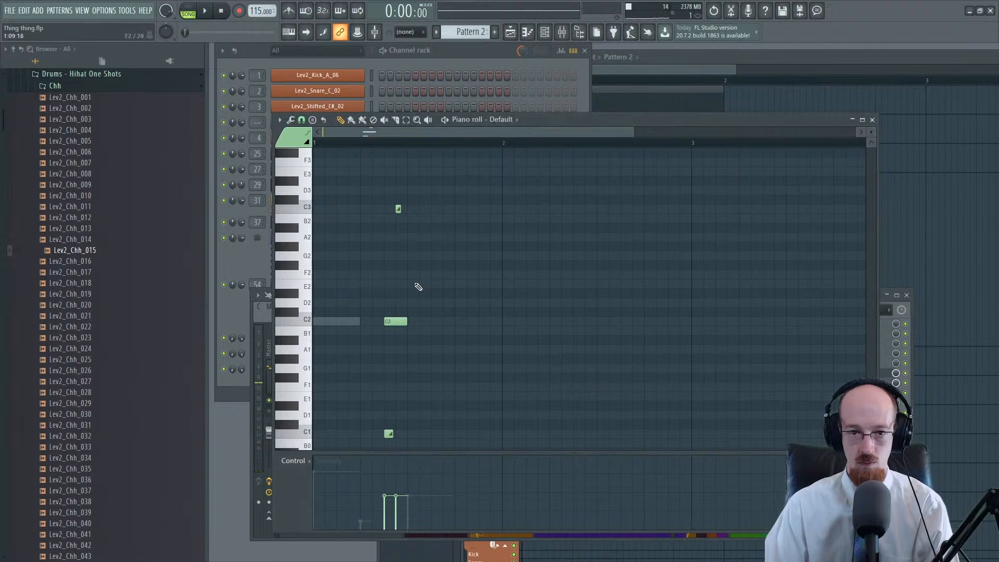
{"action": "scroll", "coordinate": [414, 246], "scroll_direction": "up", "scroll_amount": 3, "text": "ctrl"}
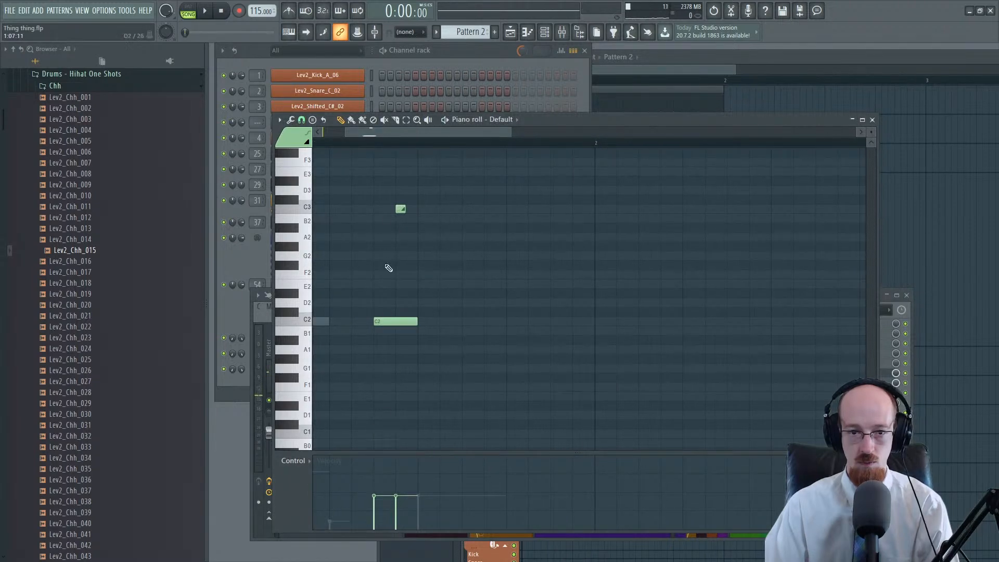
{"action": "key", "text": "space"}
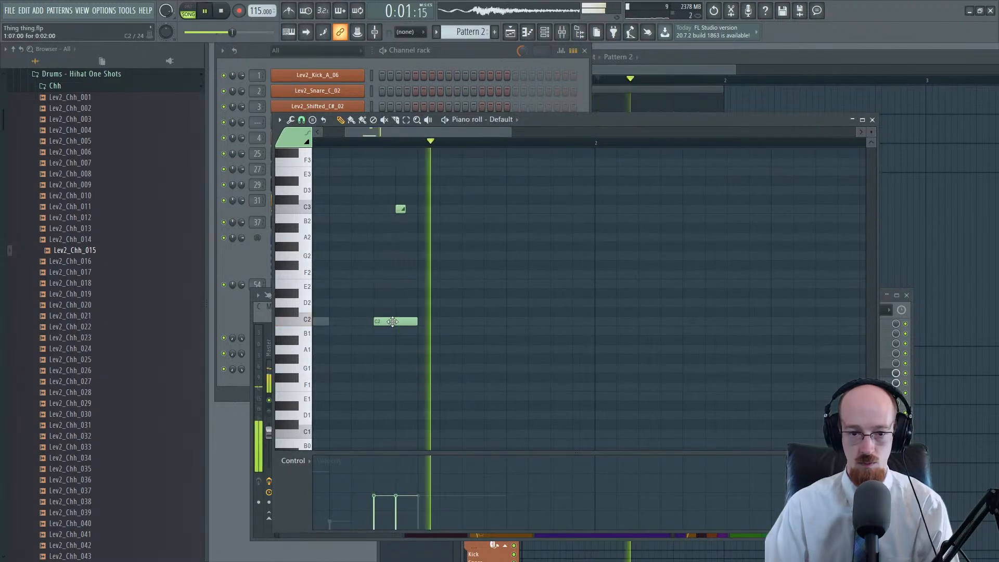
{"action": "left_click_drag", "start_coordinate": [394, 322], "coordinate": [393, 436]}
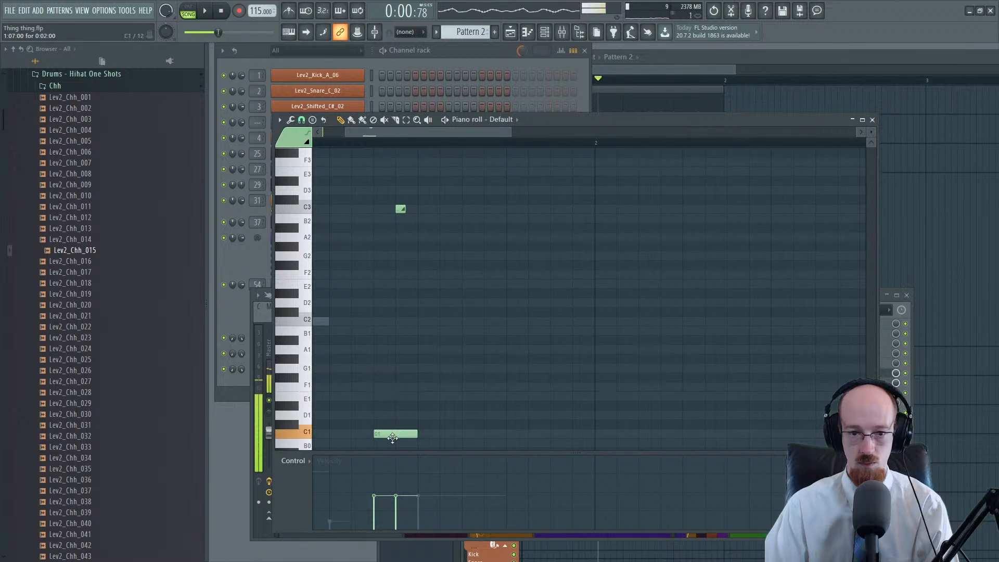
{"action": "key", "text": "ctrl+z"}
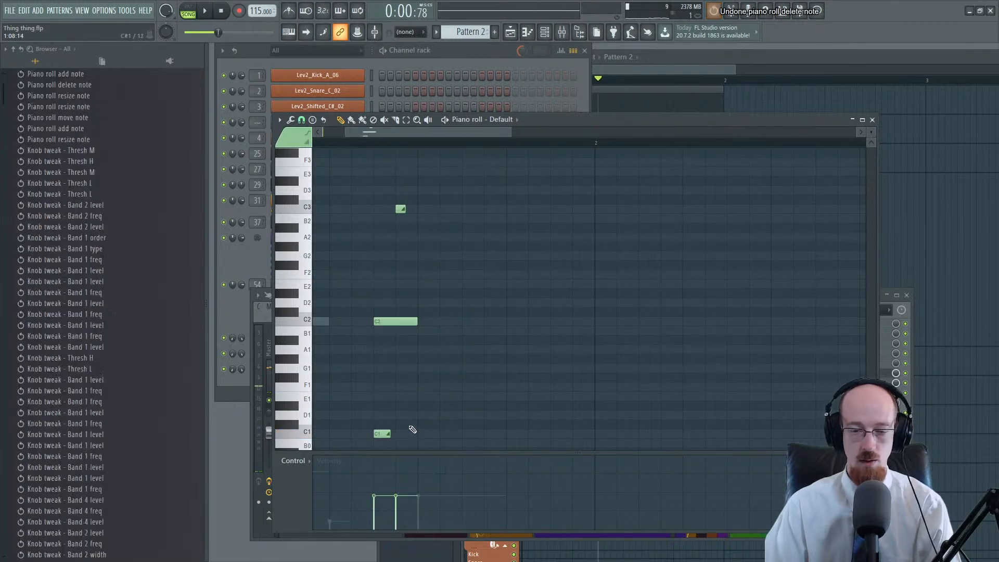
Step: Audition the slide-bass pattern with the sustained note on C2
{"action": "key", "text": "space"}
{"action": "key", "text": "space"}
{"action": "key", "text": "space"}
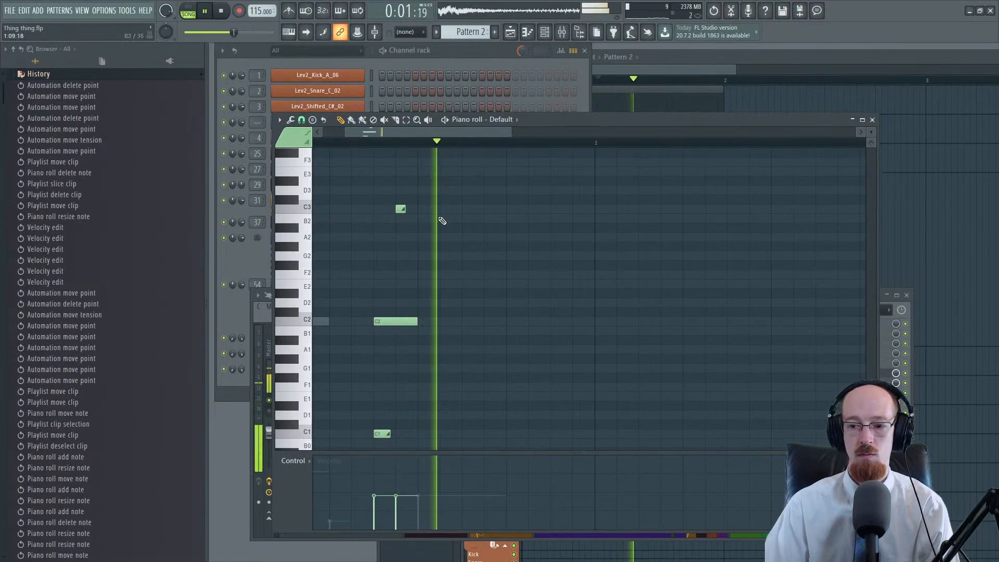
{"action": "key", "text": "space"}
Step: Audition the loop in the playlist and raise the starting point of NEW THANG's harmonic detuning automation slightly
{"action": "left_click", "coordinate": [726, 63]}
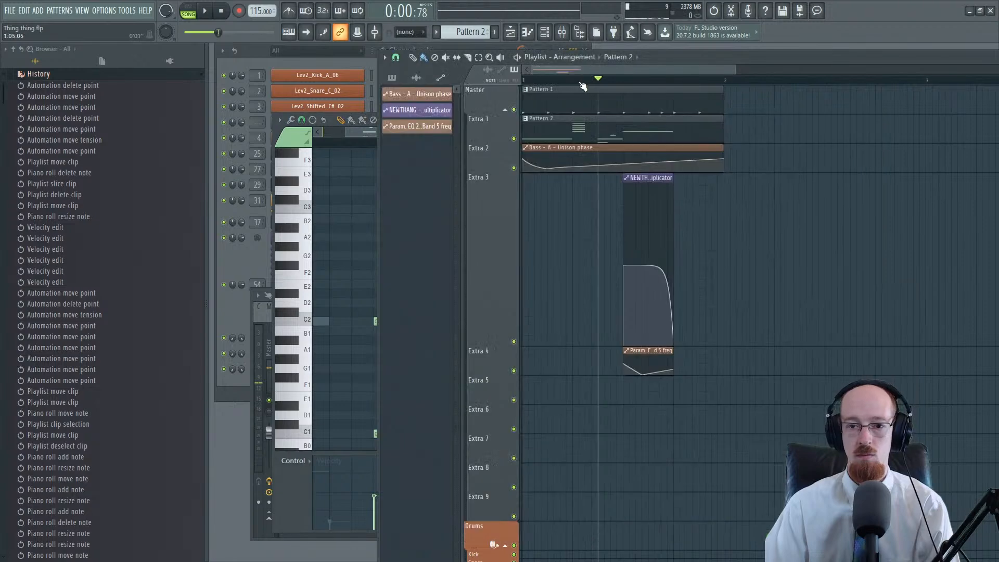
{"action": "key", "text": "space"}
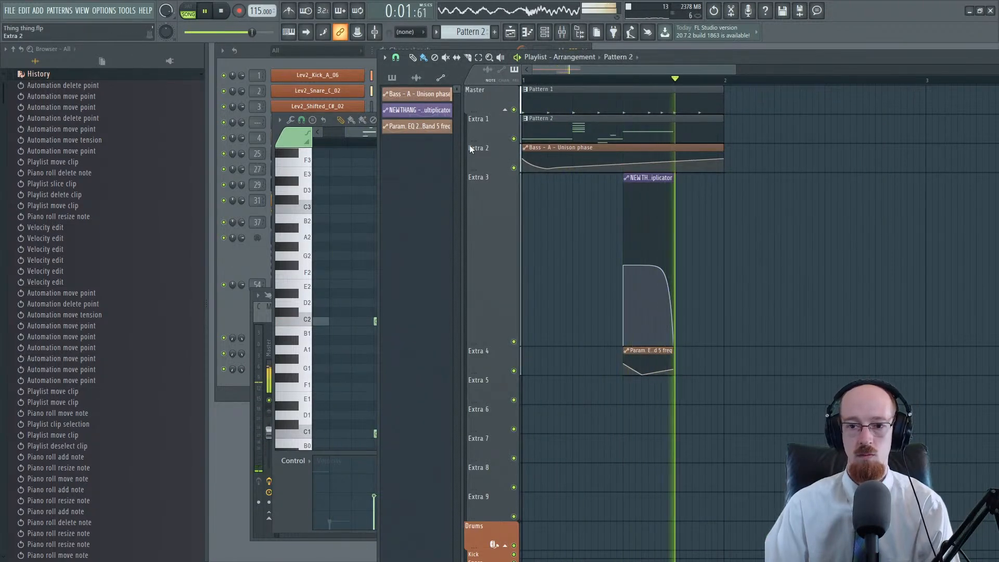
{"action": "key", "text": "space"}
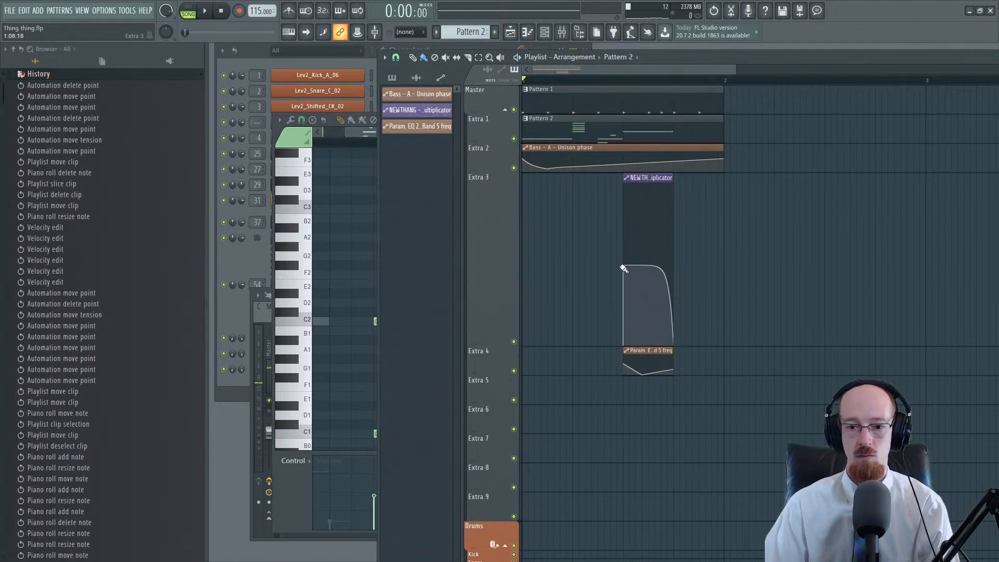
{"action": "left_click_drag", "start_coordinate": [626, 266], "coordinate": [624, 260]}
{"action": "key", "text": "space"}
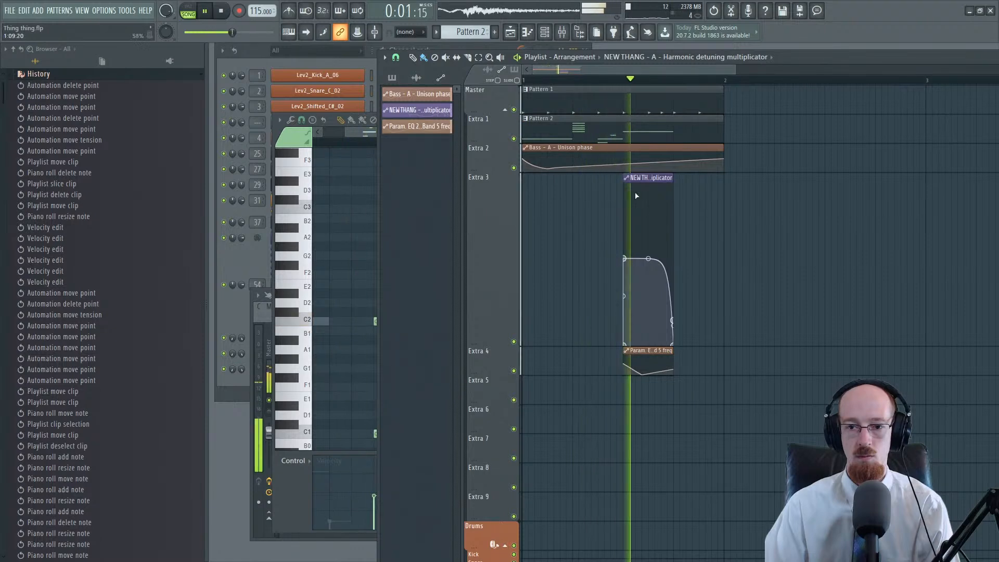
Step: Raise the detuning automation's starting point further to about 59 %, auditioning from the start of its clip
{"action": "left_click", "coordinate": [624, 85]}
{"action": "left_click_drag", "start_coordinate": [624, 259], "coordinate": [625, 249]}
{"action": "key", "text": "space"}
{"action": "key", "text": "space"}
{"action": "key", "text": "space"}
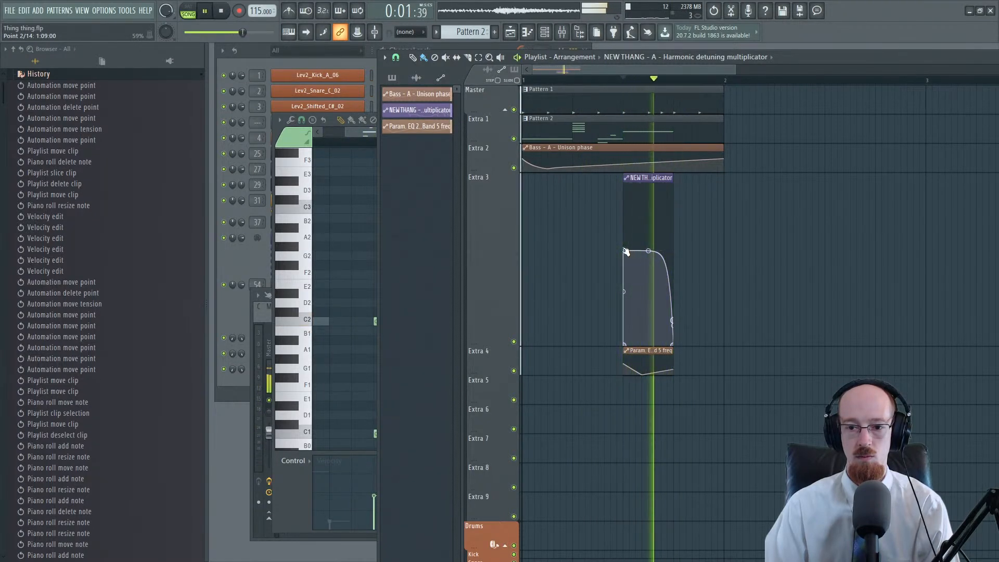
{"action": "key", "text": "space"}
{"action": "key", "text": "space"}
{"action": "key", "text": "space"}
Step: Open NEW THANG's Harmor from the channel rack and raise the Phaser mix to 84% while auditioning
{"action": "key", "text": "F6"}
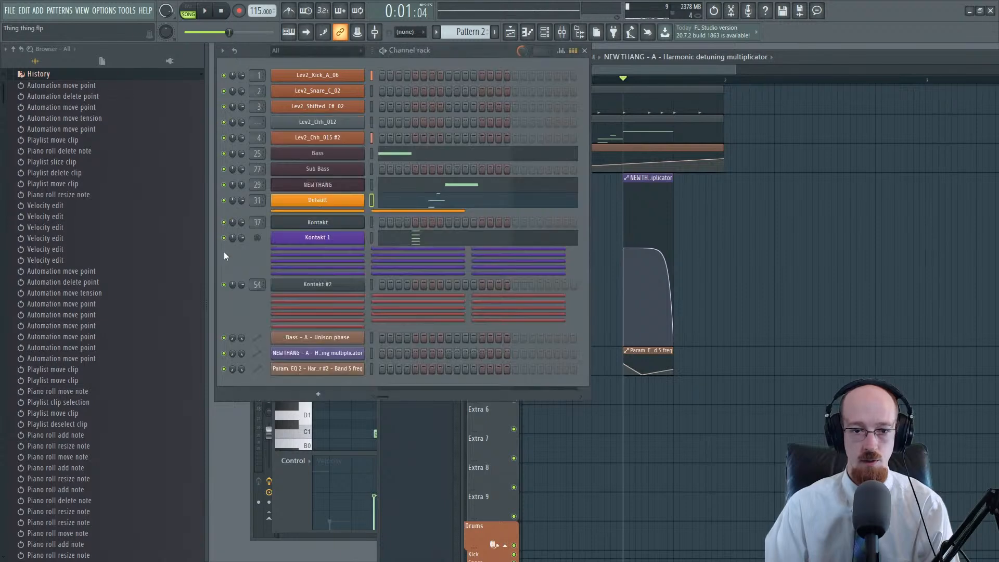
{"action": "left_click", "coordinate": [327, 185]}
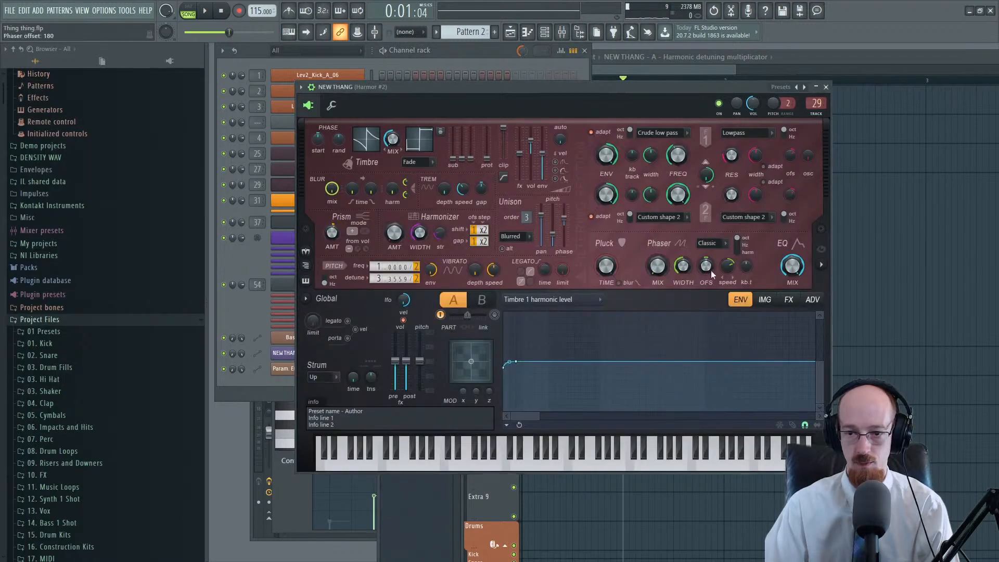
{"action": "key", "text": "space"}
{"action": "left_click_drag", "start_coordinate": [658, 265], "coordinate": [658, 225]}
{"action": "key", "text": "space"}
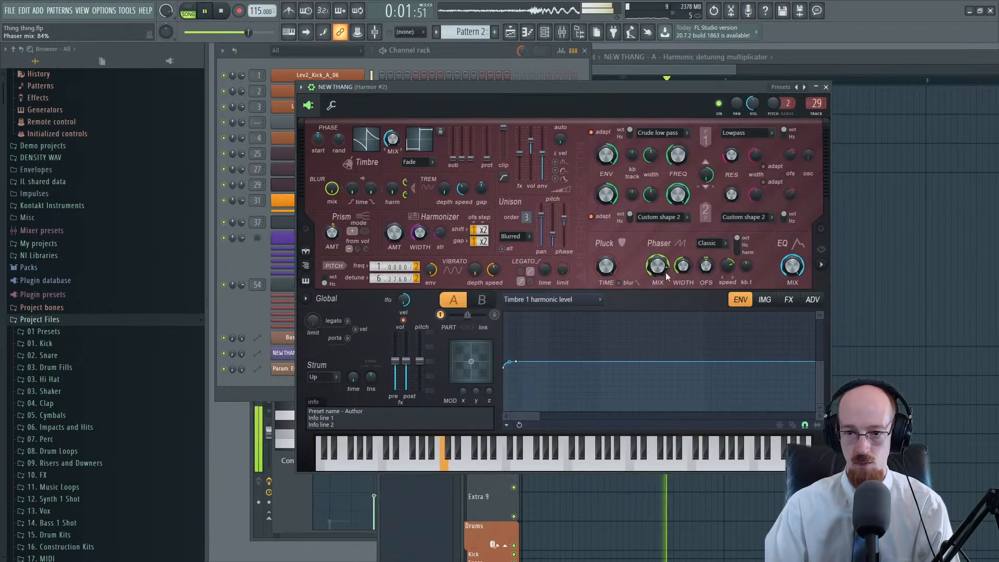
Step: Switch NEW THANG's Phaser shape to Eggs and set the Phaser mix to 67% while auditioning
{"action": "left_click", "coordinate": [723, 253]}
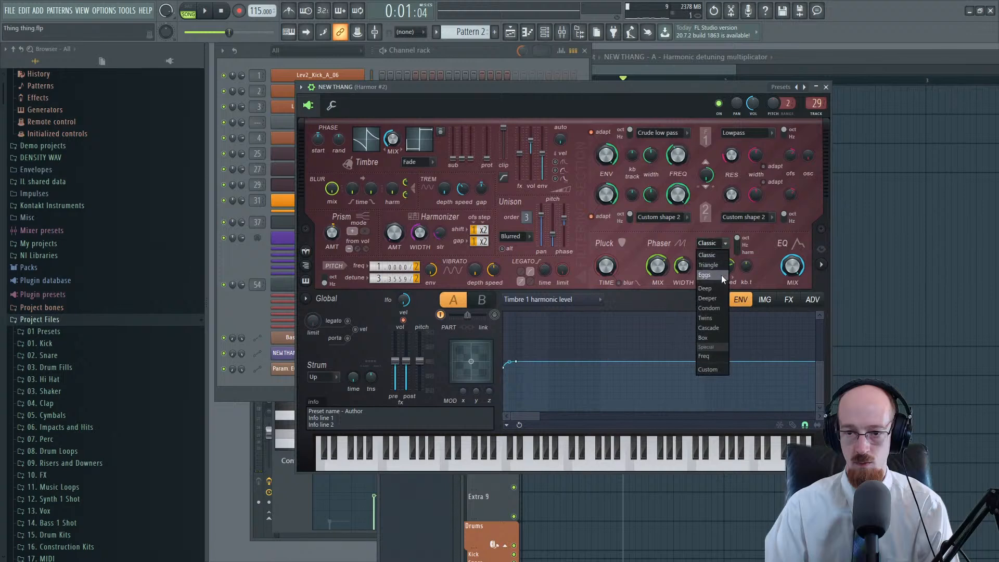
{"action": "left_click", "coordinate": [720, 274]}
{"action": "key", "text": "space"}
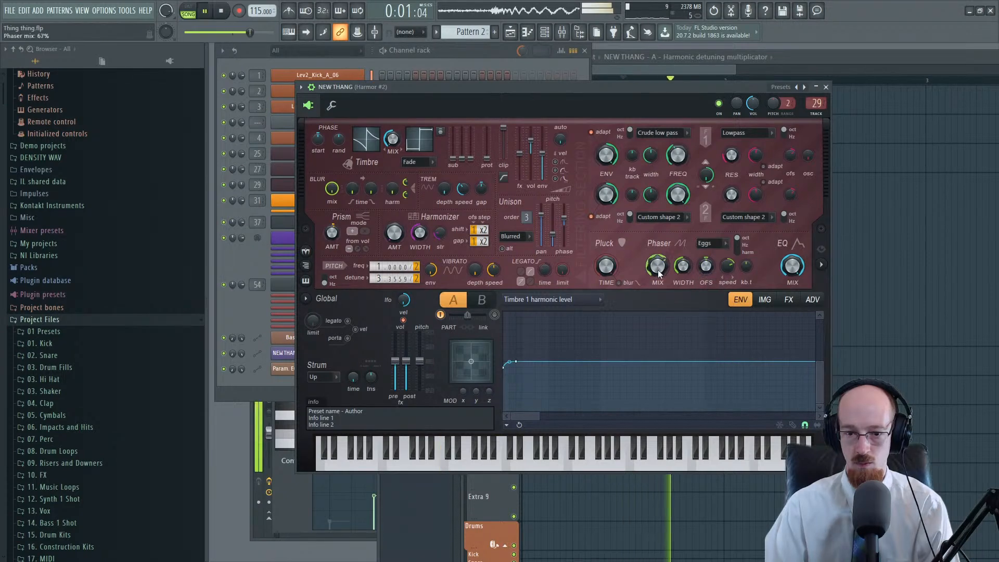
Step: Reshape Timbre 1's harmonic level envelope by lowering its start, adding a dip and adding a raised point at harmonic 14
{"action": "left_click_drag", "start_coordinate": [508, 371], "coordinate": [509, 389]}
{"action": "key", "text": "space"}
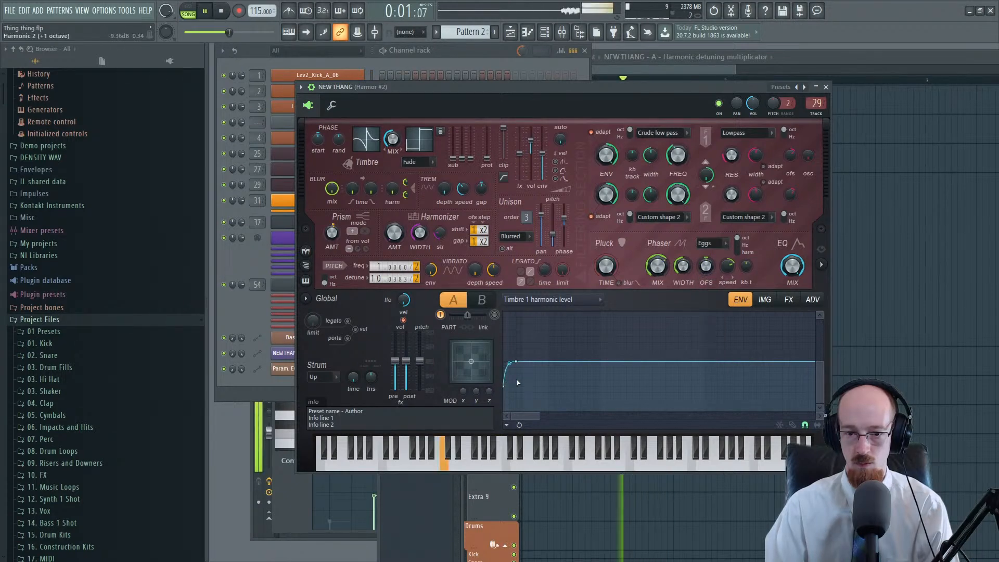
{"action": "key", "text": "space"}
{"action": "right_click", "coordinate": [546, 382]}
{"action": "key", "text": "space"}
{"action": "key", "text": "space"}
{"action": "right_click", "coordinate": [589, 339]}
{"action": "key", "text": "space"}
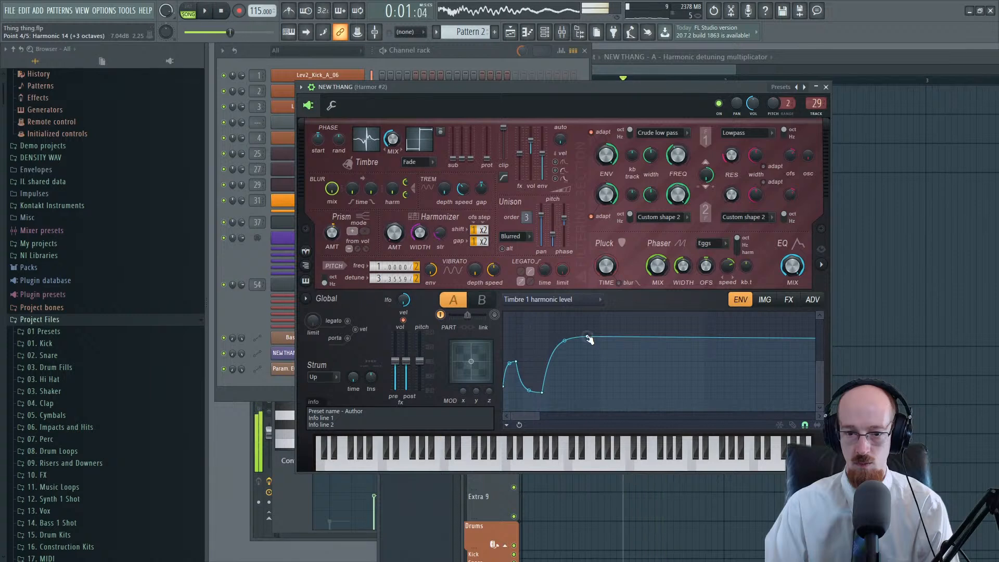
Step: Lower the envelope's harmonic 14 point slightly and adjust the early point at harmonic 3 to 0 dB, auditioning the change
{"action": "left_click_drag", "start_coordinate": [589, 339], "coordinate": [586, 349]}
{"action": "mouse_move", "coordinate": [515, 361]}
{"action": "left_mouse_down"}
{"action": "mouse_move", "coordinate": [518, 352]}
{"action": "mouse_move", "coordinate": [508, 385]}
{"action": "mouse_move", "coordinate": [517, 362]}
{"action": "left_mouse_up"}
{"action": "key", "text": "space"}
{"action": "key", "text": "space"}
{"action": "key", "text": "space"}
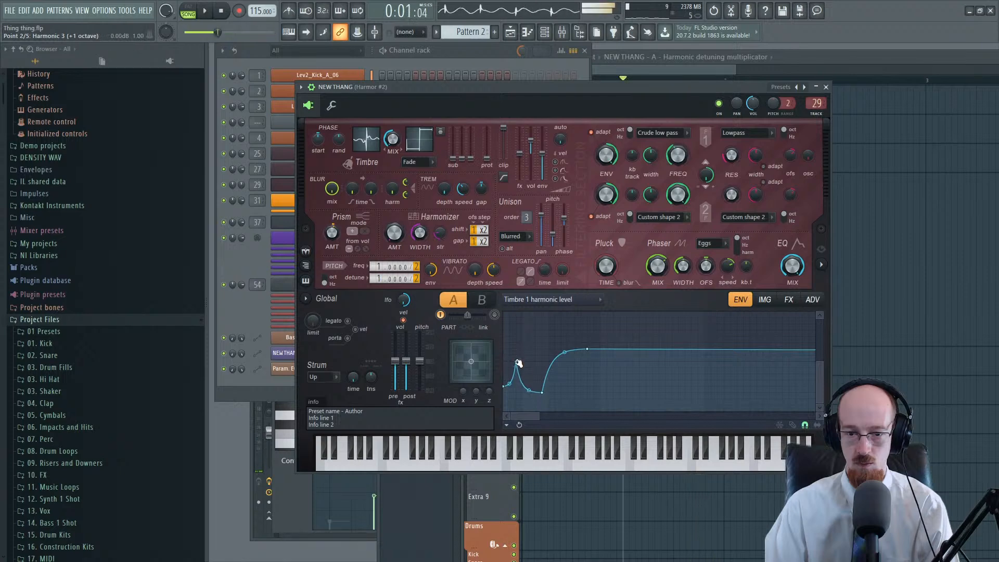
{"action": "key", "text": "space"}
{"action": "key", "text": "space"}
Step: Deepen the dip in Timbre 1's harmonic level envelope and raise the harmonic 3 point to 12.04 dB
{"action": "left_click_drag", "start_coordinate": [542, 392], "coordinate": [542, 406]}
{"action": "key", "text": "space"}
{"action": "key", "text": "space"}
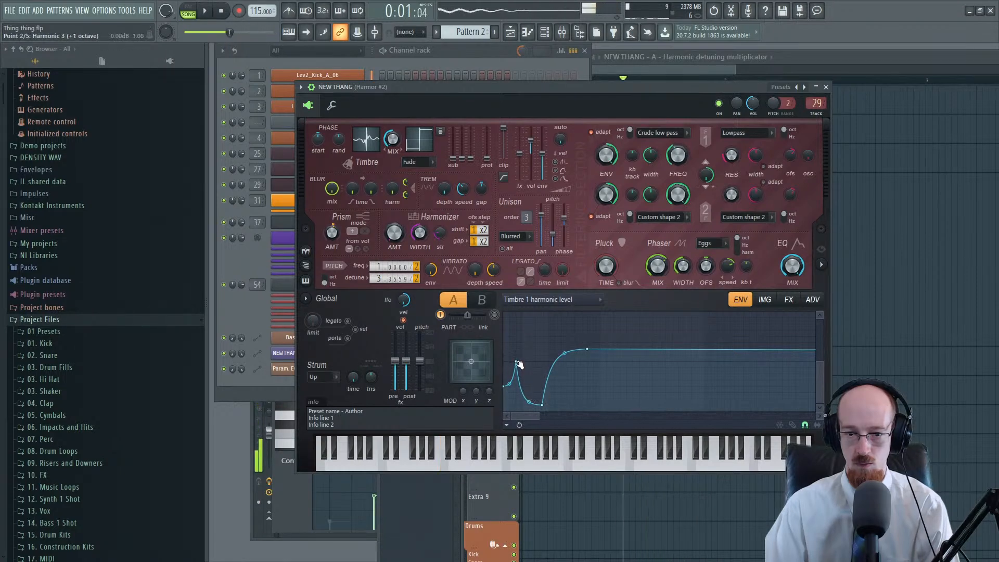
{"action": "key", "text": "space"}
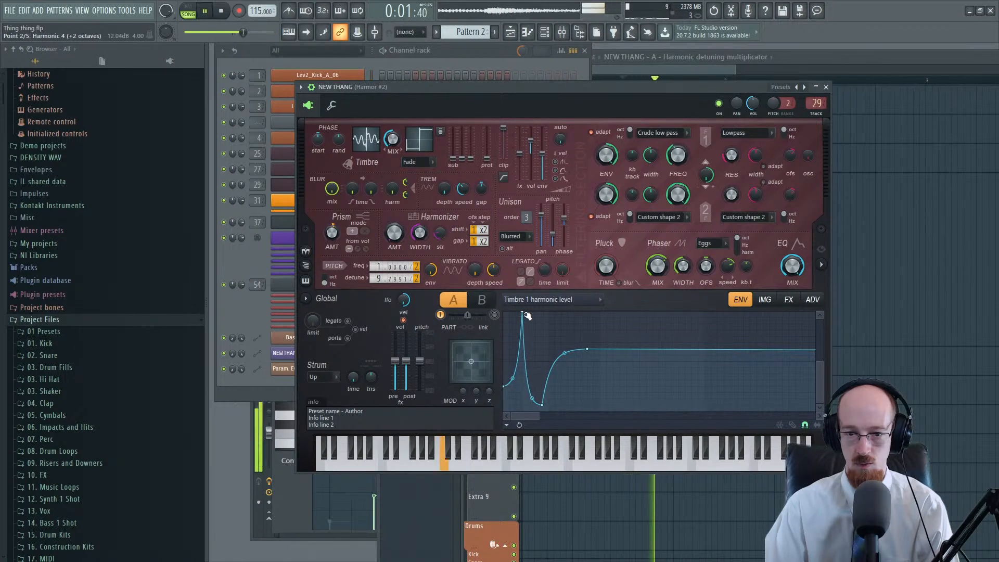
{"action": "left_click_drag", "start_coordinate": [525, 314], "coordinate": [517, 315]}
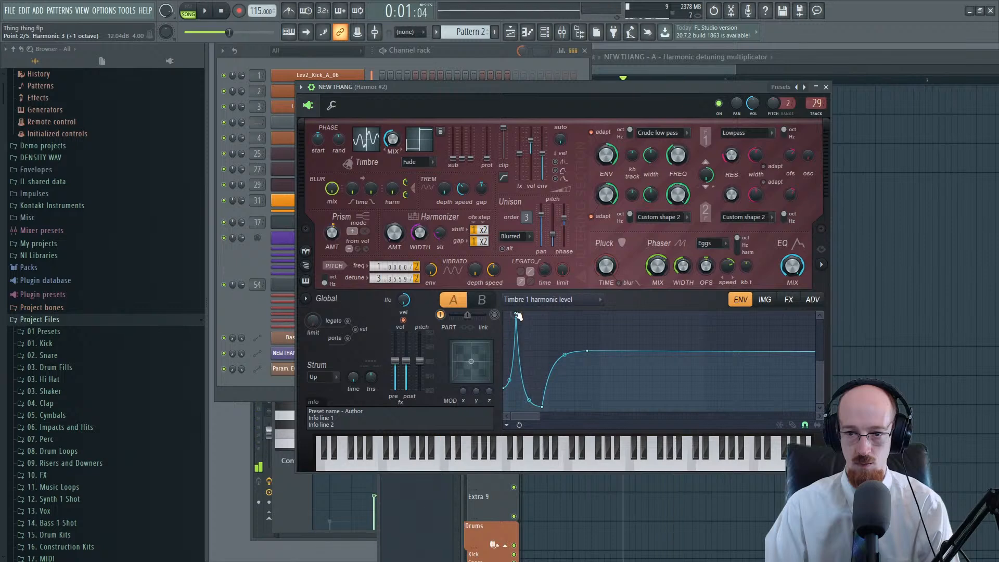
{"action": "key", "text": "space"}
{"action": "key", "text": "space"}
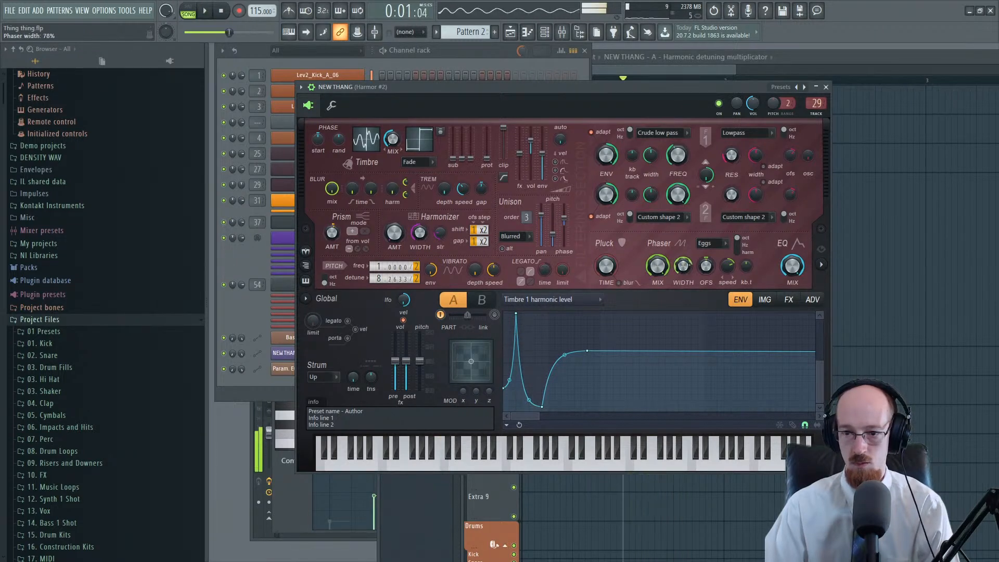
Step: Show Harmor's visual feedback display and audition the loop with the Eggs phaser
{"action": "left_click", "coordinate": [825, 268]}
{"action": "key", "text": "space"}
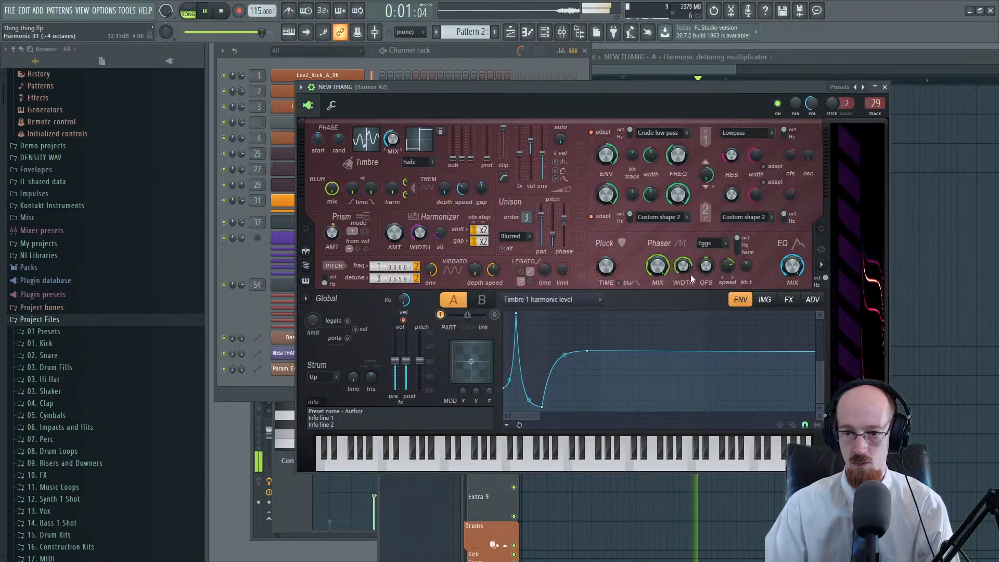
{"action": "key", "text": "space"}
{"action": "key", "text": "space"}
{"action": "key", "text": "space"}
Step: Change the Phaser shape to Deep and save the project after auditioning it
{"action": "left_click", "coordinate": [708, 243]}
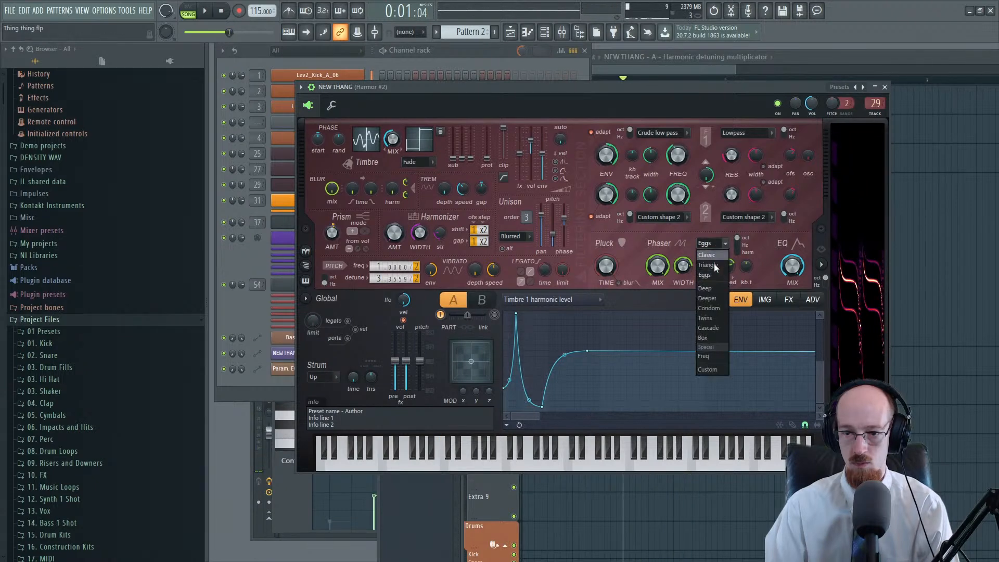
{"action": "left_click", "coordinate": [713, 290]}
{"action": "key", "text": "space"}
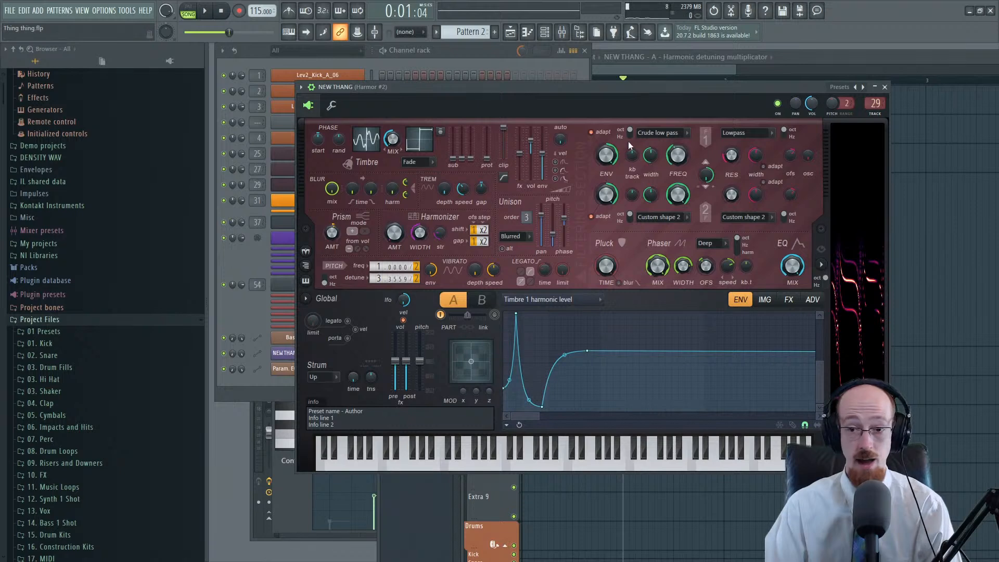
{"action": "left_click_drag", "start_coordinate": [582, 92], "coordinate": [576, 89]}
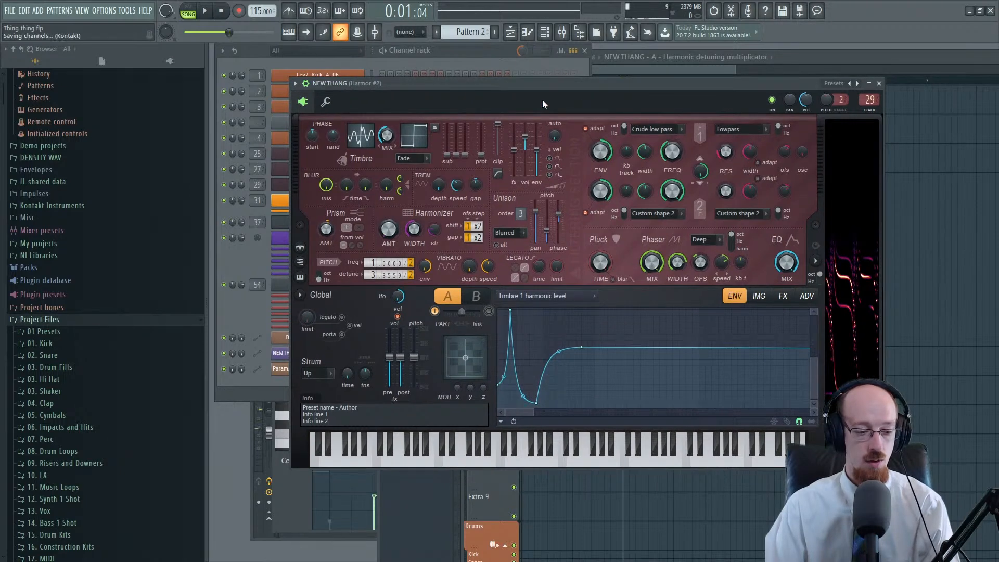
Step: Try filter 1's frequency at 54%, auditioning the loop repeatedly
{"action": "key", "text": "space"}
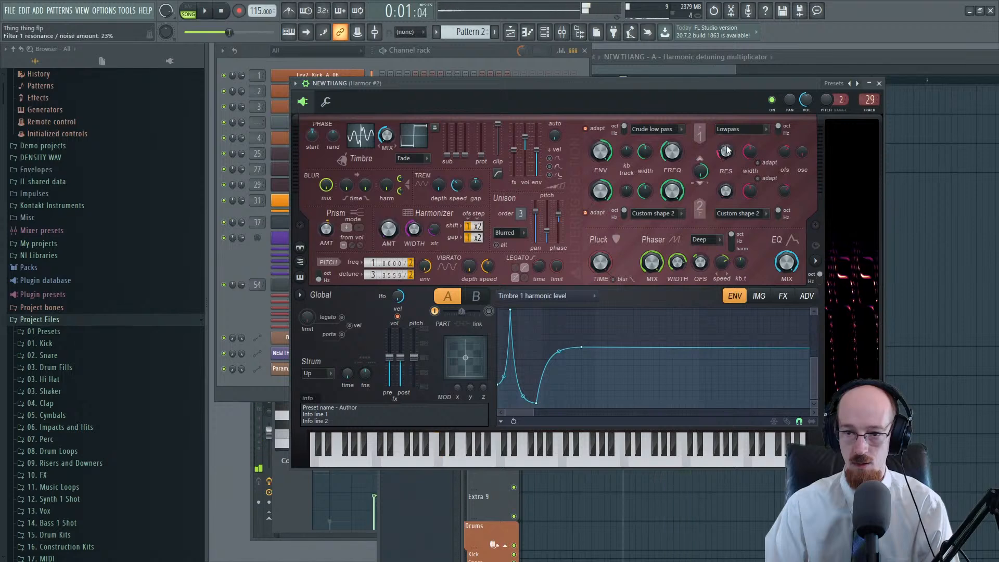
{"action": "key", "text": "space"}
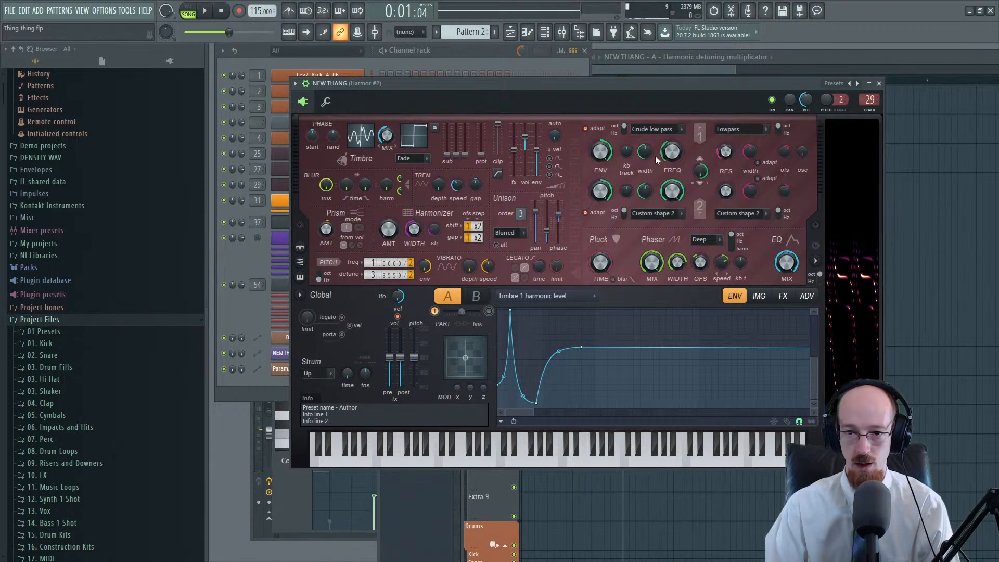
{"action": "left_click_drag", "start_coordinate": [678, 155], "coordinate": [678, 168]}
{"action": "key", "text": "space"}
{"action": "key", "text": "space"}
{"action": "key", "text": "space"}
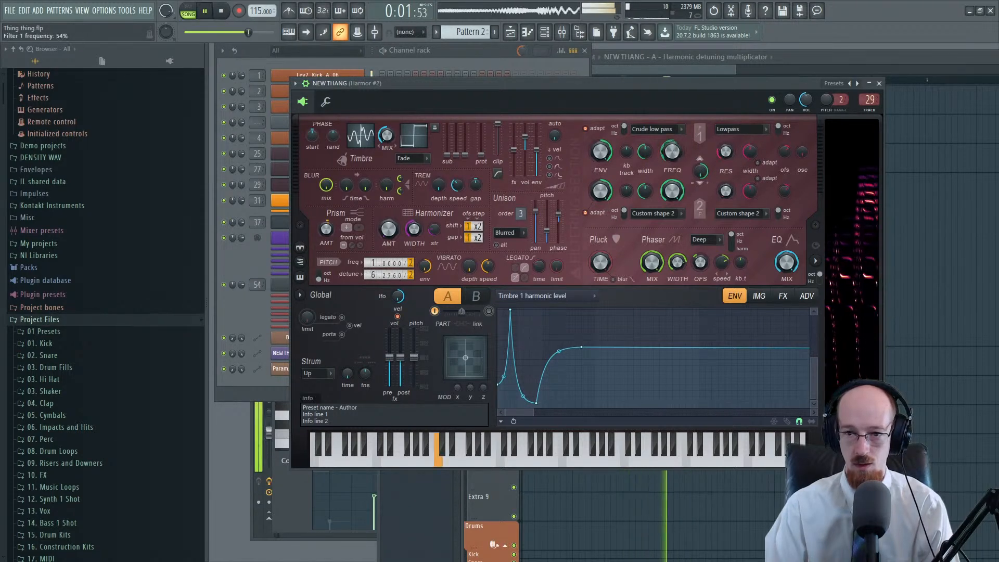
{"action": "key", "text": "space"}
{"action": "key", "text": "space"}
{"action": "key", "text": "space"}
{"action": "key", "text": "space"}
Step: Set filter 1's frequency to 47% while auditioning the loop
{"action": "left_click_drag", "start_coordinate": [671, 154], "coordinate": [671, 137]}
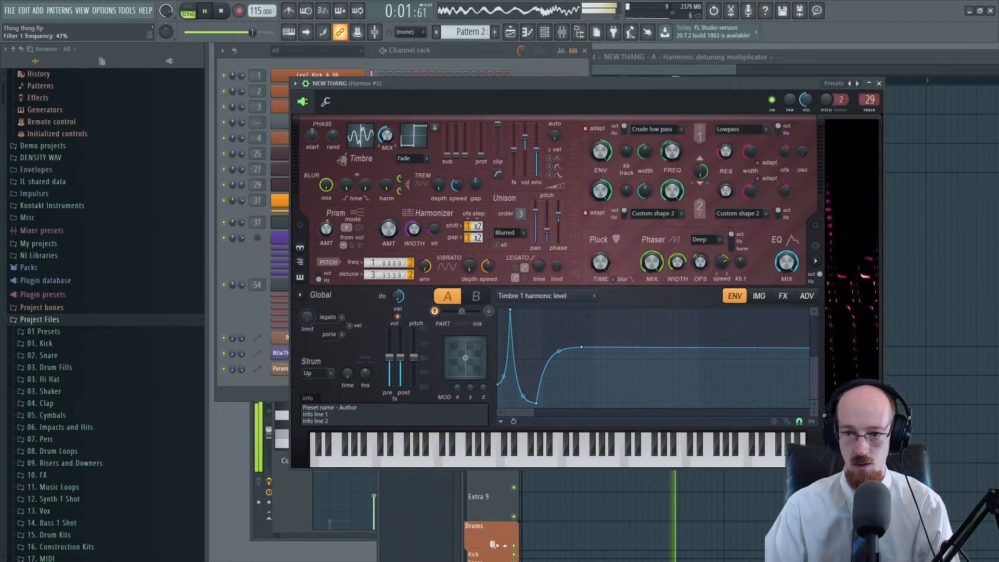
{"action": "key", "text": "space"}
{"action": "key", "text": "space"}
{"action": "key", "text": "space"}
{"action": "key", "text": "space"}
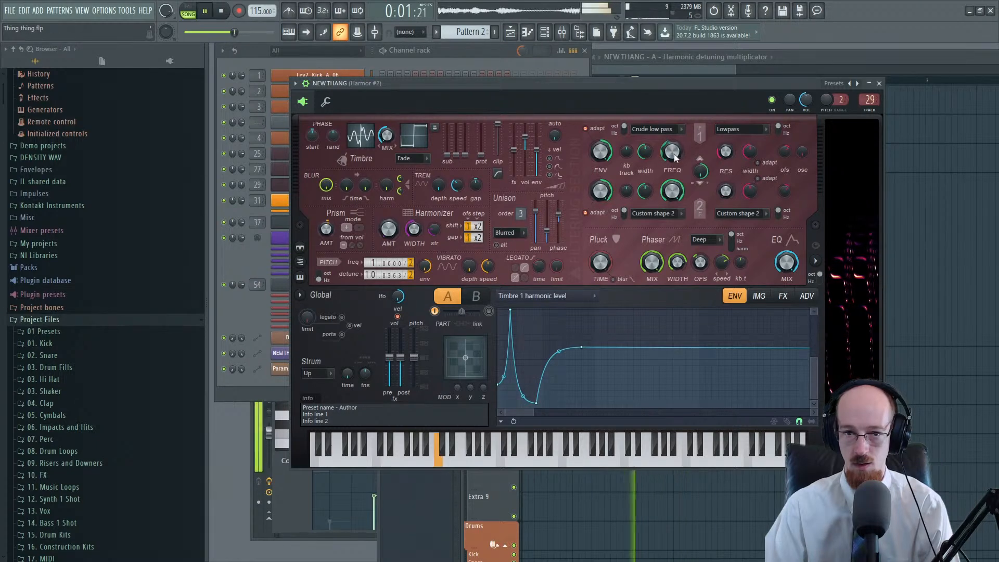
{"action": "key", "text": "space"}
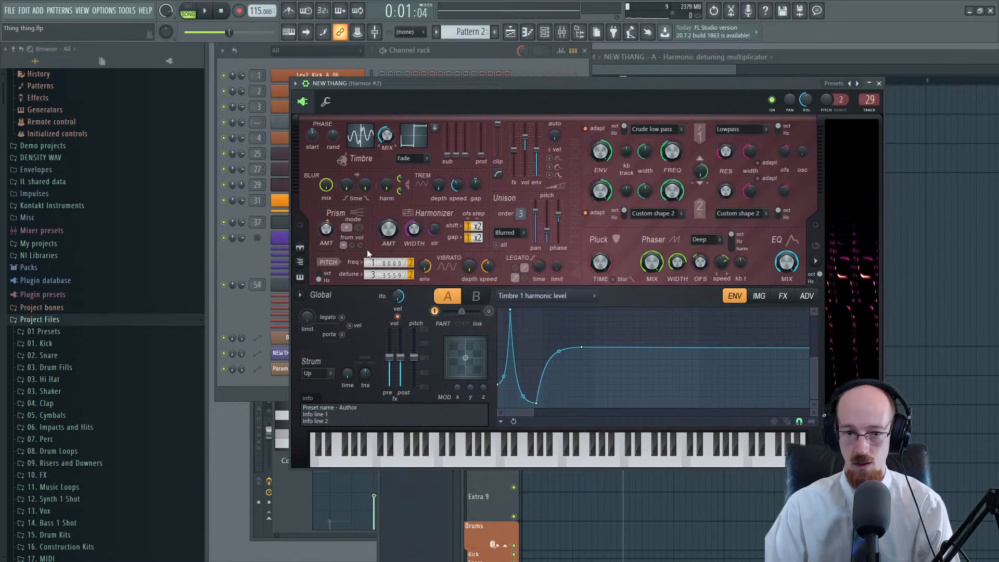
Step: Replay the loop several times and check Harmor's effects and image pages before returning to the envelope page
{"action": "key", "text": "space"}
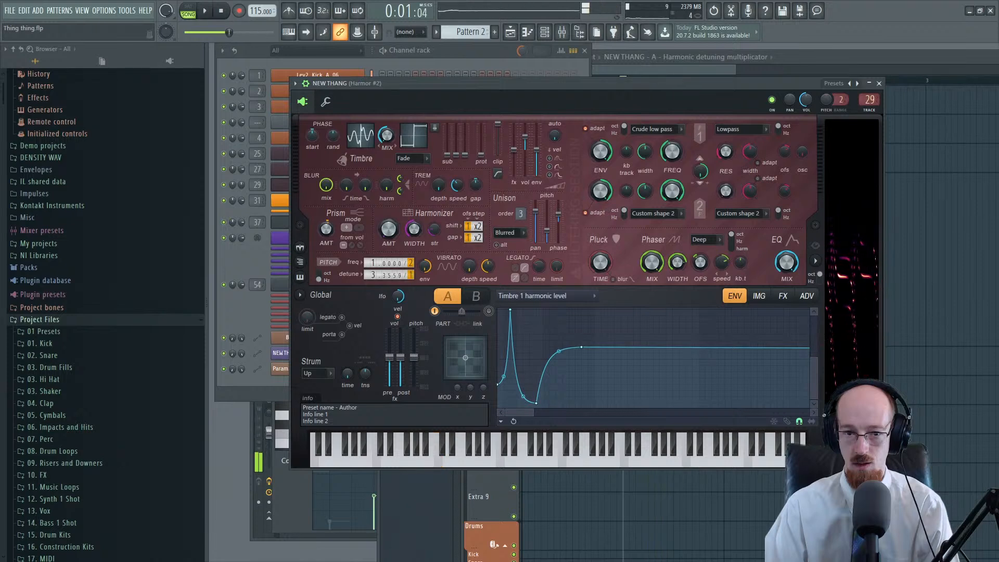
{"action": "scroll", "coordinate": [411, 275], "scroll_direction": "up", "scroll_amount": 10}
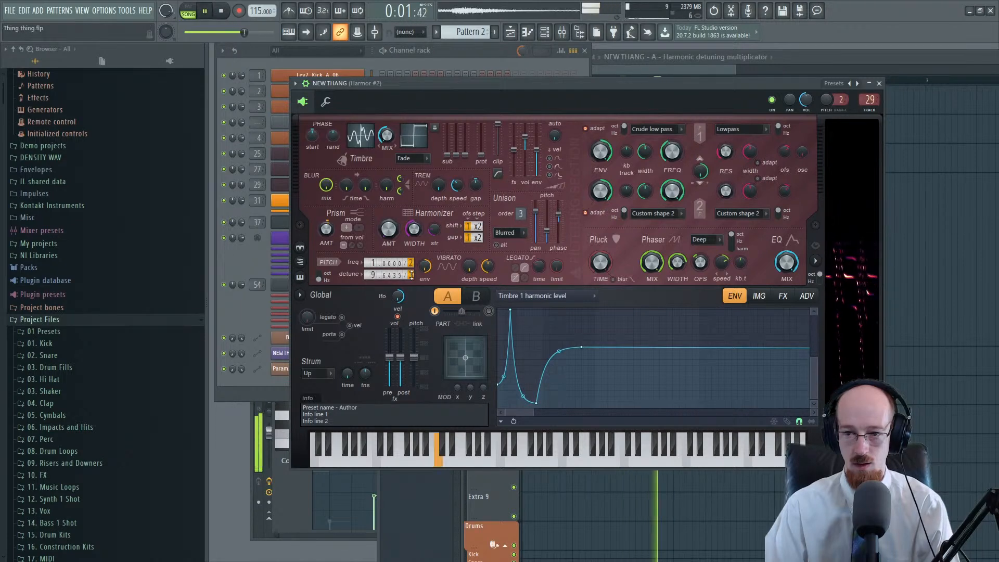
{"action": "key", "text": "space"}
{"action": "key", "text": "space"}
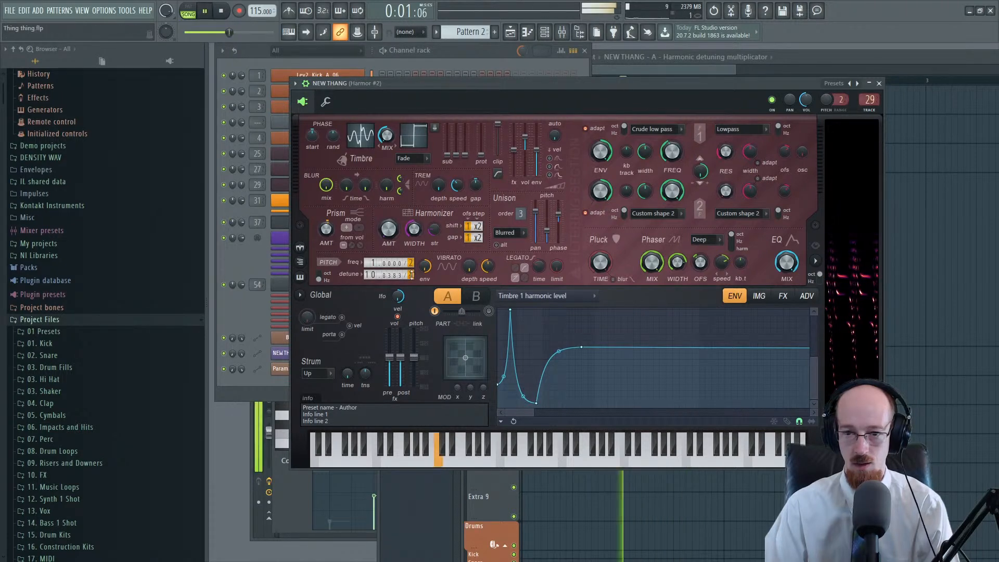
{"action": "key", "text": "space"}
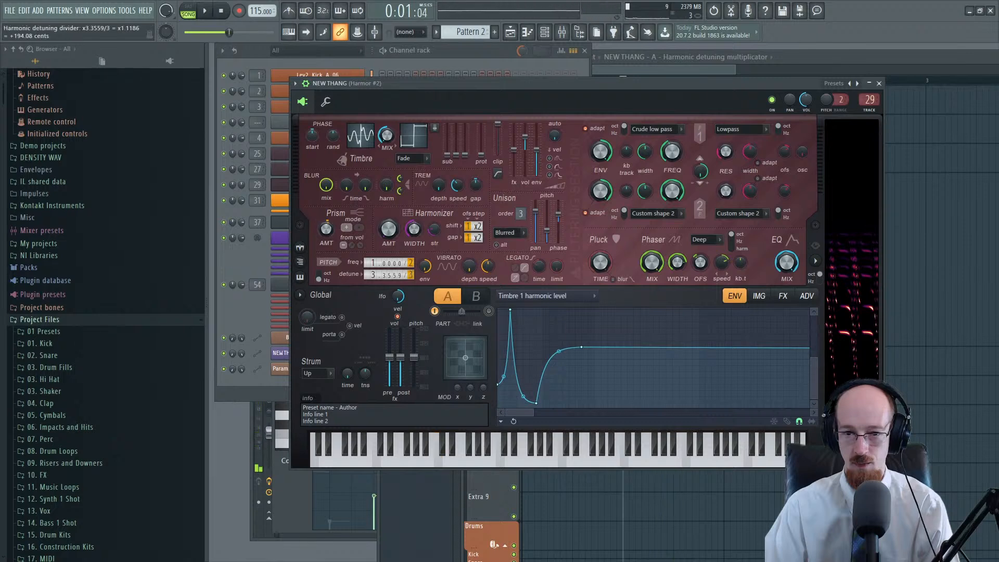
{"action": "key", "text": "space"}
{"action": "key", "text": "space"}
{"action": "left_click", "coordinate": [784, 297]}
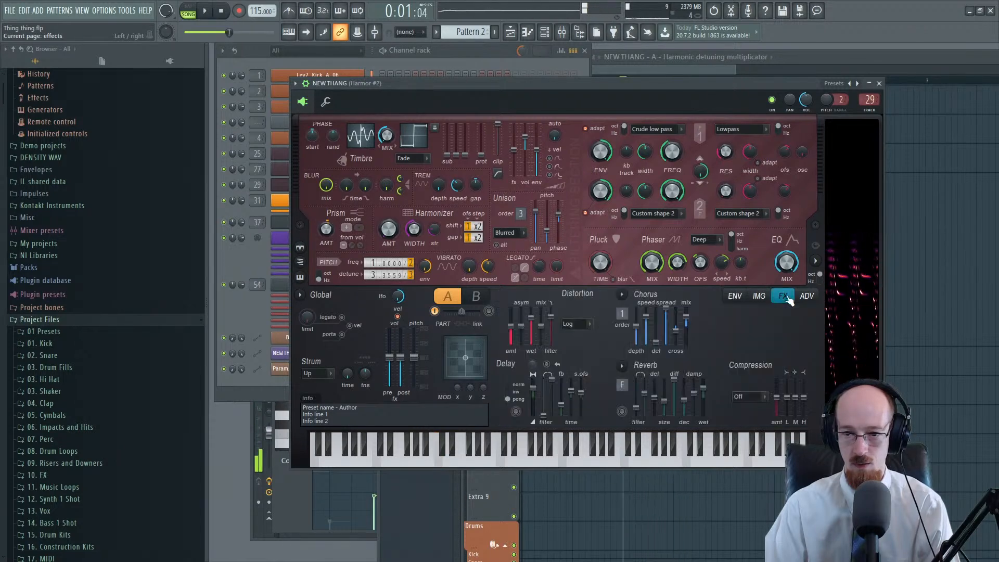
{"action": "left_click", "coordinate": [755, 296]}
{"action": "left_click", "coordinate": [743, 296]}
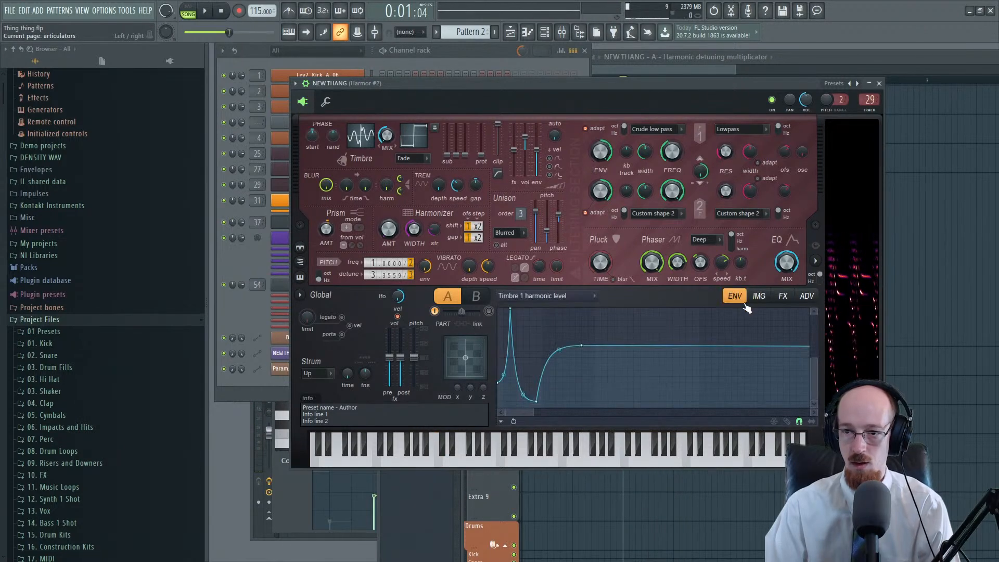
Step: Close Harmor and add FabFilter Pro-R to effect slot 8 of the Harmor #2 mixer track
{"action": "left_click", "coordinate": [880, 83]}
{"action": "left_click", "coordinate": [562, 34]}
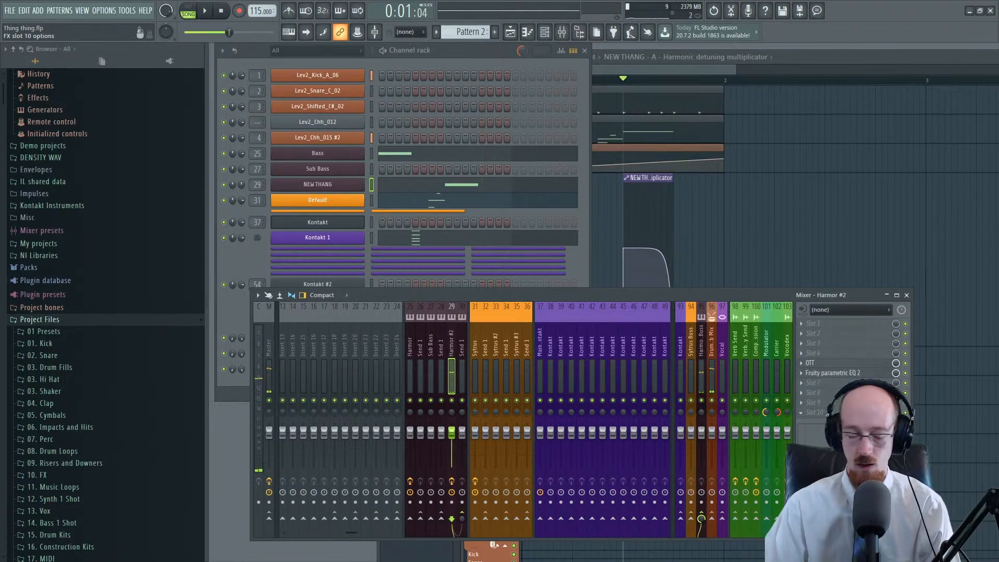
{"action": "key", "text": "F8"}
{"action": "type", "text": "pro"}
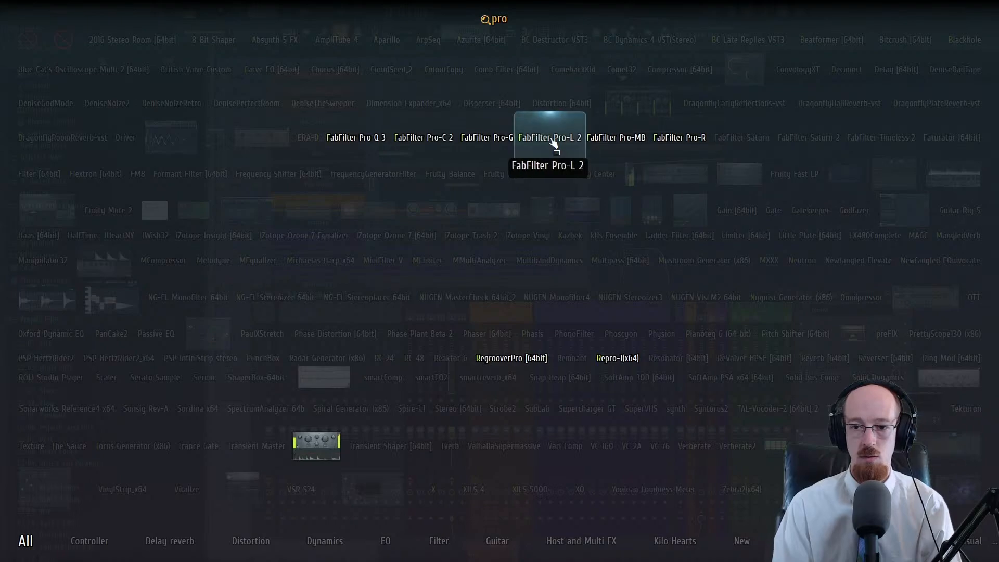
{"action": "left_click", "coordinate": [679, 137]}
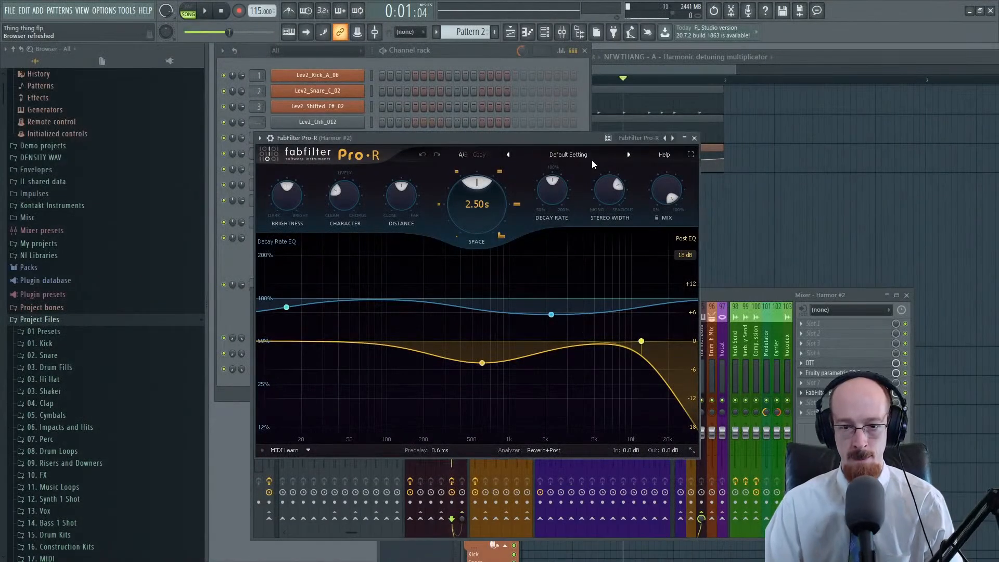
Step: Shorten Pro-R's Space to 0.45 s and set its mix to about 37%
{"action": "scroll", "coordinate": [467, 239], "scroll_direction": "down", "scroll_amount": 5}
{"action": "scroll", "coordinate": [466, 239], "scroll_direction": "down", "scroll_amount": 4}
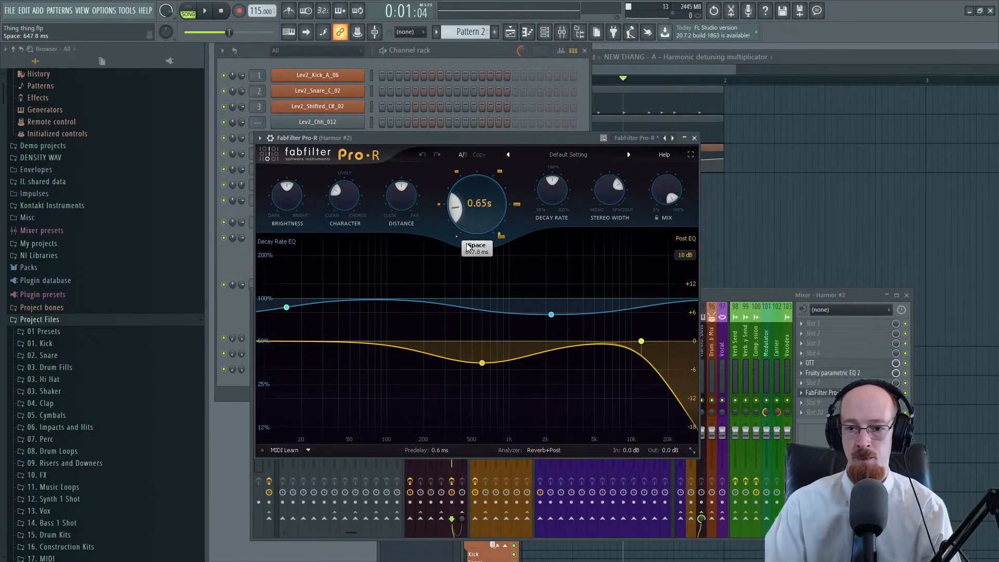
{"action": "scroll", "coordinate": [663, 206], "scroll_direction": "down", "scroll_amount": 5}
{"action": "key", "text": "space"}
{"action": "left_click_drag", "start_coordinate": [661, 205], "coordinate": [664, 175]}
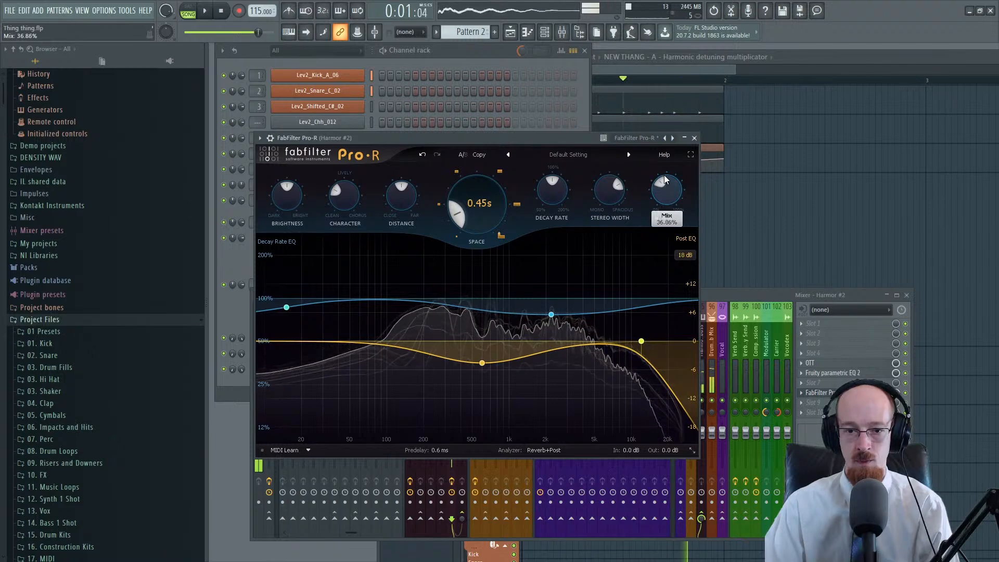
{"action": "key", "text": "space"}
Step: Raise Pro-R's distance to about 75% and increase its character and brightness while auditioning
{"action": "left_click_drag", "start_coordinate": [405, 195], "coordinate": [424, 163]}
{"action": "key", "text": "space"}
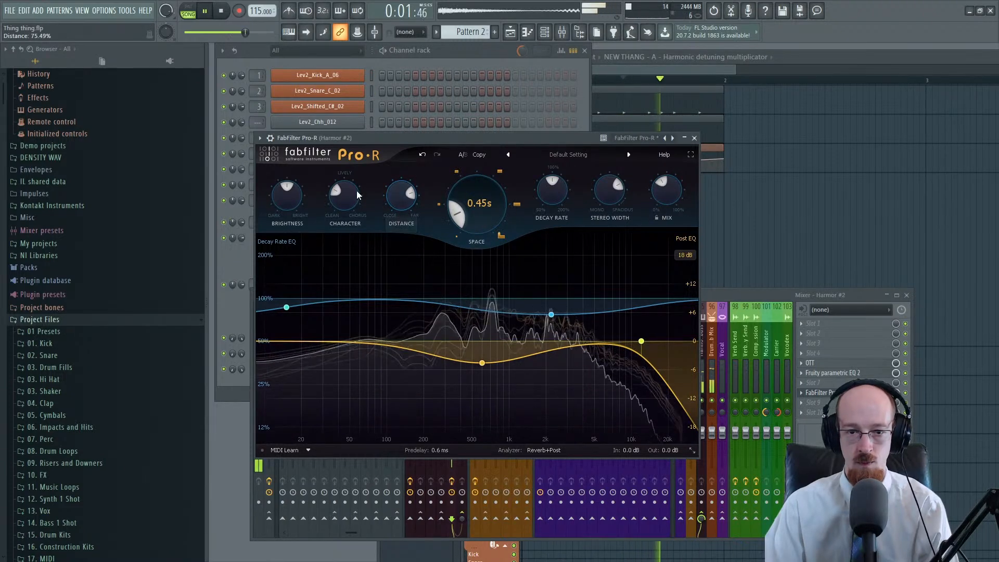
{"action": "left_click_drag", "start_coordinate": [353, 193], "coordinate": [353, 170]}
{"action": "key", "text": "space"}
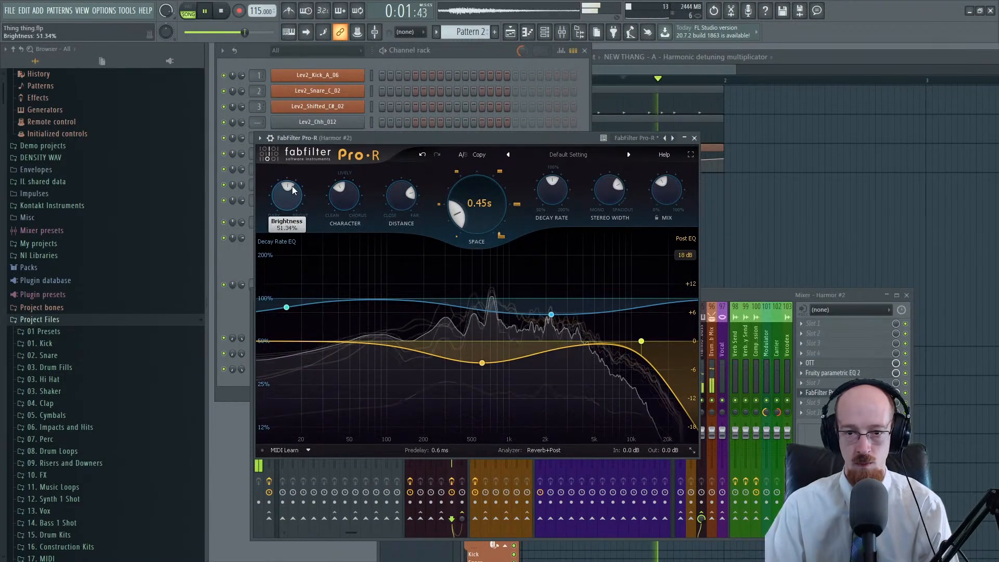
{"action": "left_click_drag", "start_coordinate": [287, 196], "coordinate": [288, 183]}
{"action": "key", "text": "space"}
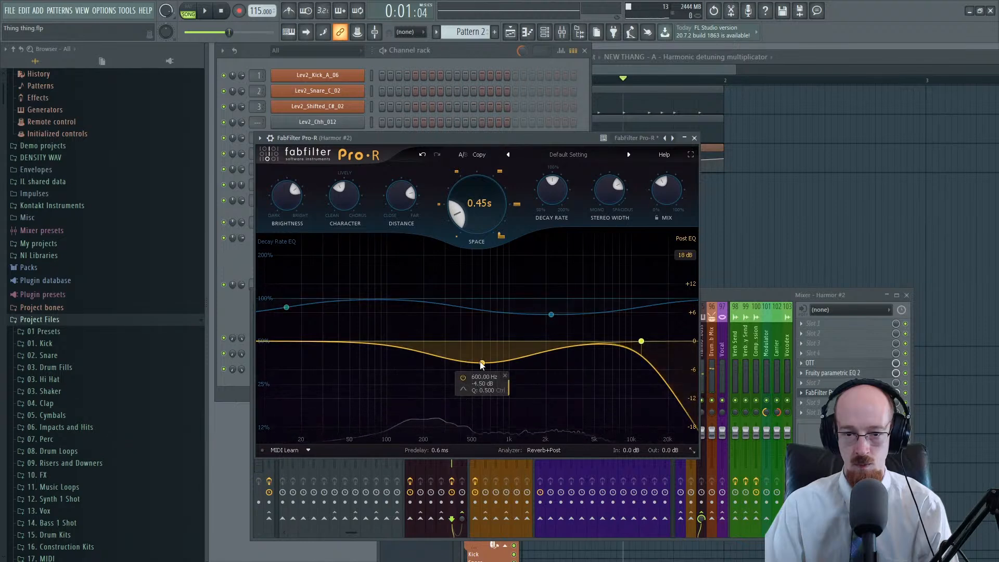
Step: Move the reverb's 600 Hz Post EQ band to a boost of about 7 dB near 4 kHz
{"action": "left_click_drag", "start_coordinate": [482, 363], "coordinate": [596, 307]}
{"action": "left_click", "coordinate": [551, 314]}
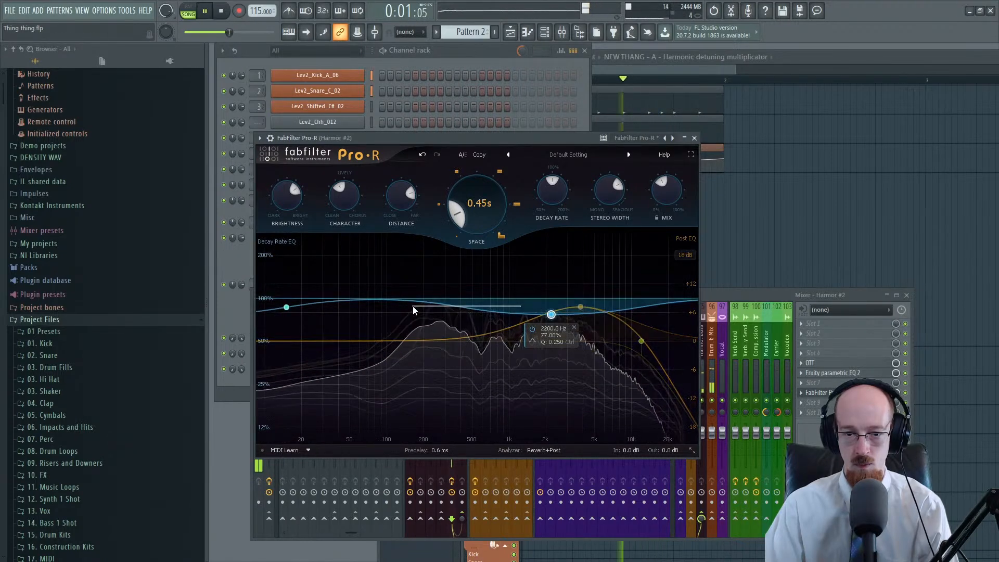
{"action": "key", "text": "space"}
Step: Reduce the low-frequency decay in the Decay Rate EQ and move its second band to about 547 Hz at 169%
{"action": "left_click_drag", "start_coordinate": [286, 311], "coordinate": [430, 362]}
{"action": "left_click", "coordinate": [580, 309]}
{"action": "left_click_drag", "start_coordinate": [551, 314], "coordinate": [479, 267]}
{"action": "key", "text": "space"}
{"action": "key", "text": "space"}
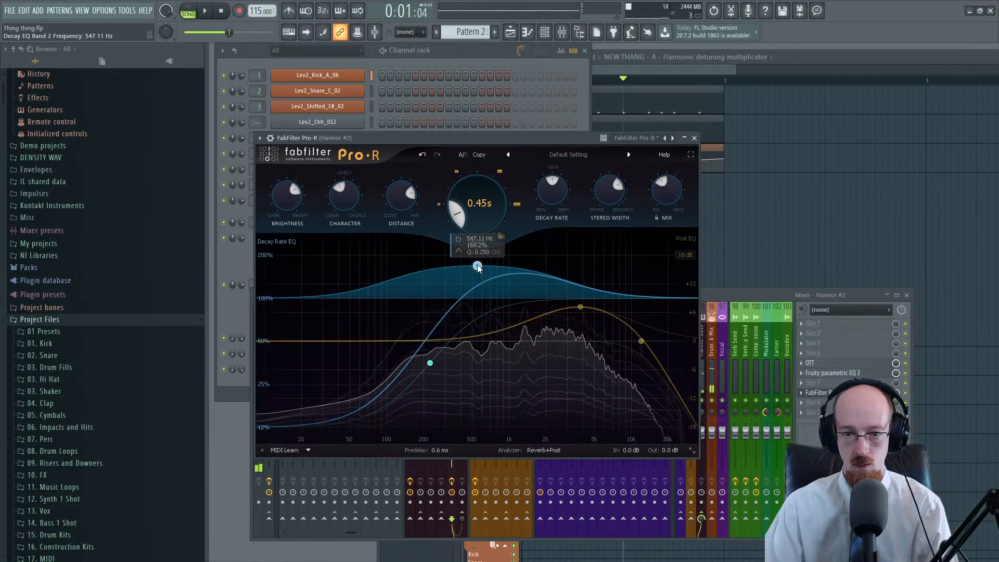
Step: Move Pro-R's Post EQ boost to about 443 Hz at +7.3 dB with a Q of 0.622 while auditioning
{"action": "key", "text": "space"}
{"action": "key", "text": "space"}
{"action": "left_click_drag", "start_coordinate": [581, 308], "coordinate": [458, 310]}
{"action": "key", "text": "space"}
{"action": "scroll", "coordinate": [576, 324], "scroll_direction": "up", "scroll_amount": 2}
{"action": "key", "text": "space"}
{"action": "key", "text": "space"}
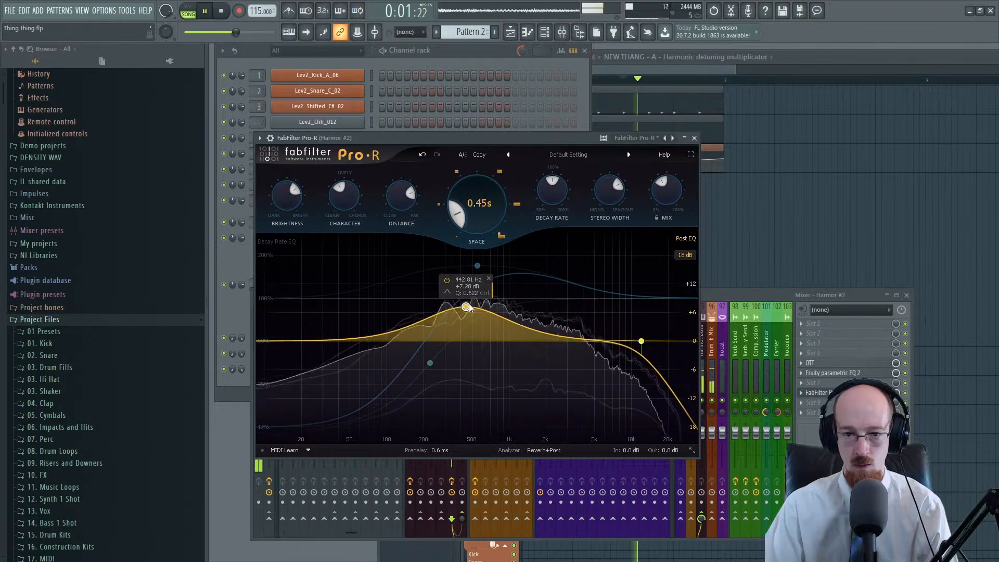
{"action": "key", "text": "space"}
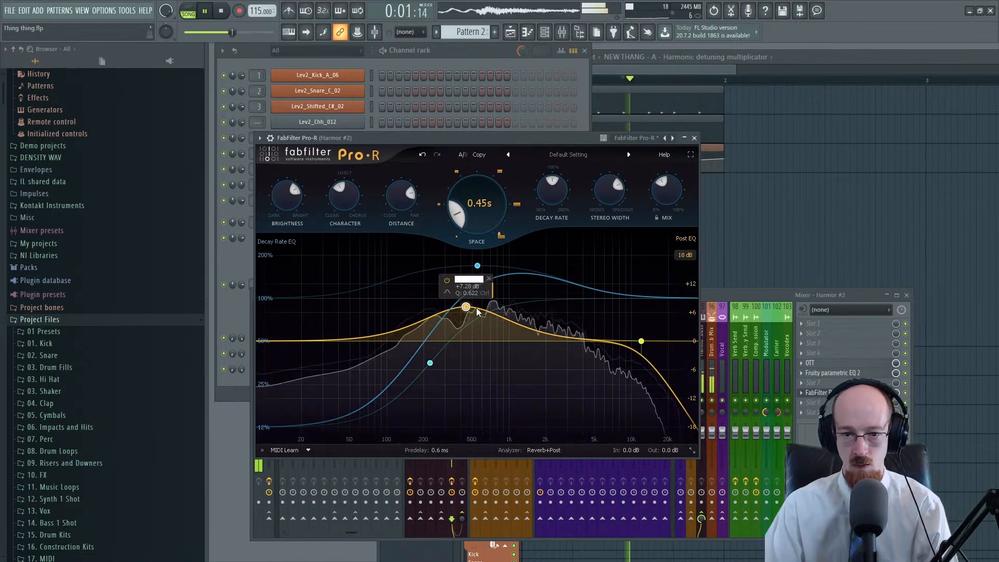
Step: Move Pro-R's Post EQ band to about 1964 Hz with a gain of about +0.6 dB, and close the plugin
{"action": "left_click_drag", "start_coordinate": [466, 308], "coordinate": [545, 349]}
{"action": "key", "text": "space"}
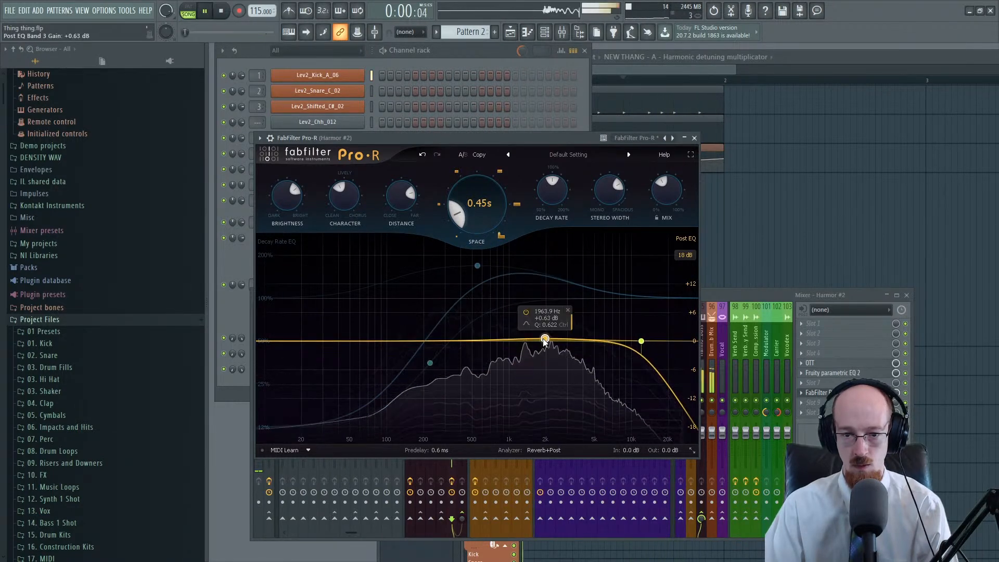
{"action": "key", "text": "space"}
{"action": "left_click", "coordinate": [694, 138]}
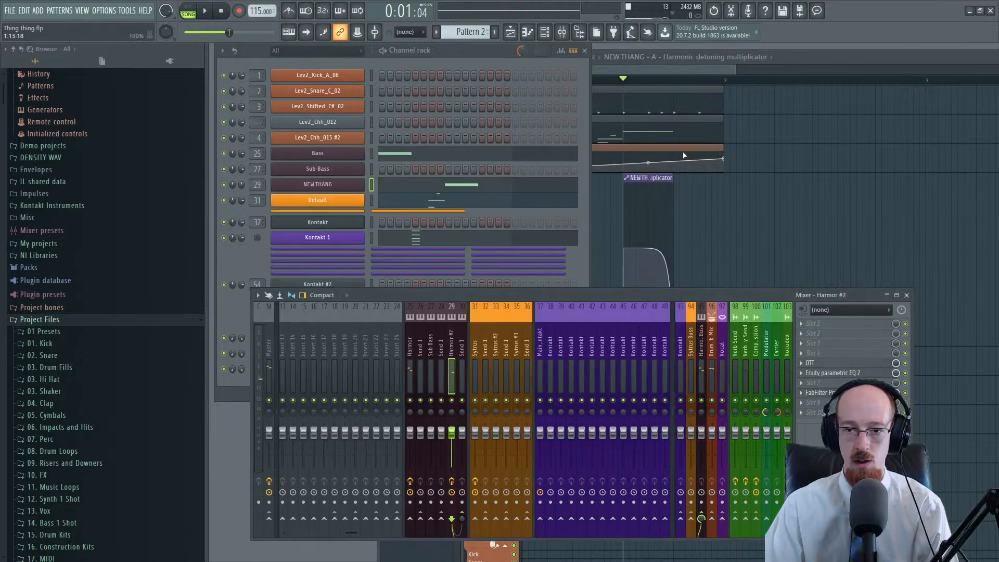
Step: Audition the arrangement in the playlist and open the Bass channel's Harmor
{"action": "left_click", "coordinate": [665, 75]}
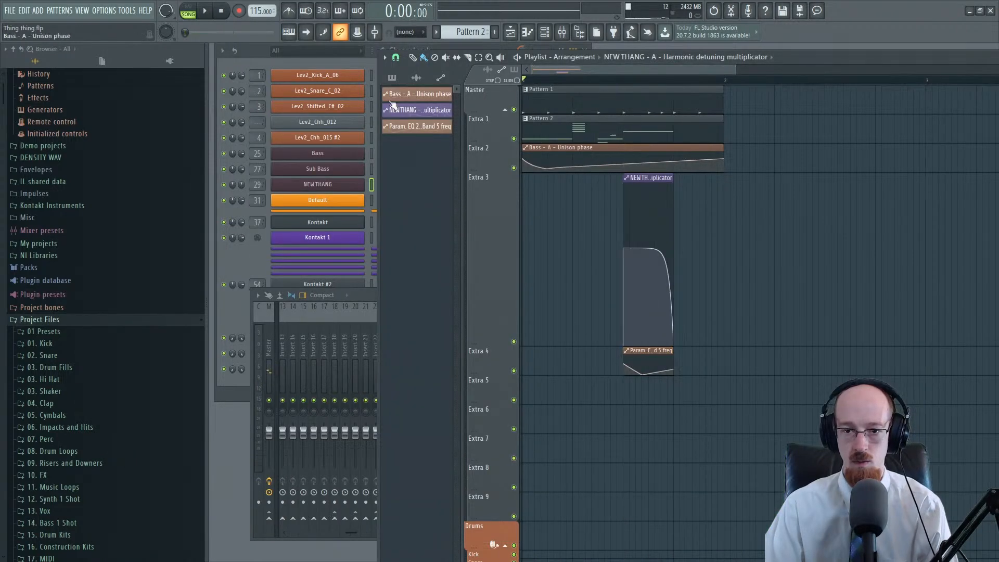
{"action": "key", "text": "space"}
{"action": "key", "text": "space"}
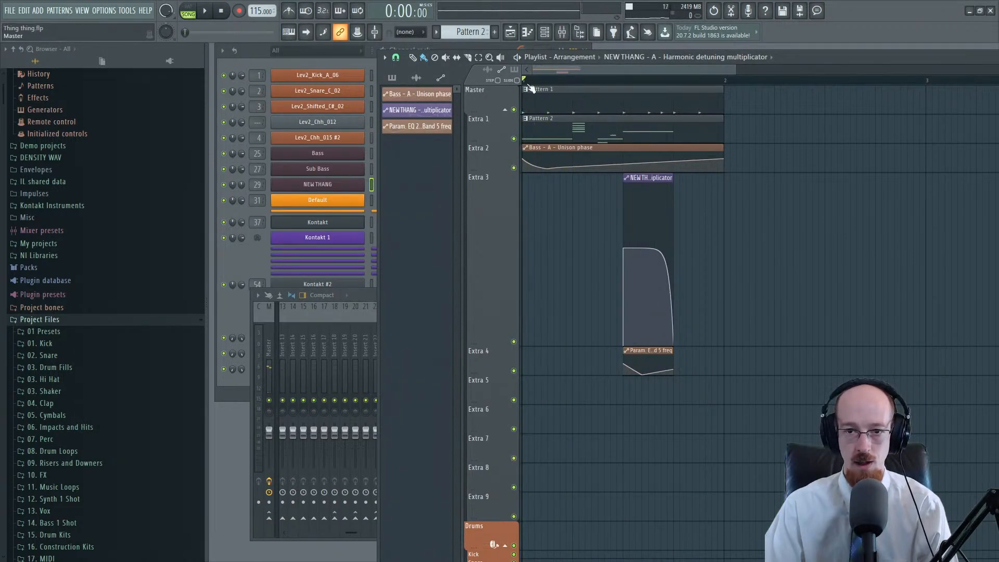
{"action": "left_click", "coordinate": [562, 32]}
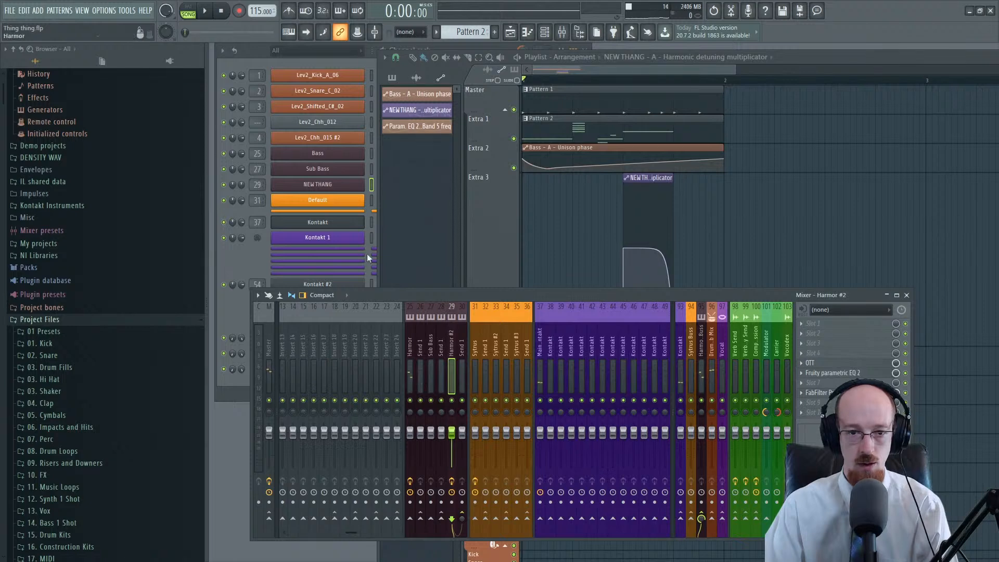
{"action": "left_click", "coordinate": [251, 257]}
{"action": "left_click", "coordinate": [327, 155]}
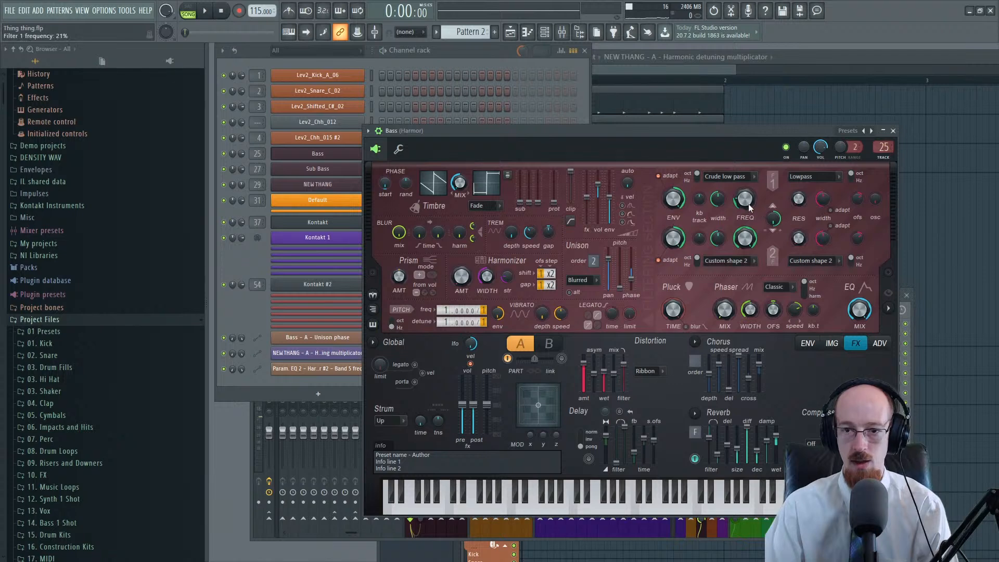
Step: Select the first beat in the playlist and create an automation clip for Bass's Filter 1 frequency over it
{"action": "left_click", "coordinate": [716, 86]}
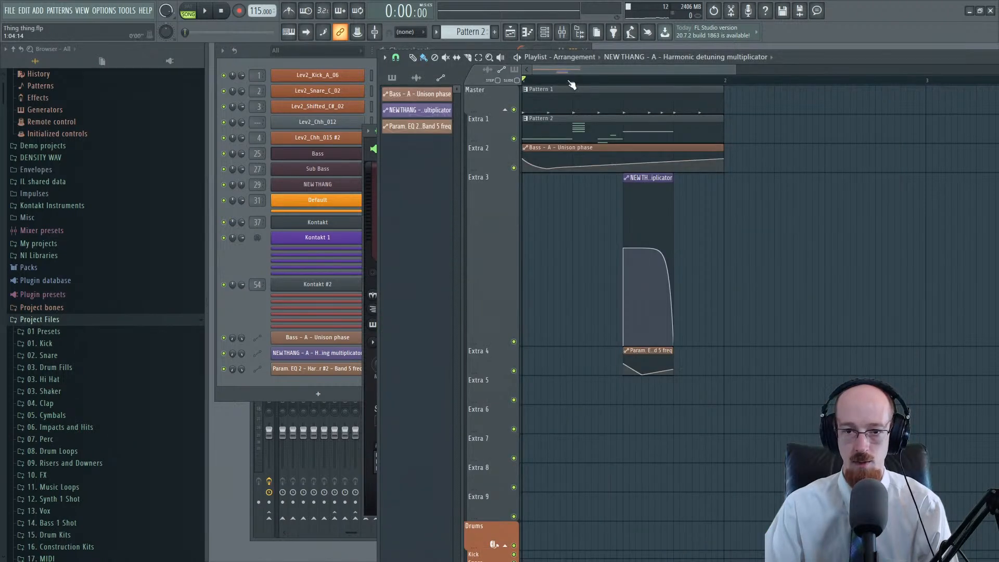
{"action": "left_click_drag", "start_coordinate": [575, 80], "coordinate": [522, 80]}
{"action": "left_click", "coordinate": [327, 171]}
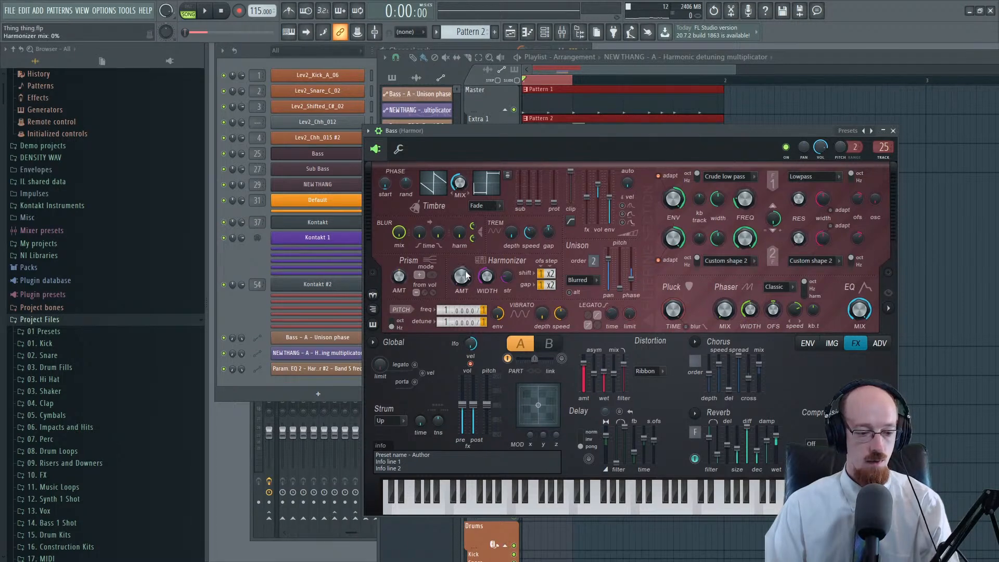
{"action": "right_click", "coordinate": [744, 209]}
{"action": "left_click", "coordinate": [770, 350]}
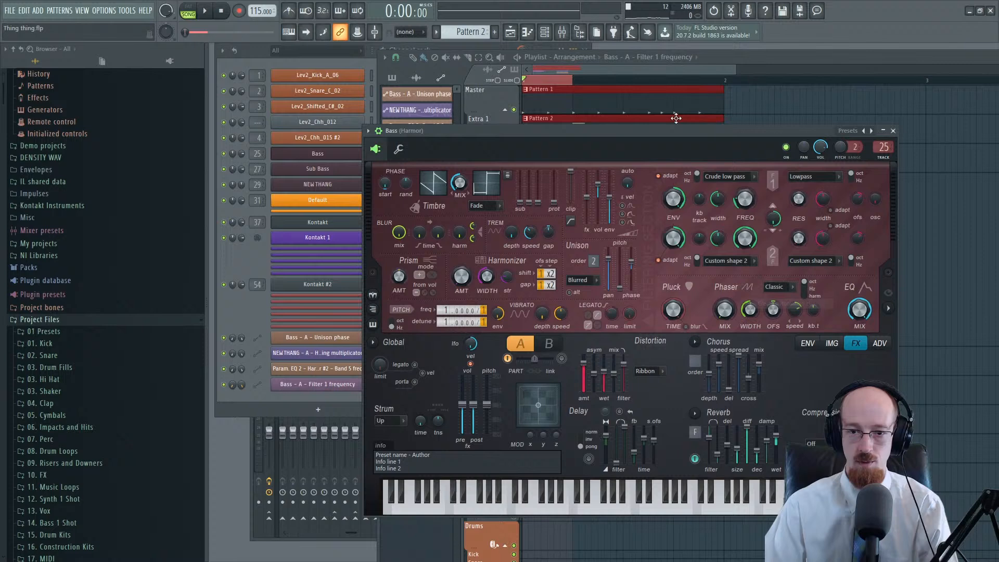
Step: Add a lower point inside the Filter 1 frequency clip, curve the segment leading into it and audition the dip
{"action": "left_click", "coordinate": [629, 71]}
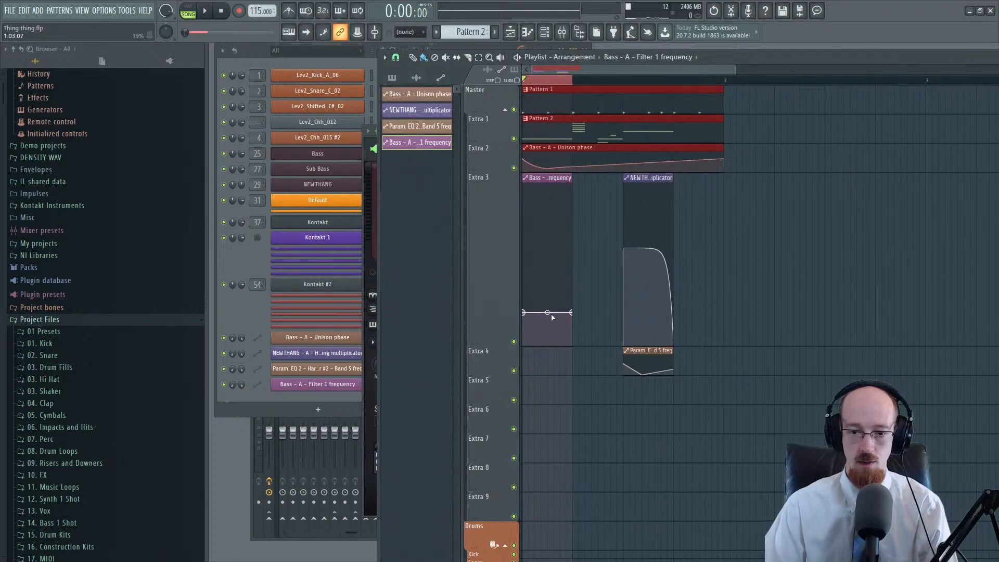
{"action": "left_click", "coordinate": [541, 335]}
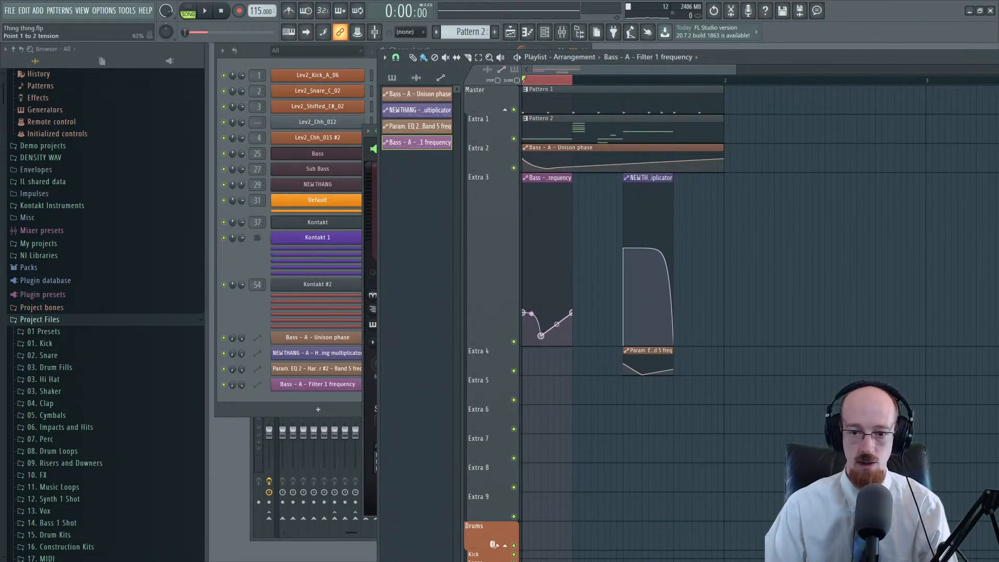
{"action": "key", "text": "space"}
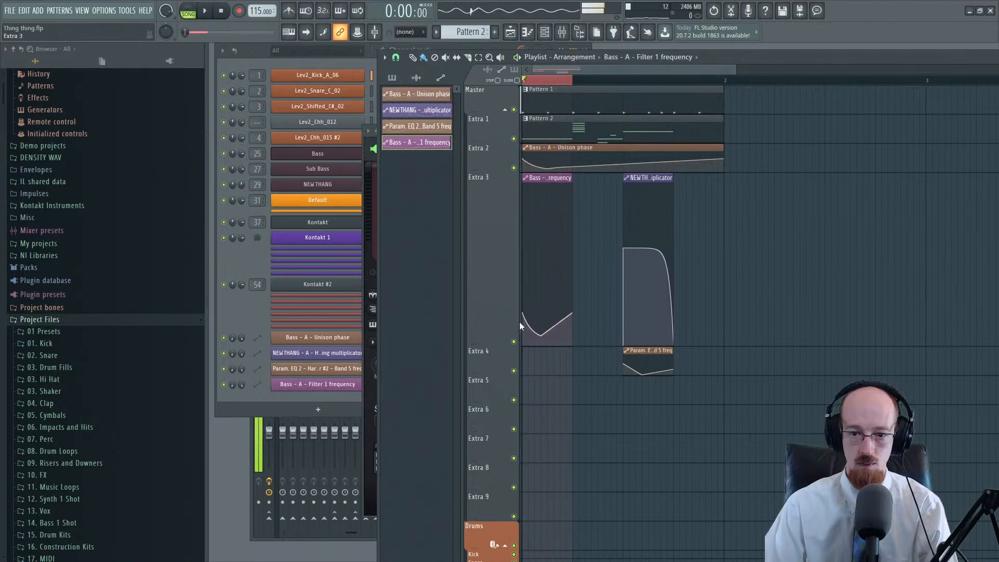
{"action": "key", "text": "space"}
Step: Lower the Filter 1 clip's start point slightly, drop its middle point to the floor and bend both segments into a U shape
{"action": "left_click_drag", "start_coordinate": [523, 313], "coordinate": [557, 343]}
{"action": "key", "text": "space"}
{"action": "key", "text": "space"}
{"action": "key", "text": "space"}
{"action": "key", "text": "space"}
{"action": "key", "text": "space"}
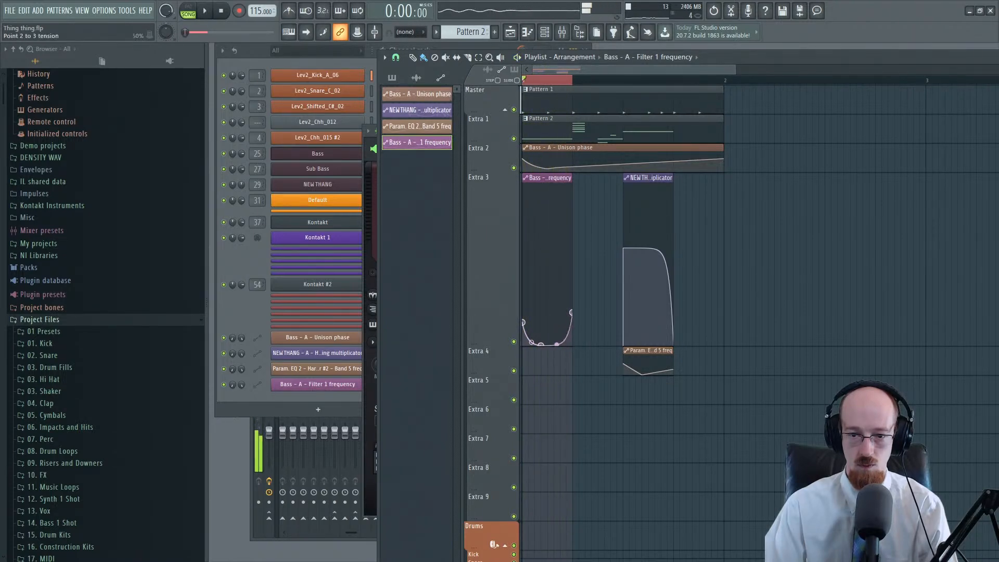
{"action": "key", "text": "space"}
{"action": "key", "text": "space"}
{"action": "key", "text": "space"}
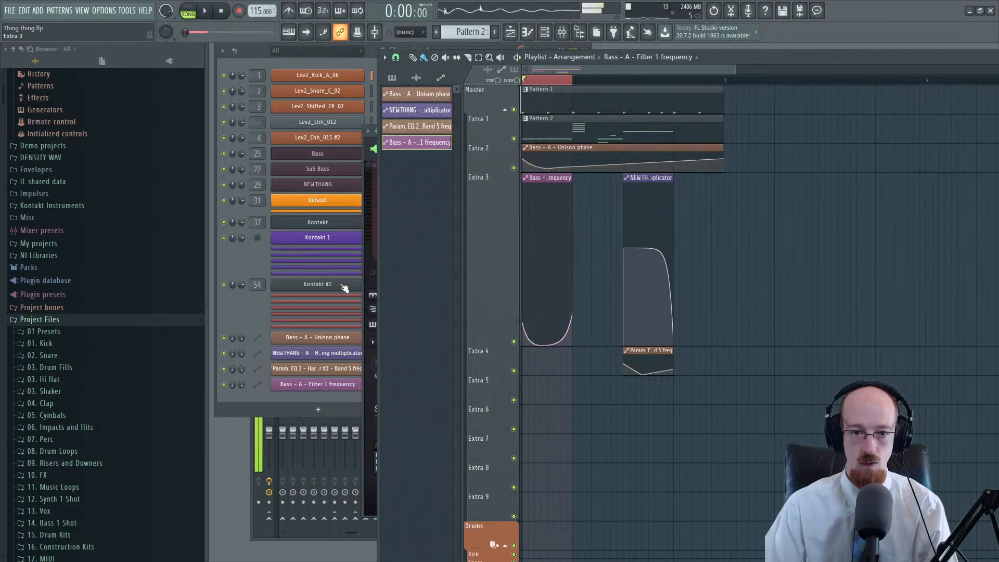
{"action": "key", "text": "space"}
Step: Adjust the Filter 1 width in Bass's Harmor while auditioning the loop
{"action": "left_click", "coordinate": [239, 261]}
{"action": "left_click", "coordinate": [318, 153]}
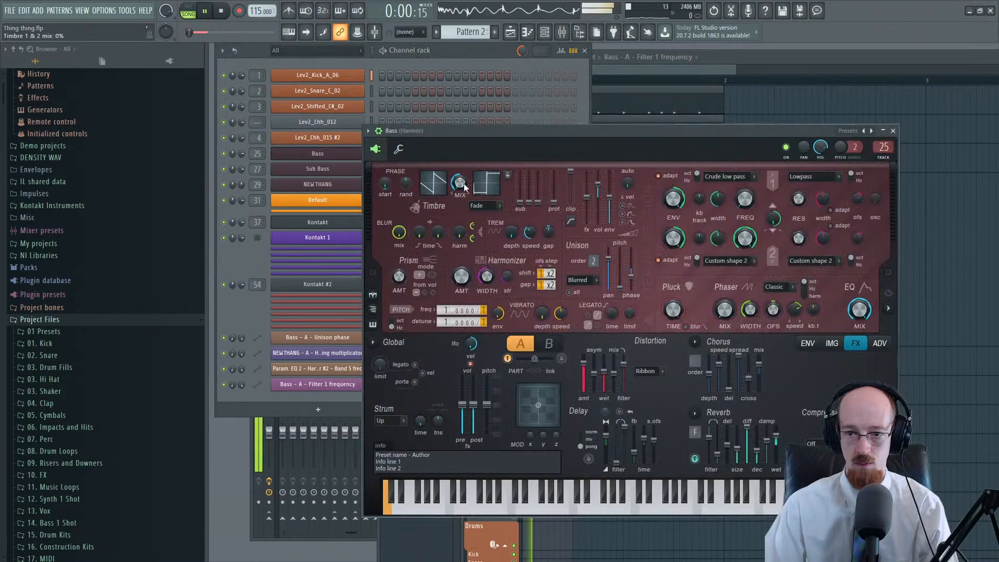
{"action": "key", "text": "space"}
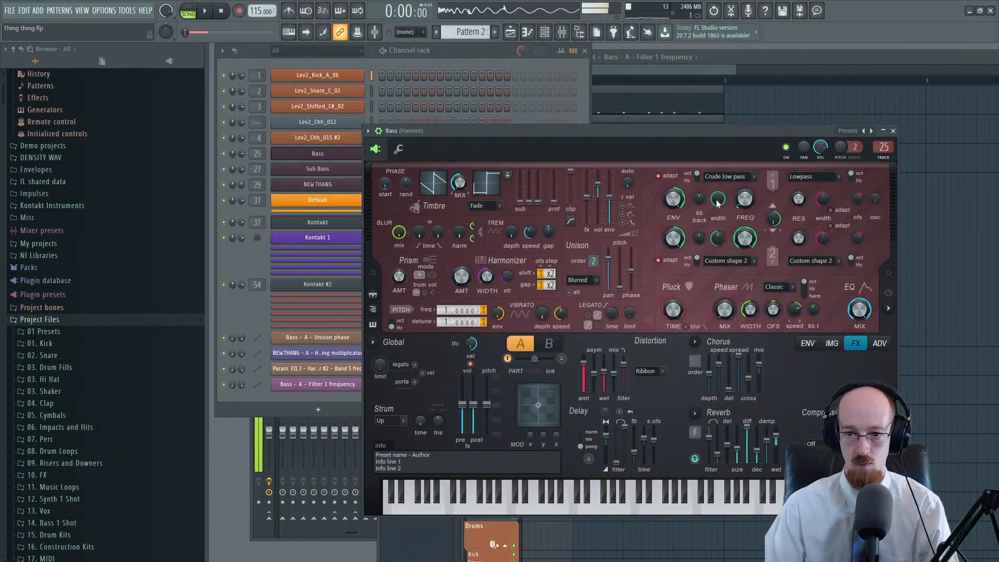
{"action": "left_click_drag", "start_coordinate": [717, 202], "coordinate": [718, 239]}
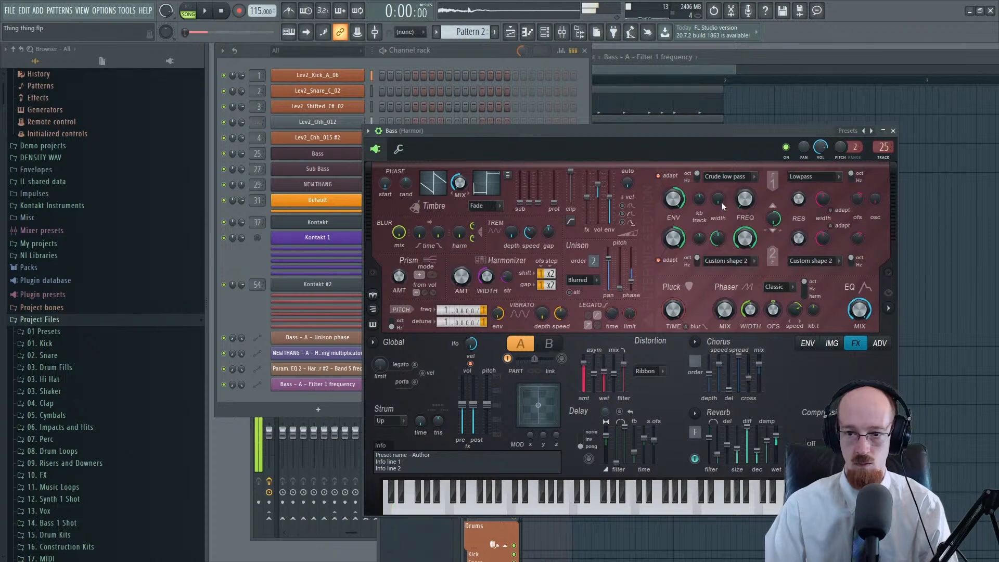
{"action": "key", "text": "space"}
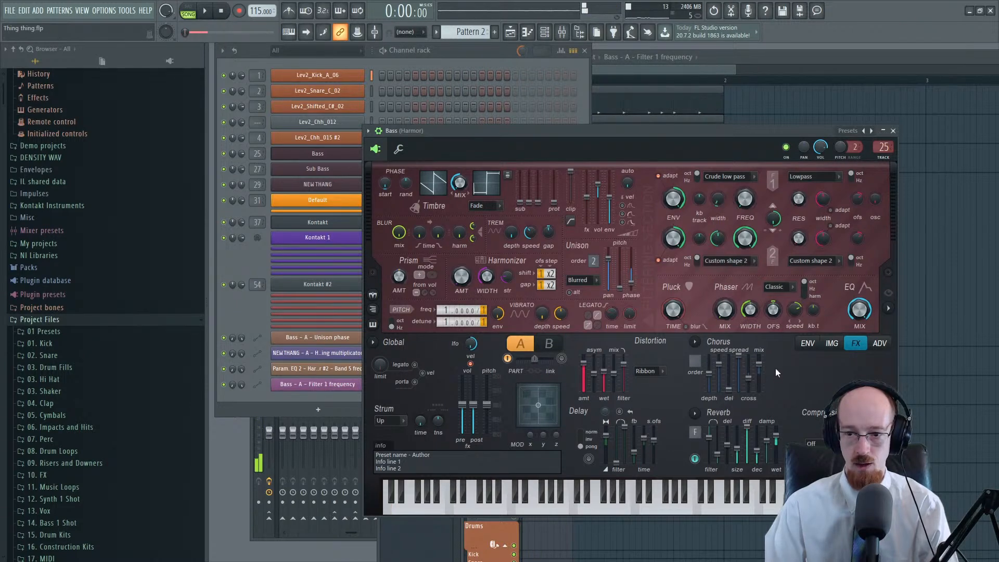
Step: Switch Bass's phaser type to Condom and raise the phaser mix while auditioning
{"action": "left_click", "coordinate": [787, 287]}
{"action": "left_click", "coordinate": [774, 353]}
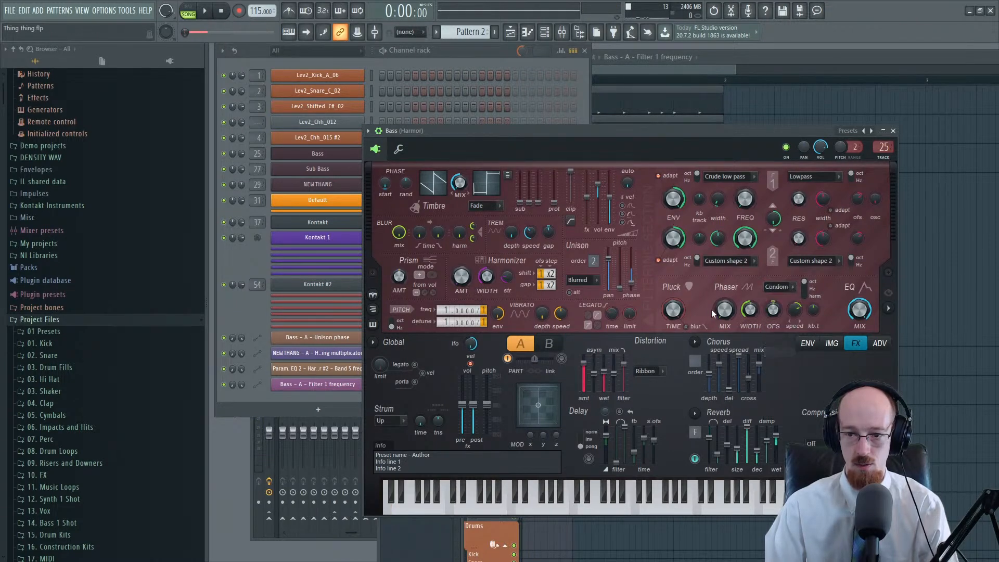
{"action": "key", "text": "space"}
{"action": "left_click_drag", "start_coordinate": [725, 311], "coordinate": [749, 325]}
{"action": "key", "text": "space"}
{"action": "key", "text": "space"}
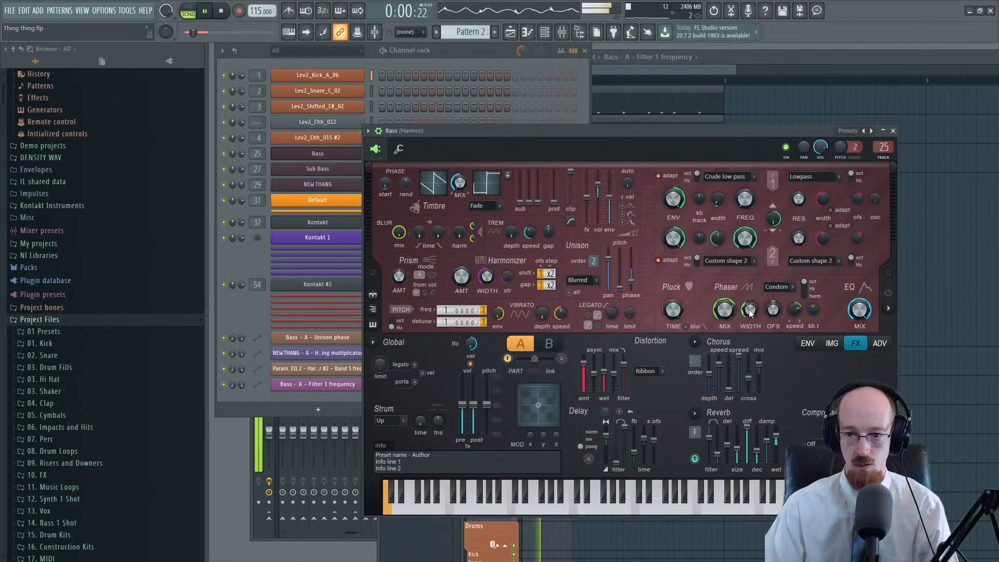
{"action": "key", "text": "space"}
{"action": "key", "text": "space"}
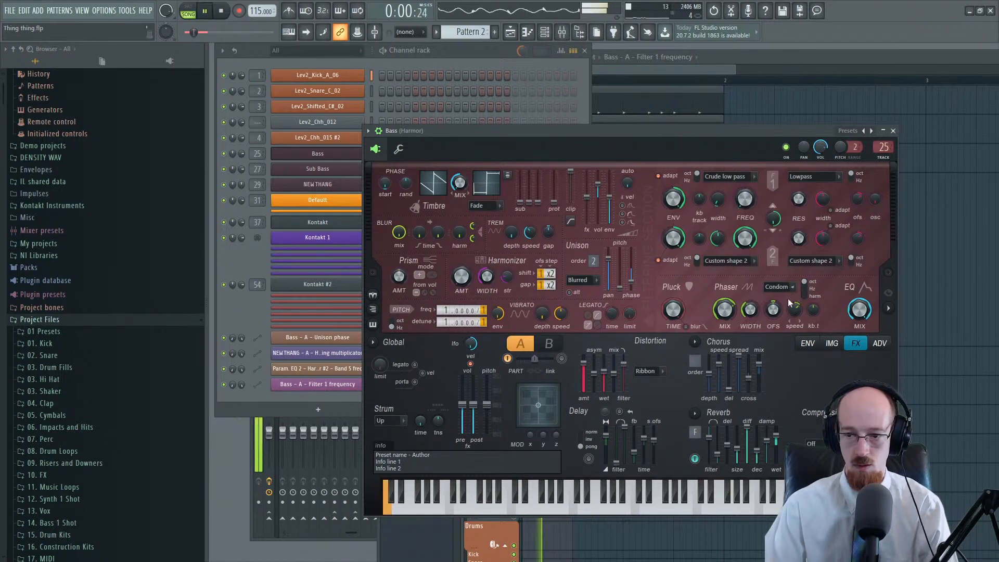
{"action": "key", "text": "space"}
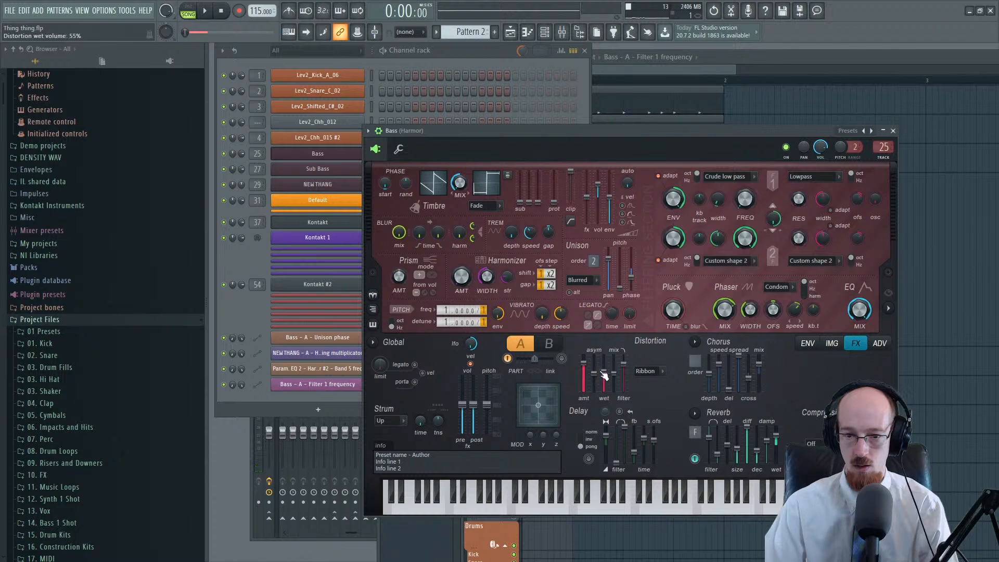
Step: Set the Bass Harmor's compression type to Warm and its high band to 21% while auditioning
{"action": "key", "text": "space"}
{"action": "key", "text": "space"}
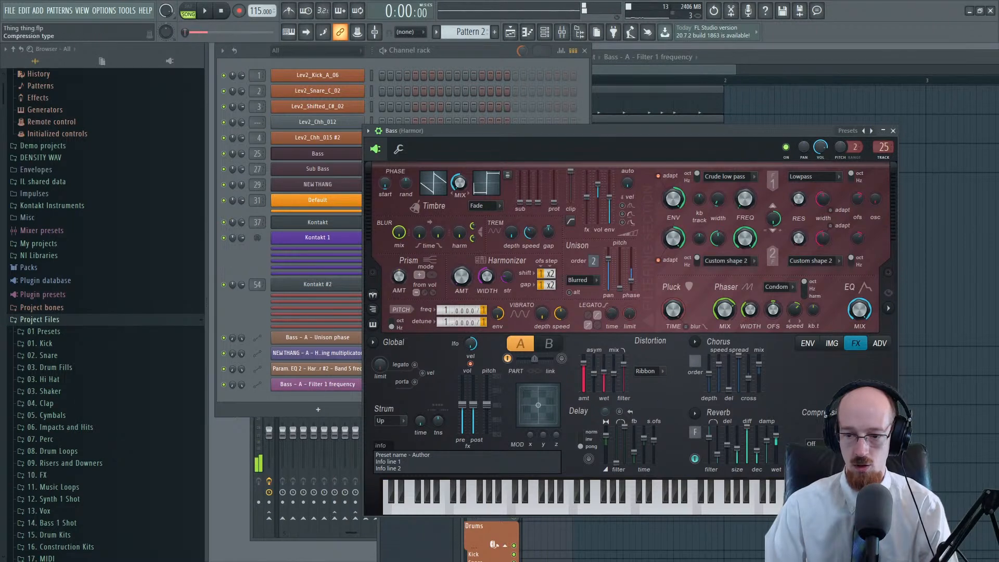
{"action": "left_click", "coordinate": [830, 462]}
{"action": "key", "text": "space"}
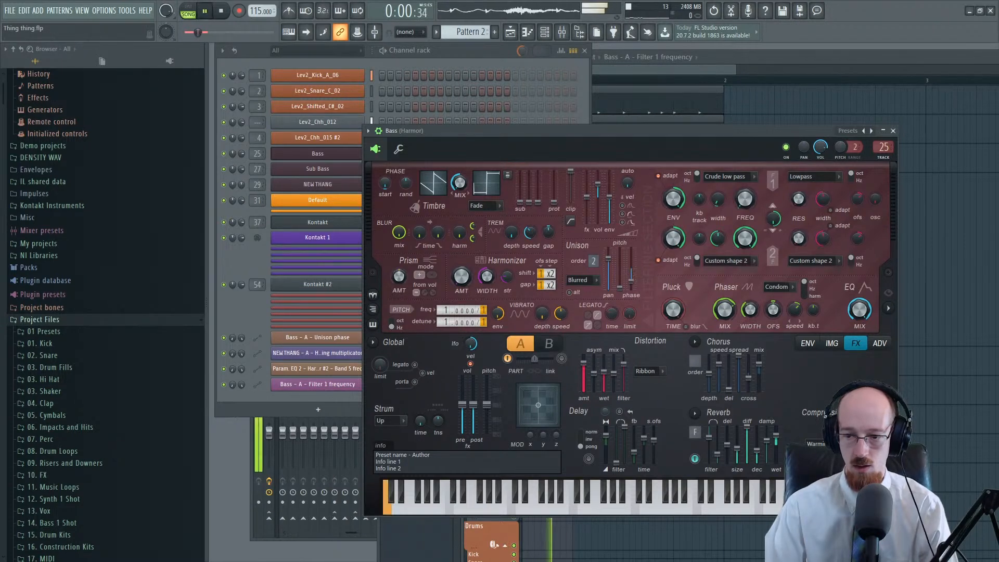
{"action": "key", "text": "space"}
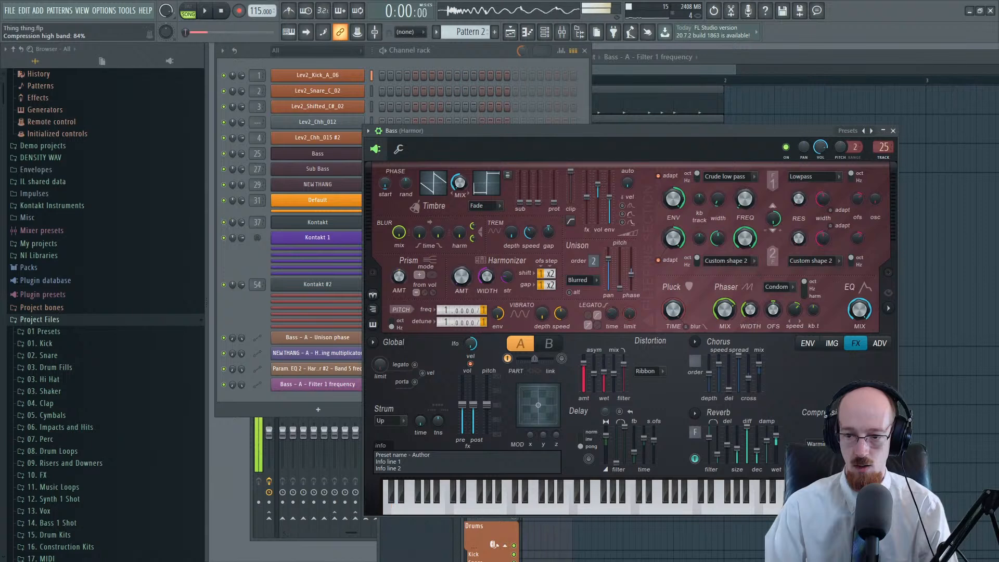
{"action": "key", "text": "space"}
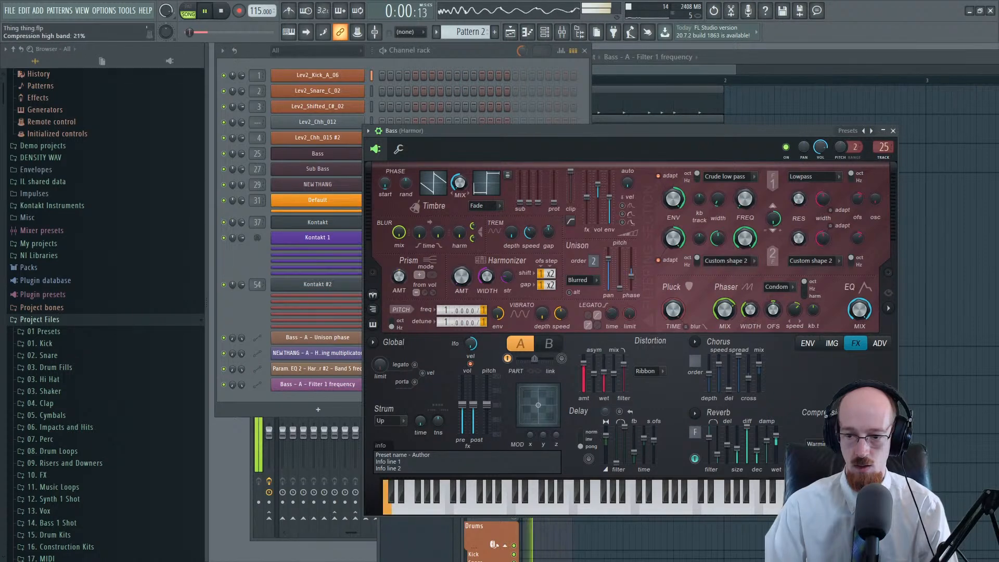
Step: Change Bass's compression type to Heating and set the compression mid band to 11%
{"action": "key", "text": "space"}
{"action": "key", "text": "space"}
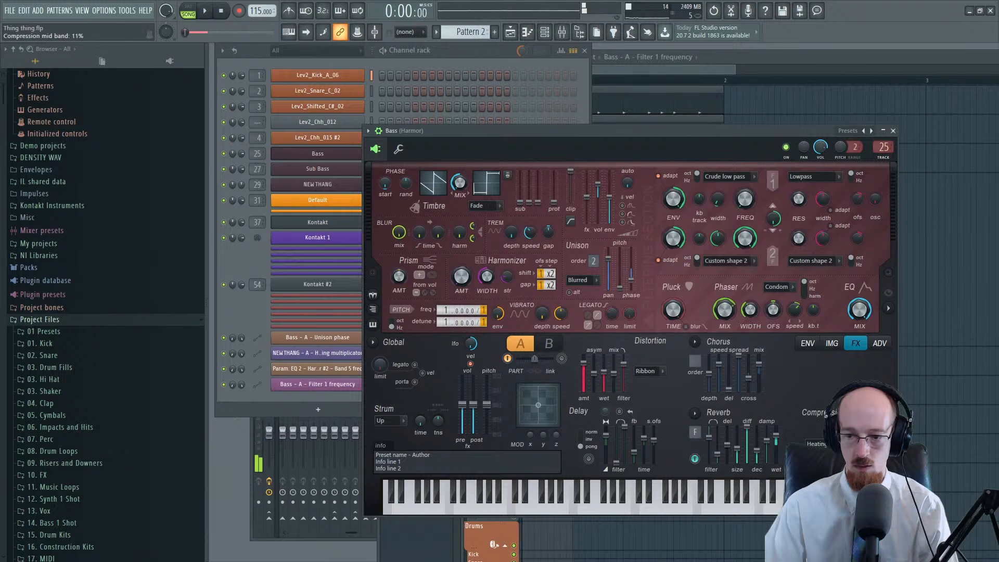
{"action": "key", "text": "space"}
{"action": "key", "text": "space"}
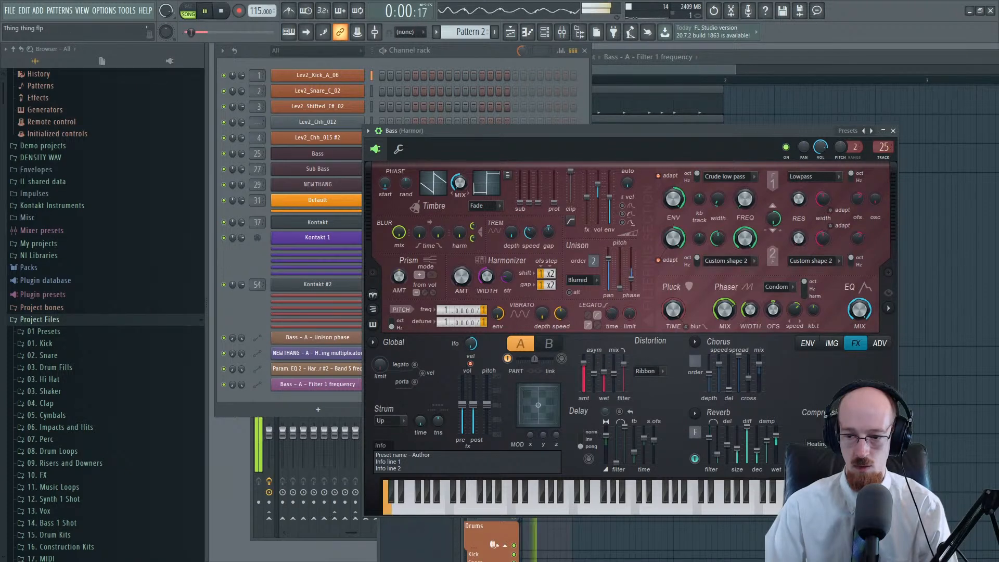
{"action": "key", "text": "space"}
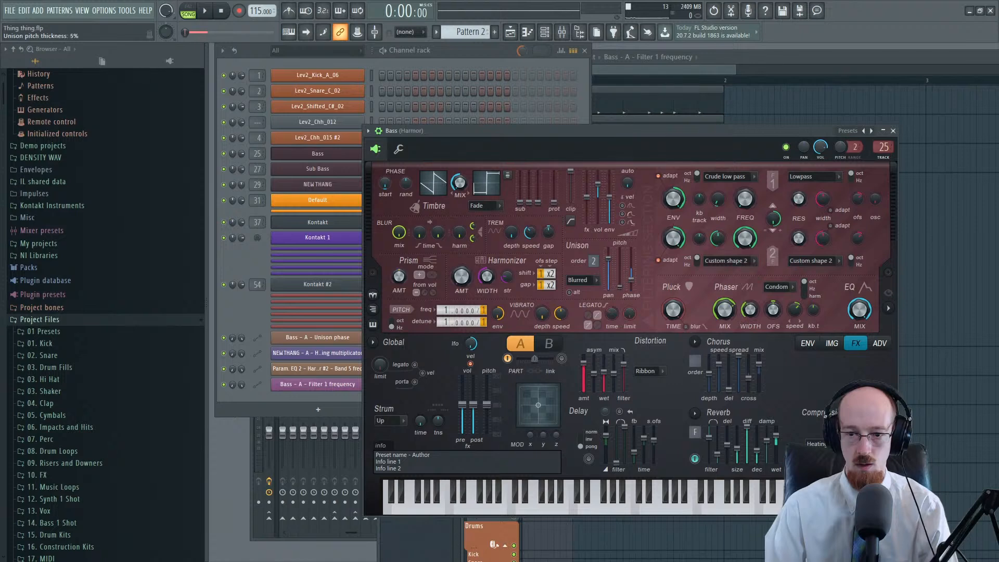
Step: Fine-tune Bass's unison pitch thickness and audition the result
{"action": "key", "text": "space"}
{"action": "left_click_drag", "start_coordinate": [619, 287], "coordinate": [620, 286]}
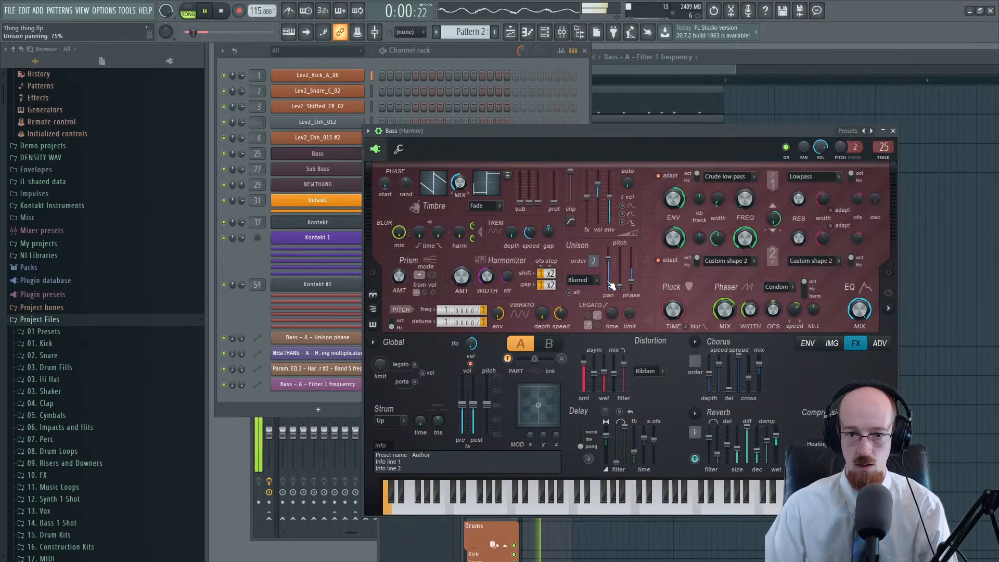
{"action": "key", "text": "space"}
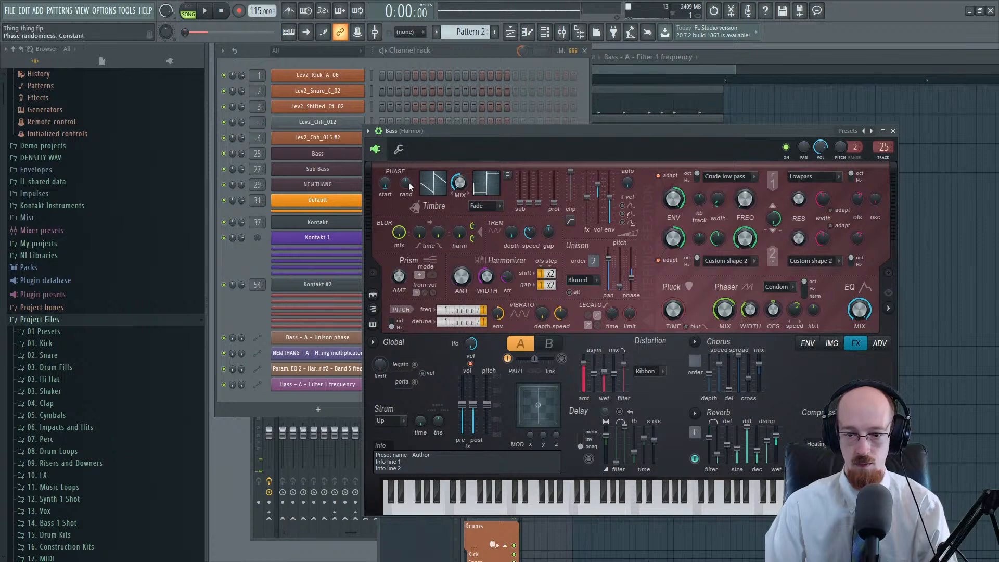
Step: Lower the first harmonic to about -24 dB in Bass's Timbre 1 harmonic level graph during playback
{"action": "left_click", "coordinate": [433, 184]}
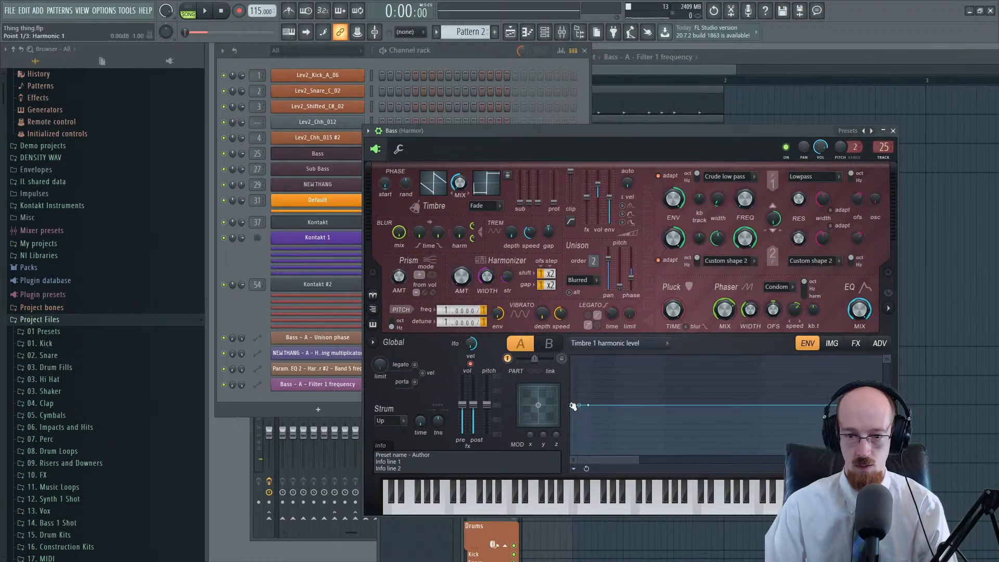
{"action": "key", "text": "space"}
{"action": "left_click_drag", "start_coordinate": [572, 406], "coordinate": [575, 441]}
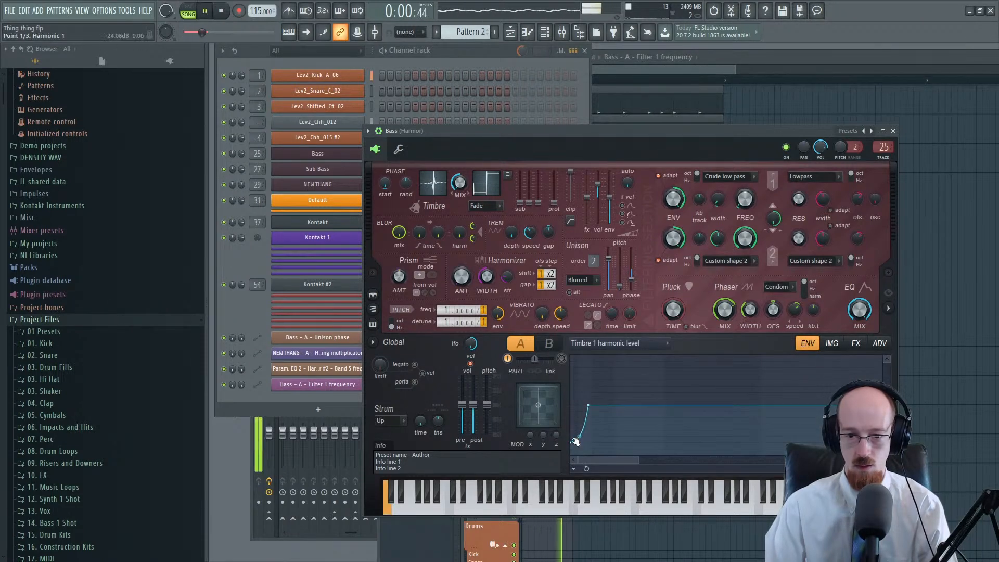
Step: Set the first harmonic in Bass's Timbre 1 level graph to about -17 dB, audition it, and close the Harmor window
{"action": "key", "text": "space"}
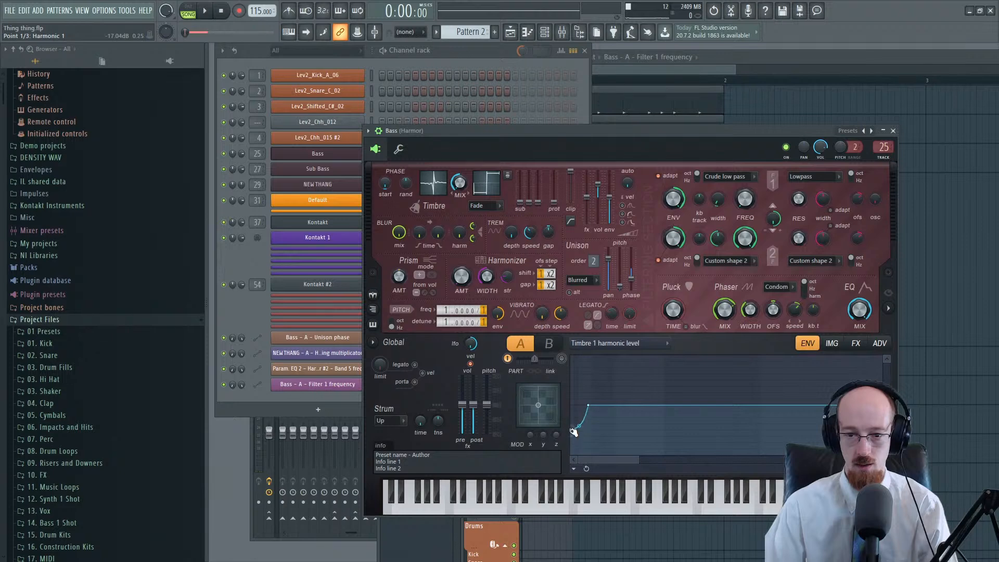
{"action": "key", "text": "space"}
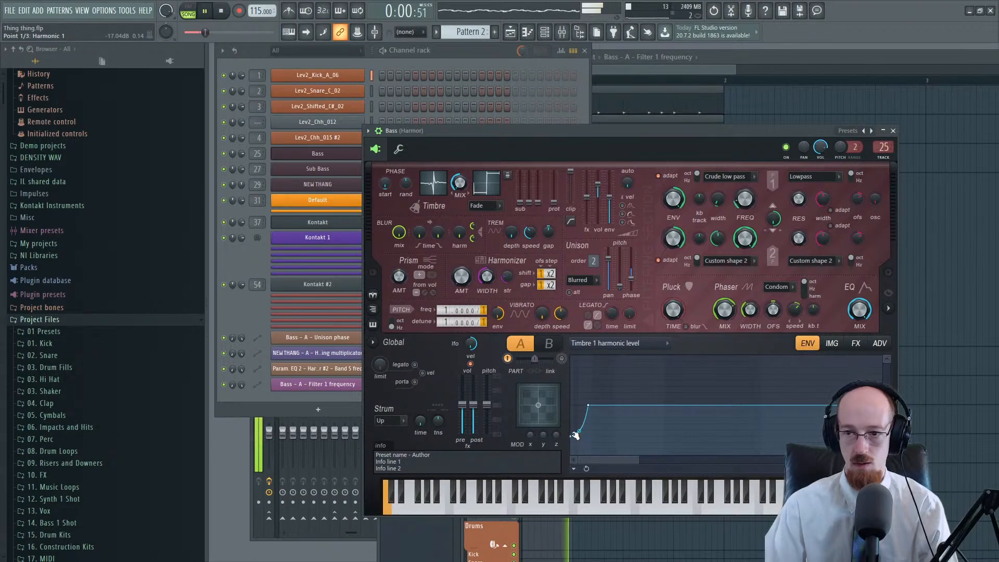
{"action": "key", "text": "space"}
{"action": "left_click", "coordinate": [893, 130]}
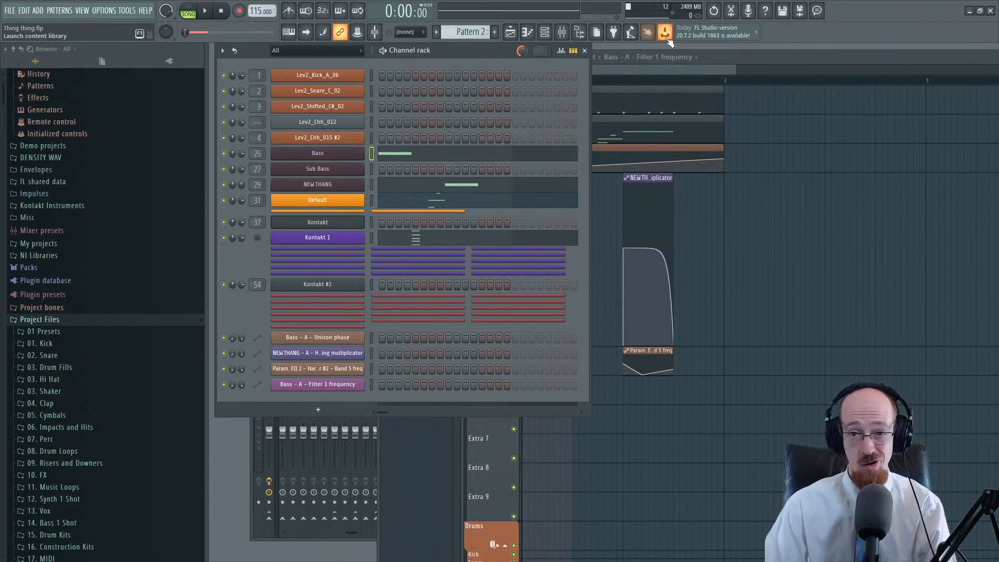
Step: Raise the middle point of the Bass Filter 1 frequency clip on Extra 3 above its end points and audition it
{"action": "left_click", "coordinate": [649, 68]}
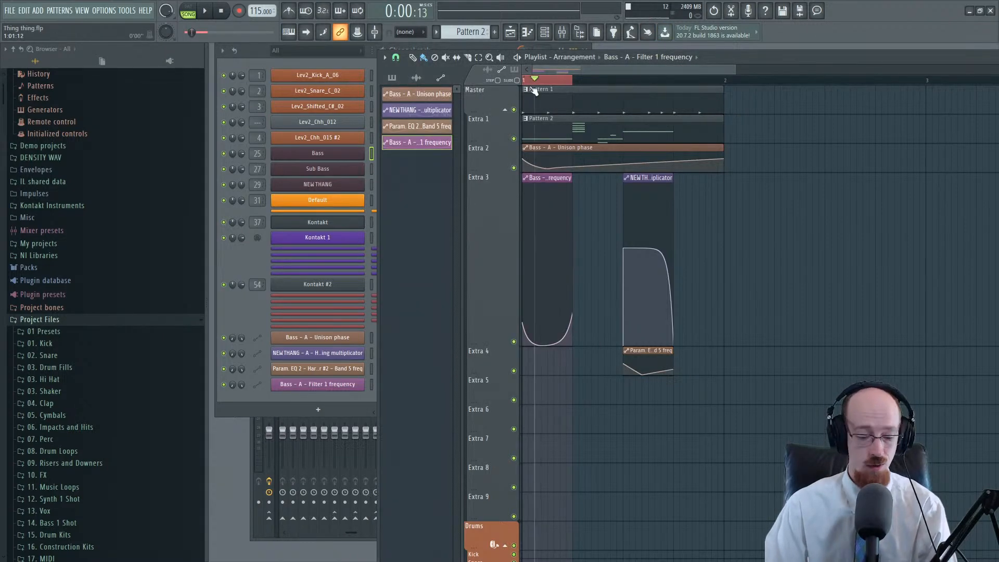
{"action": "key", "text": "space"}
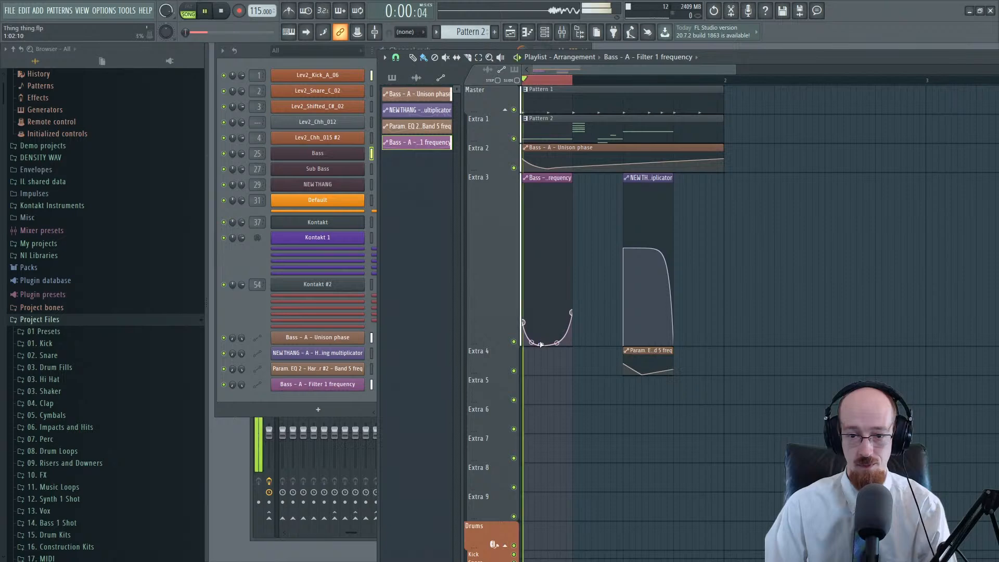
{"action": "left_click_drag", "start_coordinate": [543, 345], "coordinate": [542, 290]}
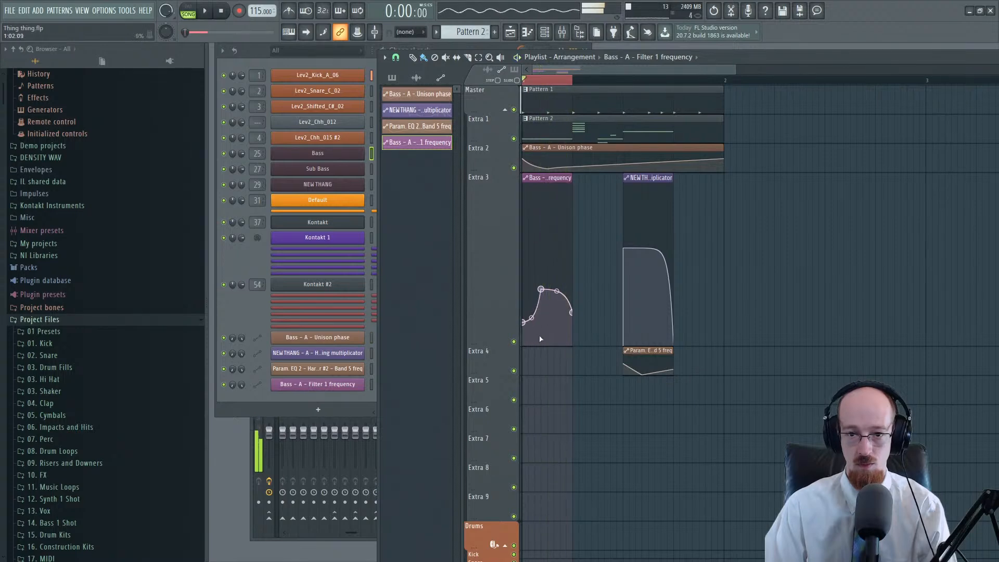
{"action": "key", "text": "space"}
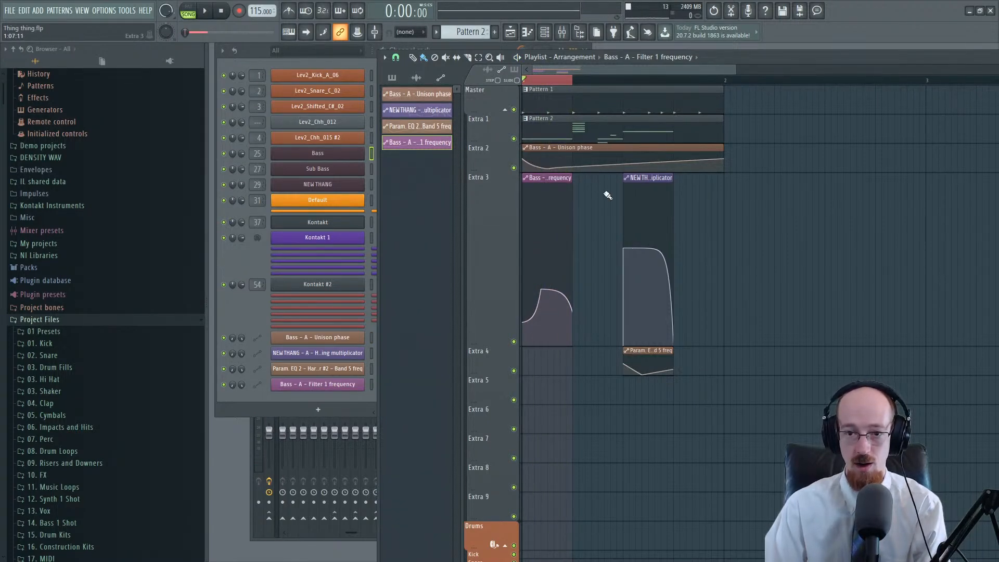
Step: Slice out the two-step section of Pattern 2 at 1:07:00 and mute it, keeping it on the Extra 1 track
{"action": "mouse_move", "coordinate": [604, 192]}
{"action": "left_mouse_down"}
{"action": "mouse_move", "coordinate": [603, 130]}
{"action": "mouse_move", "coordinate": [624, 182]}
{"action": "mouse_move", "coordinate": [624, 133]}
{"action": "mouse_move", "coordinate": [602, 234]}
{"action": "mouse_move", "coordinate": [611, 185]}
{"action": "left_mouse_up"}
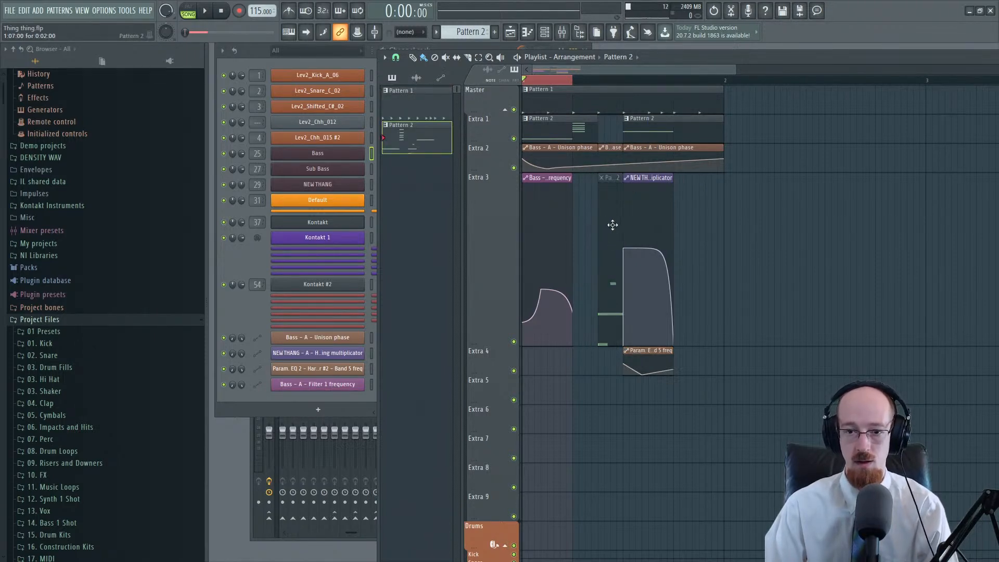
{"action": "left_click_drag", "start_coordinate": [613, 225], "coordinate": [607, 140]}
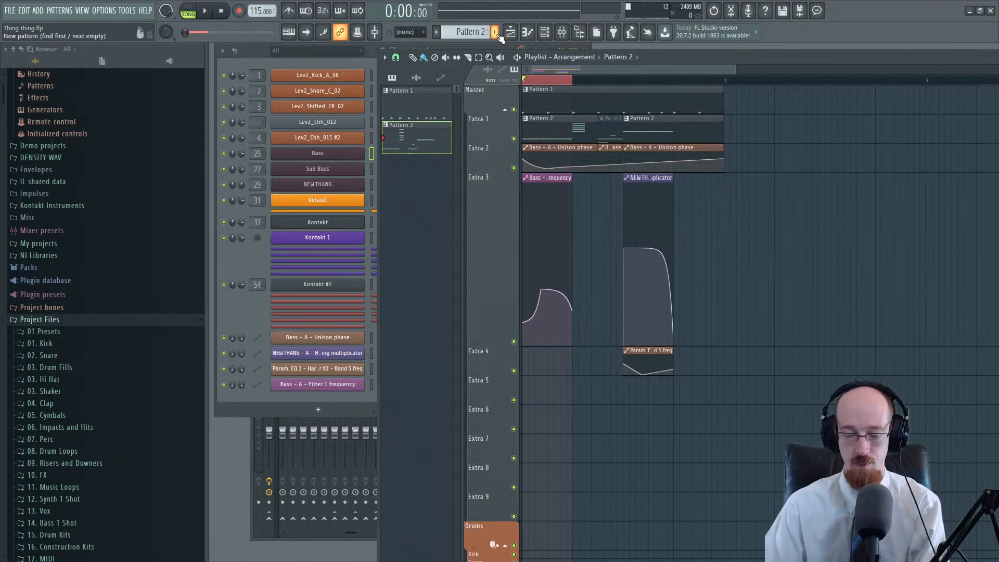
Step: Create Pattern 3 and add a two-step G2 note at its start in the Bass piano roll
{"action": "left_click", "coordinate": [495, 33]}
{"action": "left_click", "coordinate": [249, 255]}
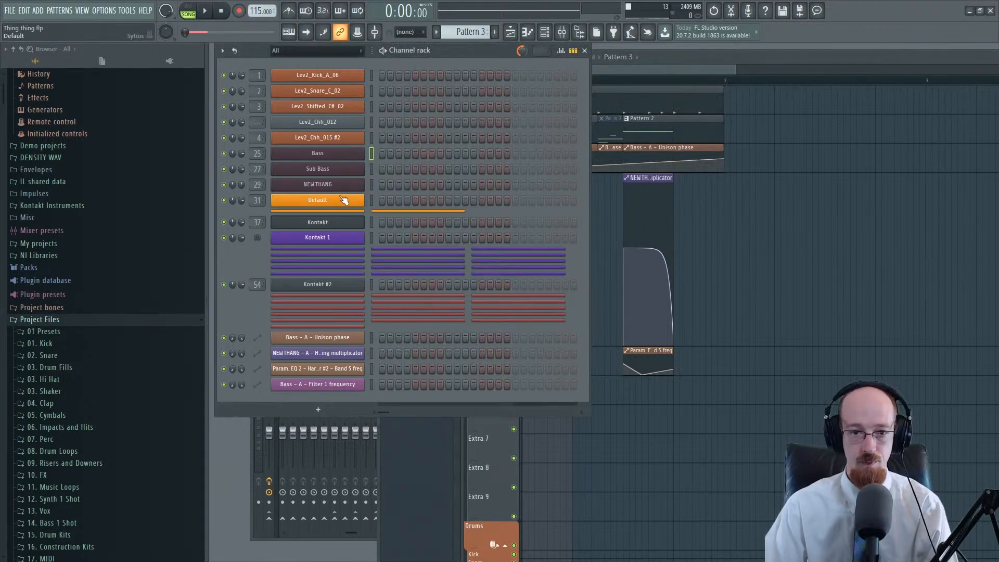
{"action": "key", "text": "space"}
{"action": "key", "text": "space"}
{"action": "right_click", "coordinate": [346, 155]}
{"action": "left_click", "coordinate": [400, 151]}
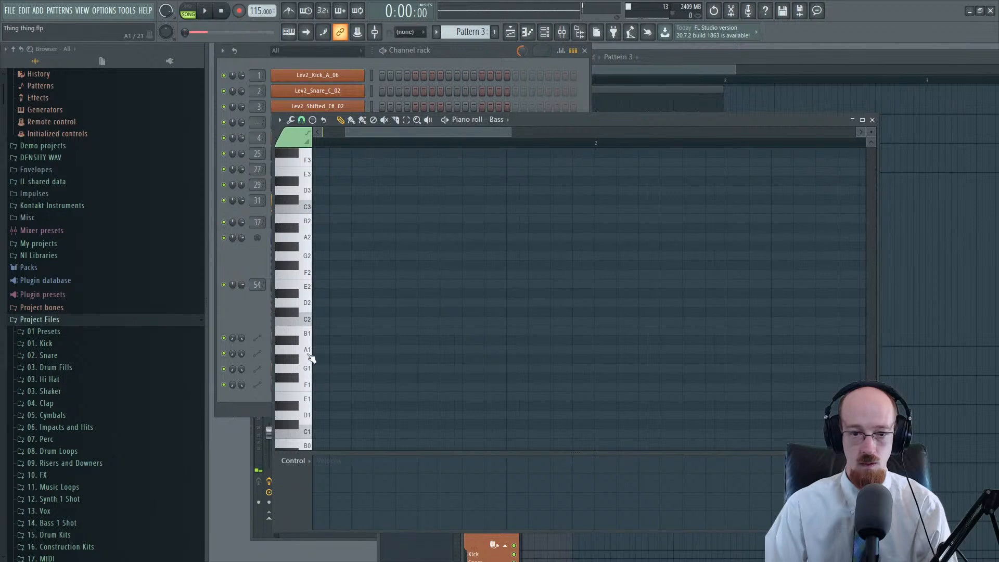
{"action": "left_click_drag", "start_coordinate": [323, 267], "coordinate": [323, 255]}
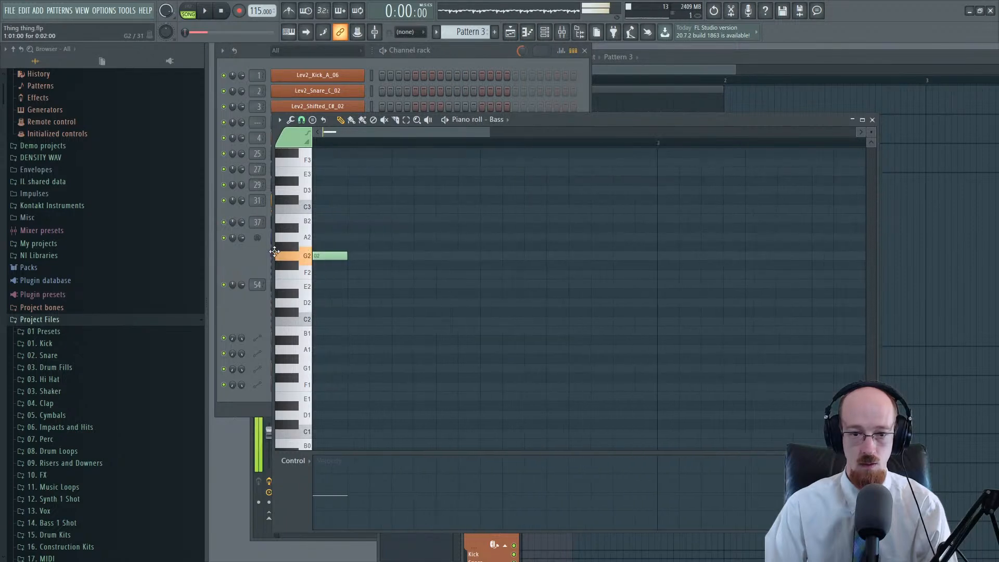
Step: Place Pattern 3 in the playlist at 1:07:00, trim it to two steps, and move it to the Extra 3 track
{"action": "left_click", "coordinate": [666, 80]}
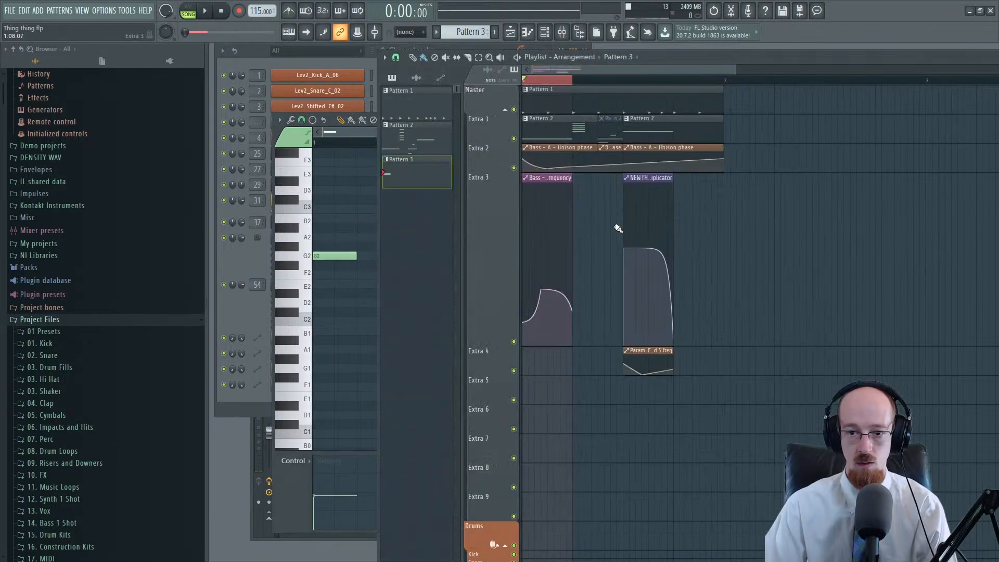
{"action": "left_click", "coordinate": [607, 398]}
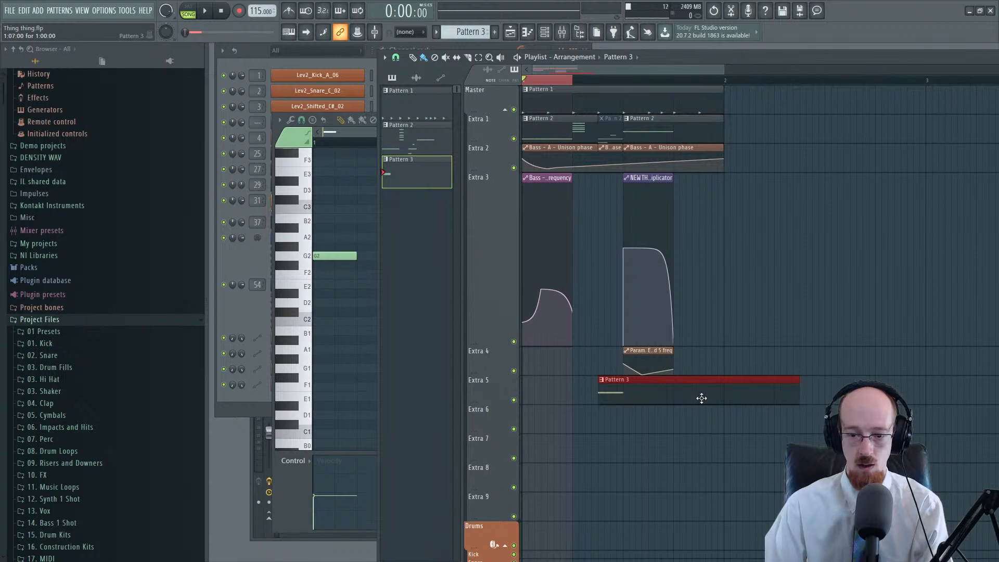
{"action": "left_click_drag", "start_coordinate": [626, 387], "coordinate": [626, 388]}
{"action": "right_click", "coordinate": [628, 390]}
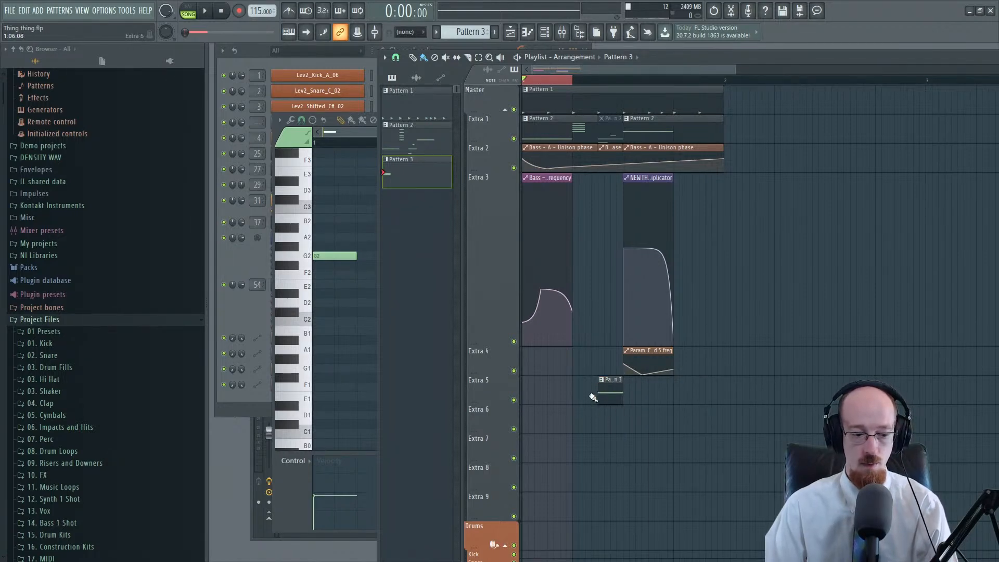
{"action": "left_click_drag", "start_coordinate": [598, 391], "coordinate": [607, 238]}
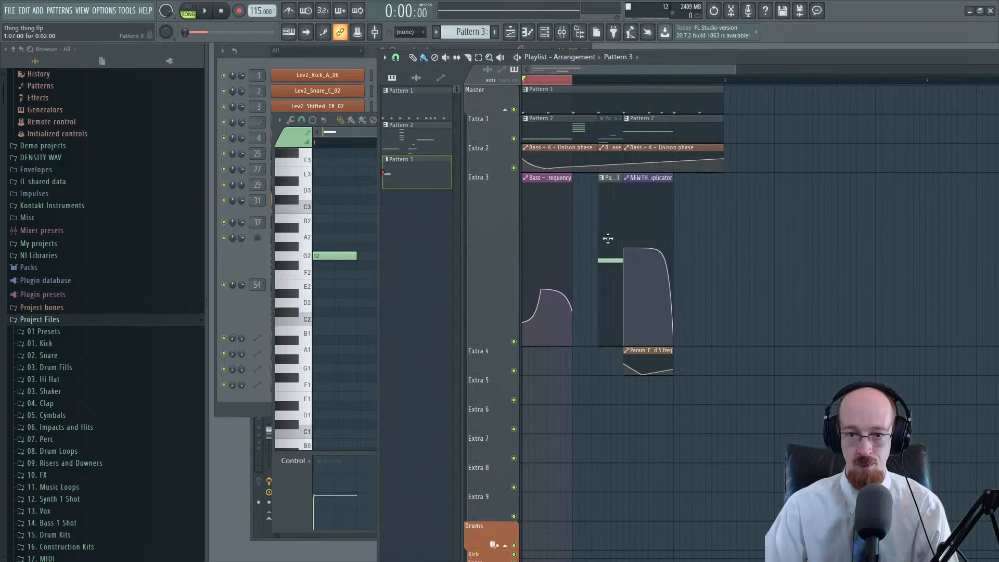
Step: Copy the Bass Filter 1 frequency clip to Extra 5 at 1:07:00, enlarge that track, and make the copy unique
{"action": "double_click", "coordinate": [541, 185]}
{"action": "left_click", "coordinate": [530, 126]}
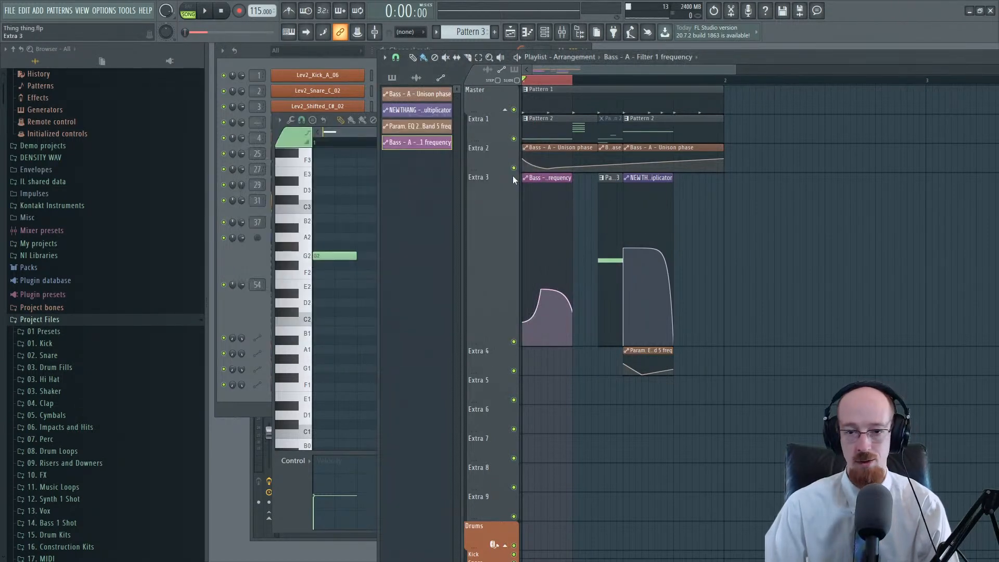
{"action": "left_click_drag", "start_coordinate": [551, 187], "coordinate": [626, 373]}
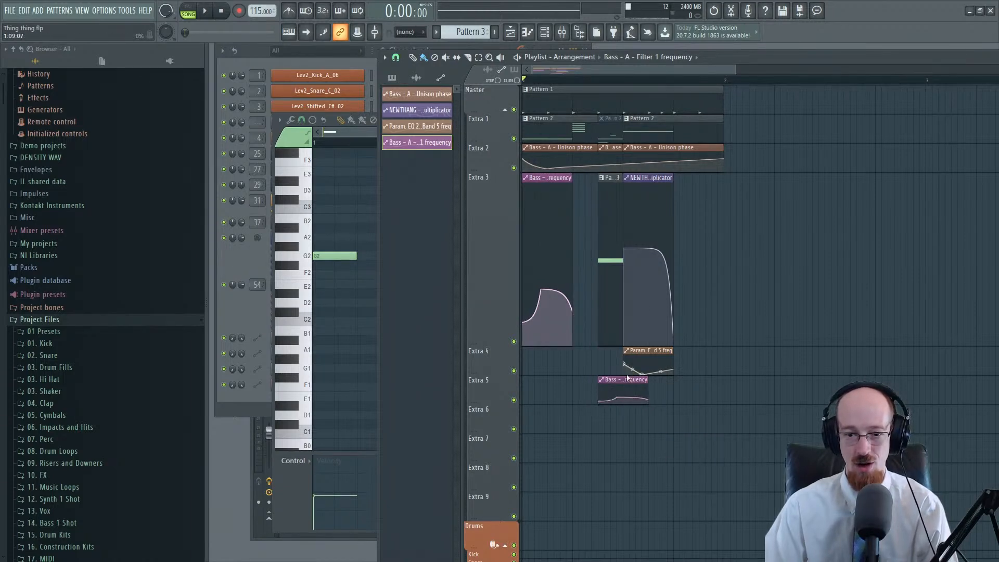
{"action": "left_click_drag", "start_coordinate": [496, 401], "coordinate": [493, 474]}
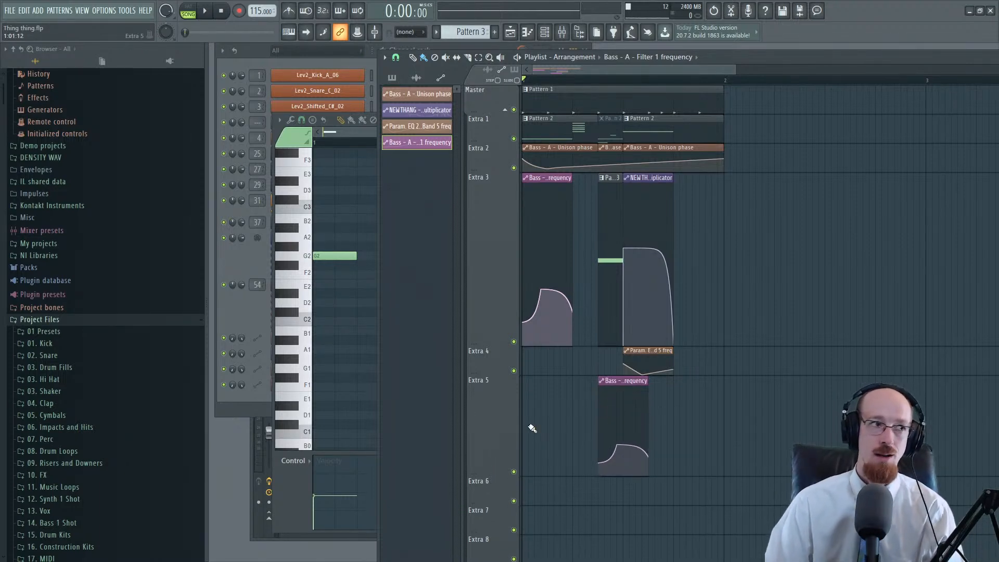
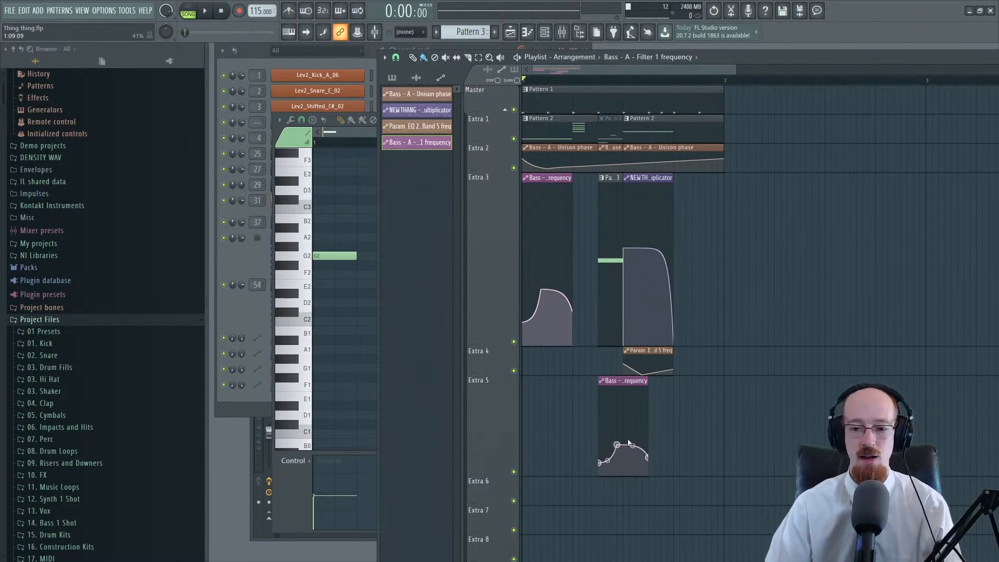
{"action": "scroll", "coordinate": [639, 439], "scroll_direction": "up", "scroll_amount": 4}
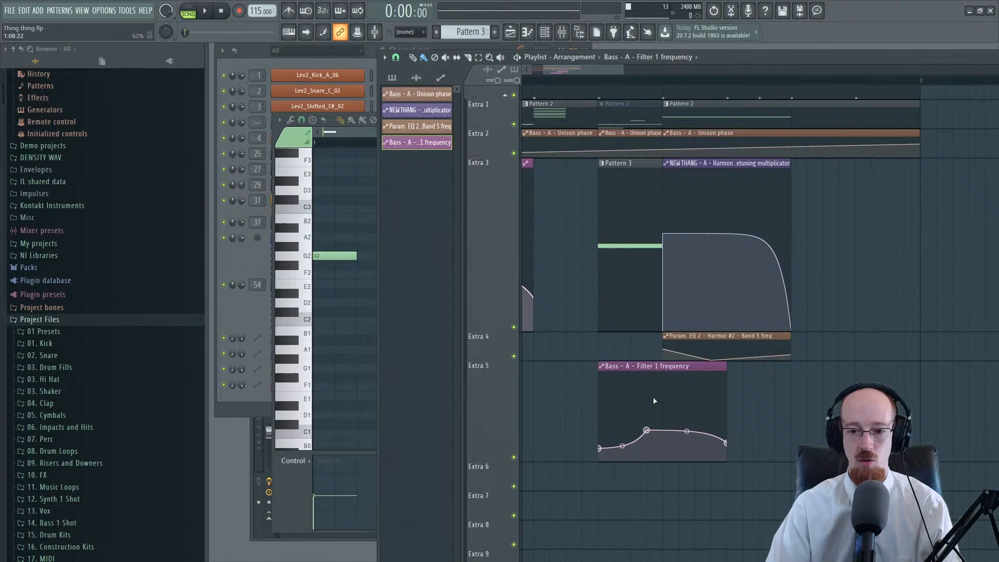
{"action": "left_click", "coordinate": [602, 367]}
{"action": "left_click", "coordinate": [628, 455]}
Step: Raise the start of the Filter 1 frequency #2 clip to about 62% and add a dip to the bottom at 1:08:00
{"action": "key", "text": "space"}
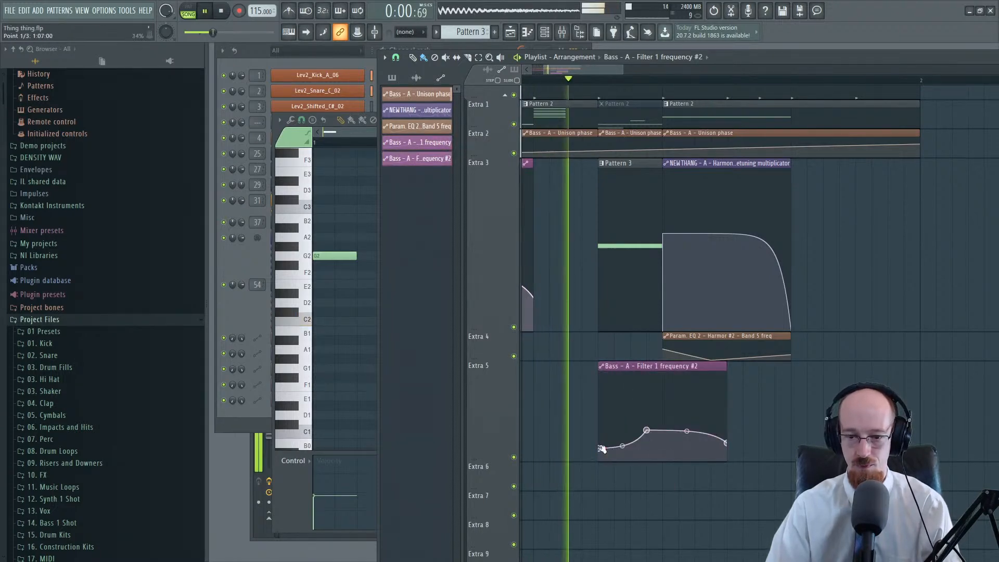
{"action": "left_click_drag", "start_coordinate": [600, 448], "coordinate": [600, 405]}
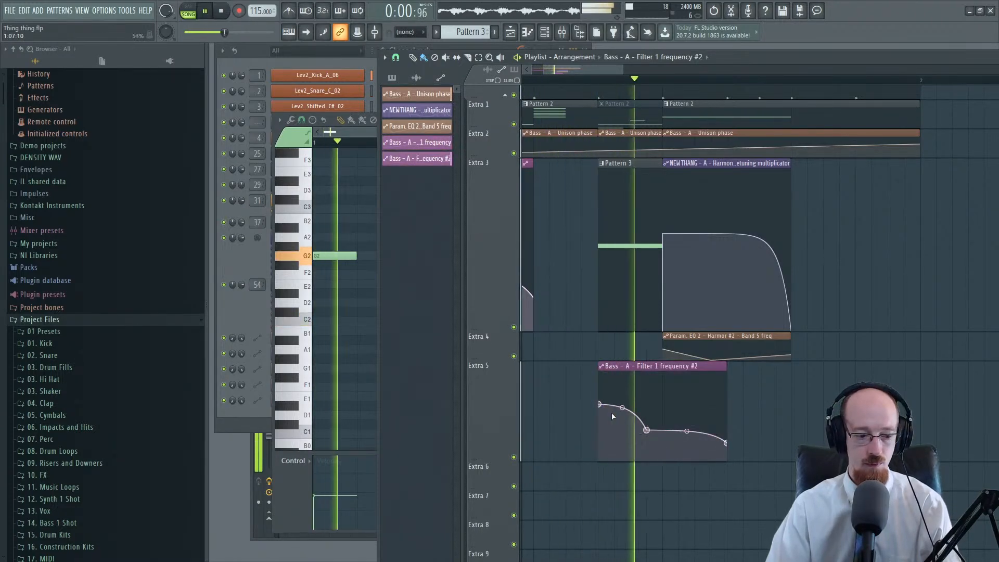
{"action": "key", "text": "space"}
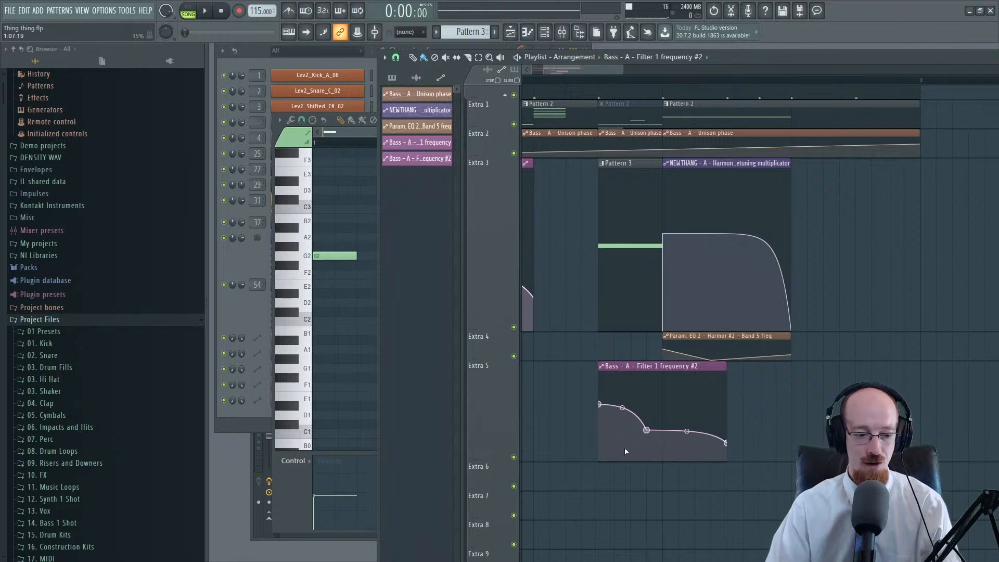
{"action": "left_click_drag", "start_coordinate": [622, 442], "coordinate": [660, 434]}
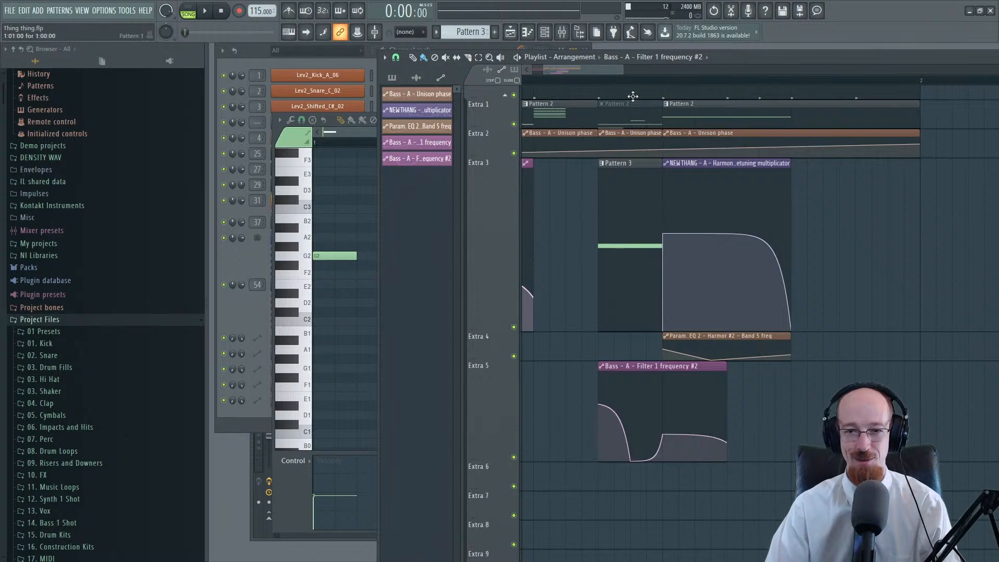
Step: Make the dip in the Filter 1 frequency #2 clip shallower and lower its starting point to about 53%, auditioning repeatedly
{"action": "key", "text": "space"}
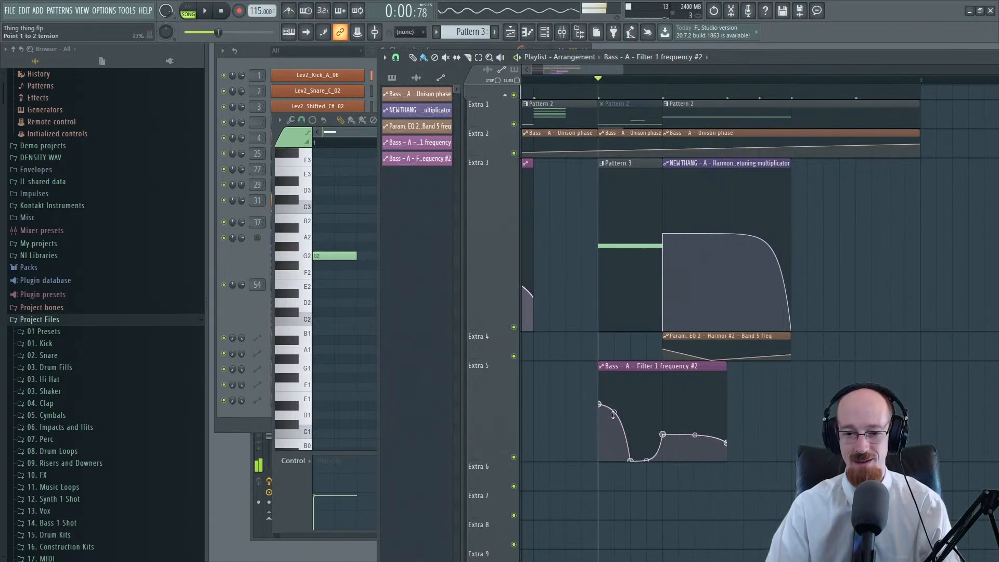
{"action": "key", "text": "space"}
{"action": "key", "text": "space"}
{"action": "left_click_drag", "start_coordinate": [614, 411], "coordinate": [599, 423]}
{"action": "key", "text": "space"}
{"action": "key", "text": "space"}
{"action": "key", "text": "space"}
{"action": "key", "text": "space"}
{"action": "mouse_move", "coordinate": [630, 461]}
{"action": "left_mouse_down"}
{"action": "mouse_move", "coordinate": [630, 441]}
{"action": "mouse_move", "coordinate": [613, 436]}
{"action": "mouse_move", "coordinate": [601, 406]}
{"action": "left_mouse_up"}
{"action": "key", "text": "space"}
{"action": "key", "text": "space"}
{"action": "key", "text": "space"}
{"action": "key", "text": "space"}
{"action": "key", "text": "space"}
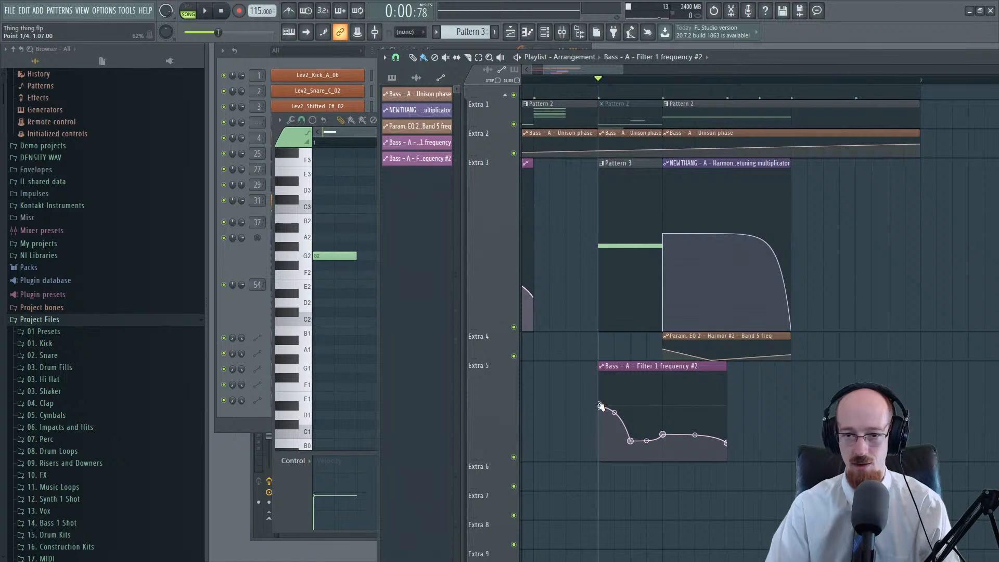
{"action": "key", "text": "space"}
{"action": "key", "text": "space"}
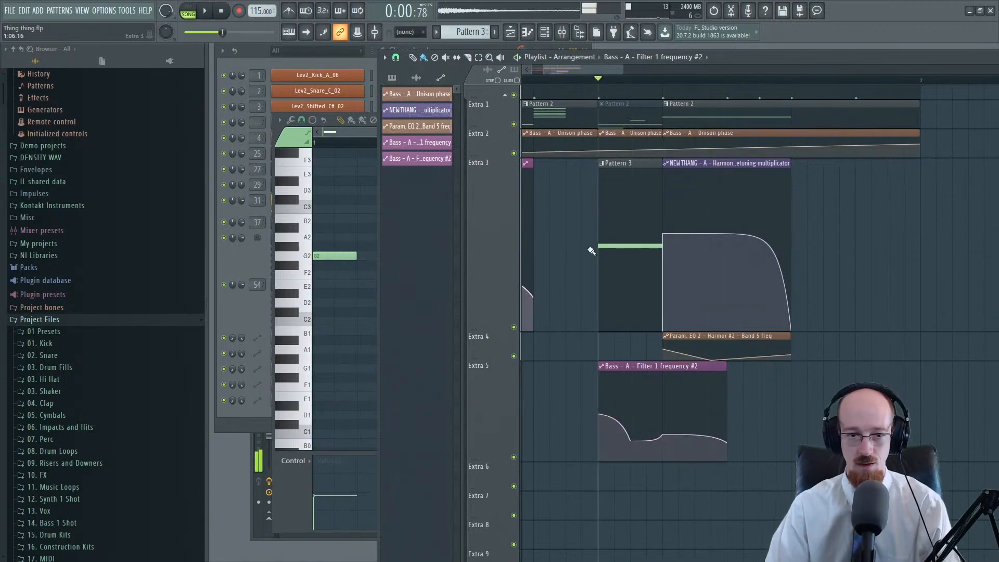
Step: Try transposing Pattern 3's Bass note down to G1 and audition it
{"action": "left_click", "coordinate": [323, 253]}
{"action": "left_click_drag", "start_coordinate": [327, 256], "coordinate": [315, 370]}
{"action": "key", "text": "space"}
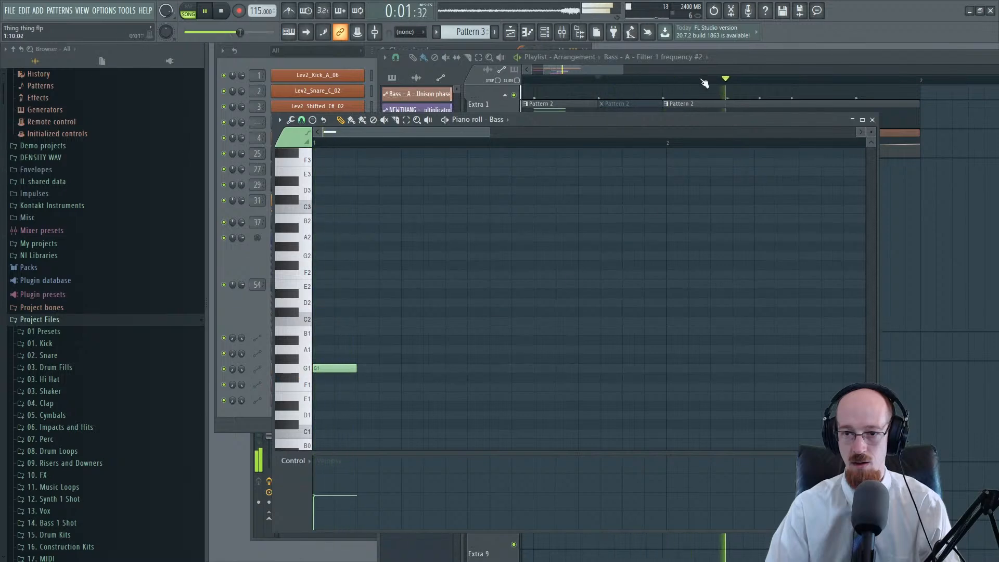
{"action": "key", "text": "space"}
{"action": "left_click", "coordinate": [722, 56]}
Step: Raise the starting point of the Filter 1 frequency #2 clip slightly and audition the change
{"action": "key", "text": "space"}
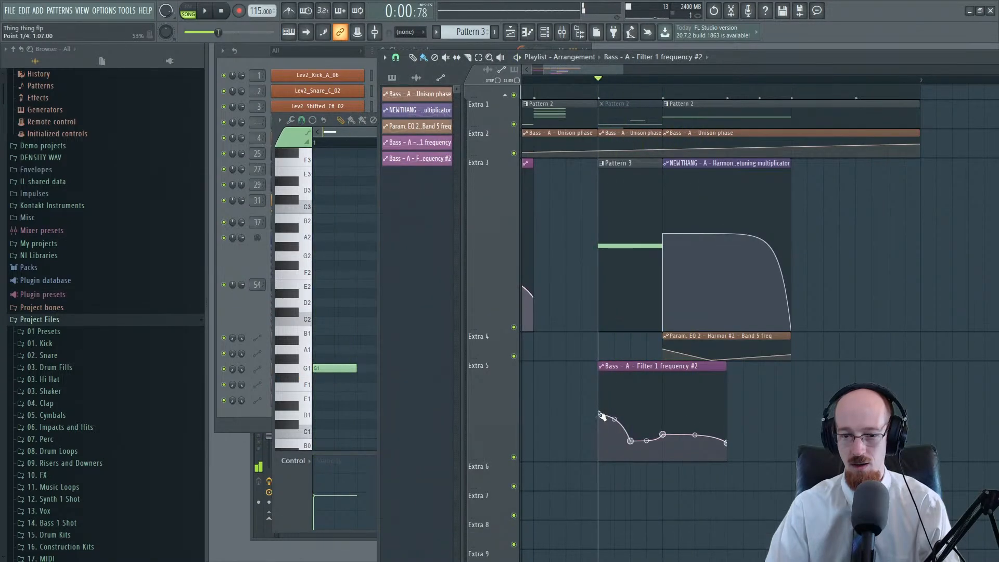
{"action": "left_click_drag", "start_coordinate": [599, 414], "coordinate": [600, 405]}
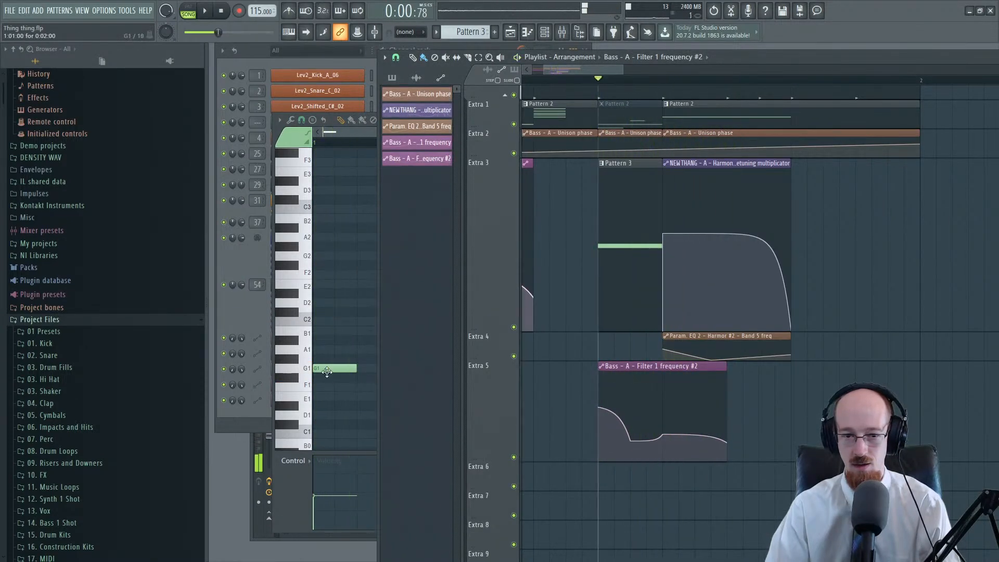
{"action": "key", "text": "space"}
Step: Try Pattern 3's Bass note on D#2, put it back on G2, and audition the result
{"action": "mouse_move", "coordinate": [320, 368]}
{"action": "left_mouse_down"}
{"action": "mouse_move", "coordinate": [320, 281]}
{"action": "mouse_move", "coordinate": [320, 294]}
{"action": "left_mouse_up"}
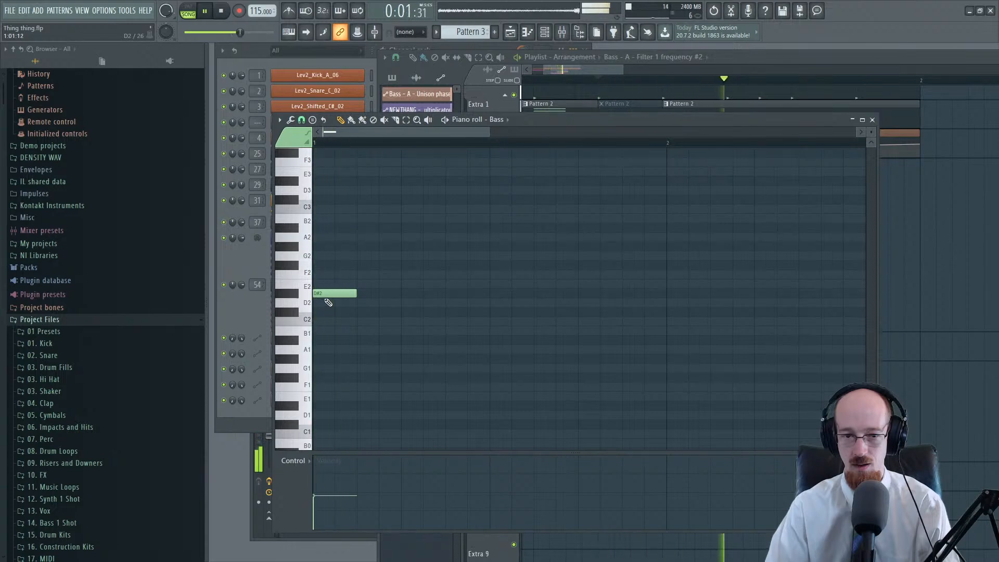
{"action": "left_click_drag", "start_coordinate": [319, 240], "coordinate": [319, 261]}
{"action": "right_click", "coordinate": [325, 293]}
{"action": "key", "text": "space"}
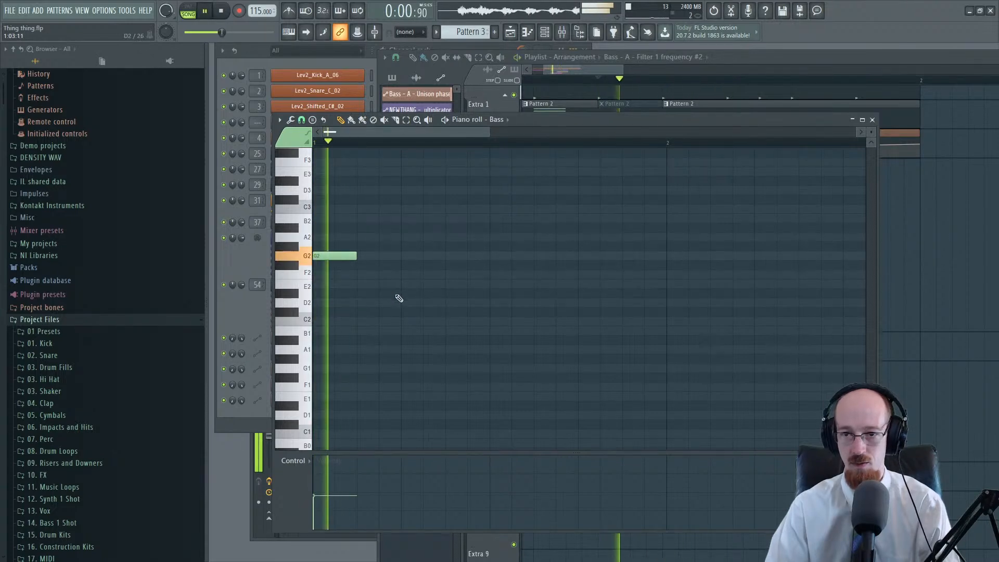
Step: Lower the second point of the Filter 1 frequency #2 clip at 1:08:00 to about 8% and audition the deeper dip
{"action": "left_click", "coordinate": [765, 67]}
{"action": "key", "text": "space"}
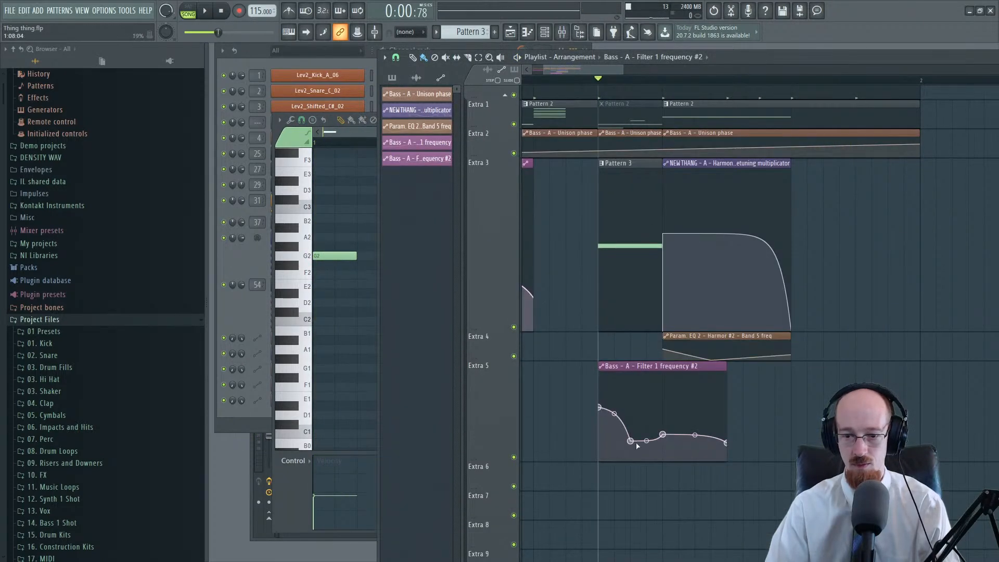
{"action": "mouse_move", "coordinate": [631, 441]}
{"action": "left_mouse_down"}
{"action": "mouse_move", "coordinate": [632, 414]}
{"action": "mouse_move", "coordinate": [628, 451]}
{"action": "left_mouse_up"}
{"action": "key", "text": "space"}
{"action": "key", "text": "space"}
{"action": "key", "text": "space"}
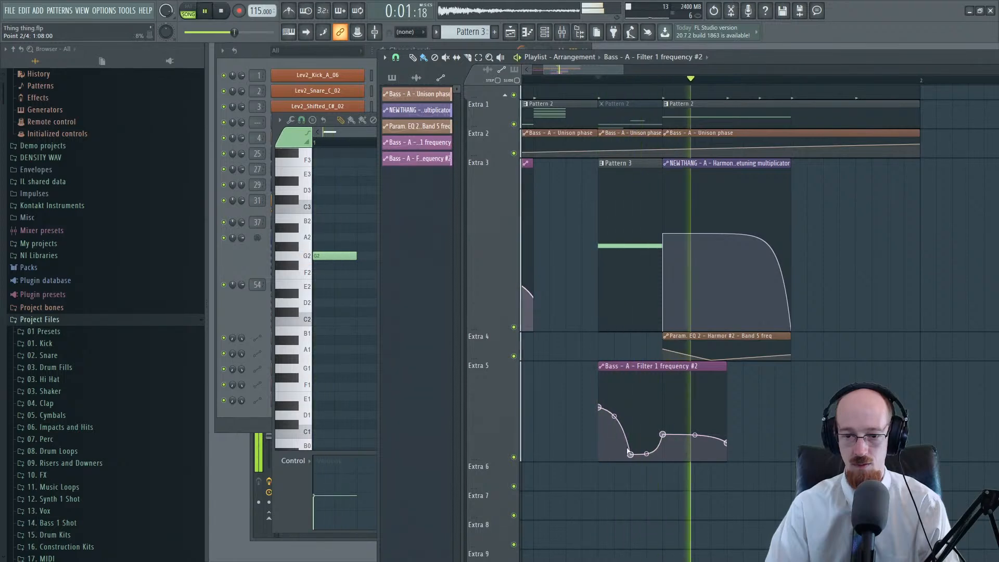
Step: Raise the start of the Filter 1 frequency #2 clip and add points that create a quick dip around 1:07:12, auditioning the changes
{"action": "key", "text": "space"}
{"action": "left_click_drag", "start_coordinate": [603, 468], "coordinate": [597, 401]}
{"action": "key", "text": "space"}
{"action": "key", "text": "space"}
{"action": "right_click", "coordinate": [610, 406]}
{"action": "key", "text": "space"}
{"action": "key", "text": "space"}
{"action": "right_click", "coordinate": [616, 448]}
{"action": "key", "text": "space"}
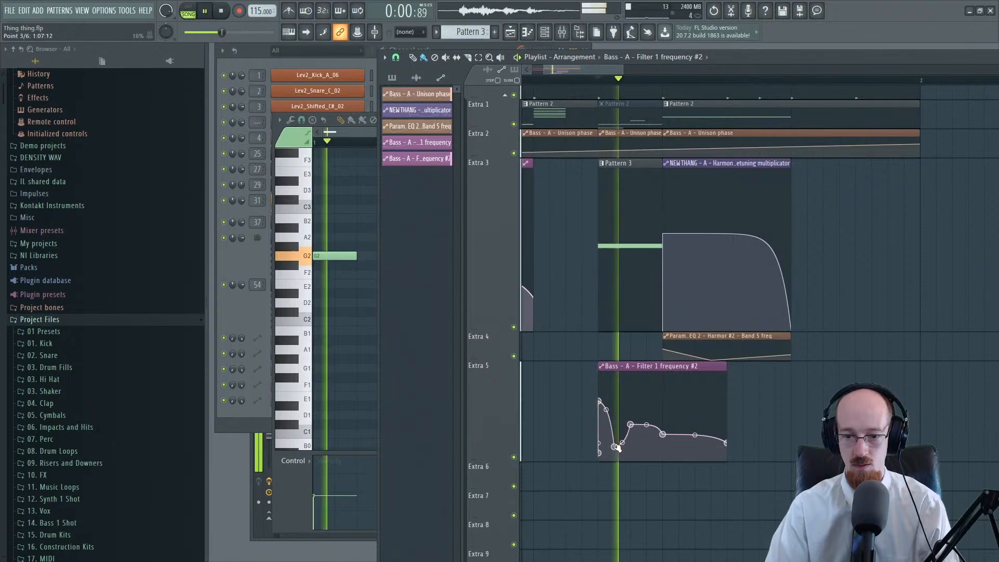
Step: Adjust the Filter 1 frequency #2 point following the dip, at 1:08:00, and audition the reshaped curve
{"action": "key", "text": "space"}
{"action": "key", "text": "space"}
{"action": "key", "text": "space"}
{"action": "key", "text": "space"}
{"action": "left_click_drag", "start_coordinate": [631, 424], "coordinate": [606, 401]}
{"action": "key", "text": "space"}
{"action": "key", "text": "space"}
{"action": "key", "text": "space"}
{"action": "key", "text": "space"}
{"action": "key", "text": "space"}
{"action": "key", "text": "space"}
Step: Raise the dip point of the Filter 1 frequency #2 clip almost level with its start and audition the smoother descent repeatedly
{"action": "mouse_move", "coordinate": [614, 448]}
{"action": "left_mouse_down"}
{"action": "mouse_move", "coordinate": [614, 410]}
{"action": "mouse_move", "coordinate": [631, 427]}
{"action": "mouse_move", "coordinate": [632, 378]}
{"action": "mouse_move", "coordinate": [630, 428]}
{"action": "mouse_move", "coordinate": [600, 413]}
{"action": "left_mouse_up"}
{"action": "key", "text": "space"}
{"action": "key", "text": "space"}
{"action": "key", "text": "space"}
{"action": "key", "text": "space"}
{"action": "key", "text": "space"}
{"action": "key", "text": "space"}
{"action": "key", "text": "space"}
{"action": "key", "text": "space"}
{"action": "key", "text": "space"}
{"action": "key", "text": "space"}
{"action": "key", "text": "space"}
{"action": "key", "text": "space"}
{"action": "key", "text": "space"}
{"action": "key", "text": "space"}
{"action": "key", "text": "space"}
{"action": "key", "text": "space"}
{"action": "key", "text": "space"}
{"action": "key", "text": "space"}
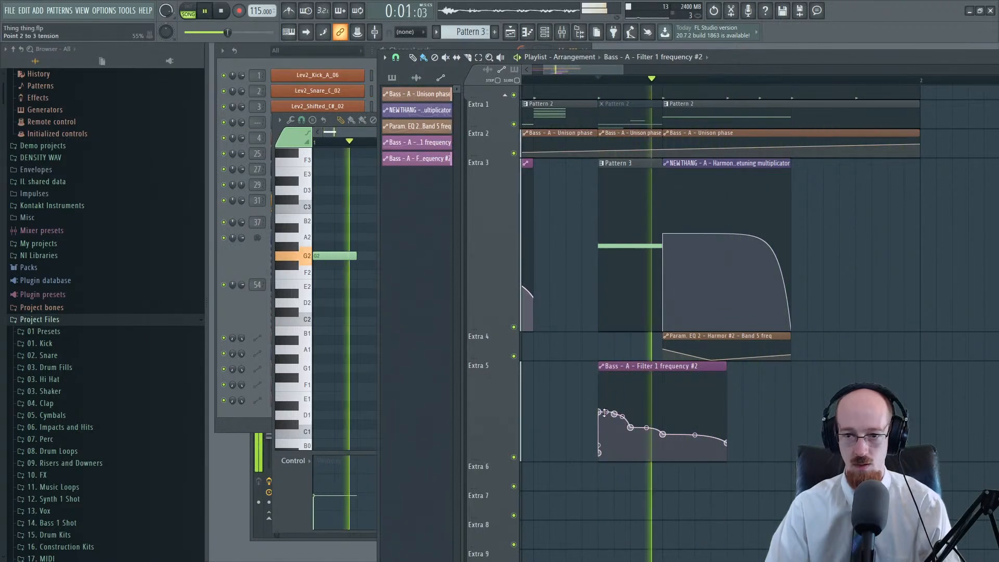
{"action": "key", "text": "space"}
Step: Return the playhead to the start of bar 1 and audition the loop
{"action": "scroll", "coordinate": [606, 251], "scroll_direction": "down", "scroll_amount": 4}
{"action": "left_click", "coordinate": [524, 81]}
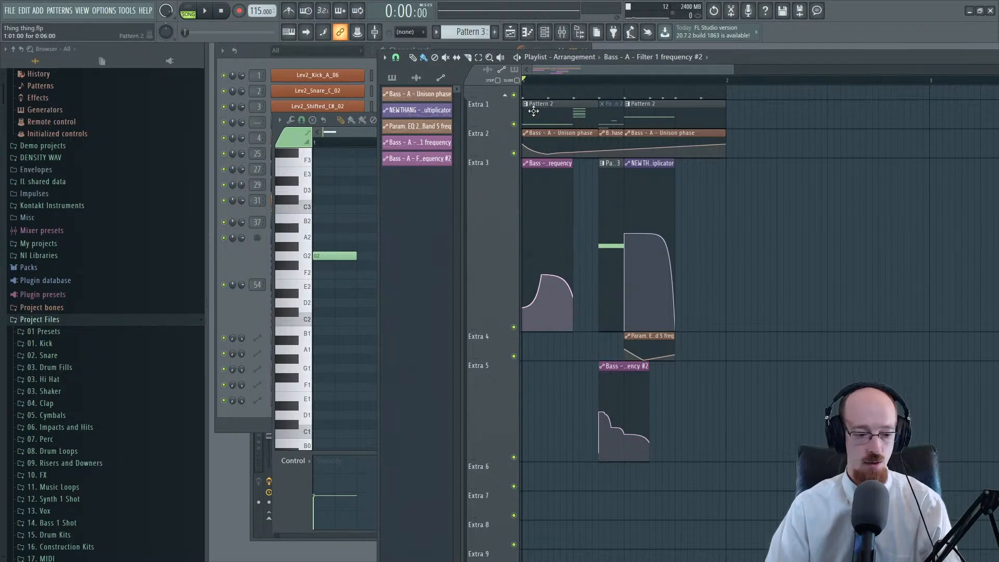
{"action": "scroll", "coordinate": [525, 178], "scroll_direction": "down", "scroll_amount": 2}
{"action": "key", "text": "space"}
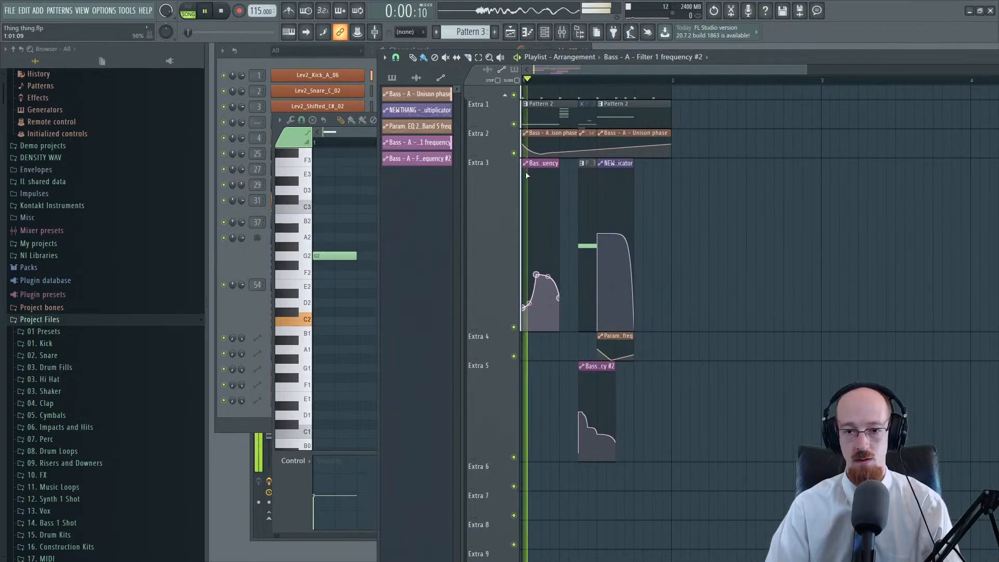
{"action": "key", "text": "space"}
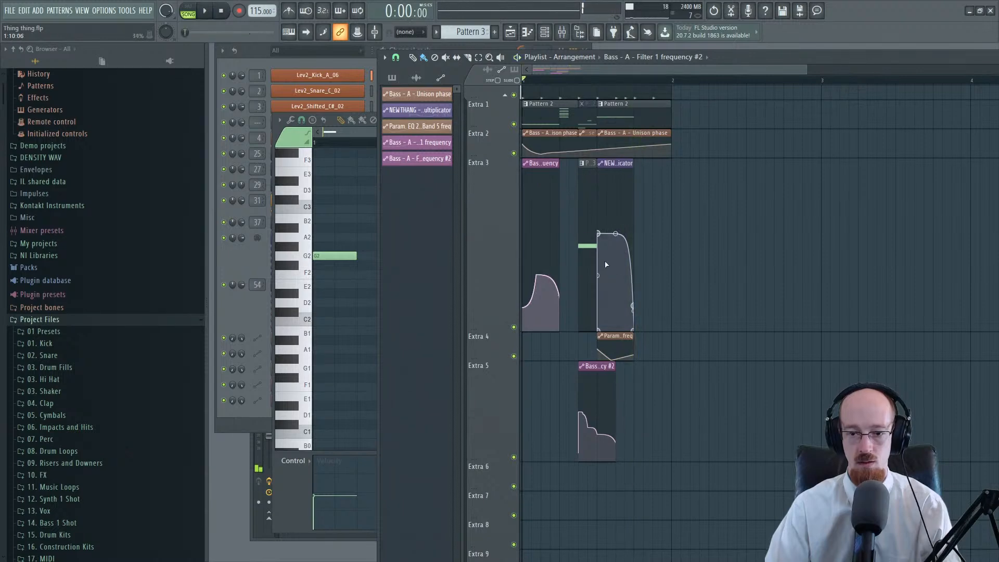
Step: Transpose Pattern 3's Bass note down to C2 and audition it in the playlist
{"action": "scroll", "coordinate": [590, 217], "scroll_direction": "up", "scroll_amount": 2}
{"action": "double_click", "coordinate": [590, 218]}
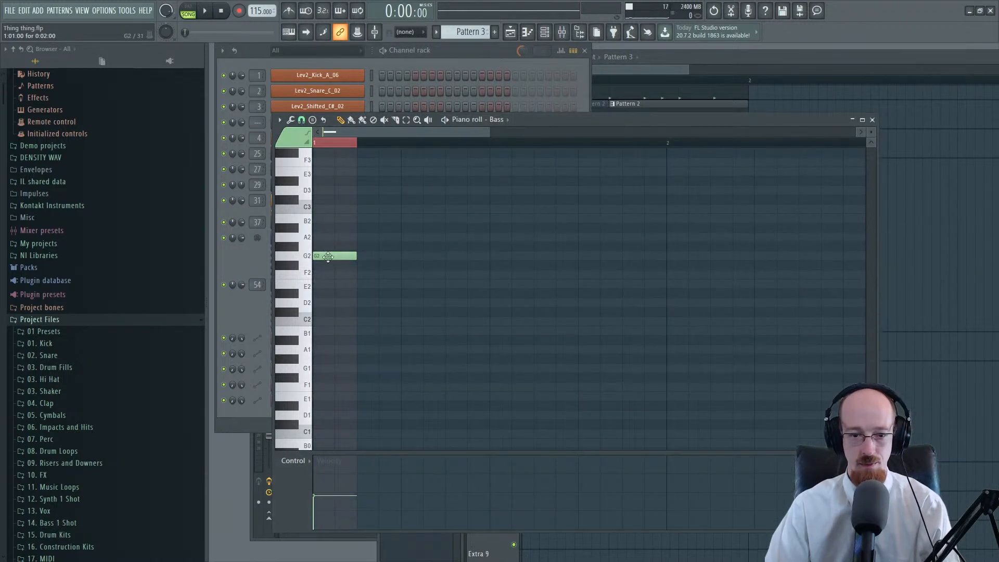
{"action": "left_click_drag", "start_coordinate": [328, 256], "coordinate": [327, 321]}
{"action": "key", "text": "space"}
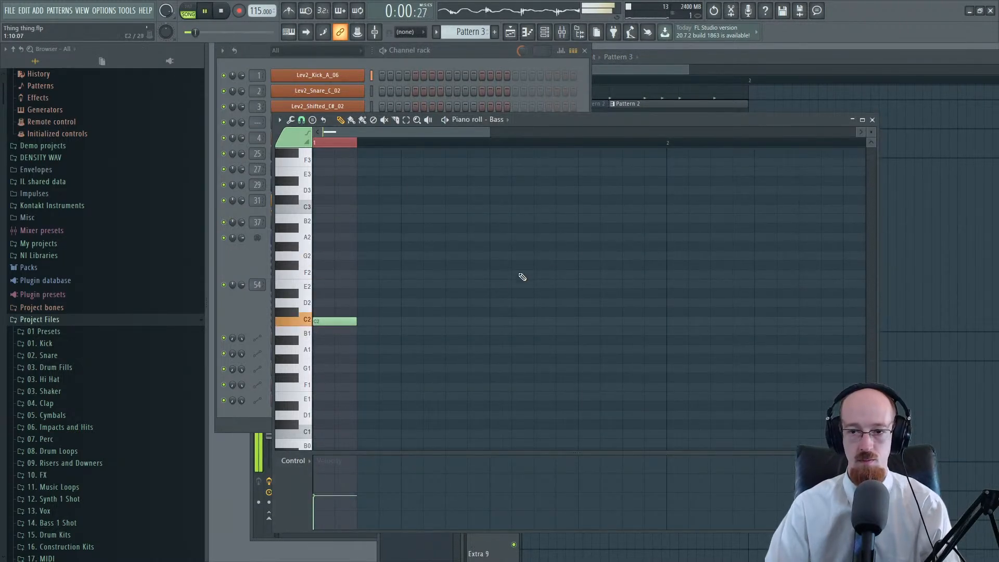
{"action": "left_click", "coordinate": [676, 61]}
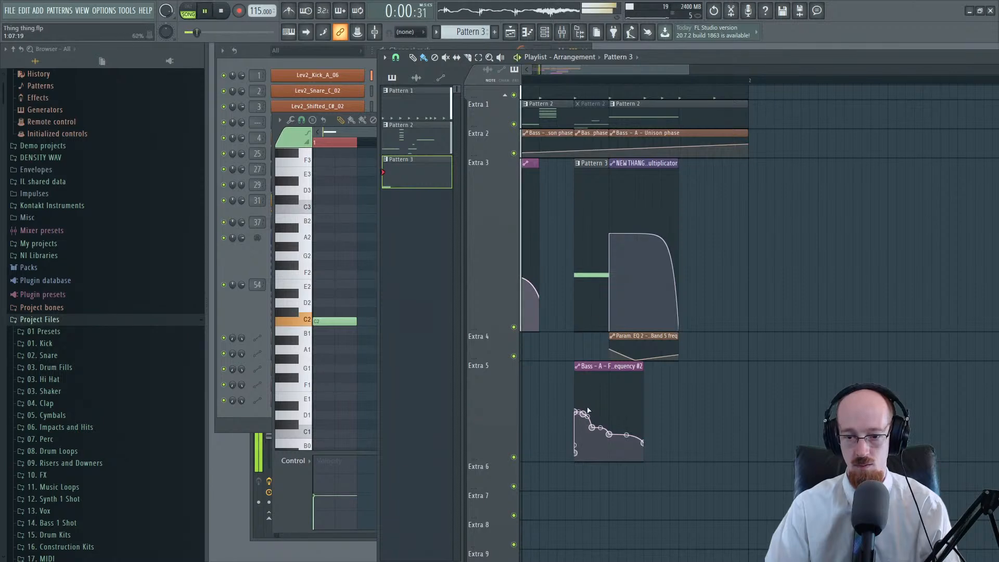
Step: Add a point late in Pattern 3's Filter 1 frequency #2 curve, reshape it into a low start with a tall middle peak, and audition it
{"action": "scroll", "coordinate": [588, 410], "scroll_direction": "up", "scroll_amount": 2}
{"action": "right_click", "coordinate": [615, 402]}
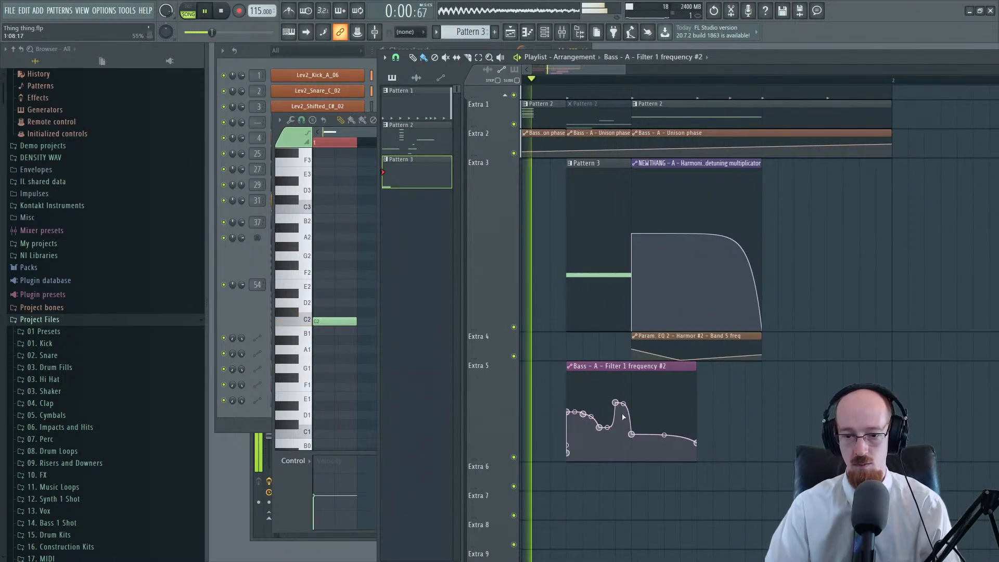
{"action": "left_click_drag", "start_coordinate": [615, 403], "coordinate": [614, 388]}
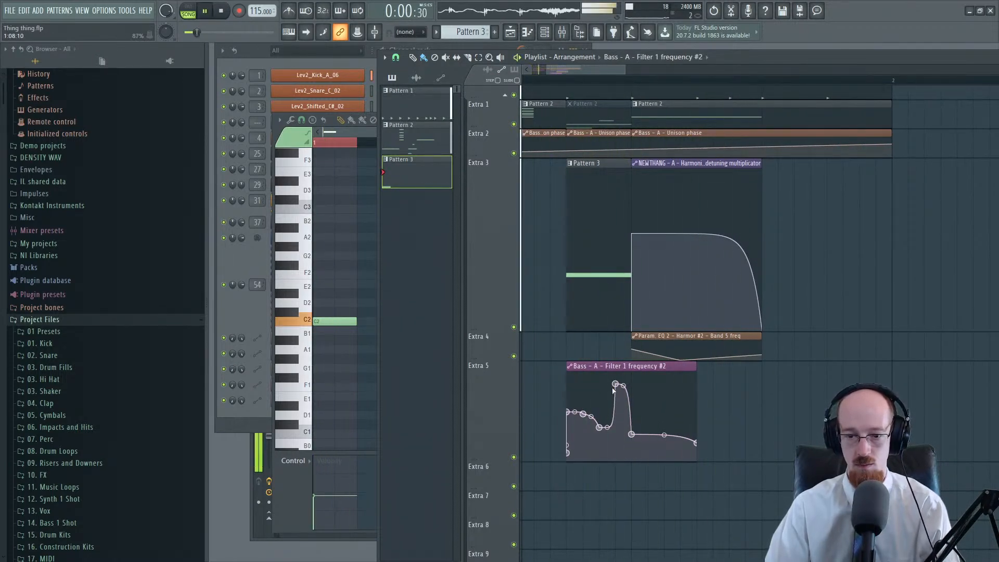
{"action": "left_click_drag", "start_coordinate": [599, 427], "coordinate": [584, 449]}
{"action": "key", "text": "space"}
{"action": "key", "text": "space"}
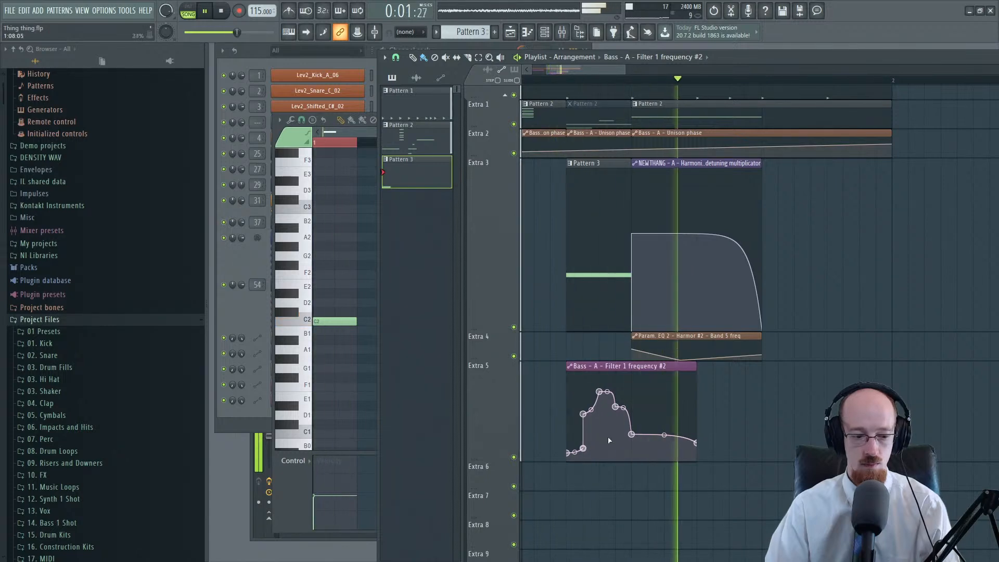
{"action": "key", "text": "space"}
Step: Replay the whole loop from the start of bar 1 to judge the bass against the drums
{"action": "scroll", "coordinate": [547, 297], "scroll_direction": "down", "scroll_amount": 4}
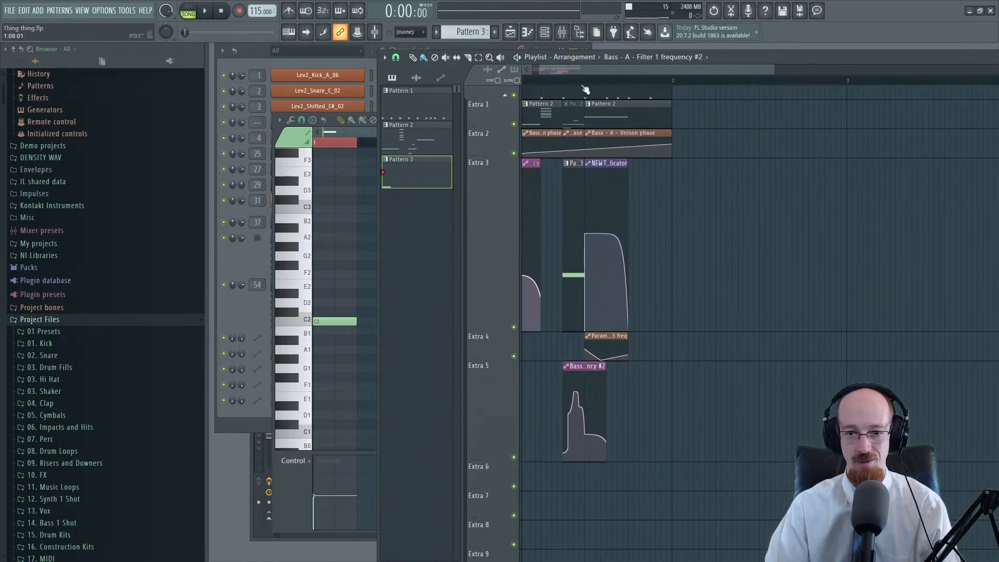
{"action": "scroll", "coordinate": [570, 101], "scroll_direction": "up", "scroll_amount": 1}
{"action": "left_click_drag", "start_coordinate": [554, 82], "coordinate": [523, 88]}
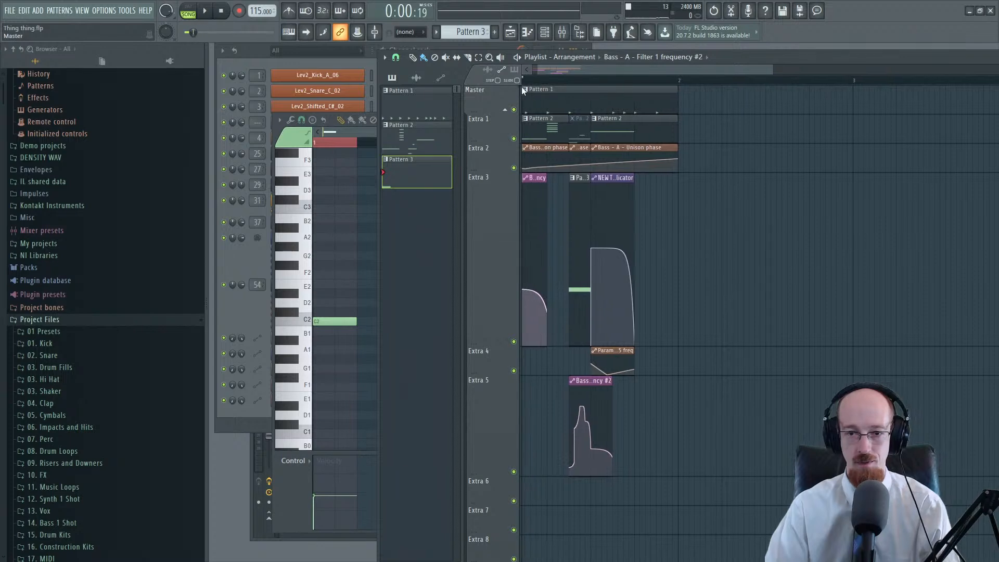
{"action": "key", "text": "space"}
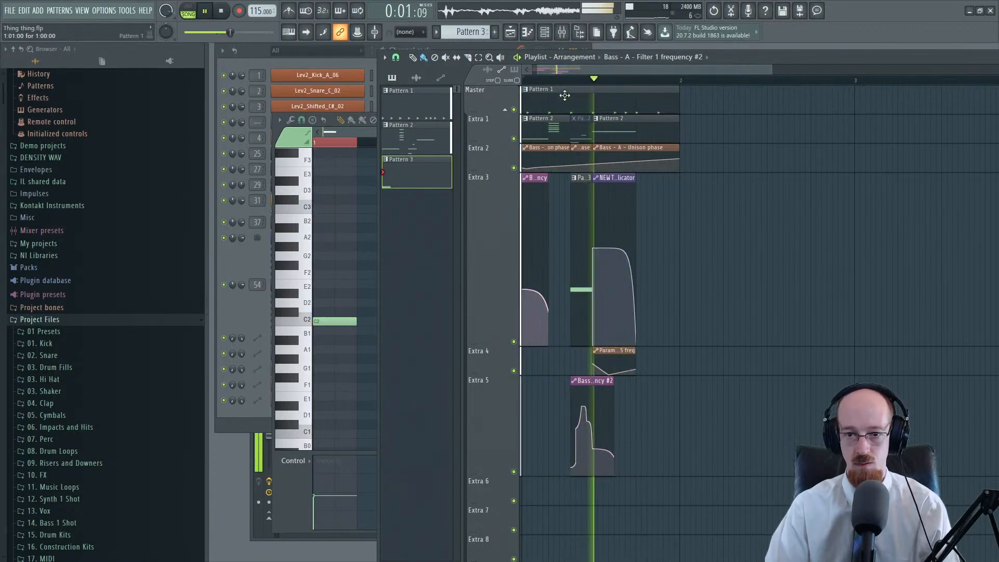
{"action": "key", "text": "space"}
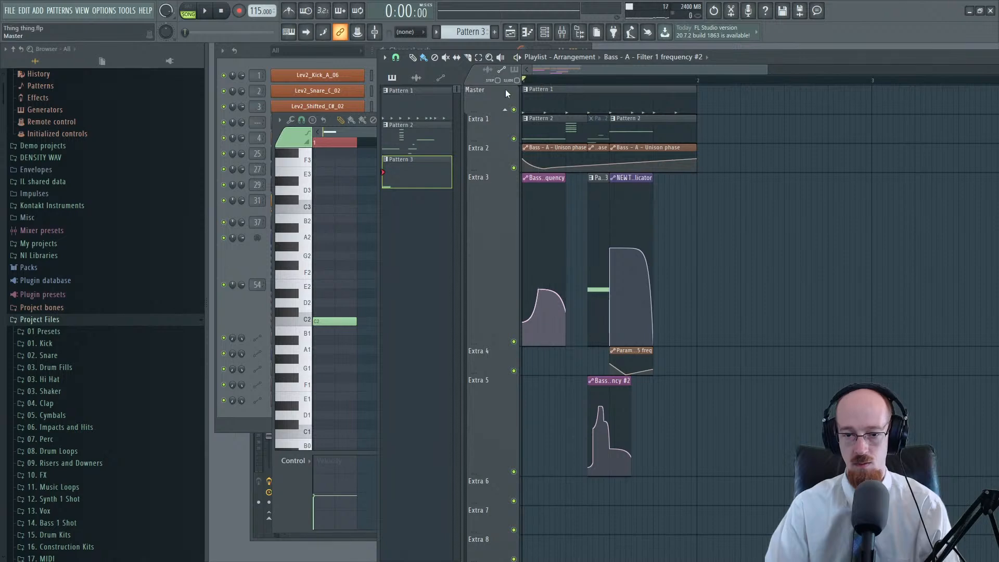
{"action": "key", "text": "space"}
{"action": "key", "text": "space"}
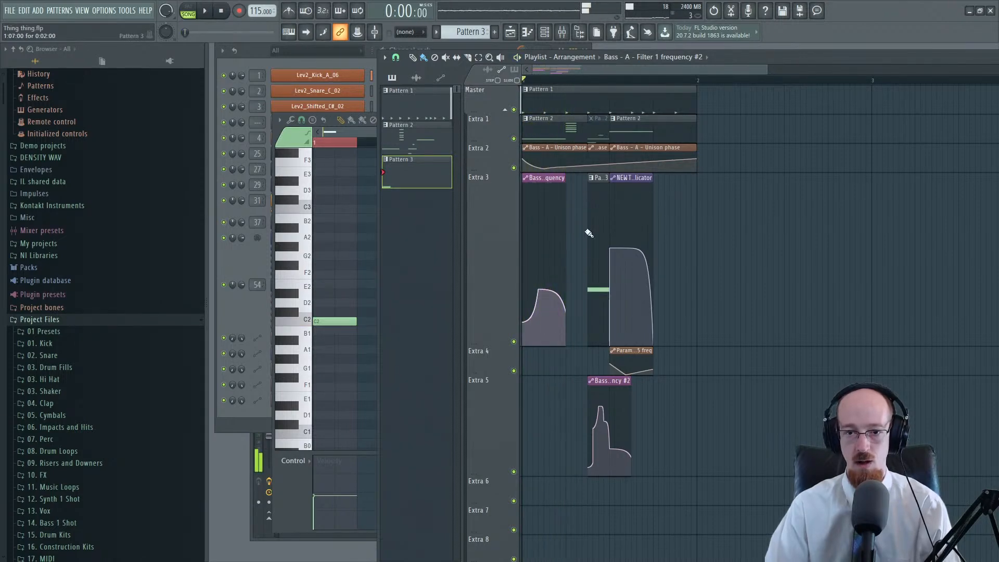
{"action": "scroll", "coordinate": [587, 222], "scroll_direction": "up", "scroll_amount": 3}
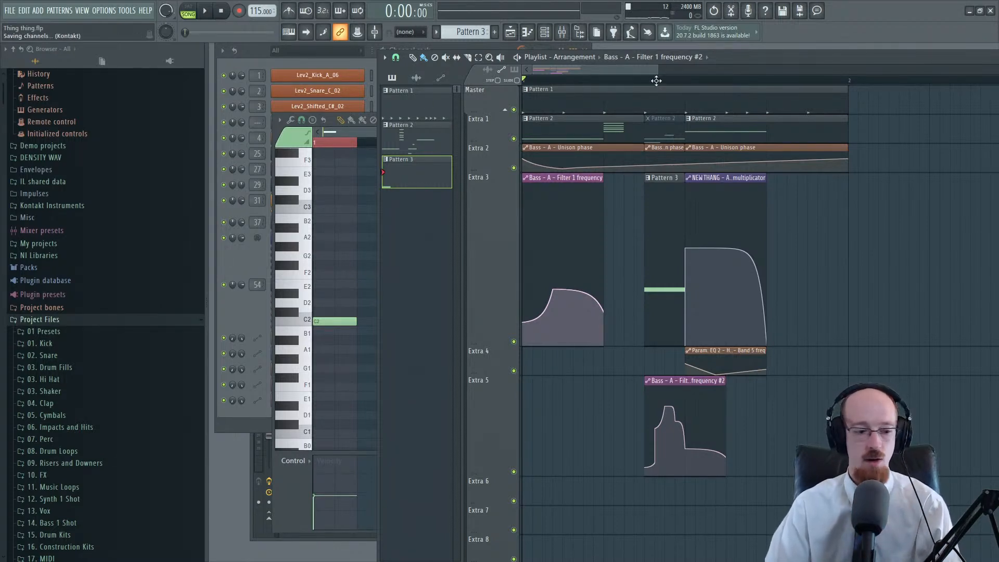
{"action": "key", "text": "space"}
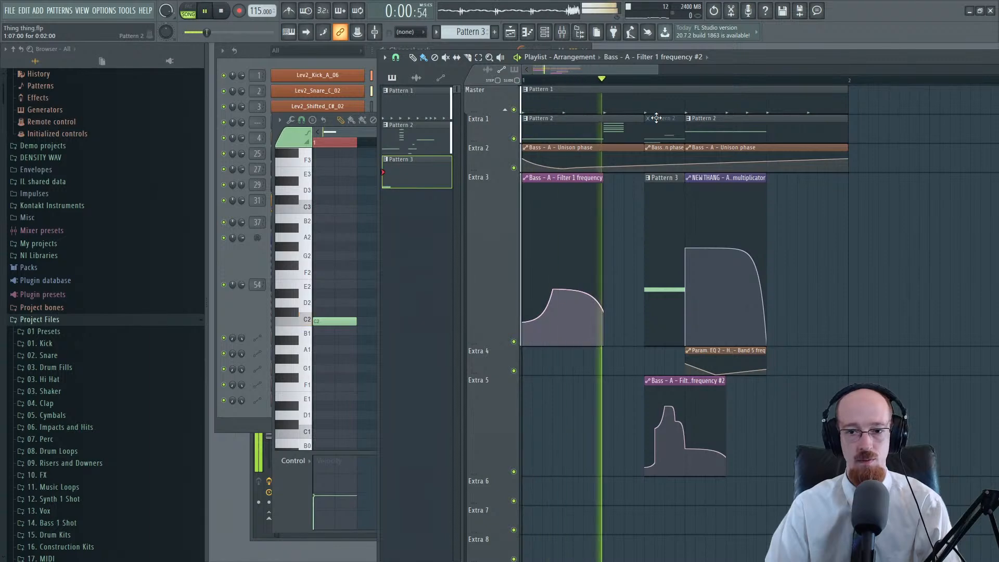
{"action": "key", "text": "space"}
{"action": "key", "text": "space"}
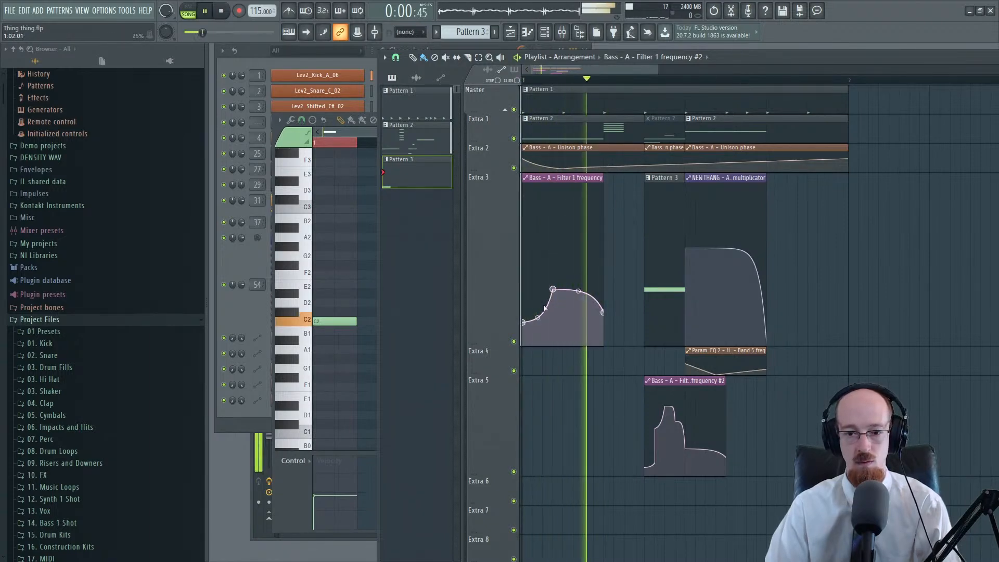
{"action": "key", "text": "space"}
Step: Lower the starting point of the opening Filter 1 frequency clip to about 8% and audition it
{"action": "left_click_drag", "start_coordinate": [523, 325], "coordinate": [524, 331]}
{"action": "key", "text": "space"}
{"action": "key", "text": "space"}
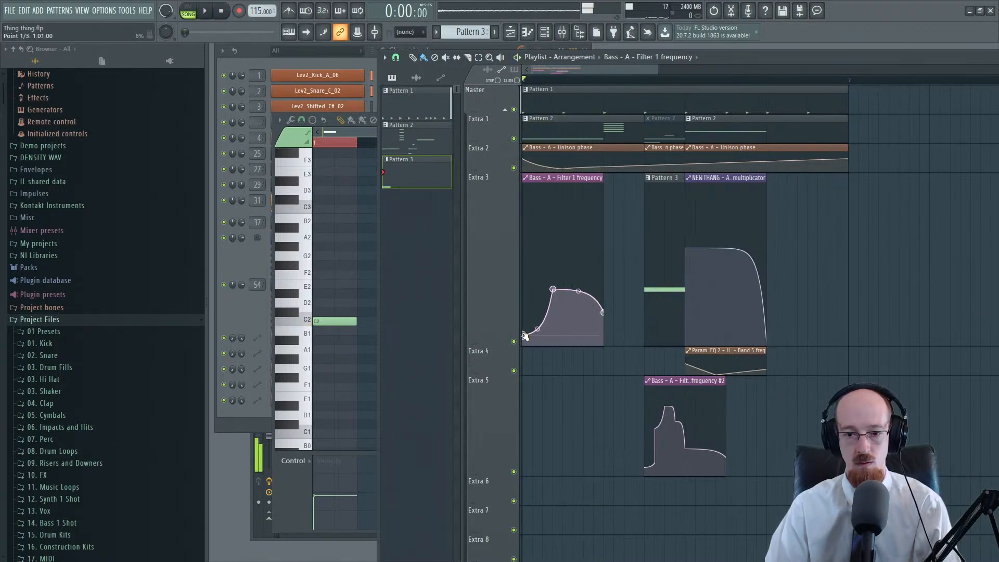
{"action": "key", "text": "space"}
{"action": "key", "text": "space"}
Step: Lower the middle point of the opening Filter 1 frequency clip so the curve rises gently, and audition the result
{"action": "left_click_drag", "start_coordinate": [553, 290], "coordinate": [555, 325]}
{"action": "key", "text": "space"}
{"action": "key", "text": "space"}
{"action": "key", "text": "space"}
{"action": "key", "text": "space"}
{"action": "key", "text": "space"}
{"action": "key", "text": "space"}
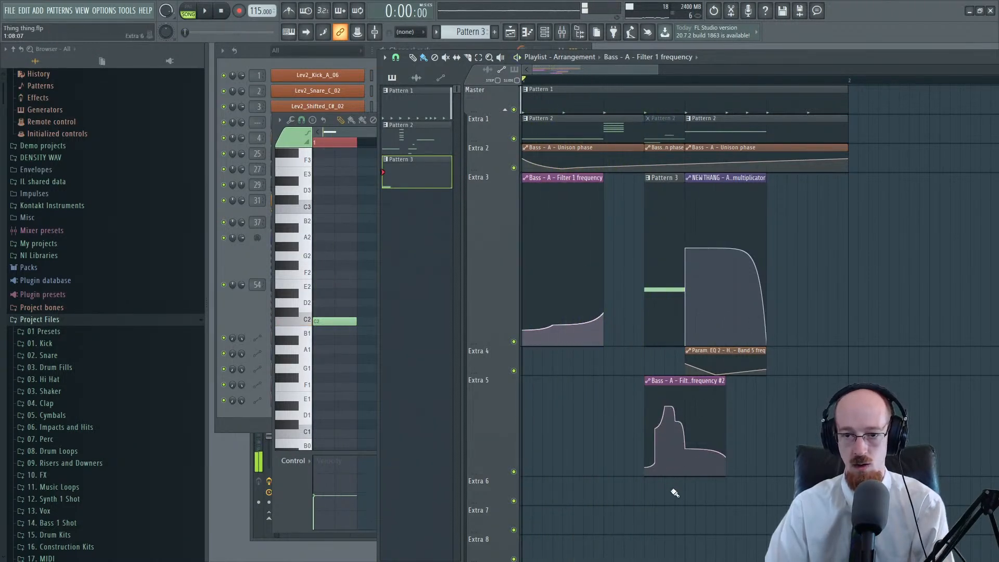
Step: Slice Pattern 3 and its Filter 1 frequency #2 clip midway, and move the bass clips following Pattern 3 beyond bar 2
{"action": "left_click_drag", "start_coordinate": [672, 496], "coordinate": [671, 245]}
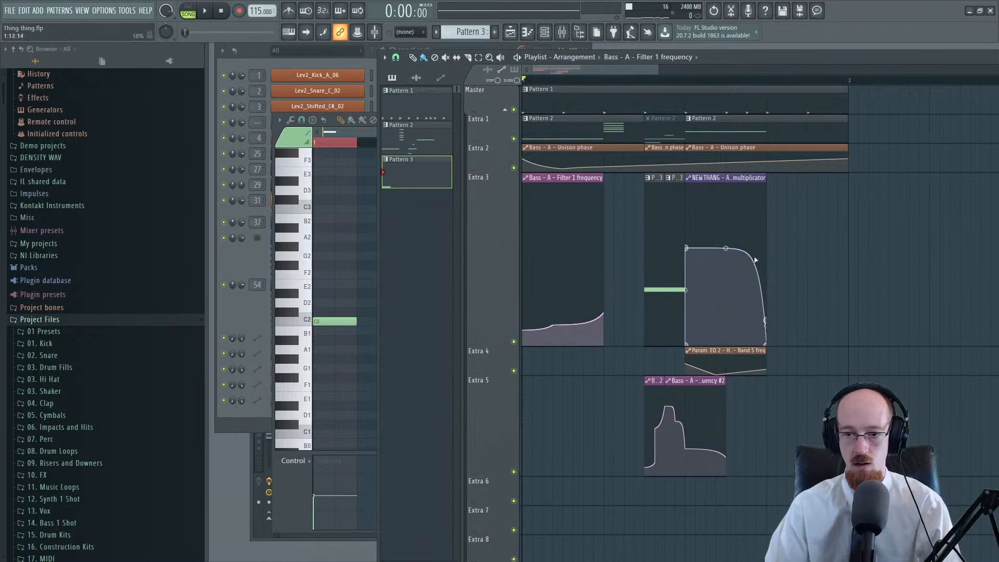
{"action": "mouse_move", "coordinate": [713, 135]}
{"action": "left_mouse_down"}
{"action": "mouse_move", "coordinate": [848, 145]}
{"action": "mouse_move", "coordinate": [964, 138]}
{"action": "mouse_move", "coordinate": [718, 137]}
{"action": "left_mouse_up"}
{"action": "left_click_drag", "start_coordinate": [717, 133], "coordinate": [998, 137]}
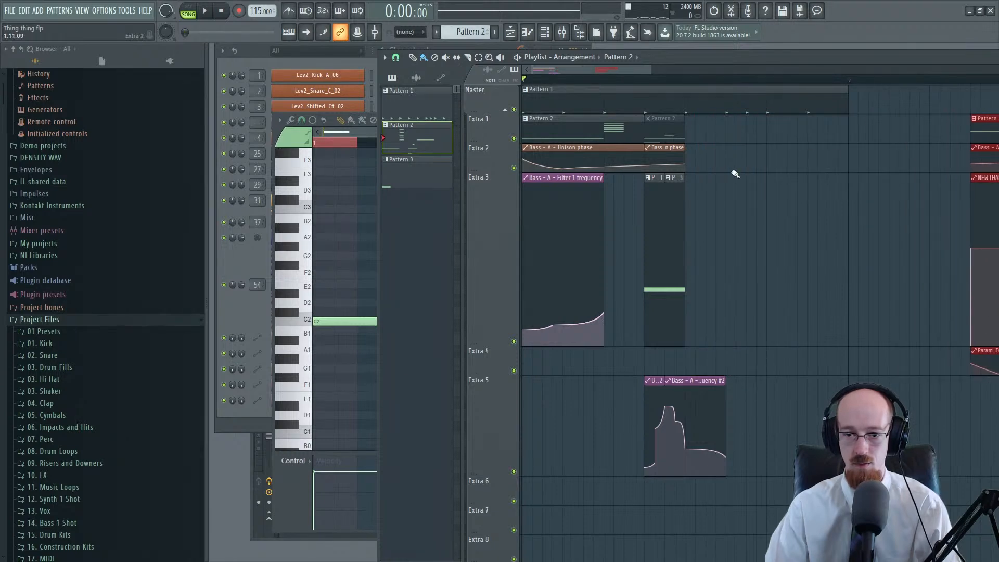
{"action": "scroll", "coordinate": [638, 229], "scroll_direction": "down", "scroll_amount": 1}
{"action": "key", "text": "space"}
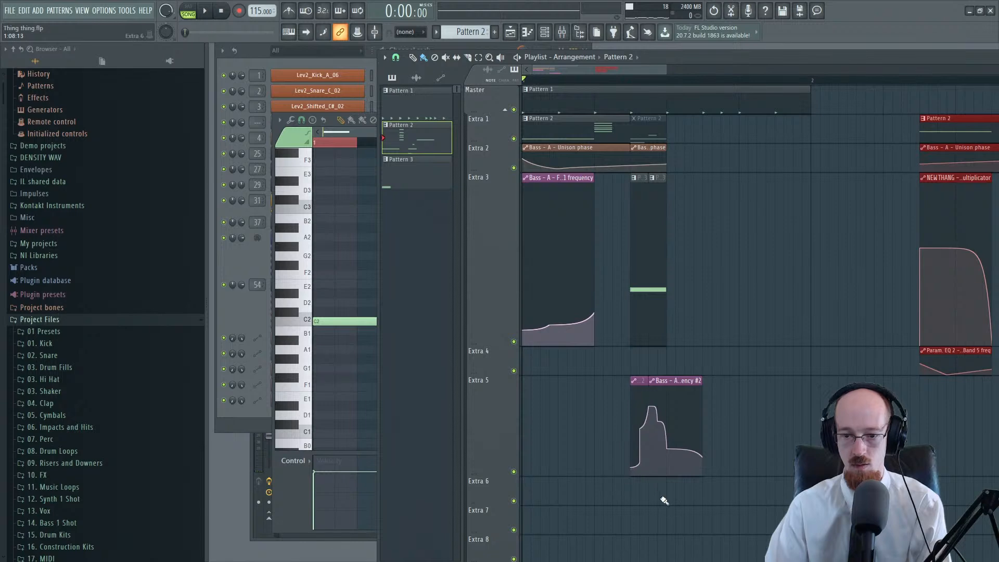
Step: Cut off and delete the Filter 1 frequency #2 tail extending past Pattern 3, and audition the loop
{"action": "left_click_drag", "start_coordinate": [675, 420], "coordinate": [670, 402]}
{"action": "right_click", "coordinate": [691, 434]}
{"action": "key", "text": "space"}
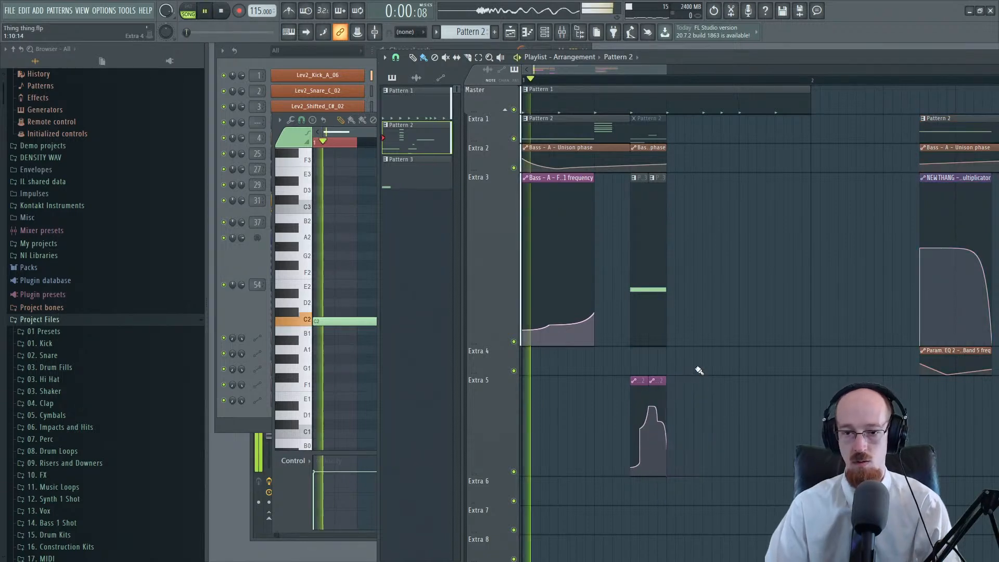
{"action": "key", "text": "space"}
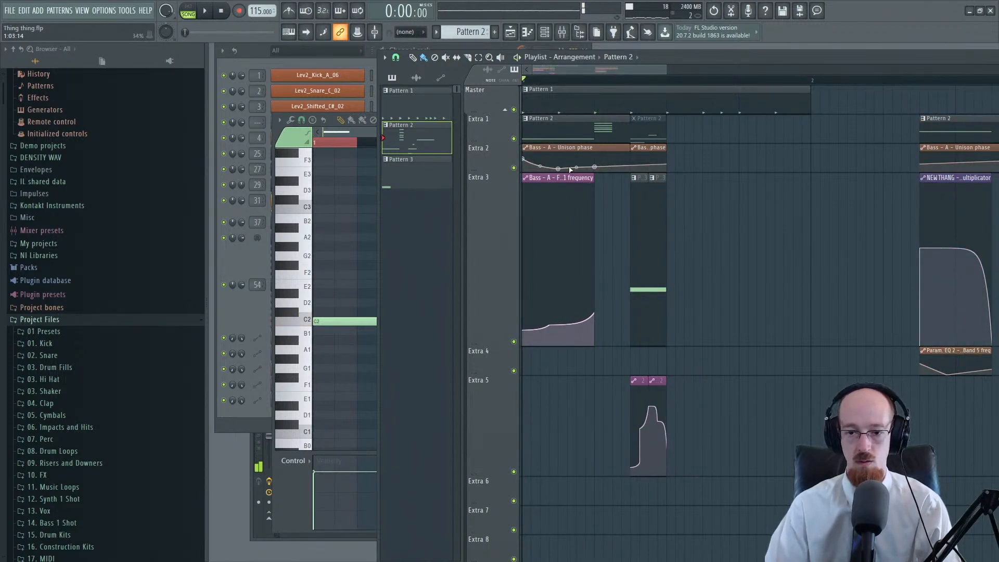
Step: Check Pattern 3's Bass note, reshape the Filter 1 frequency #2 peak into a dip between two peaks, and audition it
{"action": "double_click", "coordinate": [650, 285]}
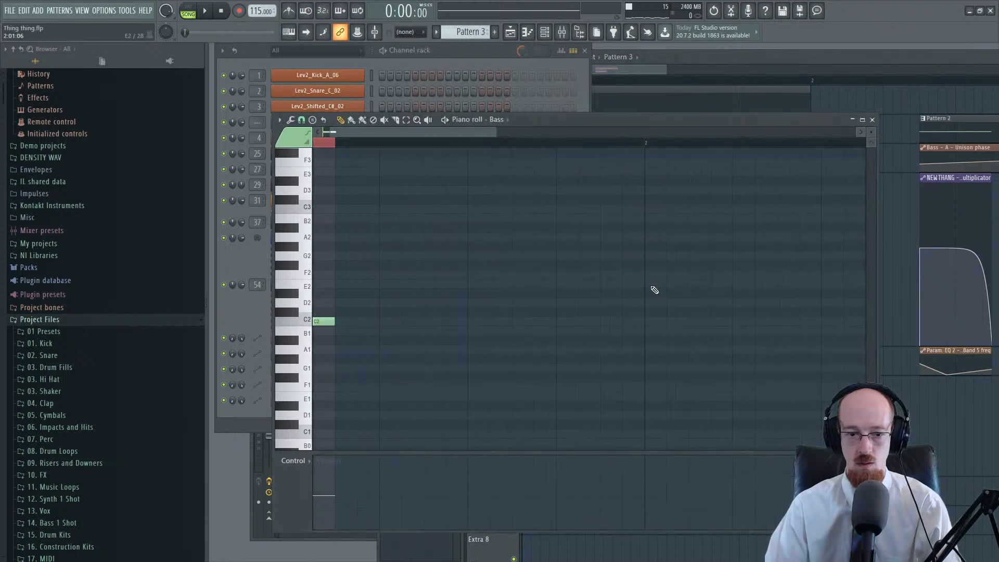
{"action": "left_click_drag", "start_coordinate": [358, 312], "coordinate": [557, 357]}
{"action": "key", "text": "space"}
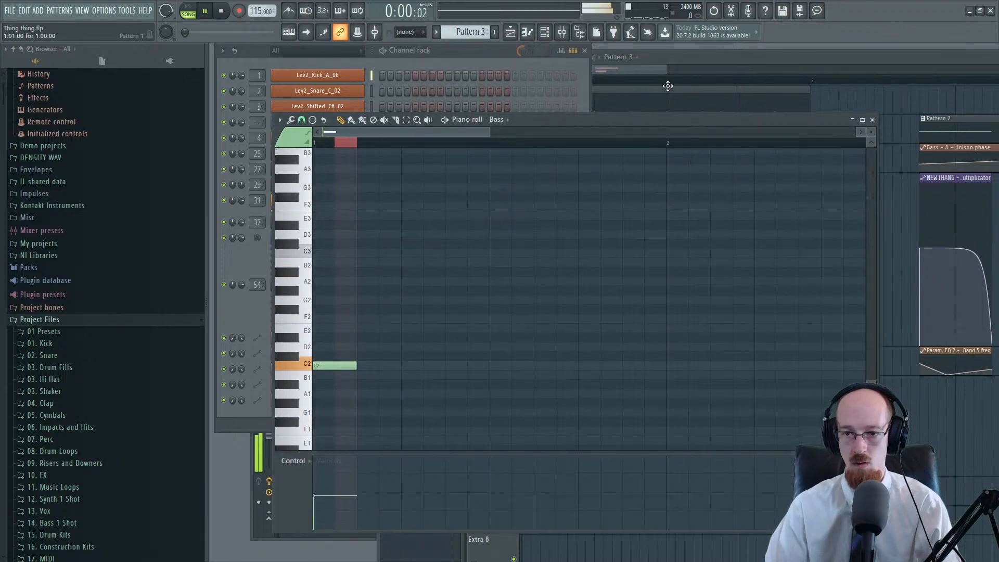
{"action": "left_click", "coordinate": [708, 61]}
{"action": "left_click_drag", "start_coordinate": [653, 408], "coordinate": [651, 444]}
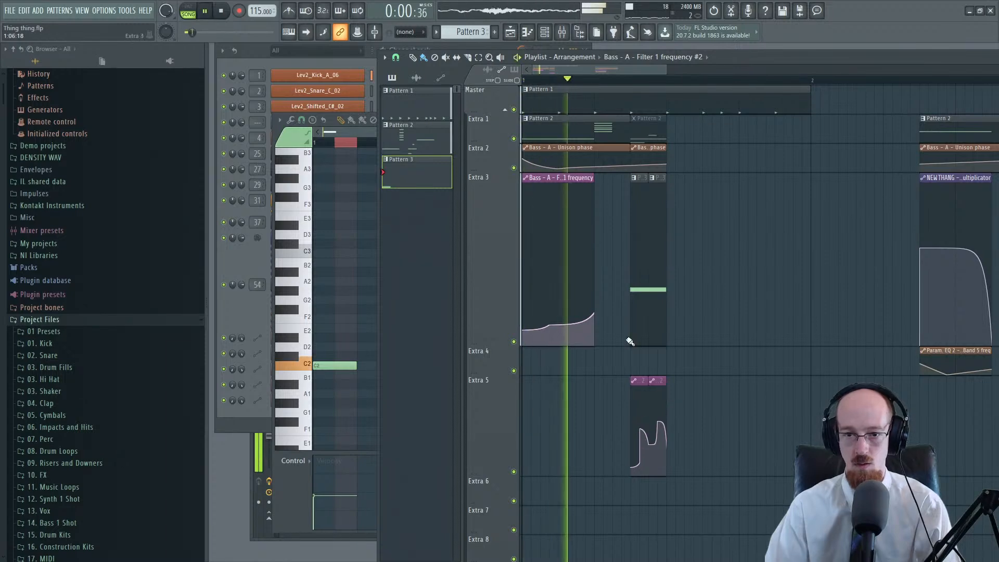
{"action": "key", "text": "space"}
Step: Copy the opening Pattern 2, Unison phase and Filter 1 frequency clips to 1:09:00 and trim the copies to a length of 0:04:00
{"action": "left_click_drag", "start_coordinate": [547, 132], "coordinate": [698, 136]}
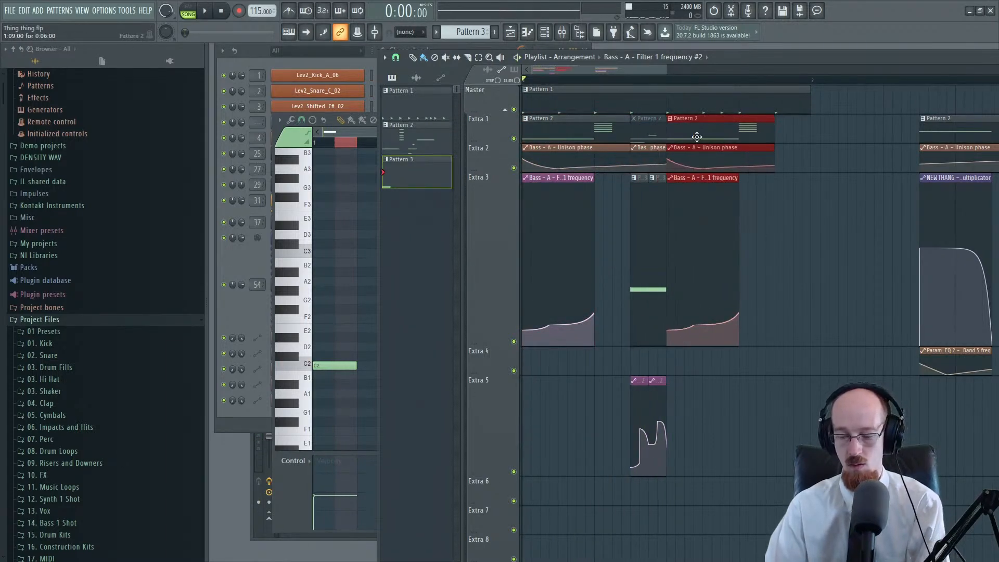
{"action": "left_click_drag", "start_coordinate": [780, 306], "coordinate": [745, 156]}
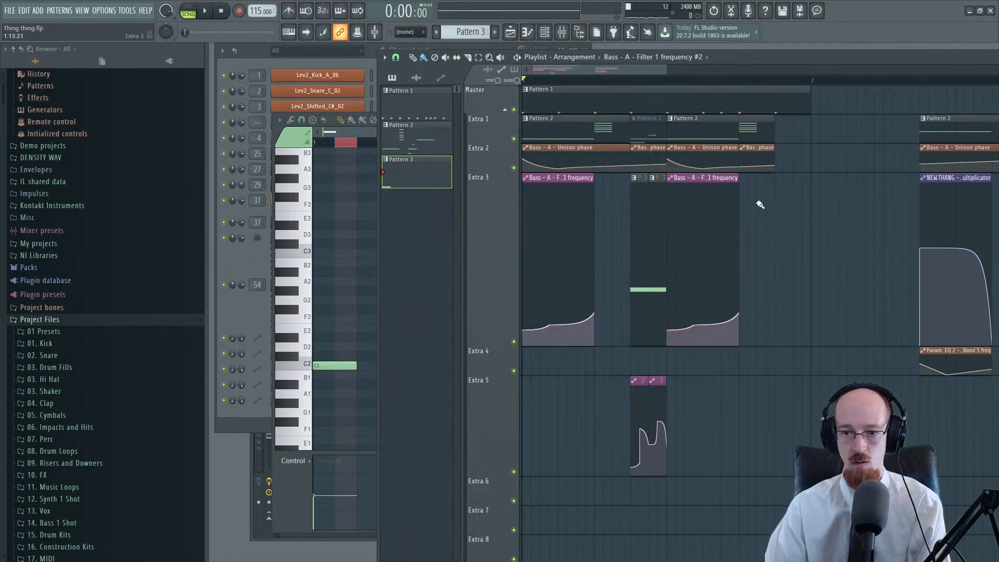
{"action": "left_click_drag", "start_coordinate": [758, 203], "coordinate": [720, 190]}
{"action": "right_click", "coordinate": [755, 133]}
{"action": "right_click", "coordinate": [758, 156]}
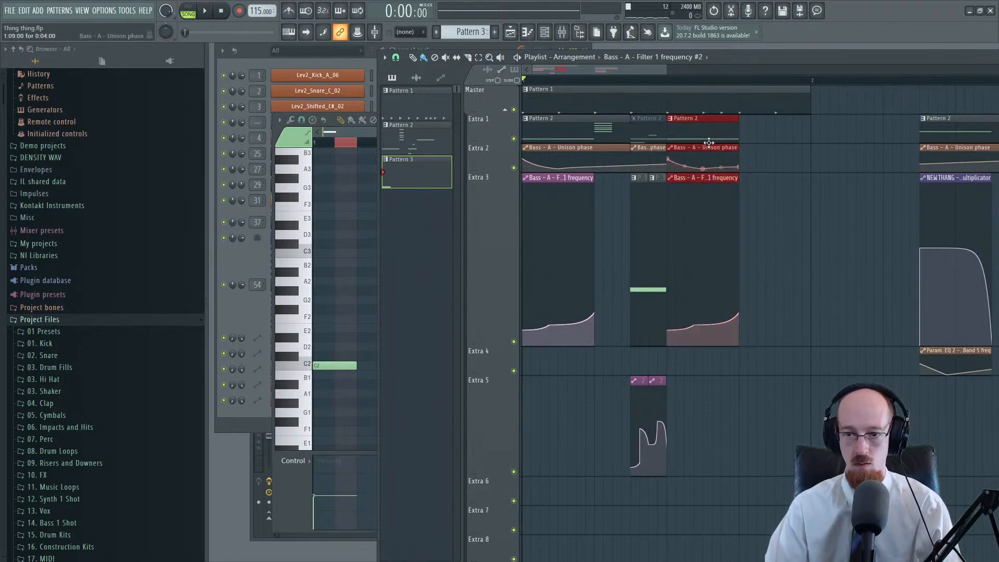
Step: Duplicate the three trimmed bass clips directly after themselves to fill the rest of bar 1, and start auditioning the loop
{"action": "left_click_drag", "start_coordinate": [705, 127], "coordinate": [783, 134]}
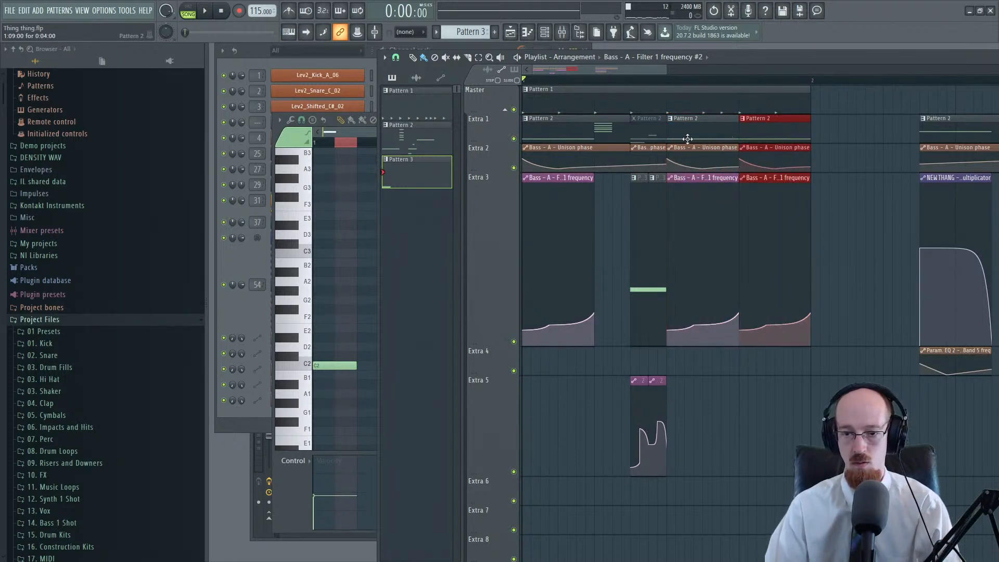
{"action": "key", "text": "space"}
Step: Make the Filter 1 frequency clip at 1:09:00 unique so its curve can be edited independently
{"action": "left_click", "coordinate": [685, 235], "text": "ctrl"}
{"action": "key", "text": "space"}
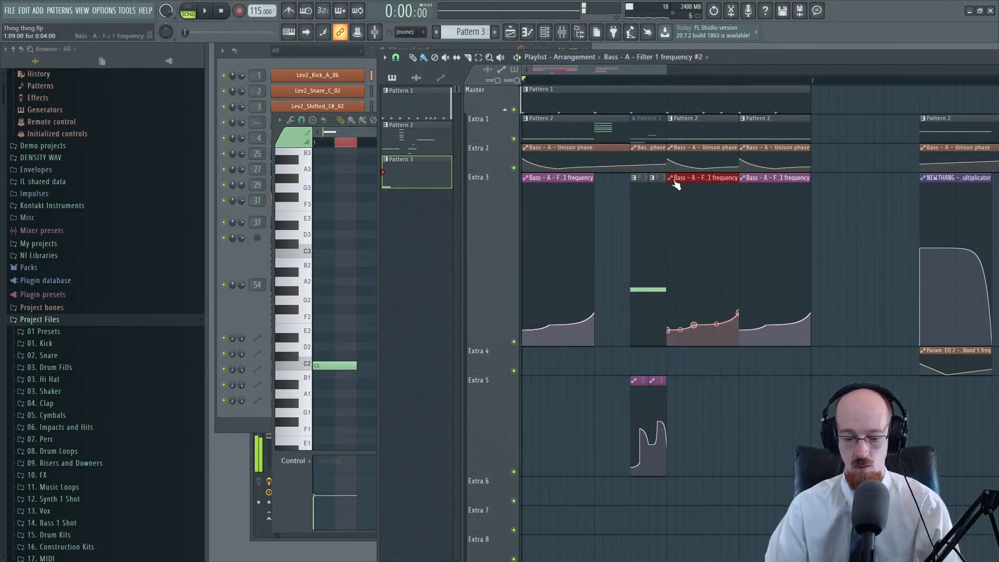
{"action": "left_click", "coordinate": [676, 184]}
{"action": "left_click", "coordinate": [688, 217]}
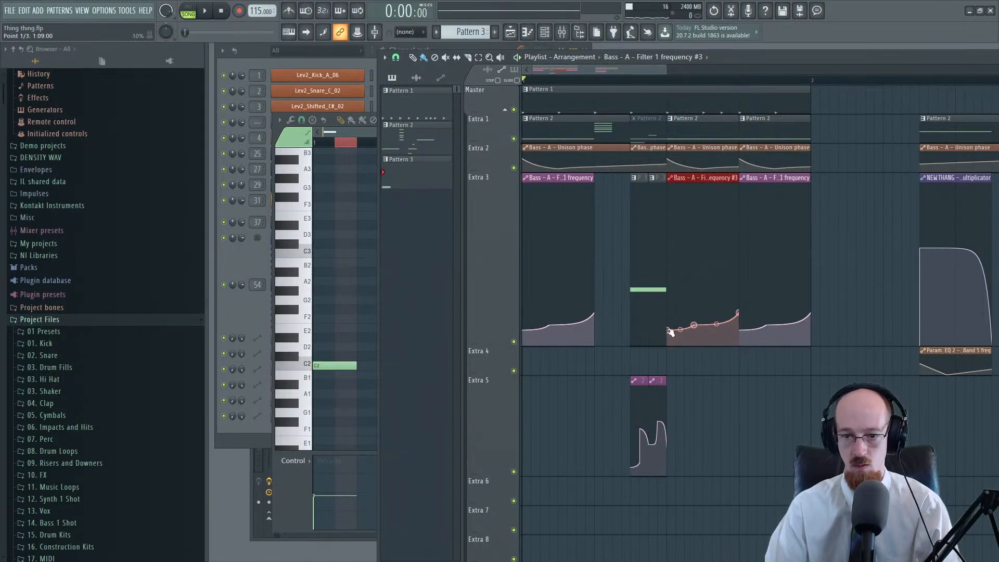
Step: Replace the Filter 1 frequency #3 clip at 1:09:00 with a copy of the Filter 1 frequency clip that follows it
{"action": "left_click_drag", "start_coordinate": [670, 331], "coordinate": [671, 345]}
{"action": "right_click", "coordinate": [689, 177]}
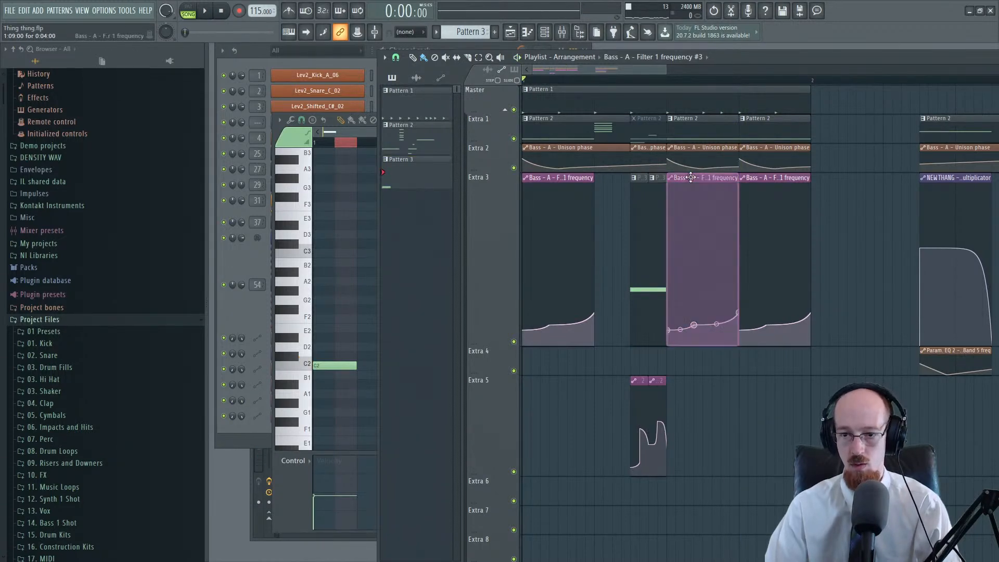
{"action": "left_click_drag", "start_coordinate": [779, 179], "coordinate": [696, 188]}
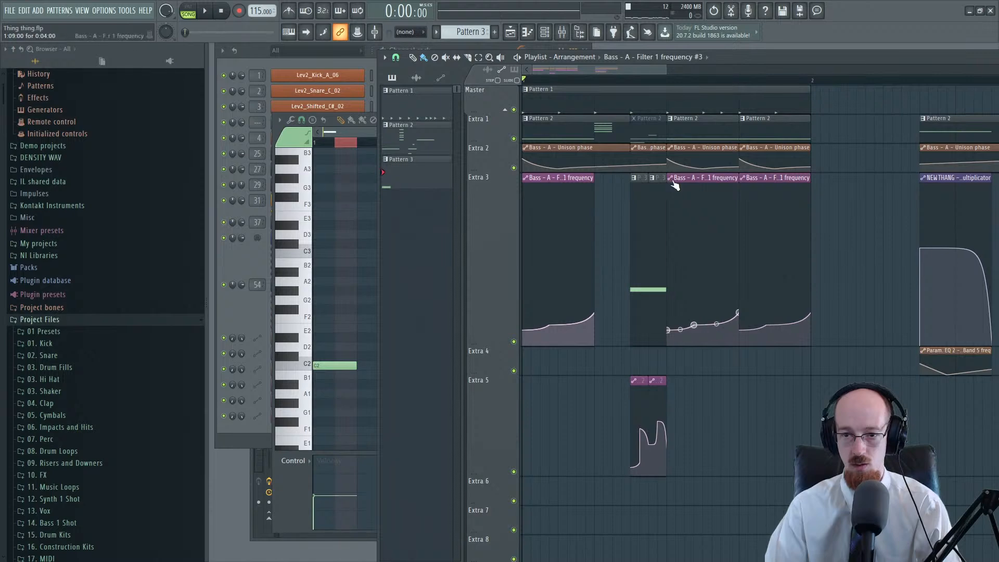
{"action": "left_click_drag", "start_coordinate": [712, 148], "coordinate": [749, 147]}
{"action": "left_click", "coordinate": [721, 154]}
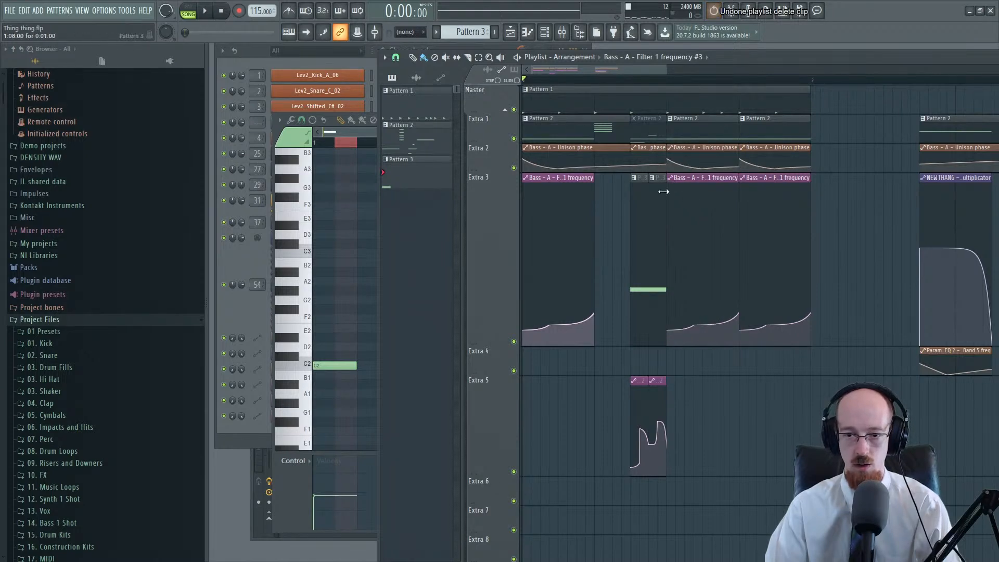
Step: Make the replacement Filter 1 frequency clip at 1:09:00 unique, and reshape its curve into a low start with a rounded hump near the end
{"action": "right_click", "coordinate": [669, 178]}
{"action": "left_click", "coordinate": [692, 267]}
{"action": "key", "text": "space"}
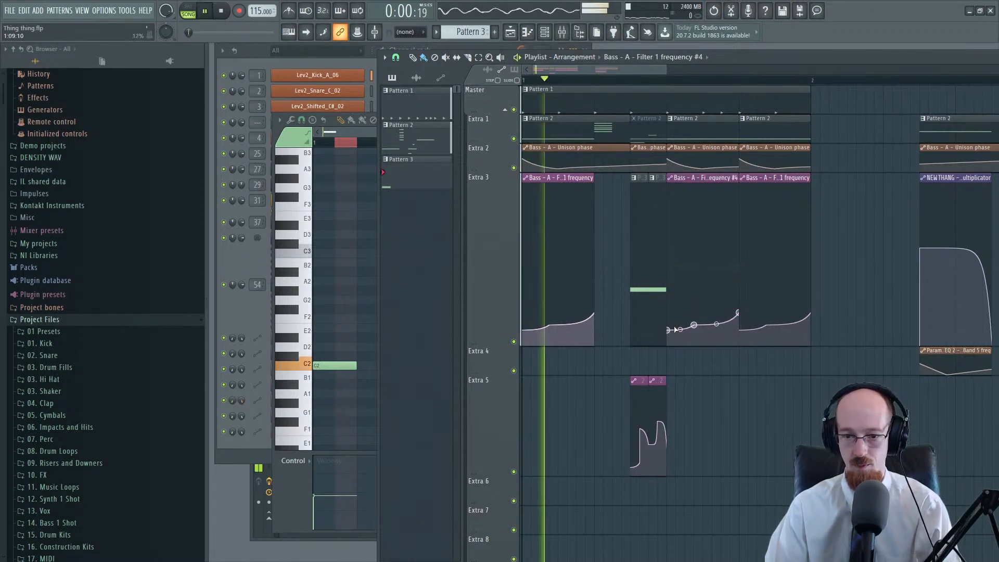
{"action": "left_click_drag", "start_coordinate": [668, 330], "coordinate": [696, 339]}
{"action": "key", "text": "space"}
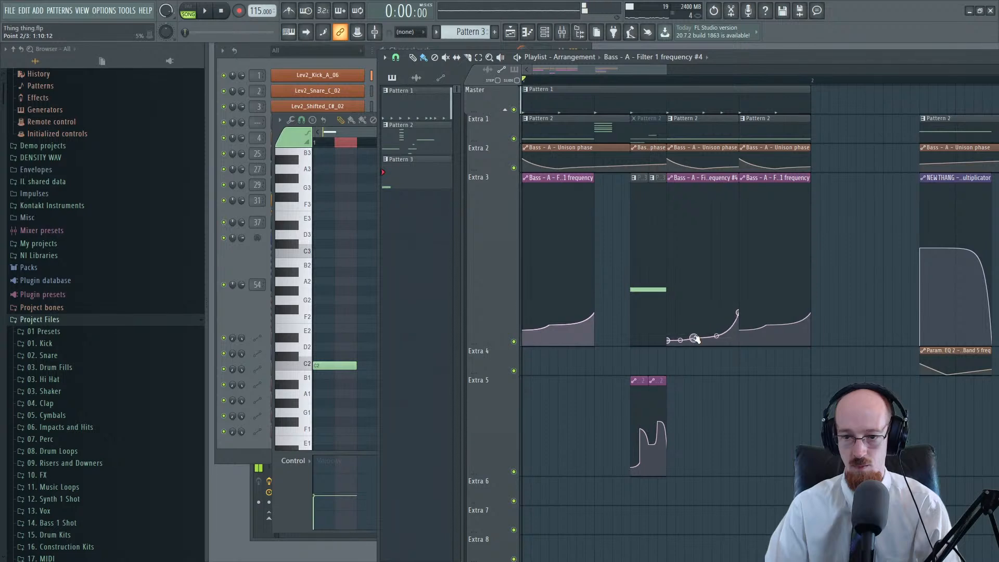
{"action": "right_click", "coordinate": [713, 317]}
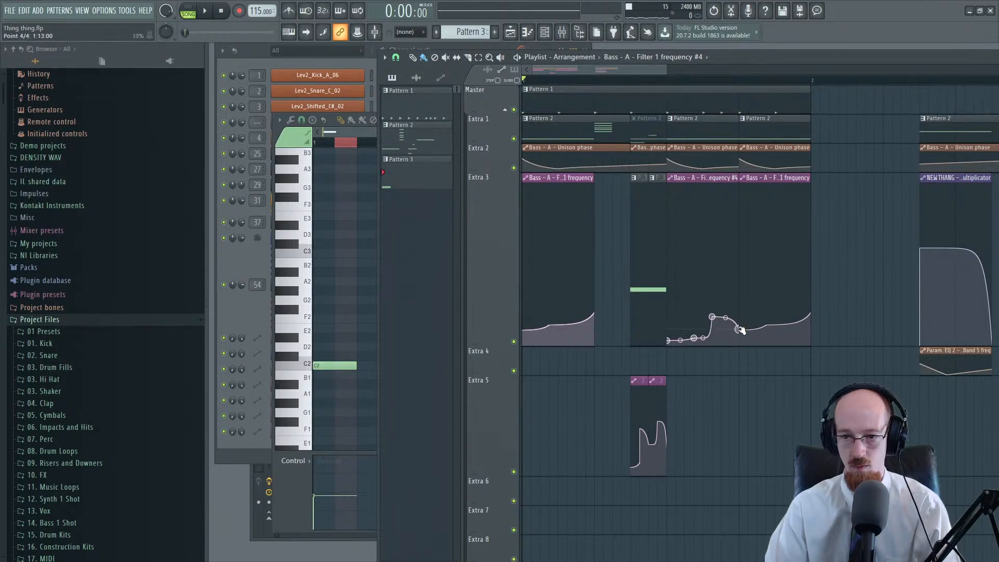
Step: Delete bar 1's last Filter 1 frequency clip and extend the Filter 1 frequency #4 clip to the end of the bar
{"action": "right_click", "coordinate": [752, 176]}
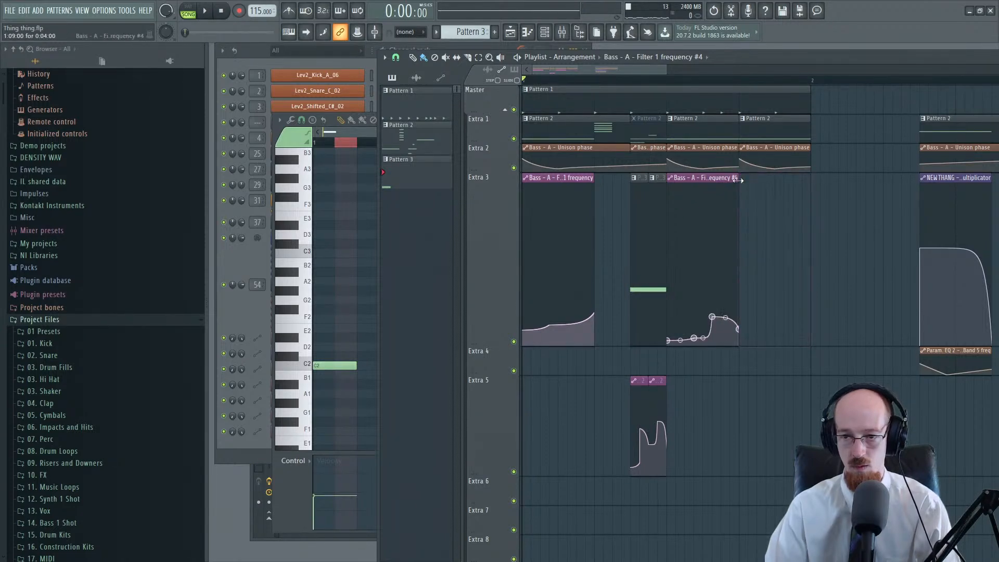
{"action": "left_click_drag", "start_coordinate": [738, 180], "coordinate": [811, 179]}
{"action": "key", "text": "space"}
{"action": "scroll", "coordinate": [716, 241], "scroll_direction": "down", "scroll_amount": 1}
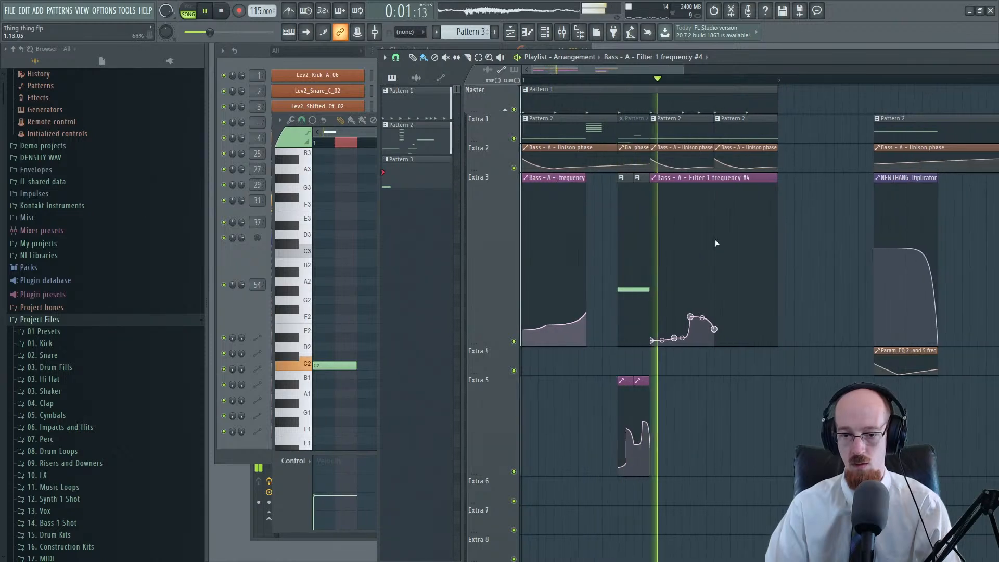
{"action": "scroll", "coordinate": [716, 243], "scroll_direction": "up", "scroll_amount": 2}
{"action": "key", "text": "space"}
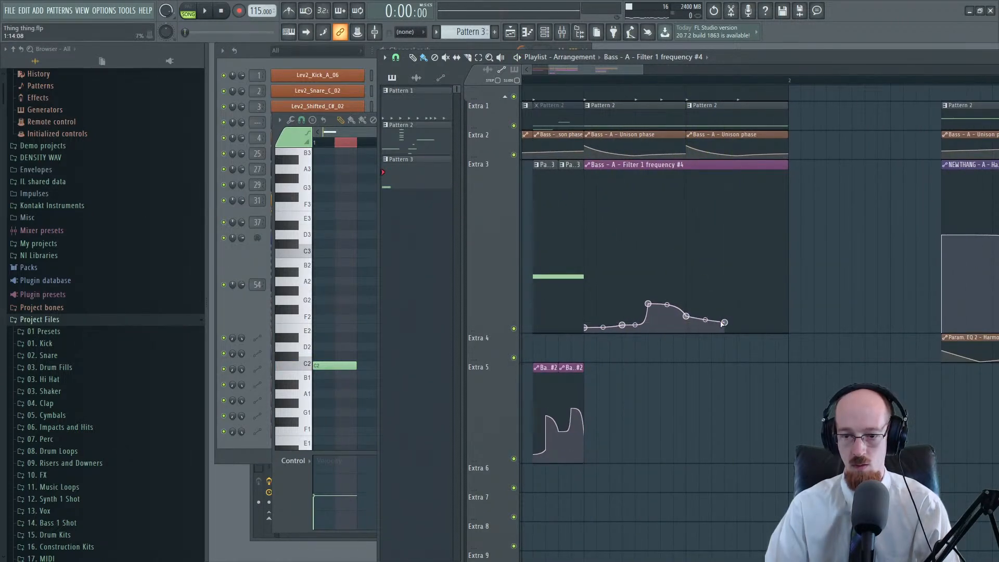
Step: Shape the Filter 1 frequency #4 curve from 1:13:00 into a low start, a sharp peak and a curved drop to the bar's end
{"action": "left_click_drag", "start_coordinate": [723, 323], "coordinate": [689, 336]}
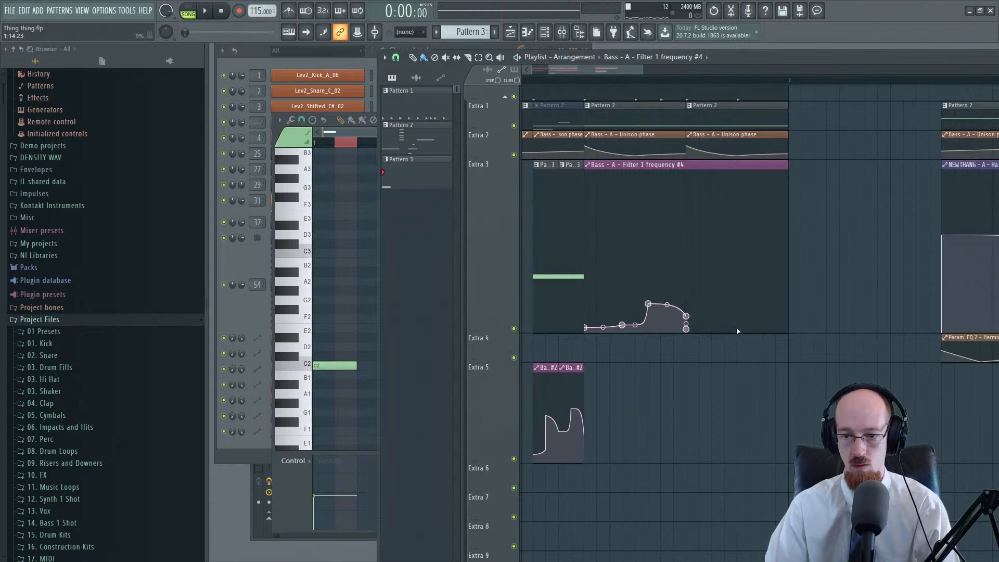
{"action": "right_click", "coordinate": [750, 276]}
{"action": "left_click_drag", "start_coordinate": [718, 298], "coordinate": [719, 324]}
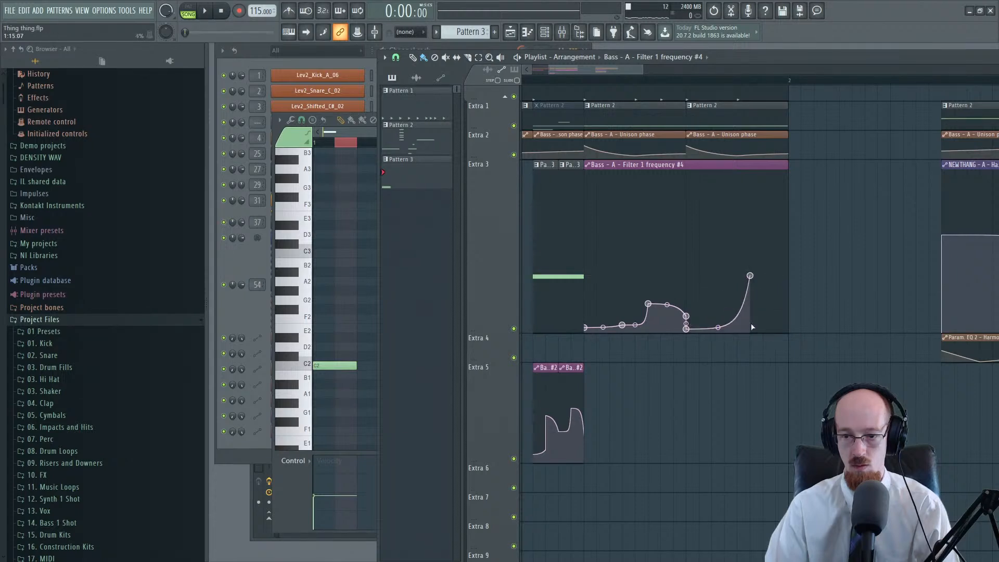
{"action": "right_click", "coordinate": [788, 328]}
{"action": "key", "text": "space"}
{"action": "left_click_drag", "start_coordinate": [769, 277], "coordinate": [767, 305]}
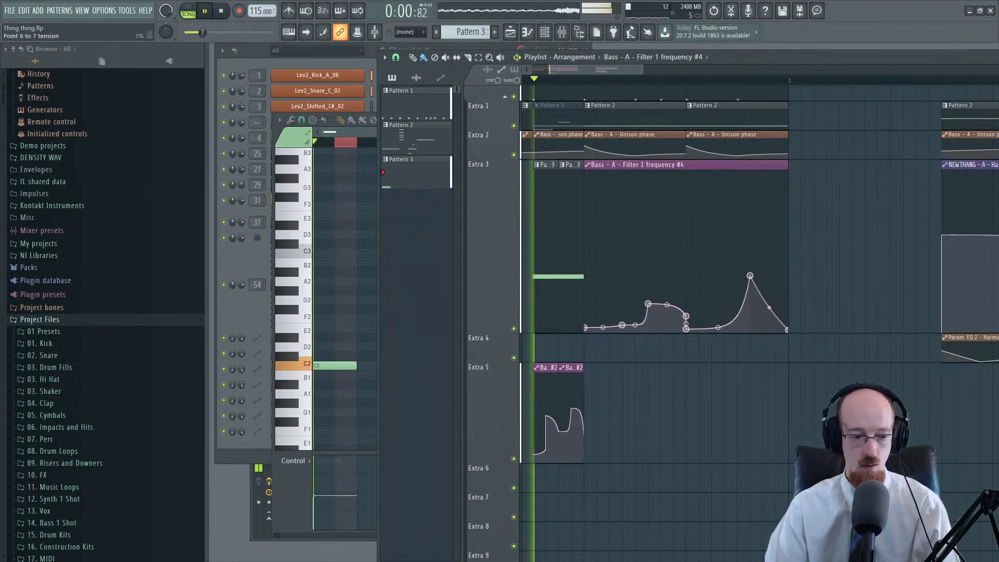
{"action": "key", "text": "space"}
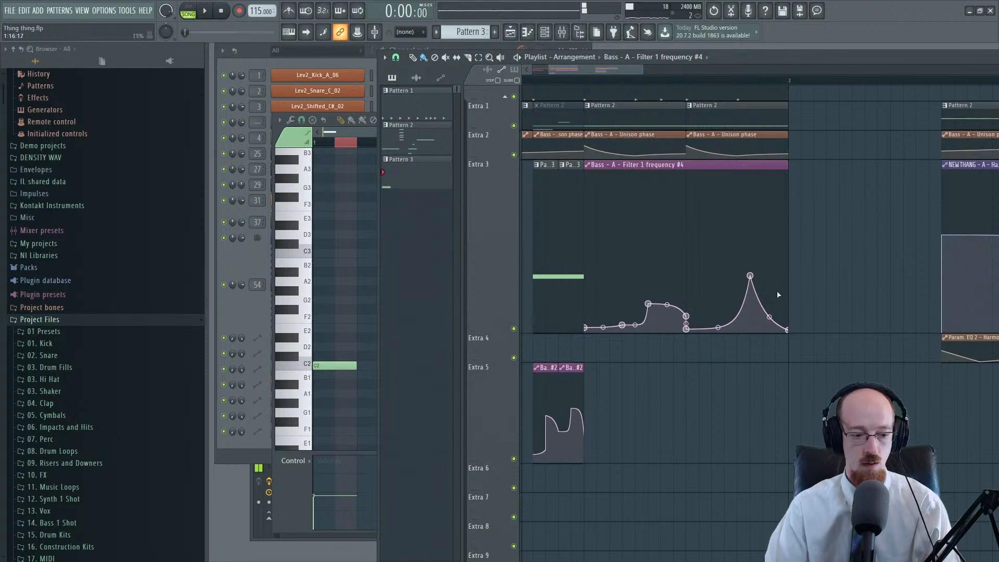
{"action": "scroll", "coordinate": [754, 281], "scroll_direction": "down", "scroll_amount": 3}
{"action": "mouse_move", "coordinate": [725, 252]}
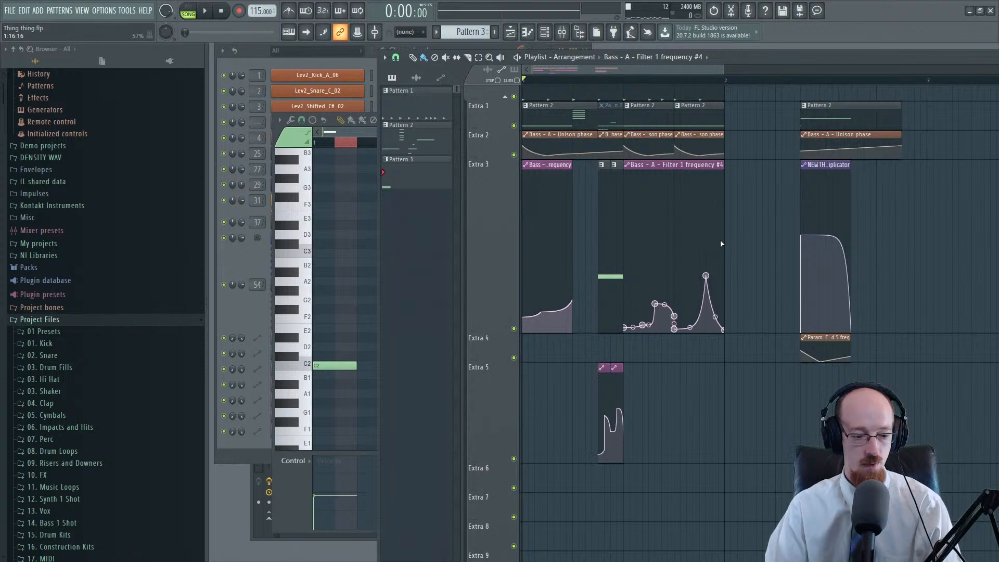
{"action": "scroll", "coordinate": [763, 248], "scroll_direction": "down", "scroll_amount": 2}
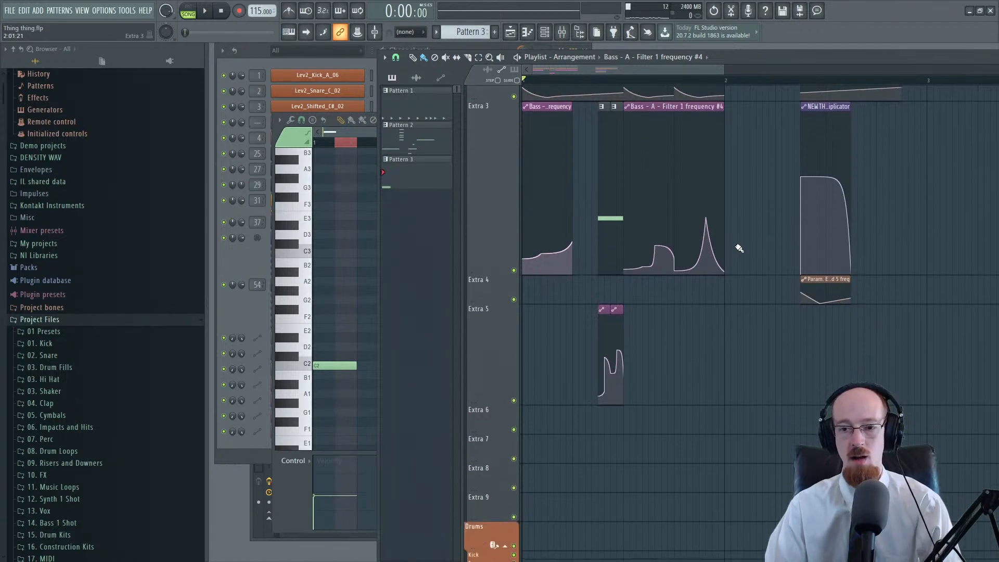
{"action": "scroll", "coordinate": [780, 185], "scroll_direction": "up", "scroll_amount": 3}
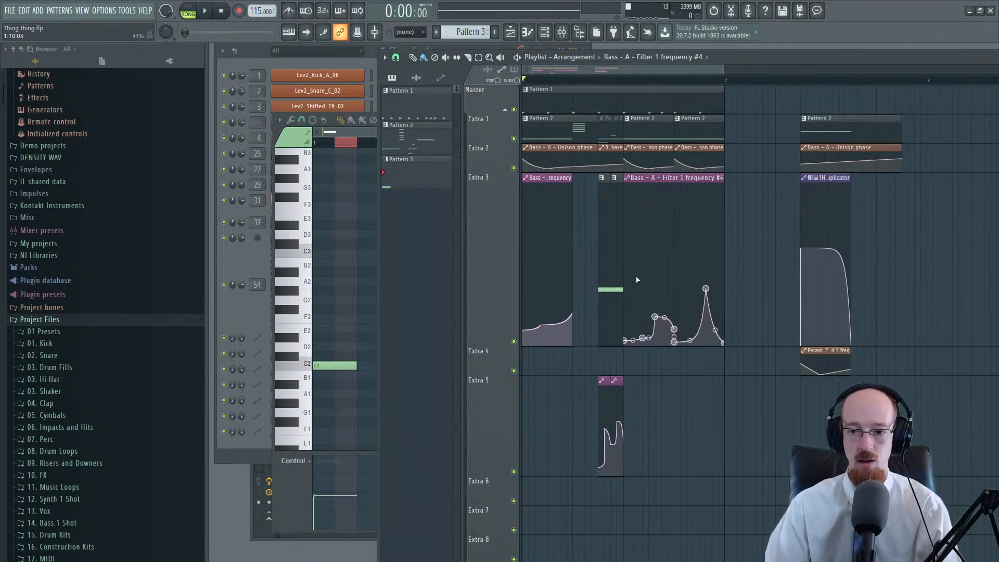
{"action": "right_click", "coordinate": [789, 206]}
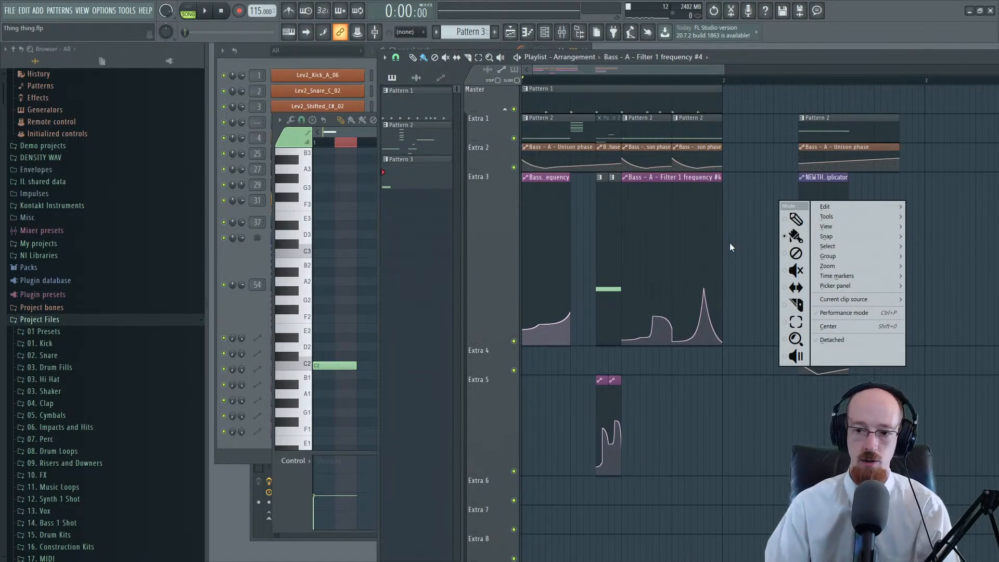
{"action": "right_click", "coordinate": [758, 182]}
{"action": "left_click", "coordinate": [748, 188]}
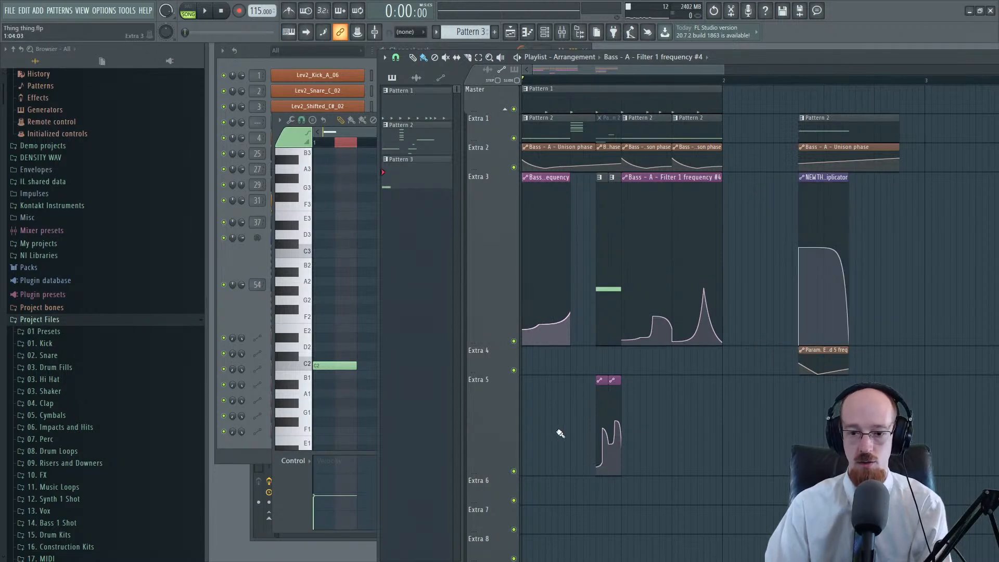
{"action": "mouse_move", "coordinate": [565, 374]}
{"action": "left_mouse_down"}
{"action": "mouse_move", "coordinate": [574, 238]}
{"action": "mouse_move", "coordinate": [579, 363]}
{"action": "left_mouse_up"}
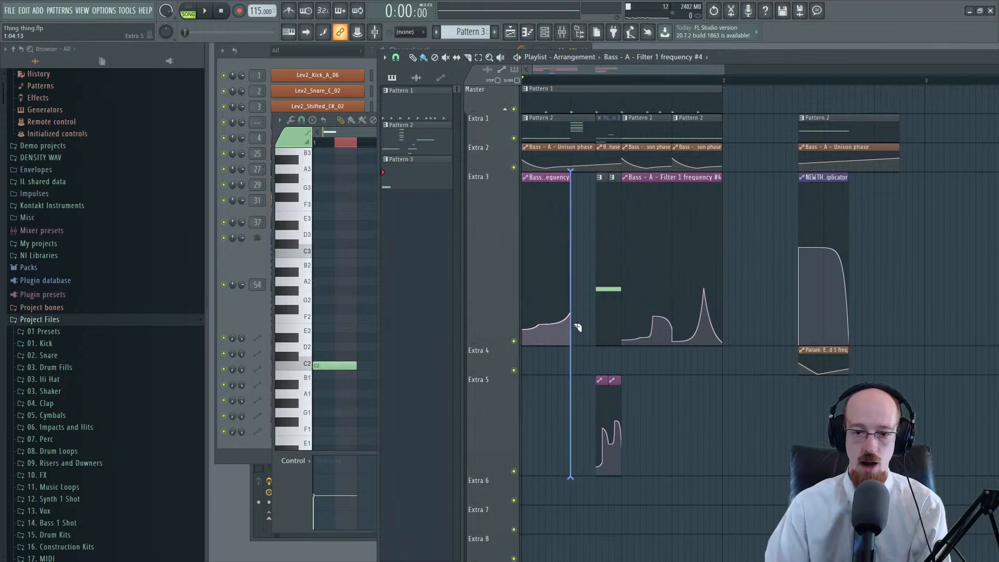
{"action": "left_click_drag", "start_coordinate": [578, 327], "coordinate": [573, 379]}
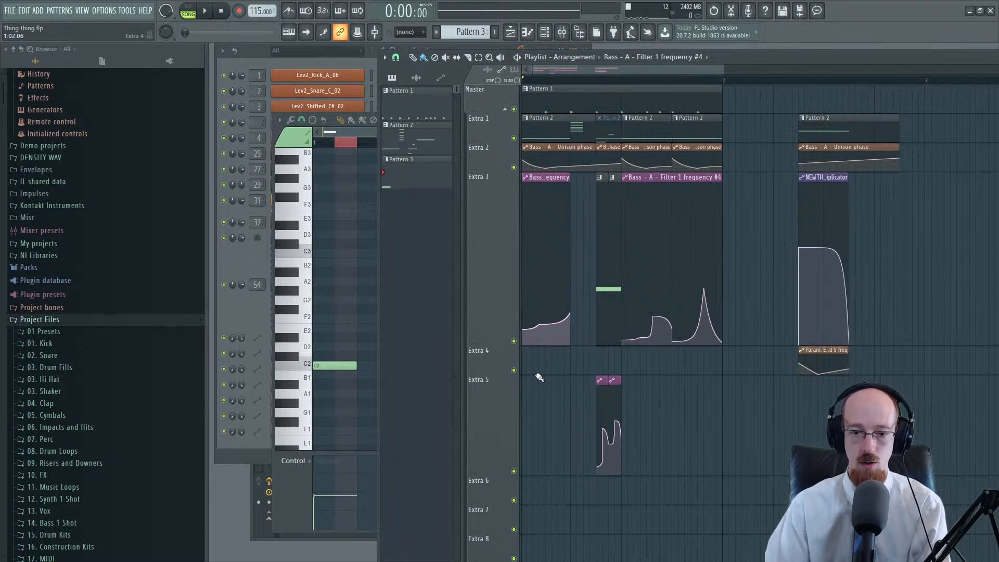
{"action": "left_click_drag", "start_coordinate": [544, 349], "coordinate": [540, 258]}
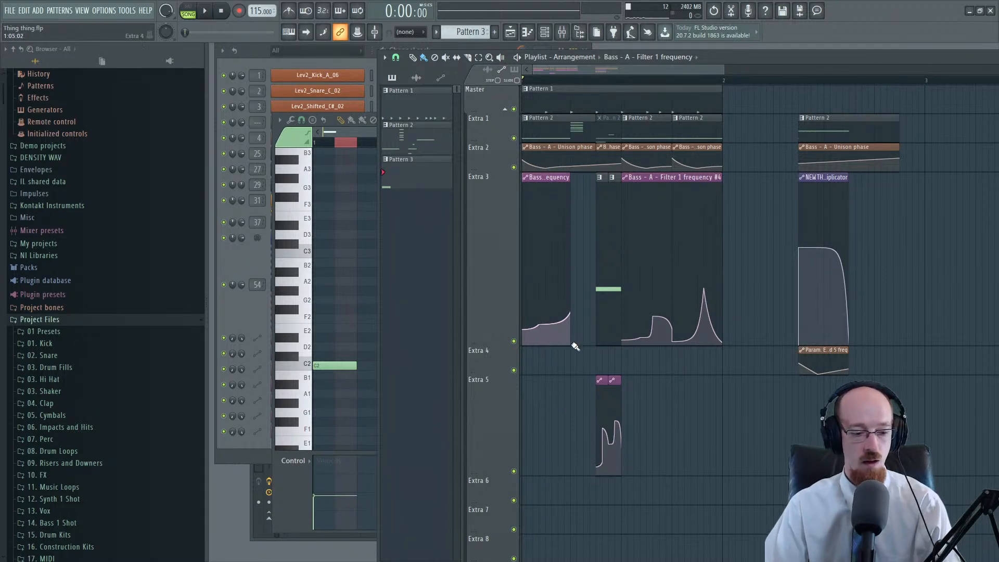
Step: Audition the bass loop from the start of bar 1
{"action": "mouse_move", "coordinate": [561, 297]}
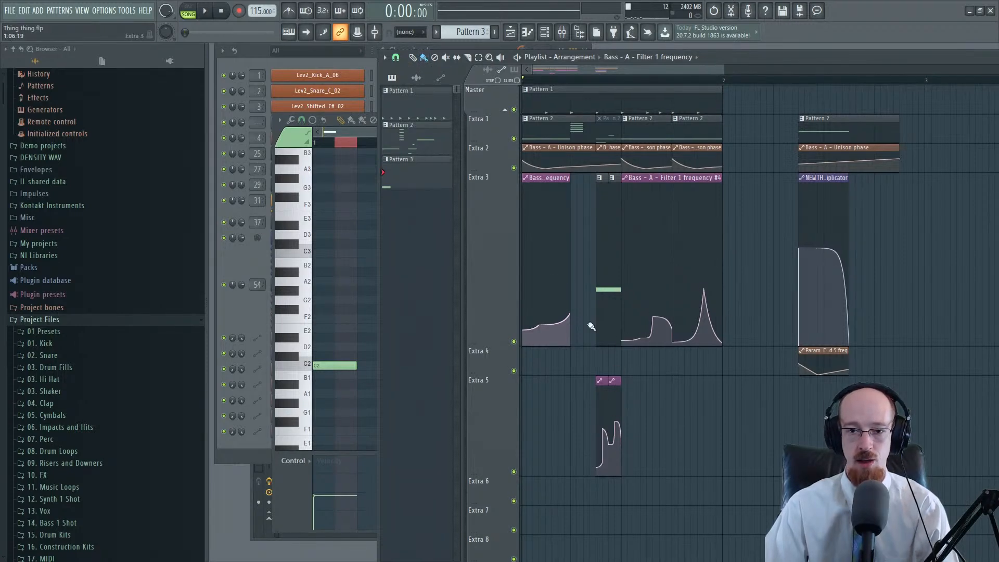
{"action": "left_click_drag", "start_coordinate": [568, 81], "coordinate": [469, 77]}
{"action": "key", "text": "space"}
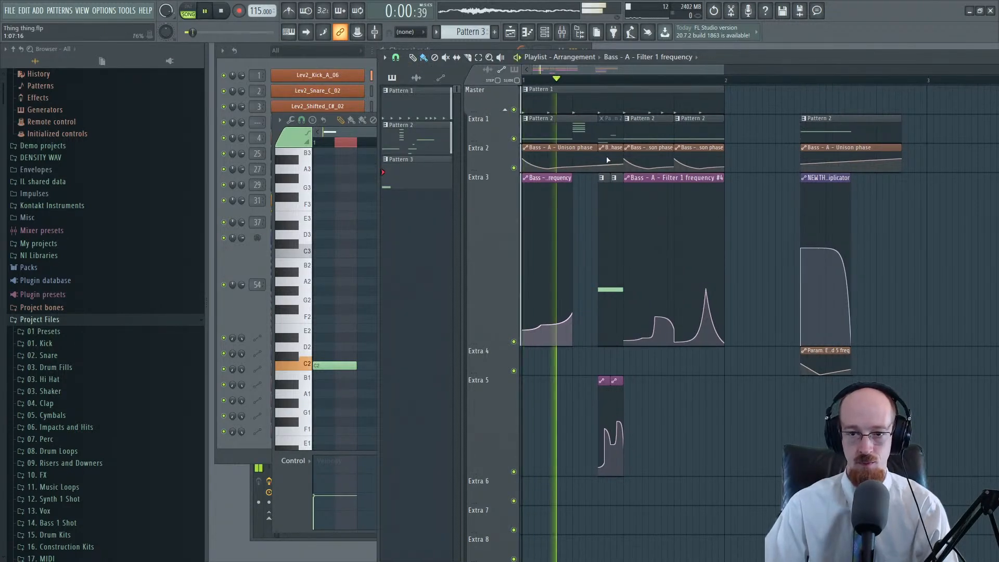
{"action": "key", "text": "space"}
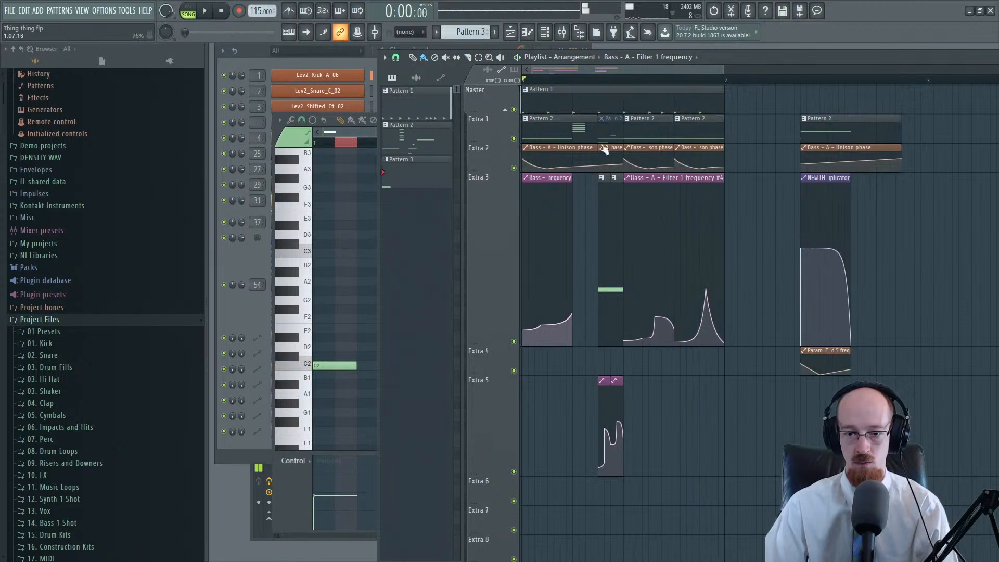
Step: Move the separate group of Pattern 2 and automation clips to bar 4, and duplicate all of bar 1's clips into bar 2
{"action": "left_click_drag", "start_coordinate": [542, 99], "coordinate": [779, 416]}
{"action": "scroll", "coordinate": [779, 196], "scroll_direction": "down", "scroll_amount": 3}
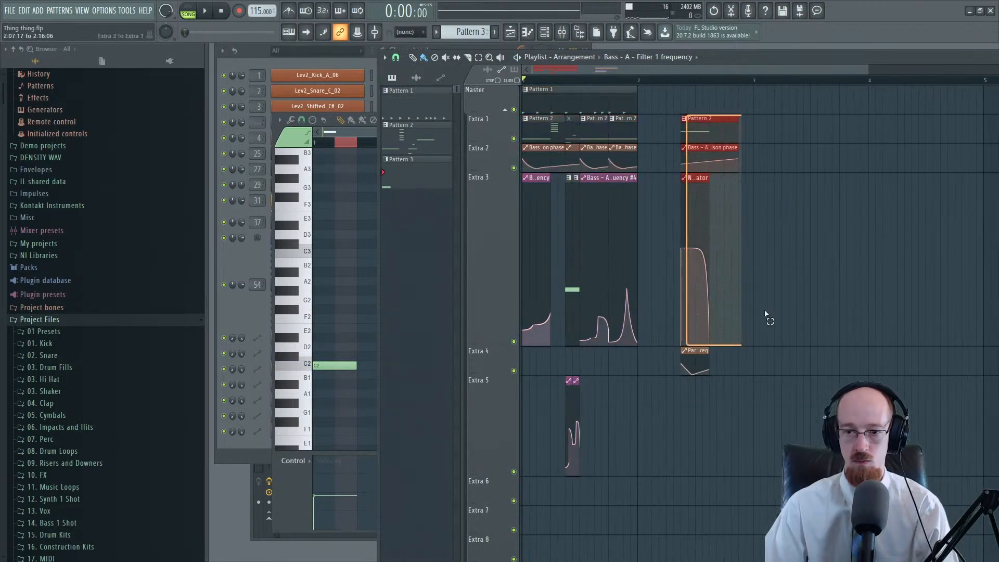
{"action": "left_click_drag", "start_coordinate": [700, 134], "coordinate": [887, 135]}
{"action": "left_click_drag", "start_coordinate": [720, 102], "coordinate": [458, 372]}
{"action": "left_click_drag", "start_coordinate": [586, 141], "coordinate": [658, 105]}
Step: Make the duplicated Pattern 1 clip in bar 2 unique and audition the extended loop
{"action": "left_click", "coordinate": [641, 95]}
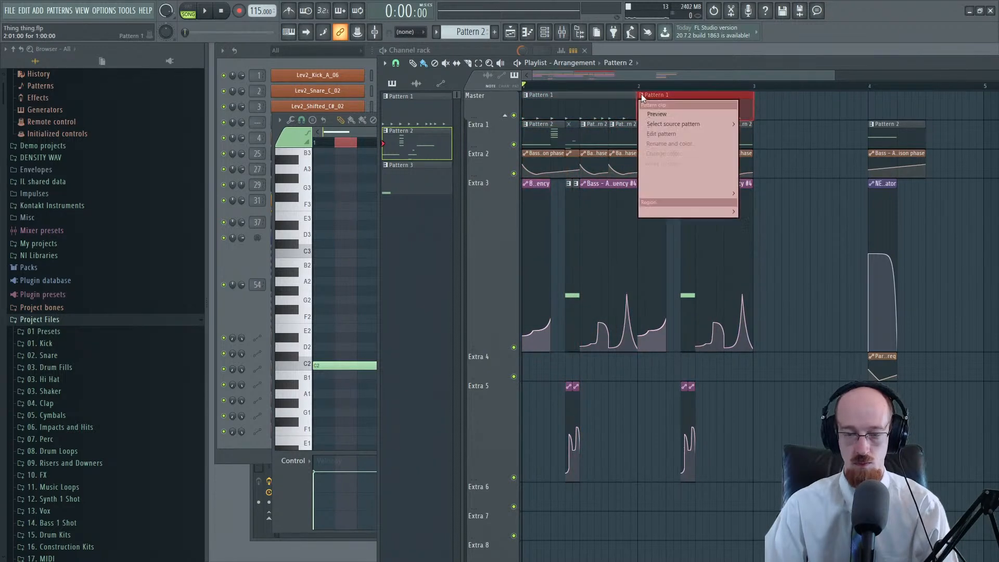
{"action": "left_click", "coordinate": [656, 103]}
{"action": "key", "text": "space"}
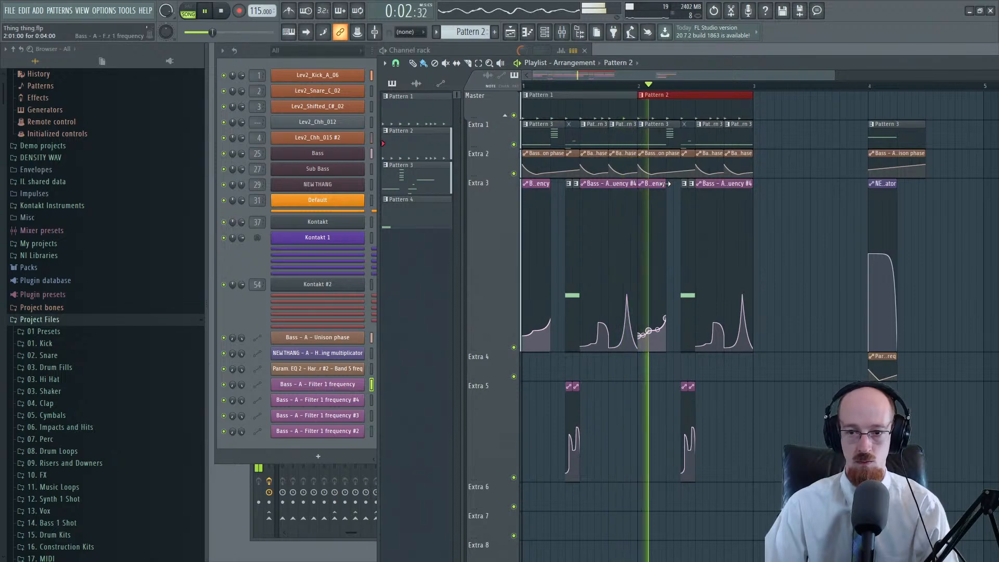
{"action": "key", "text": "space"}
Step: Make the Filter 1 frequency clip at 2:01:00 unique and reshape its curve into a steep early rise with a rounded fall
{"action": "left_click", "coordinate": [659, 156]}
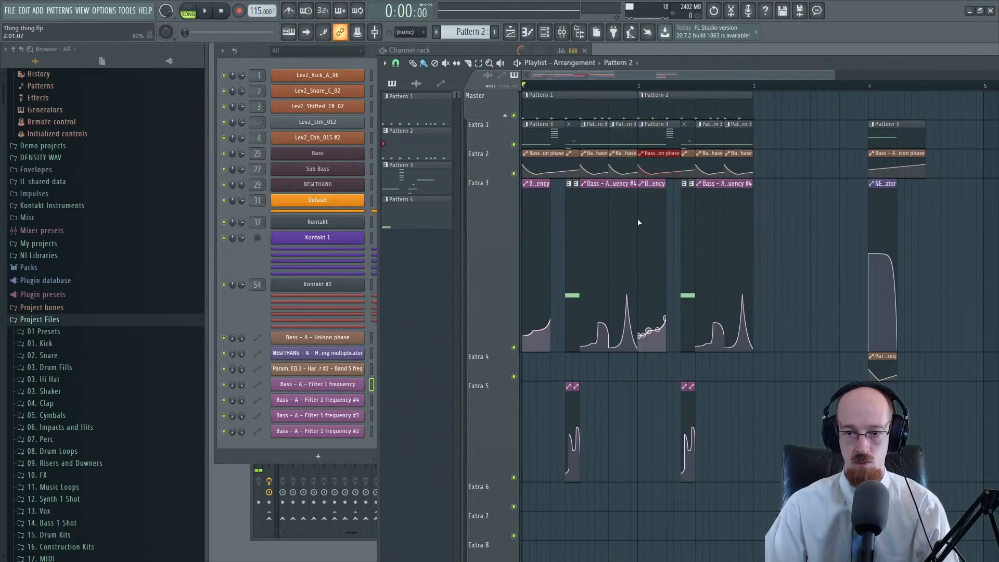
{"action": "left_click", "coordinate": [641, 183]}
{"action": "left_click", "coordinate": [650, 272]}
{"action": "scroll", "coordinate": [654, 319], "scroll_direction": "up", "scroll_amount": 3}
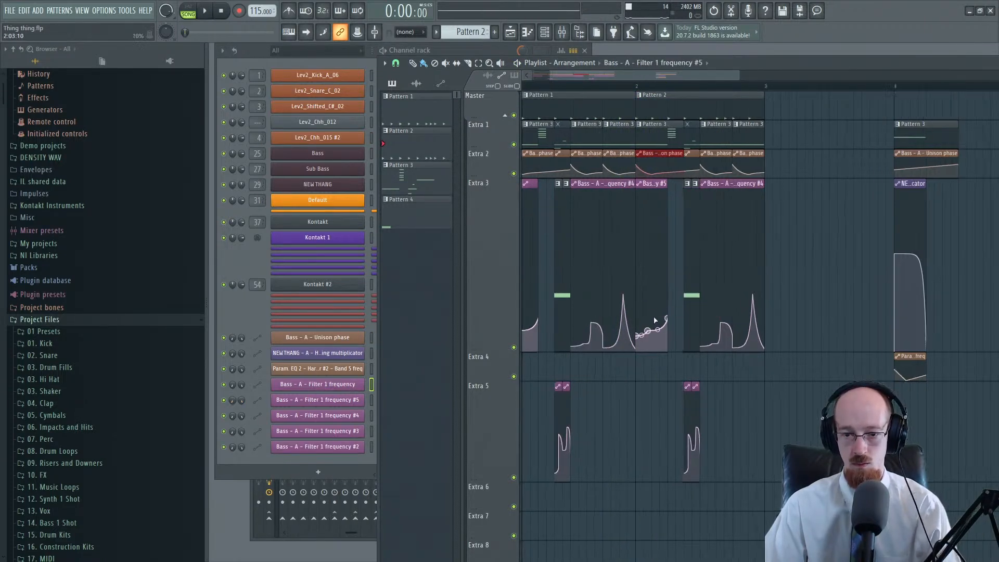
{"action": "left_click_drag", "start_coordinate": [642, 331], "coordinate": [694, 303]}
Step: Place the Filter 1 frequency #5 clip back at the start of bar 2 and audition its curve
{"action": "right_click", "coordinate": [640, 184]}
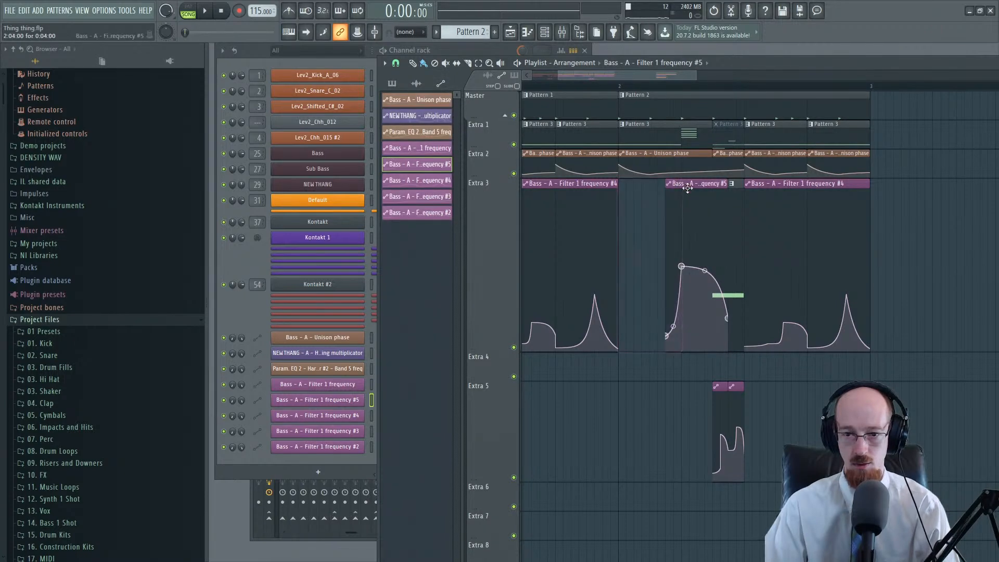
{"action": "left_click_drag", "start_coordinate": [687, 184], "coordinate": [638, 191]}
{"action": "key", "text": "space"}
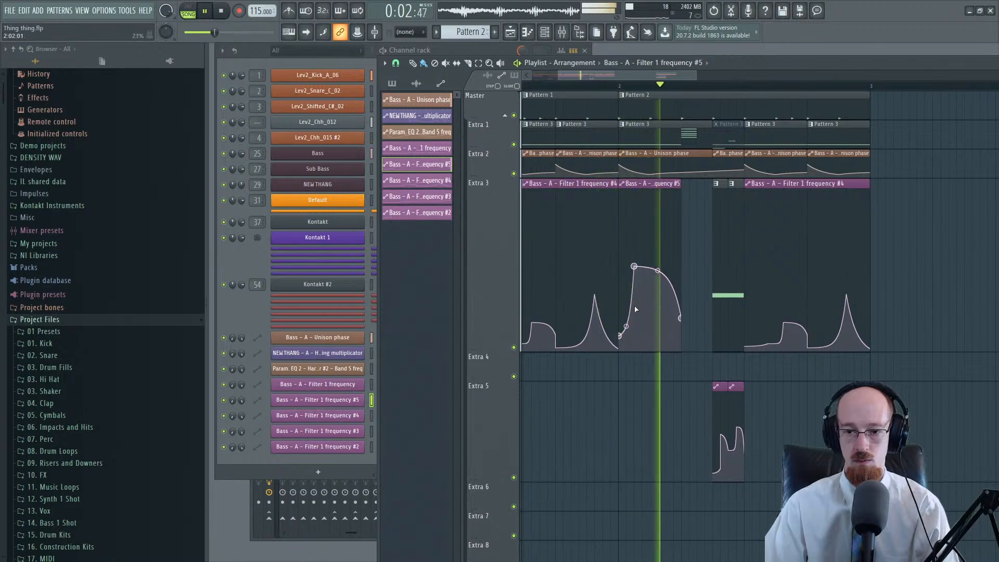
{"action": "key", "text": "space"}
Step: Reshape the Filter 1 frequency #5 curve into two sharp peaks with curved falls, the first at the clip's start, and audition it
{"action": "left_click_drag", "start_coordinate": [634, 267], "coordinate": [618, 266]}
{"action": "right_click", "coordinate": [644, 348]}
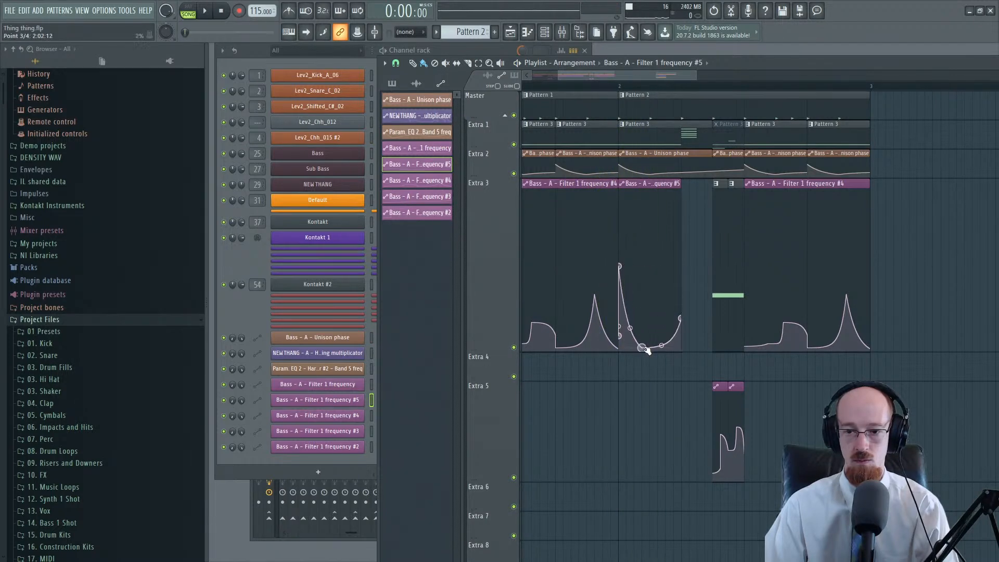
{"action": "right_click", "coordinate": [650, 280]}
{"action": "key", "text": "space"}
{"action": "left_click_drag", "start_coordinate": [659, 348], "coordinate": [666, 342]}
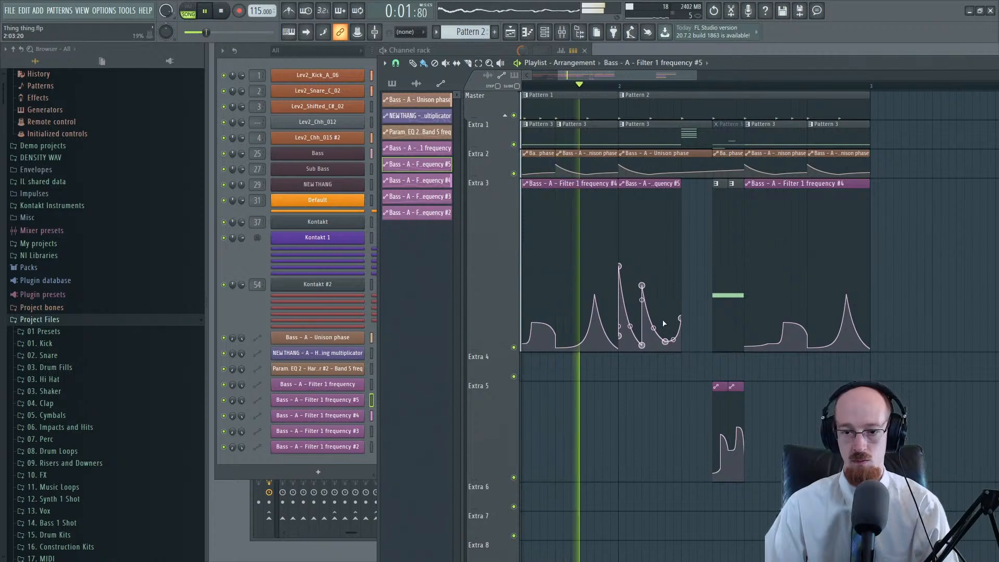
{"action": "key", "text": "space"}
Step: Lower the first peak of the Filter 1 frequency #5 curve and audition the loop from bar 2
{"action": "left_click_drag", "start_coordinate": [620, 267], "coordinate": [620, 284]}
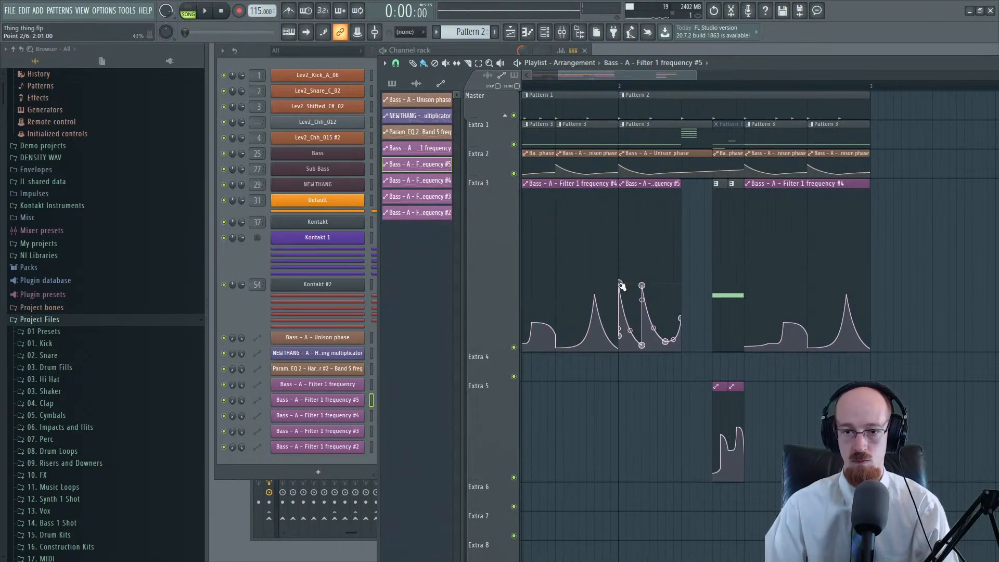
{"action": "left_click", "coordinate": [621, 87]}
{"action": "key", "text": "space"}
{"action": "key", "text": "space"}
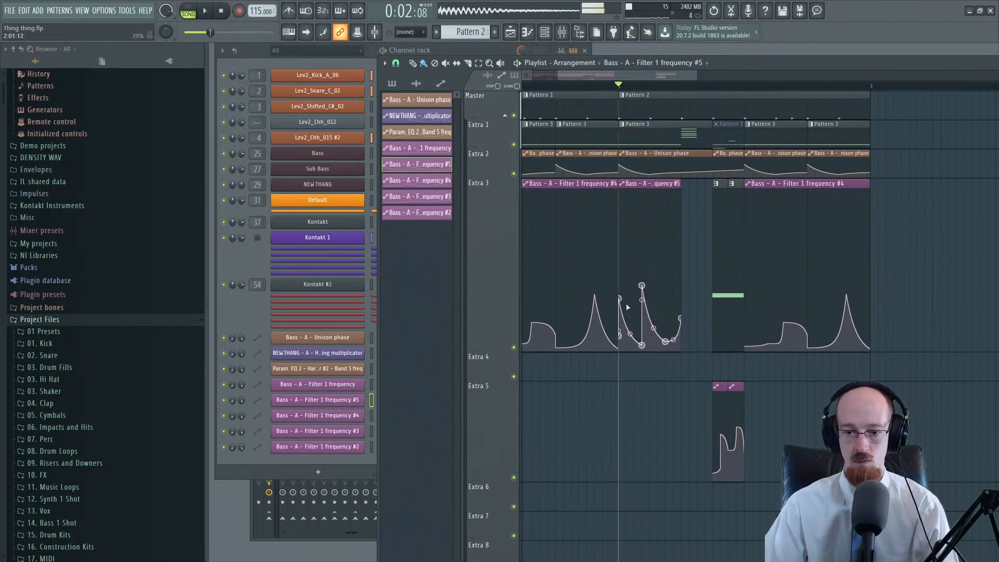
Step: Adjust the curve tension after the first peak of the Filter 1 frequency #5 clip and audition it from bar 2
{"action": "key", "text": "space"}
{"action": "key", "text": "space"}
{"action": "mouse_move", "coordinate": [630, 333]}
{"action": "left_mouse_down"}
{"action": "mouse_move", "coordinate": [630, 309]}
{"action": "mouse_move", "coordinate": [630, 340]}
{"action": "left_mouse_up"}
{"action": "key", "text": "space"}
{"action": "key", "text": "space"}
{"action": "key", "text": "space"}
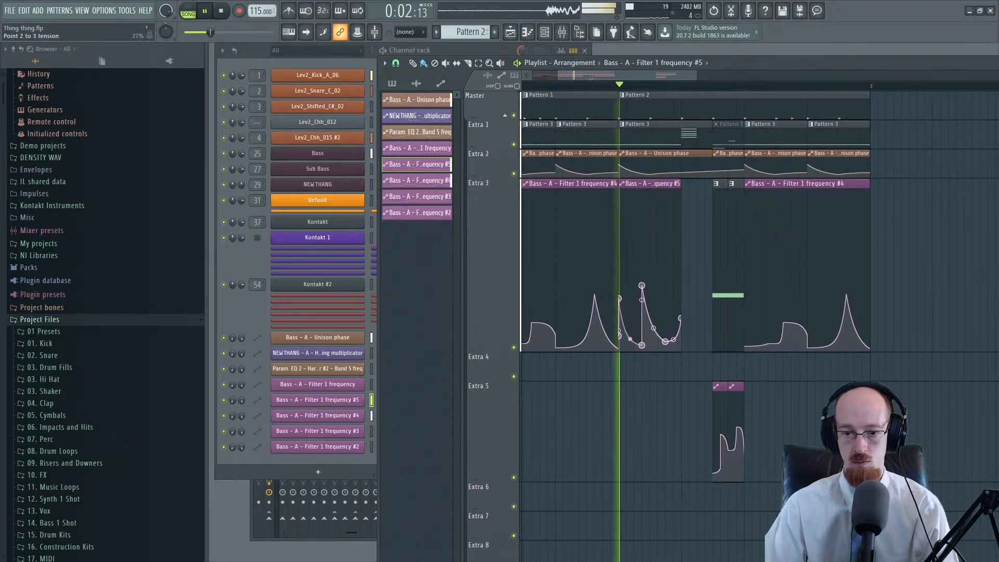
{"action": "key", "text": "space"}
{"action": "key", "text": "space"}
{"action": "key", "text": "space"}
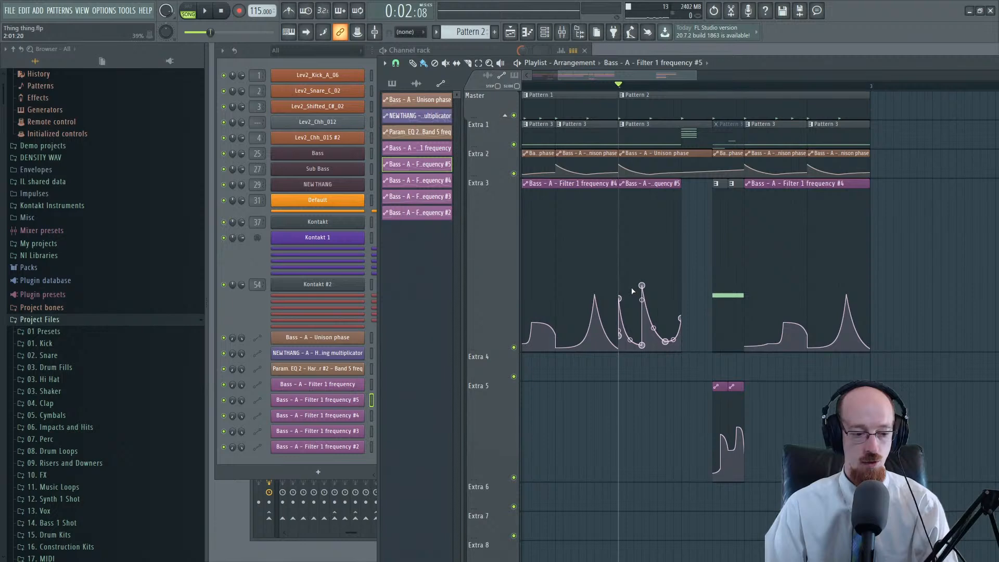
Step: Play the loop from the start of bar 2 to review the reworked filter automation
{"action": "scroll", "coordinate": [632, 286], "scroll_direction": "down", "scroll_amount": 3}
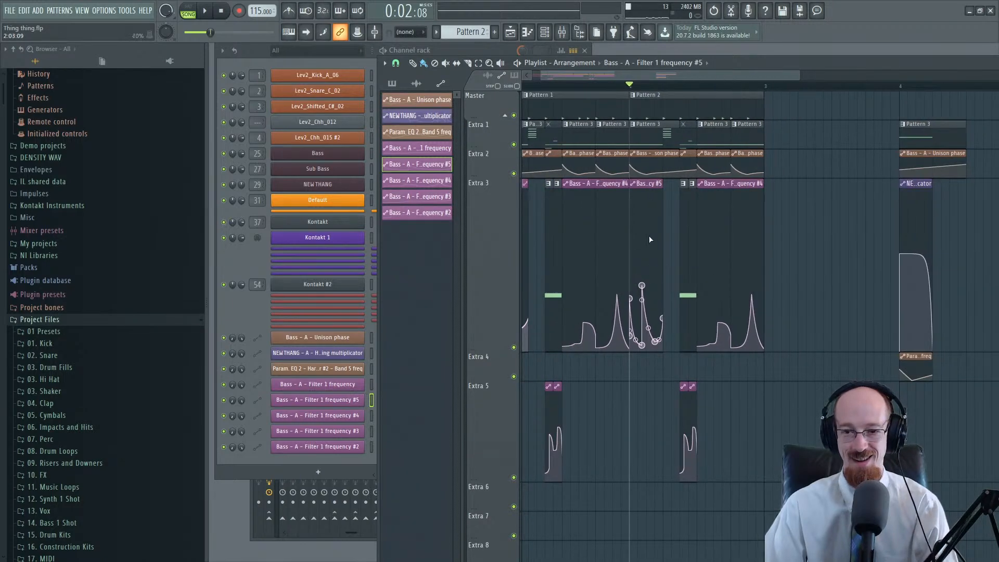
{"action": "scroll", "coordinate": [648, 236], "scroll_direction": "up", "scroll_amount": 5}
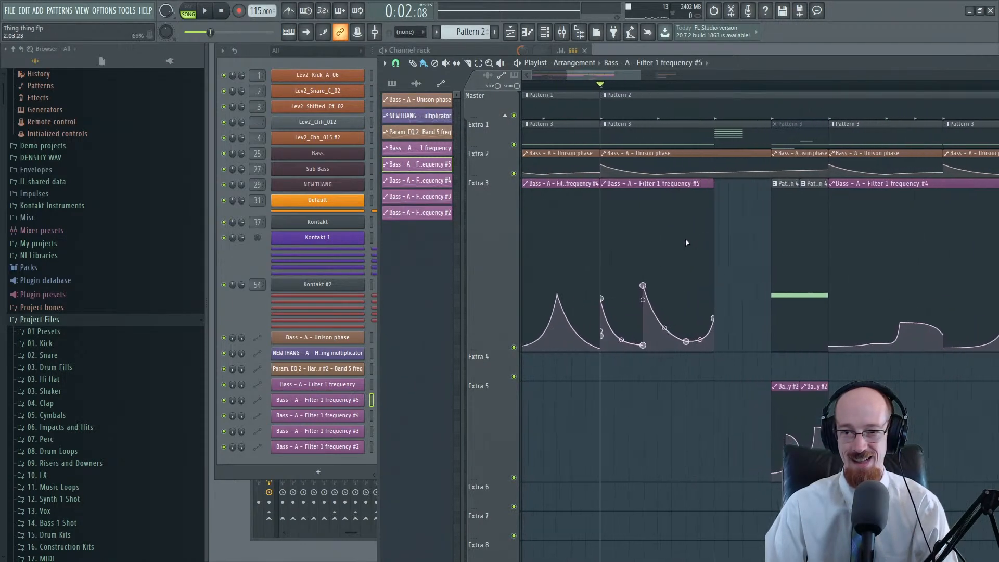
{"action": "scroll", "coordinate": [682, 218], "scroll_direction": "down", "scroll_amount": 4}
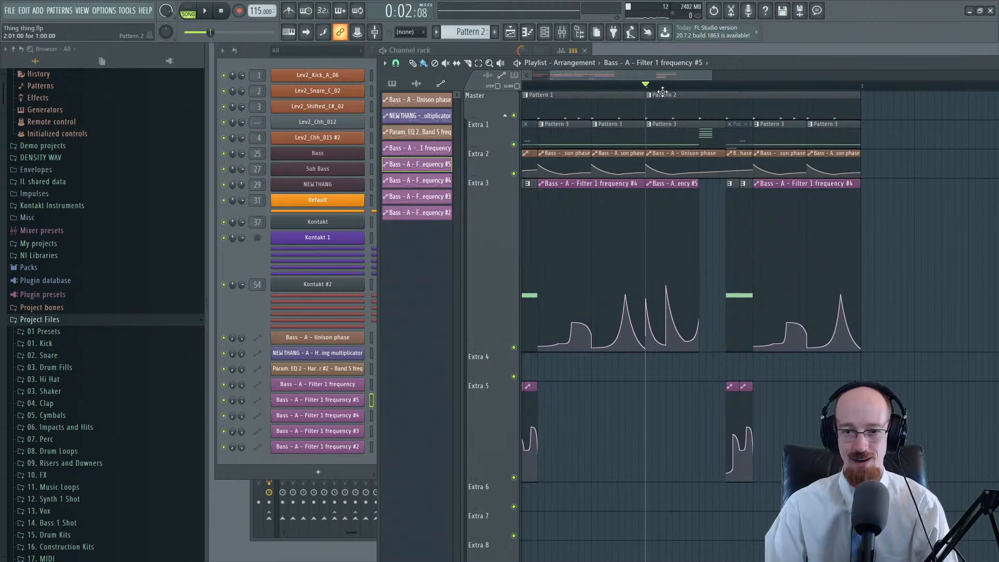
{"action": "left_click_drag", "start_coordinate": [662, 91], "coordinate": [646, 90]}
{"action": "key", "text": "space"}
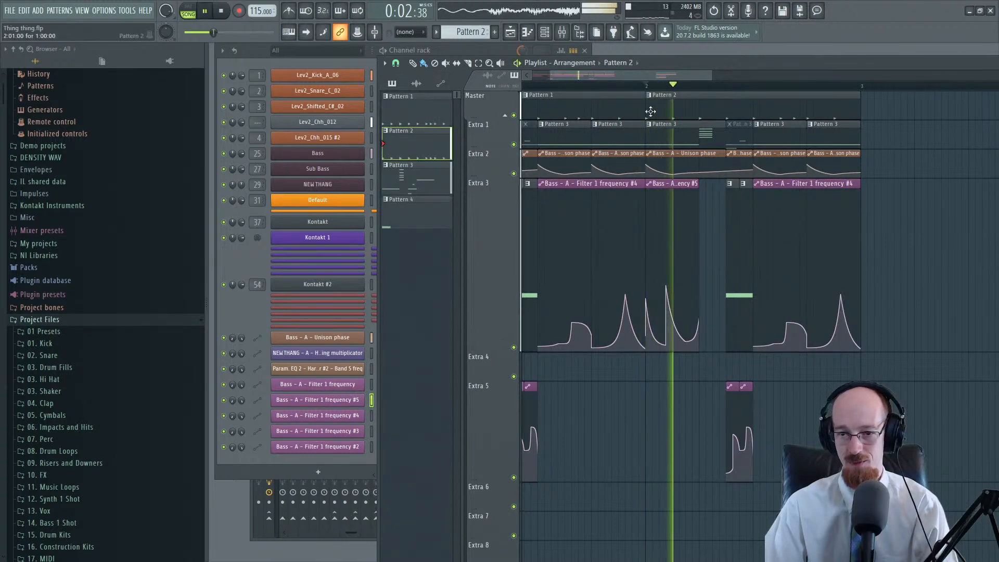
{"action": "scroll", "coordinate": [696, 197], "scroll_direction": "up", "scroll_amount": 3}
{"action": "key", "text": "space"}
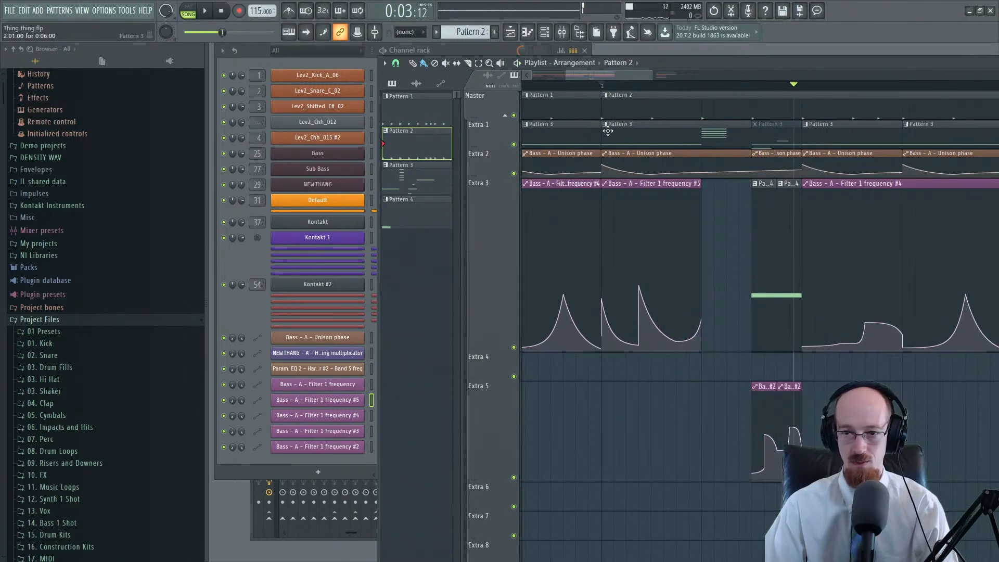
{"action": "key", "text": "space"}
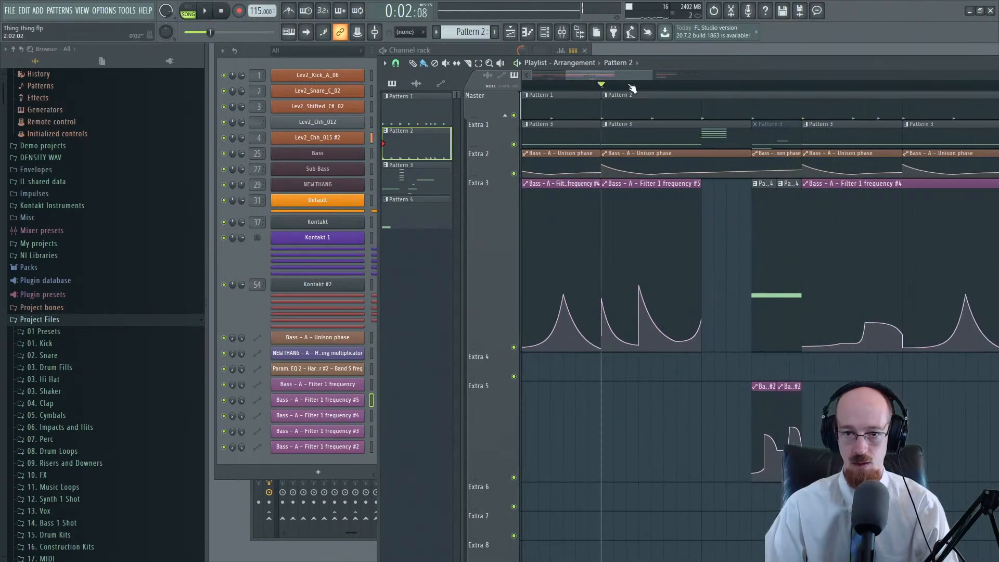
Step: Make the Pattern 3 clip at the start of bar 2 unique and open its Kontakt 1 notes for editing
{"action": "left_click", "coordinate": [605, 124]}
{"action": "key", "text": "u"}
{"action": "double_click", "coordinate": [659, 137]}
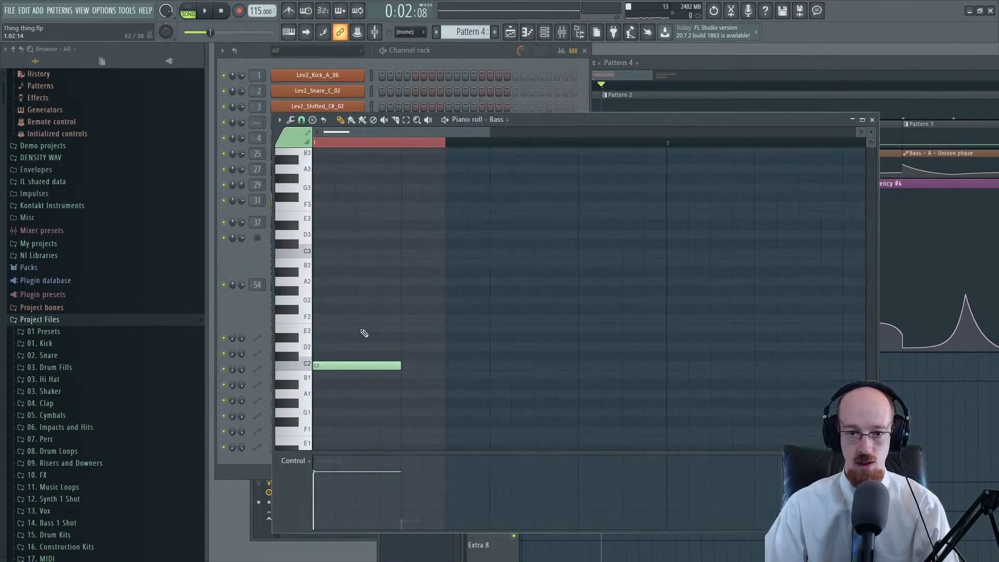
{"action": "scroll", "coordinate": [404, 292], "scroll_direction": "up", "scroll_amount": 5}
{"action": "double_click", "coordinate": [418, 288]}
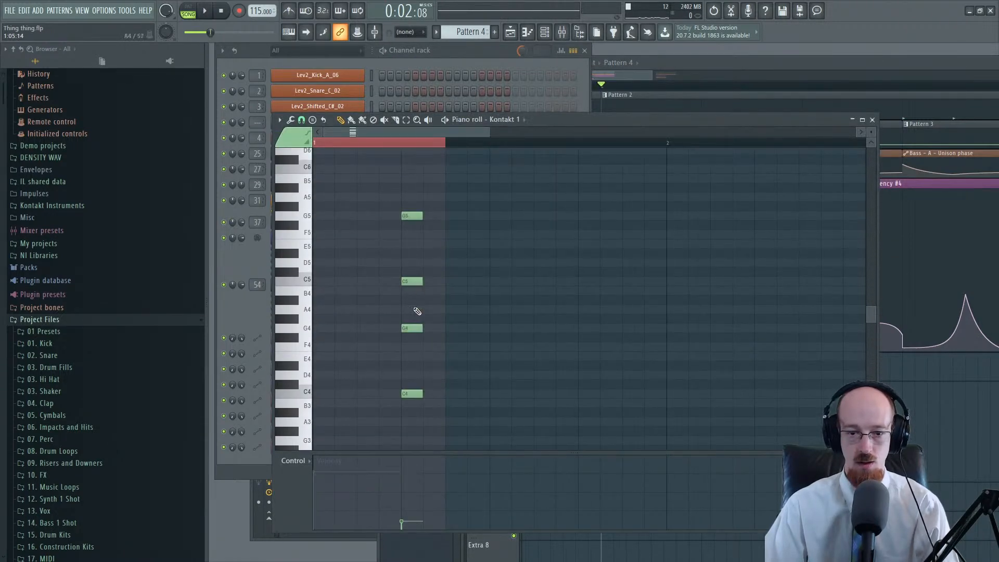
Step: Revoice the Kontakt 1 chord in Pattern 4 by moving C4 to B3, C5 to B4 and the top note to E6
{"action": "scroll", "coordinate": [401, 366], "scroll_direction": "down", "scroll_amount": 2}
{"action": "left_click_drag", "start_coordinate": [410, 340], "coordinate": [410, 351]}
{"action": "scroll", "coordinate": [414, 313], "scroll_direction": "up", "scroll_amount": 2}
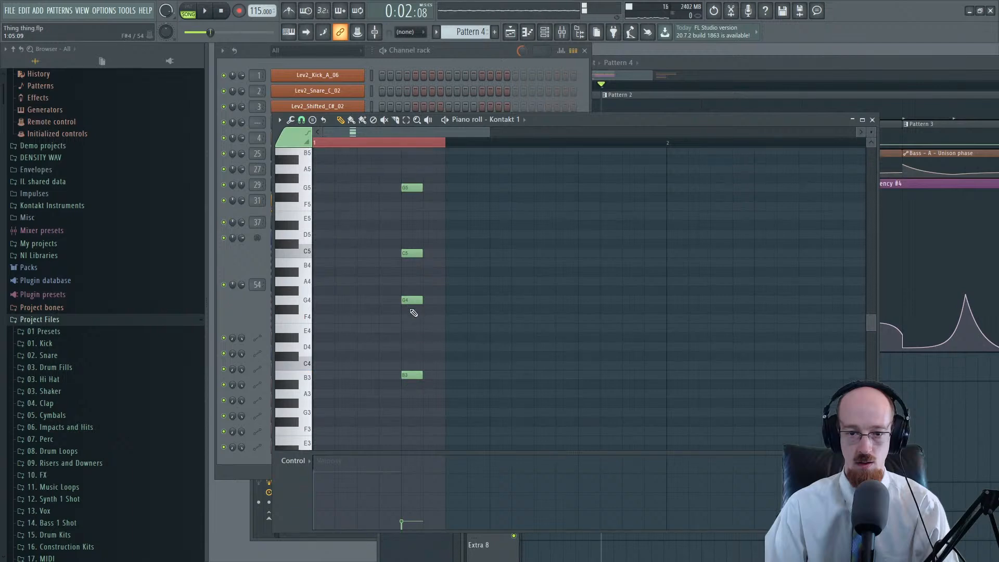
{"action": "left_click_drag", "start_coordinate": [411, 253], "coordinate": [411, 263]}
{"action": "scroll", "coordinate": [414, 244], "scroll_direction": "up", "scroll_amount": 4}
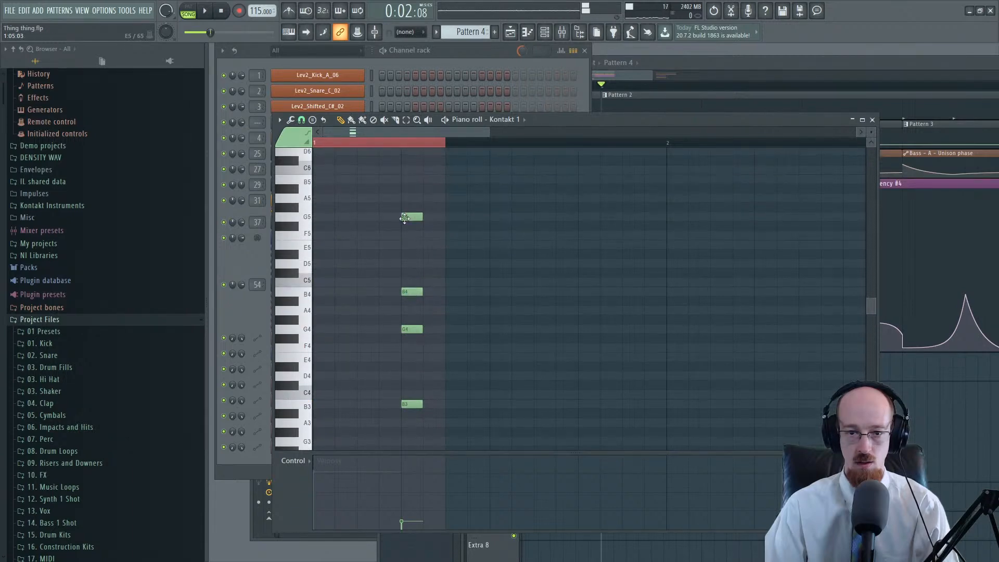
{"action": "left_click_drag", "start_coordinate": [411, 169], "coordinate": [411, 160]}
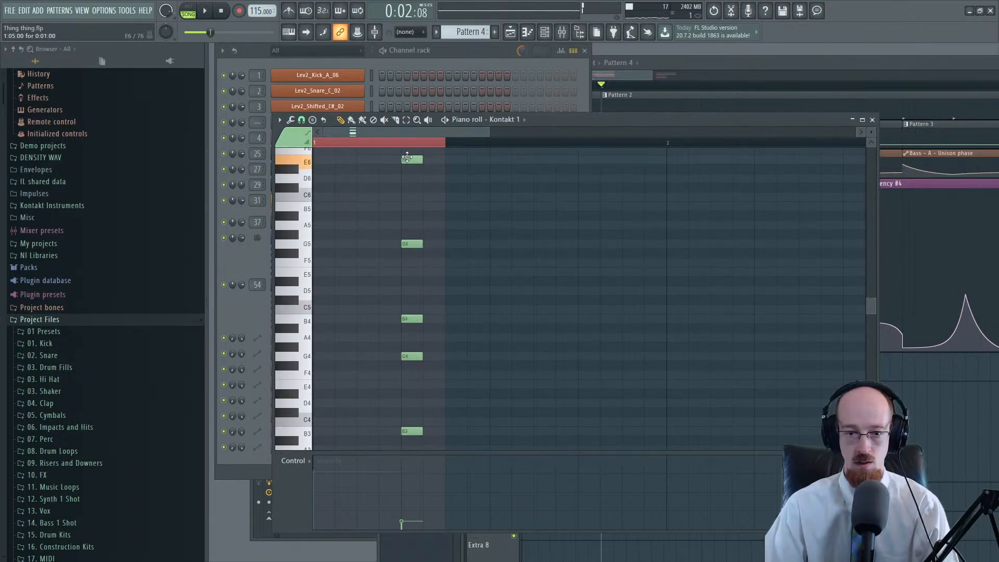
{"action": "scroll", "coordinate": [414, 244], "scroll_direction": "up", "scroll_amount": 6}
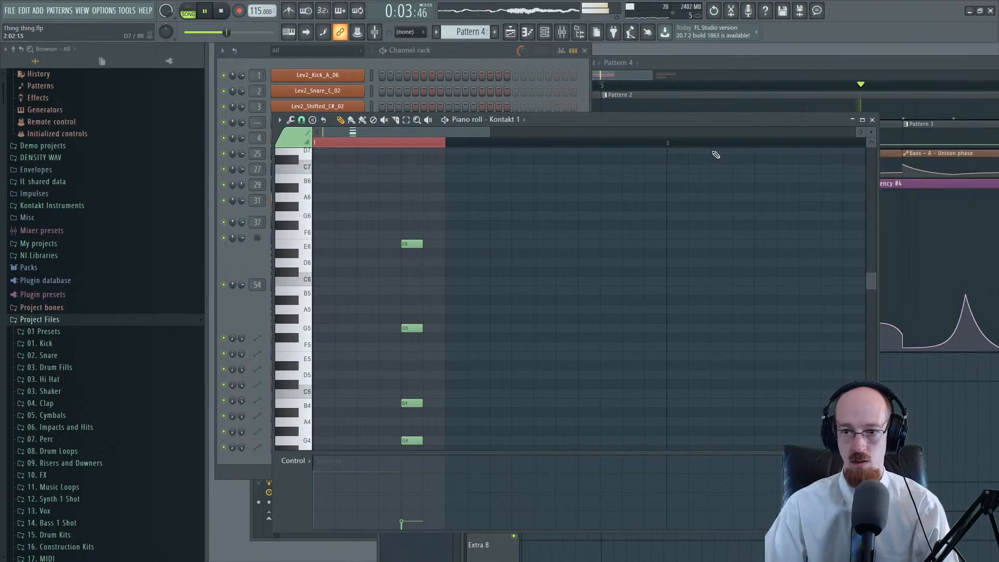
{"action": "left_click", "coordinate": [815, 63]}
Step: Merge the two short Pattern 5 clips at 2:07:00 on the Extra 3 track into one pattern clip
{"action": "scroll", "coordinate": [781, 182], "scroll_direction": "down", "scroll_amount": 3}
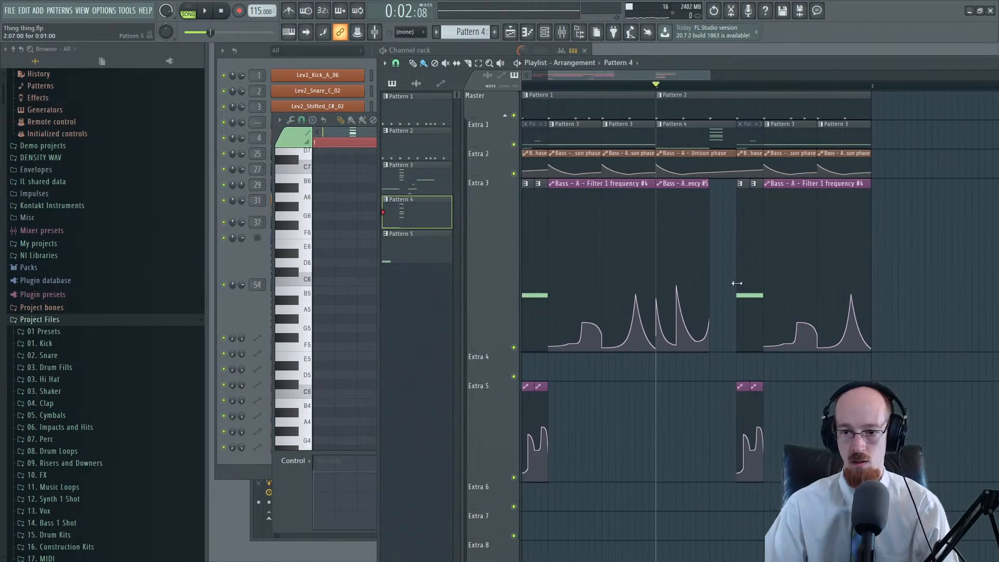
{"action": "scroll", "coordinate": [754, 215], "scroll_direction": "up", "scroll_amount": 2}
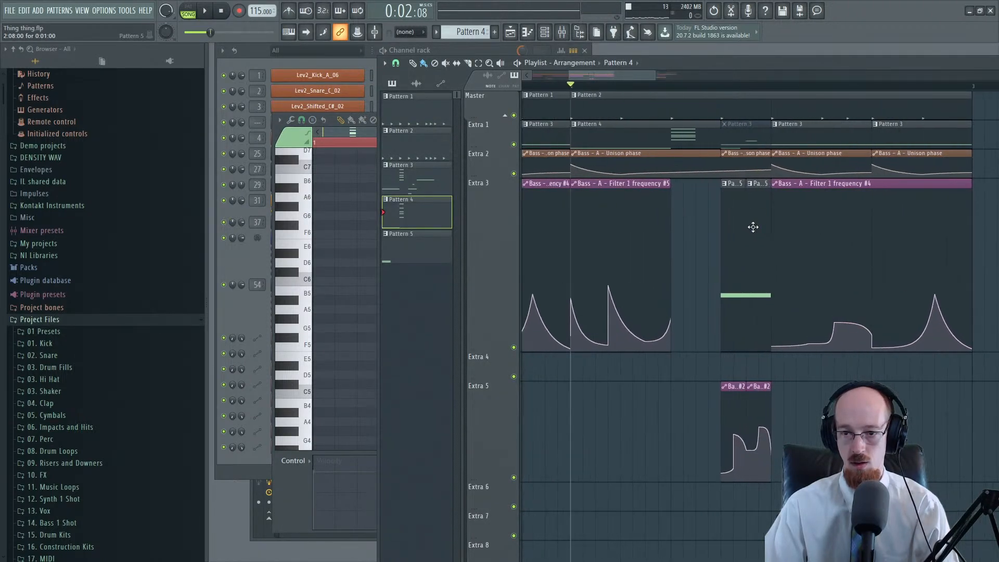
{"action": "left_click_drag", "start_coordinate": [736, 224], "coordinate": [756, 229]}
{"action": "key", "text": "ctrl+g"}
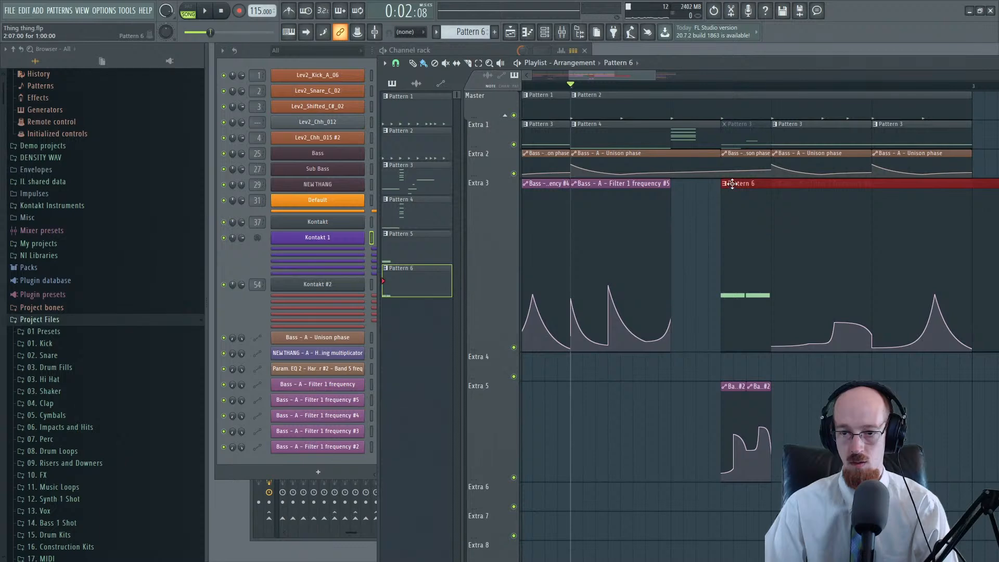
{"action": "left_click", "coordinate": [727, 188]}
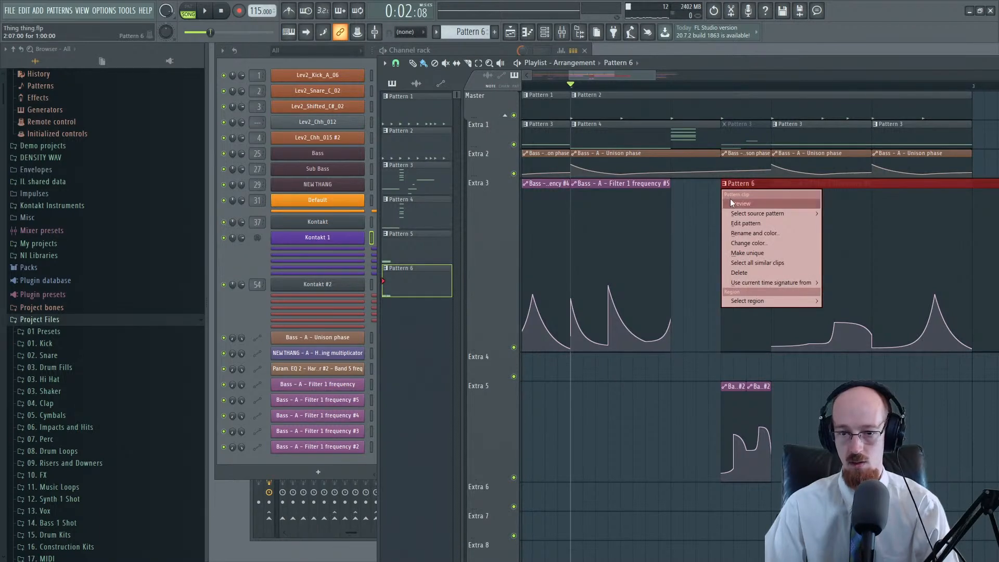
{"action": "left_click", "coordinate": [745, 245]}
{"action": "left_click", "coordinate": [609, 327]}
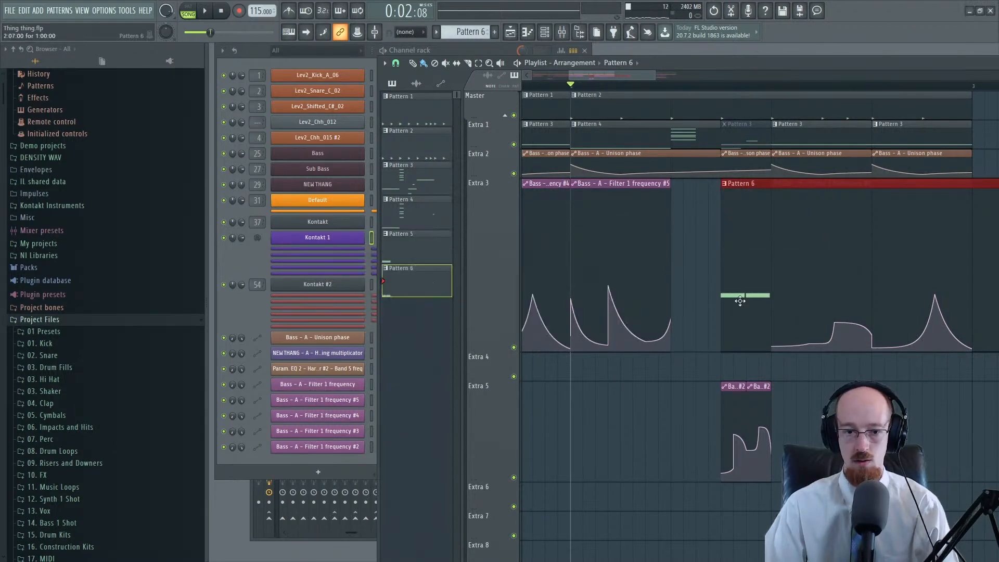
Step: Replace the two C2 bass notes in Pattern 6 with a single longer B1 note and audition it in the arrangement
{"action": "double_click", "coordinate": [739, 297]}
{"action": "scroll", "coordinate": [394, 282], "scroll_direction": "down", "scroll_amount": 6}
{"action": "scroll", "coordinate": [382, 291], "scroll_direction": "up", "scroll_amount": 3, "text": "ctrl"}
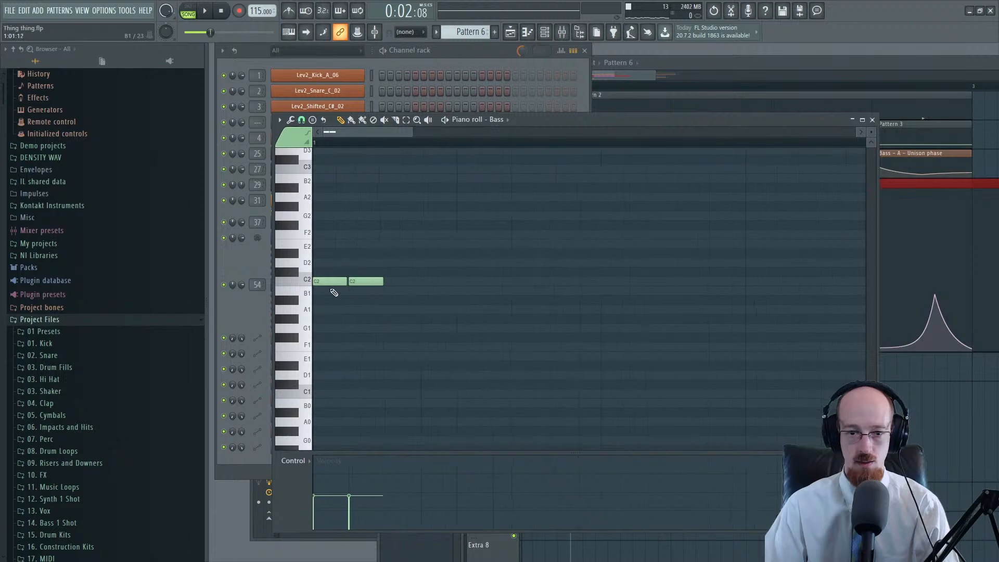
{"action": "right_click", "coordinate": [363, 289]}
{"action": "left_click_drag", "start_coordinate": [333, 290], "coordinate": [393, 300]}
{"action": "key", "text": "space"}
{"action": "left_click", "coordinate": [820, 61]}
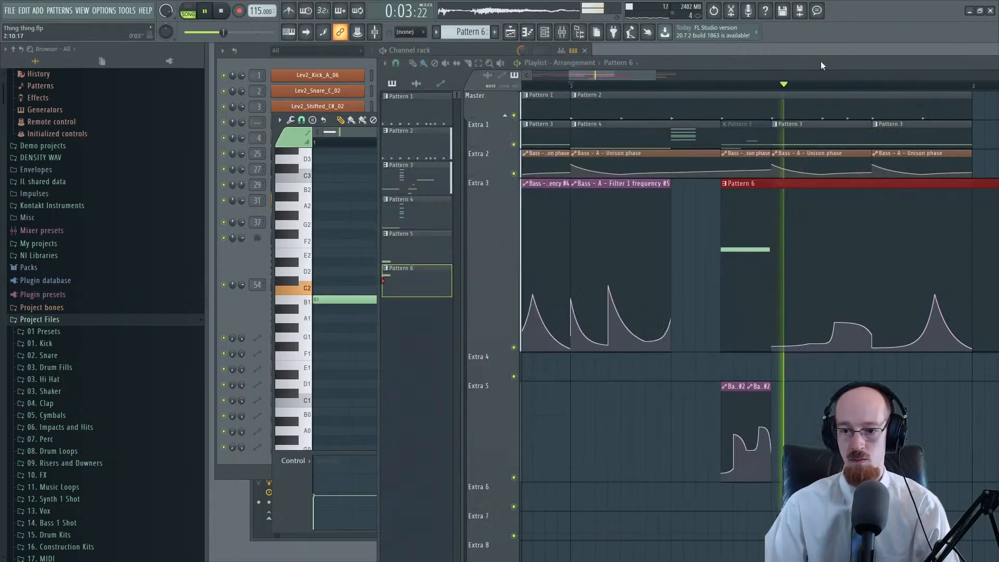
{"action": "key", "text": "space"}
{"action": "key", "text": "space"}
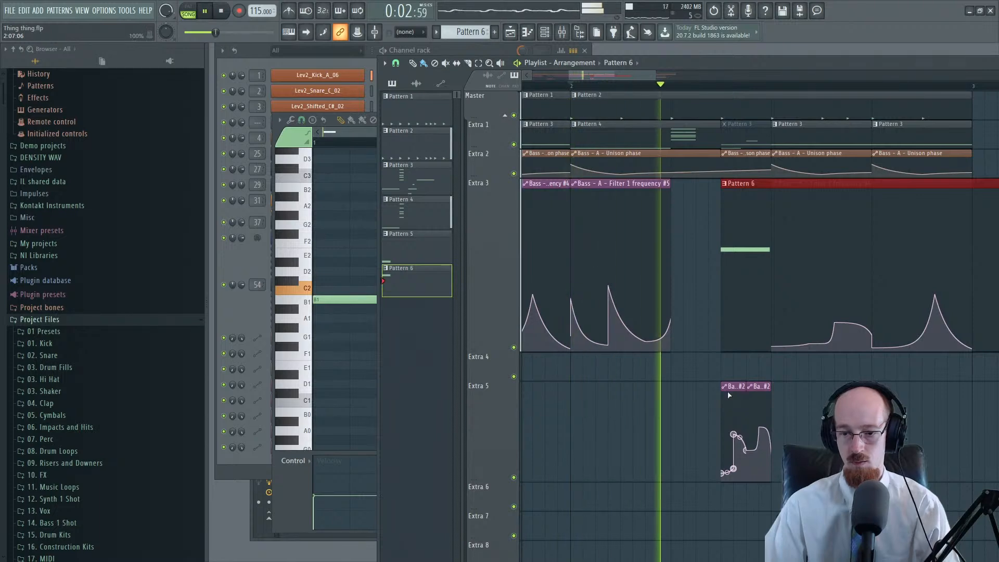
{"action": "key", "text": "space"}
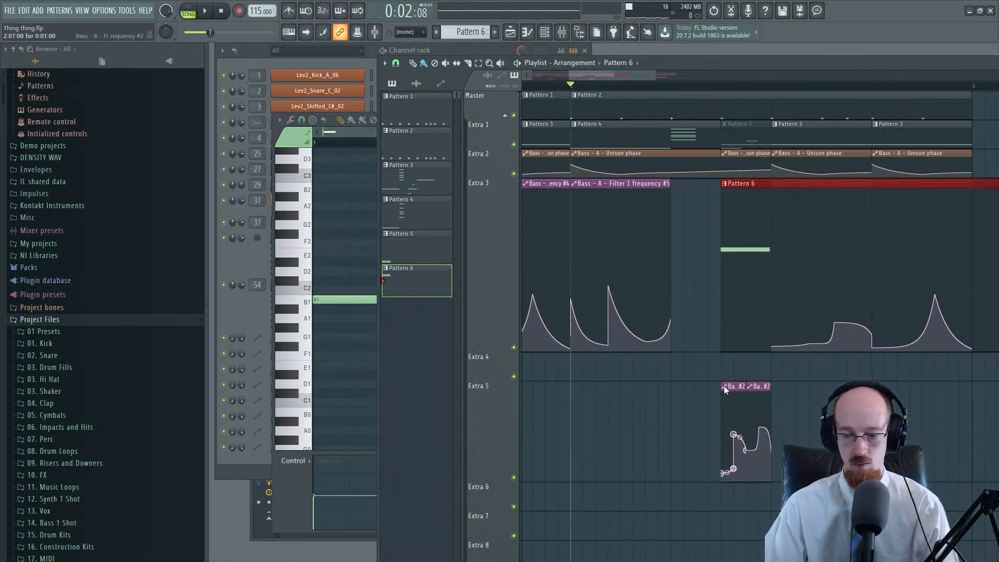
Step: Make the first Filter 1 frequency #2 clip at 2:07:00 unique, delete the second one and extend the first to 2:09:00
{"action": "left_click", "coordinate": [724, 387]}
{"action": "left_click", "coordinate": [744, 474]}
{"action": "right_click", "coordinate": [754, 389]}
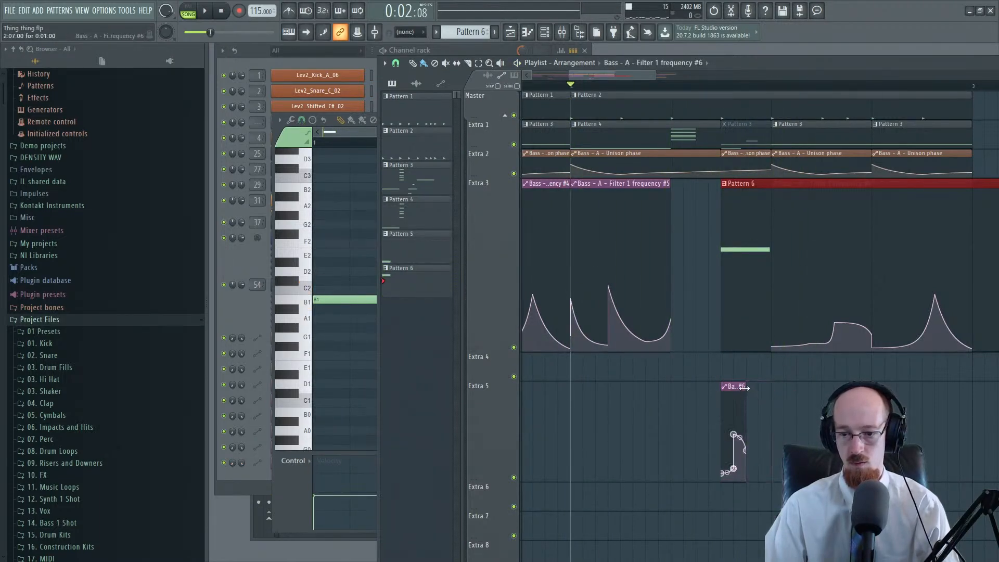
{"action": "left_click_drag", "start_coordinate": [745, 387], "coordinate": [765, 397]}
Step: Reshape the Filter 1 frequency #6 curve into a low start and a tall narrow peak mid-clip, and audition it
{"action": "left_click_drag", "start_coordinate": [734, 436], "coordinate": [760, 472]}
{"action": "key", "text": "space"}
{"action": "key", "text": "space"}
{"action": "key", "text": "space"}
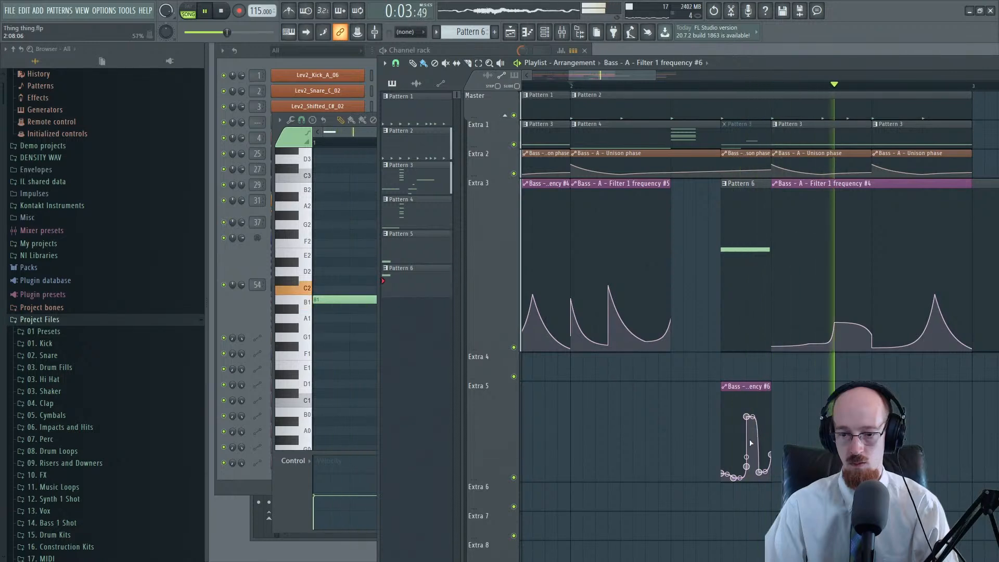
{"action": "key", "text": "space"}
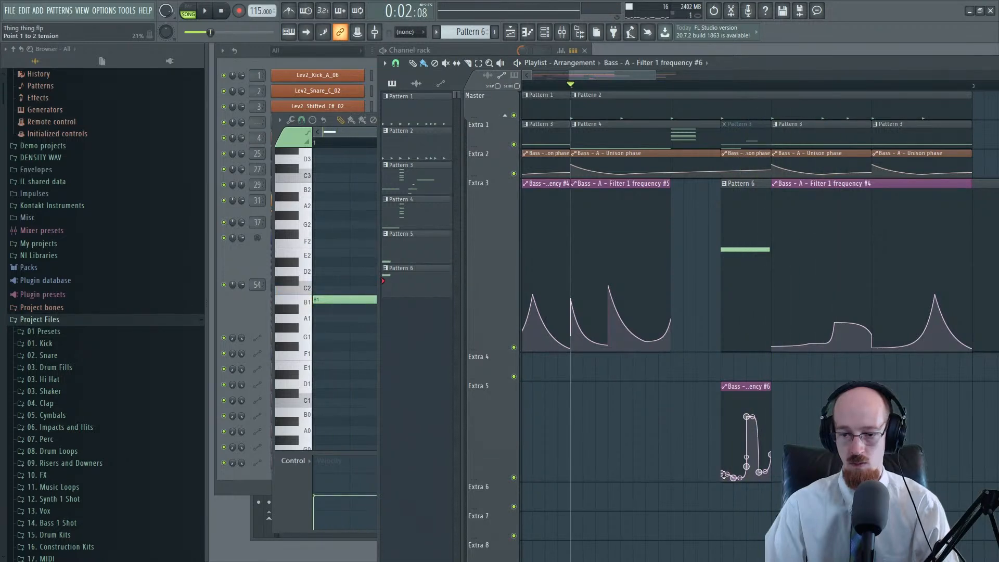
Step: Raise the first two points of the Filter 1 frequency #6 curve so it starts high, and audition the change
{"action": "key", "text": "space"}
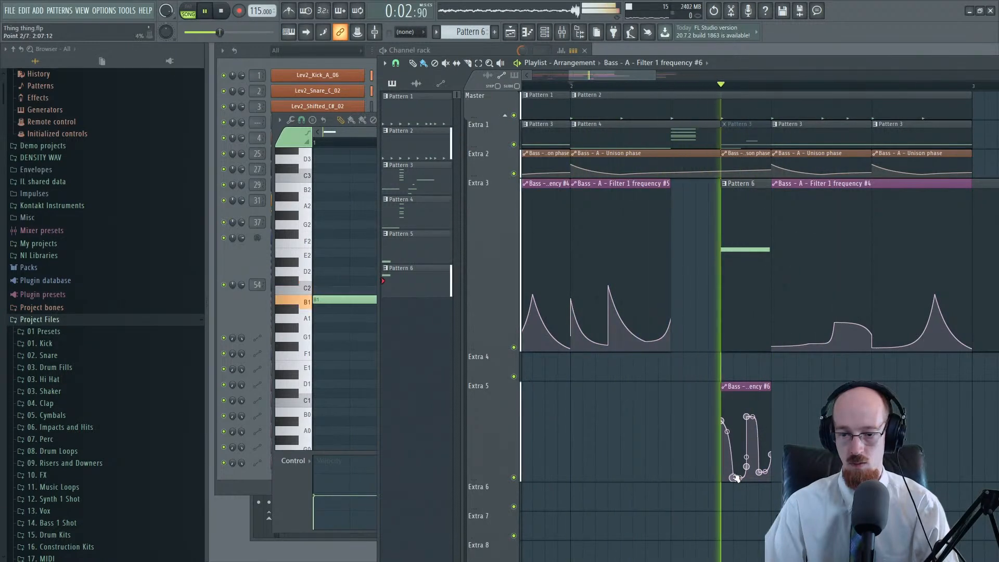
{"action": "left_click_drag", "start_coordinate": [734, 478], "coordinate": [736, 445]}
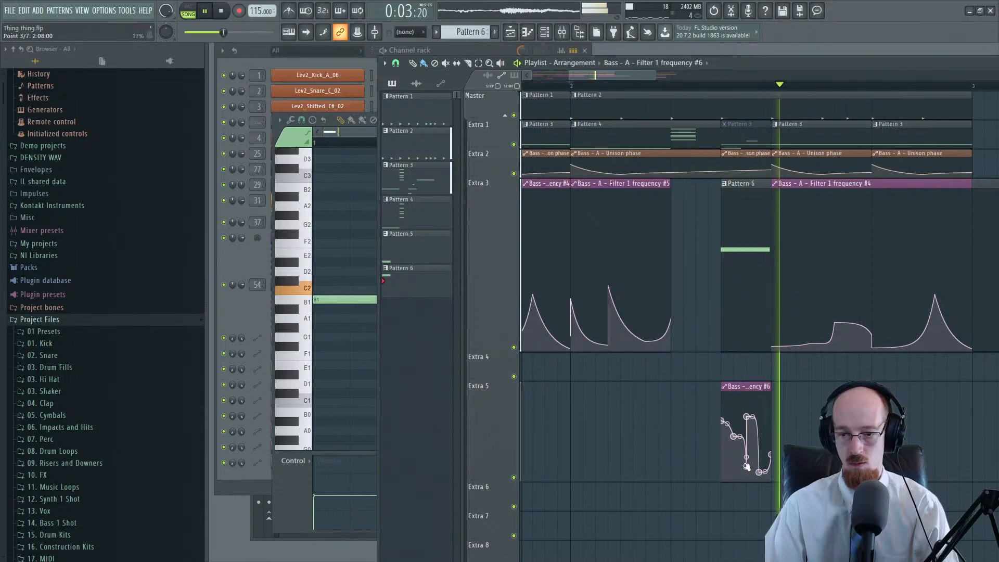
{"action": "key", "text": "space"}
Step: Trim the overhanging Pattern 6 clip on the Extra 3 track to end at 2:09:00
{"action": "scroll", "coordinate": [747, 270], "scroll_direction": "down", "scroll_amount": 3}
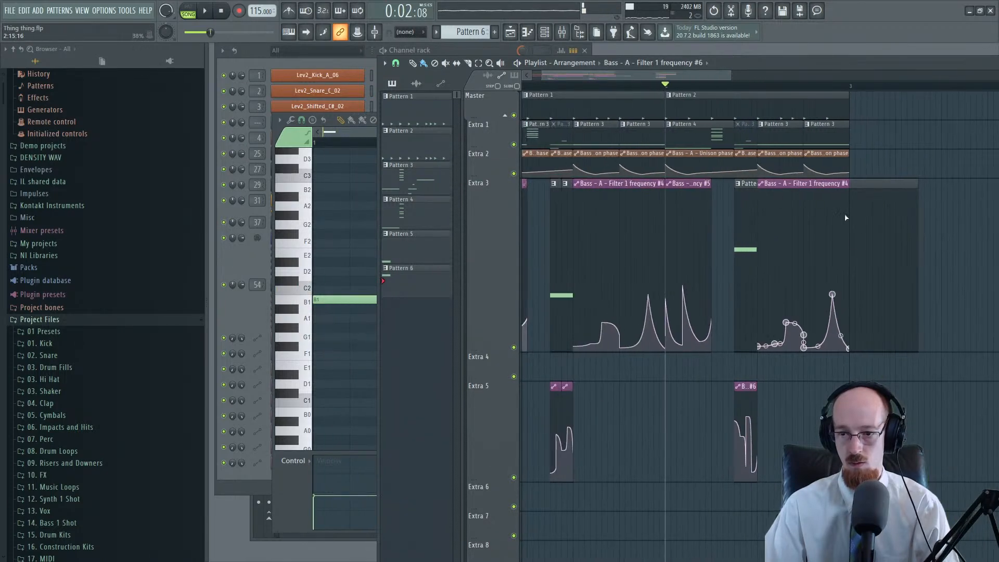
{"action": "left_click_drag", "start_coordinate": [914, 187], "coordinate": [756, 202]}
{"action": "scroll", "coordinate": [759, 215], "scroll_direction": "up", "scroll_amount": 3}
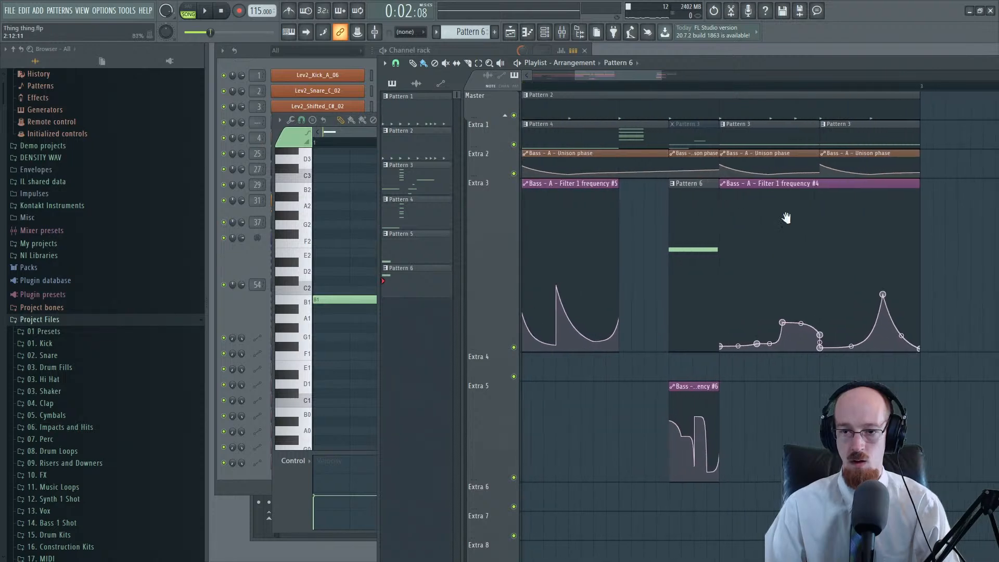
Step: Merge the two Pattern 3 clips from 2:09:00 on the Extra 1 track into one clip and trim it at bar 3
{"action": "left_click_drag", "start_coordinate": [708, 132], "coordinate": [804, 137]}
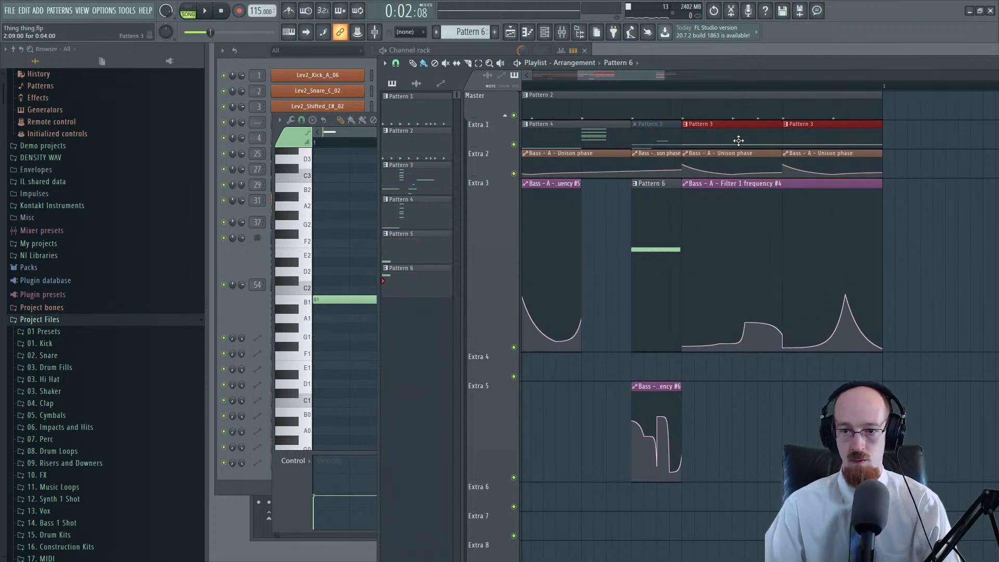
{"action": "key", "text": "ctrl+g"}
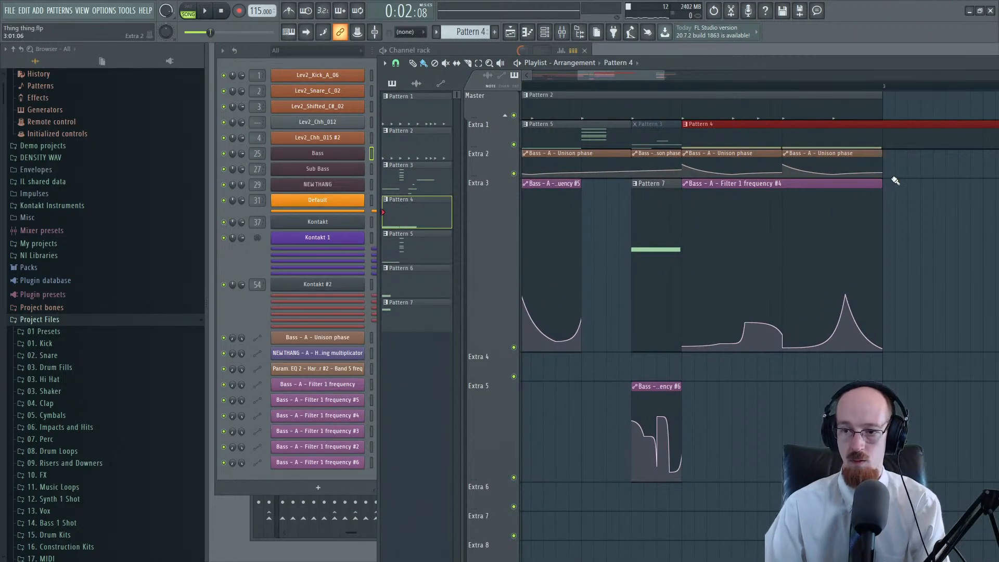
{"action": "left_click_drag", "start_coordinate": [889, 119], "coordinate": [889, 116]}
{"action": "right_click", "coordinate": [894, 123]}
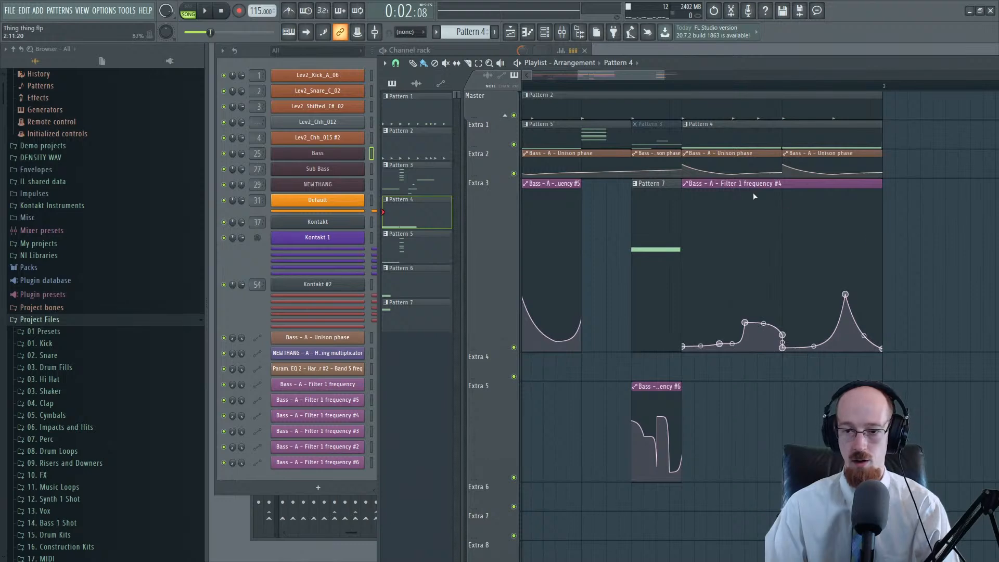
Step: Save the project and make the Pattern 4 clip at 2:09:00 on the Extra 1 track unique
{"action": "key", "text": "ctrl+s"}
{"action": "left_click", "coordinate": [686, 124]}
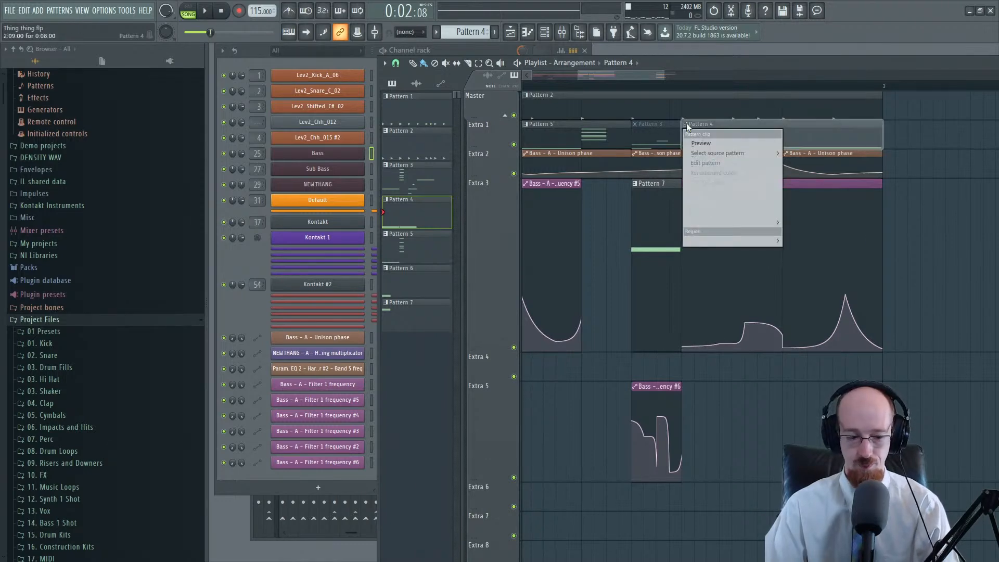
{"action": "left_click", "coordinate": [679, 138]}
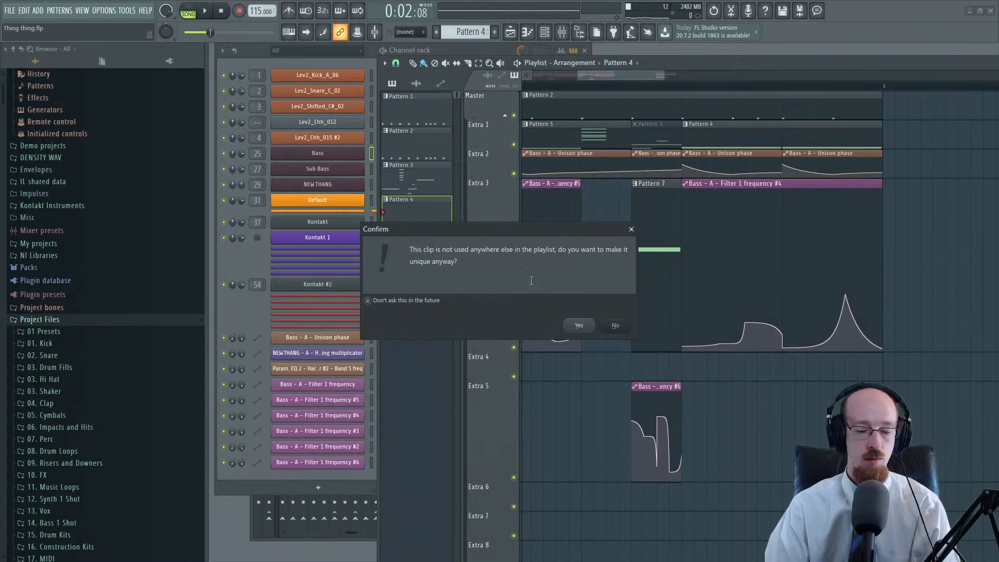
{"action": "left_click", "coordinate": [579, 326]}
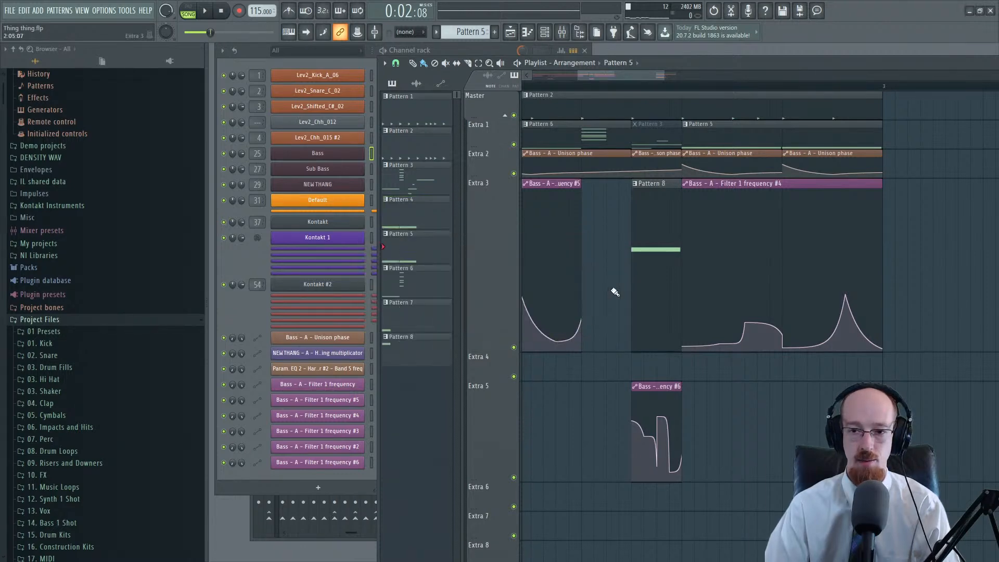
Step: Play the song from 2:09:00 to audition the last two bass hits of the second bar
{"action": "left_click", "coordinate": [689, 86]}
{"action": "key", "text": "space"}
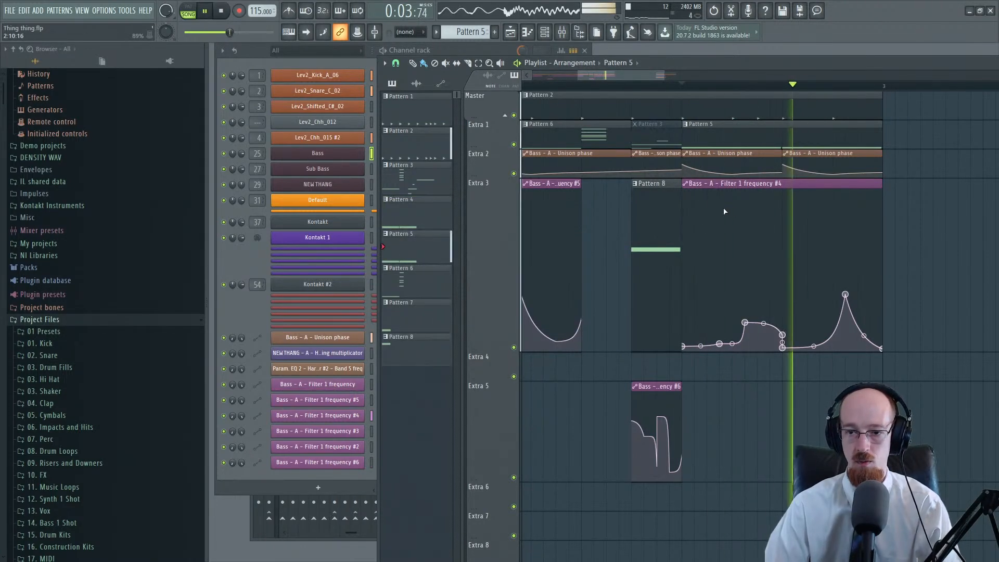
{"action": "key", "text": "space"}
{"action": "double_click", "coordinate": [708, 138]}
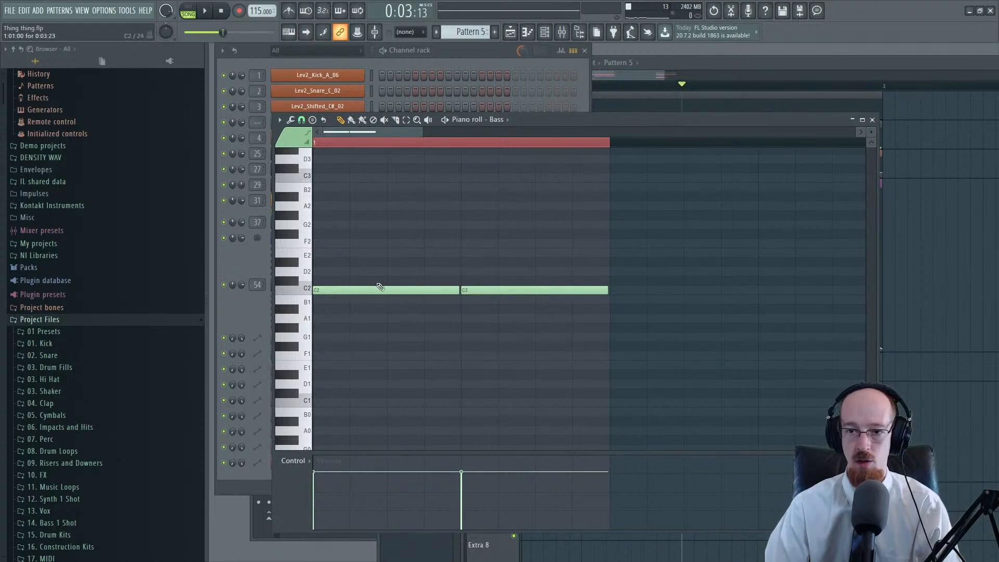
{"action": "left_click", "coordinate": [734, 62]}
{"action": "left_click", "coordinate": [686, 124]}
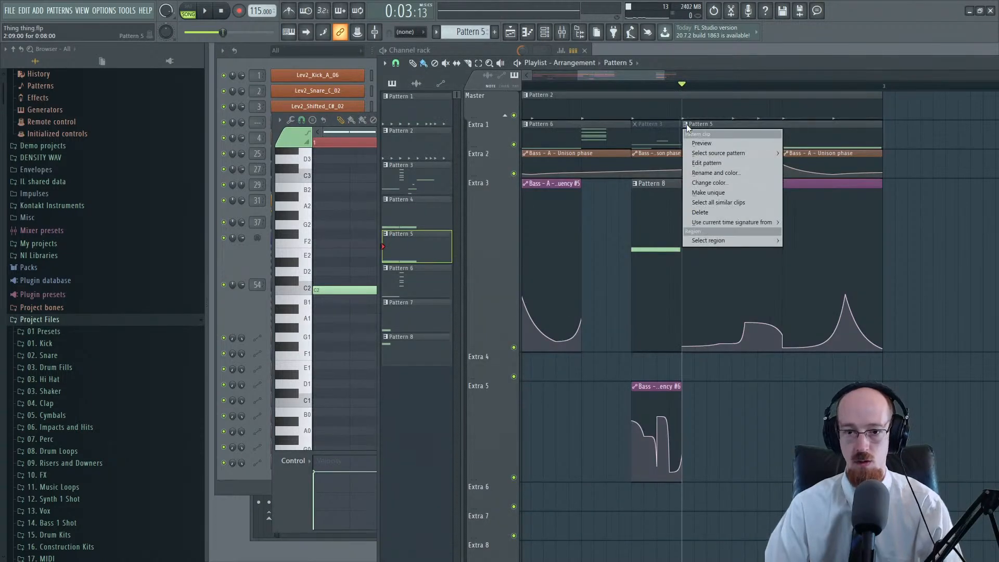
{"action": "left_click", "coordinate": [703, 156]}
{"action": "left_click", "coordinate": [619, 328]}
Step: Move the two bass notes of Pattern 5 up to D#2 and D2, and audition them
{"action": "double_click", "coordinate": [699, 134]}
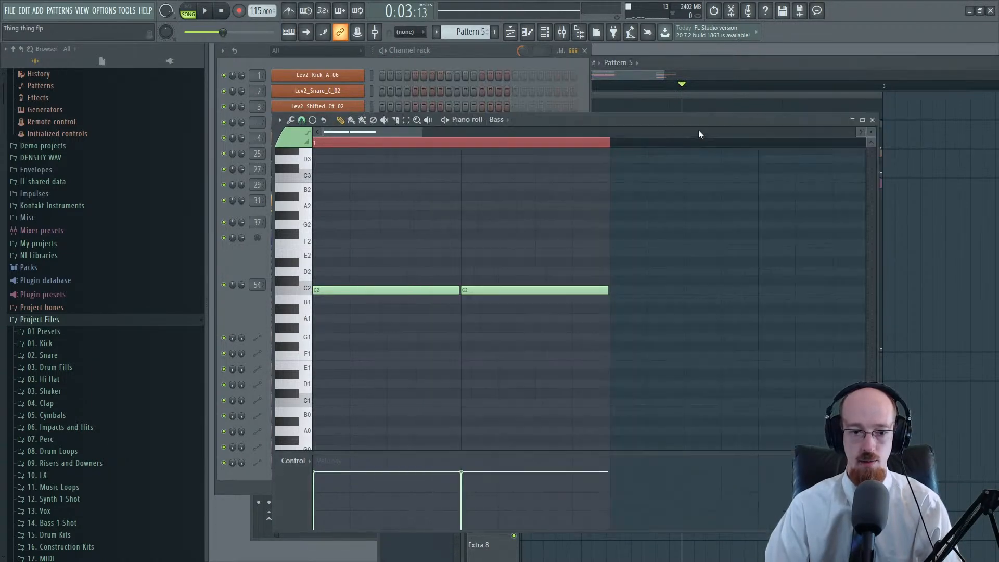
{"action": "left_click_drag", "start_coordinate": [344, 293], "coordinate": [319, 263]}
{"action": "left_click_drag", "start_coordinate": [475, 290], "coordinate": [475, 271]}
{"action": "key", "text": "space"}
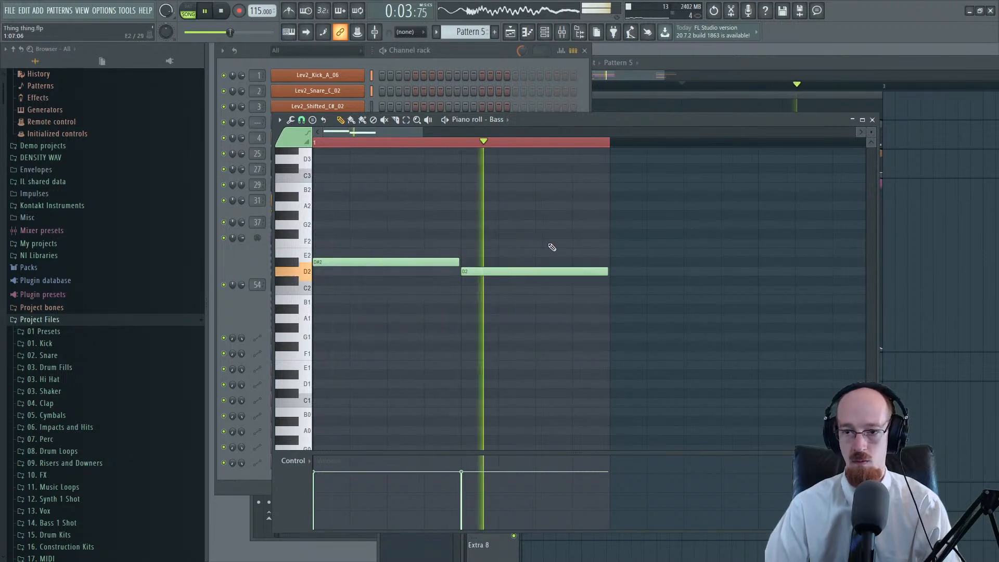
{"action": "key", "text": "space"}
{"action": "left_click", "coordinate": [826, 67]}
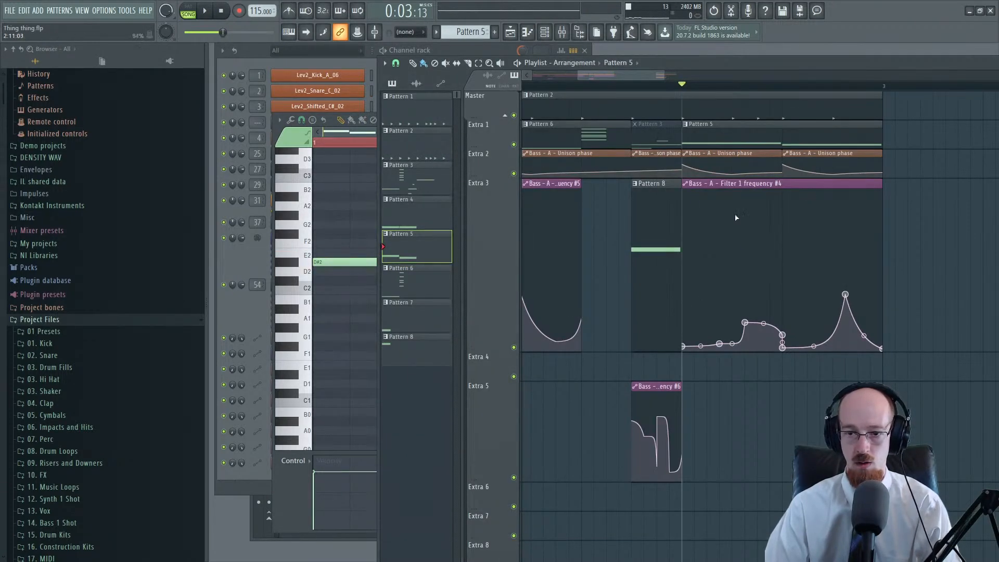
Step: Make the Filter 1 frequency #4 clip at 2:09:00 unique and reshape its first half to start high and fall to a low plateau
{"action": "left_click", "coordinate": [686, 183]}
{"action": "left_click", "coordinate": [708, 273]}
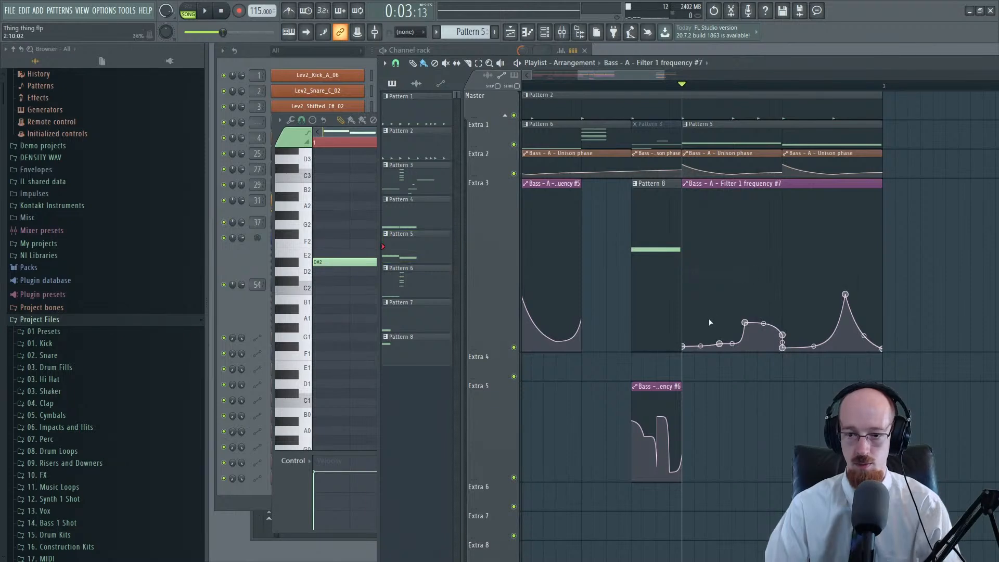
{"action": "left_click_drag", "start_coordinate": [721, 344], "coordinate": [720, 292]}
{"action": "key", "text": "space"}
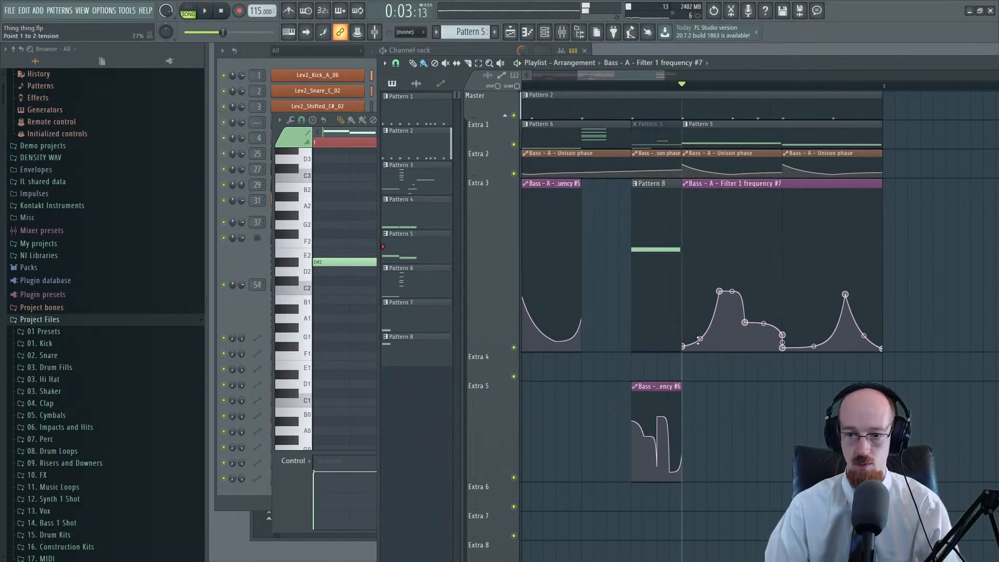
{"action": "key", "text": "space"}
{"action": "left_click_drag", "start_coordinate": [684, 346], "coordinate": [719, 327]}
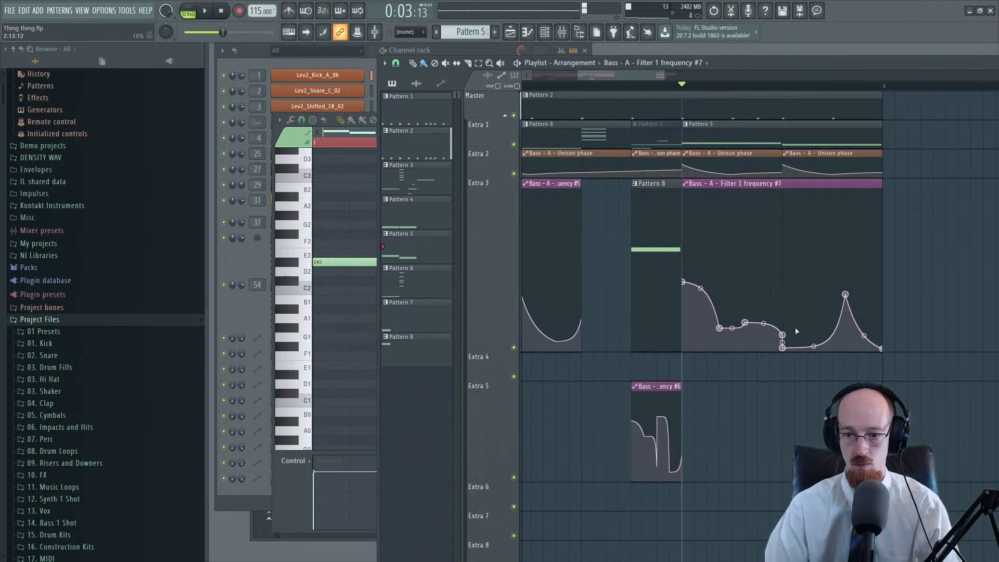
Step: Reshape the second half of the Filter 1 frequency #7 curve into two narrow peaks followed by a low shelf, and audition it
{"action": "left_click_drag", "start_coordinate": [783, 347], "coordinate": [783, 317]}
{"action": "right_click", "coordinate": [796, 271]}
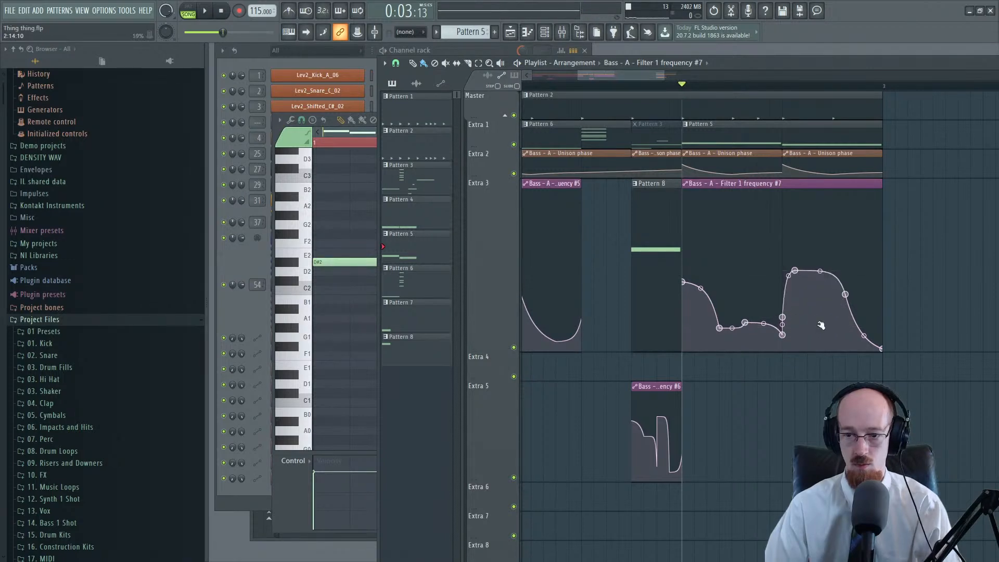
{"action": "right_click", "coordinate": [811, 337]}
{"action": "right_click", "coordinate": [822, 263]}
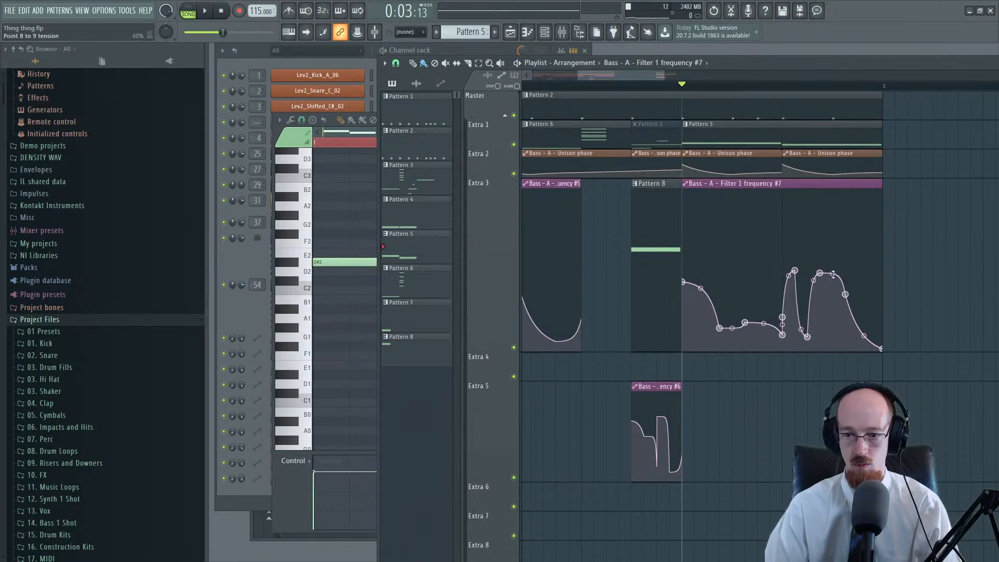
{"action": "key", "text": "space"}
{"action": "left_click_drag", "start_coordinate": [833, 274], "coordinate": [845, 326]}
{"action": "key", "text": "space"}
{"action": "key", "text": "space"}
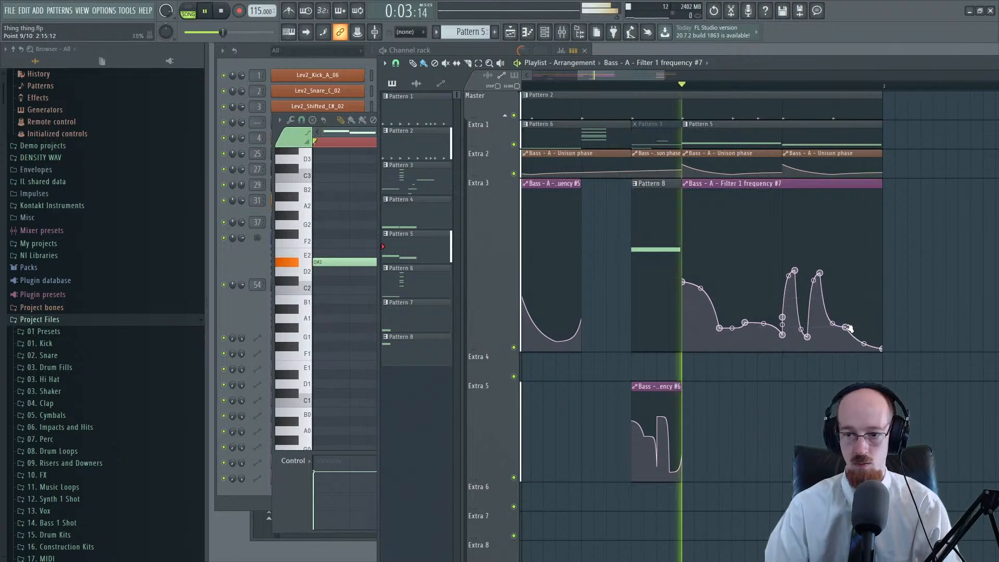
{"action": "key", "text": "space"}
Step: Delete the first peak point in the second half of the Filter 1 frequency #7 curve and raise the point at 2:13:00 high
{"action": "right_click", "coordinate": [794, 271]}
{"action": "left_click", "coordinate": [806, 278]}
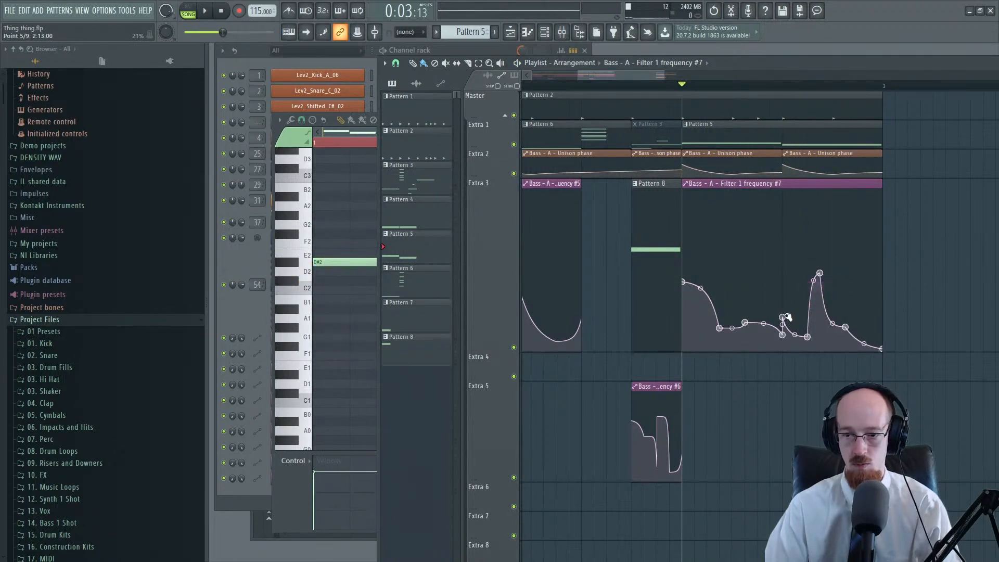
{"action": "key", "text": "space"}
{"action": "key", "text": "space"}
{"action": "left_click_drag", "start_coordinate": [795, 329], "coordinate": [795, 279]}
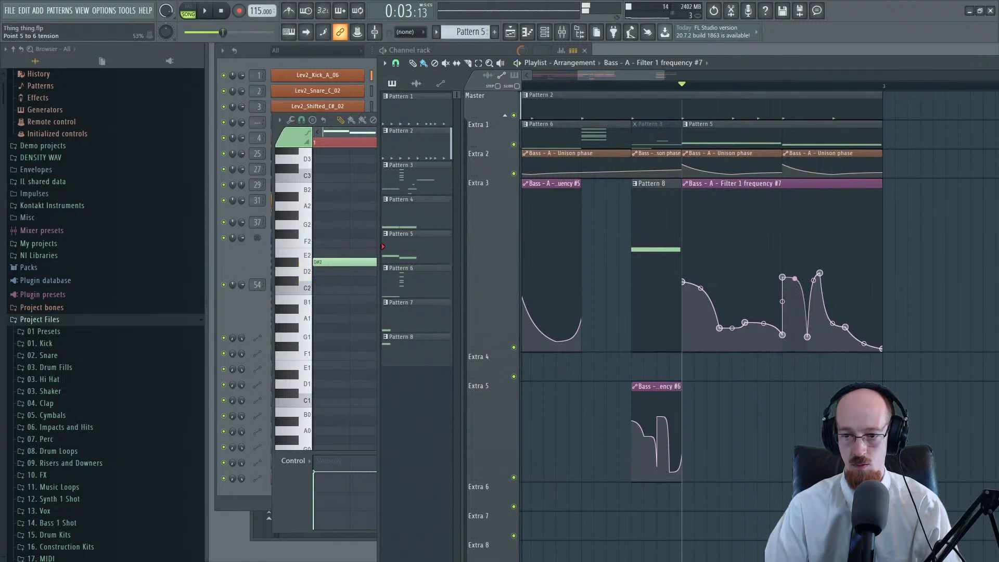
Step: Remove the remaining narrow peak from the Filter 1 frequency #7 curve, shift the low point before it slightly later and higher, and audition it
{"action": "right_click", "coordinate": [820, 273]}
{"action": "left_click", "coordinate": [831, 289]}
{"action": "key", "text": "space"}
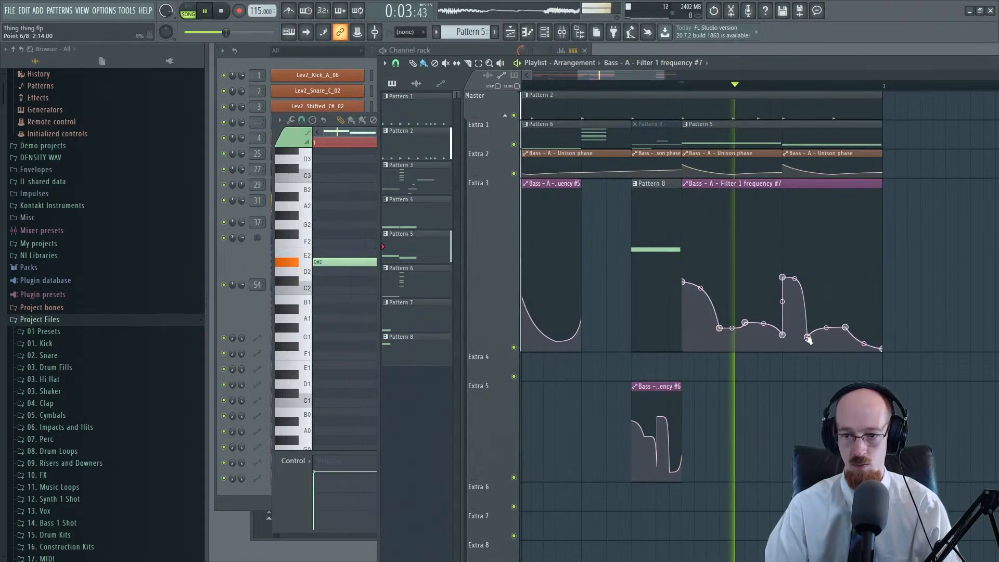
{"action": "left_click_drag", "start_coordinate": [807, 337], "coordinate": [820, 325]}
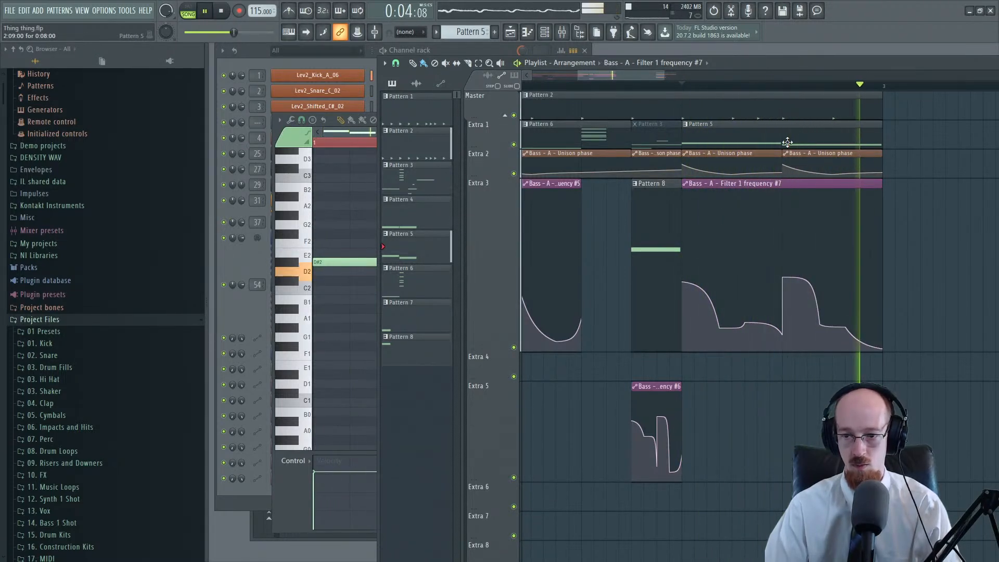
{"action": "key", "text": "space"}
{"action": "key", "text": "space"}
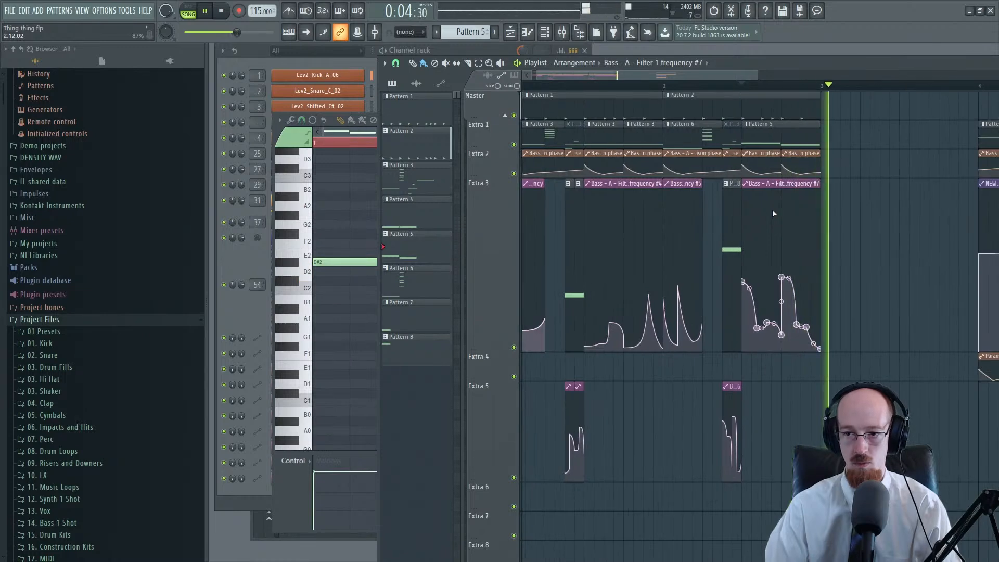
{"action": "scroll", "coordinate": [772, 209], "scroll_direction": "down", "scroll_amount": 4}
{"action": "key", "text": "space"}
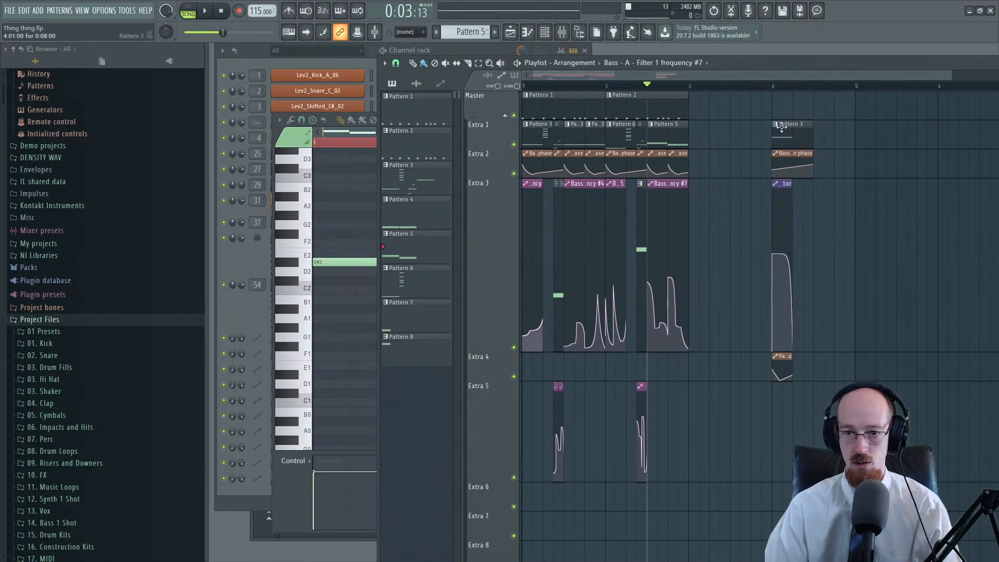
Step: Select the time range from bar 1 to bar 3 in the playlist and audition the loop
{"action": "left_click_drag", "start_coordinate": [693, 89], "coordinate": [523, 86]}
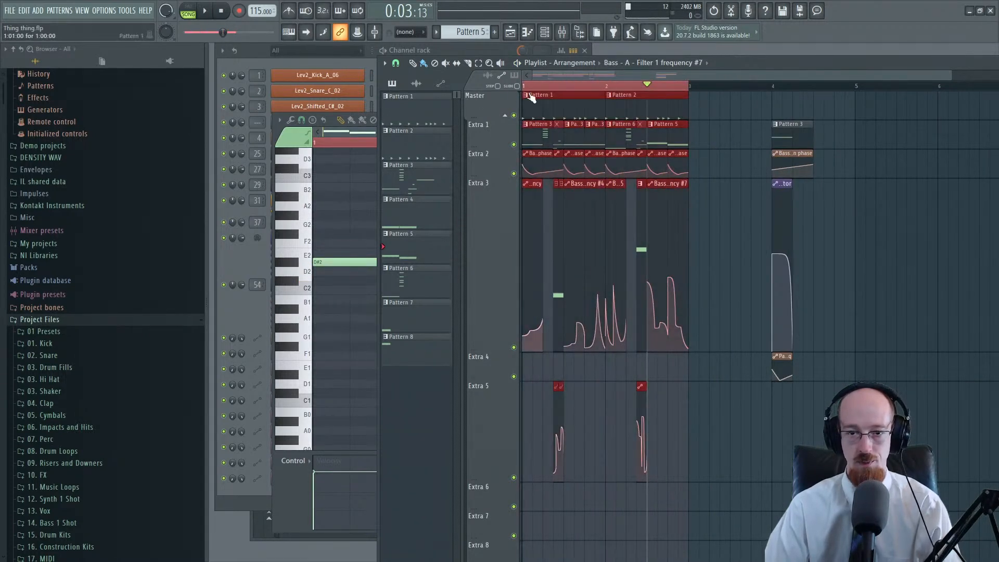
{"action": "key", "text": "space"}
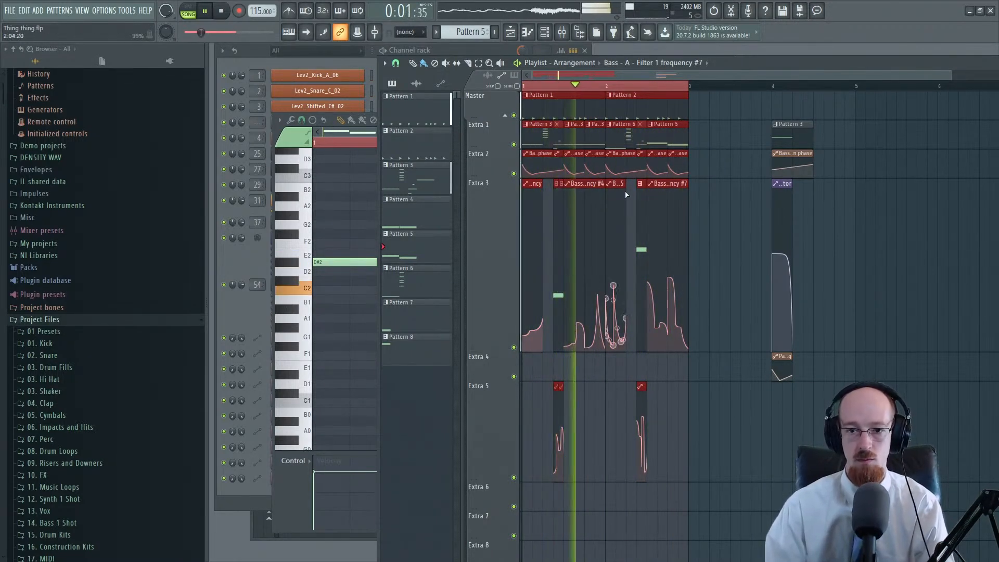
{"action": "key", "text": "space"}
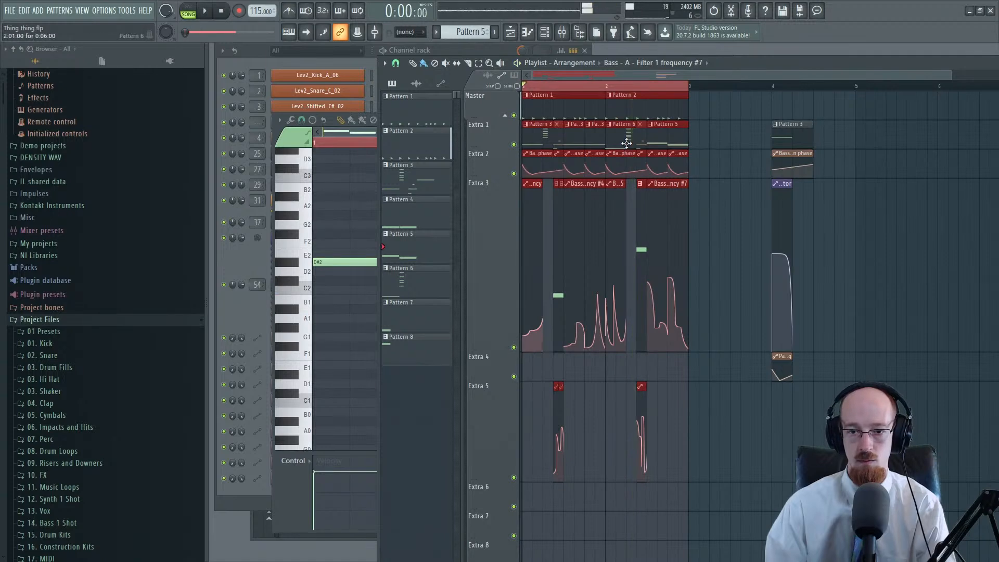
Step: Revoice the Kontakt 1 chord in Pattern 6 to G#4, B4, G#5 and E6
{"action": "scroll", "coordinate": [715, 186], "scroll_direction": "up", "scroll_amount": 2}
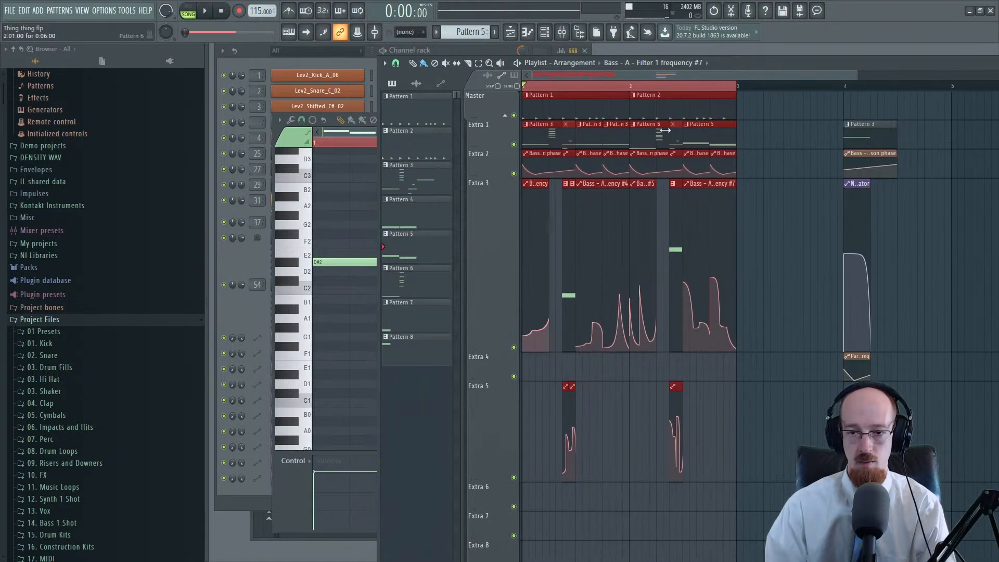
{"action": "double_click", "coordinate": [659, 135]}
{"action": "scroll", "coordinate": [411, 271], "scroll_direction": "up", "scroll_amount": 2}
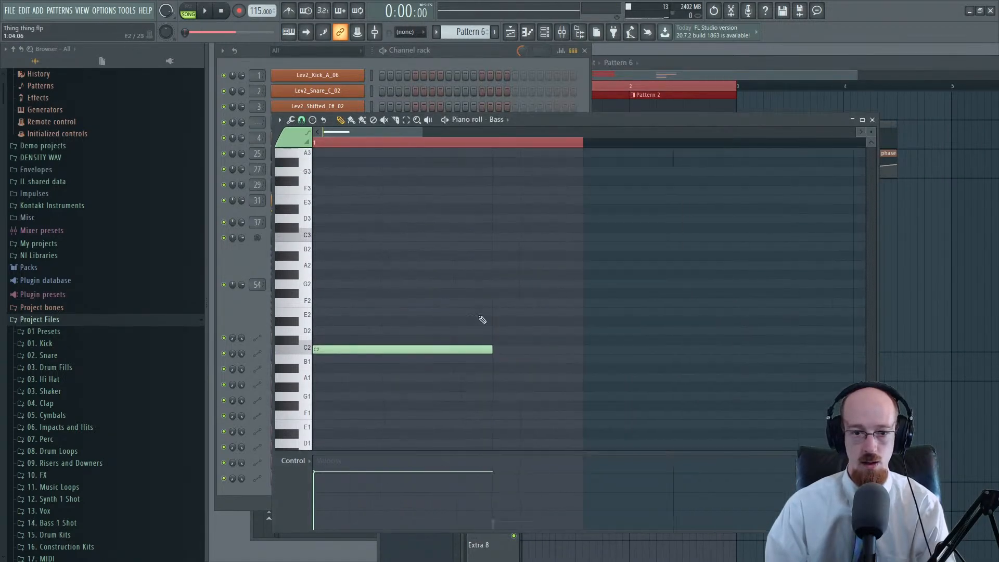
{"action": "scroll", "coordinate": [393, 290], "scroll_direction": "up", "scroll_amount": 10}
{"action": "right_click", "coordinate": [422, 305]}
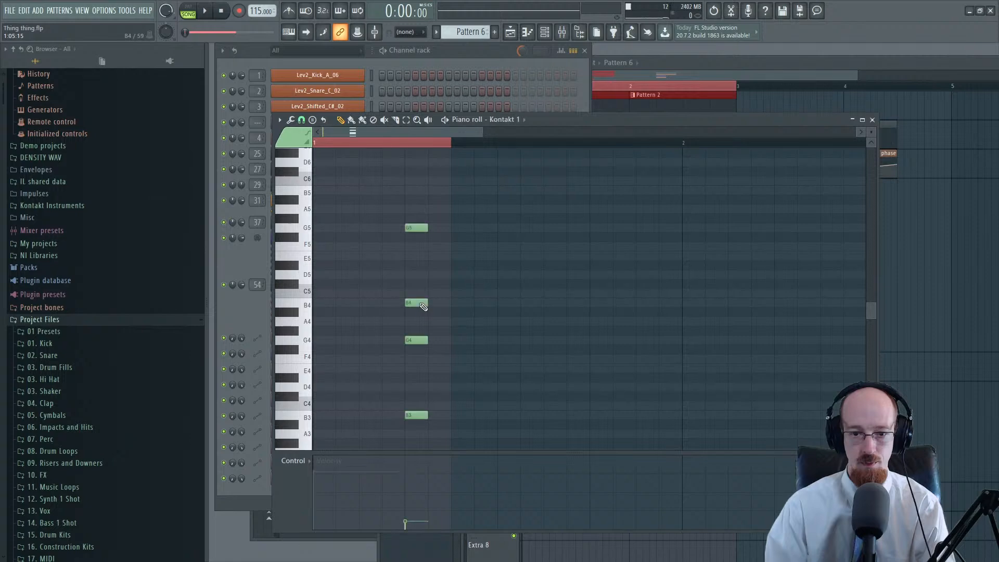
{"action": "scroll", "coordinate": [421, 310], "scroll_direction": "down", "scroll_amount": 1}
{"action": "left_click_drag", "start_coordinate": [421, 312], "coordinate": [417, 268]}
{"action": "scroll", "coordinate": [436, 245], "scroll_direction": "up", "scroll_amount": 3}
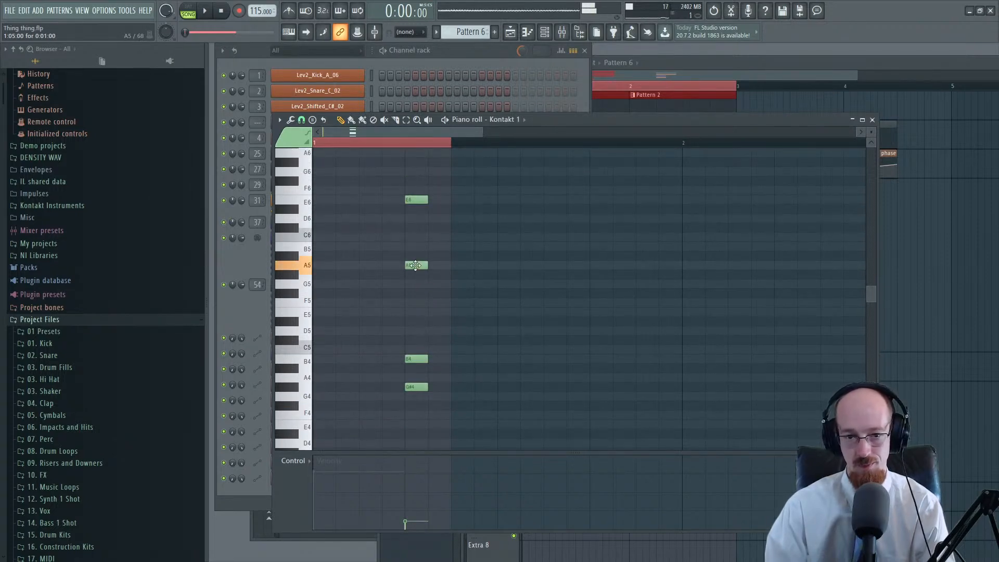
Step: Audition the two-bar loop with the revoiced Kontakt 1 chord, and close the piano roll
{"action": "key", "text": "space"}
{"action": "scroll", "coordinate": [440, 229], "scroll_direction": "down", "scroll_amount": 1}
{"action": "scroll", "coordinate": [494, 218], "scroll_direction": "down", "scroll_amount": 1}
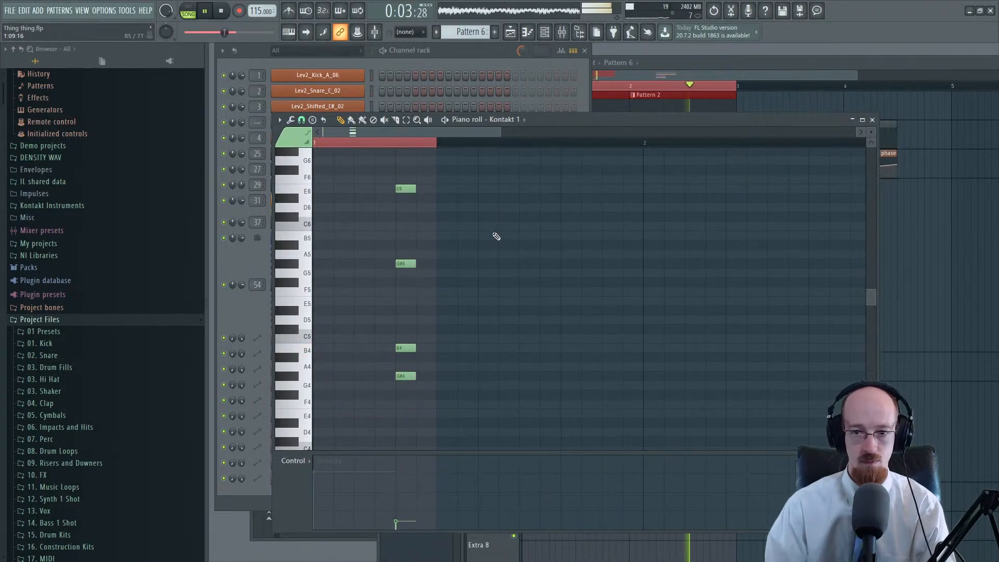
{"action": "key", "text": "space"}
{"action": "left_click", "coordinate": [873, 120]}
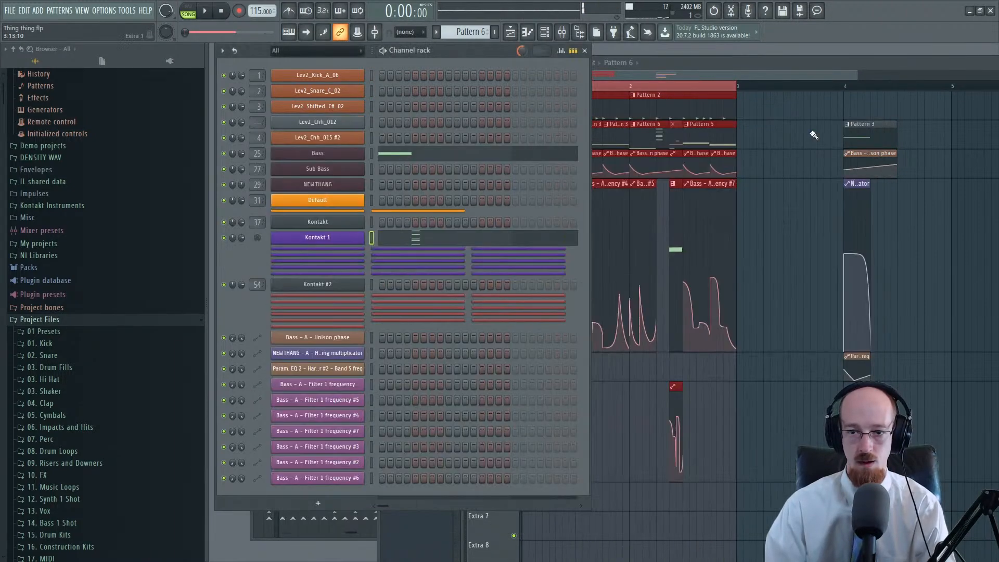
Step: Move the Pattern 3 clip and its accompanying automation clips from bar 4 to bar 5 in the playlist
{"action": "left_click", "coordinate": [664, 76]}
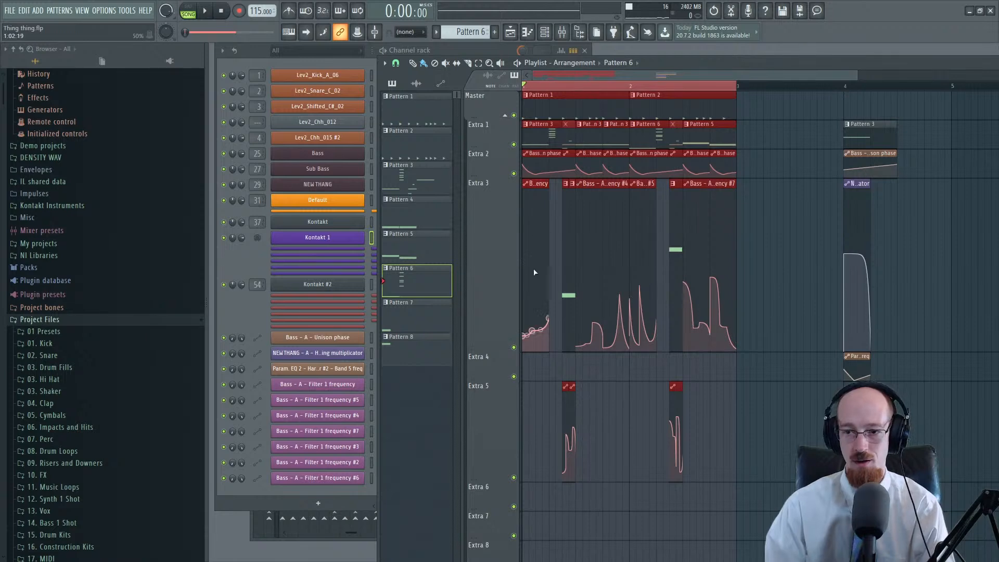
{"action": "left_click_drag", "start_coordinate": [830, 122], "coordinate": [918, 348]}
{"action": "left_click_drag", "start_coordinate": [853, 137], "coordinate": [965, 138]}
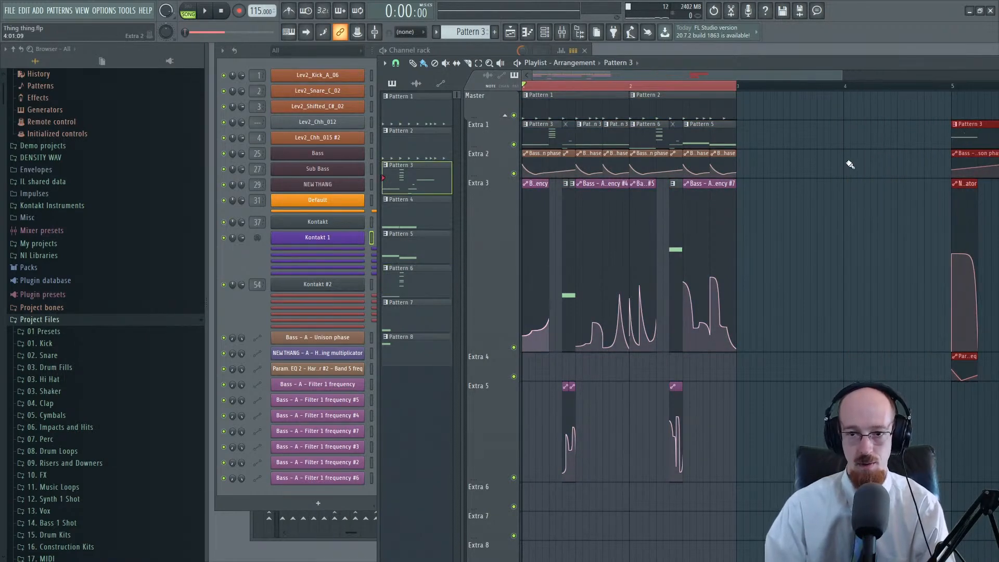
Step: Duplicate all the clips of bars 1 and 2 into bars 3 and 4, and clear the selection
{"action": "scroll", "coordinate": [908, 161], "scroll_direction": "down", "scroll_amount": 2}
{"action": "left_click", "coordinate": [676, 136], "text": "ctrl"}
{"action": "left_click_drag", "start_coordinate": [708, 108], "coordinate": [487, 299]}
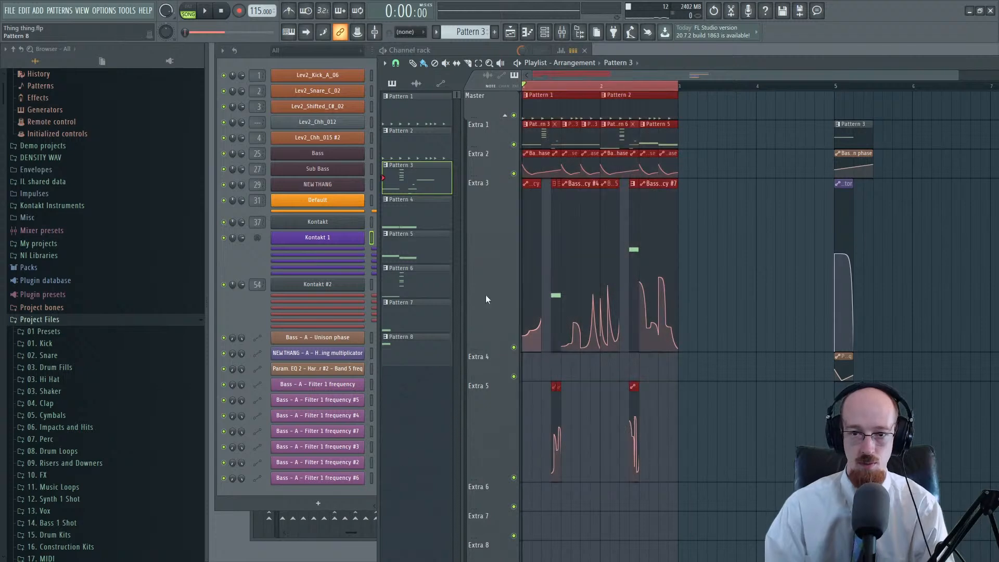
{"action": "left_click_drag", "start_coordinate": [539, 95], "coordinate": [702, 95]}
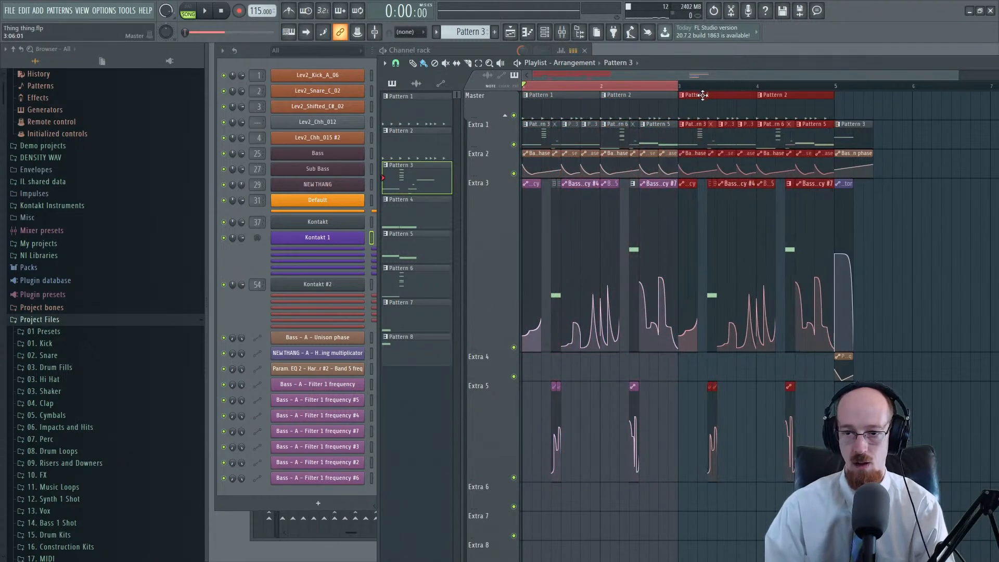
{"action": "left_click", "coordinate": [682, 161]}
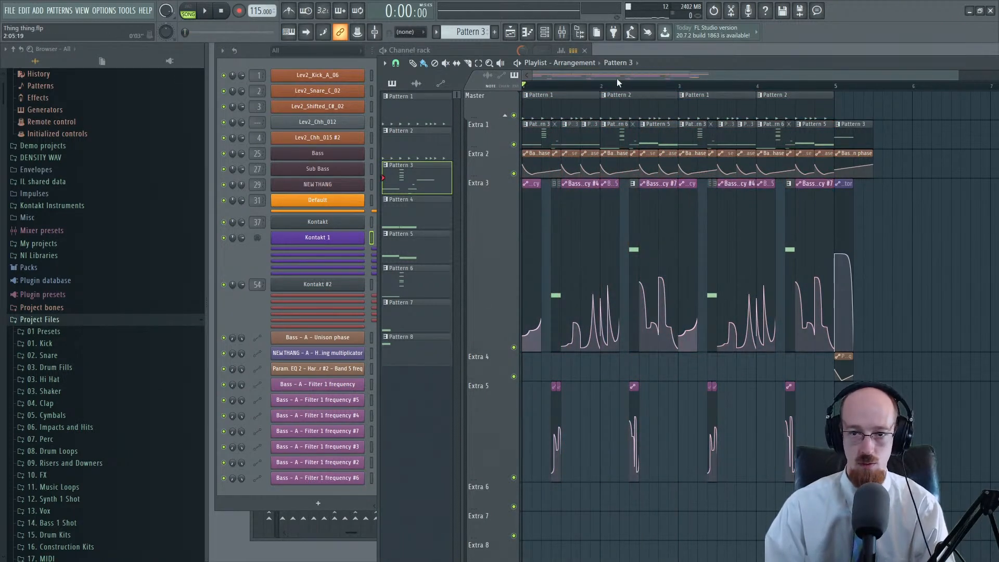
Step: Play back the extended arrangement from the start
{"action": "key", "text": "space"}
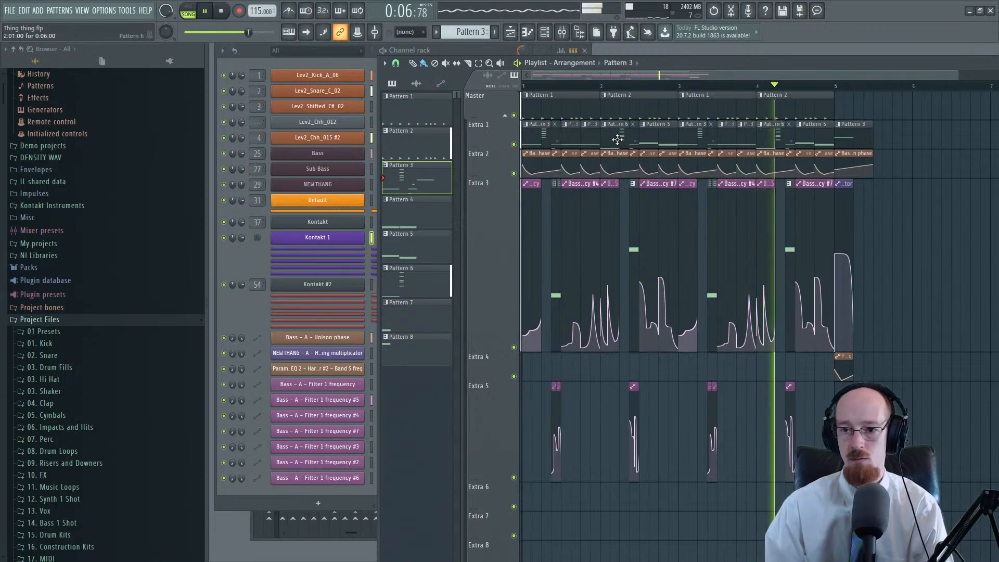
{"action": "key", "text": "space"}
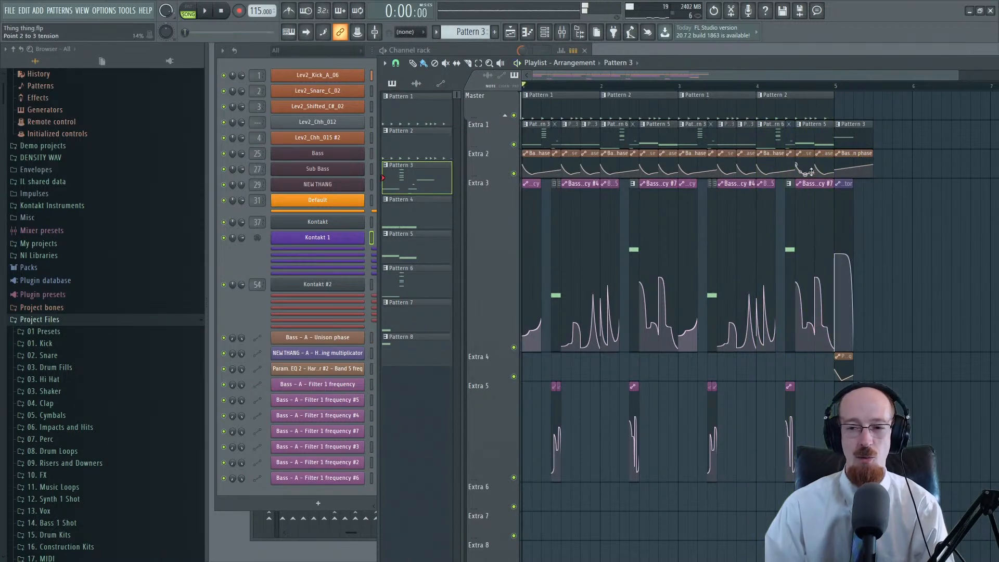
Step: Examine the filter frequency settings of the Bass channel's Harmor synth, and close its window
{"action": "left_click", "coordinate": [808, 186]}
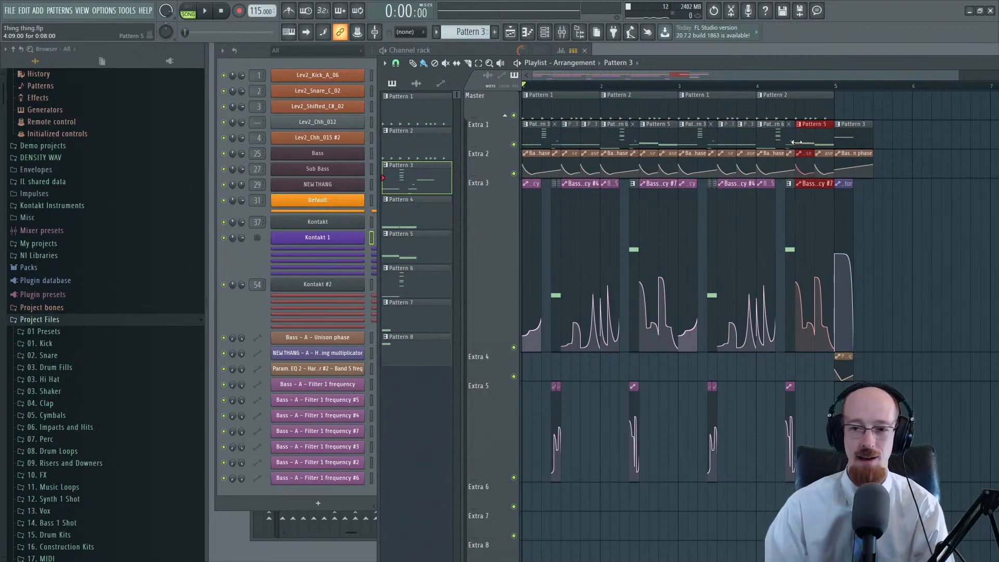
{"action": "left_click", "coordinate": [226, 262]}
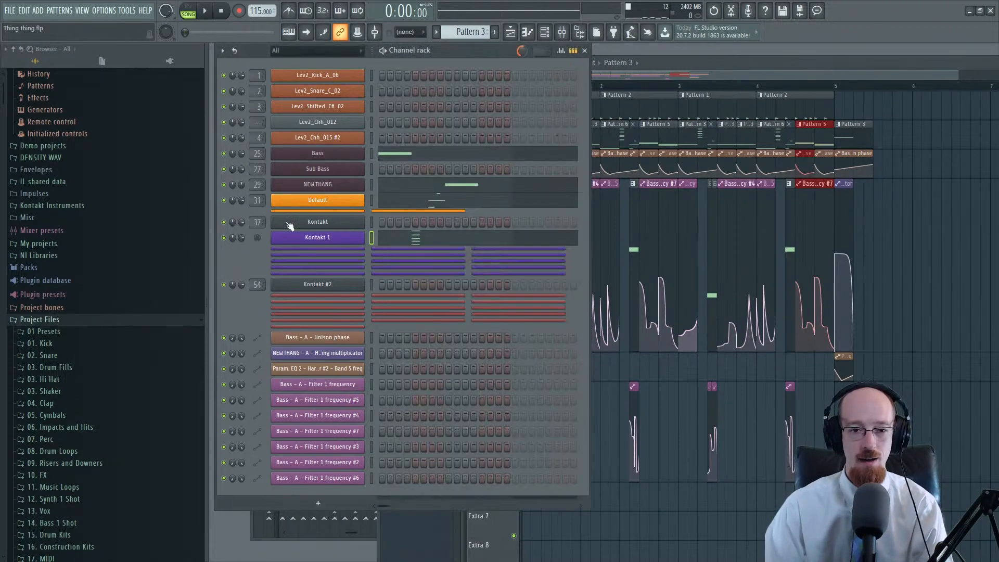
{"action": "left_click", "coordinate": [344, 156]}
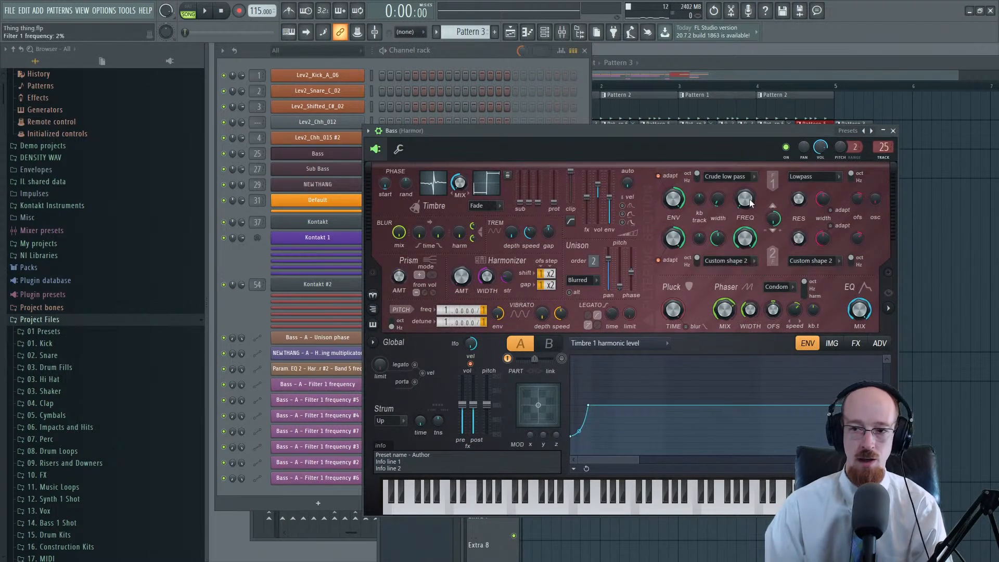
{"action": "left_click", "coordinate": [893, 131]}
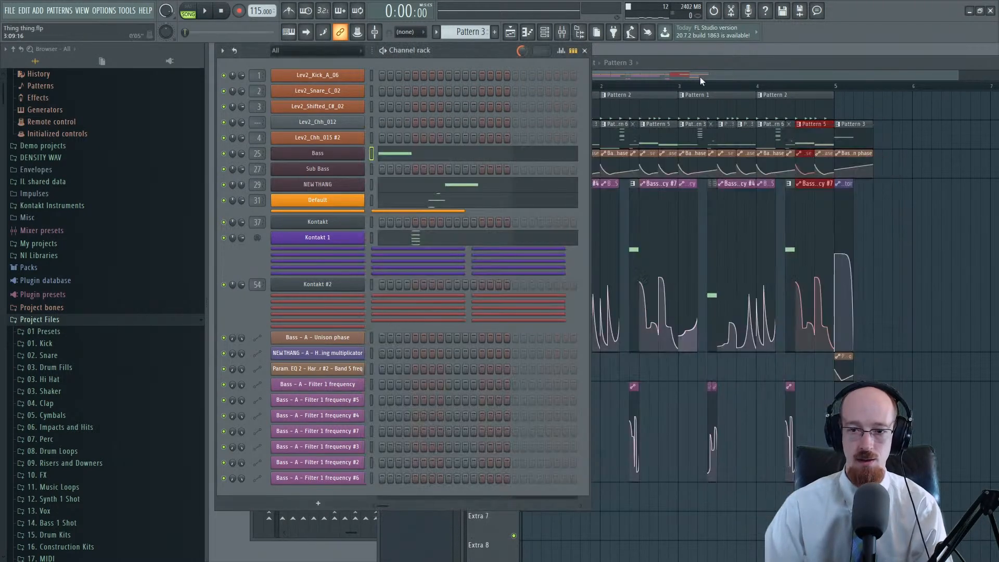
Step: Play back the arrangement from late in bar 1 through bar 4
{"action": "left_click", "coordinate": [728, 78]}
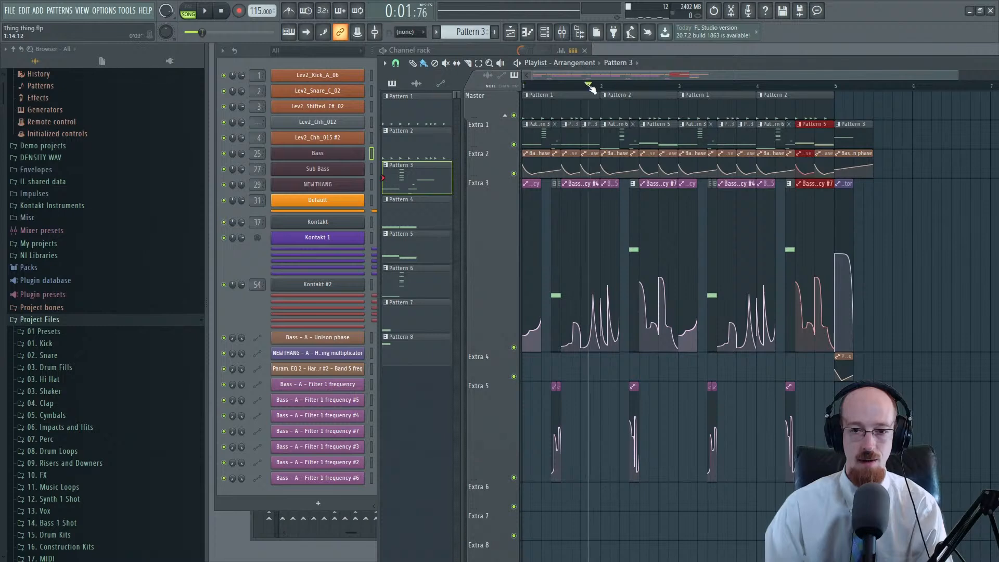
{"action": "key", "text": "space"}
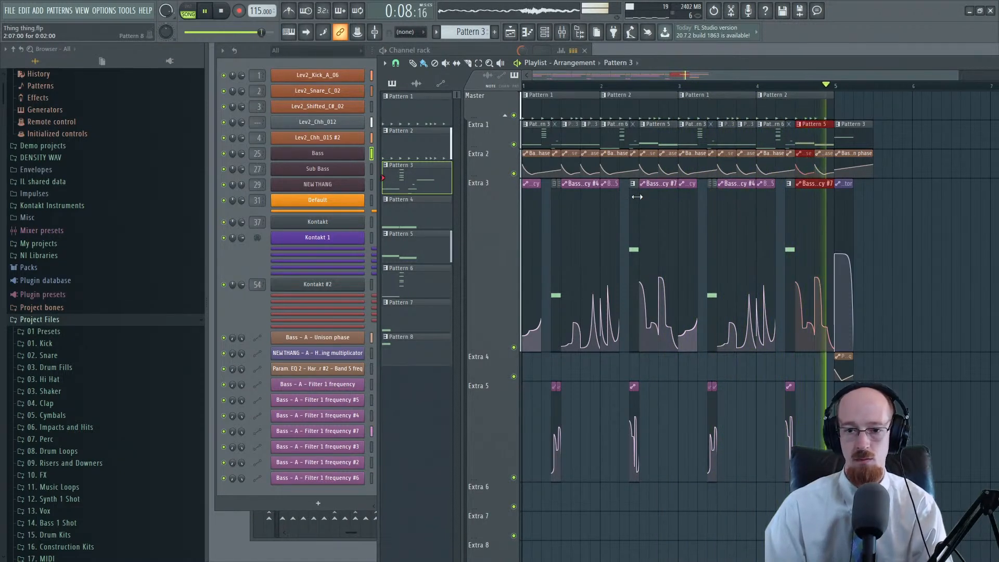
{"action": "key", "text": "space"}
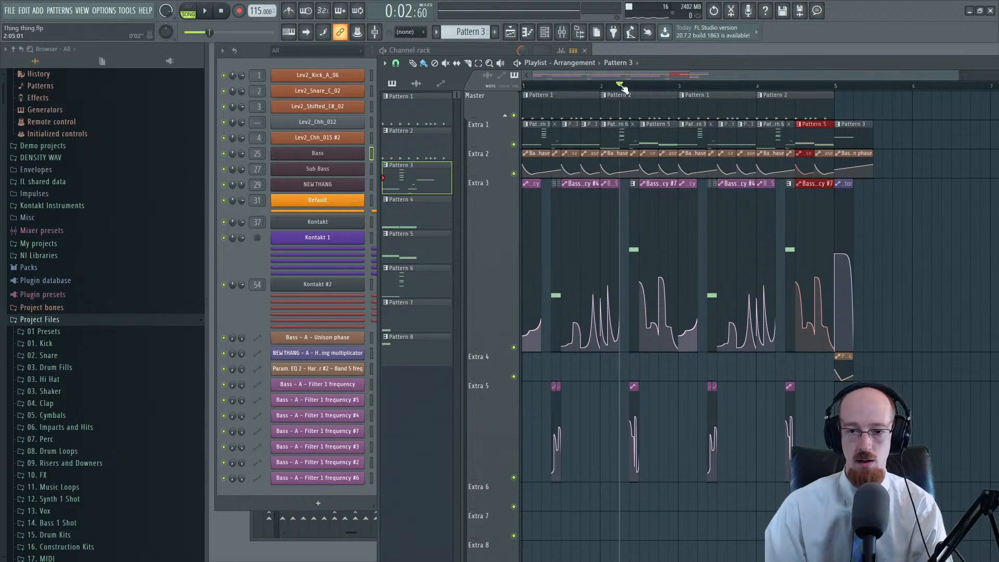
Step: Examine the Kontakt 1 chord of the Pattern 6 clip at bar 2 in the piano roll, and return to the playlist
{"action": "double_click", "coordinate": [617, 135]}
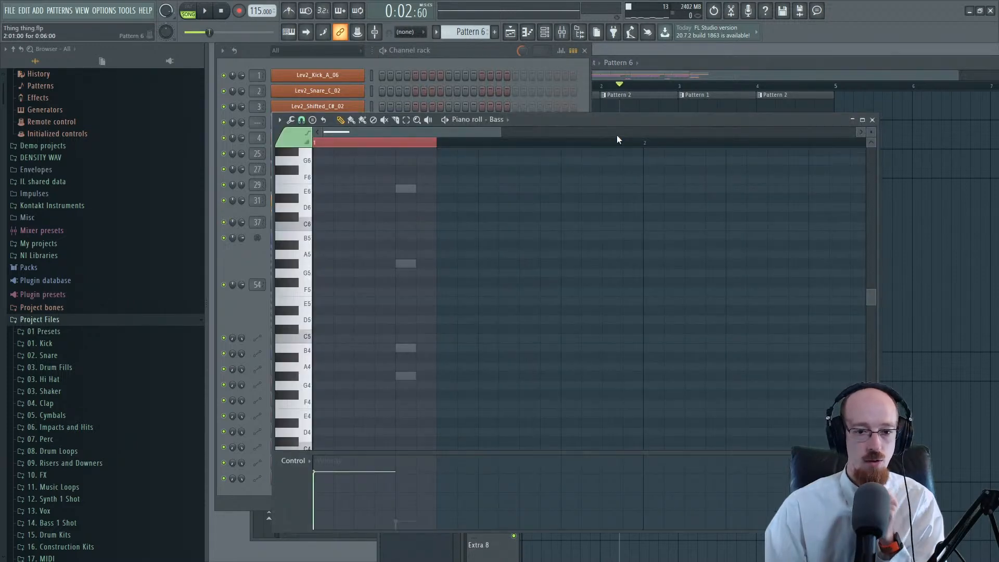
{"action": "double_click", "coordinate": [406, 265]}
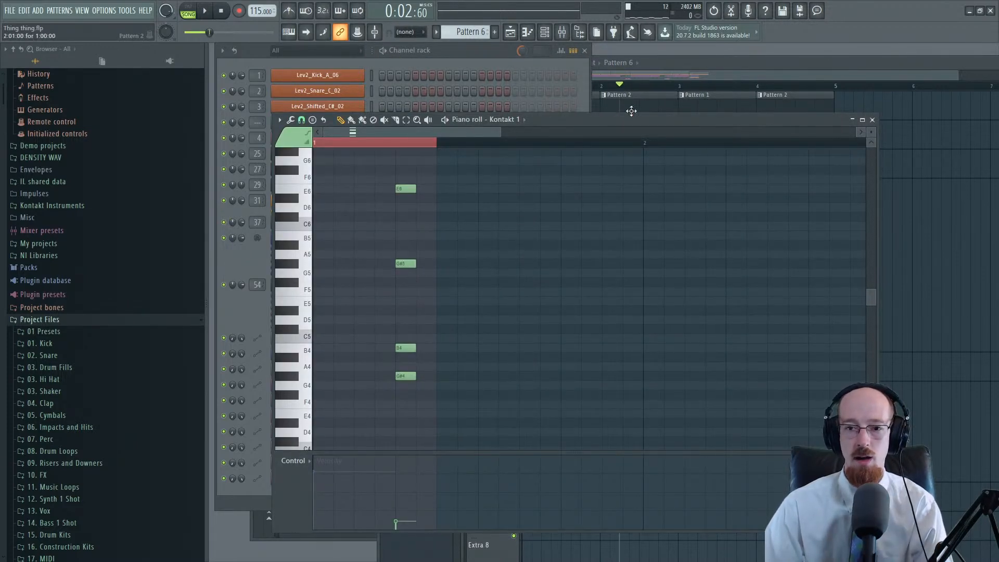
{"action": "left_click", "coordinate": [646, 74]}
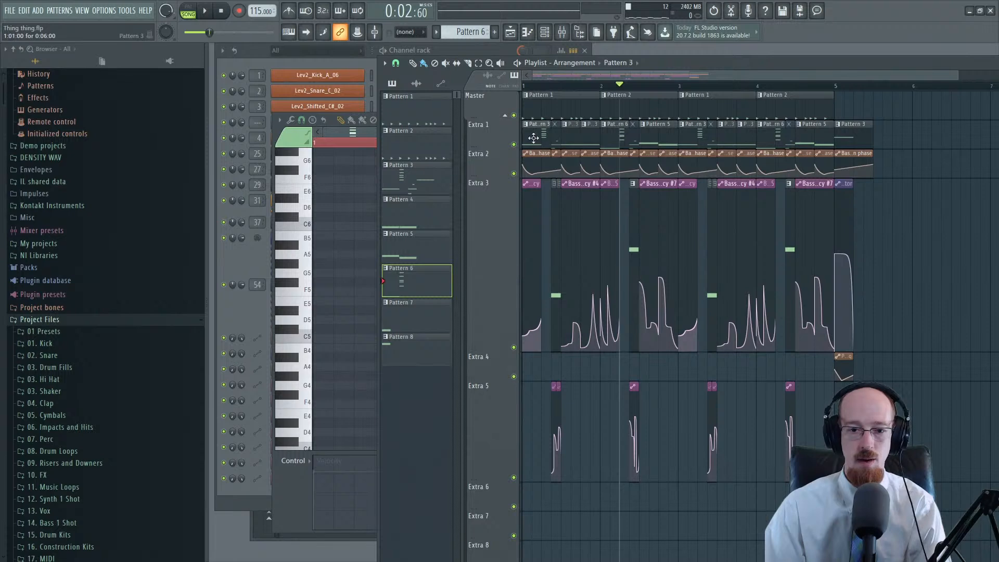
Step: Try revoicing Pattern 3's Kontakt 1 chord: move C4 to D4, C5 to A#4 and D#6 to D6, and add A#6
{"action": "double_click", "coordinate": [395, 313]}
{"action": "double_click", "coordinate": [406, 275]}
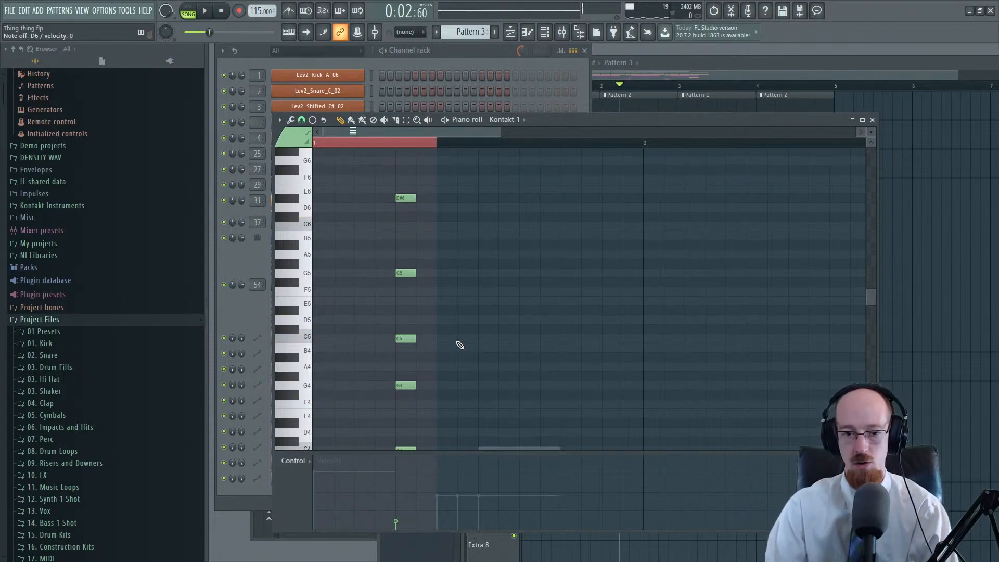
{"action": "scroll", "coordinate": [411, 365], "scroll_direction": "down", "scroll_amount": 3}
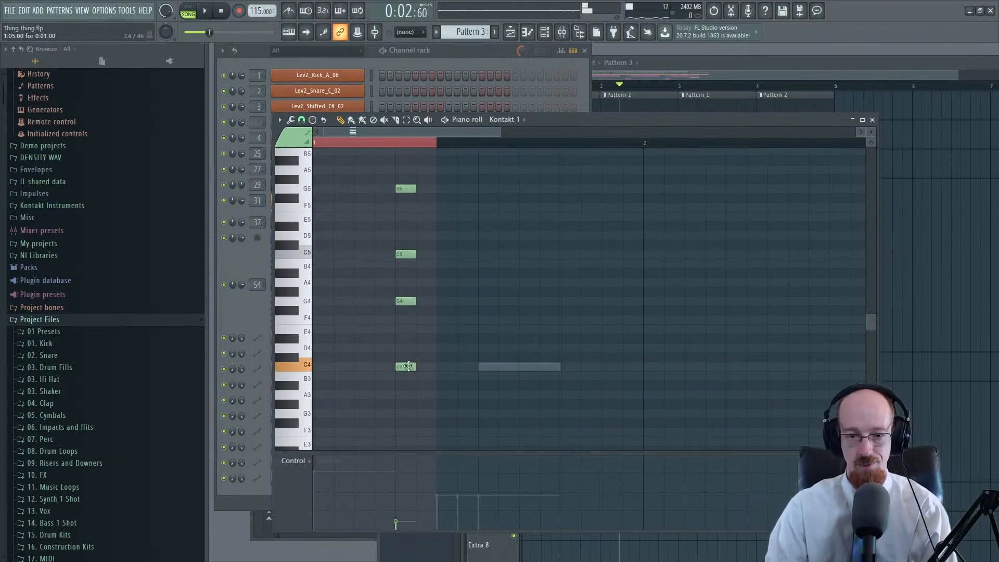
{"action": "left_click_drag", "start_coordinate": [408, 366], "coordinate": [406, 347]}
{"action": "left_click_drag", "start_coordinate": [403, 255], "coordinate": [402, 274]}
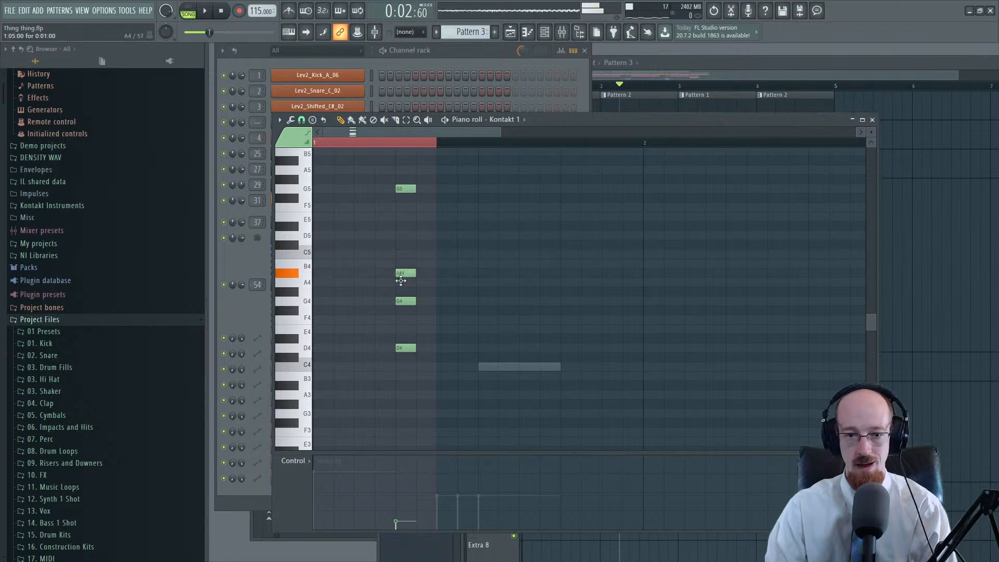
{"action": "scroll", "coordinate": [403, 273], "scroll_direction": "up", "scroll_amount": 1}
{"action": "scroll", "coordinate": [403, 217], "scroll_direction": "up", "scroll_amount": 3}
{"action": "left_click", "coordinate": [407, 227]}
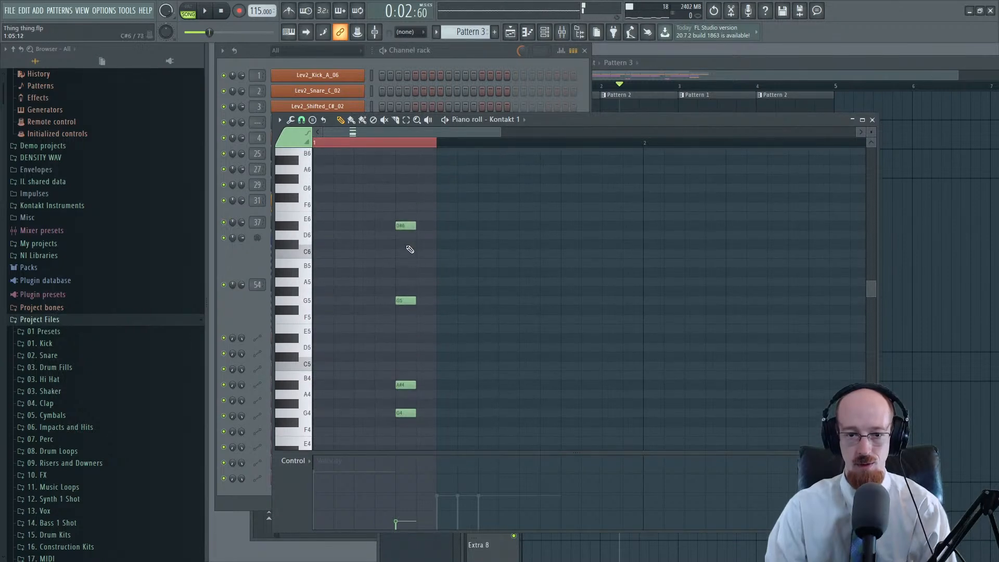
{"action": "left_click_drag", "start_coordinate": [407, 235], "coordinate": [408, 236]}
{"action": "scroll", "coordinate": [408, 234], "scroll_direction": "up", "scroll_amount": 5}
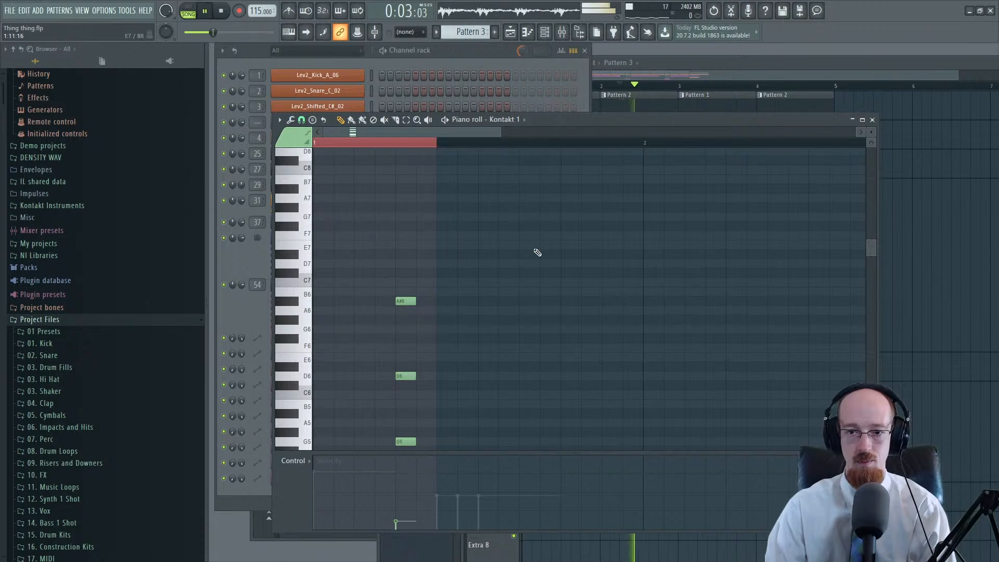
Step: Play back the arrangement to hear the revoiced Pattern 3 chord
{"action": "left_click", "coordinate": [670, 80]}
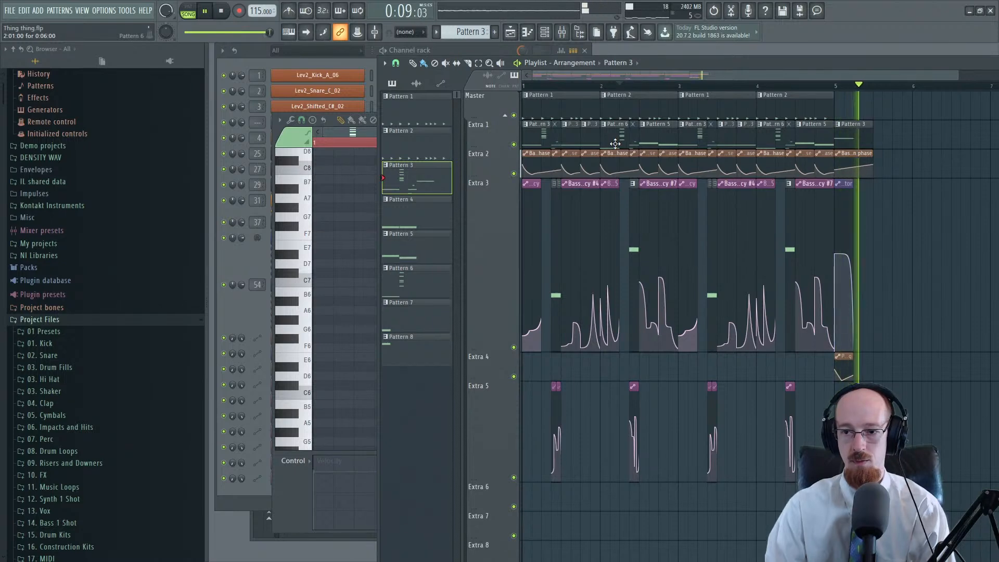
{"action": "key", "text": "space"}
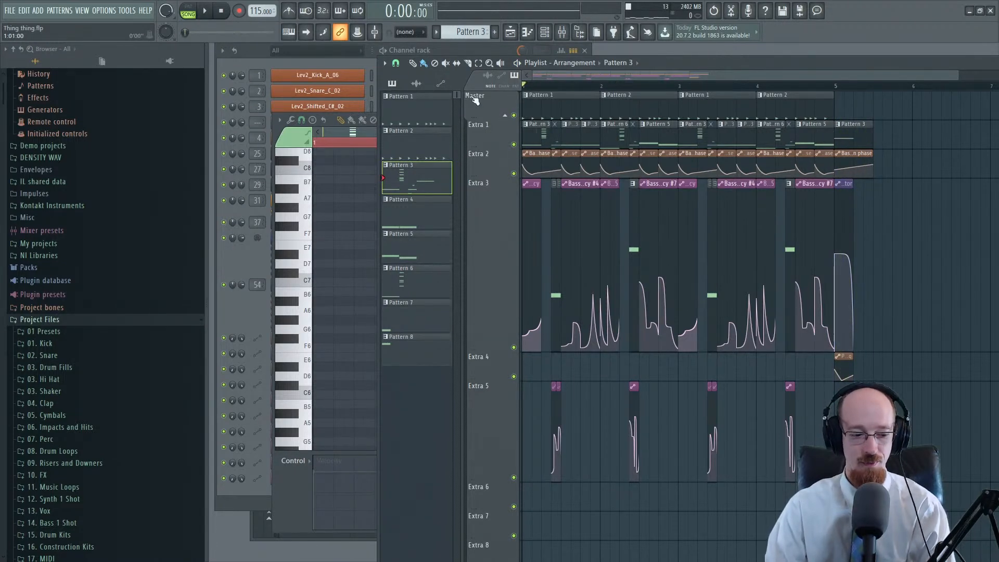
{"action": "key", "text": "space"}
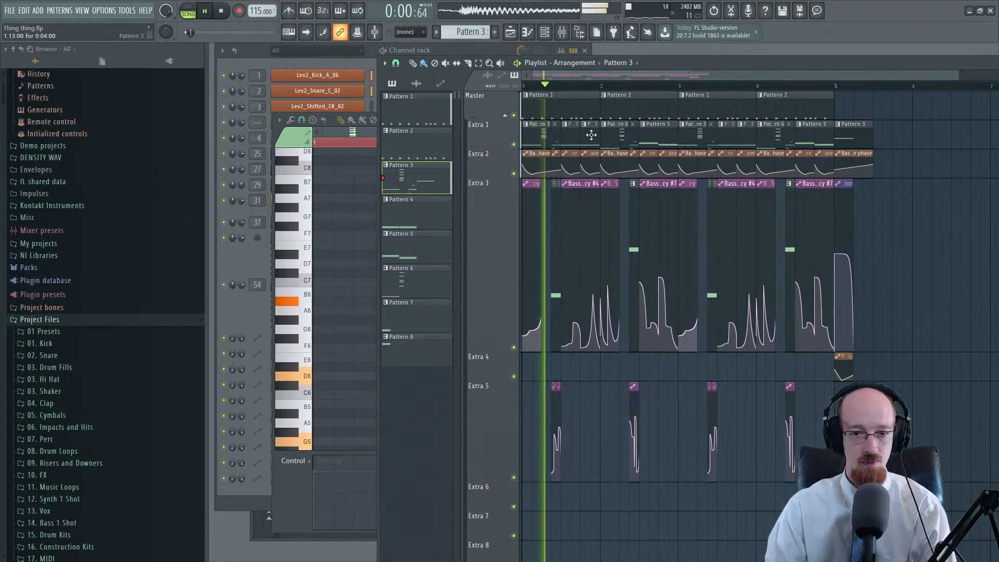
{"action": "key", "text": "space"}
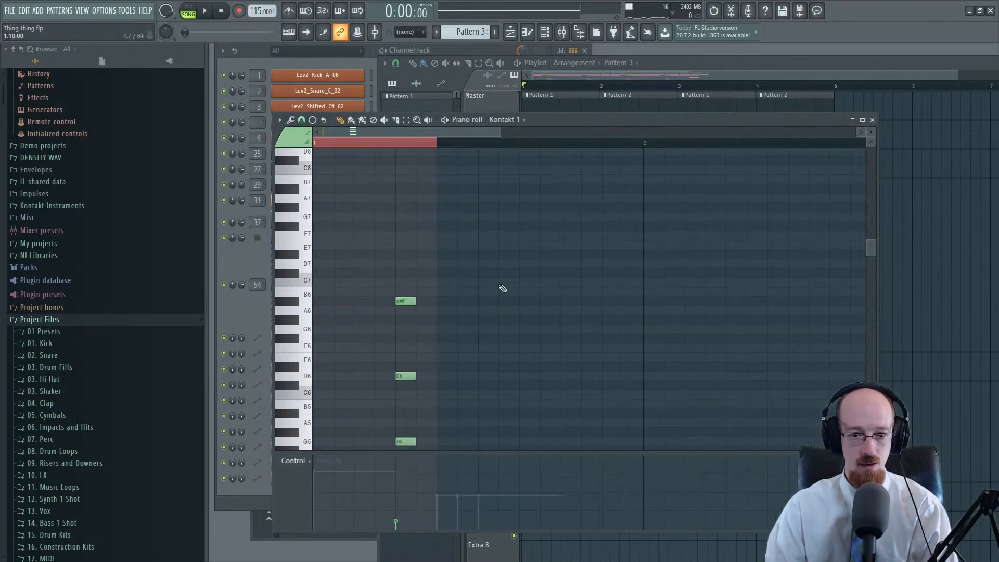
Step: Undo all the note moves and the added note in Pattern 3's Kontakt 1 chord
{"action": "scroll", "coordinate": [503, 288], "scroll_direction": "down", "scroll_amount": 3}
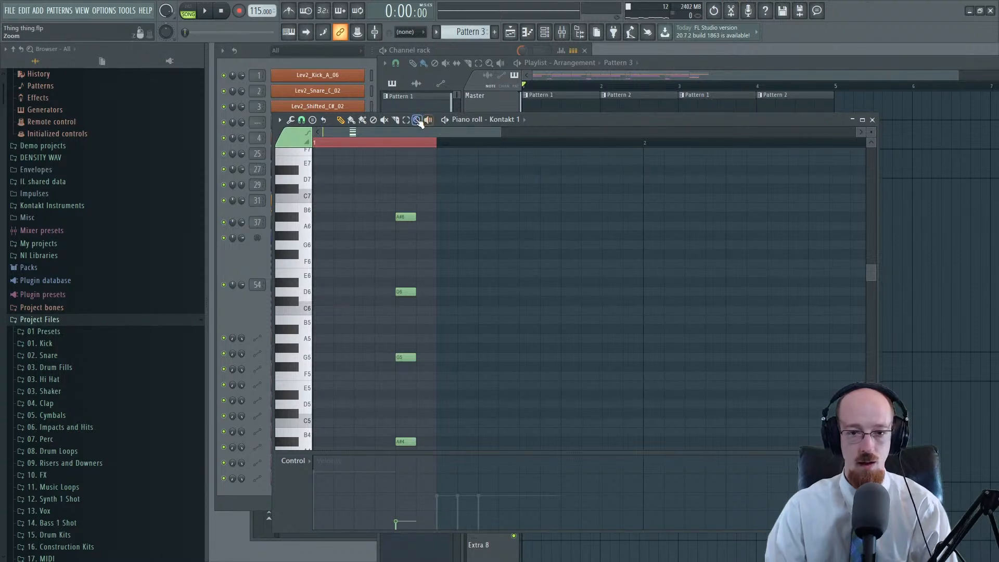
{"action": "scroll", "coordinate": [436, 135], "scroll_direction": "down", "scroll_amount": 1}
{"action": "scroll", "coordinate": [478, 260], "scroll_direction": "down", "scroll_amount": 3}
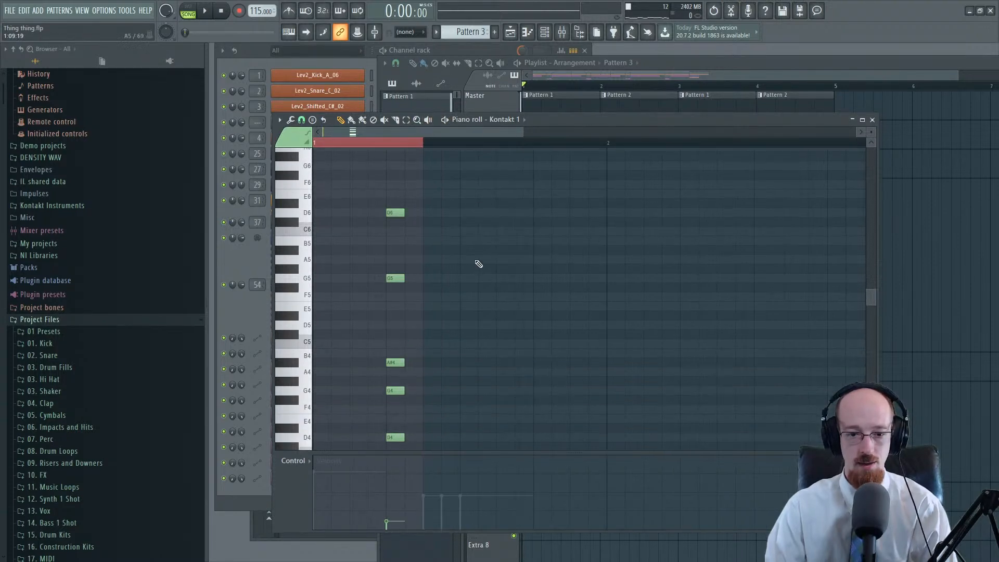
{"action": "key", "text": "ctrl+z"}
{"action": "key", "text": "ctrl+z"}
{"action": "key", "text": "ctrl+z"}
{"action": "key", "text": "ctrl+z"}
{"action": "key", "text": "ctrl+z"}
{"action": "key", "text": "ctrl+z"}
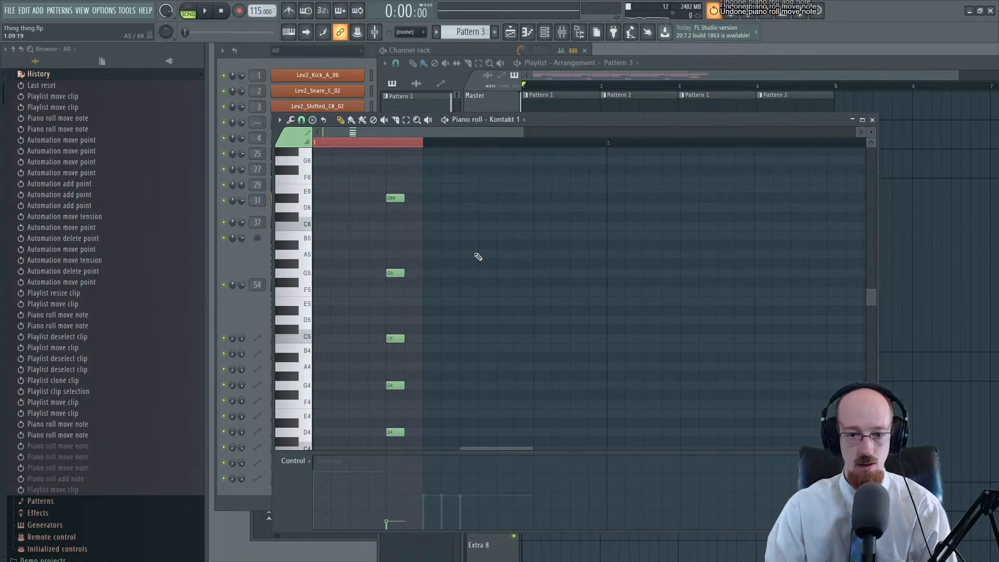
{"action": "key", "text": "ctrl+z"}
Step: Play back the start of the arrangement with Pattern 3's original chord
{"action": "scroll", "coordinate": [479, 254], "scroll_direction": "down", "scroll_amount": 4}
{"action": "key", "text": "space"}
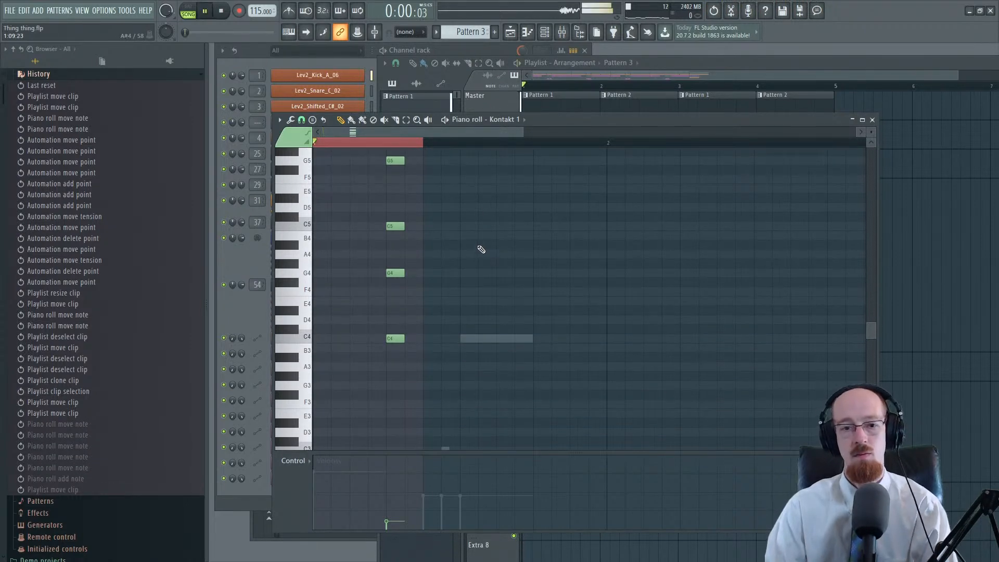
{"action": "left_click", "coordinate": [659, 70]}
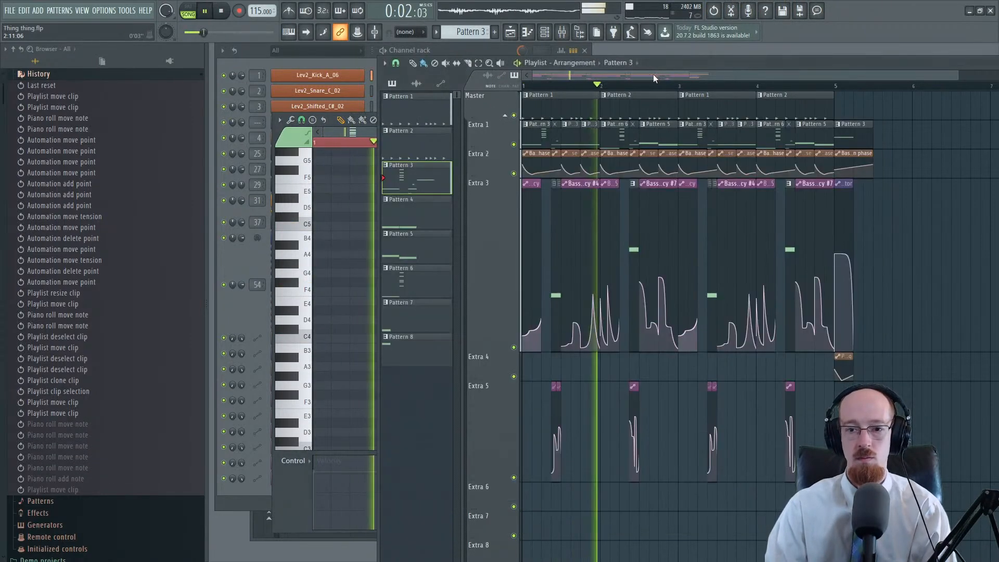
{"action": "key", "text": "space"}
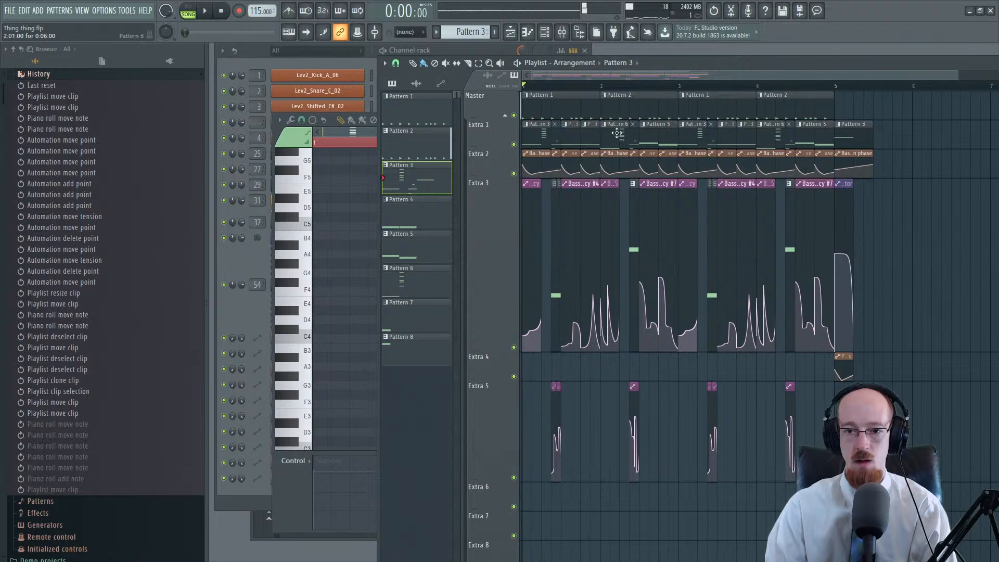
Step: Make the Pattern 6 clip at bar 2 unique, and open its Kontakt 1 chord in the piano roll
{"action": "left_click", "coordinate": [602, 125]}
{"action": "left_click", "coordinate": [613, 142]}
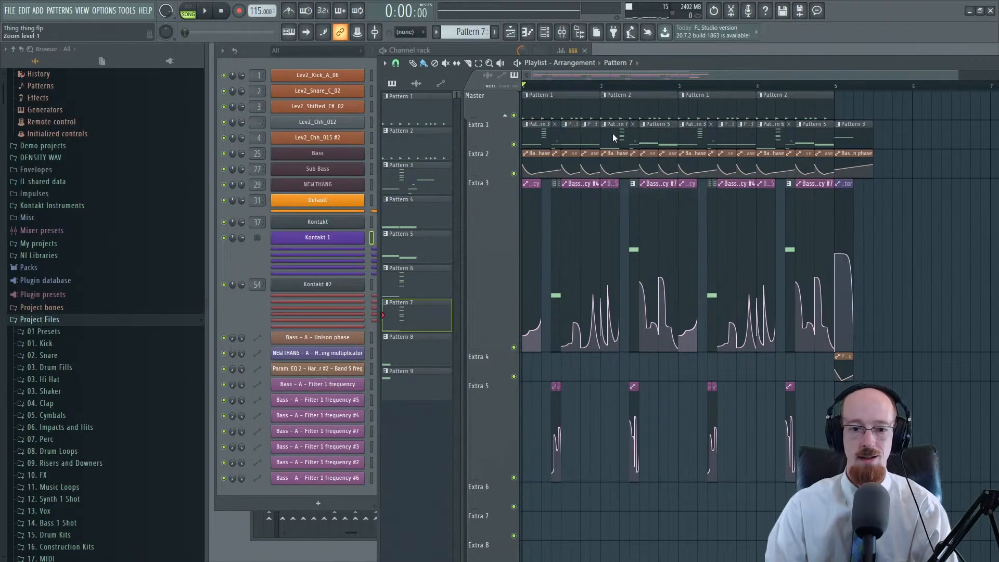
{"action": "double_click", "coordinate": [613, 135]}
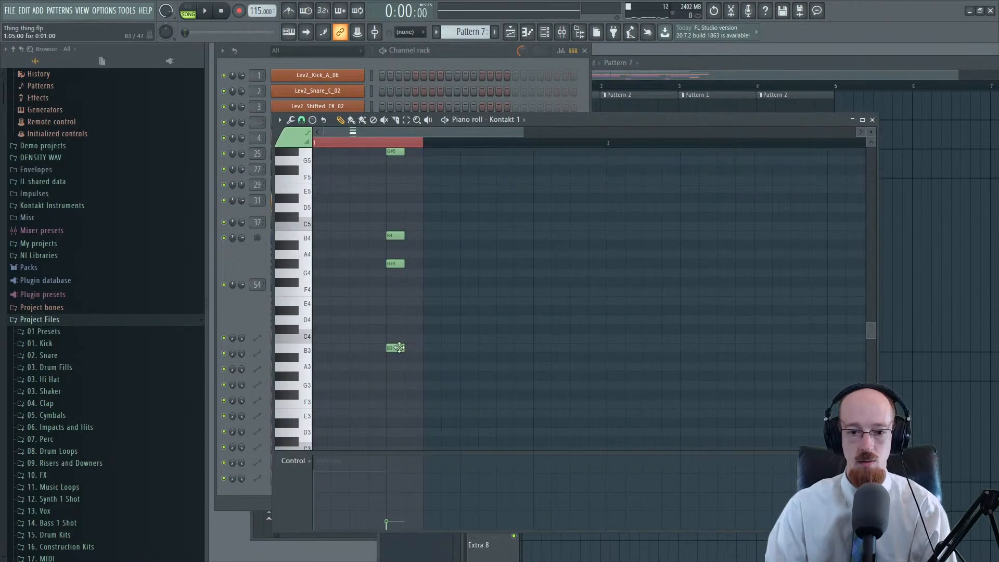
{"action": "scroll", "coordinate": [398, 345], "scroll_direction": "up", "scroll_amount": 2}
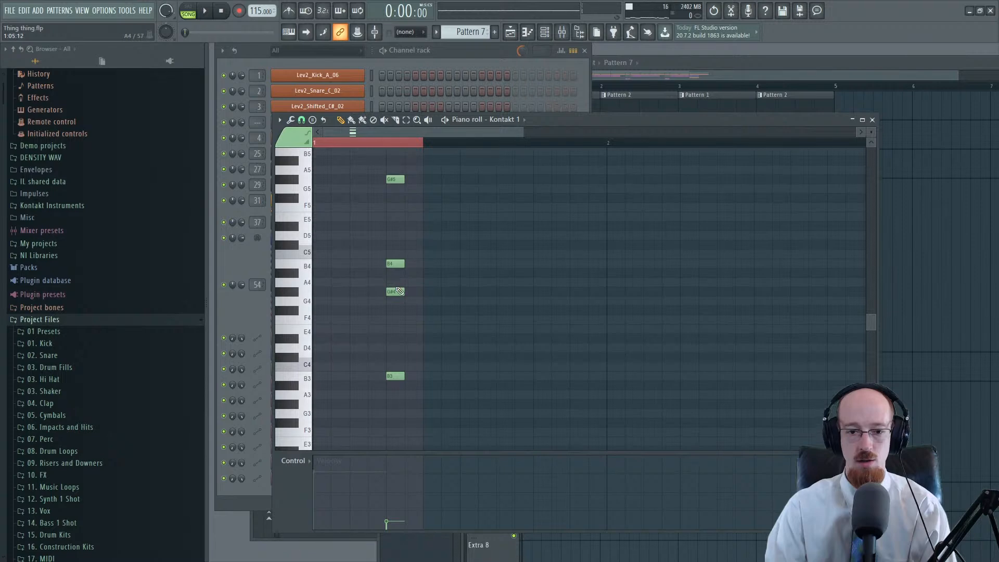
Step: Revoice Pattern 7's Kontakt 1 chord by lowering G#4 to G4, G#5 to G5 and E6 to D6, and add a G6 note
{"action": "left_click_drag", "start_coordinate": [395, 294], "coordinate": [394, 302]}
{"action": "scroll", "coordinate": [398, 322], "scroll_direction": "down", "scroll_amount": 2}
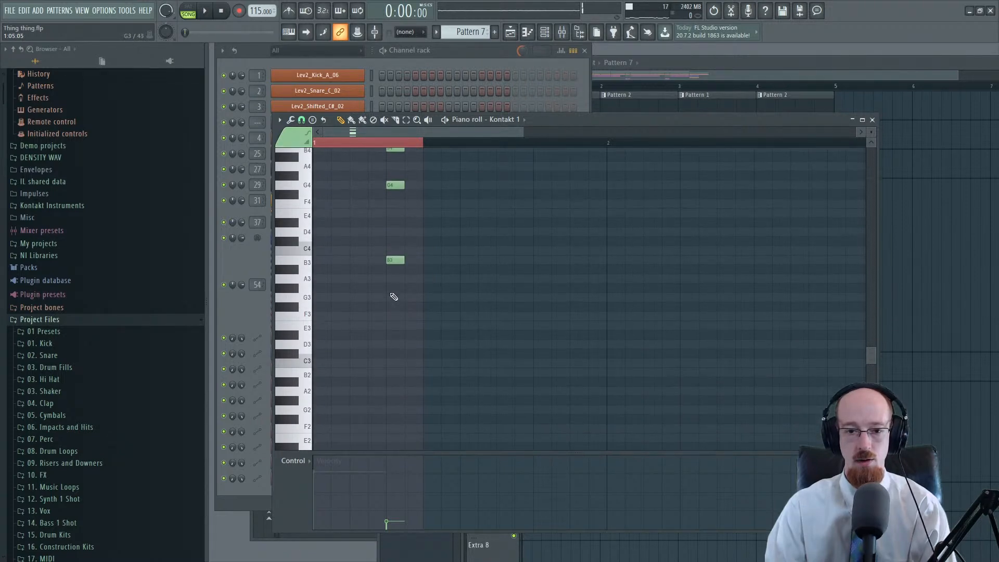
{"action": "scroll", "coordinate": [405, 306], "scroll_direction": "up", "scroll_amount": 4}
{"action": "scroll", "coordinate": [397, 364], "scroll_direction": "down", "scroll_amount": 4}
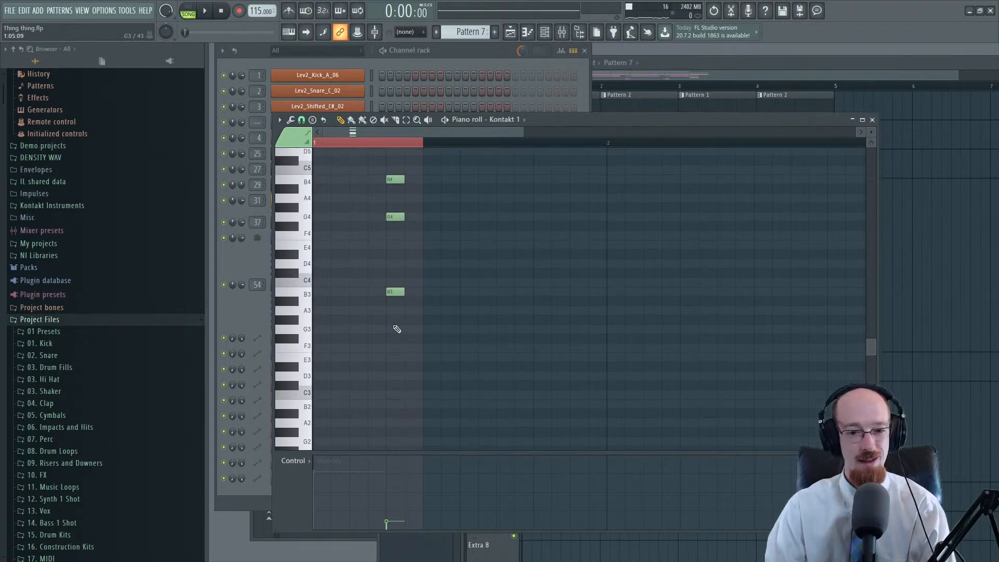
{"action": "scroll", "coordinate": [397, 296], "scroll_direction": "up", "scroll_amount": 6}
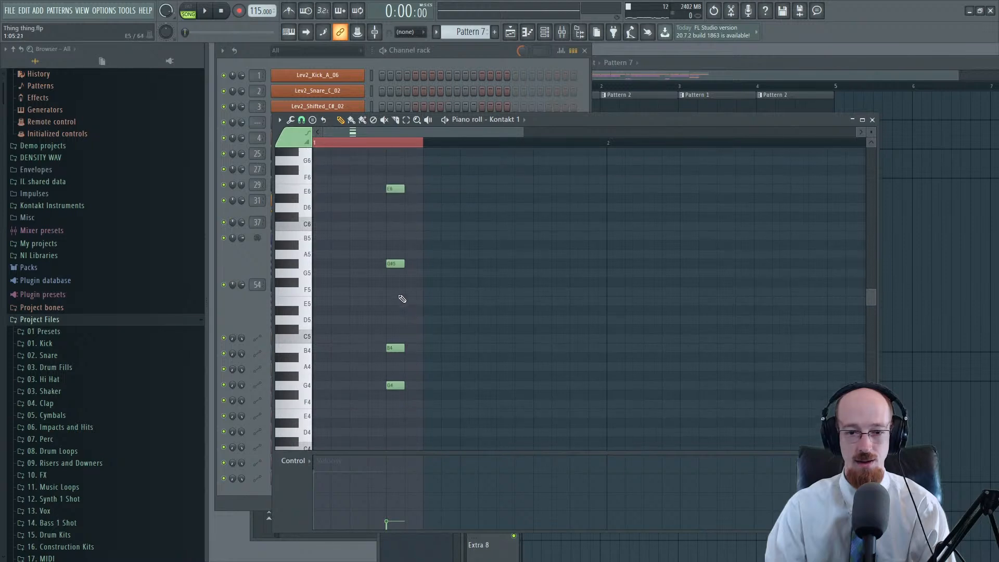
{"action": "scroll", "coordinate": [397, 274], "scroll_direction": "up", "scroll_amount": 3}
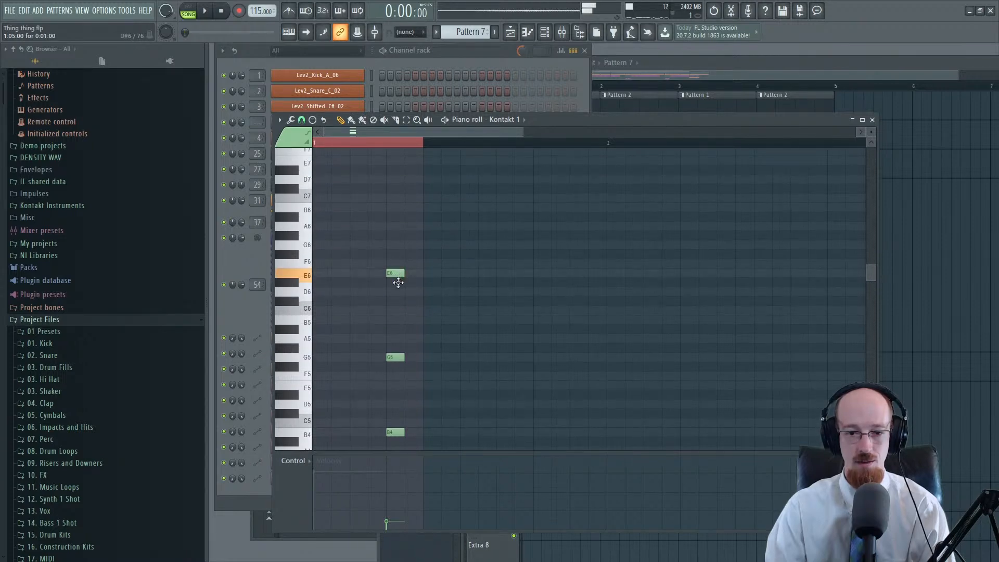
{"action": "left_click_drag", "start_coordinate": [398, 283], "coordinate": [398, 296]}
{"action": "mouse_move", "coordinate": [400, 251]}
{"action": "left_mouse_down"}
{"action": "mouse_move", "coordinate": [398, 216]}
{"action": "mouse_move", "coordinate": [387, 247]}
{"action": "left_mouse_up"}
{"action": "scroll", "coordinate": [497, 316], "scroll_direction": "down", "scroll_amount": 5}
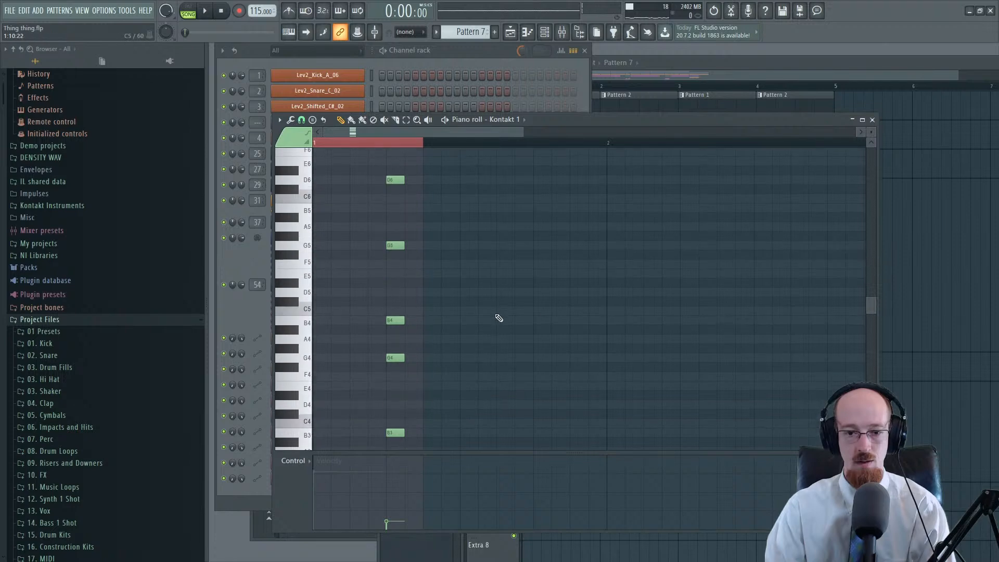
Step: Play the revised chord and try lowering its B3 and B4 notes to A#3 and A#4
{"action": "key", "text": "space"}
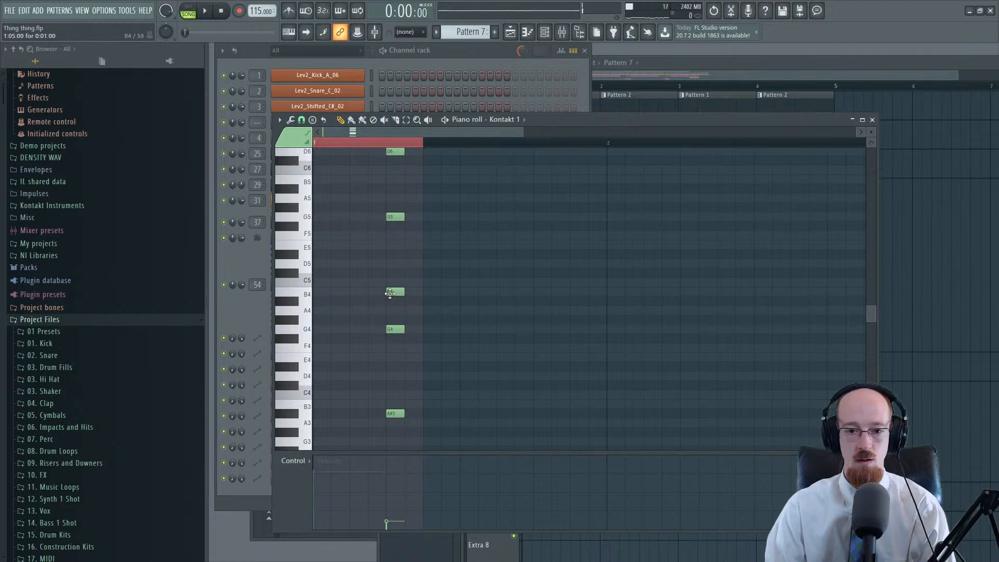
{"action": "scroll", "coordinate": [407, 250], "scroll_direction": "up", "scroll_amount": 3}
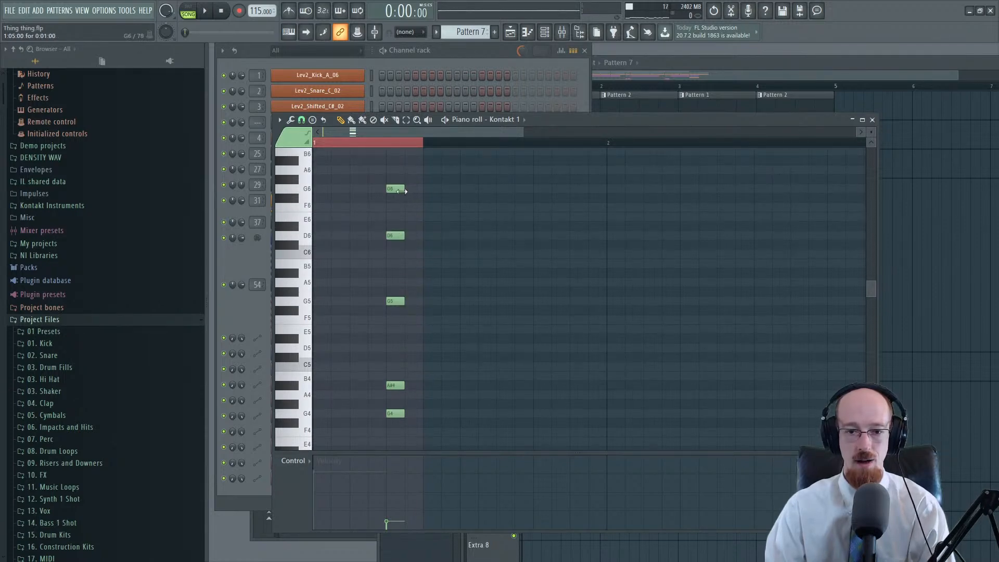
{"action": "scroll", "coordinate": [399, 234], "scroll_direction": "up", "scroll_amount": 2}
{"action": "scroll", "coordinate": [408, 227], "scroll_direction": "down", "scroll_amount": 3}
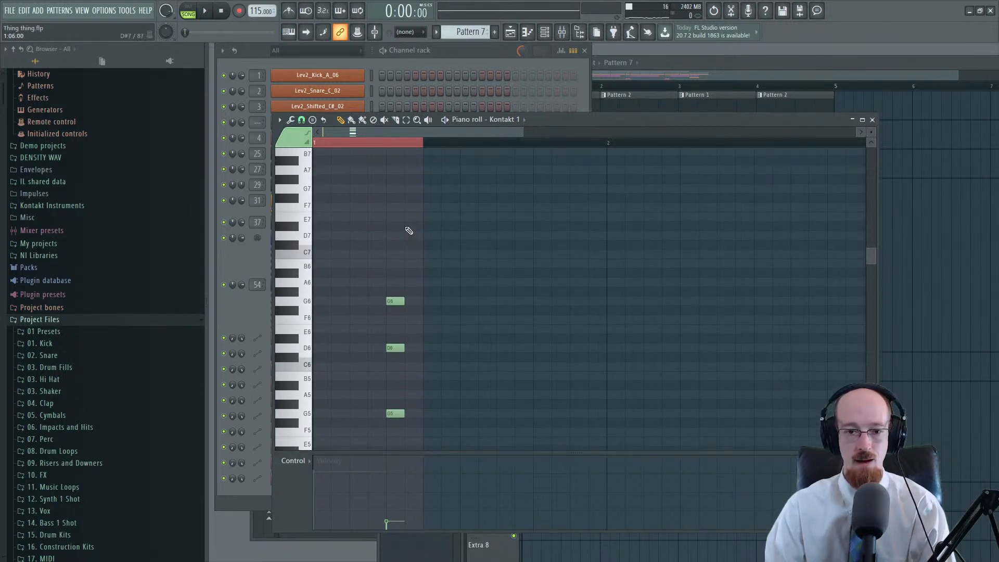
{"action": "key", "text": "space"}
{"action": "scroll", "coordinate": [478, 292], "scroll_direction": "down", "scroll_amount": 2}
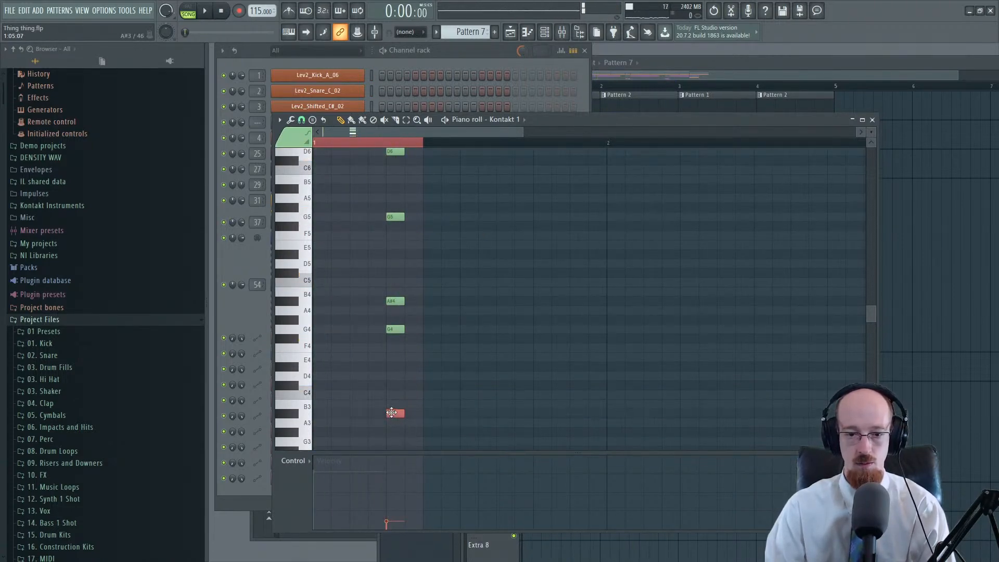
Step: Play back the arrangement through bar 4 to hear the Pattern 7 chord in context
{"action": "key", "text": "space"}
{"action": "left_click", "coordinate": [705, 61]}
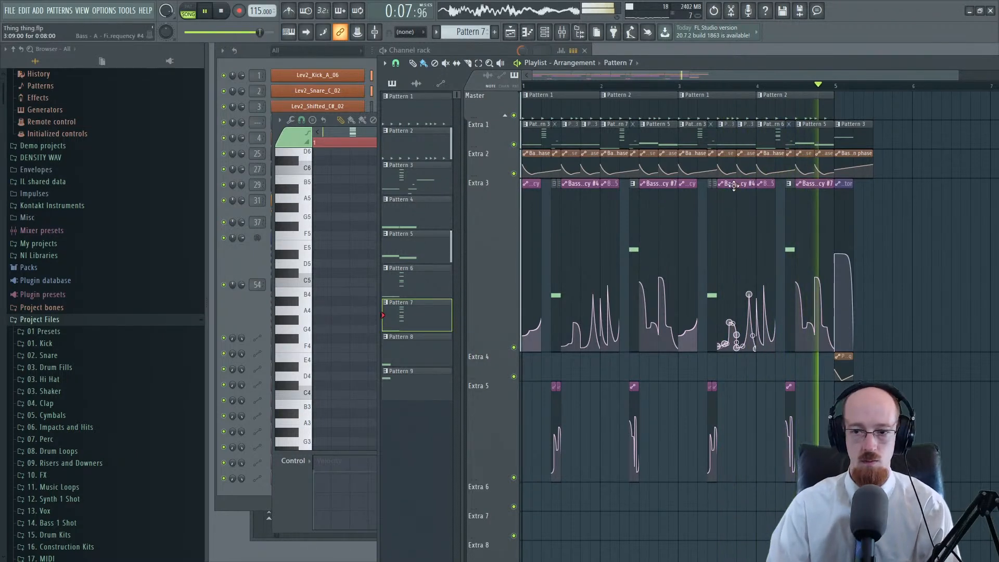
{"action": "key", "text": "space"}
Step: Move the group of ending clips from bar 5 to bar 9, aligned exactly with the start of the bar
{"action": "left_click_drag", "start_coordinate": [847, 149], "coordinate": [864, 364]}
{"action": "scroll", "coordinate": [853, 281], "scroll_direction": "down", "scroll_amount": 3}
{"action": "left_click_drag", "start_coordinate": [694, 135], "coordinate": [856, 141]}
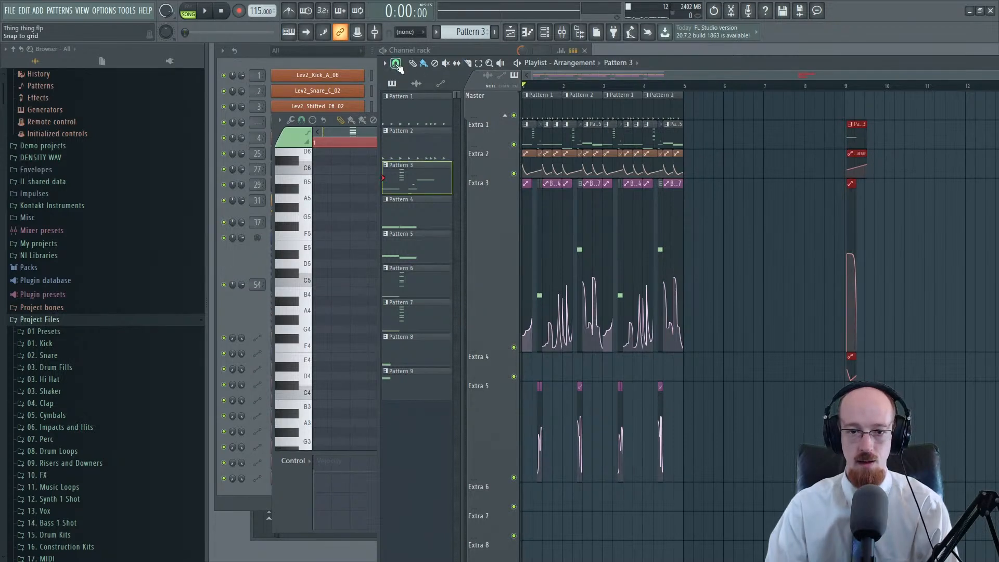
{"action": "left_click", "coordinate": [398, 63]}
{"action": "left_click", "coordinate": [419, 163]}
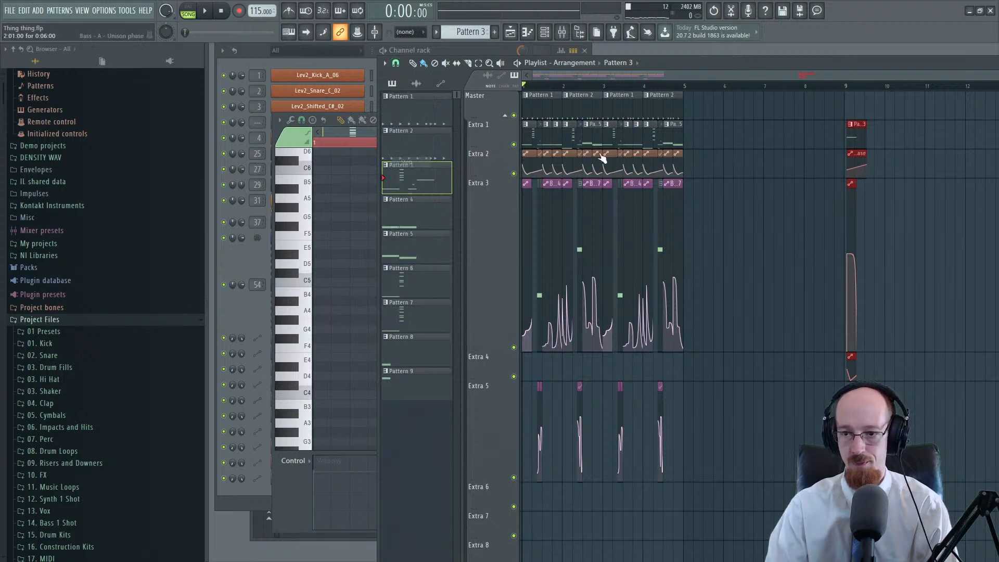
{"action": "scroll", "coordinate": [854, 137], "scroll_direction": "up", "scroll_amount": 6}
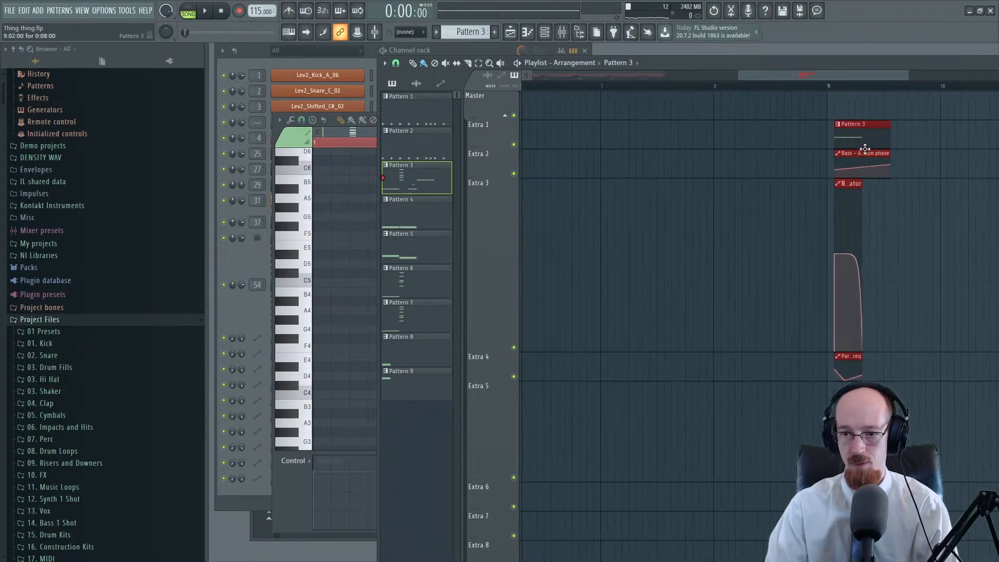
{"action": "left_click_drag", "start_coordinate": [821, 135], "coordinate": [766, 143]}
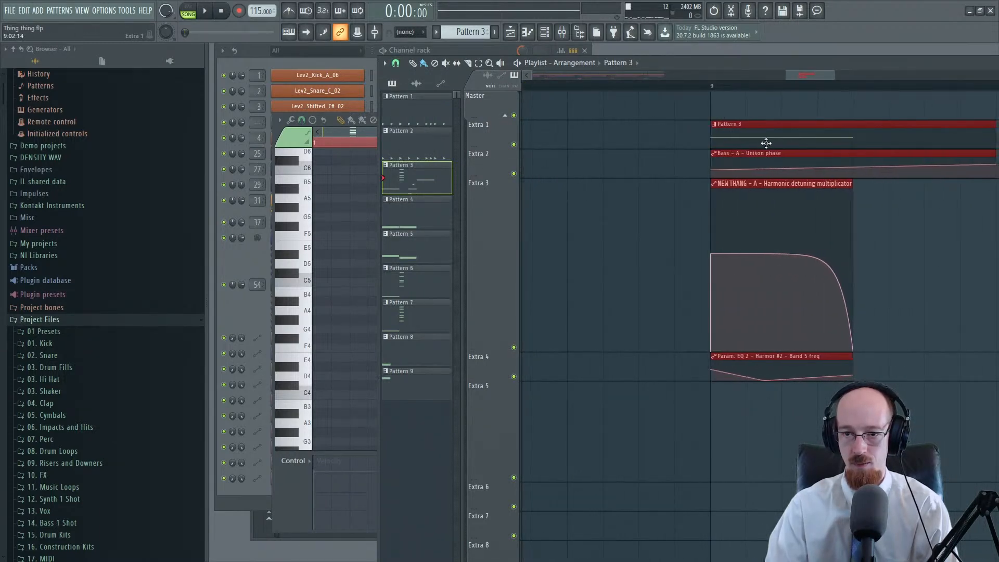
{"action": "scroll", "coordinate": [624, 177], "scroll_direction": "down", "scroll_amount": 6}
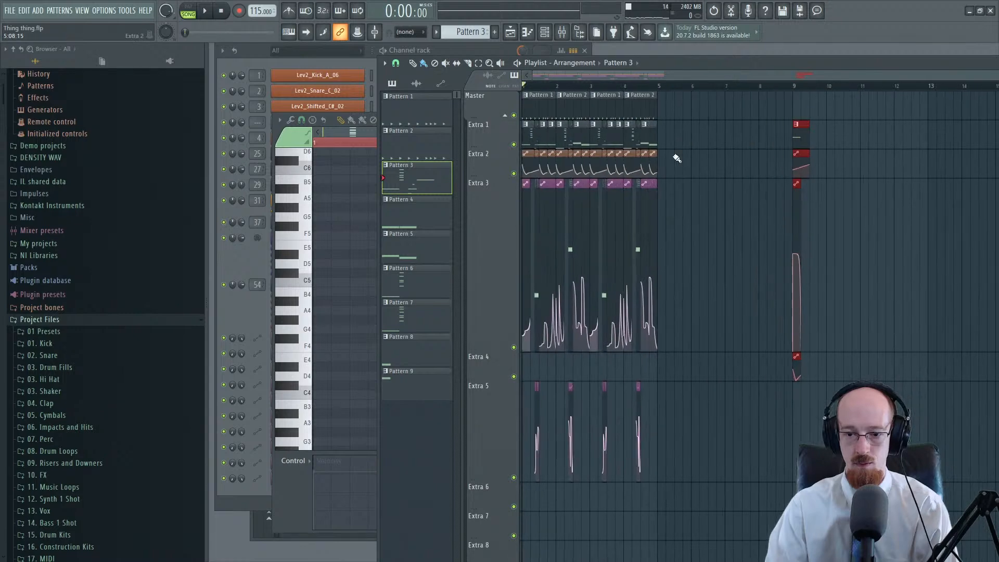
Step: Duplicate all playlist clips of bars 1 to 4 into bars 5 to 8, directly ahead of the ending clips
{"action": "left_click_drag", "start_coordinate": [697, 102], "coordinate": [526, 414]}
{"action": "left_click_drag", "start_coordinate": [634, 110], "coordinate": [670, 113]}
{"action": "key", "text": "Delete"}
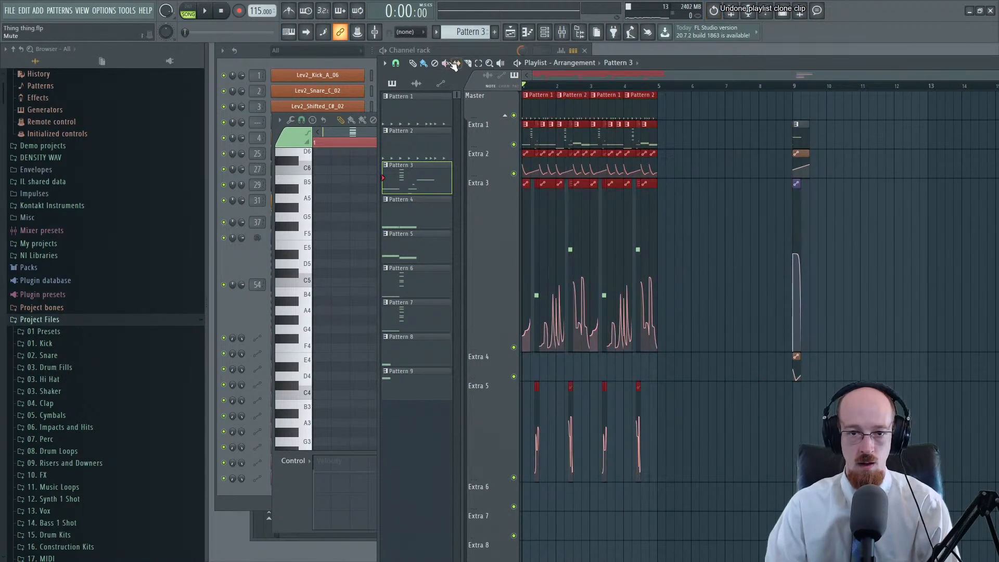
{"action": "left_click", "coordinate": [395, 63]}
{"action": "left_click", "coordinate": [419, 99]}
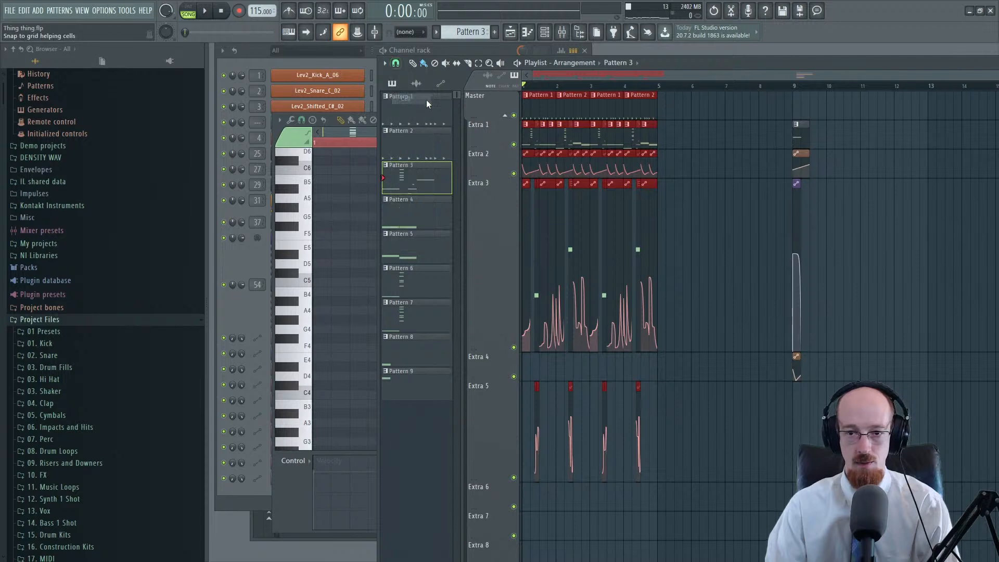
{"action": "left_click_drag", "start_coordinate": [547, 106], "coordinate": [670, 113]}
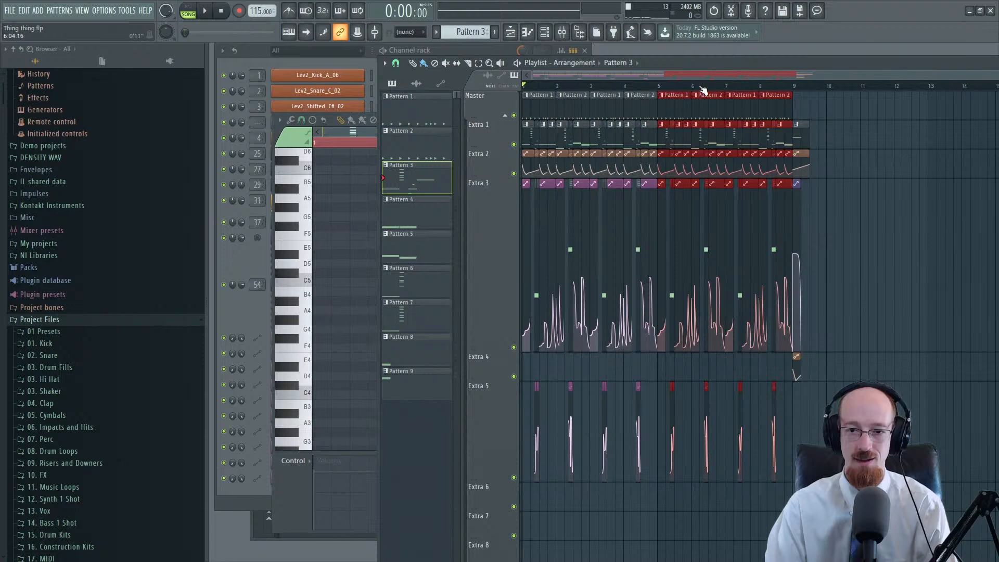
Step: Play back the extended arrangement from the start into bar 6
{"action": "key", "text": "space"}
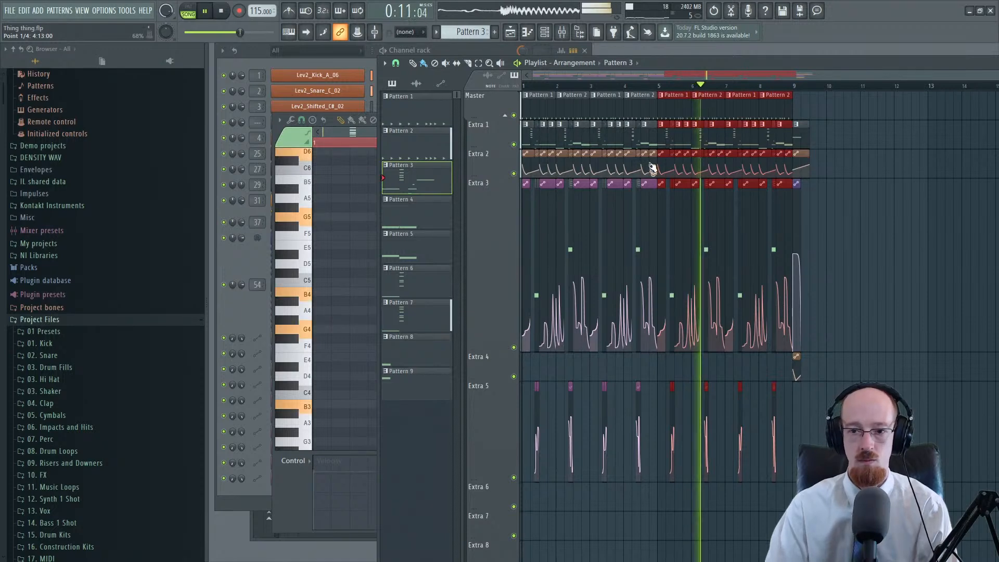
{"action": "scroll", "coordinate": [656, 167], "scroll_direction": "up", "scroll_amount": 5}
{"action": "key", "text": "space"}
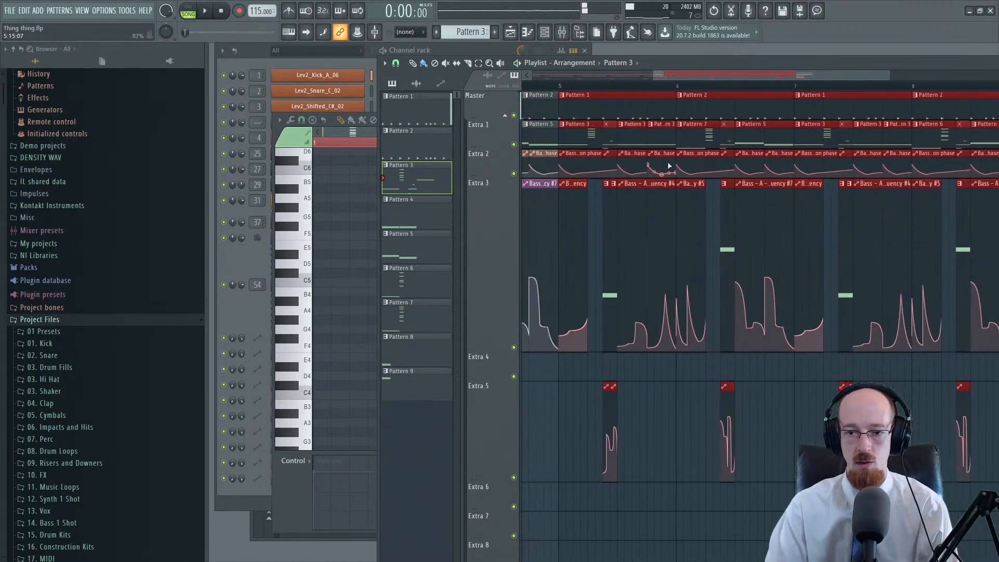
Step: Select the range from 5:09 to bar 6 and make the Bass - A - Filter 1 frequency #4 clip there unique
{"action": "scroll", "coordinate": [630, 164], "scroll_direction": "up", "scroll_amount": 3}
{"action": "left_click", "coordinate": [634, 153]}
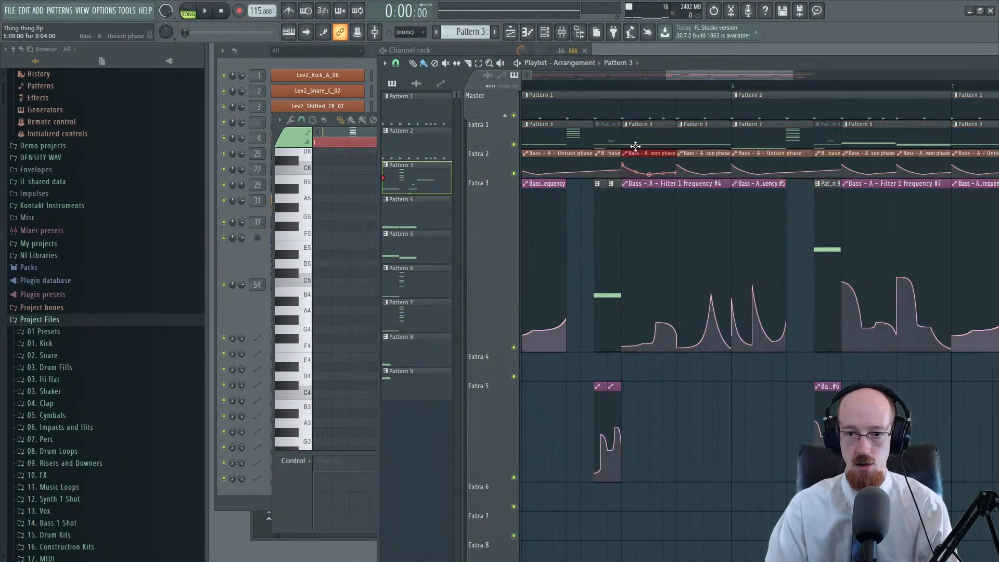
{"action": "left_click_drag", "start_coordinate": [626, 90], "coordinate": [734, 96]}
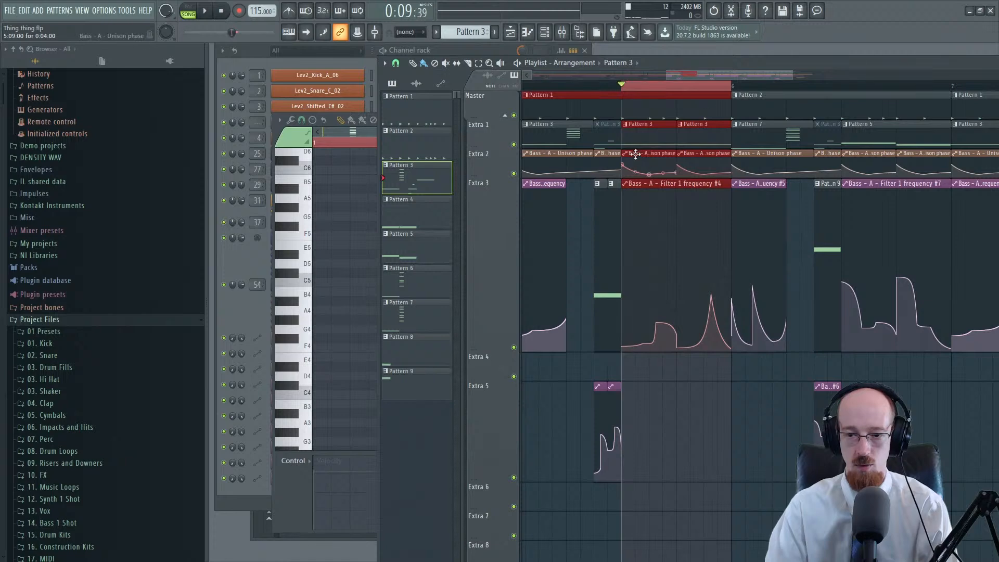
{"action": "left_click", "coordinate": [624, 184]}
{"action": "left_click", "coordinate": [627, 193]}
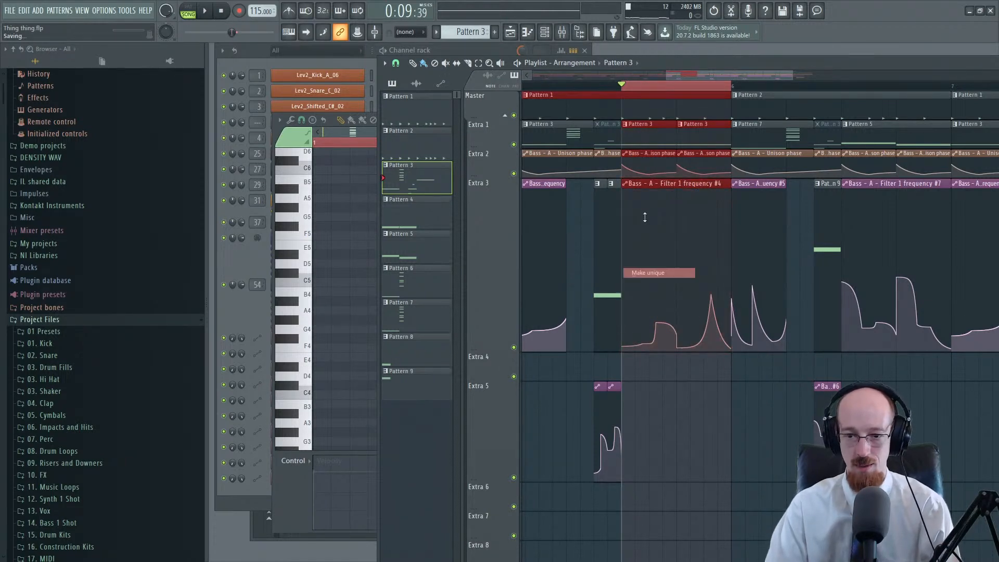
Step: Reshape the Filter 1 frequency #8 curve, lowering its early bump and replacing the points in its second half with one peak at 5:15
{"action": "left_click", "coordinate": [644, 342]}
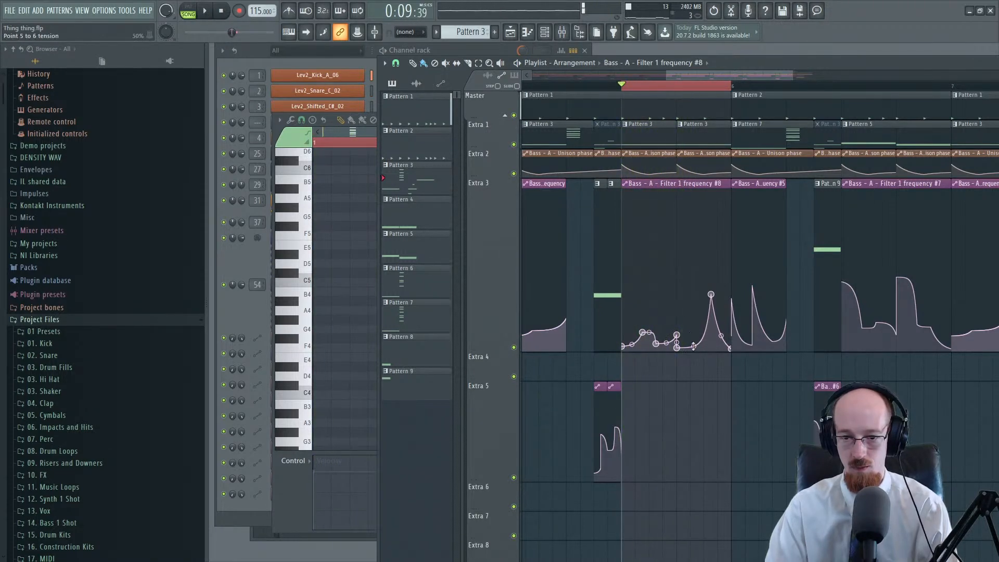
{"action": "key", "text": "space"}
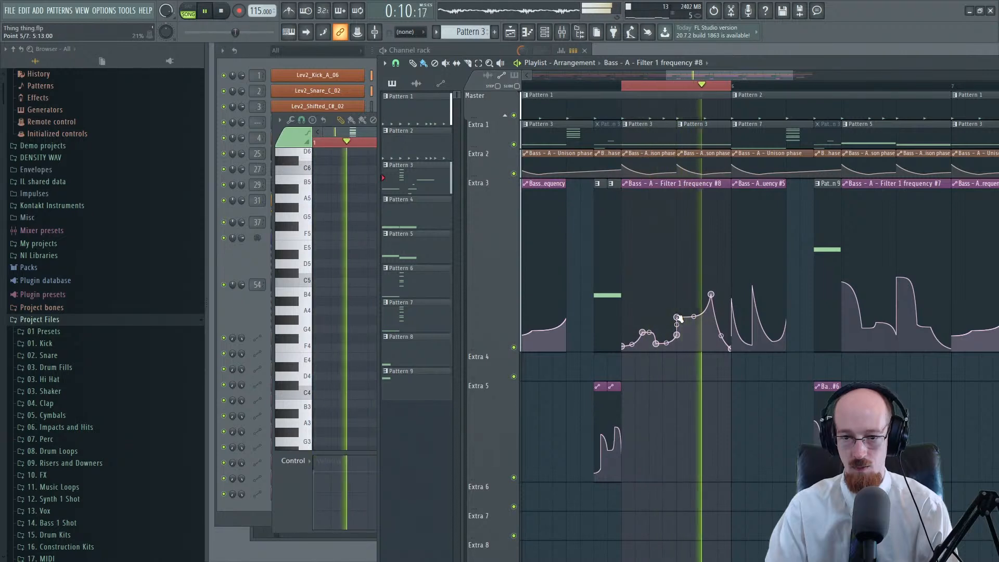
{"action": "right_click", "coordinate": [679, 322]}
{"action": "left_click", "coordinate": [683, 332]}
{"action": "key", "text": "space"}
{"action": "left_click_drag", "start_coordinate": [677, 334], "coordinate": [704, 279]}
{"action": "right_click", "coordinate": [711, 294]}
{"action": "left_click", "coordinate": [715, 304]}
{"action": "key", "text": "space"}
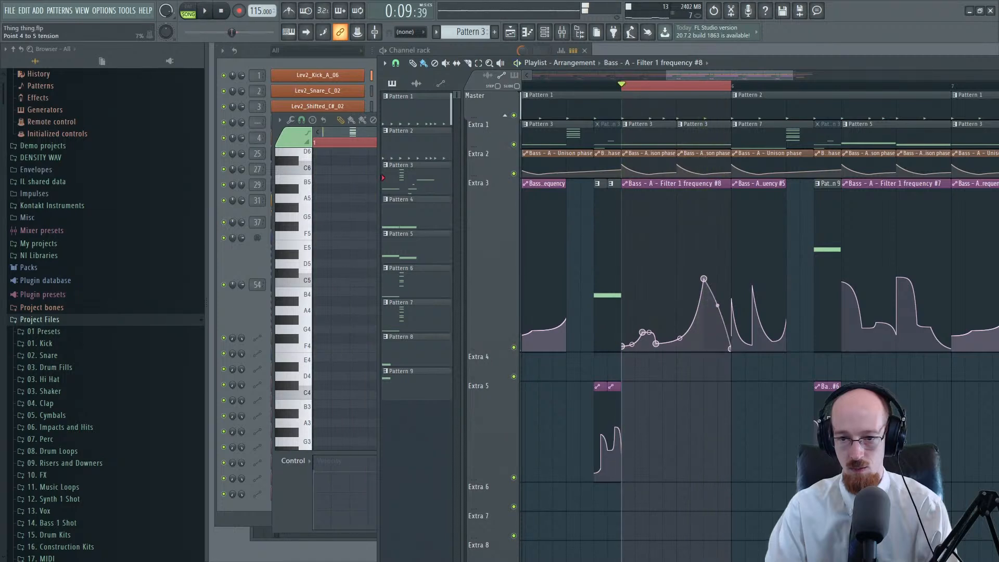
Step: Bow the curve outward on both sides of the 5:15 peak and add a point at 5:13 on the rising side
{"action": "left_click_drag", "start_coordinate": [717, 332], "coordinate": [717, 285]}
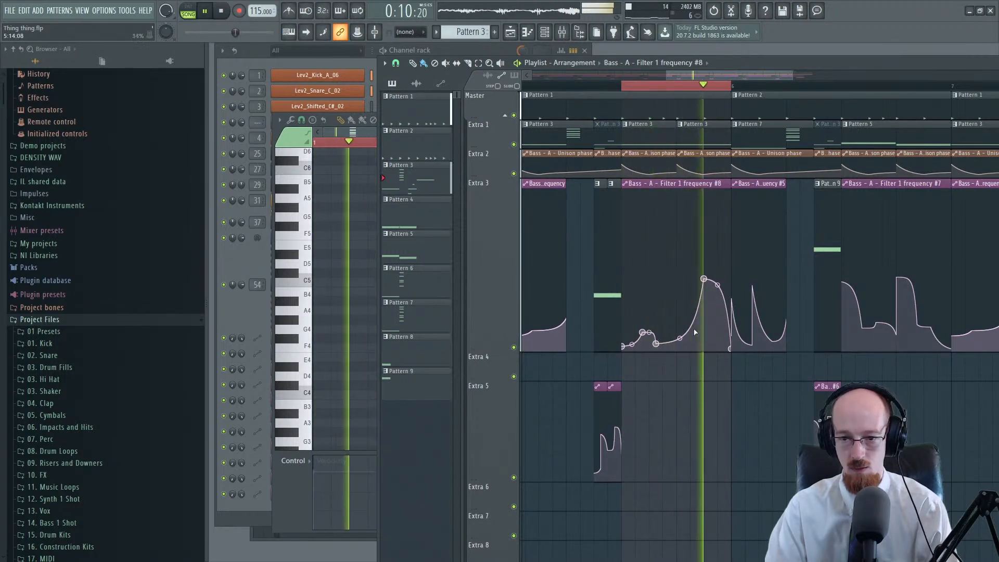
{"action": "key", "text": "space"}
{"action": "key", "text": "space"}
{"action": "left_click_drag", "start_coordinate": [679, 332], "coordinate": [690, 292]}
{"action": "key", "text": "space"}
{"action": "right_click", "coordinate": [678, 322]}
{"action": "key", "text": "space"}
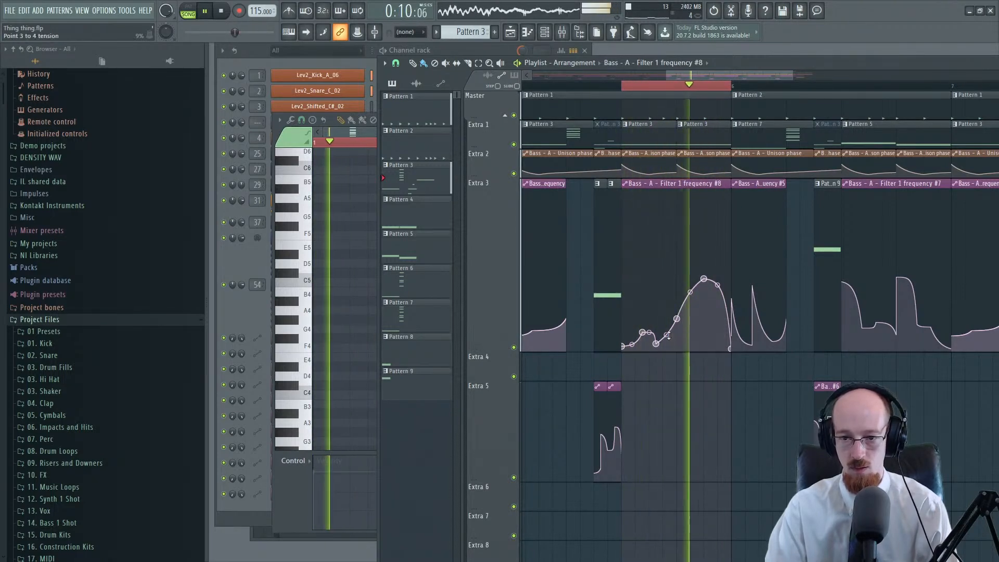
Step: Adjust the tension of the segment leading up to the 5:13 point and raise the 5:15 peak to 49%
{"action": "left_click_drag", "start_coordinate": [668, 336], "coordinate": [669, 340]}
{"action": "key", "text": "space"}
{"action": "key", "text": "space"}
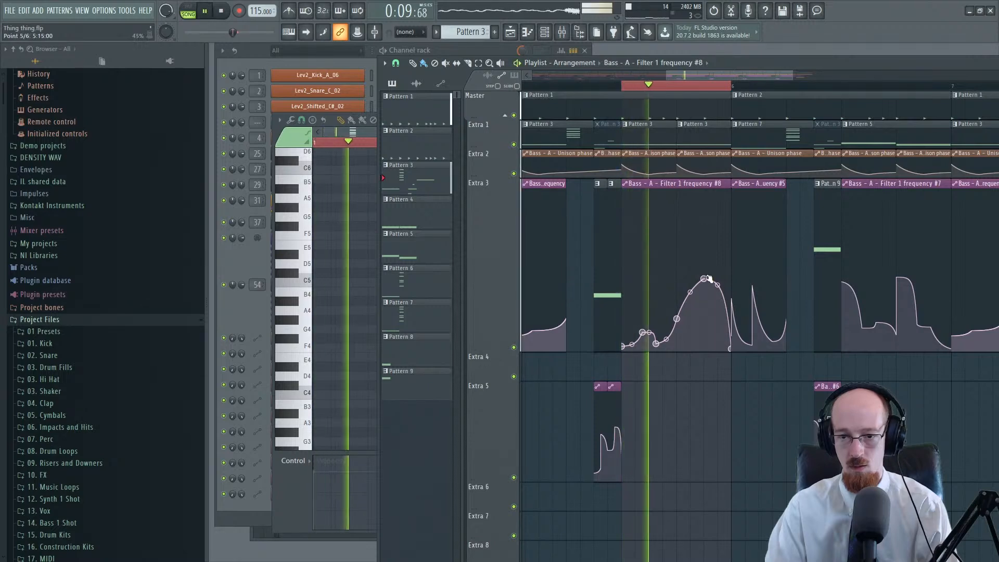
{"action": "left_click_drag", "start_coordinate": [703, 279], "coordinate": [704, 272]}
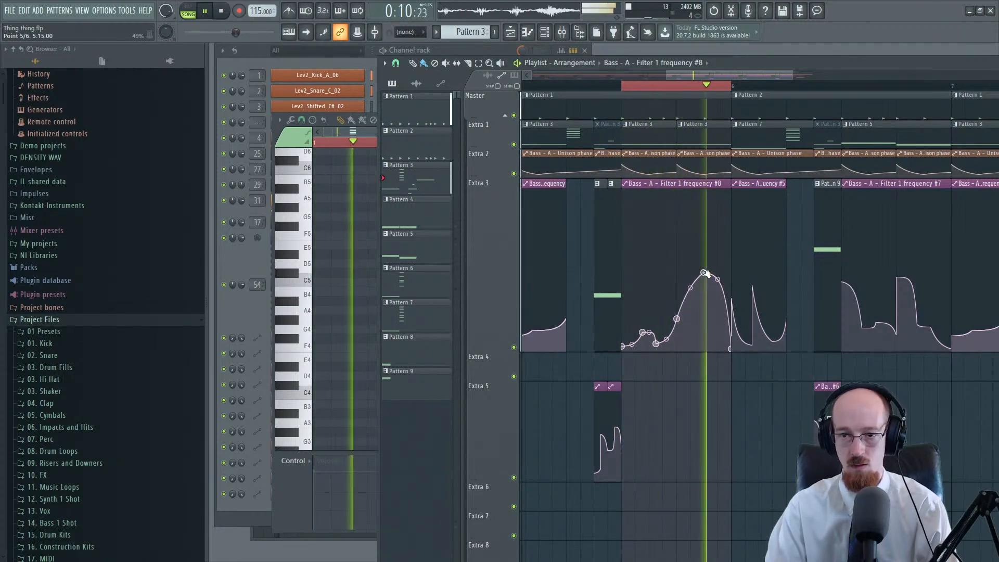
{"action": "key", "text": "space"}
Step: Clear the time selection and play back the arrangement from bar 5 to check the new filter movement
{"action": "left_click", "coordinate": [580, 84]}
{"action": "key", "text": "space"}
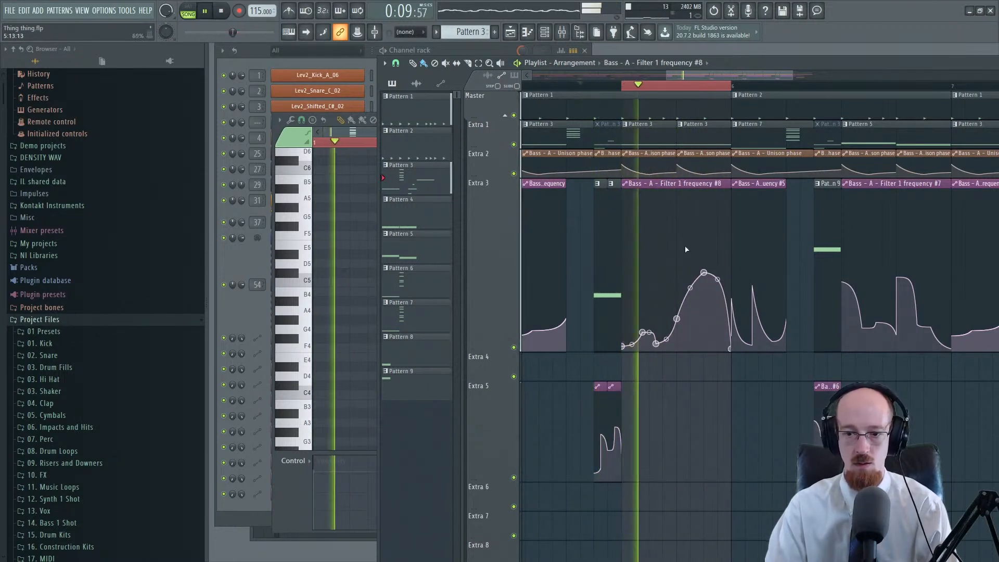
{"action": "key", "text": "space"}
{"action": "key", "text": "ctrl+d"}
{"action": "scroll", "coordinate": [646, 219], "scroll_direction": "down", "scroll_amount": 4}
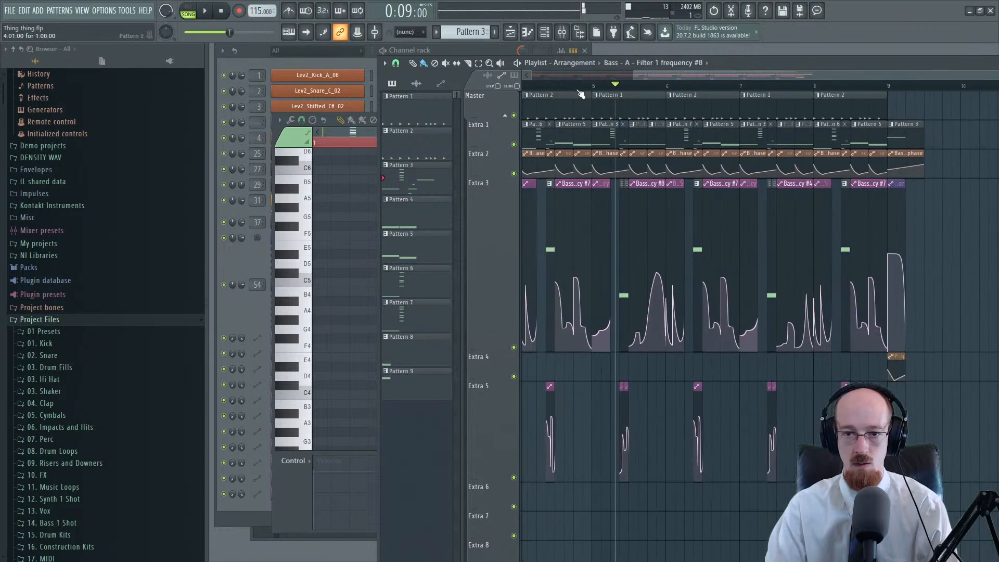
{"action": "left_click", "coordinate": [597, 86]}
{"action": "key", "text": "space"}
{"action": "key", "text": "space"}
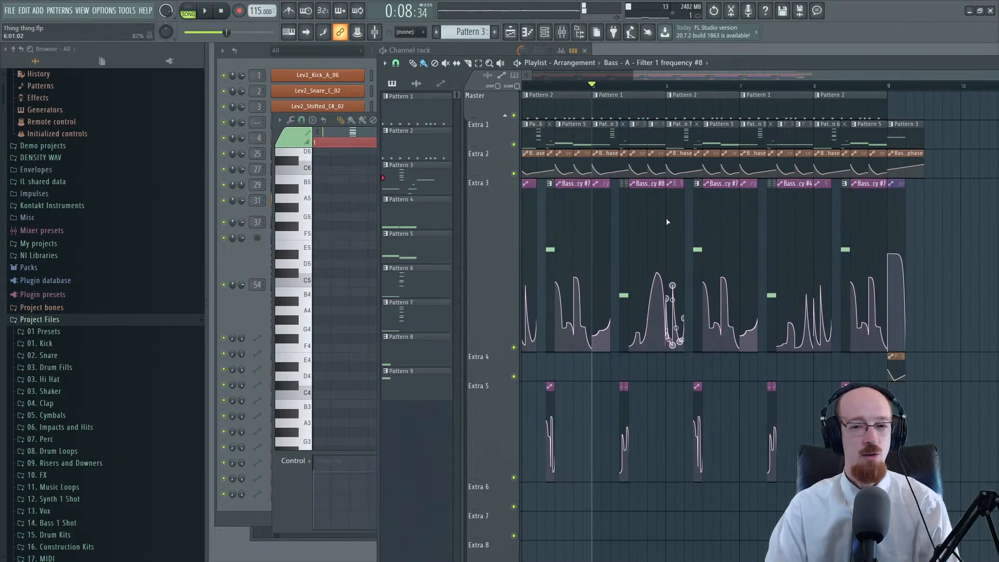
Step: Move the playhead to the start of bar 6 in the arrangement
{"action": "scroll", "coordinate": [667, 222], "scroll_direction": "left", "scroll_amount": 4}
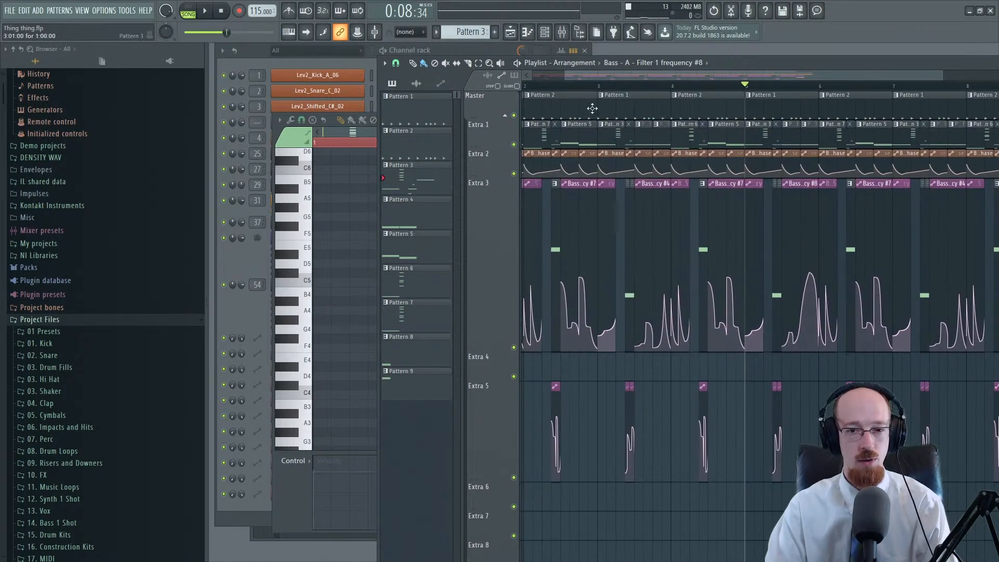
{"action": "mouse_move", "coordinate": [540, 89]}
{"action": "left_mouse_down"}
{"action": "mouse_move", "coordinate": [493, 89]}
{"action": "mouse_move", "coordinate": [894, 94]}
{"action": "left_mouse_up"}
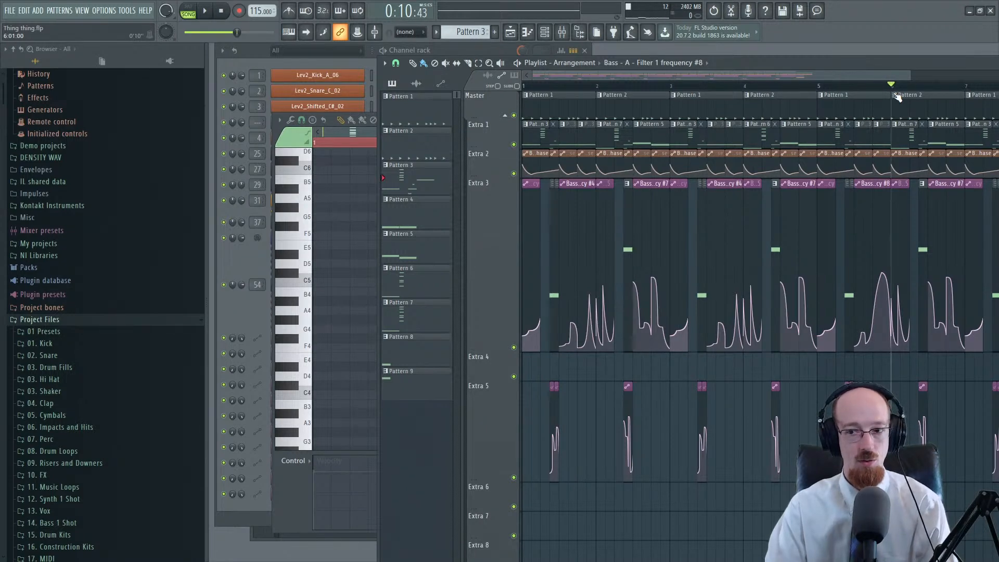
Step: Move the playhead to bar 5, then slice the Extra 1 to Extra 3 clips at 6:13 and delete the slices up to bar 7
{"action": "scroll", "coordinate": [687, 192], "scroll_direction": "right", "scroll_amount": 4}
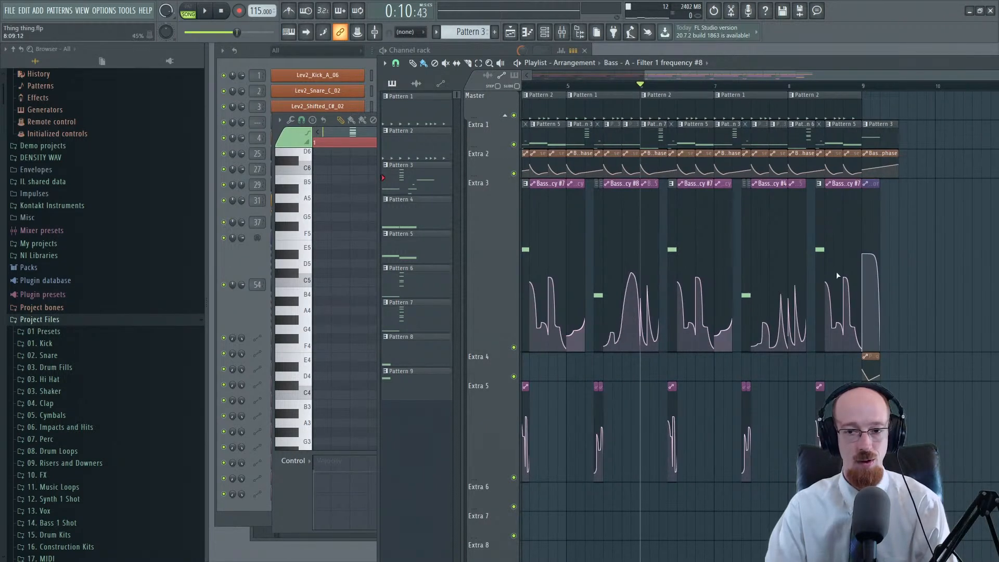
{"action": "left_click", "coordinate": [572, 87]}
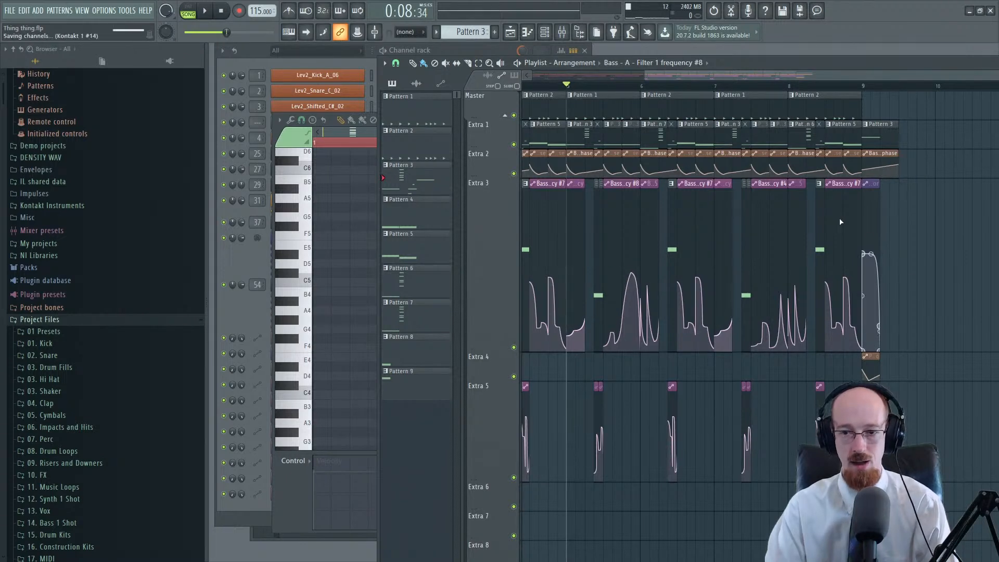
{"action": "scroll", "coordinate": [744, 78], "scroll_direction": "down", "scroll_amount": 3}
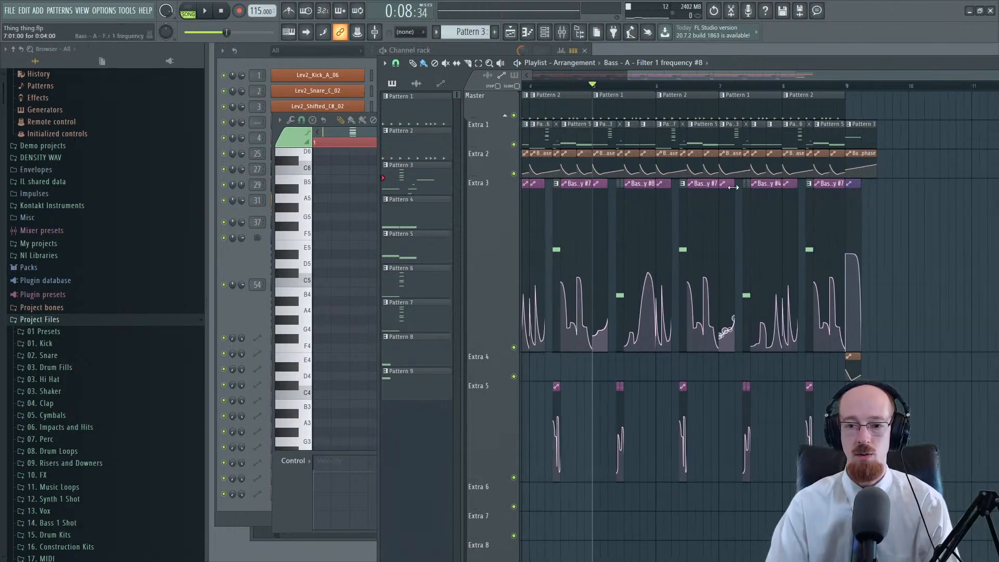
{"action": "scroll", "coordinate": [640, 156], "scroll_direction": "up", "scroll_amount": 3}
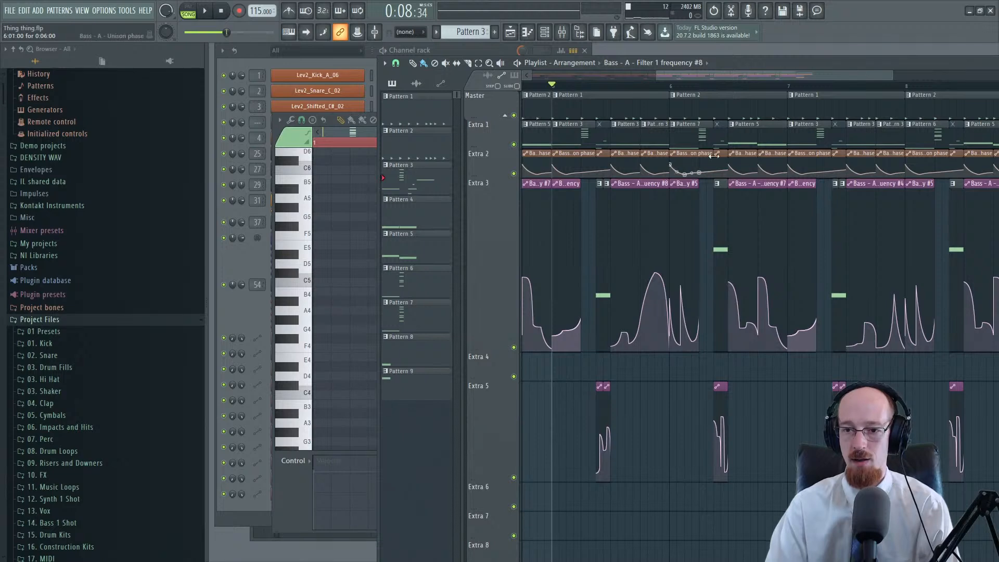
{"action": "scroll", "coordinate": [744, 146], "scroll_direction": "down", "scroll_amount": 2}
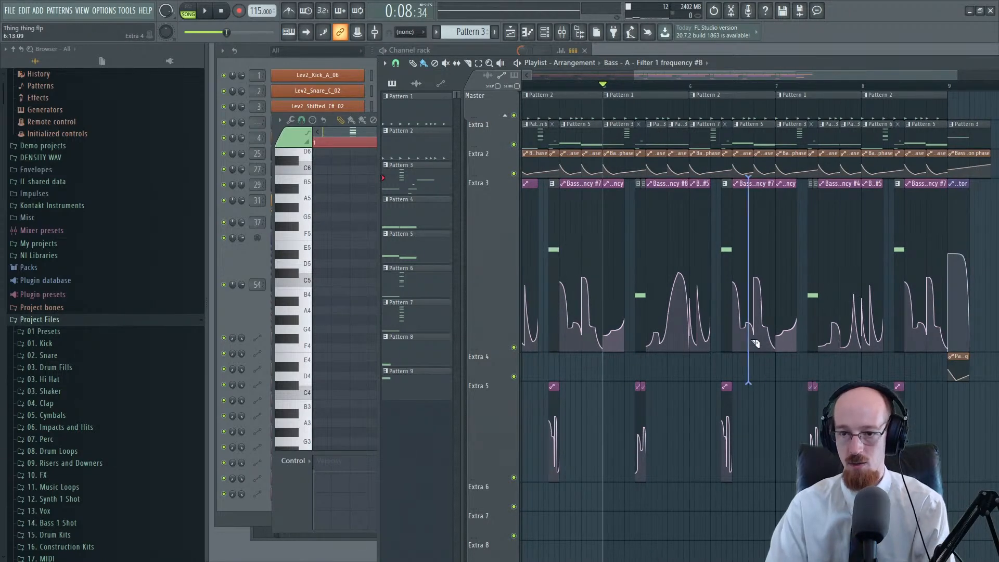
{"action": "left_click_drag", "start_coordinate": [756, 235], "coordinate": [760, 137]}
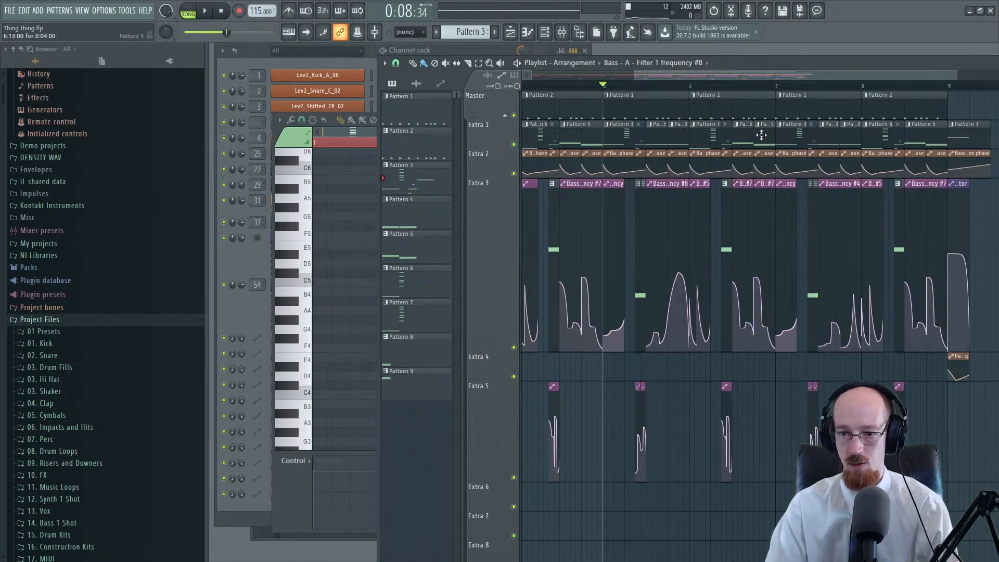
{"action": "right_click", "coordinate": [761, 135]}
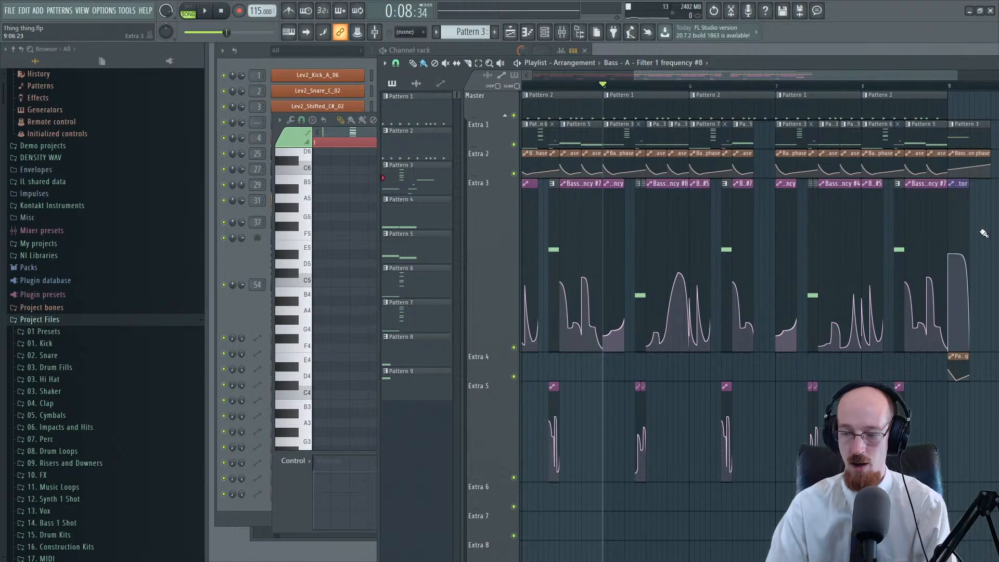
Step: Move the group of ending clips from bar 9 into the gap at 6:13 and play back from bar 5 to check the fill
{"action": "left_click_drag", "start_coordinate": [973, 159], "coordinate": [962, 365]}
{"action": "left_click_drag", "start_coordinate": [961, 136], "coordinate": [767, 157]}
{"action": "scroll", "coordinate": [767, 157], "scroll_direction": "down", "scroll_amount": 2}
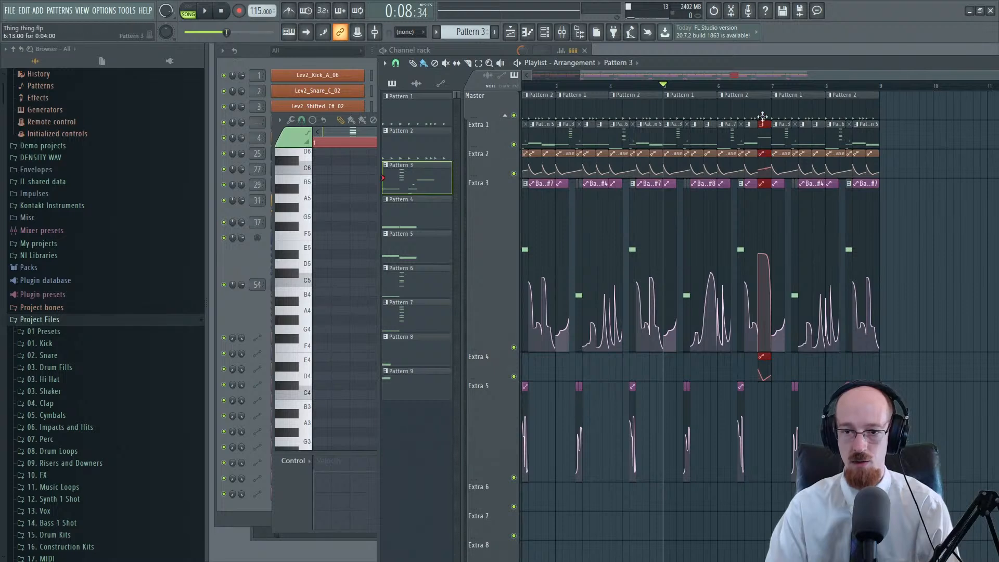
{"action": "key", "text": "space"}
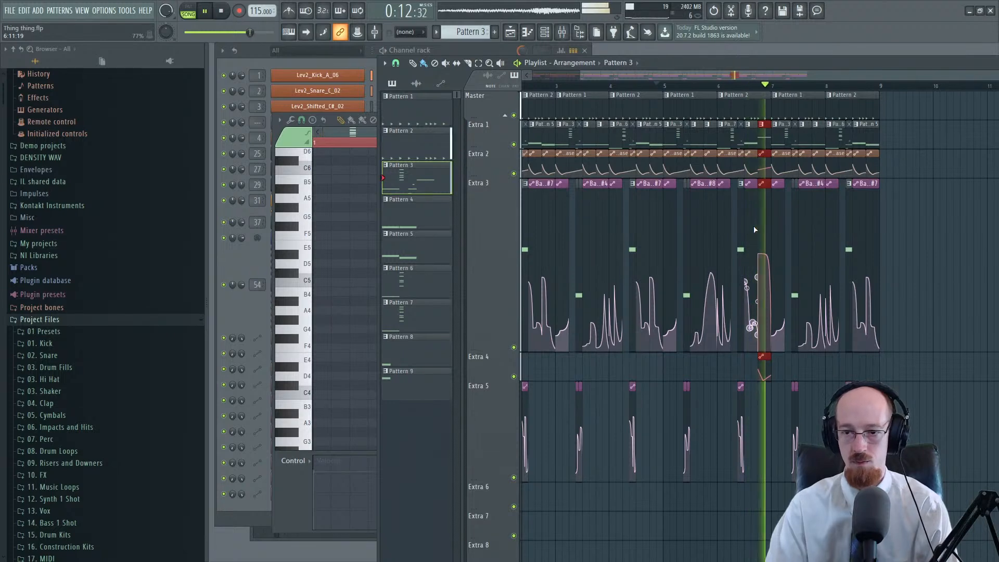
{"action": "key", "text": "space"}
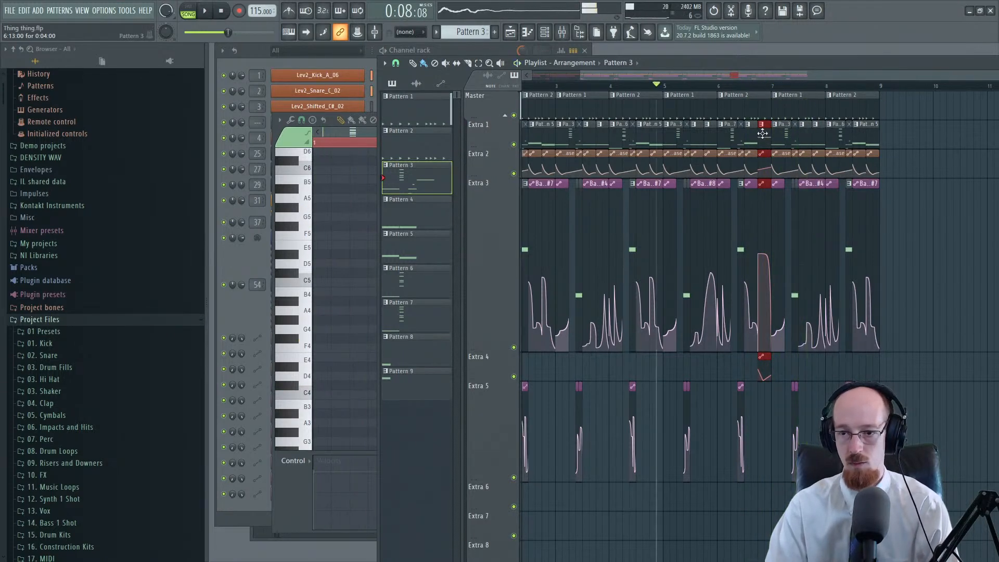
Step: Make the Pattern 3 clip at 6:13 a unique pattern and move its NEW THANG note to G4
{"action": "scroll", "coordinate": [765, 134], "scroll_direction": "up", "scroll_amount": 5}
{"action": "left_click", "coordinate": [804, 131], "text": "ctrl"}
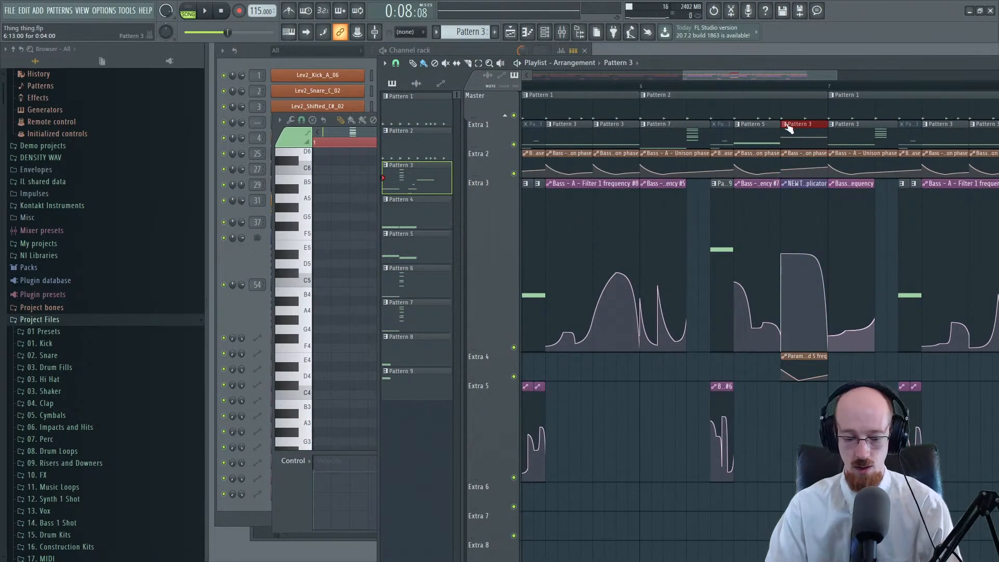
{"action": "left_click", "coordinate": [786, 125]}
{"action": "left_click", "coordinate": [808, 192]}
{"action": "double_click", "coordinate": [794, 133]}
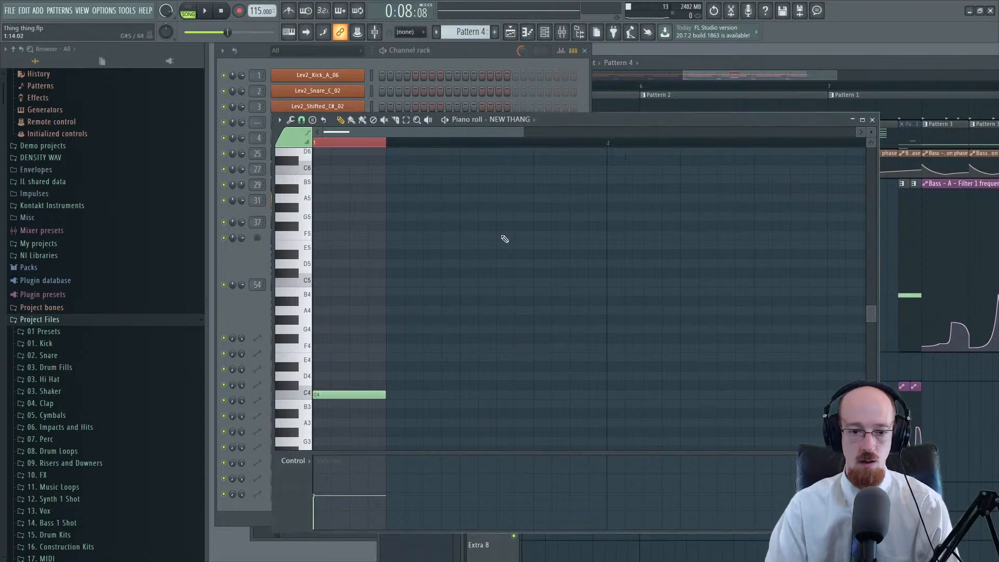
{"action": "scroll", "coordinate": [359, 364], "scroll_direction": "down", "scroll_amount": 3}
{"action": "left_click_drag", "start_coordinate": [327, 342], "coordinate": [322, 281]}
{"action": "scroll", "coordinate": [536, 210], "scroll_direction": "down", "scroll_amount": 2}
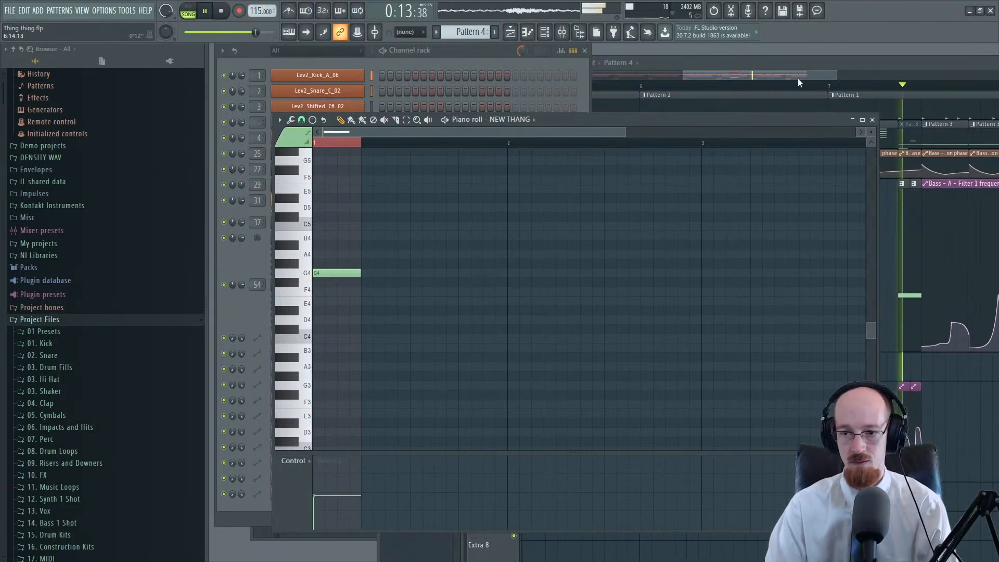
Step: Return to the playlist to listen to the arrangement with the changed note into bar 8, and stop playback
{"action": "left_click", "coordinate": [792, 103]}
{"action": "scroll", "coordinate": [792, 103], "scroll_direction": "down", "scroll_amount": 5}
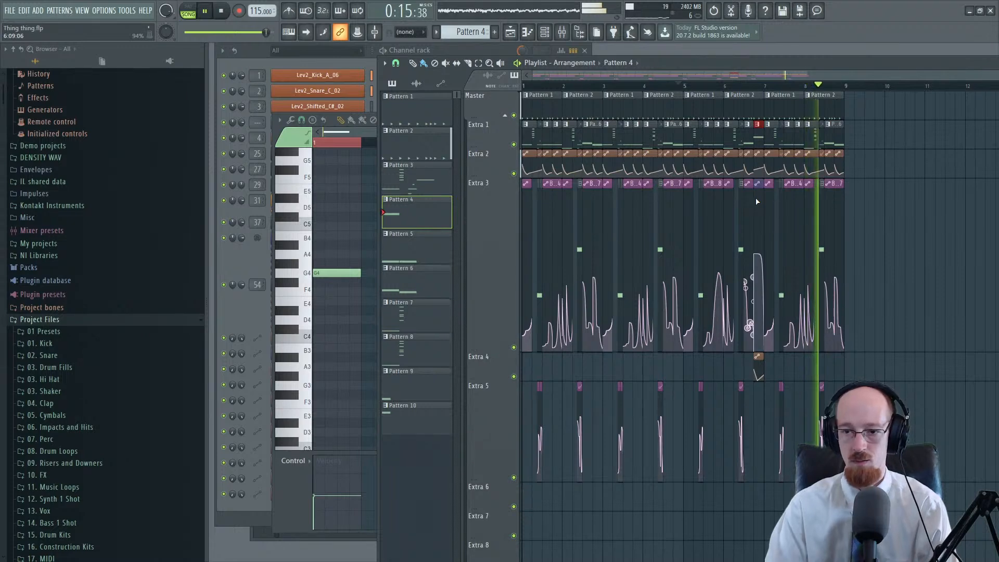
{"action": "key", "text": "space"}
Step: Make the Bass - A - Filter 1 frequency #5 automation clip at bar 8 unique
{"action": "scroll", "coordinate": [798, 156], "scroll_direction": "up", "scroll_amount": 5}
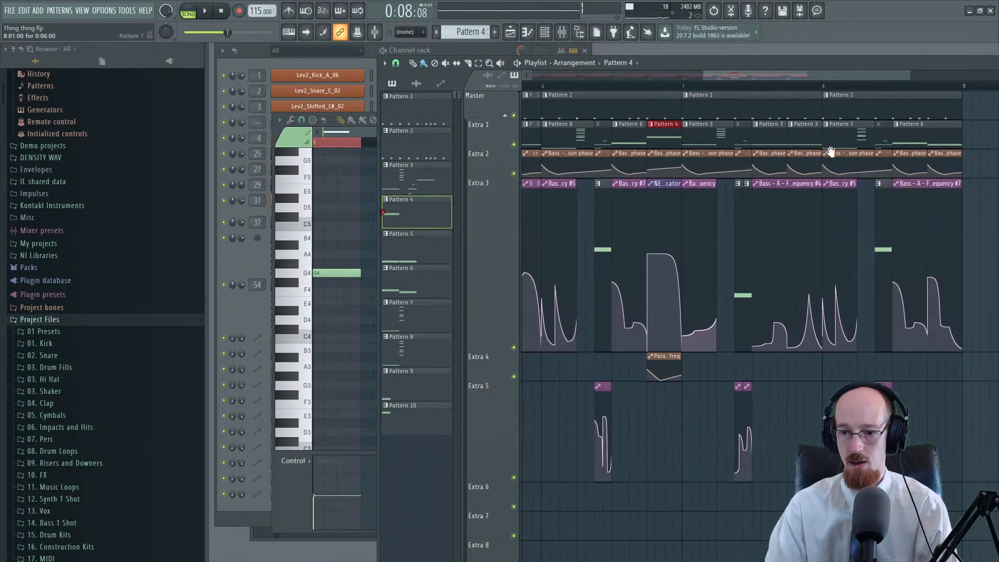
{"action": "scroll", "coordinate": [830, 151], "scroll_direction": "up", "scroll_amount": 3}
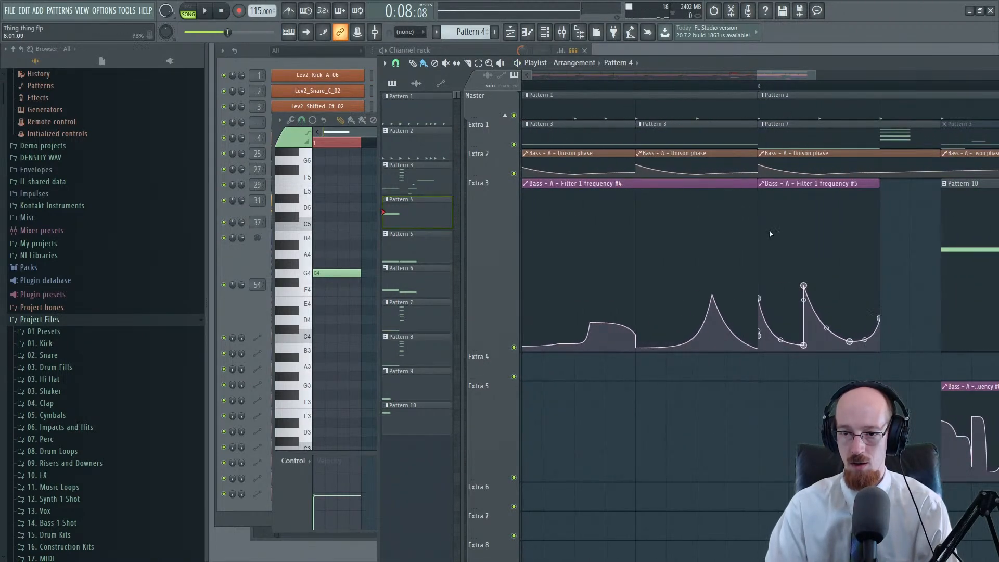
{"action": "left_click", "coordinate": [762, 184]}
{"action": "left_click", "coordinate": [787, 272]}
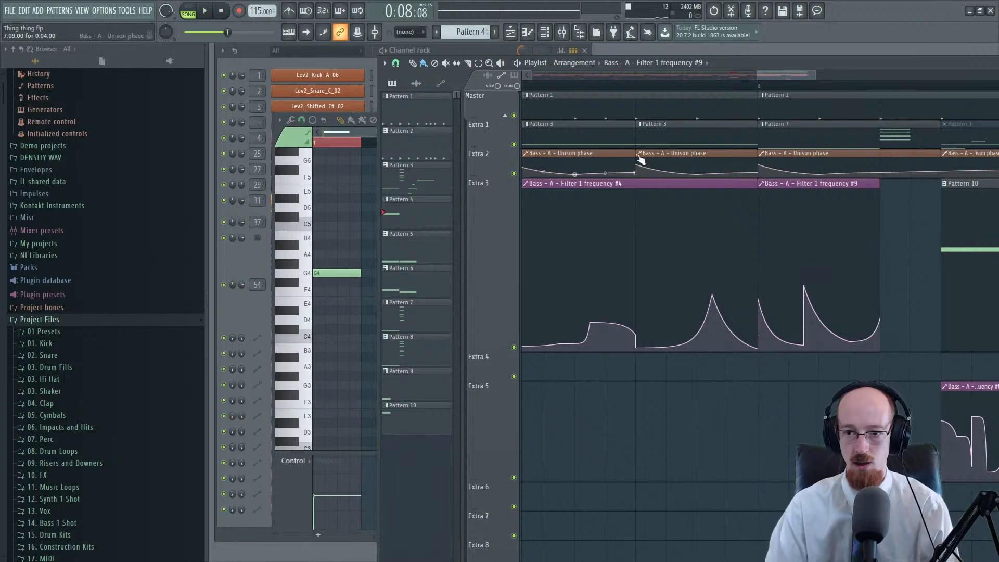
Step: Set the playlist snap to 1/3 beat
{"action": "left_click", "coordinate": [396, 63]}
{"action": "left_click", "coordinate": [417, 144]}
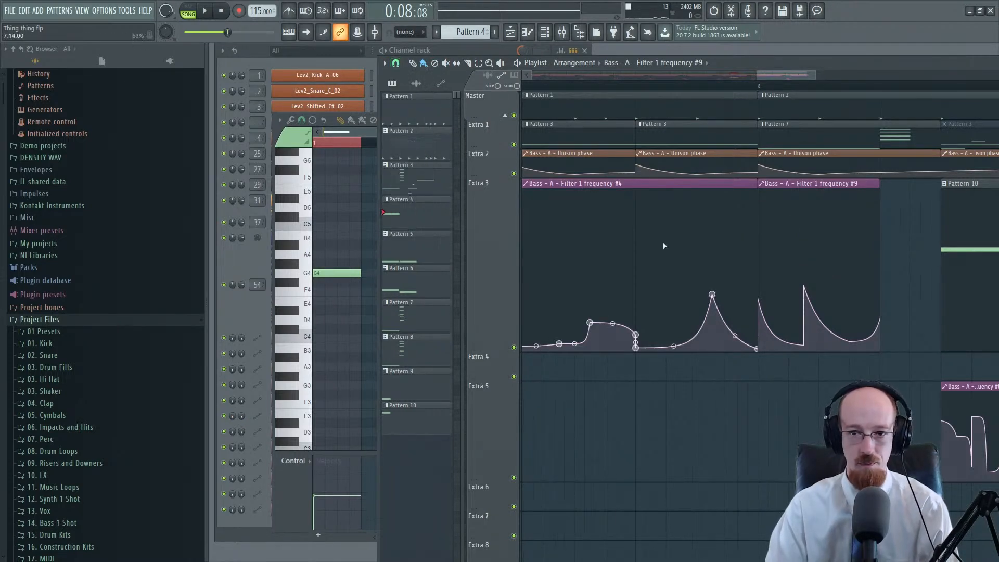
{"action": "left_click", "coordinate": [396, 64]}
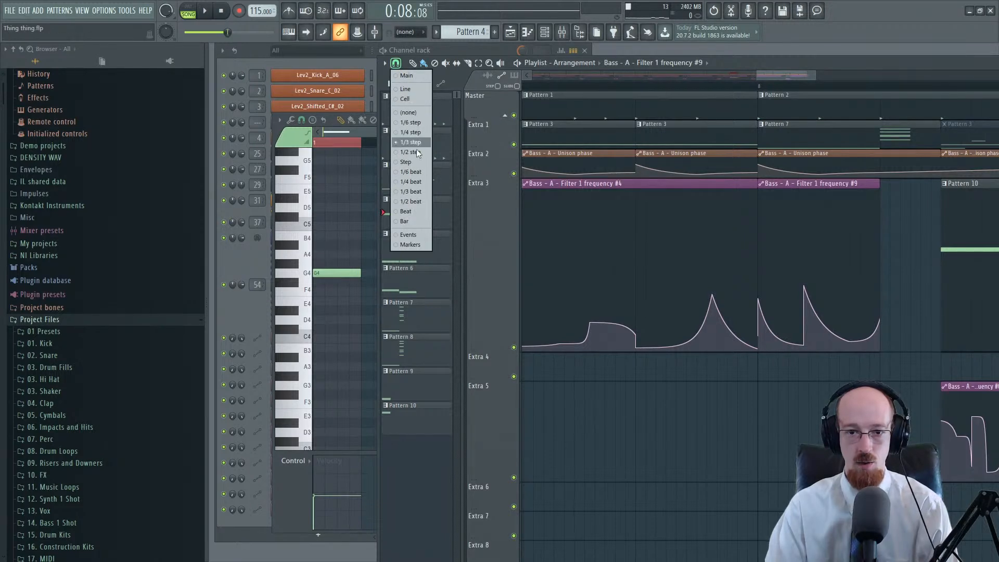
{"action": "left_click", "coordinate": [420, 192]}
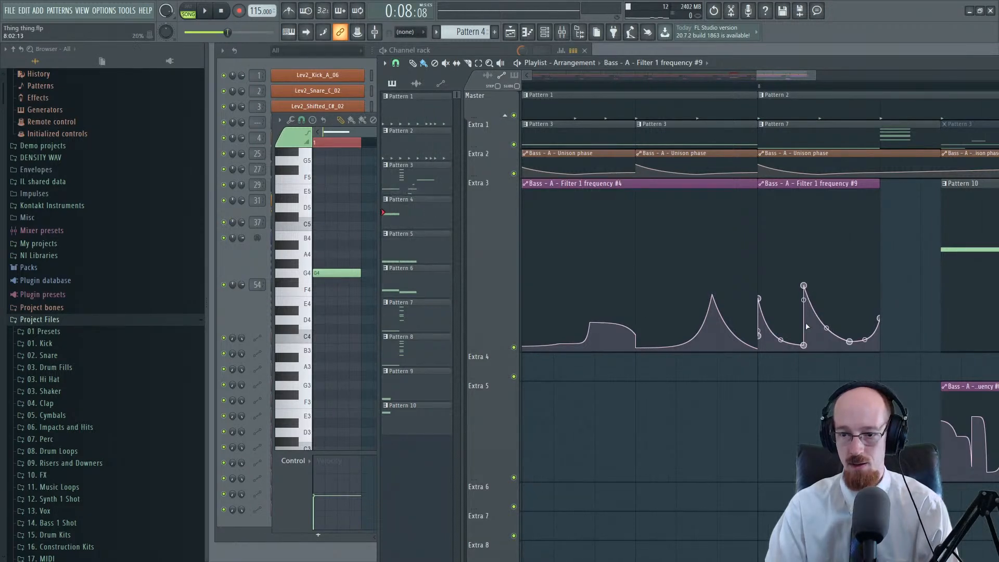
Step: Replace the low point and peak at 8:02:13 with ones at 8:02:08, the peak at 54%, and bow the first fall inward
{"action": "right_click", "coordinate": [805, 288]}
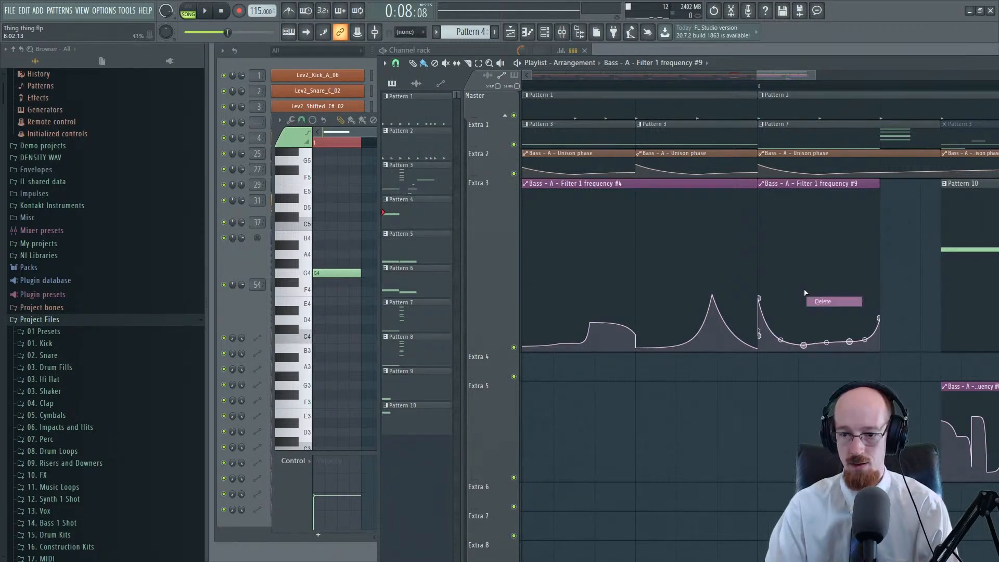
{"action": "right_click", "coordinate": [805, 348]}
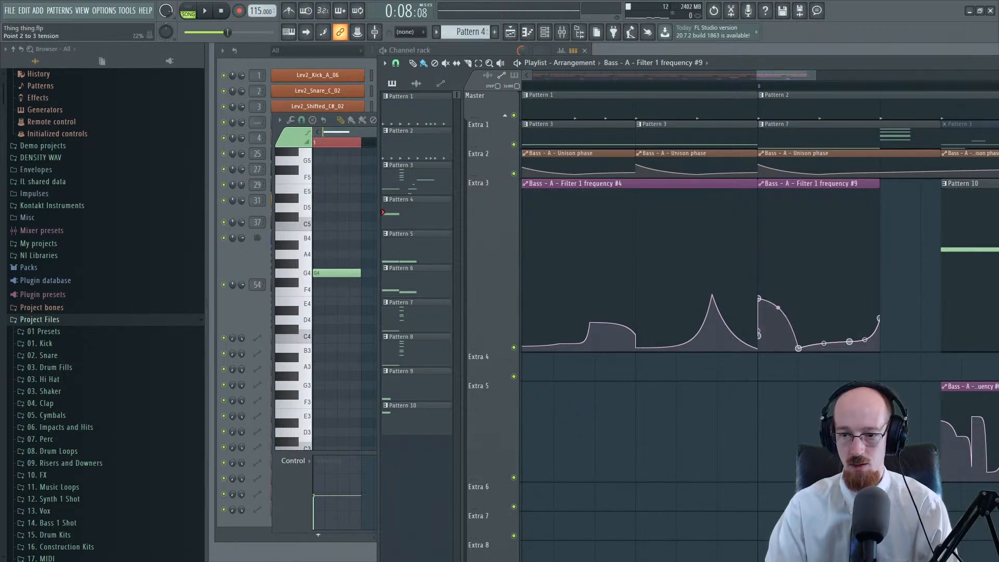
{"action": "left_click_drag", "start_coordinate": [778, 307], "coordinate": [778, 342]}
{"action": "right_click", "coordinate": [818, 280]}
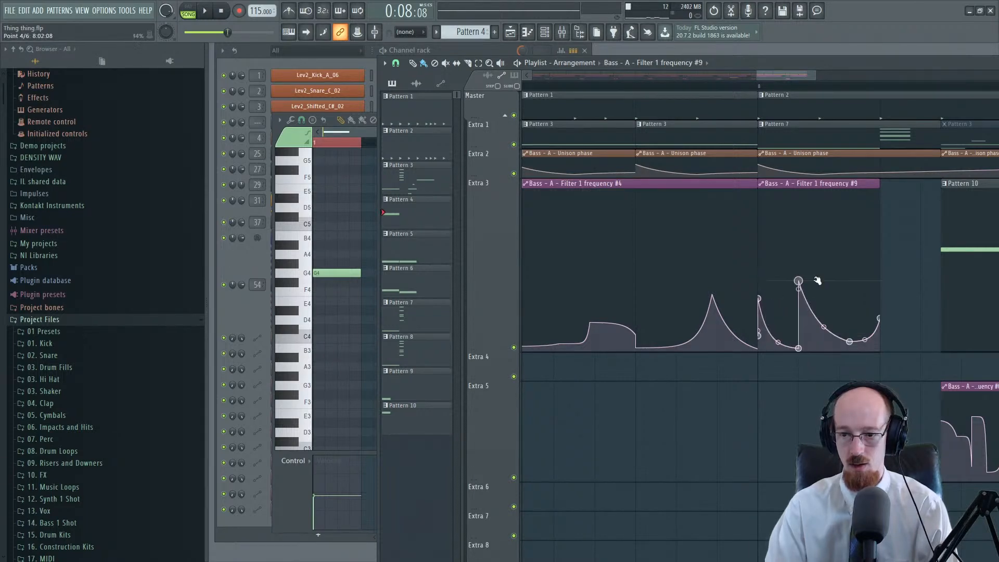
Step: Delete the point after the second peak, add a low point and a third peak at 8:03:16, and bow its fall inward
{"action": "right_click", "coordinate": [849, 341]}
{"action": "left_click", "coordinate": [865, 360]}
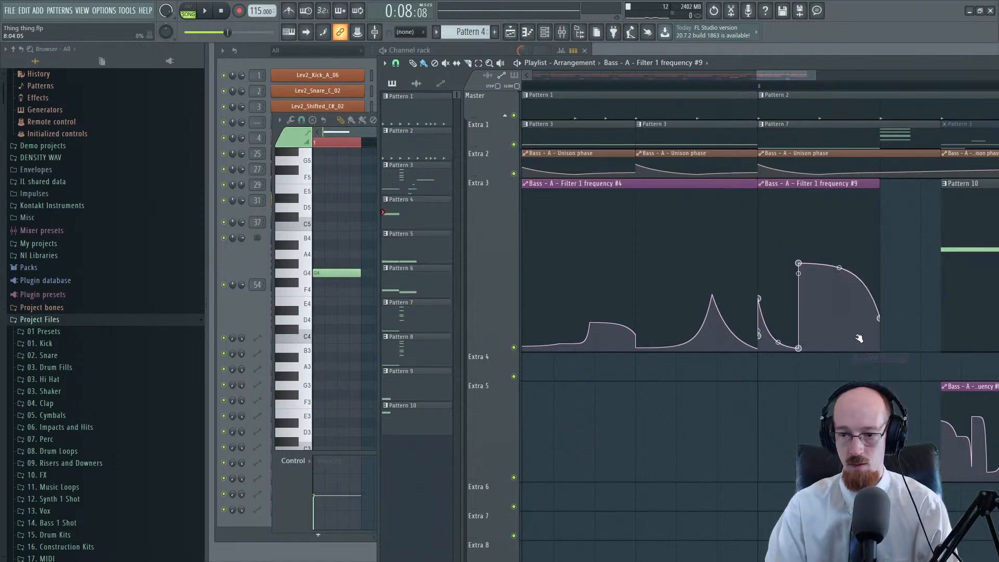
{"action": "right_click", "coordinate": [850, 345]}
{"action": "right_click", "coordinate": [841, 255]}
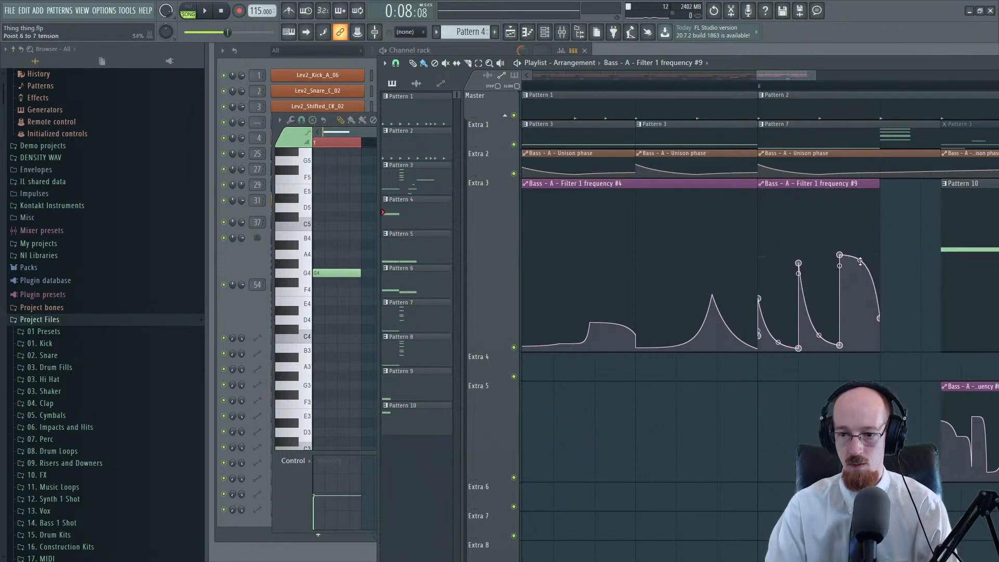
{"action": "left_click_drag", "start_coordinate": [860, 262], "coordinate": [861, 316]}
Step: Set the playhead to bar 8 and play back the new filter movement
{"action": "key", "text": "space"}
{"action": "left_click", "coordinate": [762, 86]}
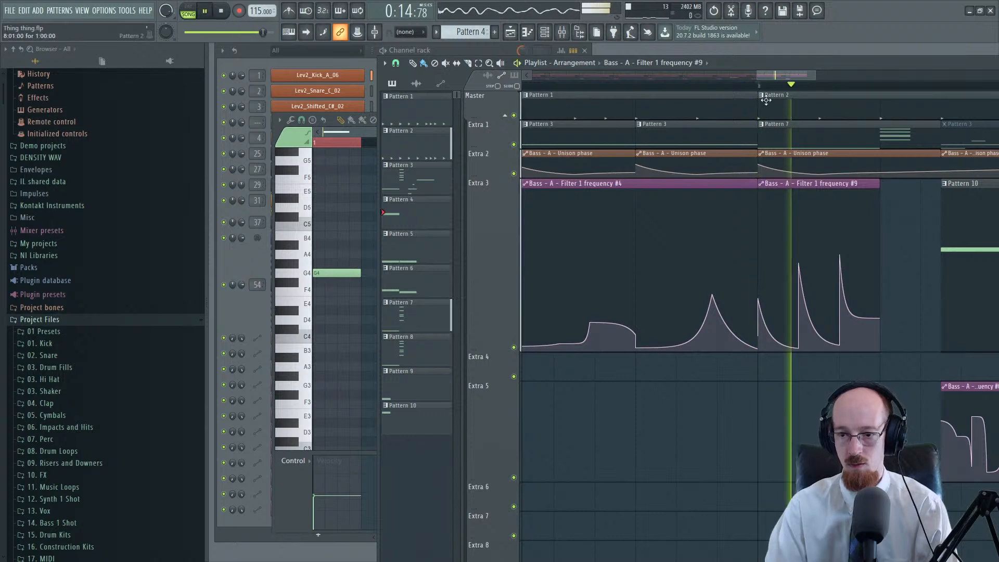
{"action": "key", "text": "space"}
{"action": "key", "text": "space"}
{"action": "key", "text": "space"}
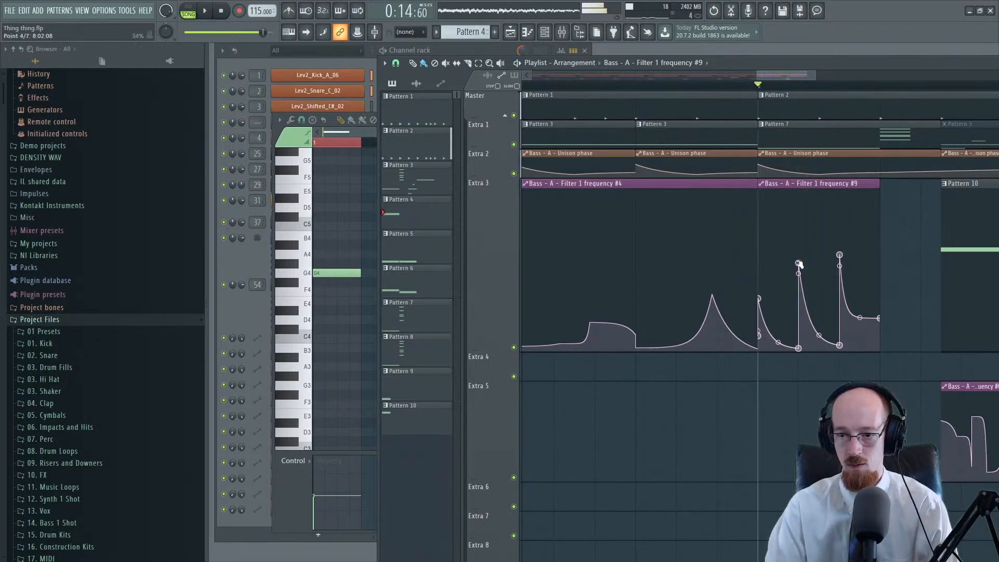
Step: Bow all three falling segments of the bar 8 filter curve outward, auditioning the changes from bar 8
{"action": "left_click_drag", "start_coordinate": [819, 335], "coordinate": [819, 275]}
{"action": "key", "text": "space"}
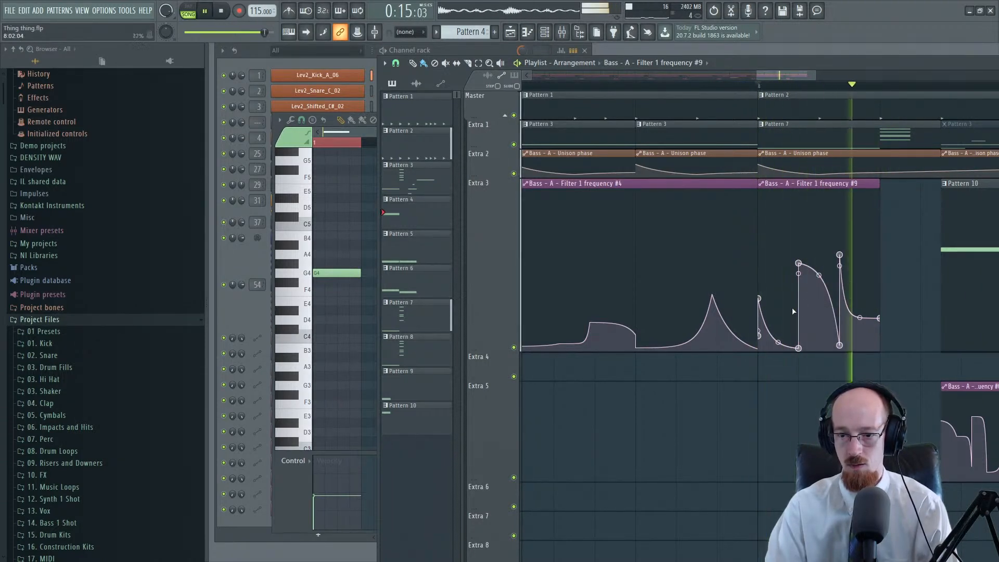
{"action": "key", "text": "space"}
{"action": "left_click_drag", "start_coordinate": [778, 342], "coordinate": [778, 312]}
{"action": "key", "text": "space"}
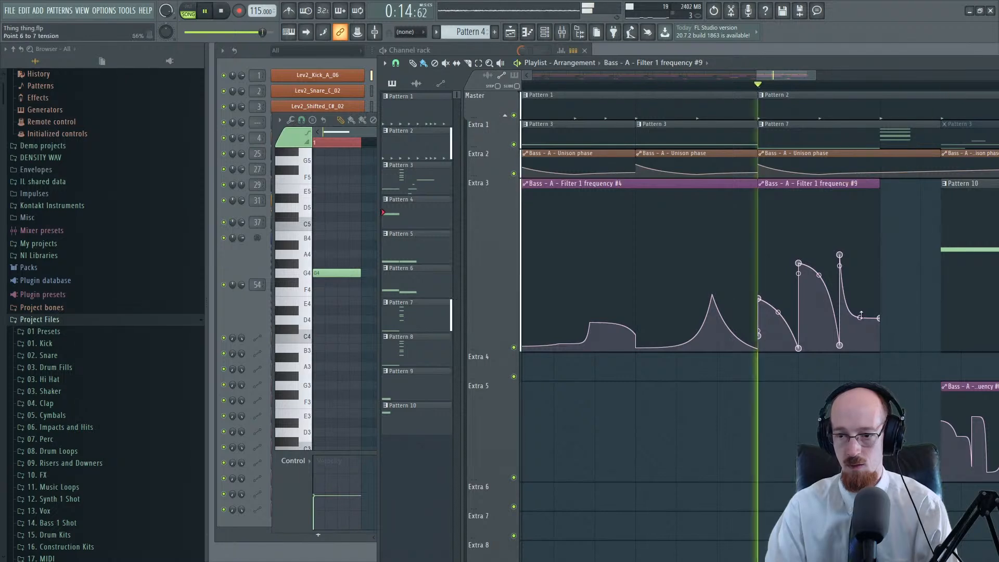
{"action": "left_click_drag", "start_coordinate": [859, 317], "coordinate": [860, 266]}
{"action": "key", "text": "space"}
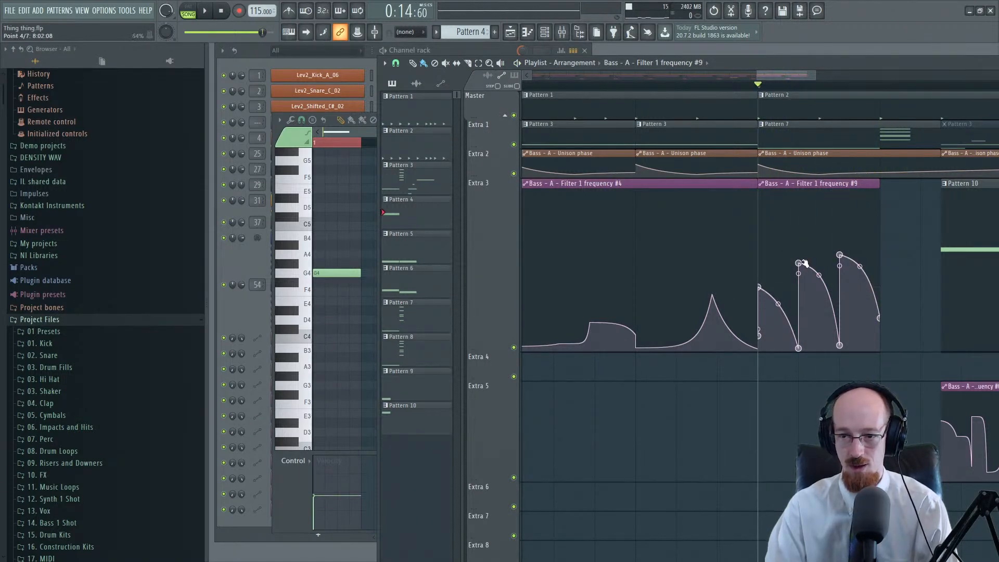
Step: Raise the second and third peaks of the bar 8 curve, the third to 70%, and replay from bar 8
{"action": "left_click_drag", "start_coordinate": [841, 255], "coordinate": [841, 238]}
{"action": "key", "text": "space"}
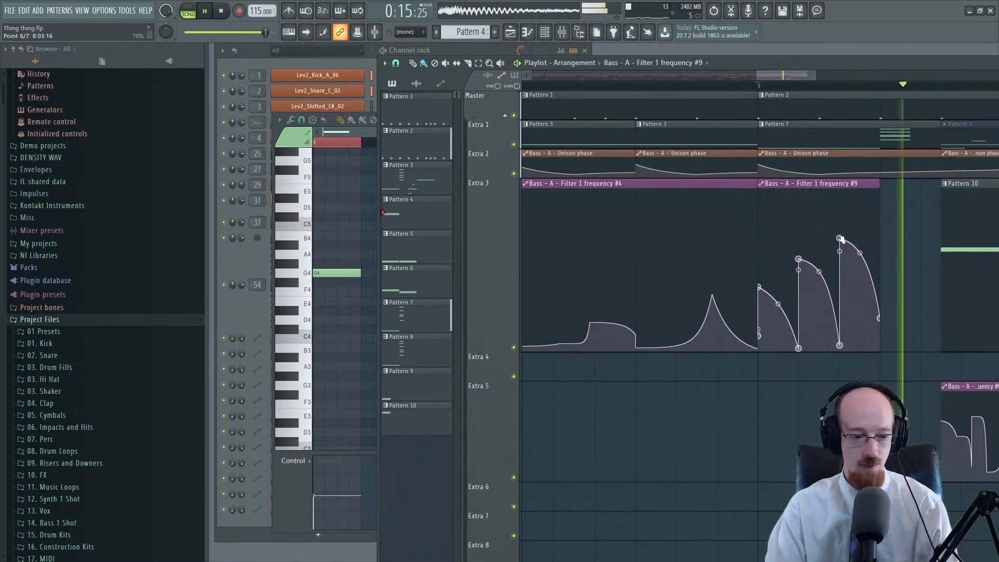
{"action": "key", "text": "space"}
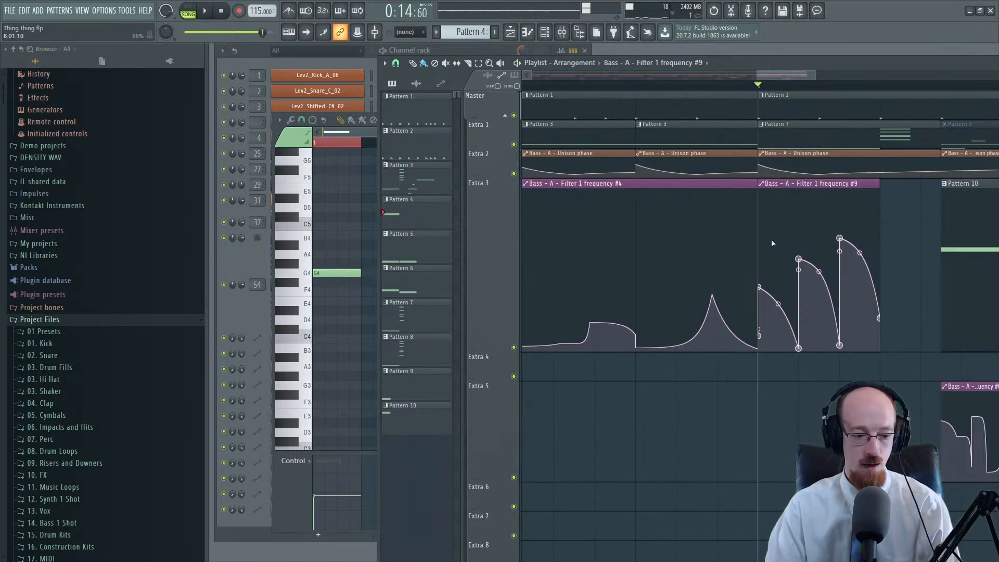
Step: Play back the arrangement from bar 1, stop, and select the Pattern 1 clip at the start
{"action": "scroll", "coordinate": [791, 259], "scroll_direction": "down", "scroll_amount": 3}
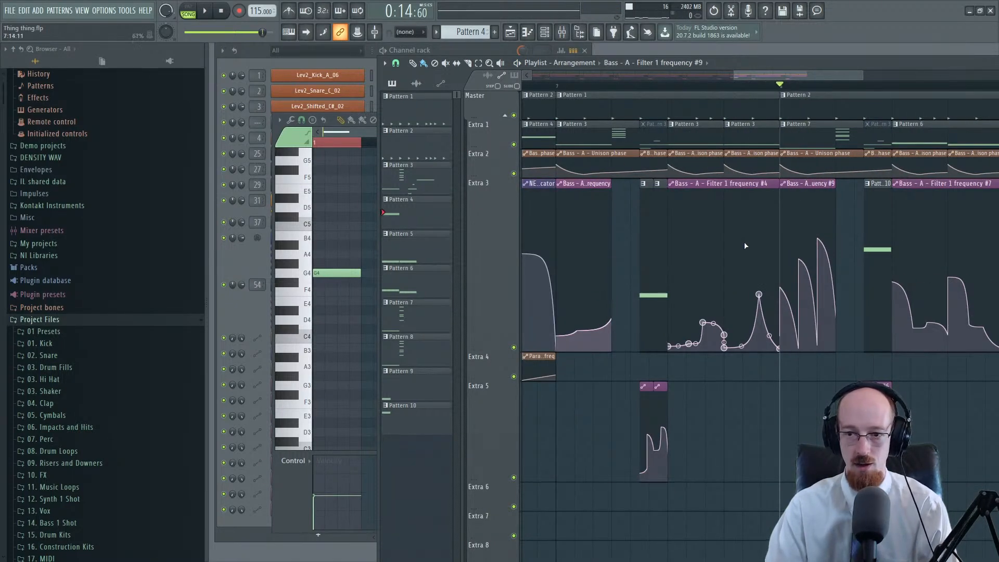
{"action": "scroll", "coordinate": [744, 244], "scroll_direction": "down", "scroll_amount": 4}
{"action": "left_click_drag", "start_coordinate": [763, 91], "coordinate": [450, 97]}
{"action": "key", "text": "space"}
{"action": "scroll", "coordinate": [572, 209], "scroll_direction": "down", "scroll_amount": 2}
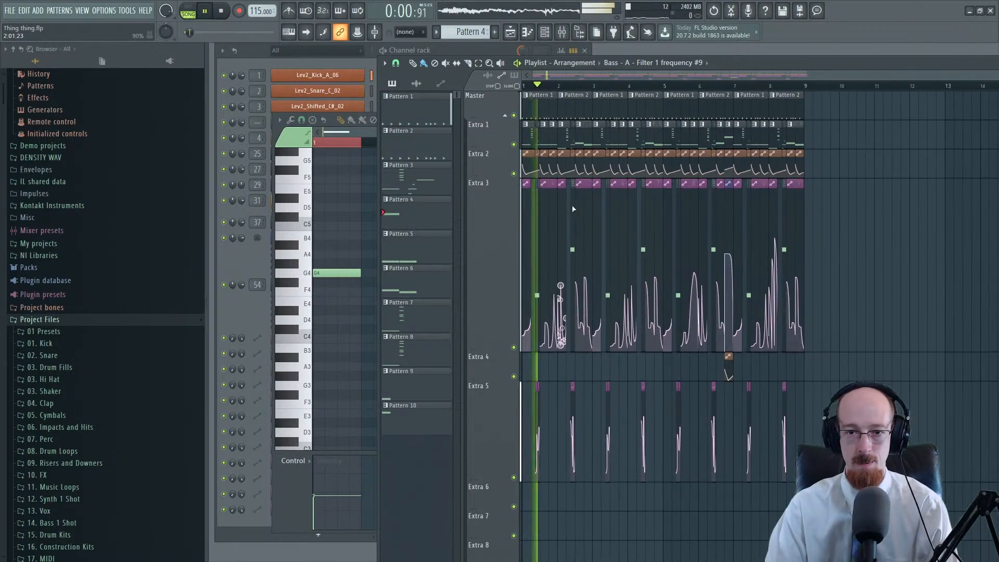
{"action": "key", "text": "space"}
{"action": "left_click", "coordinate": [550, 110]}
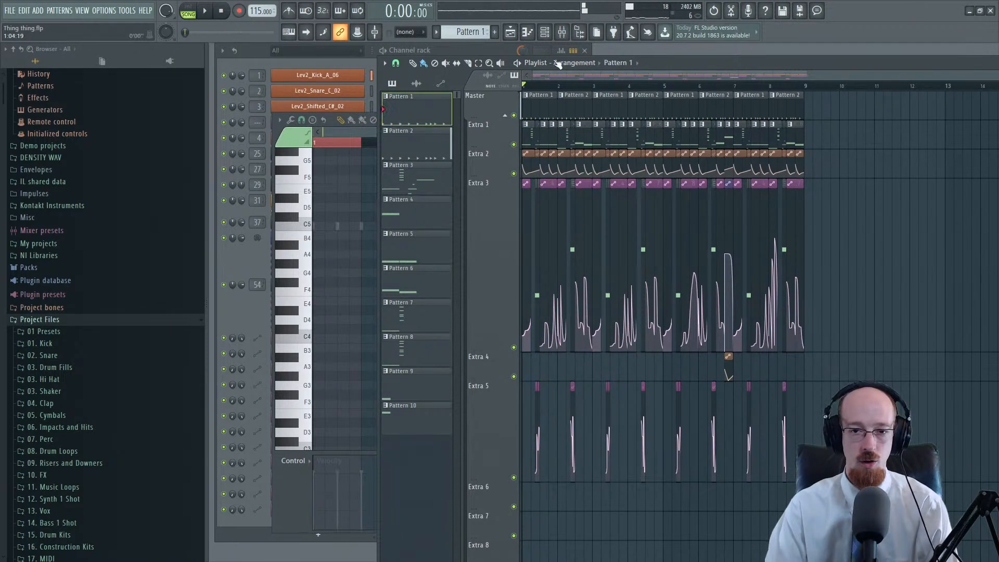
Step: Remove both Lev2_Shifted_C#_02 hits, on steps 5 and 13, from the Pattern 1 drum sequence
{"action": "left_click", "coordinate": [256, 59]}
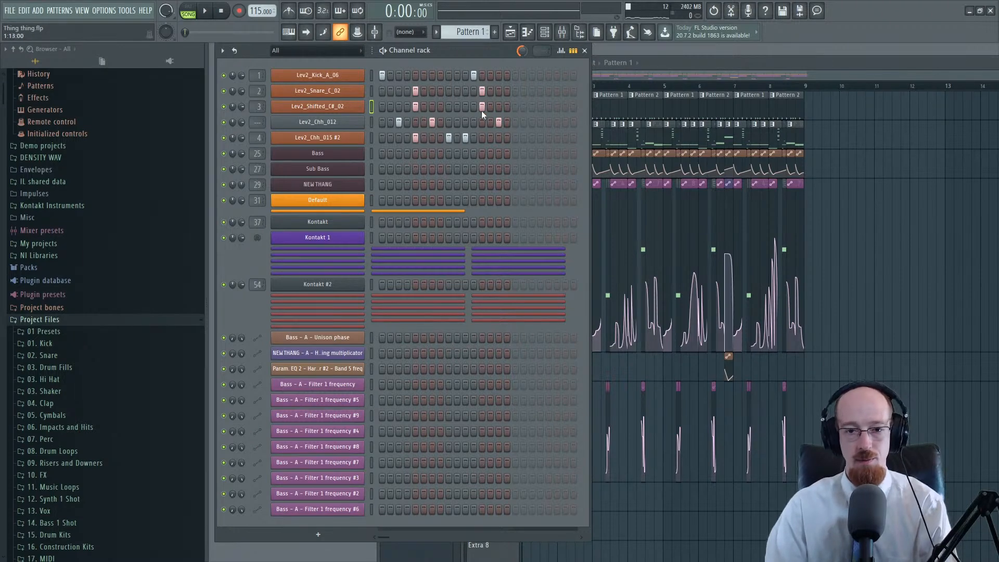
{"action": "key", "text": "space"}
{"action": "key", "text": "space"}
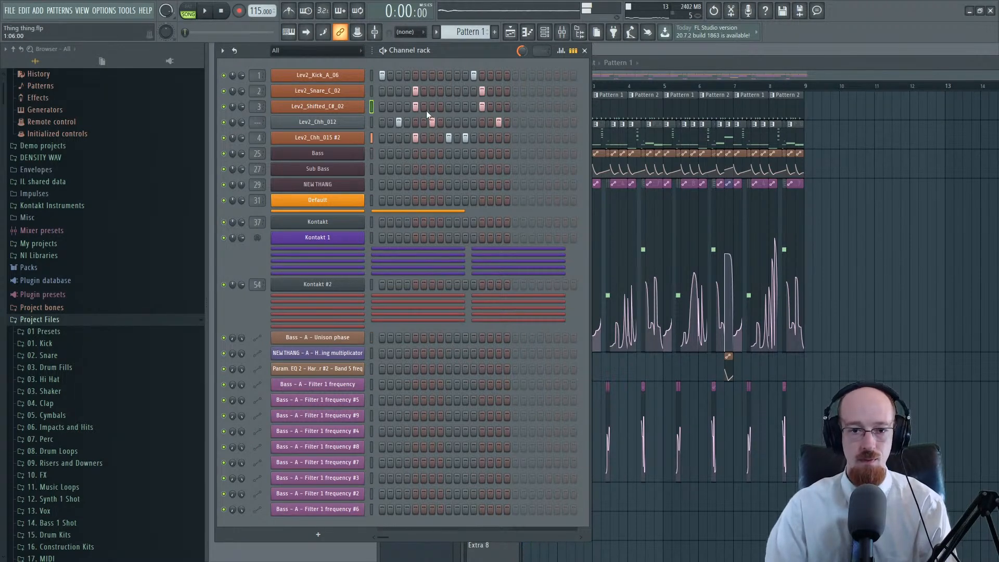
{"action": "left_click", "coordinate": [415, 107]}
{"action": "left_click", "coordinate": [481, 107]}
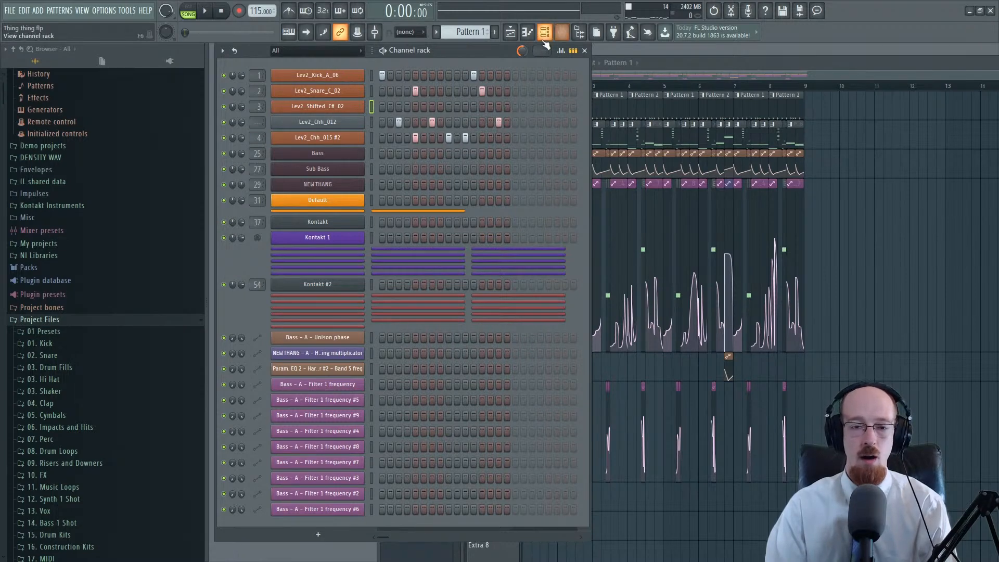
Step: Load Transient Shaper as an effect on the Snare mixer track and audition the snare in the arrangement
{"action": "left_click", "coordinate": [348, 94]}
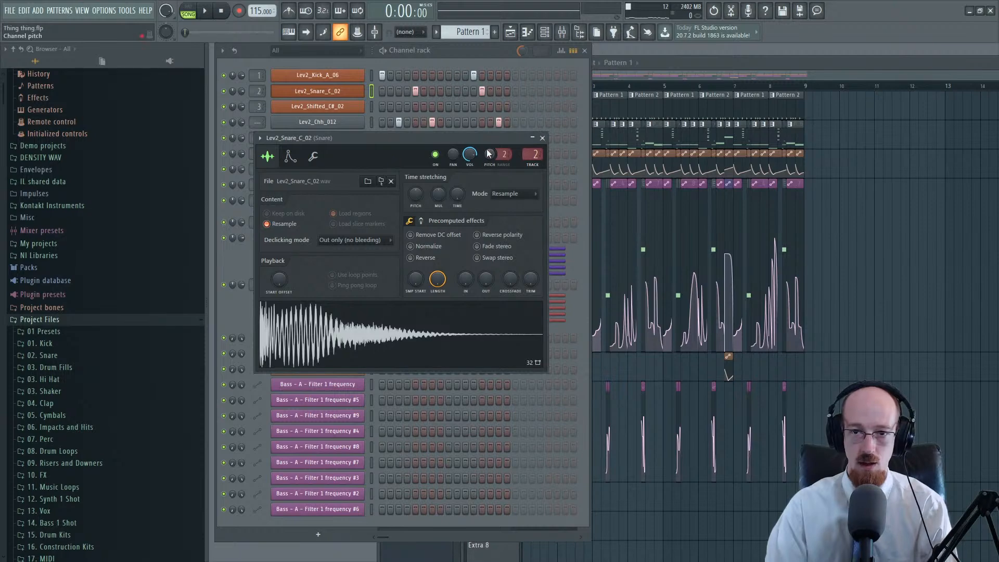
{"action": "left_click", "coordinate": [567, 33]}
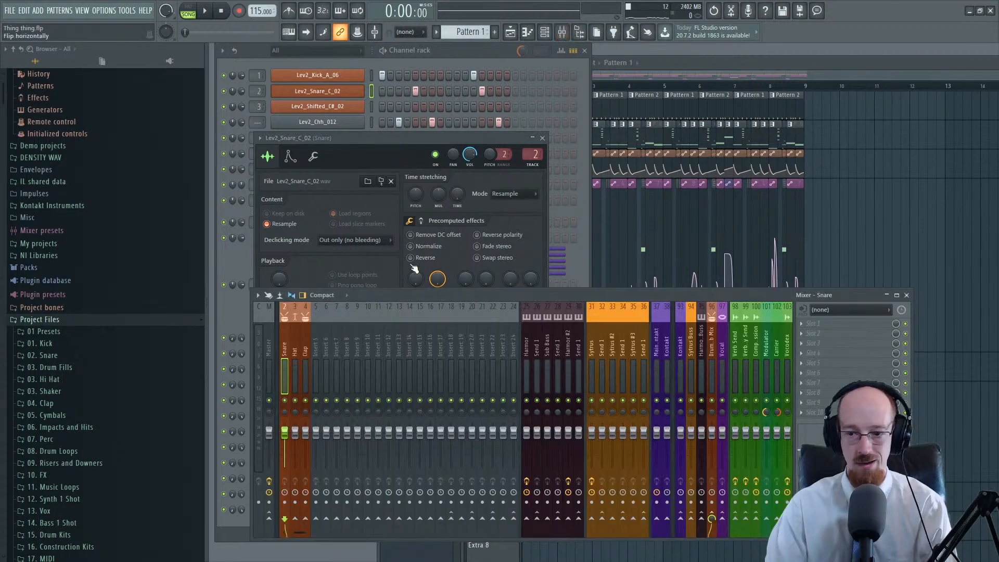
{"action": "key", "text": "F8"}
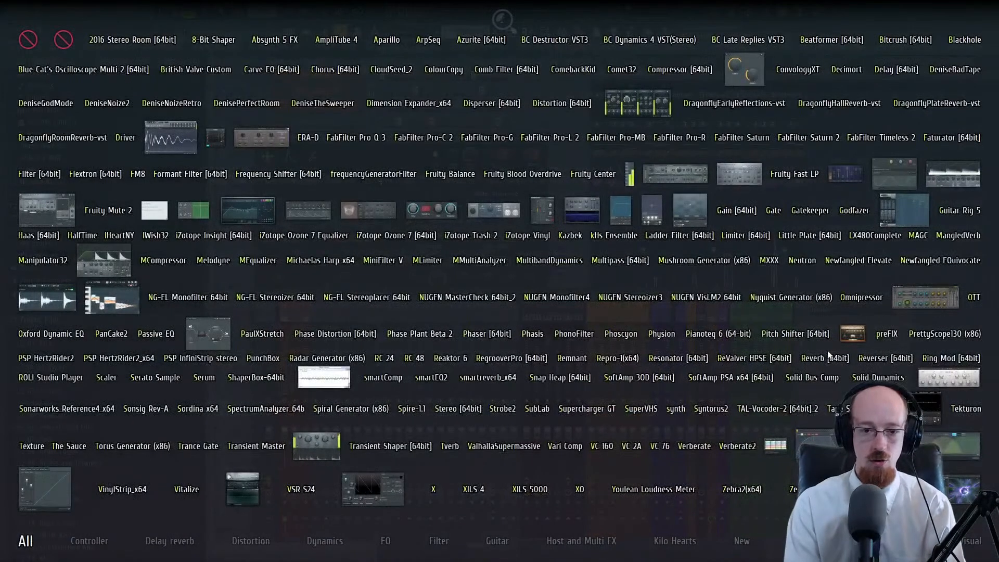
{"action": "type", "text": "tra"}
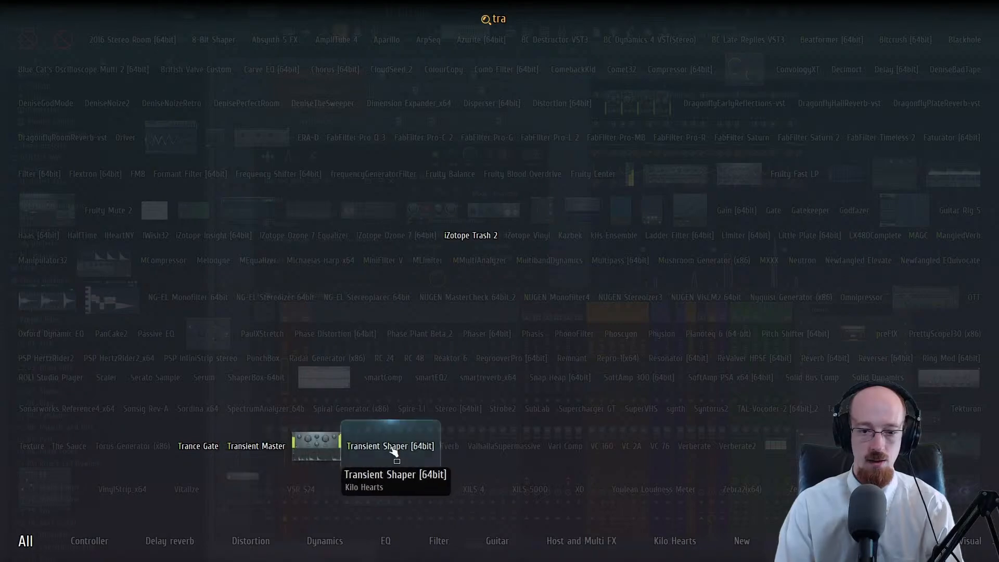
{"action": "left_click", "coordinate": [390, 446]}
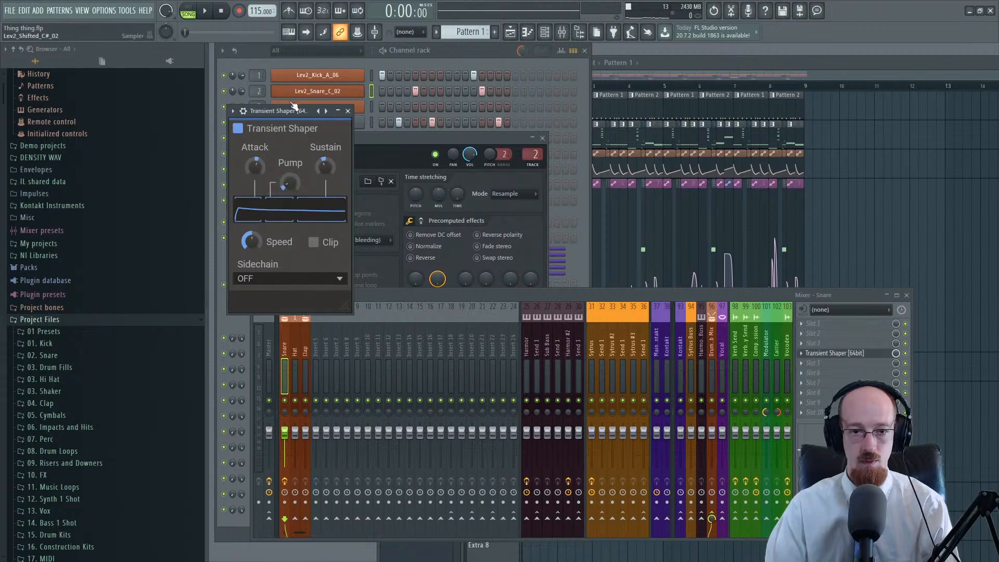
{"action": "key", "text": "space"}
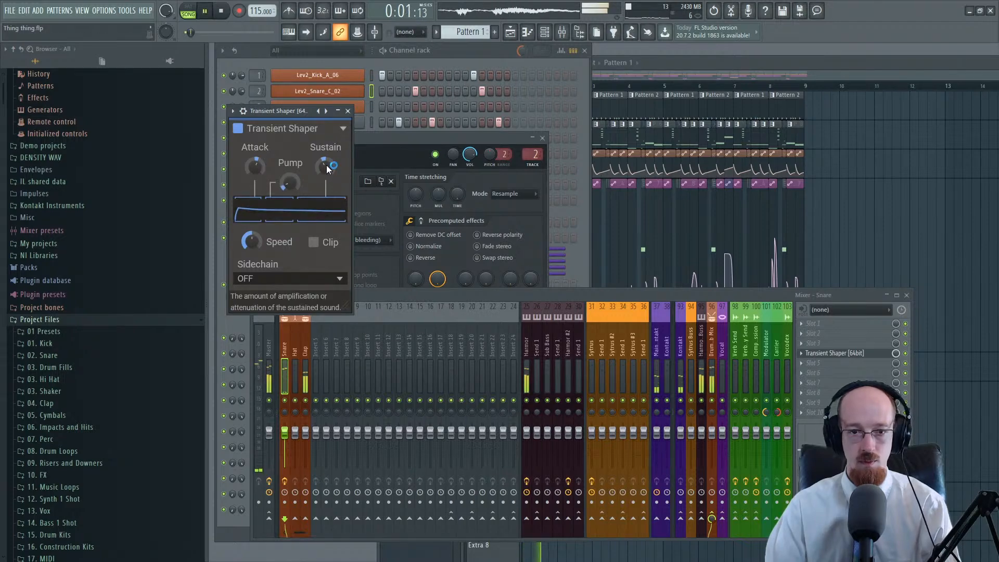
{"action": "left_click", "coordinate": [348, 110]}
{"action": "key", "text": "space"}
Step: Add the Multipass effect to the Snare mixer track, after the Transient Shaper
{"action": "middle_click", "coordinate": [851, 383]}
{"action": "type", "text": "m"}
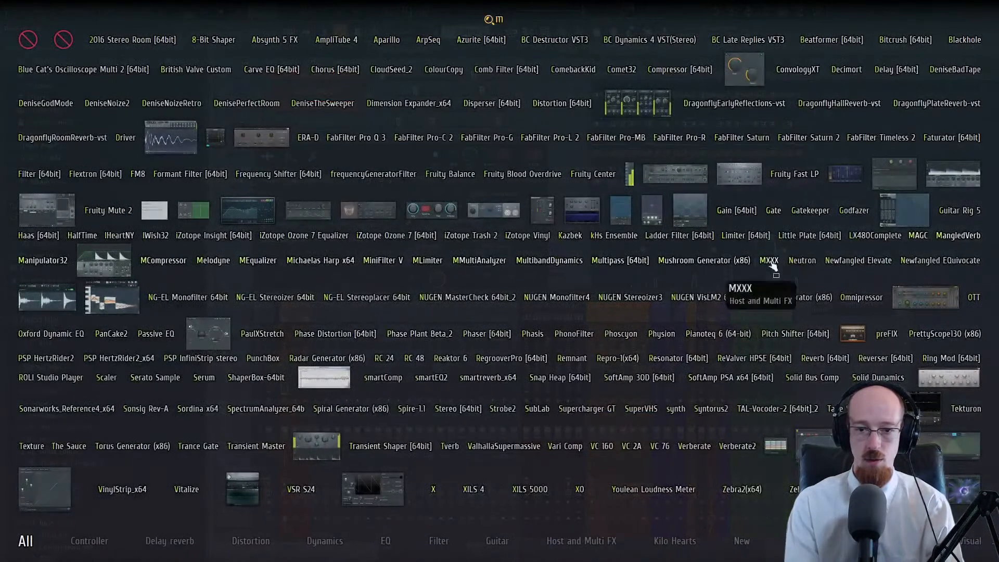
{"action": "type", "text": "utli"}
{"action": "key", "text": "BackSpace"}
{"action": "key", "text": "BackSpace"}
{"action": "key", "text": "BackSpace"}
{"action": "key", "text": "BackSpace"}
{"action": "key", "text": "BackSpace"}
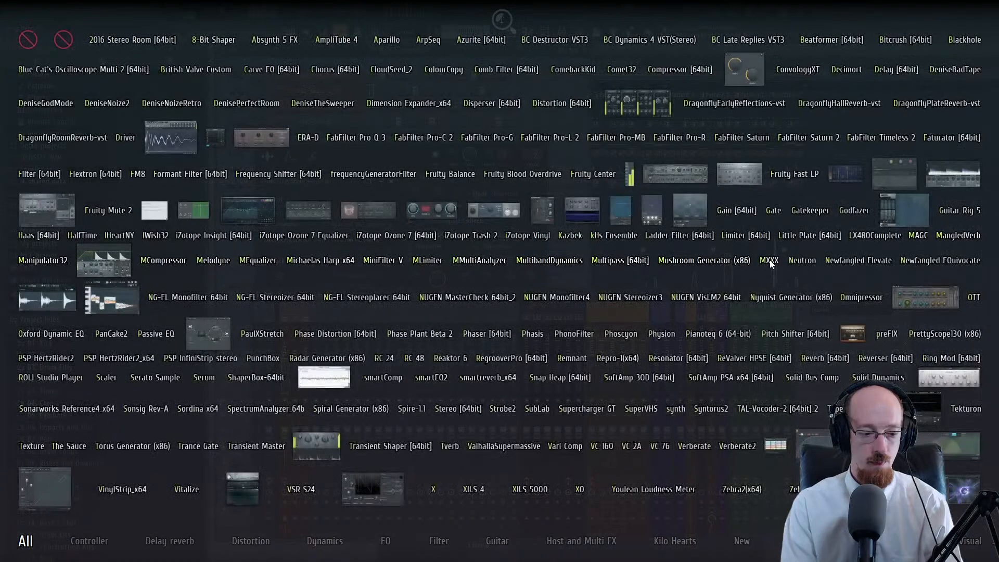
{"action": "type", "text": "Multi"}
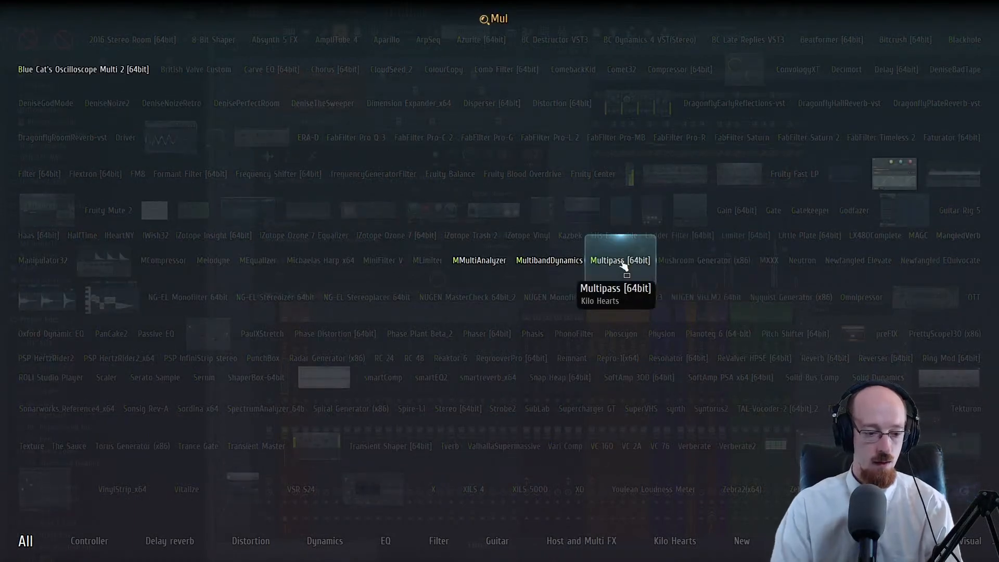
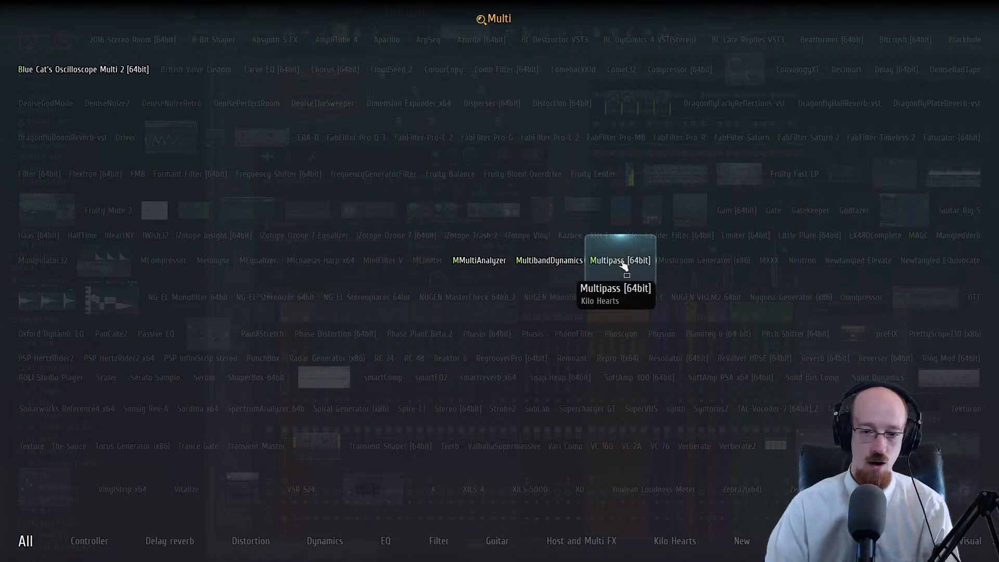
{"action": "left_click", "coordinate": [621, 259]}
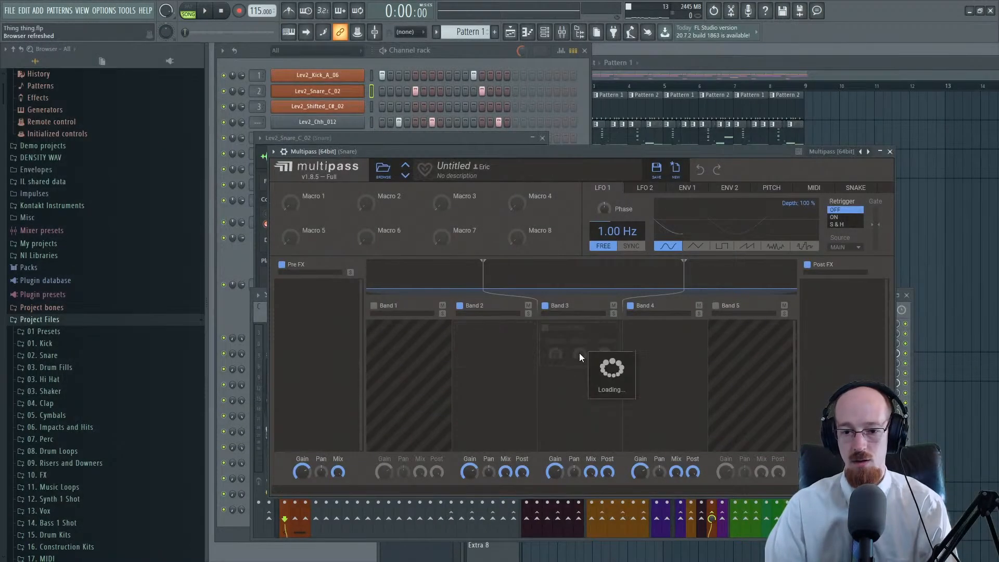
Step: Insert a Distortion module in Multipass's middle band and set the band's crossovers to 392 Hz and 2.70 kHz during playback
{"action": "type", "text": "dist"}
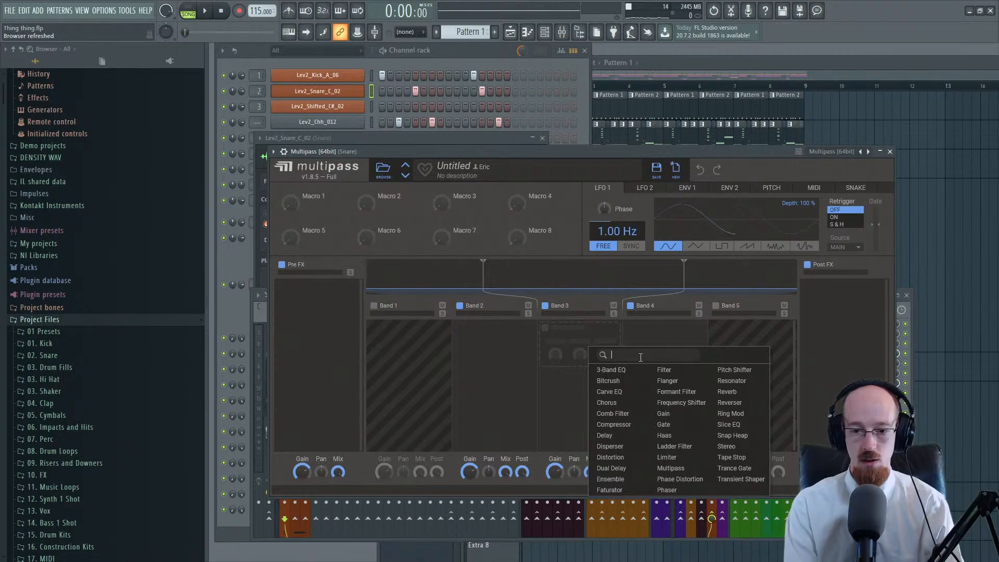
{"action": "key", "text": "Return"}
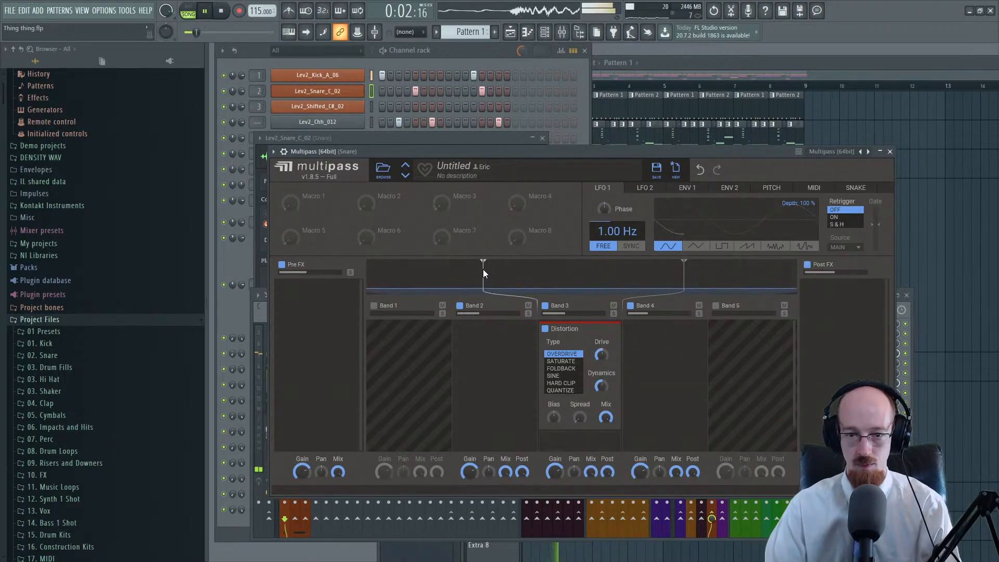
{"action": "left_click_drag", "start_coordinate": [483, 269], "coordinate": [520, 267]}
{"action": "left_click_drag", "start_coordinate": [682, 270], "coordinate": [675, 270]}
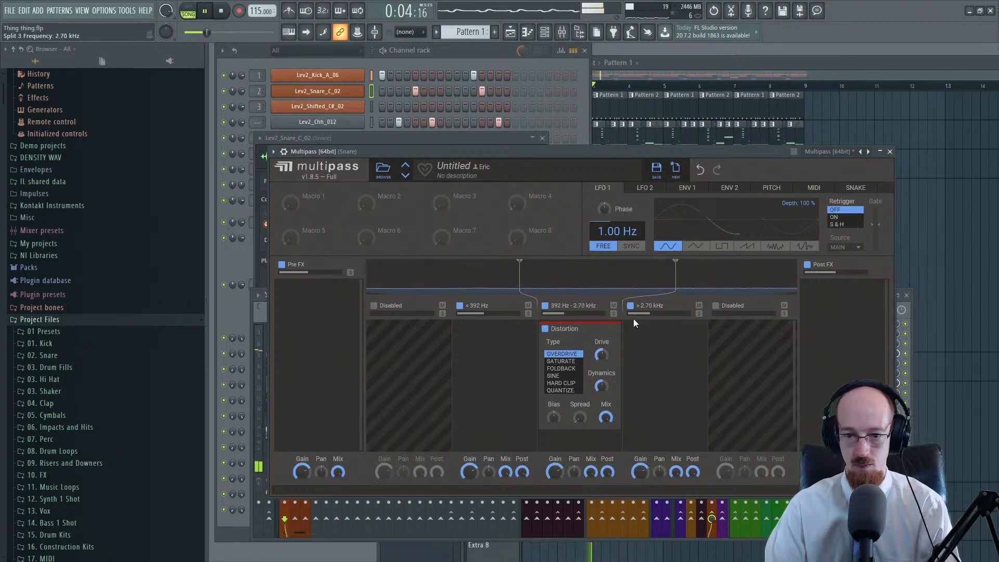
Step: Compare Saturate with Overdrive, keep Overdrive, widen the band up to 6.21 kHz and adjust the distortion's drive and dynamics
{"action": "left_click", "coordinate": [569, 361]}
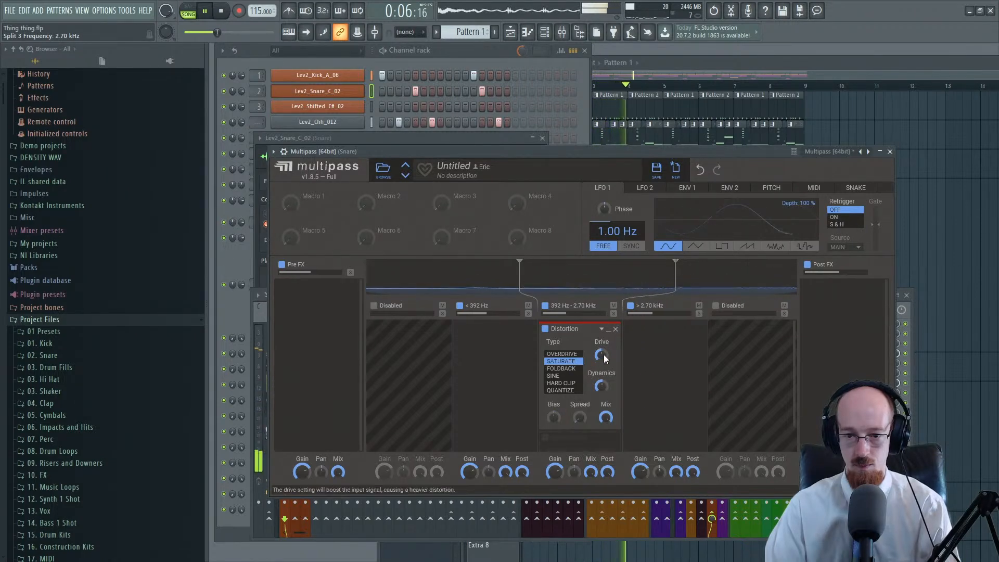
{"action": "left_click", "coordinate": [561, 354]}
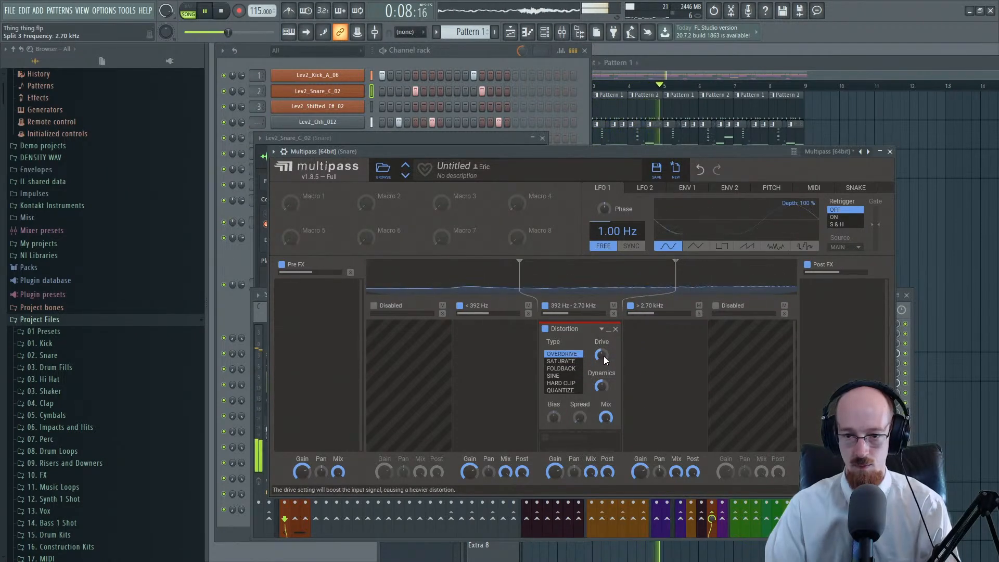
{"action": "left_click_drag", "start_coordinate": [676, 274], "coordinate": [742, 275]}
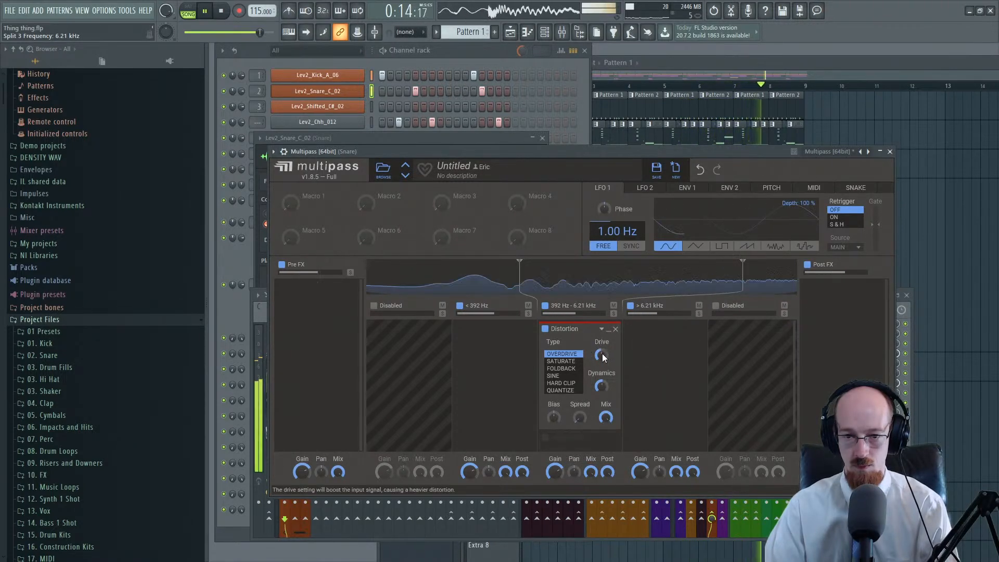
{"action": "left_click_drag", "start_coordinate": [601, 357], "coordinate": [601, 397]}
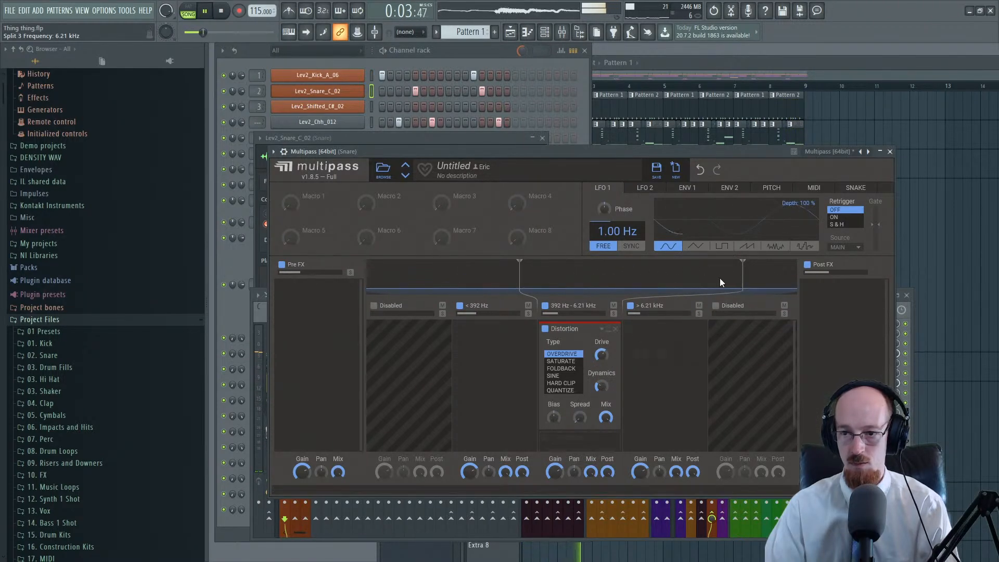
Step: Close Multipass, stop playback and lower the Snare mixer track's volume to 68%
{"action": "left_click", "coordinate": [890, 151]}
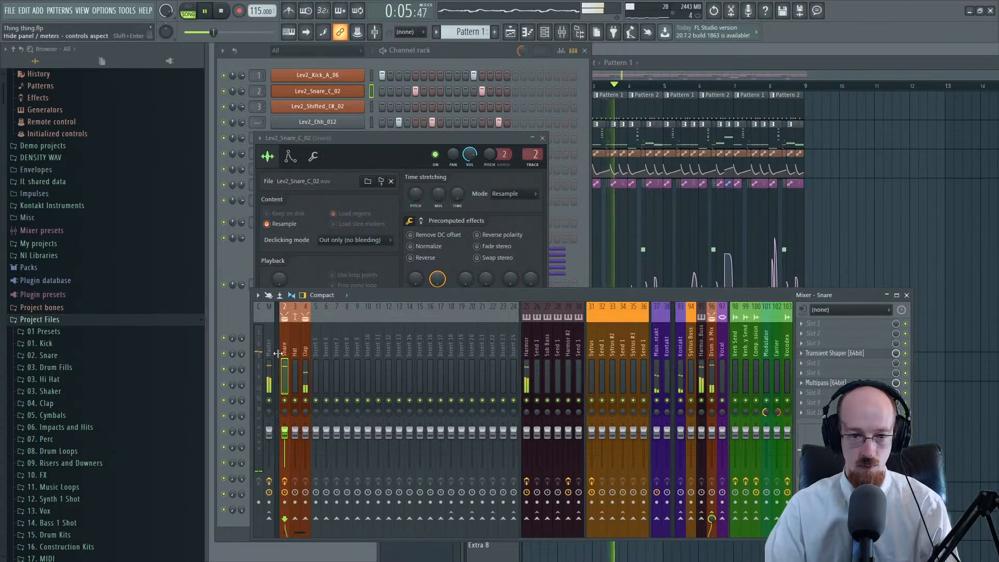
{"action": "key", "text": "space"}
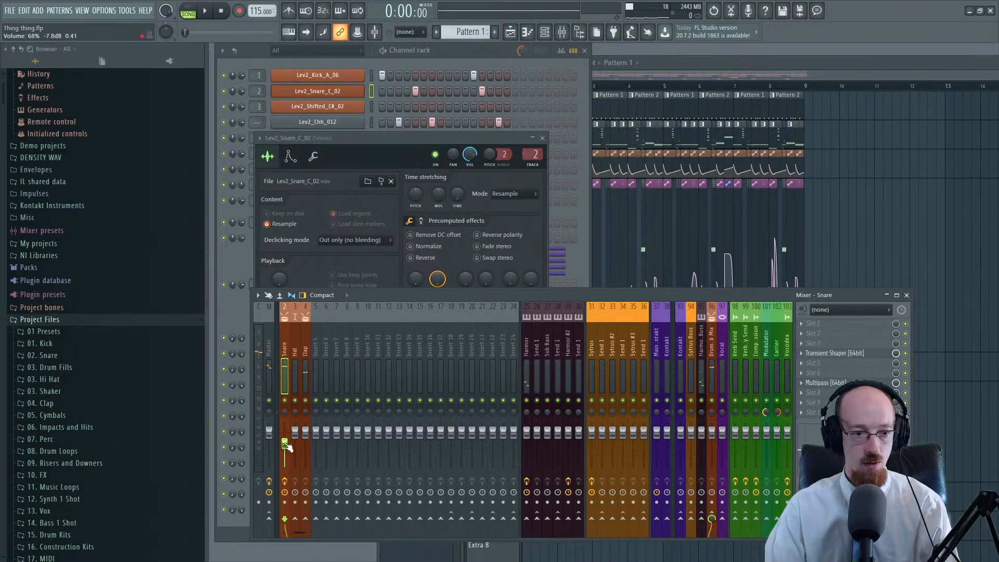
Step: Find the Snare Drums folder in Black Octopus Sound - Wicked Drum Hits and preview WDH_SNARE19 and WDH_SNARE20
{"action": "scroll", "coordinate": [107, 364], "scroll_direction": "down", "scroll_amount": 10}
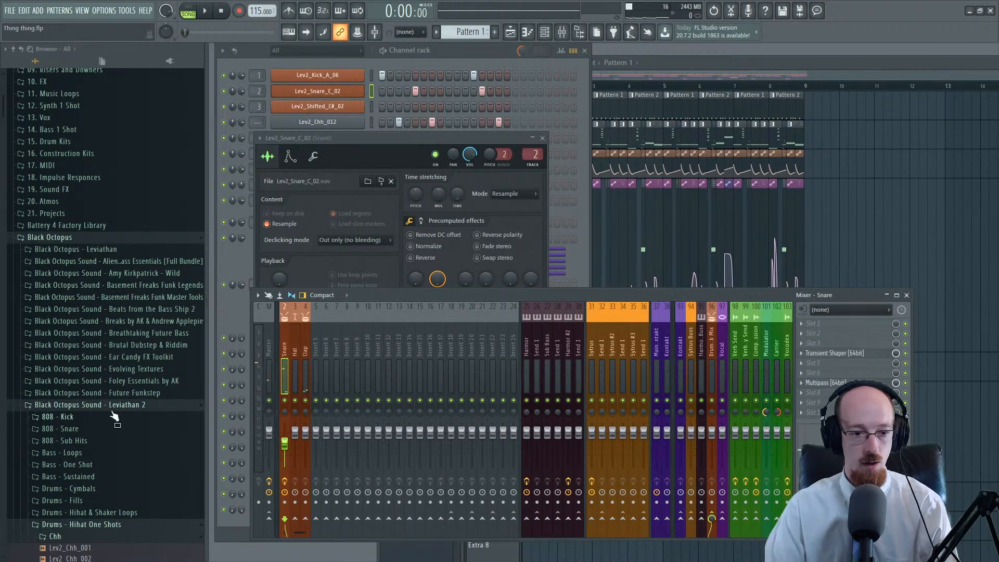
{"action": "left_click", "coordinate": [116, 405]}
{"action": "scroll", "coordinate": [140, 296], "scroll_direction": "down", "scroll_amount": 5}
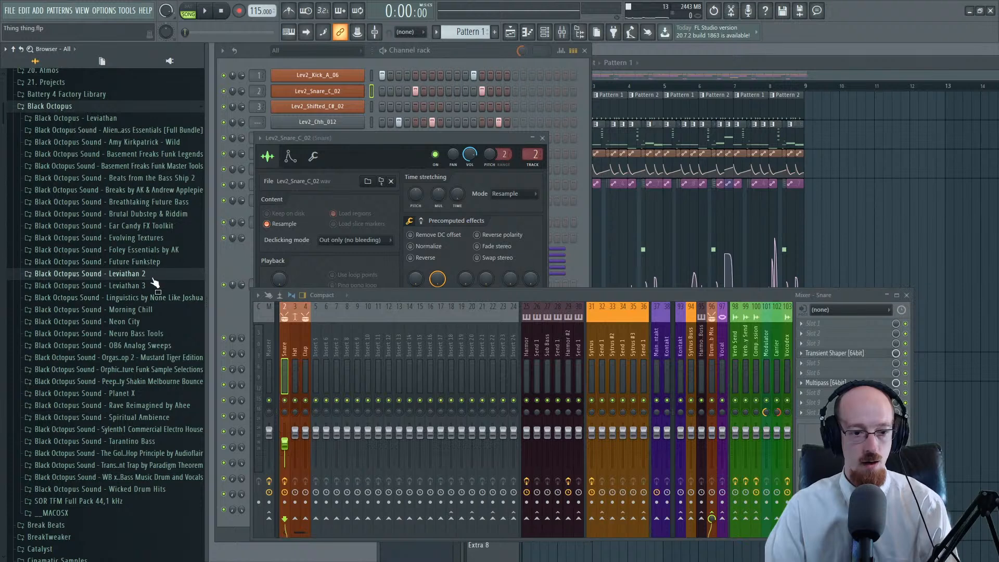
{"action": "scroll", "coordinate": [139, 333], "scroll_direction": "down", "scroll_amount": 5}
{"action": "left_click", "coordinate": [151, 359]}
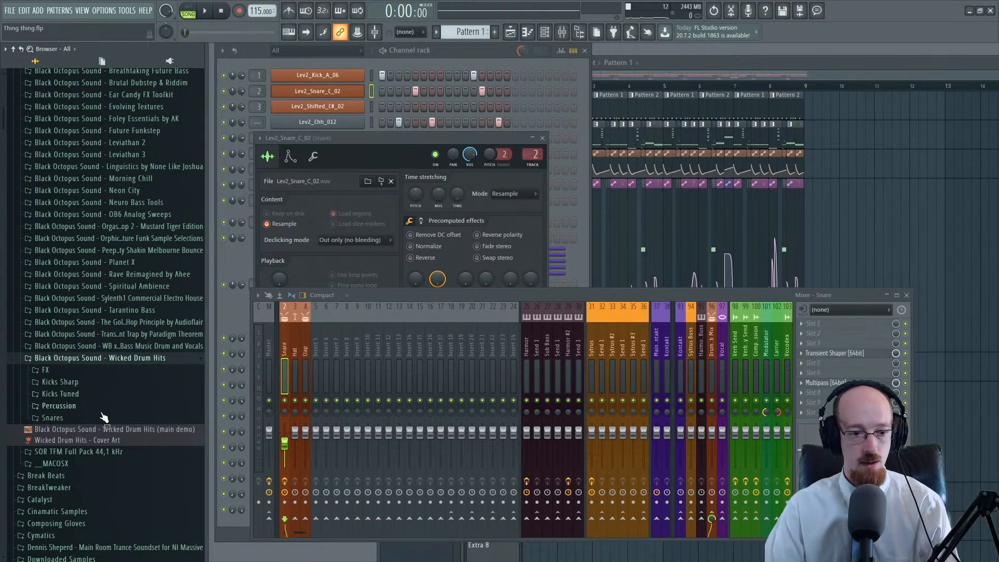
{"action": "left_click", "coordinate": [104, 419]}
{"action": "scroll", "coordinate": [107, 315], "scroll_direction": "down", "scroll_amount": 5}
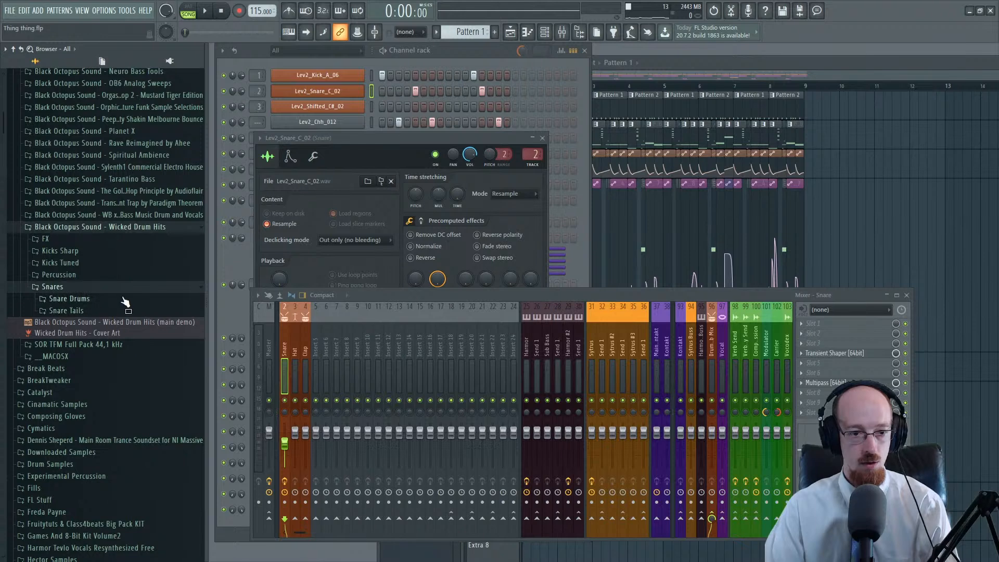
{"action": "left_click", "coordinate": [125, 300]}
{"action": "left_click", "coordinate": [125, 282]}
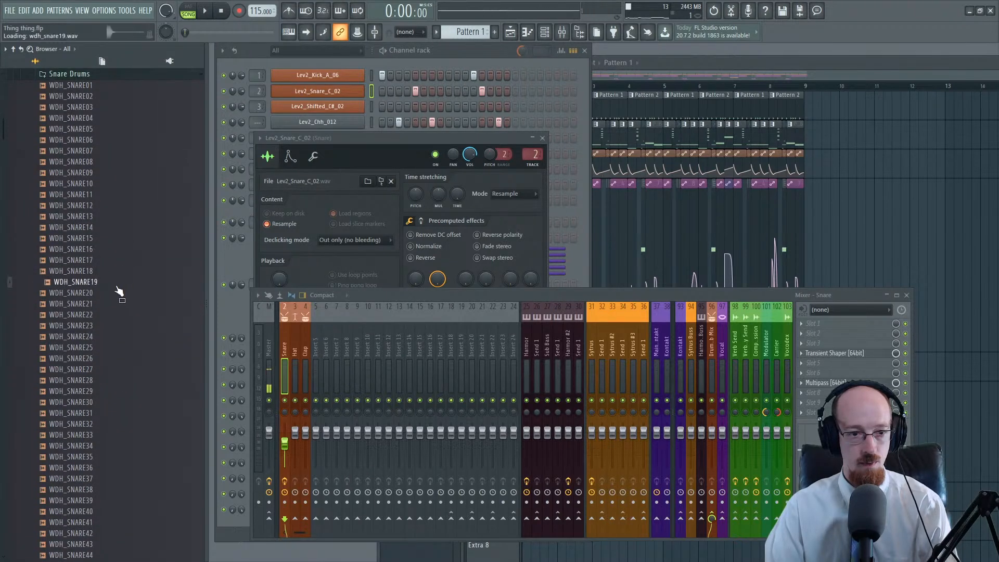
{"action": "left_click", "coordinate": [96, 293]}
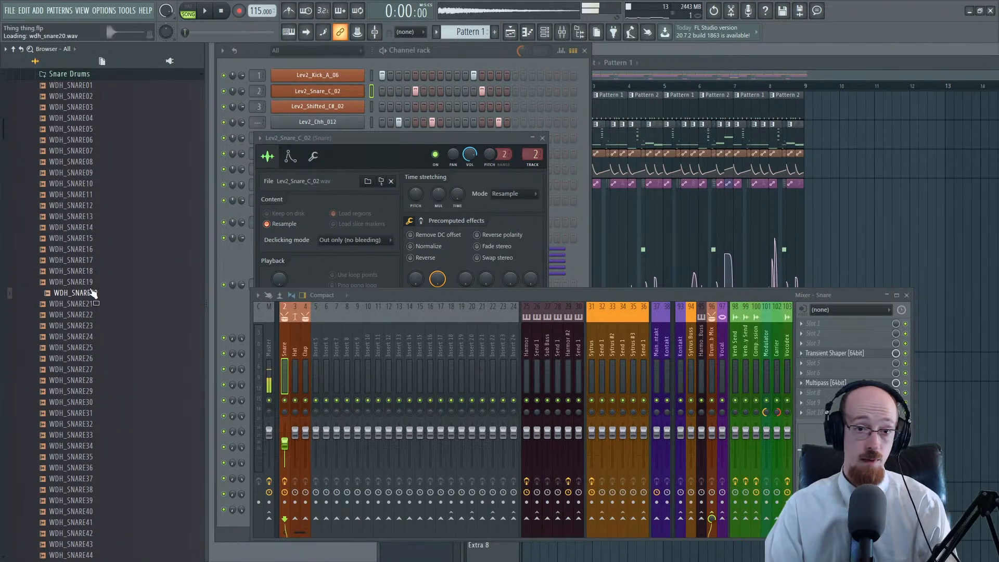
Step: Add WDH_SNARE20 as a new channel below Lev2_Snare_C_02 and place its hits on steps 5 and 13
{"action": "left_click", "coordinate": [253, 60]}
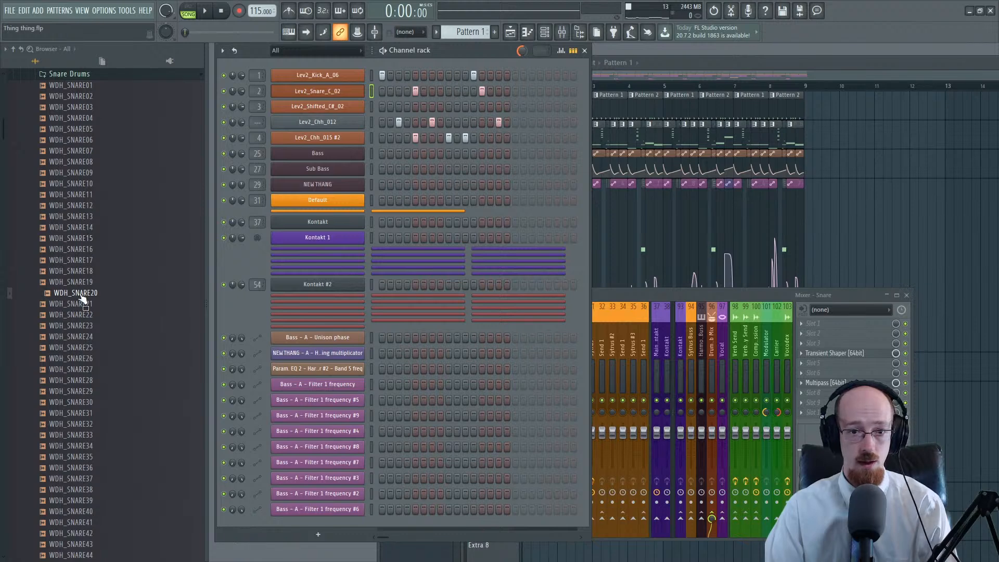
{"action": "left_click_drag", "start_coordinate": [81, 297], "coordinate": [343, 98]}
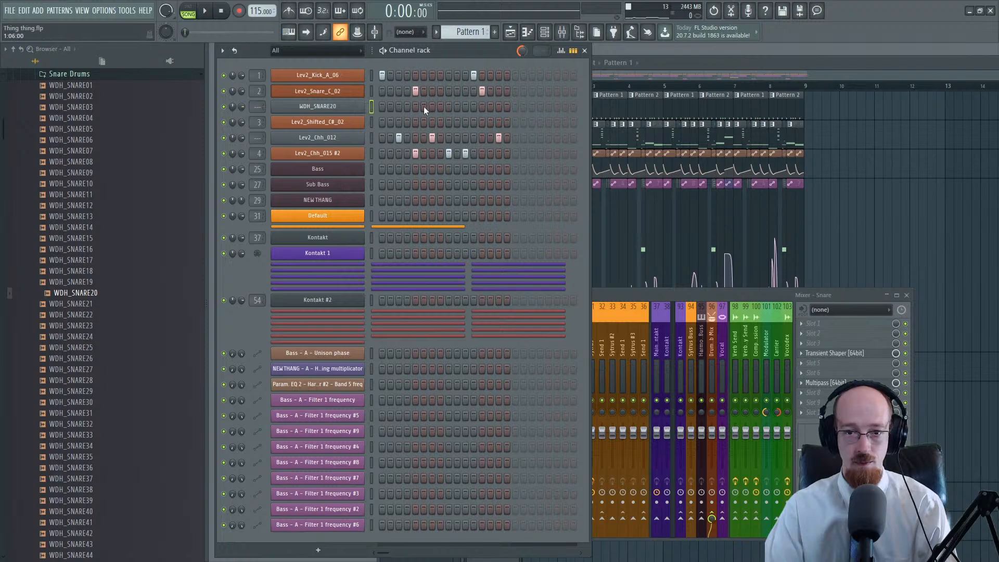
{"action": "left_click", "coordinate": [482, 106]}
Step: Lower the WDH_SNARE20 channel's volume, audition it in song and pattern mode, and return to the Channel rack
{"action": "left_click", "coordinate": [319, 106]}
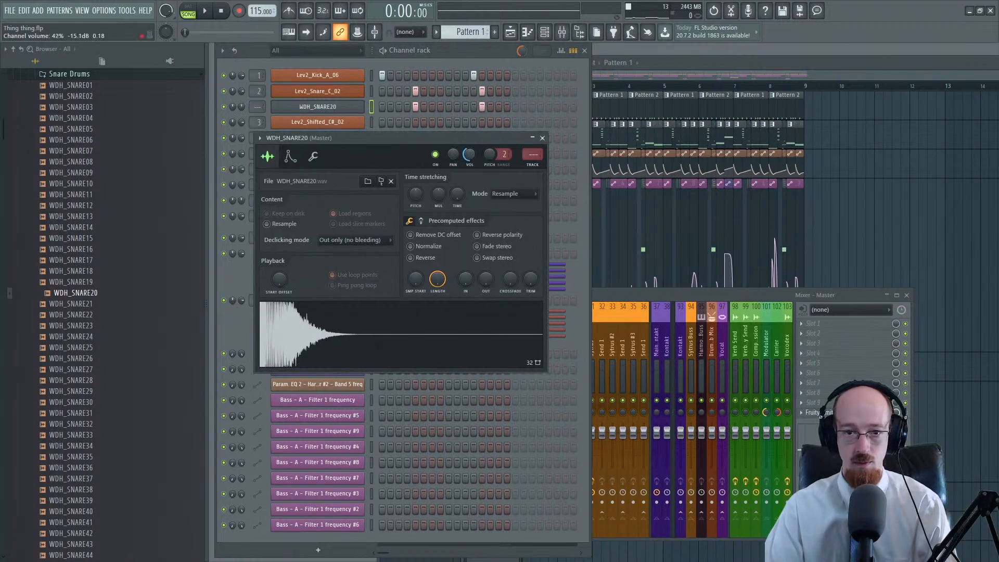
{"action": "key", "text": "space"}
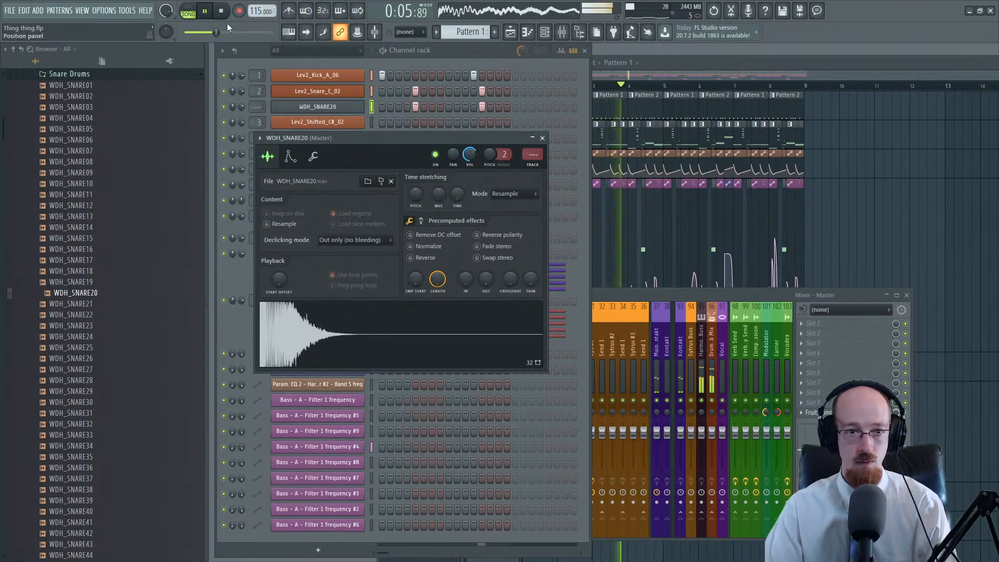
{"action": "key", "text": "l"}
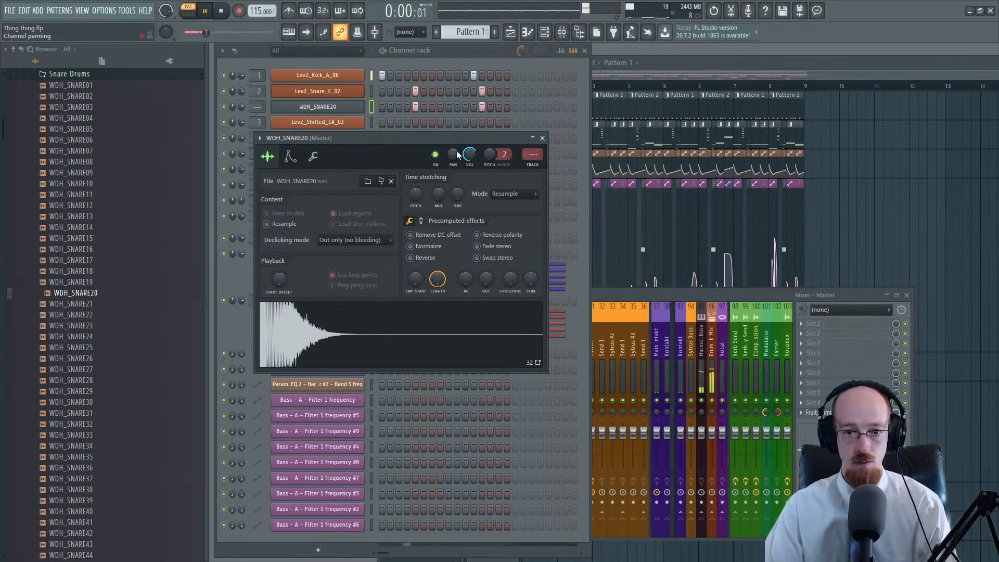
{"action": "left_click", "coordinate": [610, 85]}
{"action": "left_click", "coordinate": [540, 87]}
{"action": "left_click", "coordinate": [255, 52]}
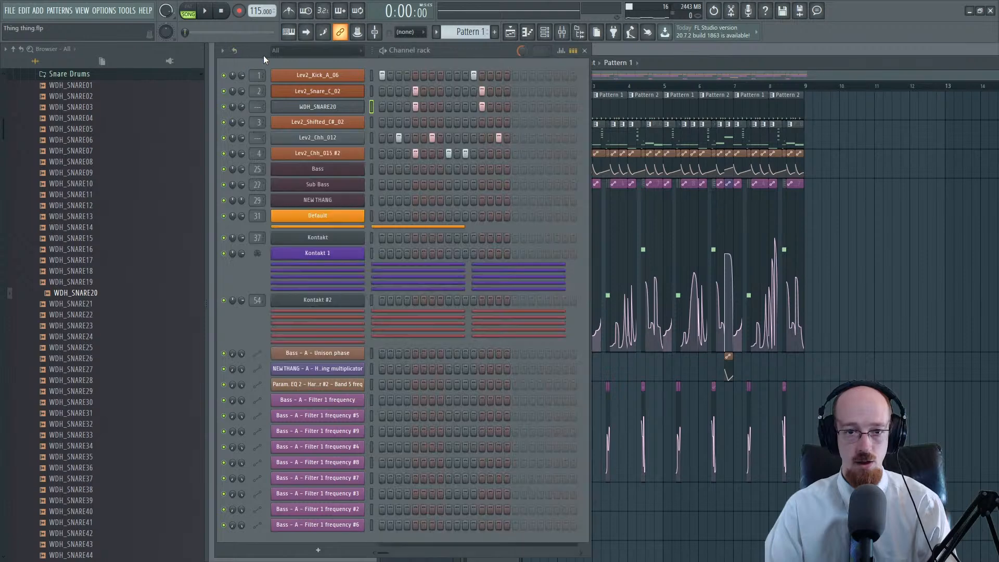
{"action": "right_click", "coordinate": [343, 107]}
{"action": "left_click", "coordinate": [391, 107]}
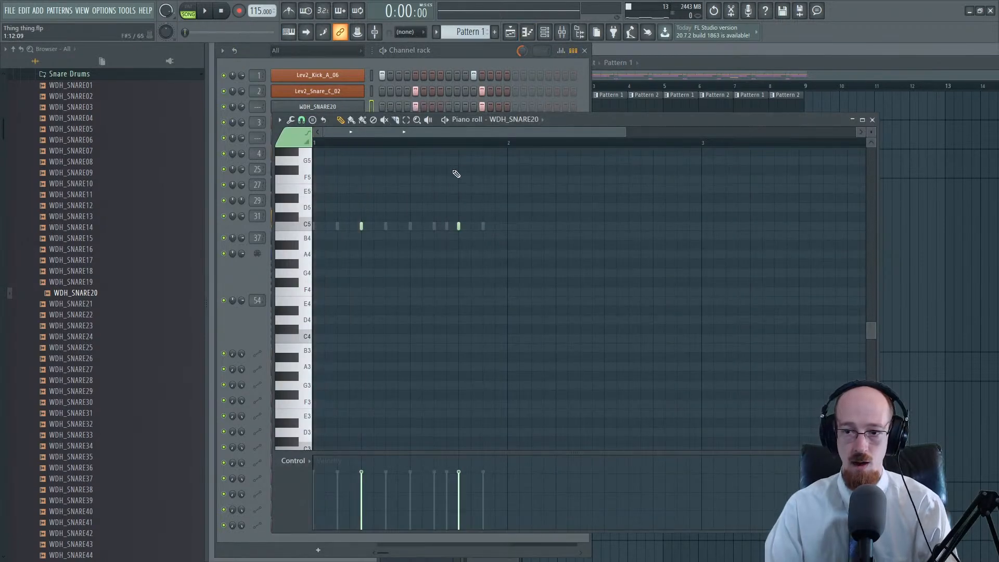
{"action": "left_click", "coordinate": [872, 120]}
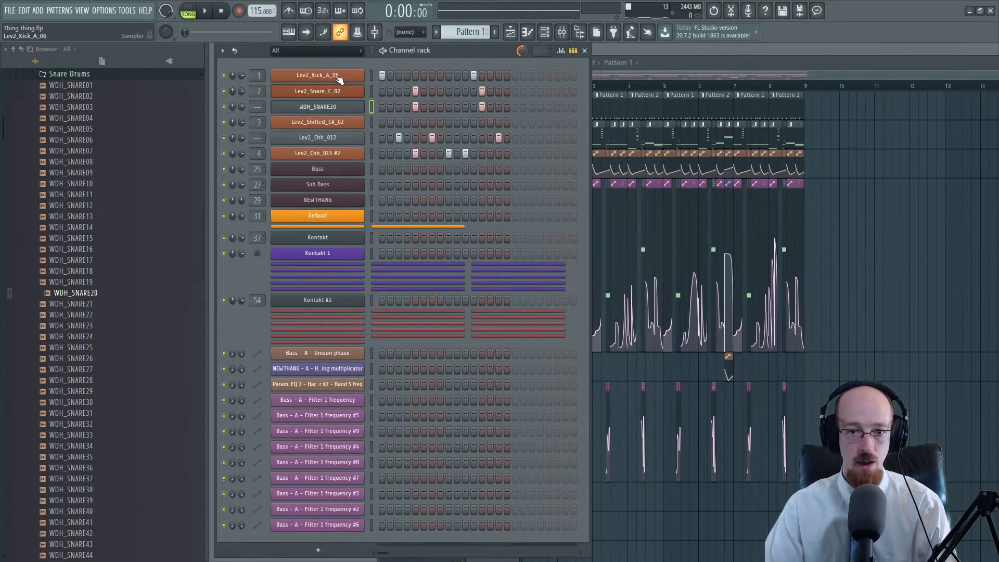
Step: Set the WDH_SNARE20 channel's volume to 63% while auditioning Pattern 1 in pattern mode, and close its sampler window
{"action": "left_click", "coordinate": [354, 108]}
{"action": "left_click_drag", "start_coordinate": [413, 140], "coordinate": [436, 157]}
{"action": "key", "text": "space"}
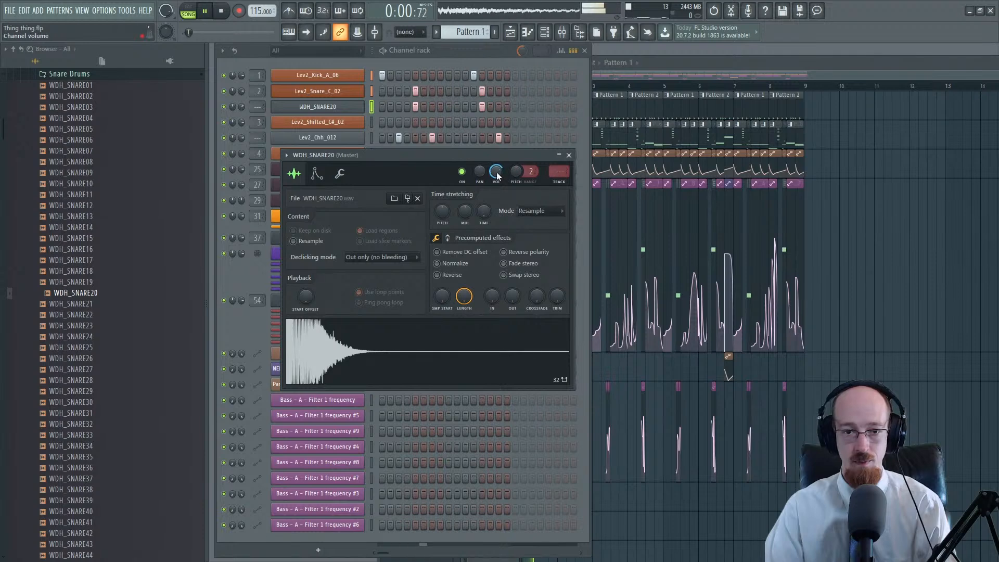
{"action": "key", "text": "l"}
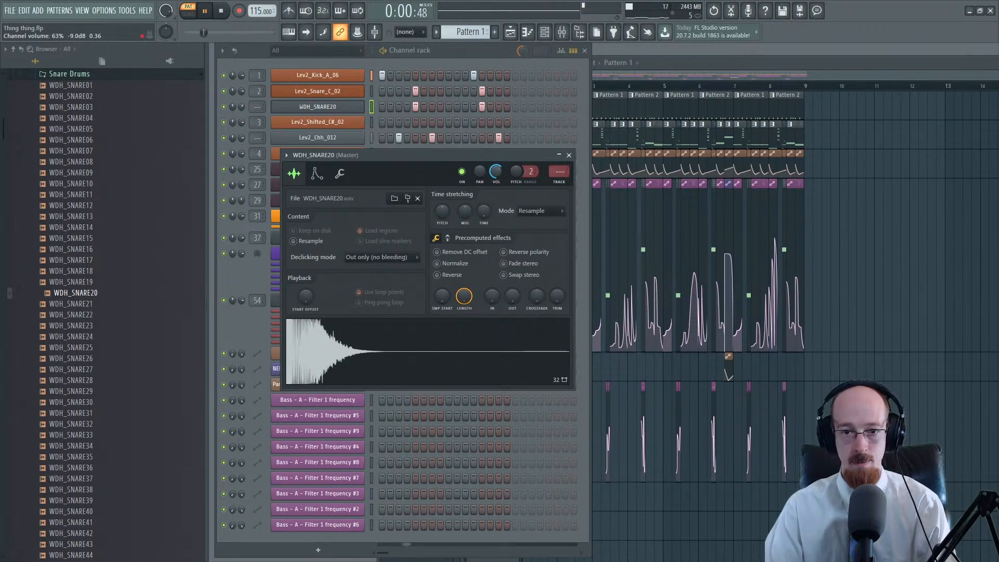
{"action": "left_click", "coordinate": [569, 155]}
Step: In the Snare mixer track's Transient Shaper, set Pump to 35% and Sustain to -7%, and adjust Attack slightly
{"action": "left_click", "coordinate": [580, 34]}
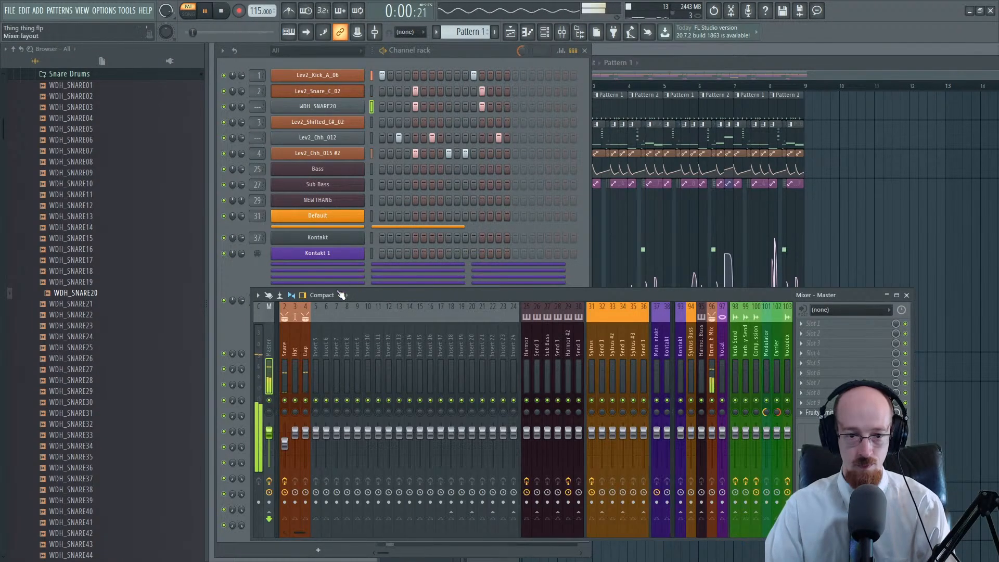
{"action": "scroll", "coordinate": [300, 349], "scroll_direction": "up", "scroll_amount": 1}
{"action": "left_click", "coordinate": [294, 357]}
{"action": "key", "text": "space"}
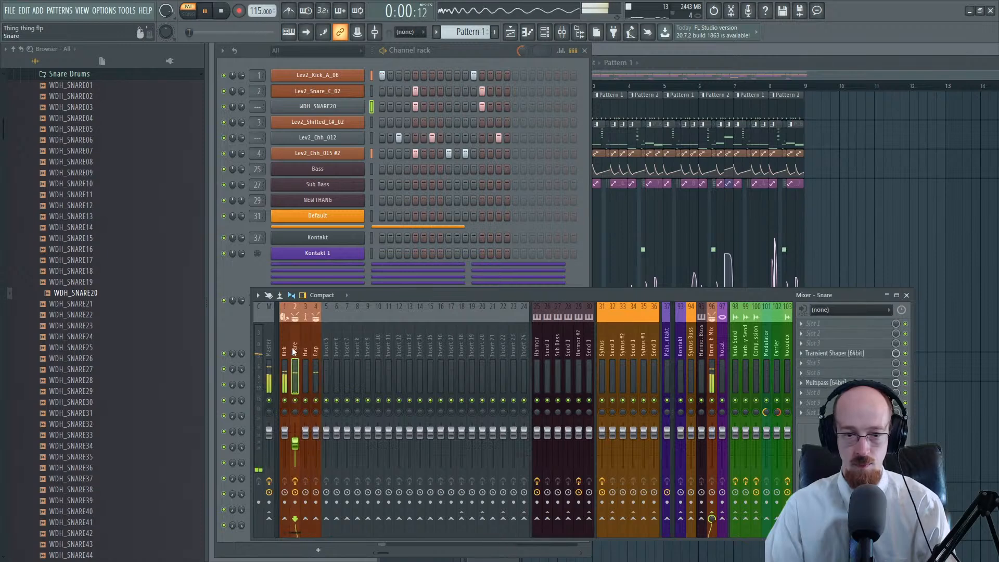
{"action": "left_click", "coordinate": [859, 354]}
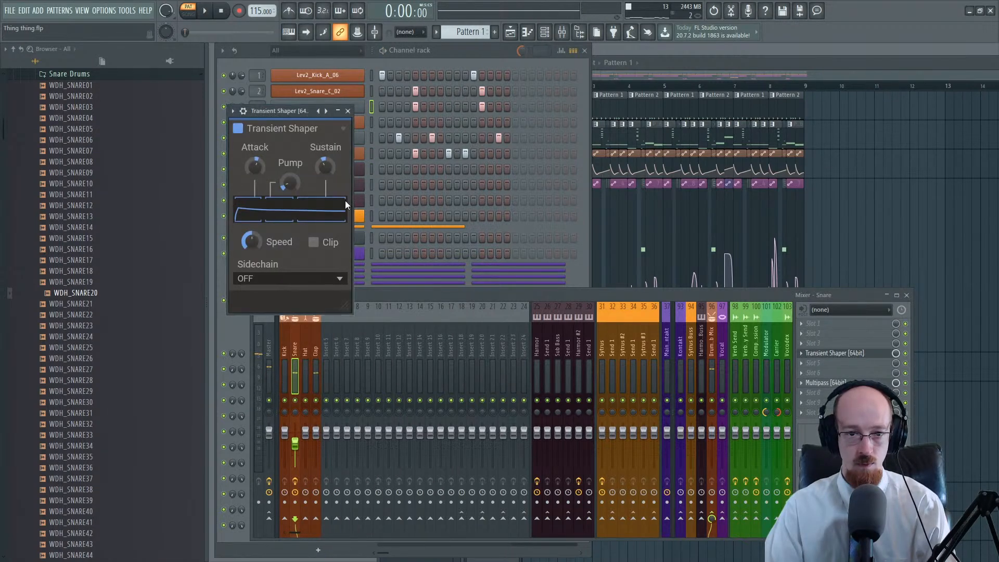
{"action": "key", "text": "space"}
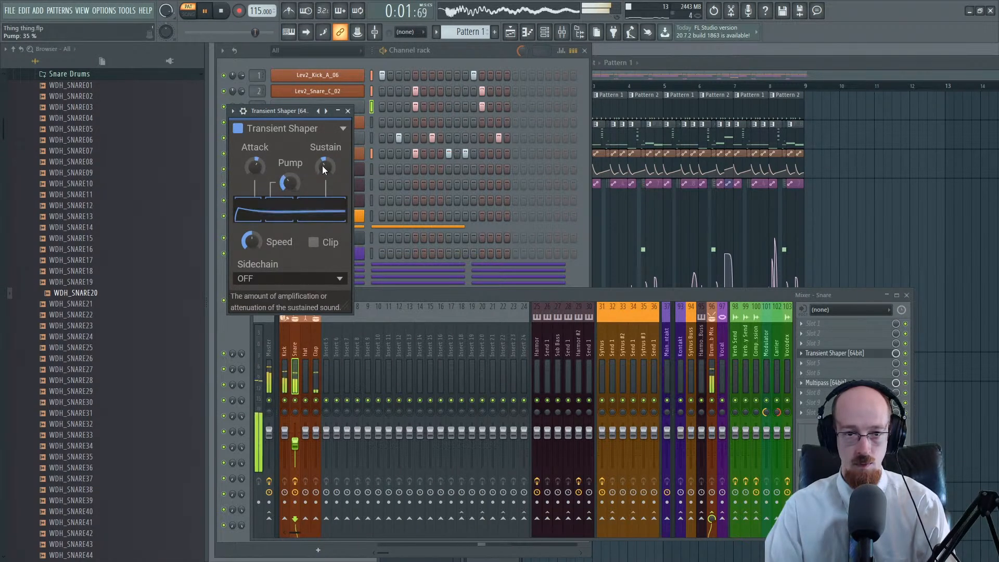
{"action": "left_click_drag", "start_coordinate": [323, 165], "coordinate": [323, 160]}
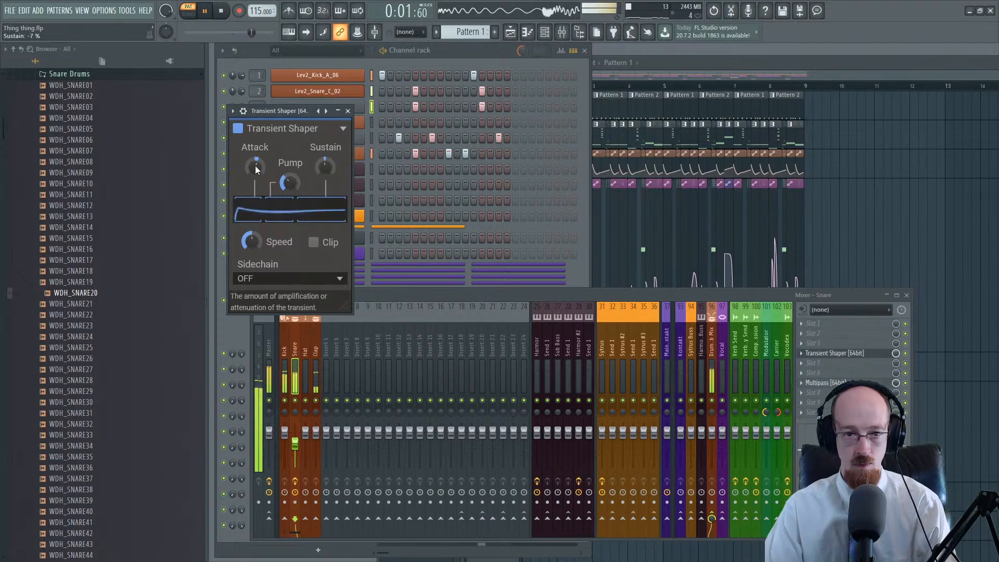
{"action": "left_click_drag", "start_coordinate": [255, 166], "coordinate": [255, 162]}
{"action": "left_click", "coordinate": [348, 111]}
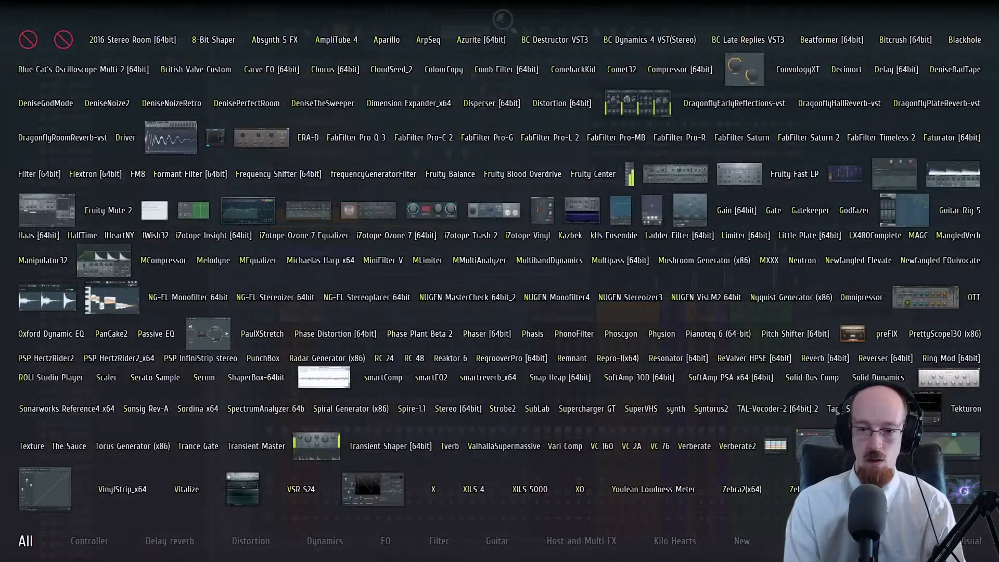
Step: Add Fruity Parametric EQ 2 to the Snare mixer track and boost band 4 at about 220 Hz during playback
{"action": "type", "text": "para"}
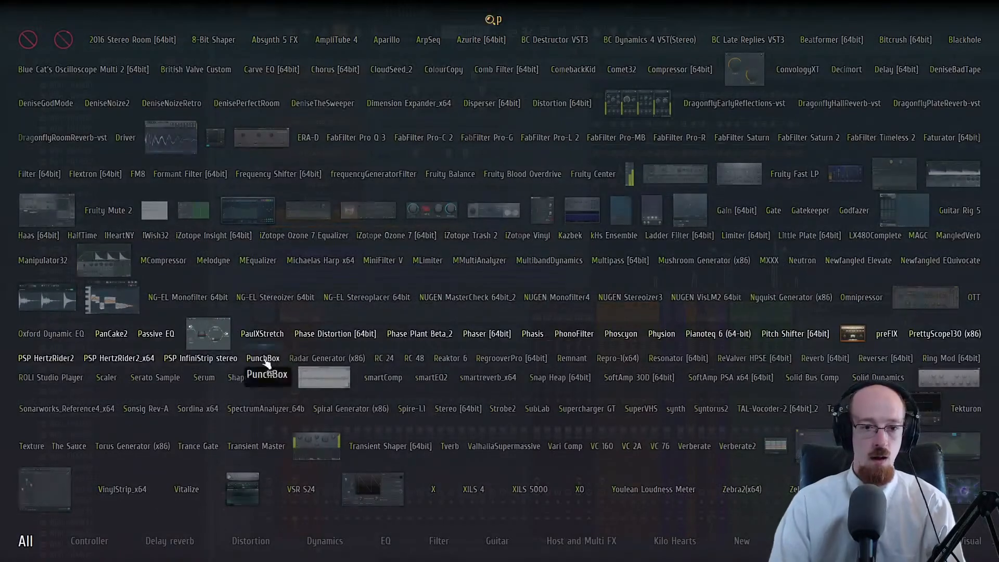
{"action": "left_click", "coordinate": [248, 211]}
{"action": "key", "text": "space"}
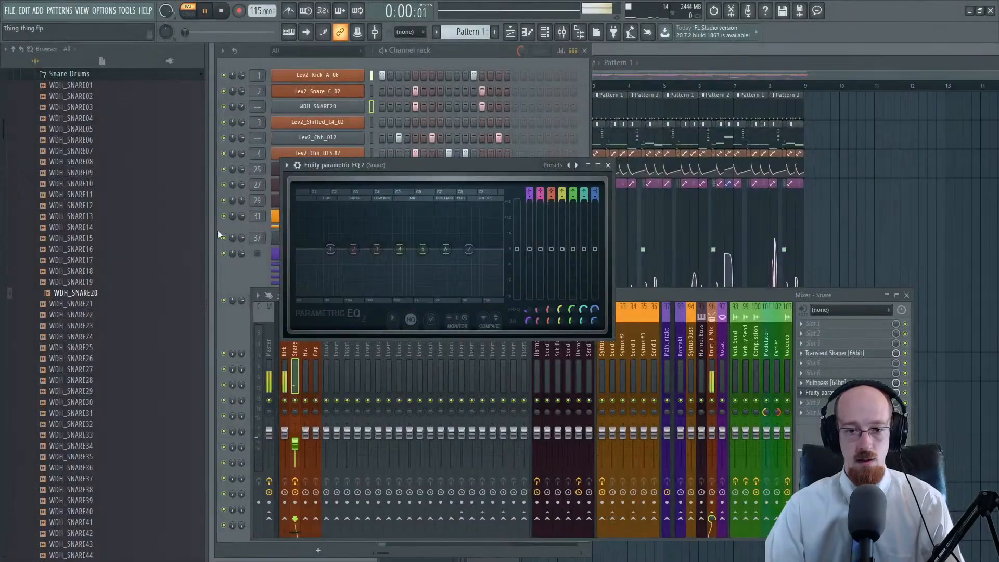
{"action": "left_click_drag", "start_coordinate": [409, 241], "coordinate": [370, 223]}
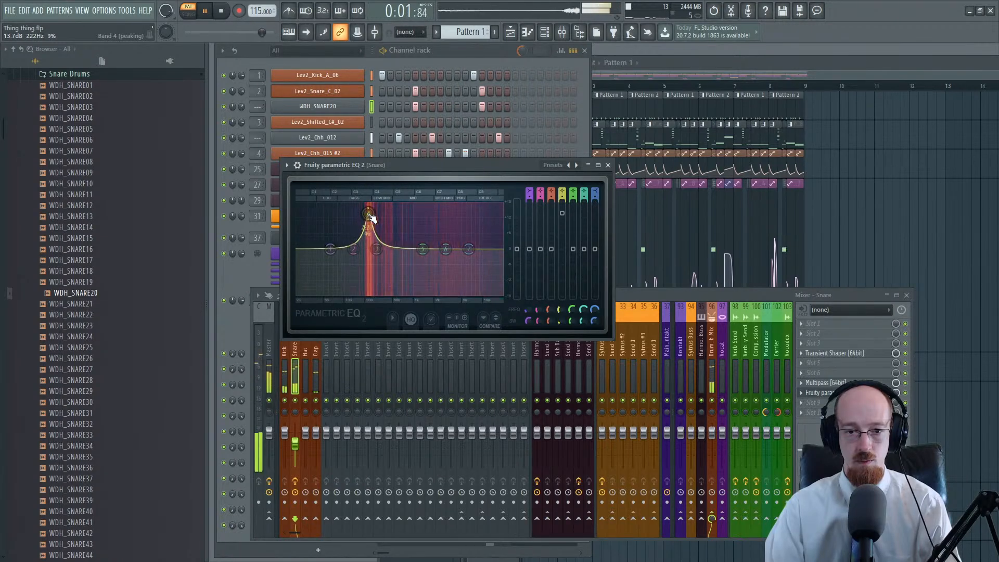
{"action": "left_click_drag", "start_coordinate": [369, 221], "coordinate": [368, 227]}
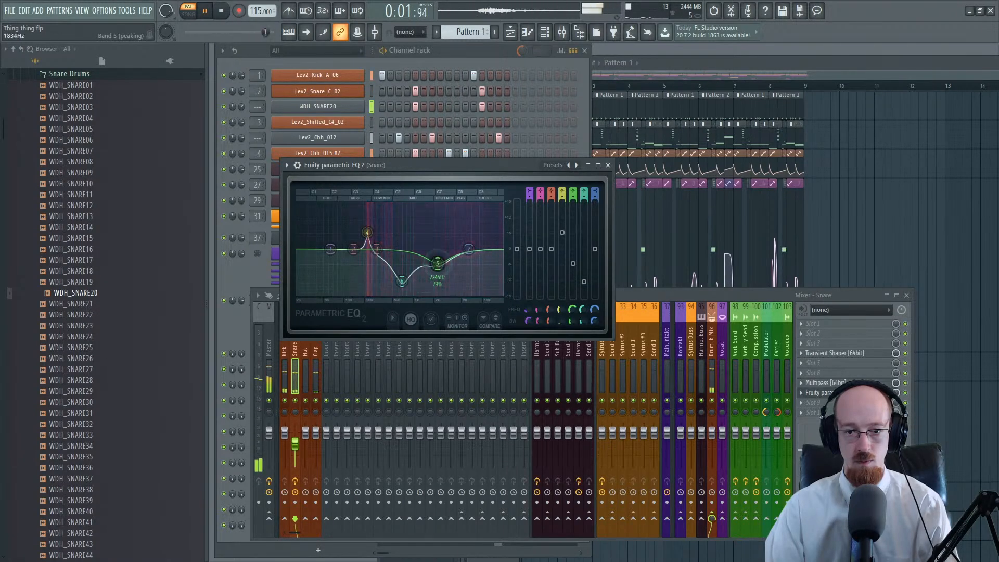
Step: Cut the snare's mids with EQ bands 5 and 6, fine-tune bands 4 and 7, stop playback and close the EQ
{"action": "left_click_drag", "start_coordinate": [477, 255], "coordinate": [466, 252]}
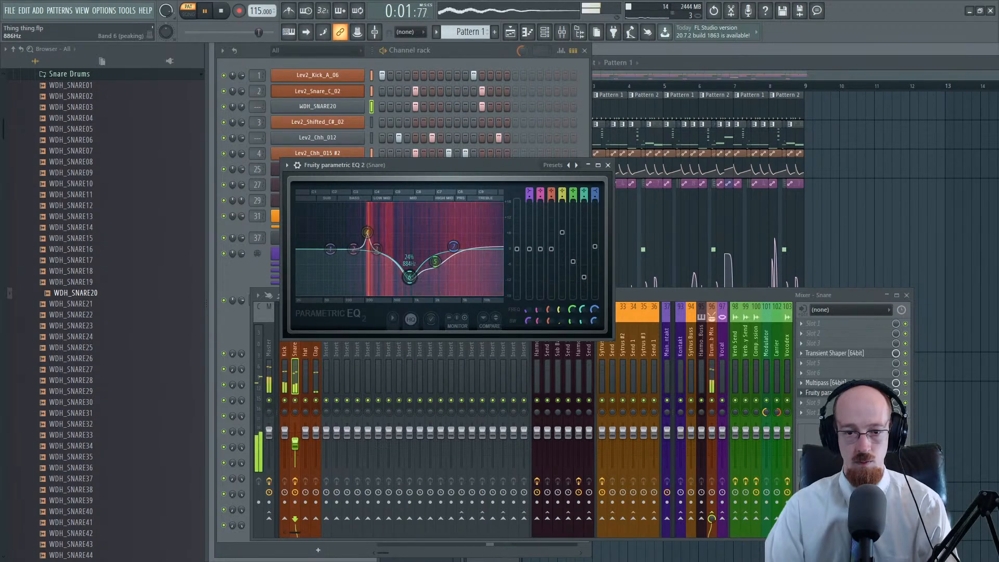
{"action": "left_click_drag", "start_coordinate": [390, 276], "coordinate": [394, 280]}
{"action": "left_click_drag", "start_coordinate": [368, 233], "coordinate": [371, 236]}
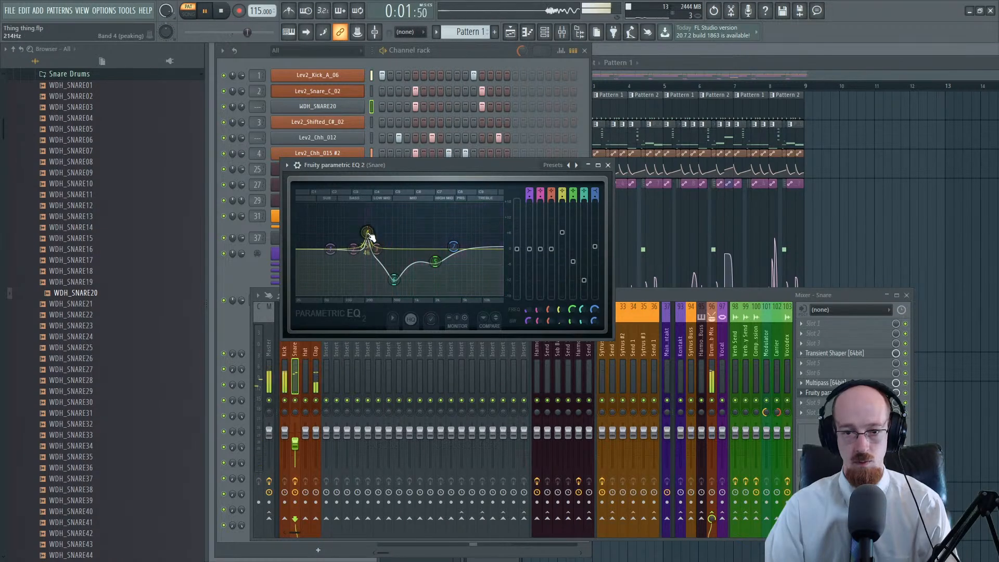
{"action": "key", "text": "space"}
{"action": "left_click", "coordinate": [608, 165]}
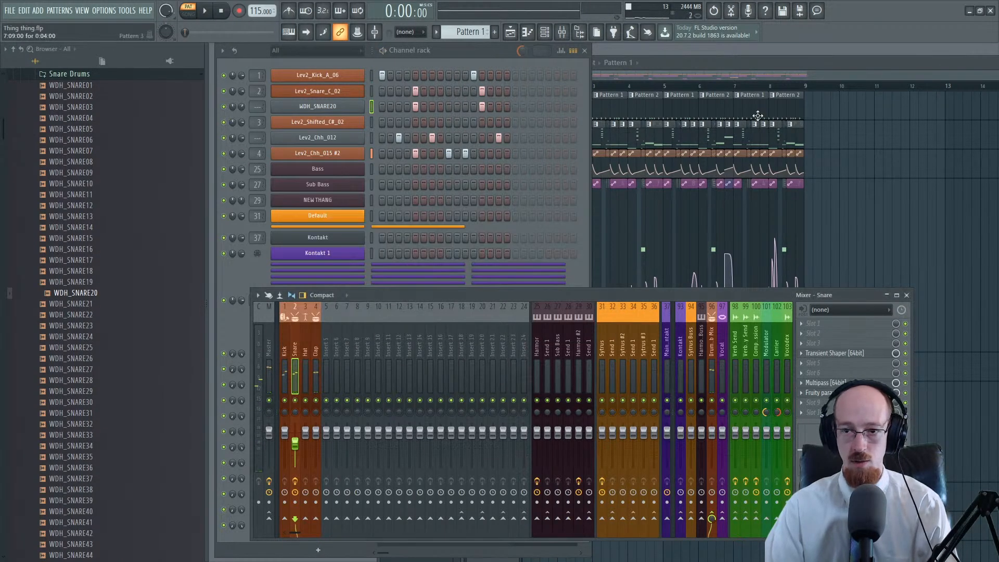
Step: Audition the arrangement in song mode, place WDH_SNARE20 hits on steps 5 and 13 of Pattern 2, and restart playback
{"action": "left_click", "coordinate": [742, 73]}
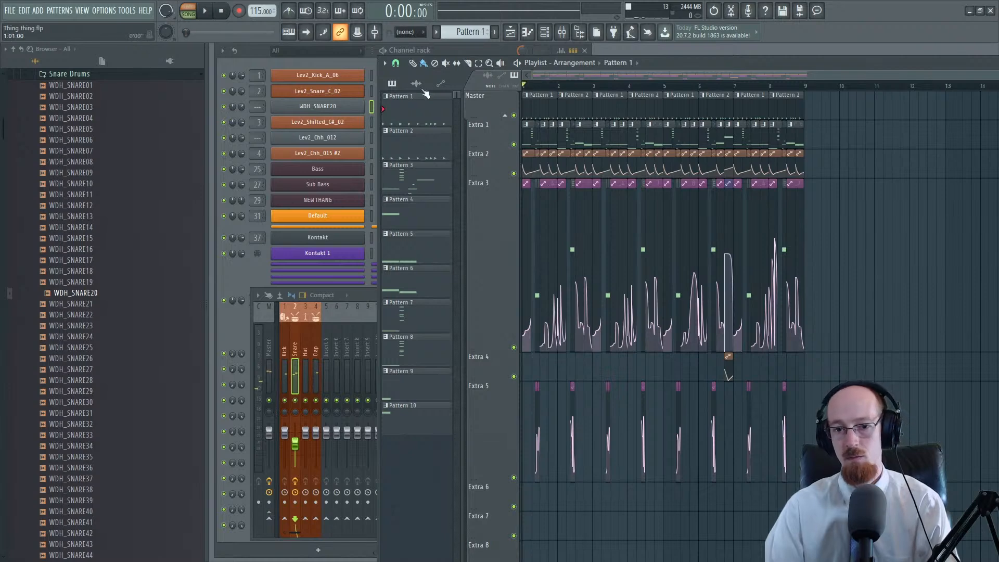
{"action": "key", "text": "space"}
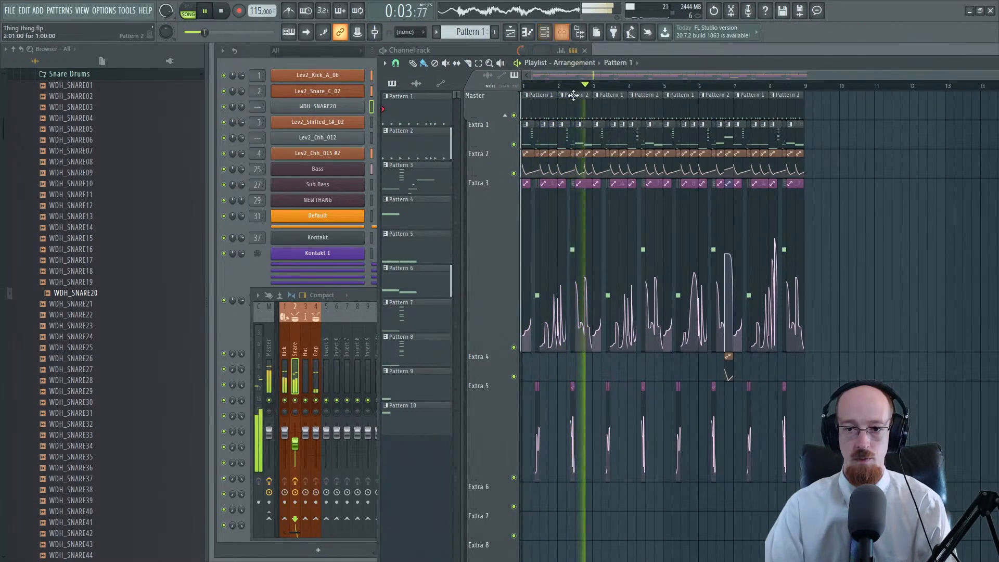
{"action": "key", "text": "space"}
{"action": "left_click", "coordinate": [264, 54]}
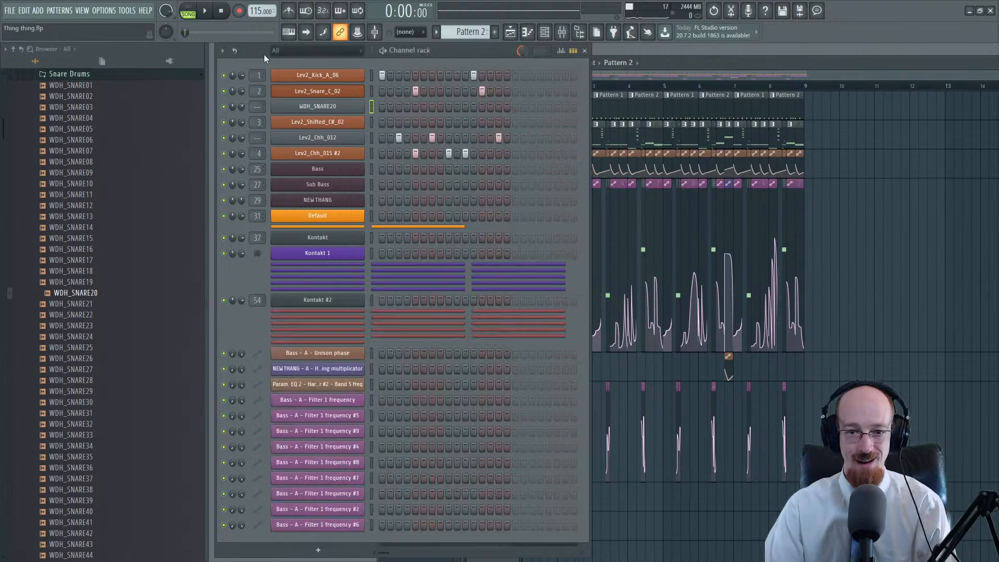
{"action": "left_click", "coordinate": [481, 107]}
{"action": "key", "text": "space"}
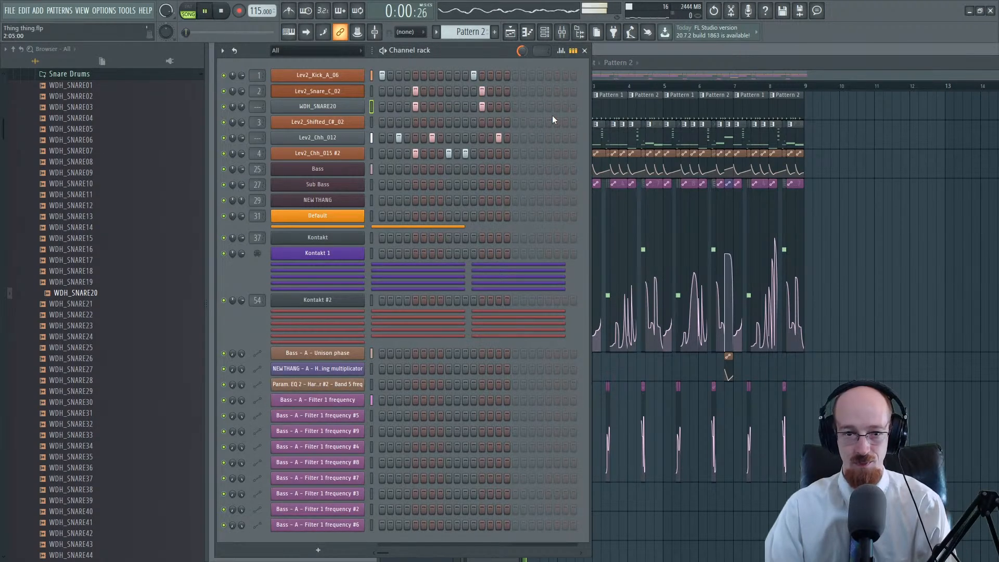
Step: Try placing the Lev2_Shifted_C#_02 sample as an audio clip in the playlist, remove the clip and close its sampler window
{"action": "left_click", "coordinate": [351, 126]}
{"action": "key", "text": "space"}
{"action": "left_click_drag", "start_coordinate": [388, 337], "coordinate": [828, 411]}
{"action": "scroll", "coordinate": [833, 411], "scroll_direction": "up", "scroll_amount": 5}
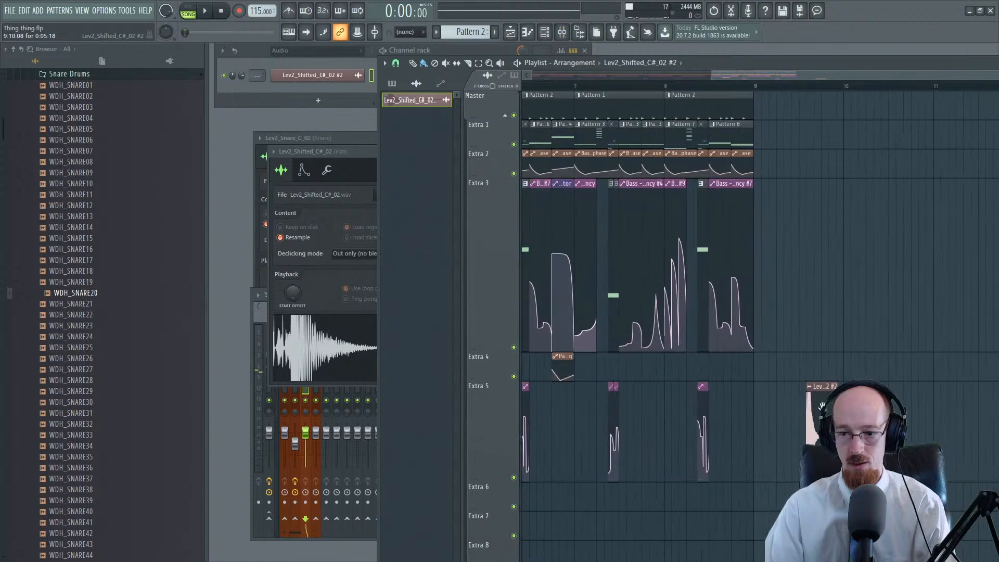
{"action": "left_click_drag", "start_coordinate": [941, 406], "coordinate": [622, 479]}
{"action": "right_click", "coordinate": [622, 480]}
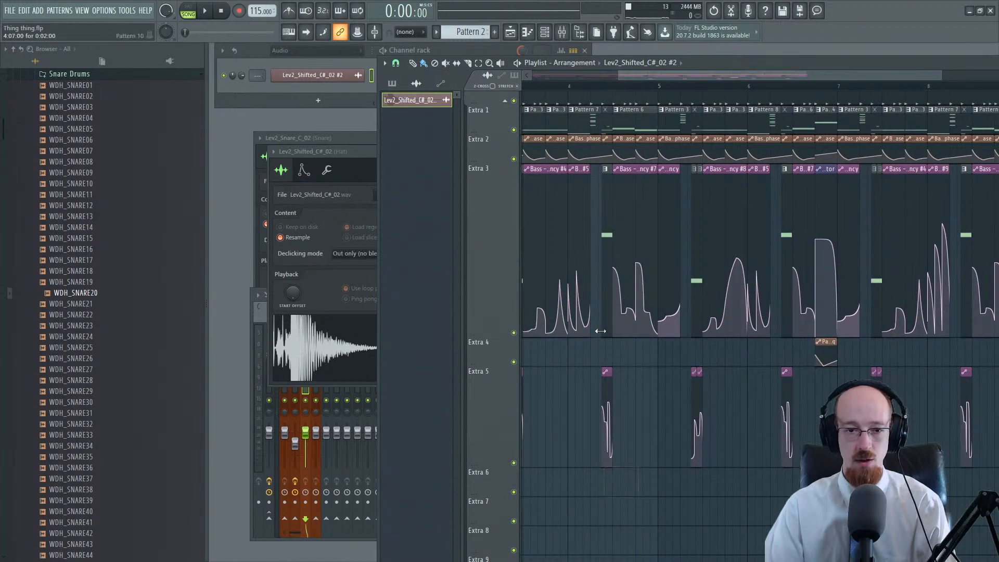
{"action": "scroll", "coordinate": [598, 332], "scroll_direction": "down", "scroll_amount": 4}
{"action": "left_click", "coordinate": [368, 151]}
Step: Play the song from the start, lower the Snare mixer track's volume slightly and stop playback
{"action": "left_click", "coordinate": [556, 152]}
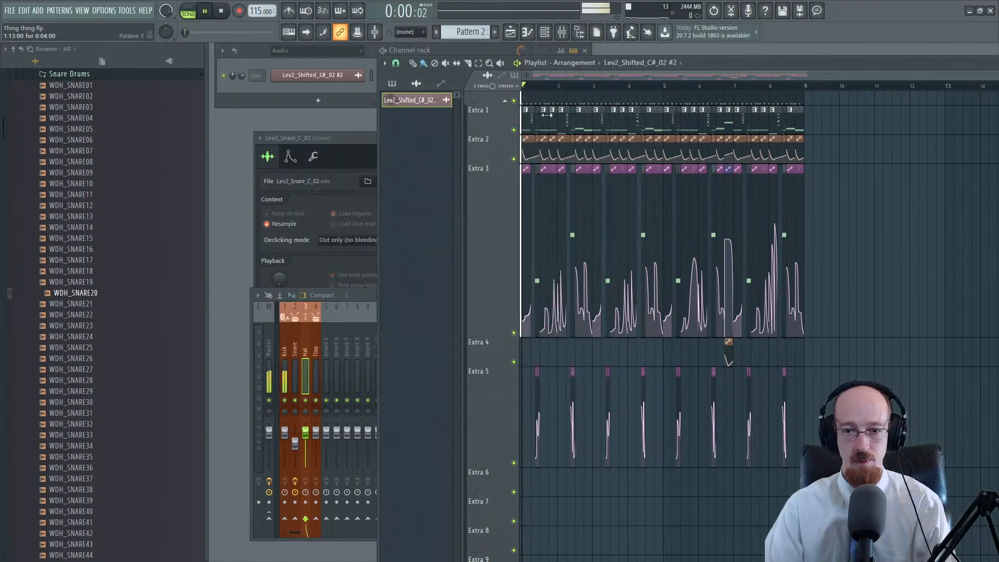
{"action": "key", "text": "space"}
{"action": "scroll", "coordinate": [539, 108], "scroll_direction": "up", "scroll_amount": 1}
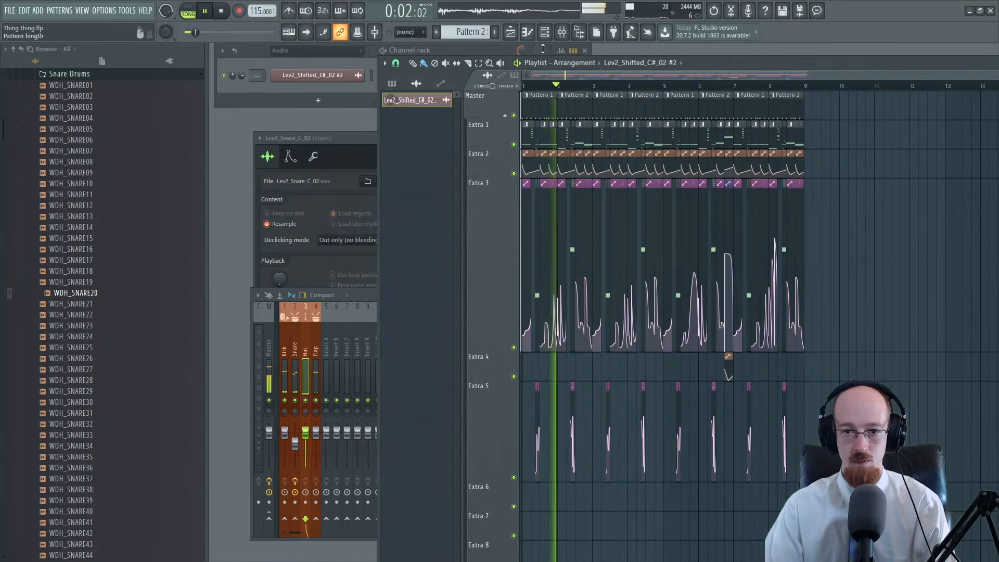
{"action": "left_click", "coordinate": [328, 400]}
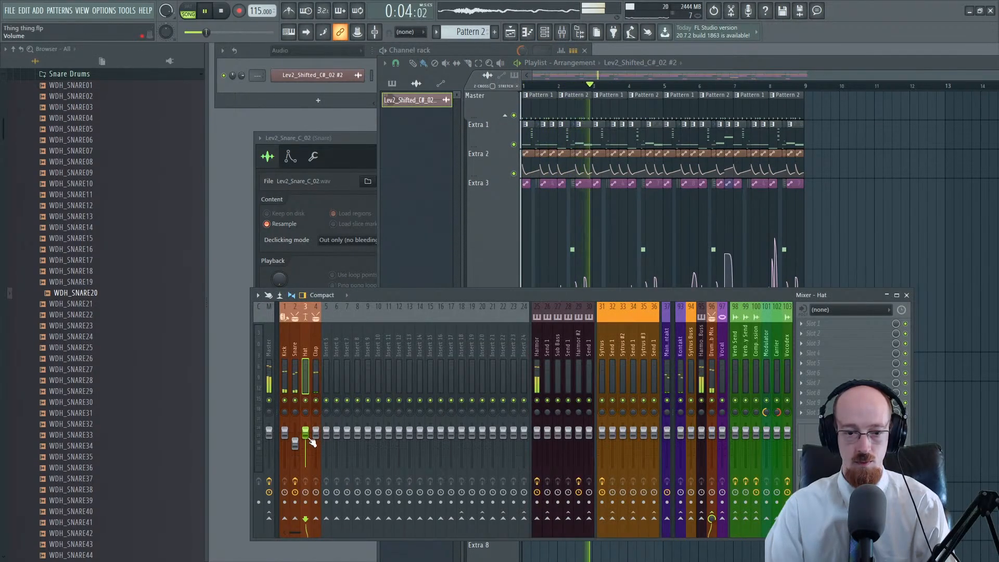
{"action": "left_click_drag", "start_coordinate": [295, 444], "coordinate": [299, 449]}
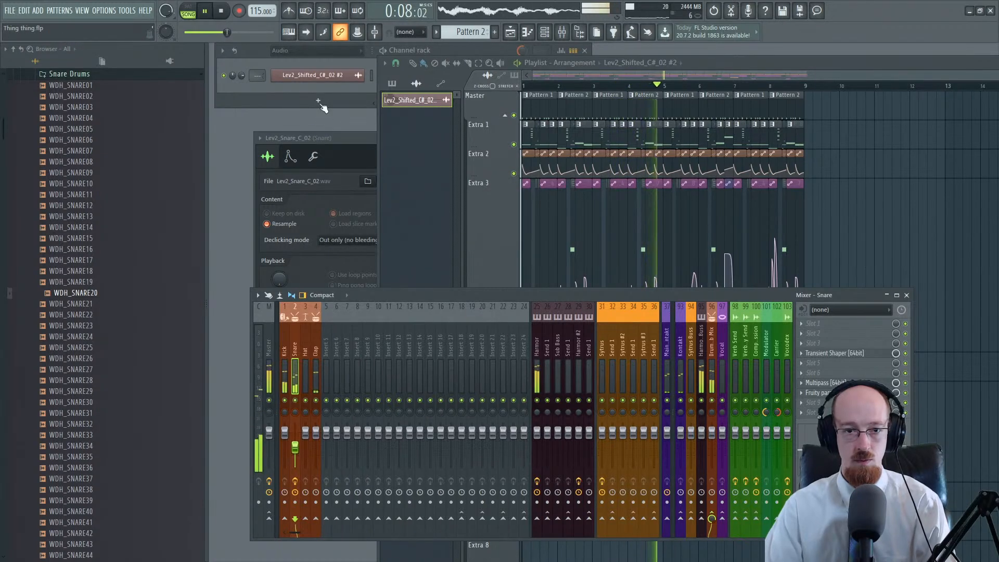
{"action": "key", "text": "space"}
Step: Show all channels in the Channel rack and route WDH_SNARE20 to free mixer track 5
{"action": "left_click", "coordinate": [307, 51]}
{"action": "left_click", "coordinate": [299, 63]}
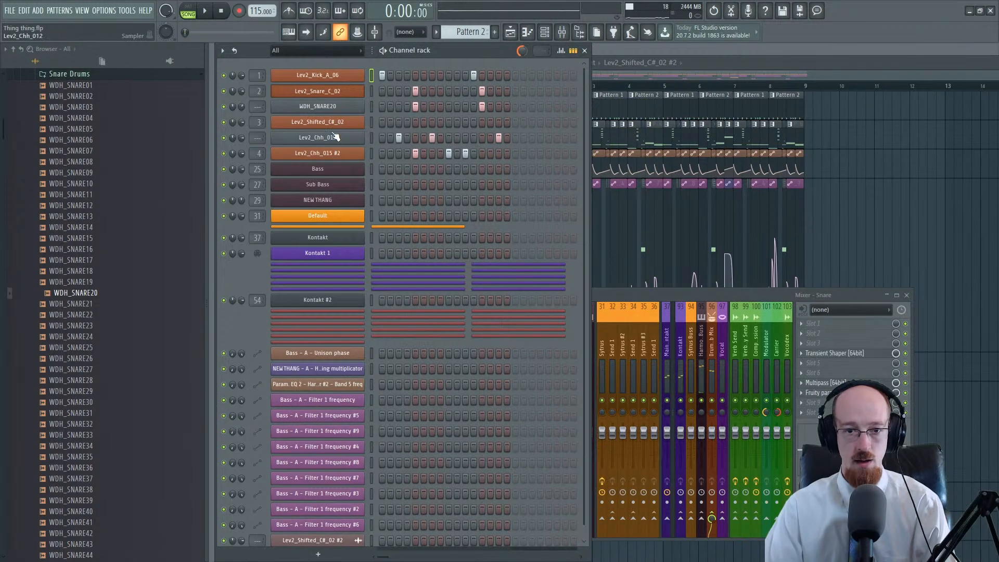
{"action": "left_click", "coordinate": [323, 106]}
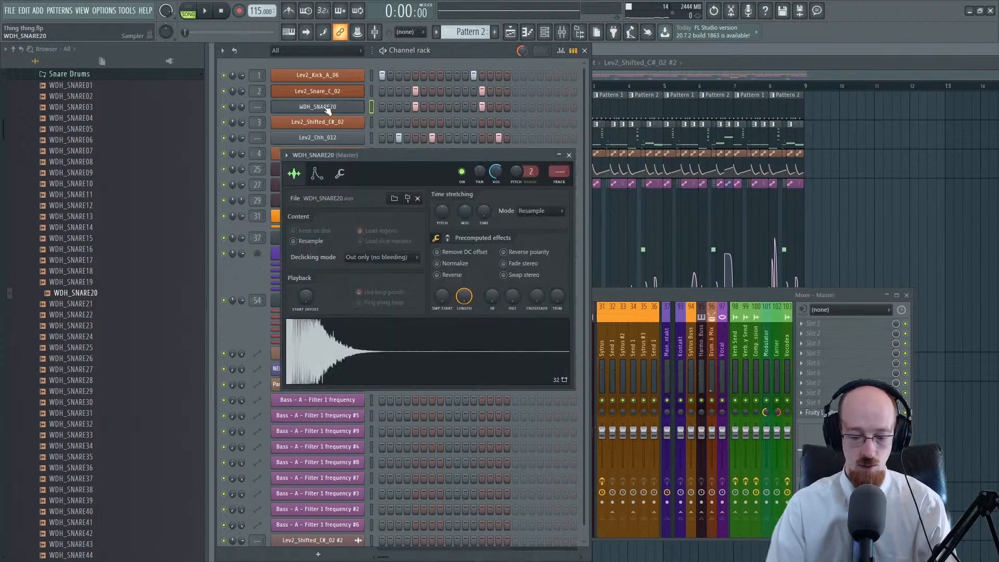
{"action": "key", "text": "ctrl+l"}
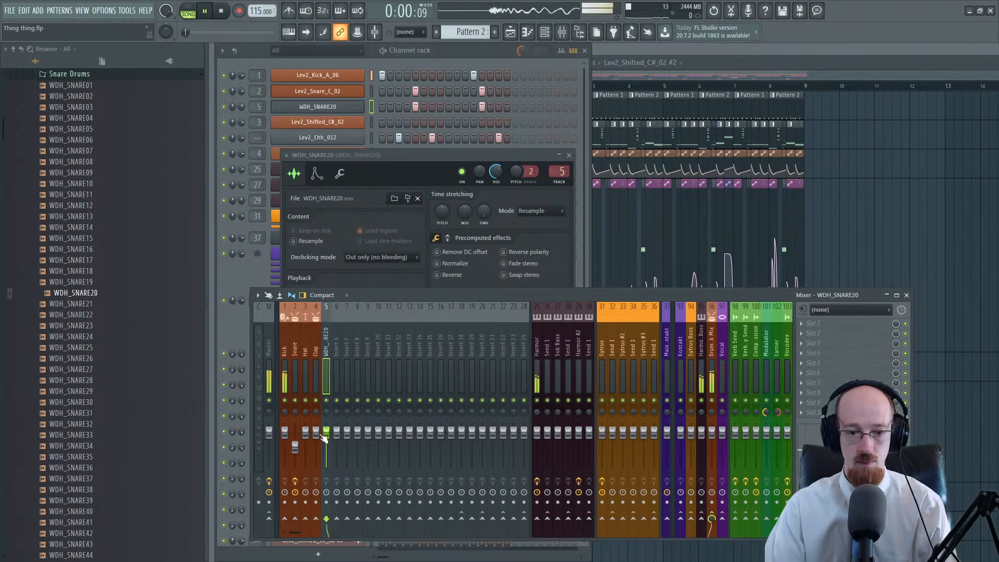
Step: Balance the WDH_SNARE20 mixer track against the song and set its volume to 101%
{"action": "left_click_drag", "start_coordinate": [324, 437], "coordinate": [323, 451]}
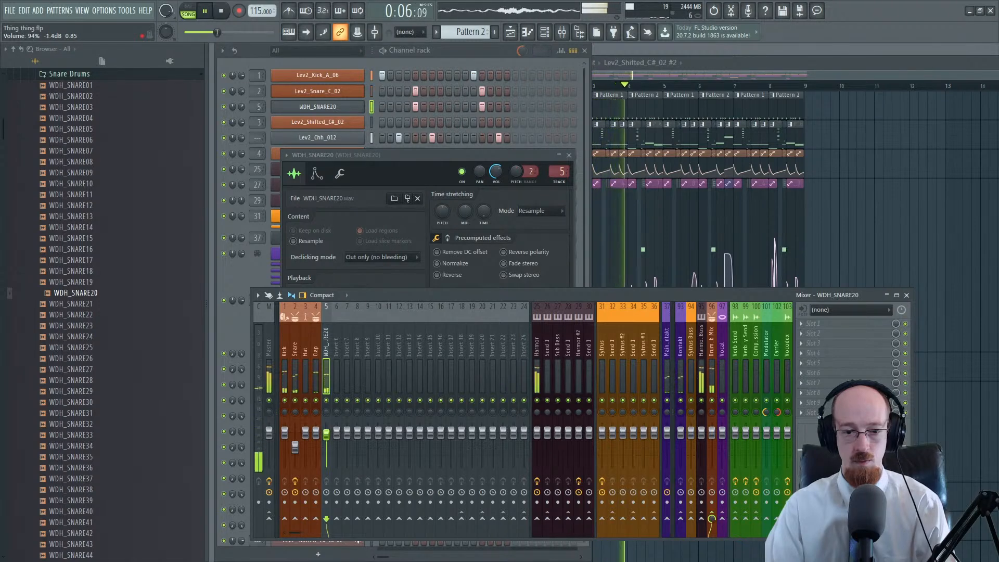
{"action": "left_click_drag", "start_coordinate": [326, 435], "coordinate": [327, 432]}
{"action": "left_click_drag", "start_coordinate": [327, 434], "coordinate": [328, 433]}
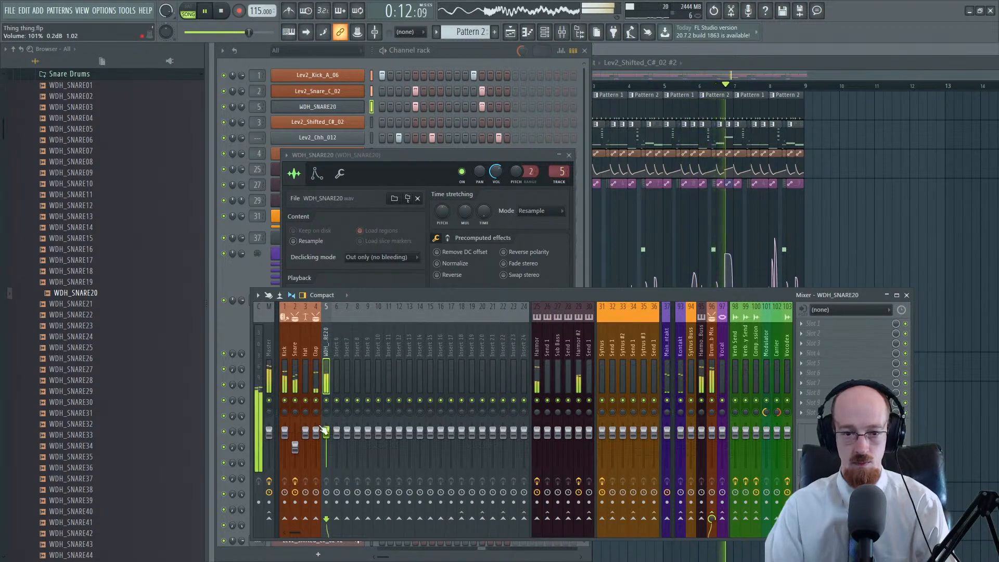
Step: Move the WDH_SNARE20 mixer track beside Snare as track 3 and rename it Snare Layer
{"action": "scroll", "coordinate": [327, 349], "scroll_direction": "up", "scroll_amount": 2}
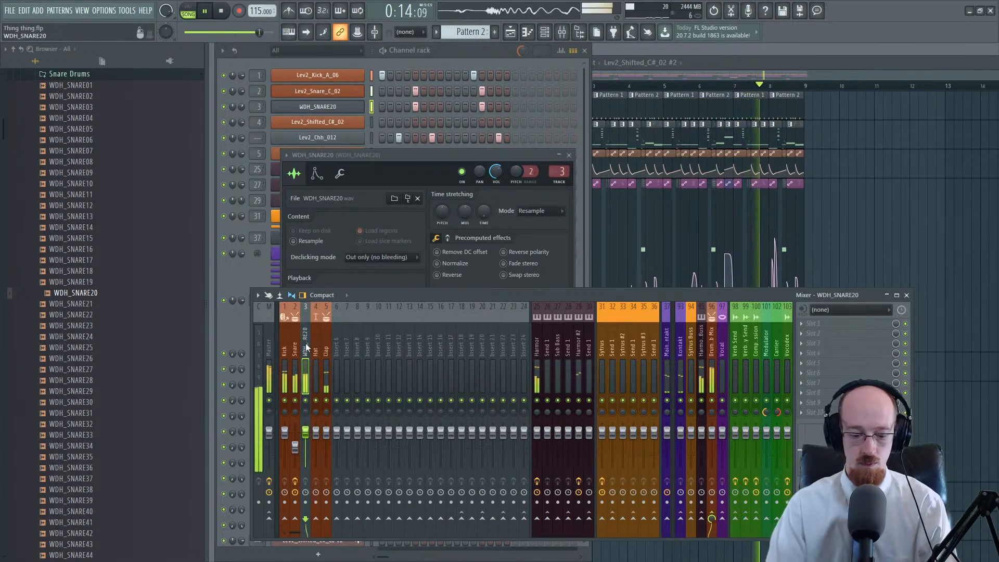
{"action": "double_click", "coordinate": [306, 347]}
{"action": "type", "text": "Snare Layer"}
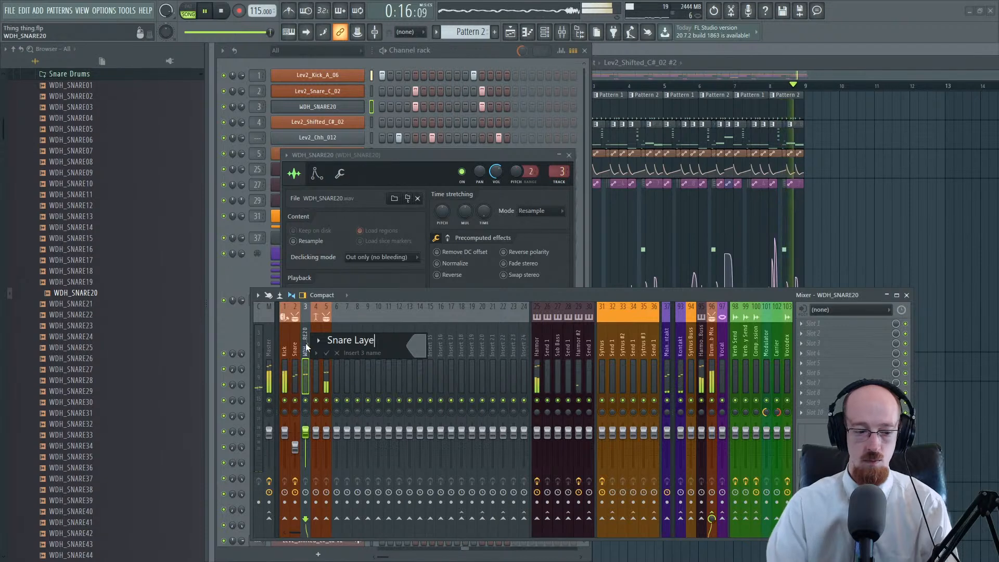
{"action": "key", "text": "Return"}
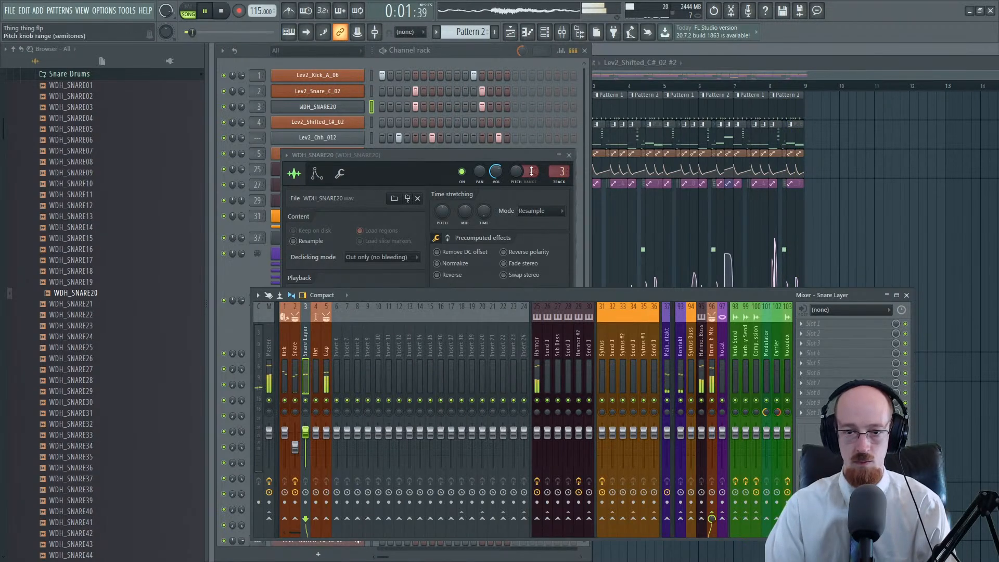
Step: Close the WDH_SNARE20 channel settings, stop playback and open the OTT effect on the Harmor mixer track
{"action": "left_click", "coordinate": [569, 155]}
{"action": "left_click", "coordinate": [692, 68]}
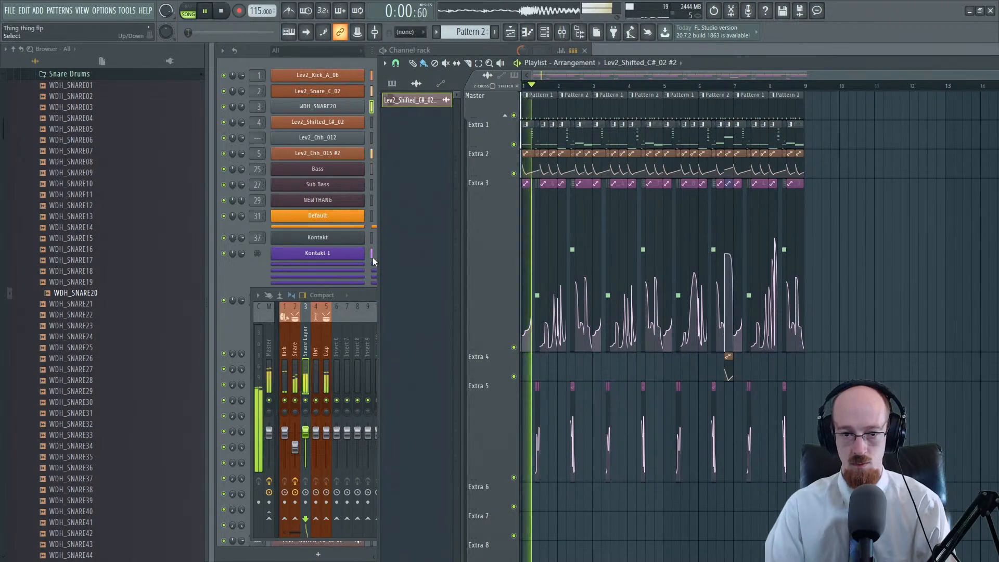
{"action": "left_click", "coordinate": [362, 295]}
{"action": "key", "text": "space"}
{"action": "left_click", "coordinate": [545, 352]}
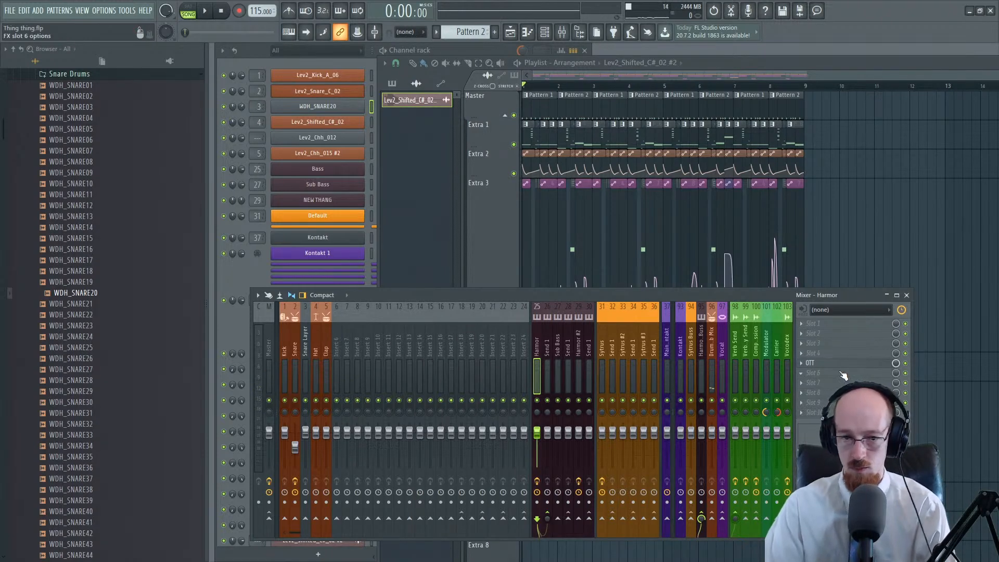
{"action": "left_click", "coordinate": [822, 365]}
Step: Adjust OTT's high-band threshold and set its mid-band threshold to 92% while listening to the song, then close OTT
{"action": "key", "text": "space"}
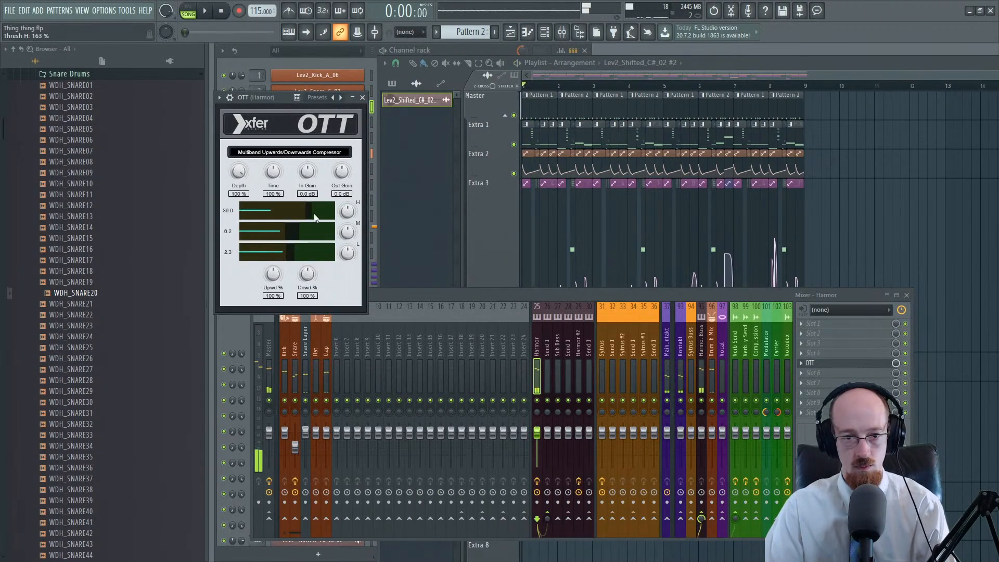
{"action": "key", "text": "space"}
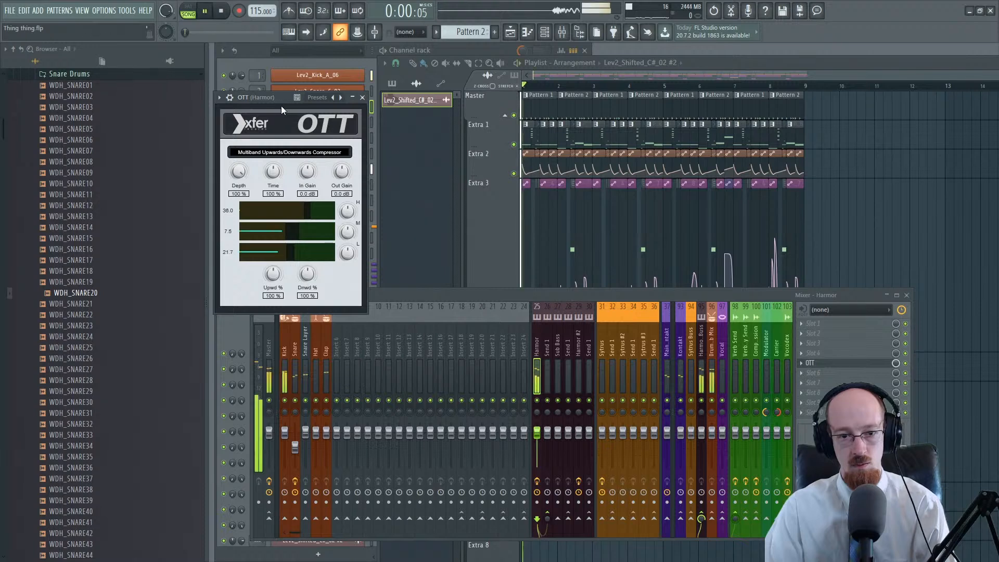
{"action": "key", "text": "space"}
{"action": "left_click_drag", "start_coordinate": [309, 212], "coordinate": [310, 213]}
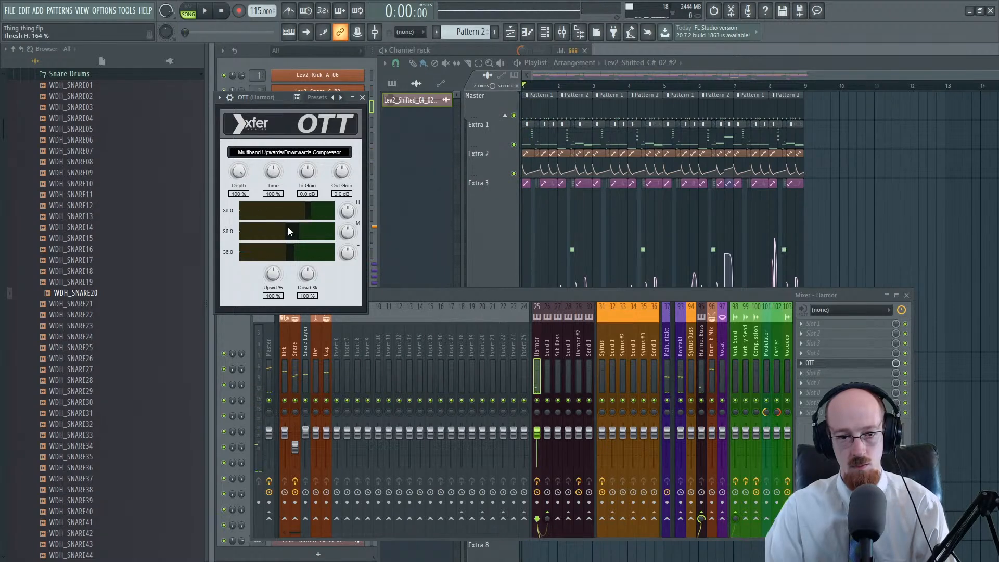
{"action": "key", "text": "space"}
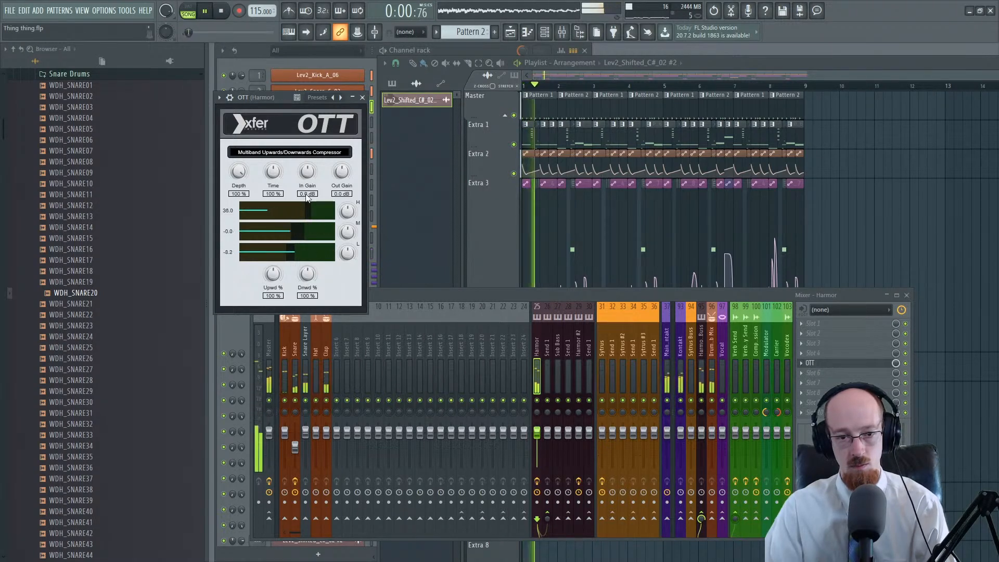
{"action": "left_click_drag", "start_coordinate": [296, 232], "coordinate": [295, 237]}
{"action": "key", "text": "space"}
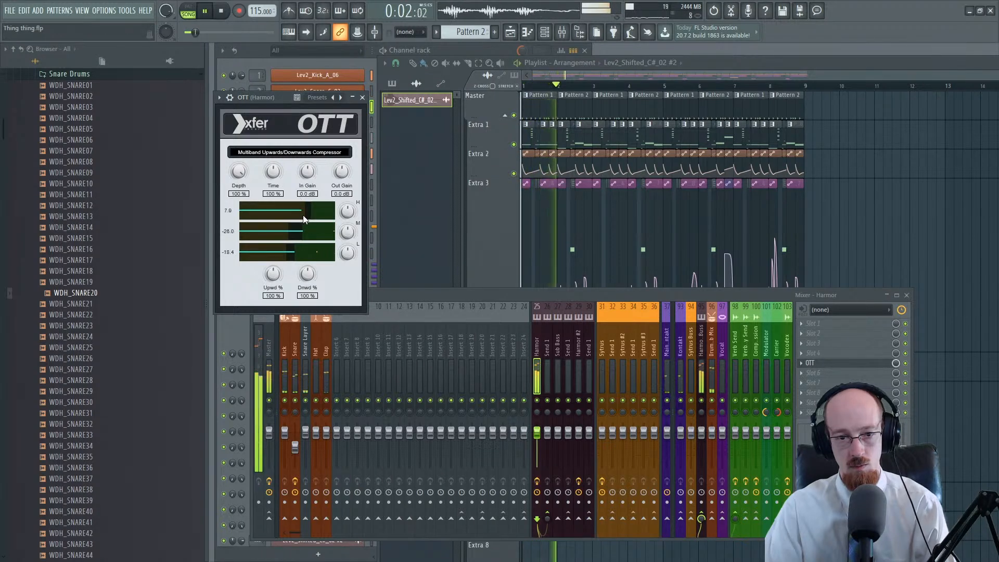
{"action": "left_click_drag", "start_coordinate": [303, 215], "coordinate": [290, 232]}
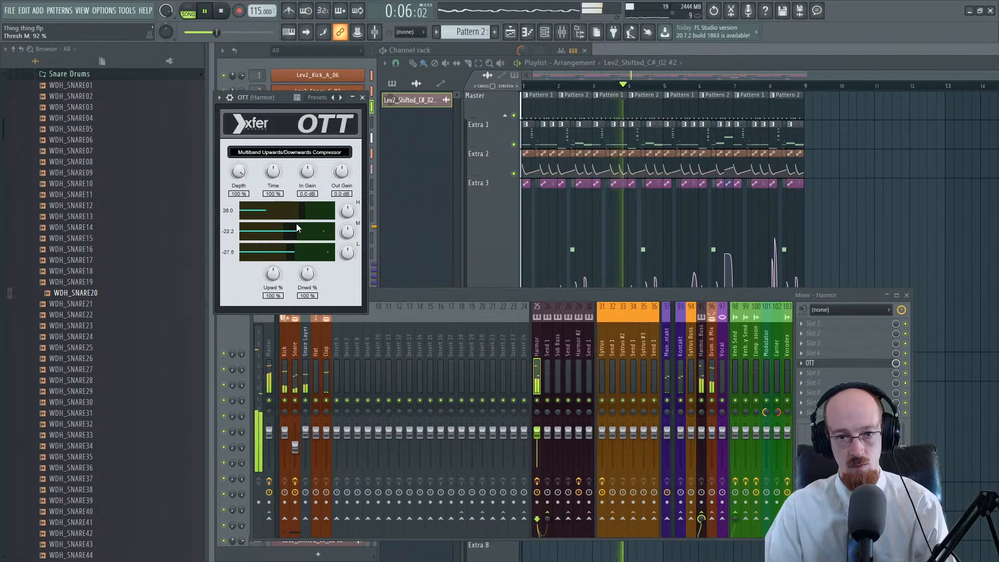
{"action": "left_click", "coordinate": [362, 97]}
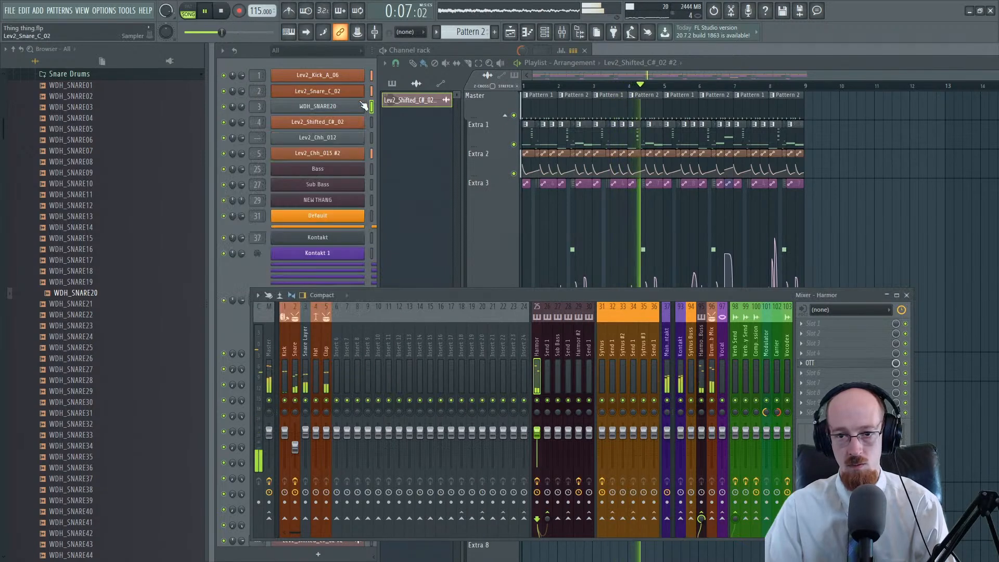
Step: Stop playback and add a new empty pattern with its default name
{"action": "left_click", "coordinate": [637, 77]}
{"action": "key", "text": "space"}
{"action": "left_click", "coordinate": [260, 57]}
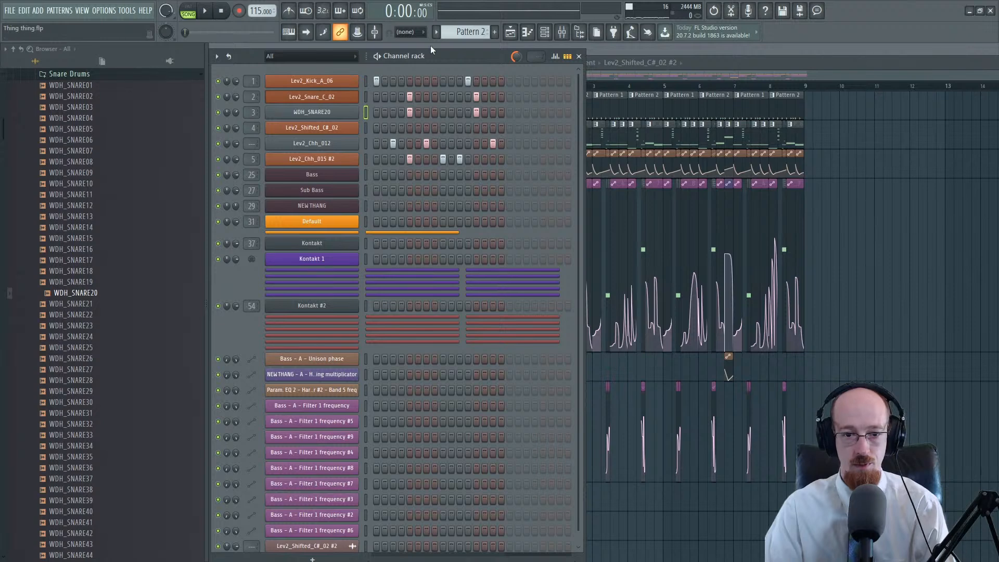
{"action": "left_click", "coordinate": [495, 32]}
{"action": "key", "text": "Return"}
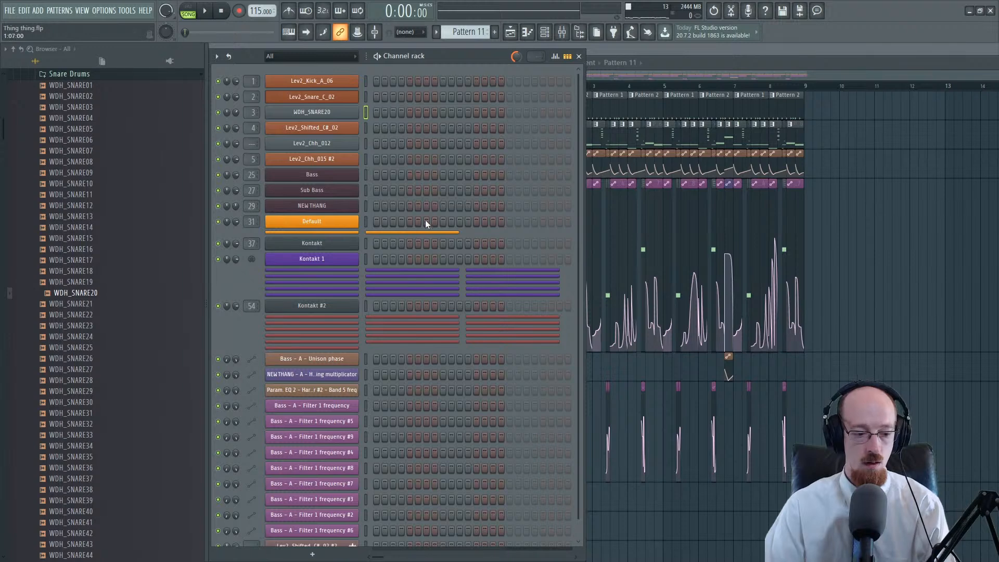
Step: Open the Kontakt channel's instrument window and collapse the 21 Ensemble Articulations instrument
{"action": "scroll", "coordinate": [435, 208], "scroll_direction": "down", "scroll_amount": 1}
{"action": "scroll", "coordinate": [434, 206], "scroll_direction": "down", "scroll_amount": 1}
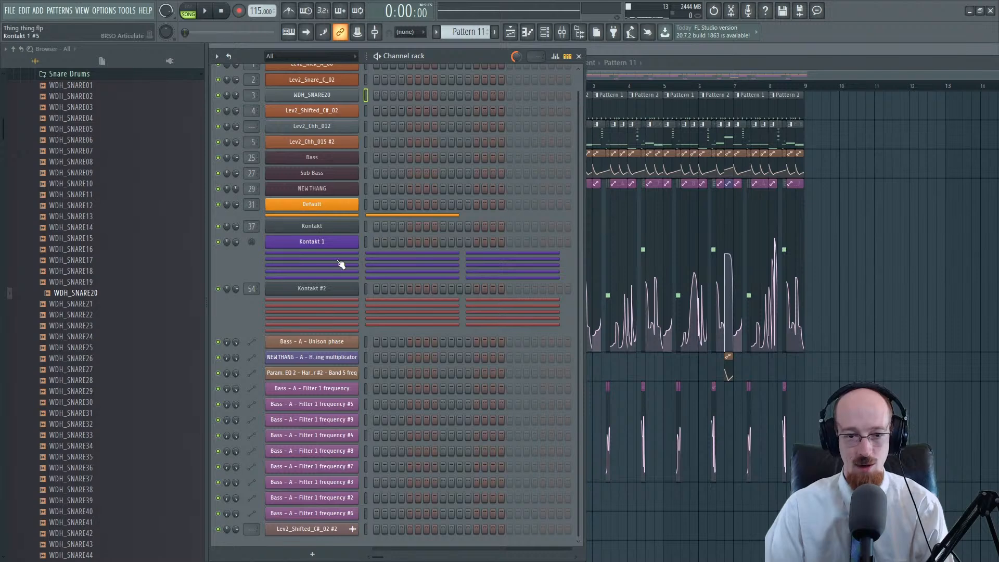
{"action": "left_click", "coordinate": [337, 229]}
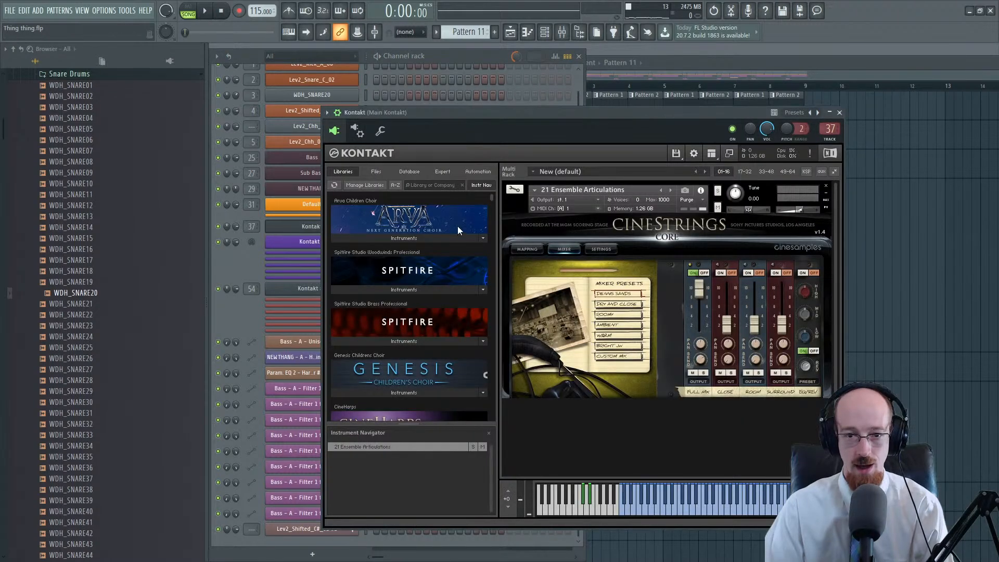
{"action": "left_click", "coordinate": [514, 191]}
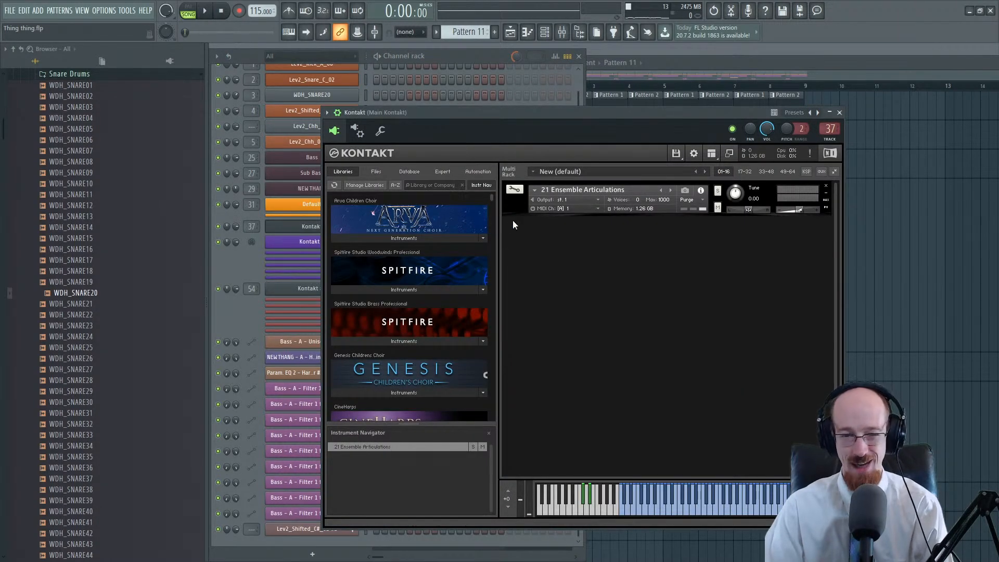
Step: Find the Albion V library by searching "alb", load Woods High.nki, and select its first articulation with slightly raised volume
{"action": "left_click_drag", "start_coordinate": [489, 198], "coordinate": [480, 240]}
{"action": "left_click", "coordinate": [426, 184]}
{"action": "type", "text": "alb"}
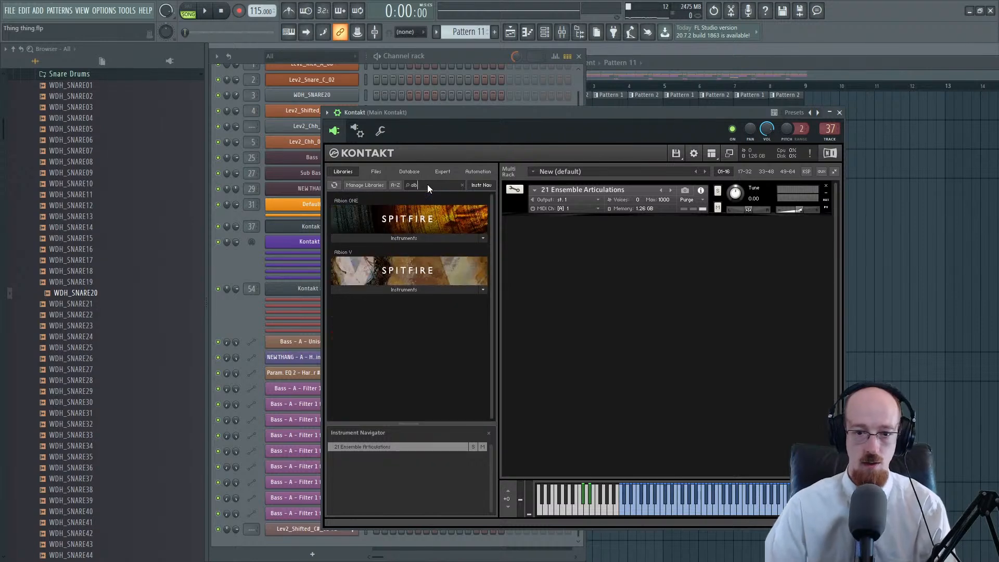
{"action": "left_click", "coordinate": [414, 290]}
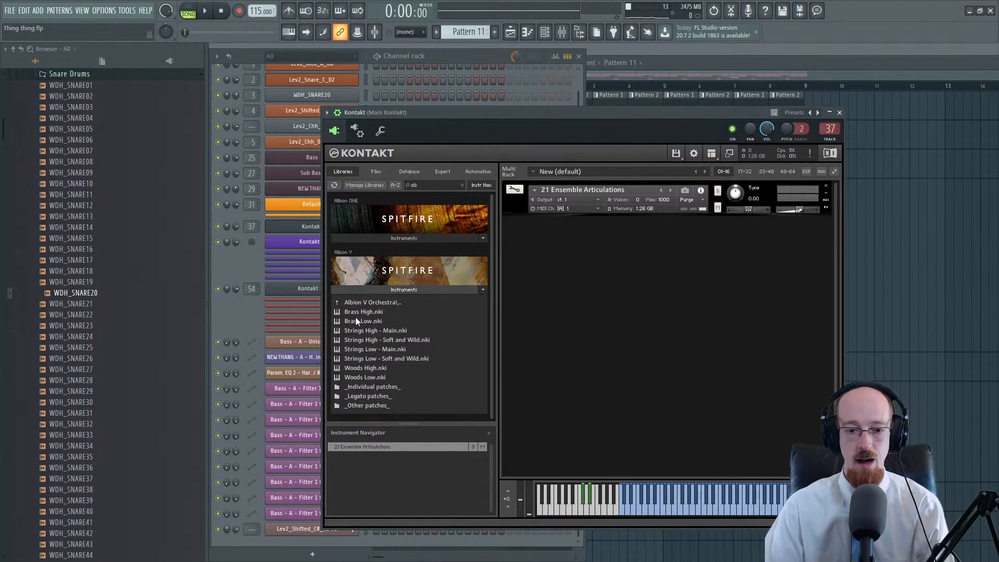
{"action": "double_click", "coordinate": [364, 367]}
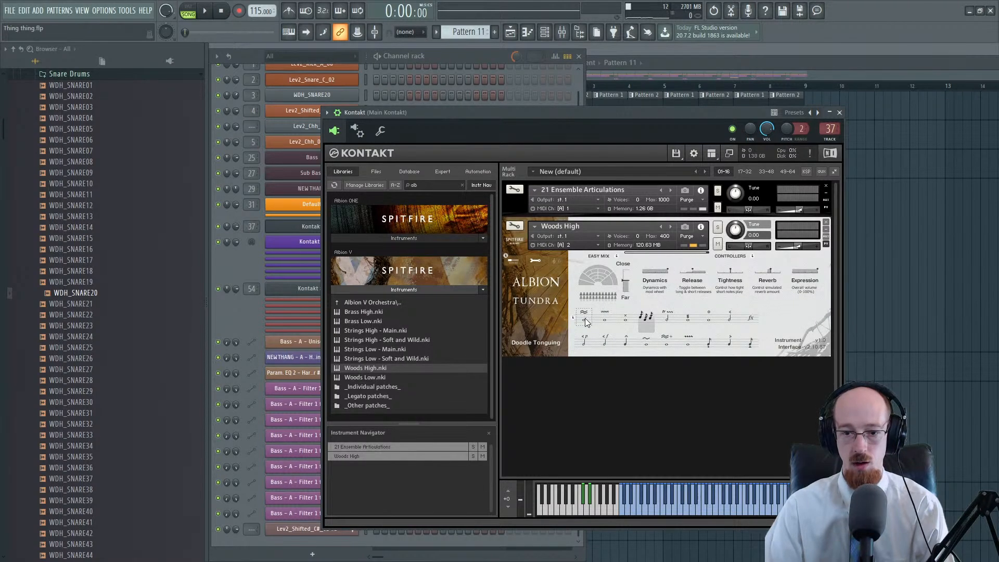
{"action": "left_click", "coordinate": [585, 321]}
{"action": "mouse_move", "coordinate": [800, 250]}
{"action": "left_mouse_down"}
{"action": "mouse_move", "coordinate": [823, 251]}
{"action": "mouse_move", "coordinate": [807, 253]}
{"action": "left_mouse_up"}
Step: Clone the Kontakt 1 channel and set the clone's MIDI channel to 2 for the Woods High instrument
{"action": "left_click", "coordinate": [256, 259]}
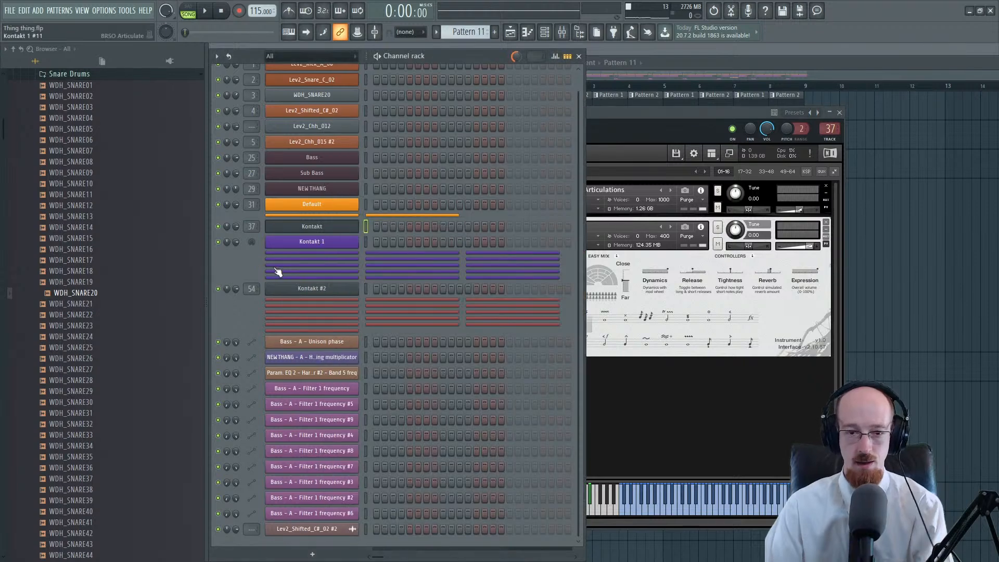
{"action": "right_click", "coordinate": [335, 246]}
{"action": "key", "text": "c"}
{"action": "left_click", "coordinate": [329, 258]}
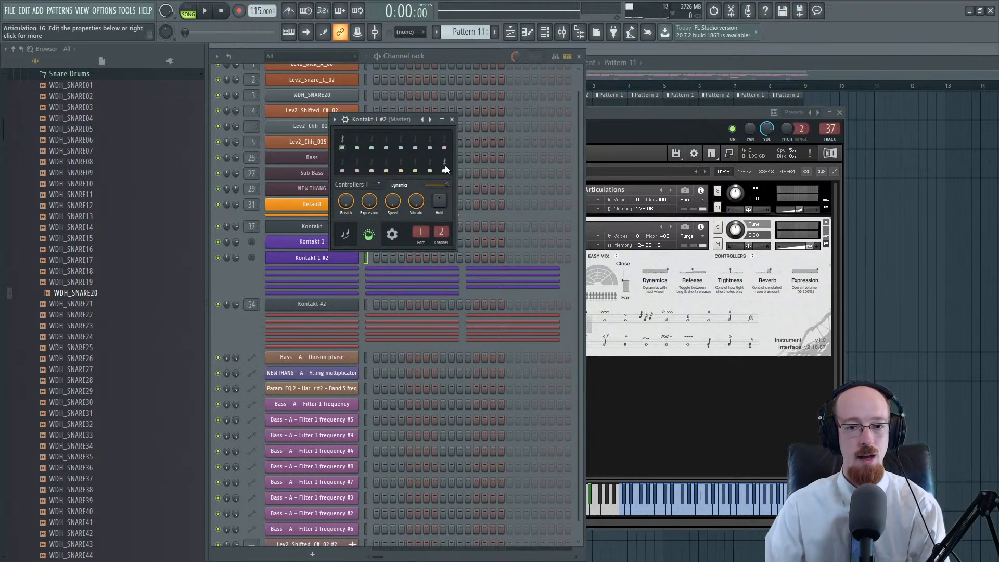
{"action": "left_click", "coordinate": [452, 120]}
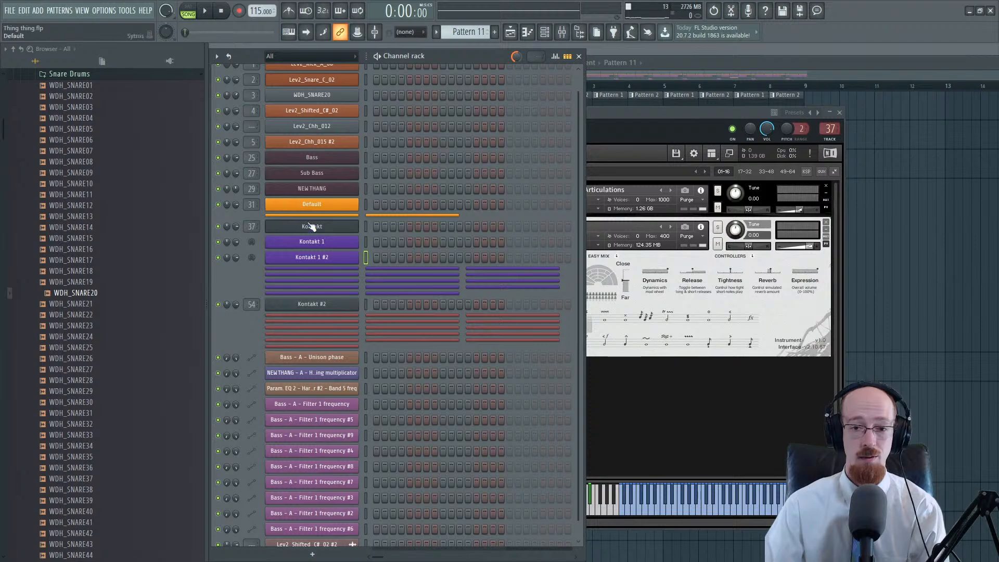
Step: Reduce the height of the Extra 5 playlist track and create another empty pattern
{"action": "left_click", "coordinate": [710, 73]}
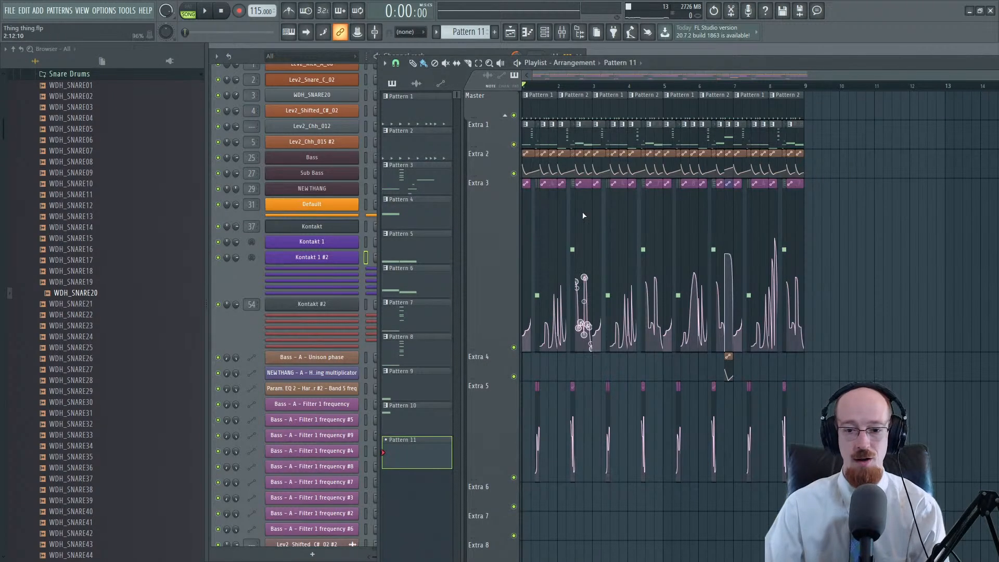
{"action": "left_click_drag", "start_coordinate": [504, 477], "coordinate": [503, 401]}
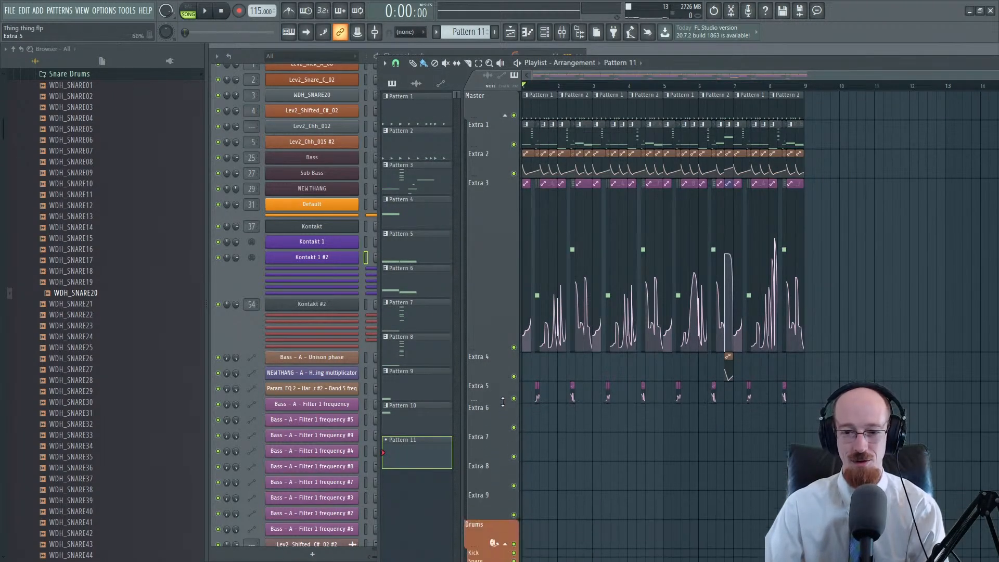
{"action": "left_click", "coordinate": [539, 107]}
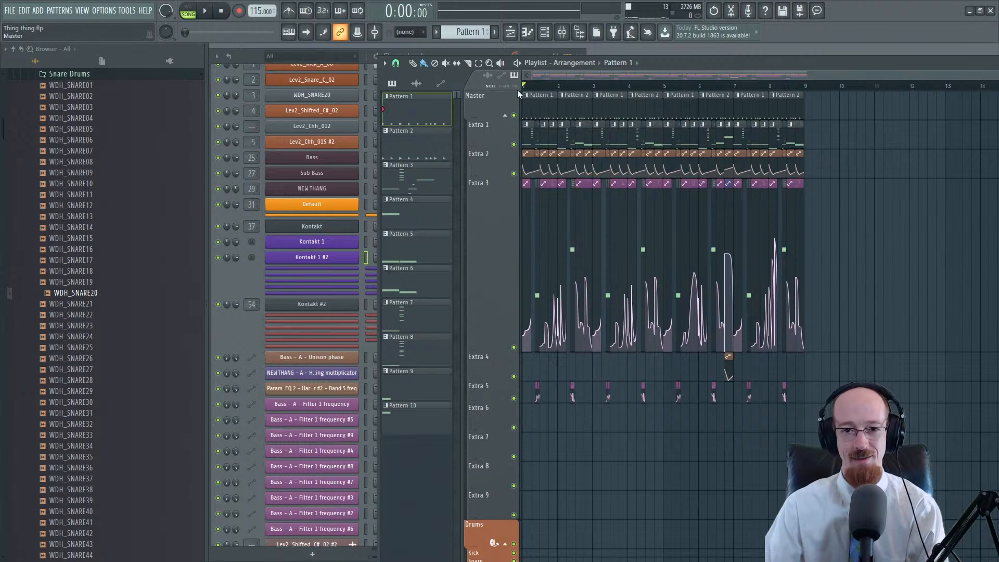
{"action": "left_click", "coordinate": [240, 283]}
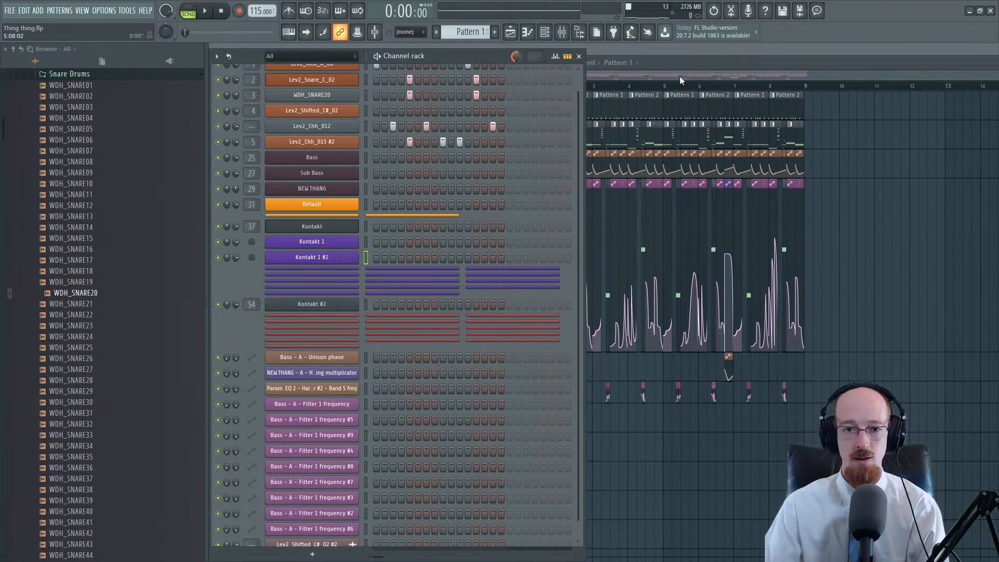
{"action": "left_click", "coordinate": [494, 32]}
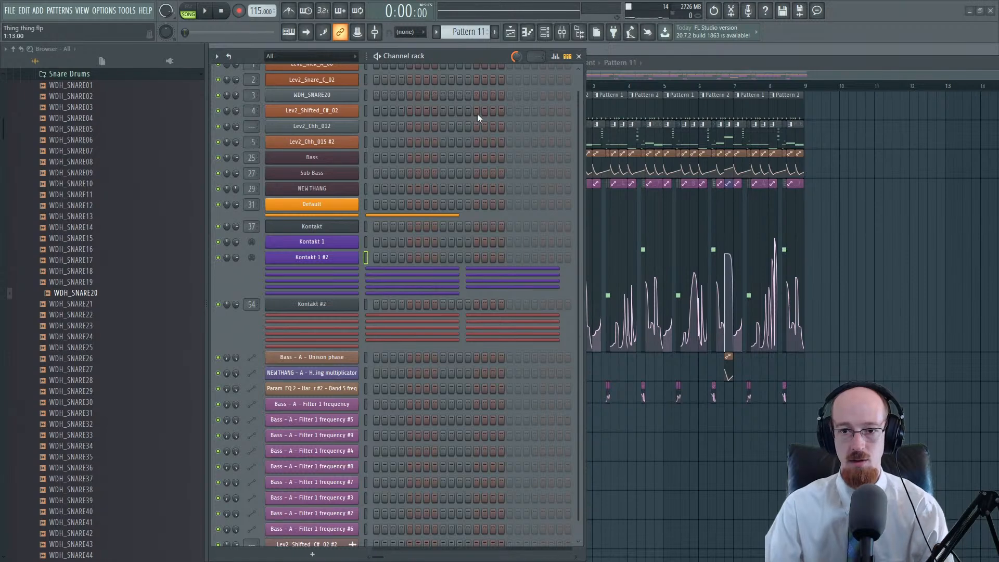
Step: Open Pattern 3's Kontakt 1 notes in the piano roll and copy the whole four-note chord
{"action": "left_click", "coordinate": [633, 79]}
{"action": "double_click", "coordinate": [527, 127]}
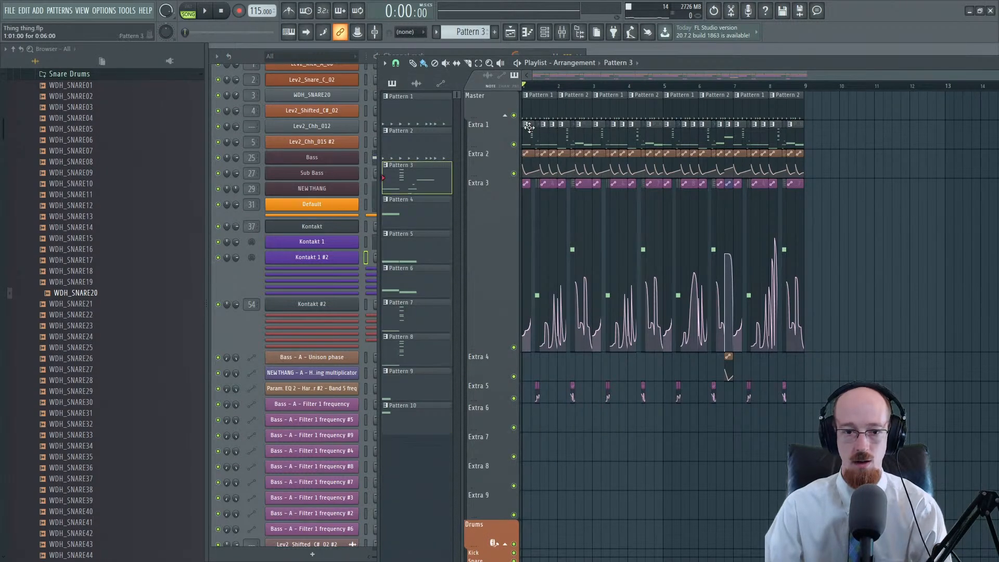
{"action": "double_click", "coordinate": [367, 273]}
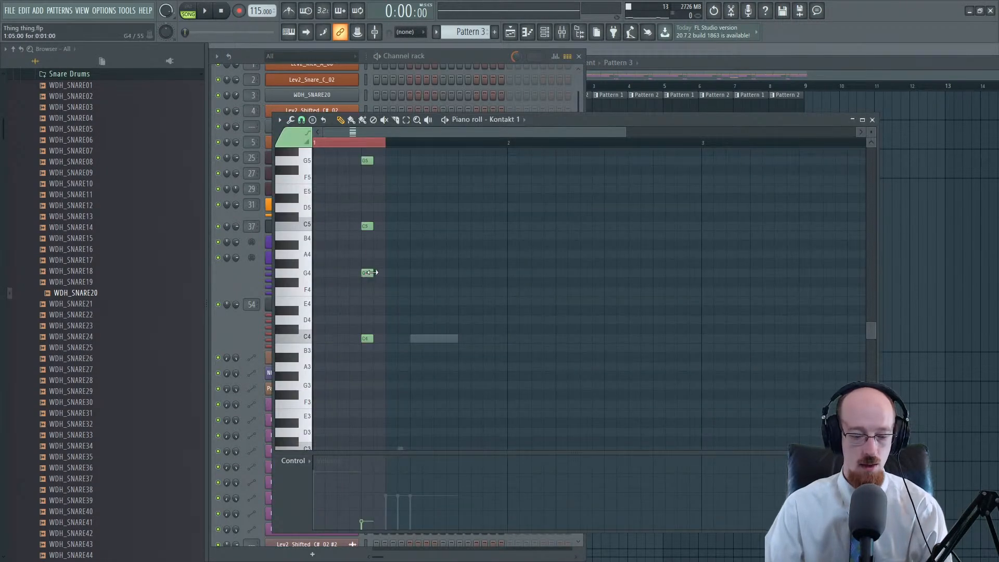
{"action": "key", "text": "ctrl+a"}
{"action": "key", "text": "ctrl+d"}
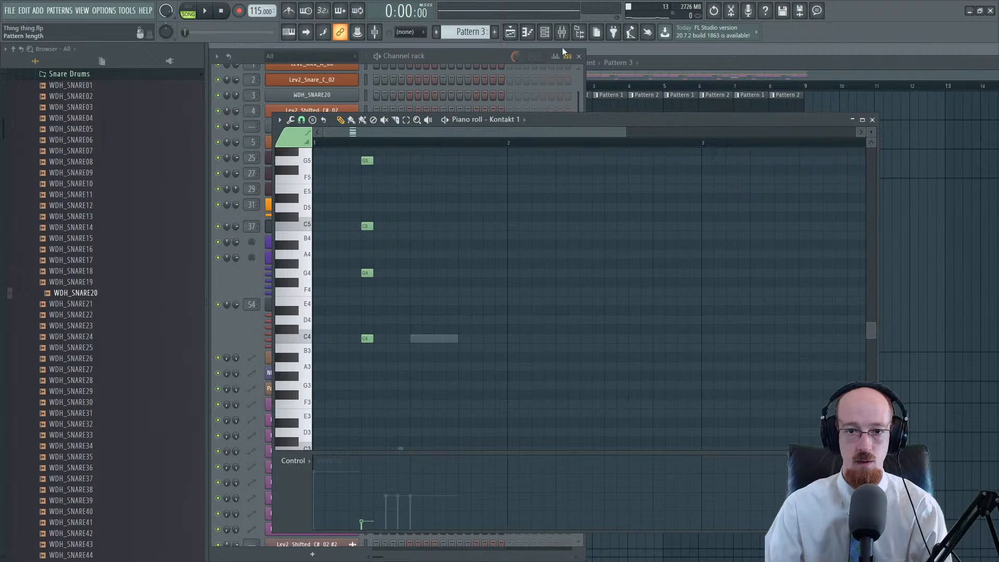
Step: Create a new pattern and paste the copied chord into the piano roll of the Kontakt 1 #2 channel
{"action": "left_click", "coordinate": [494, 32]}
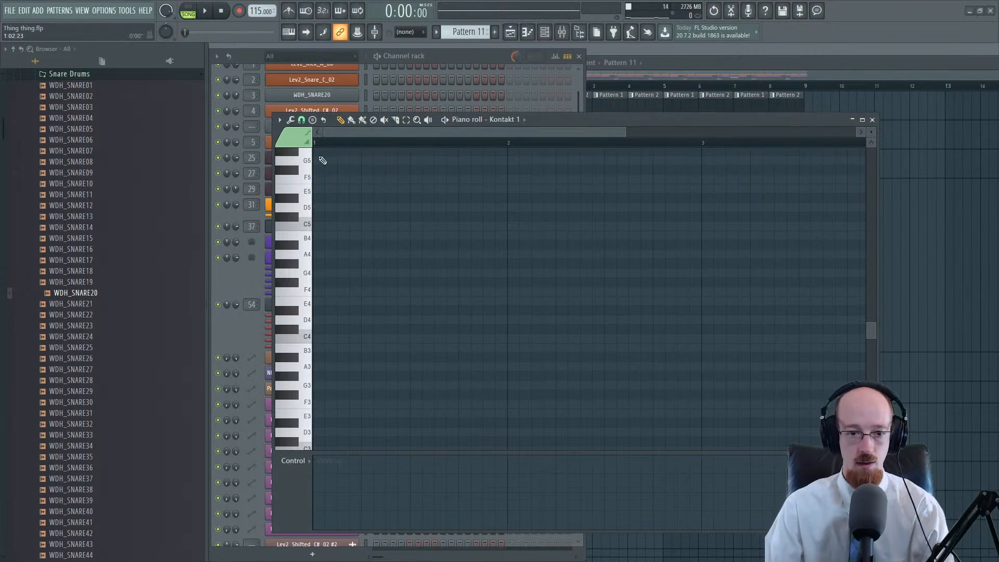
{"action": "left_click", "coordinate": [243, 284]}
{"action": "right_click", "coordinate": [340, 260]}
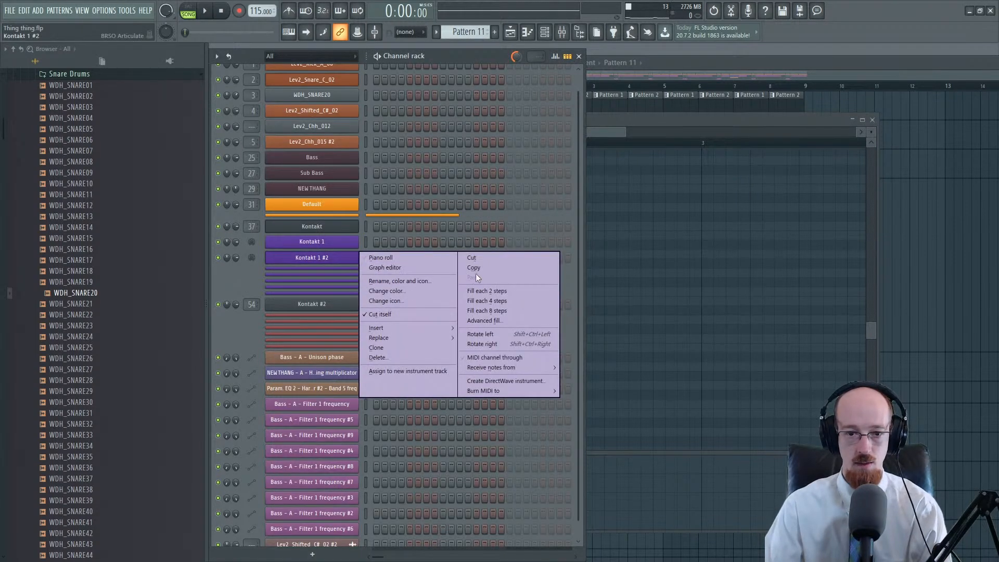
{"action": "left_click", "coordinate": [351, 262]}
{"action": "right_click", "coordinate": [352, 260]}
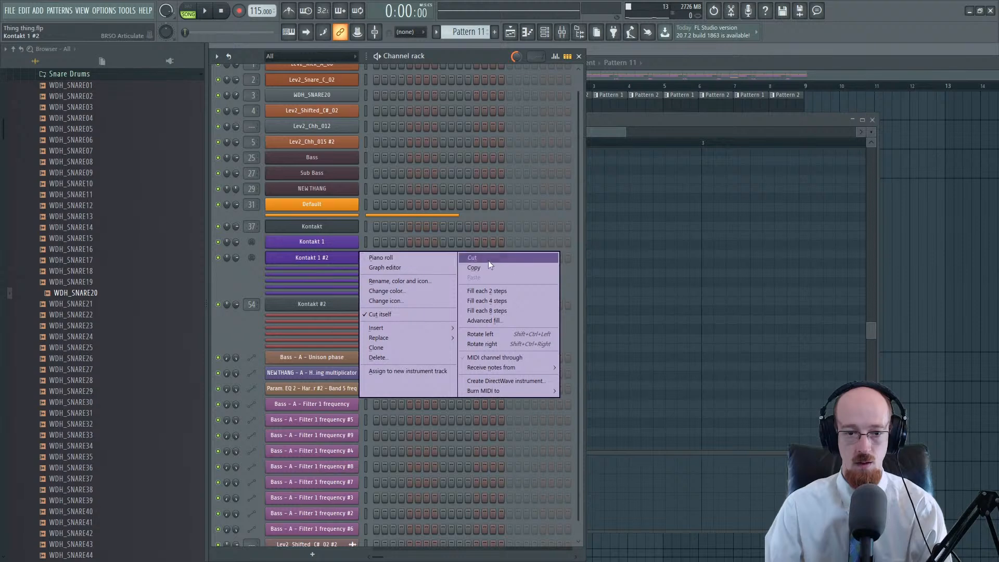
{"action": "left_click", "coordinate": [395, 258]}
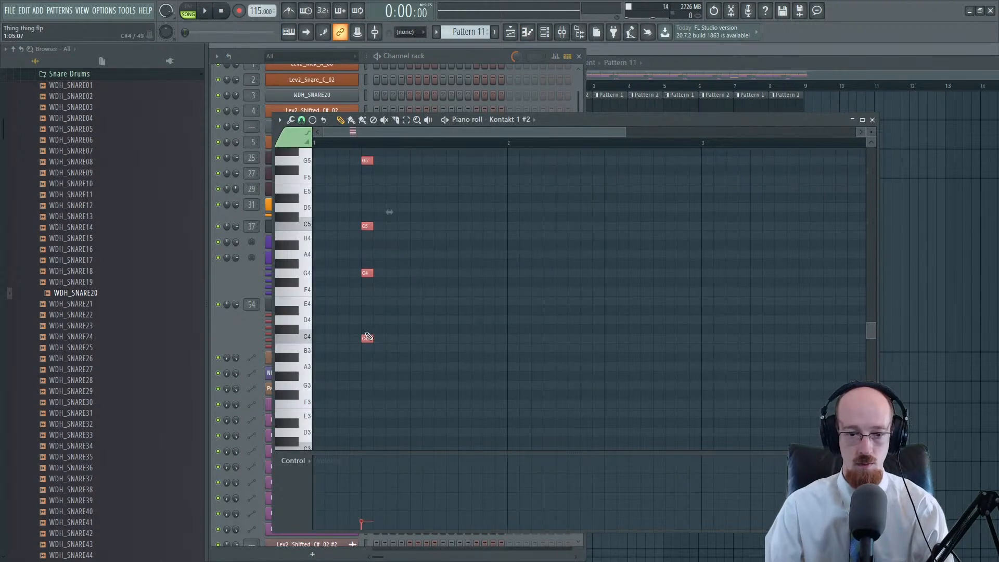
Step: Move the four chord notes to the start of bar 1, stretch them to one full bar and raise their velocity to maximum
{"action": "mouse_move", "coordinate": [332, 338]}
{"action": "left_mouse_down"}
{"action": "mouse_move", "coordinate": [321, 339]}
{"action": "mouse_move", "coordinate": [504, 358]}
{"action": "left_mouse_up"}
{"action": "right_click", "coordinate": [331, 340]}
{"action": "key", "text": "ctrl+a"}
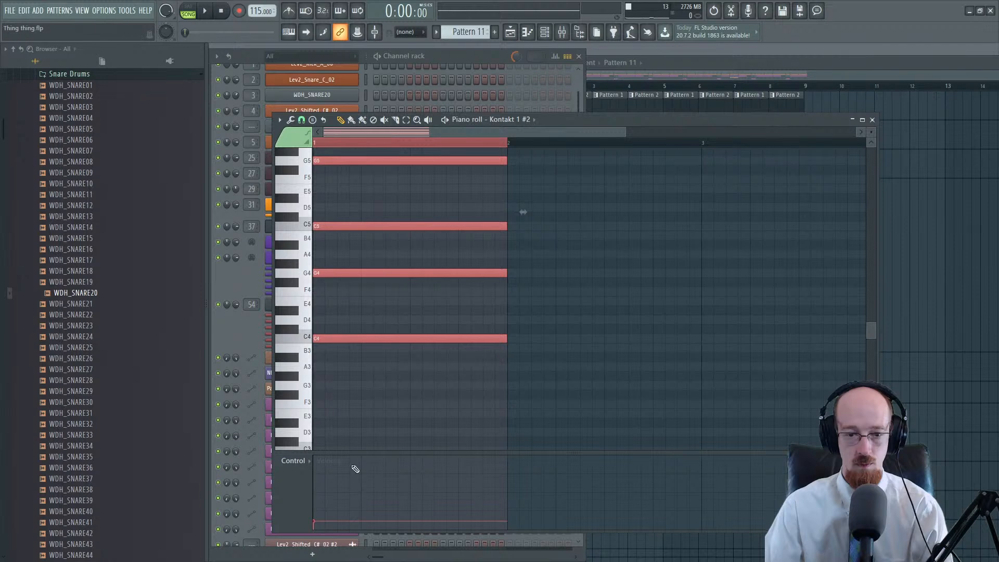
{"action": "left_click_drag", "start_coordinate": [318, 467], "coordinate": [314, 421]}
Step: Switch to pattern playback, play the new Kontakt 1 #2 chord and bring the Channel rack forward
{"action": "left_click", "coordinate": [188, 10]}
{"action": "key", "text": "space"}
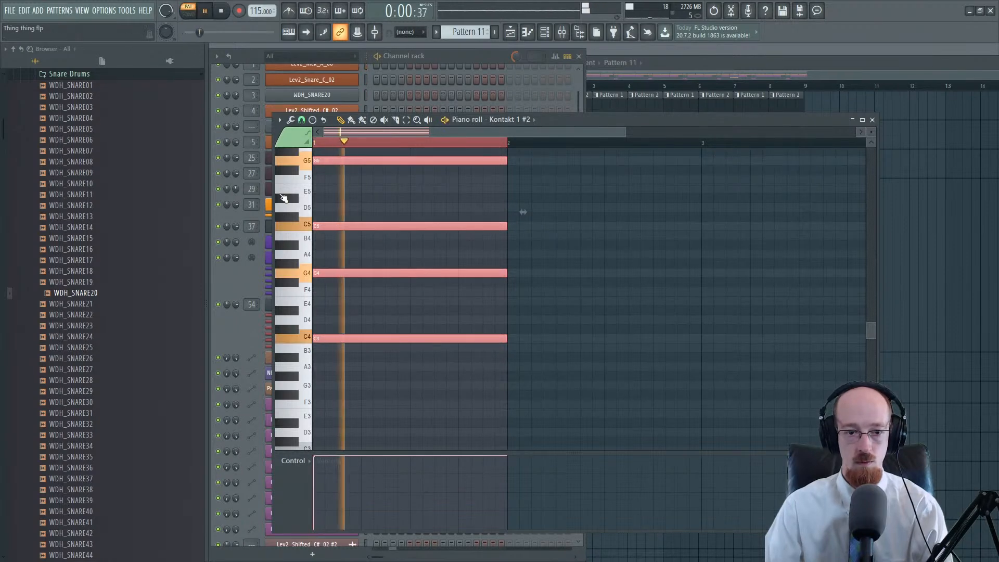
{"action": "left_click", "coordinate": [229, 262]}
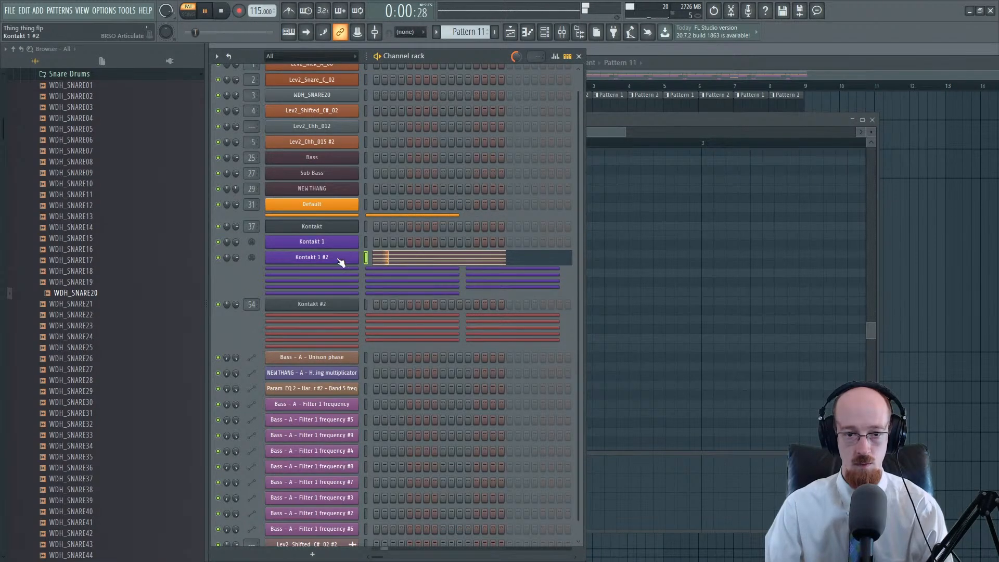
Step: Open the Kontakt instance, audition the chord through the Woods High patch and its long articulation, and close the plugin window
{"action": "left_click", "coordinate": [353, 230]}
{"action": "key", "text": "space"}
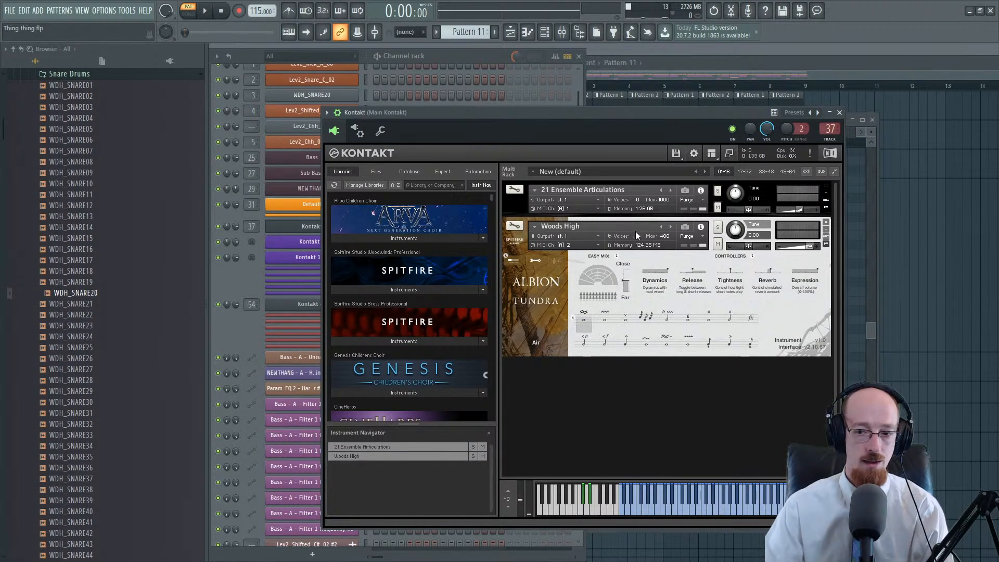
{"action": "key", "text": "space"}
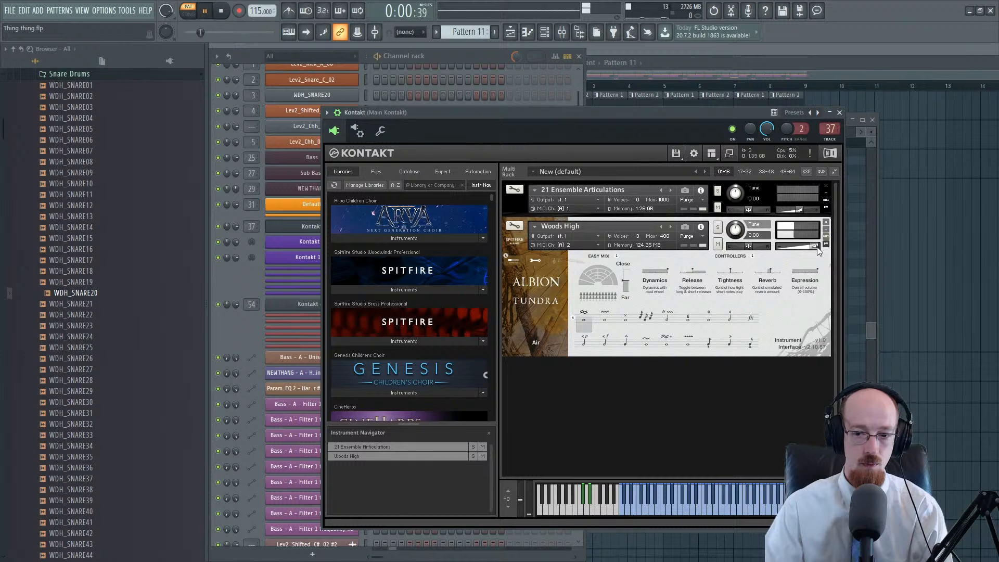
{"action": "key", "text": "space"}
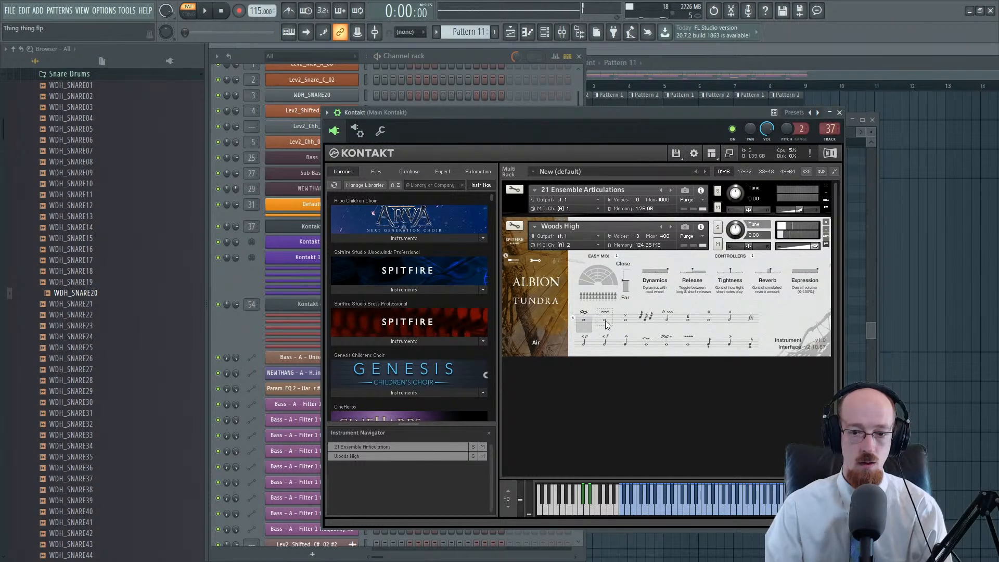
{"action": "key", "text": "space"}
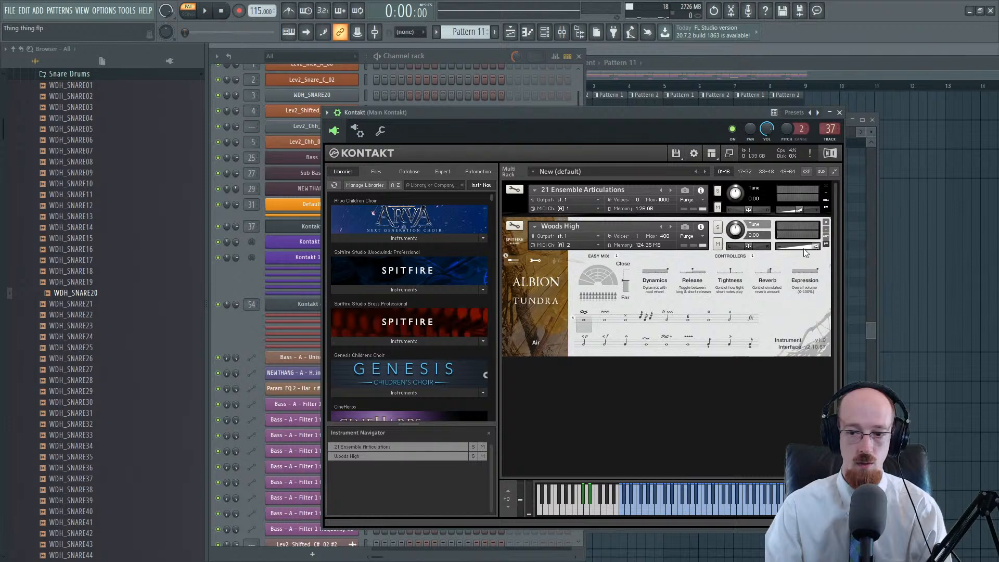
{"action": "left_click", "coordinate": [581, 319]}
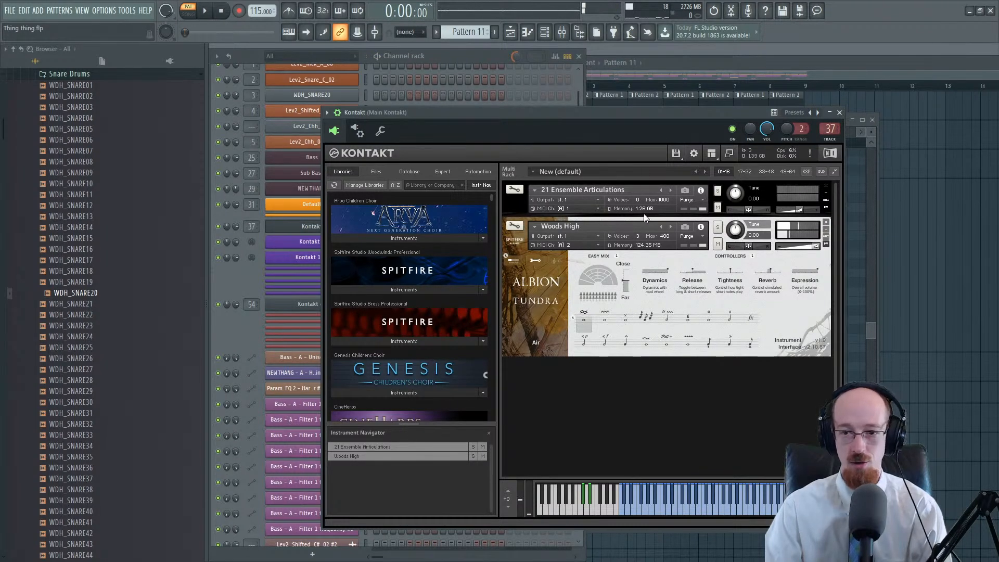
{"action": "left_click", "coordinate": [839, 113]}
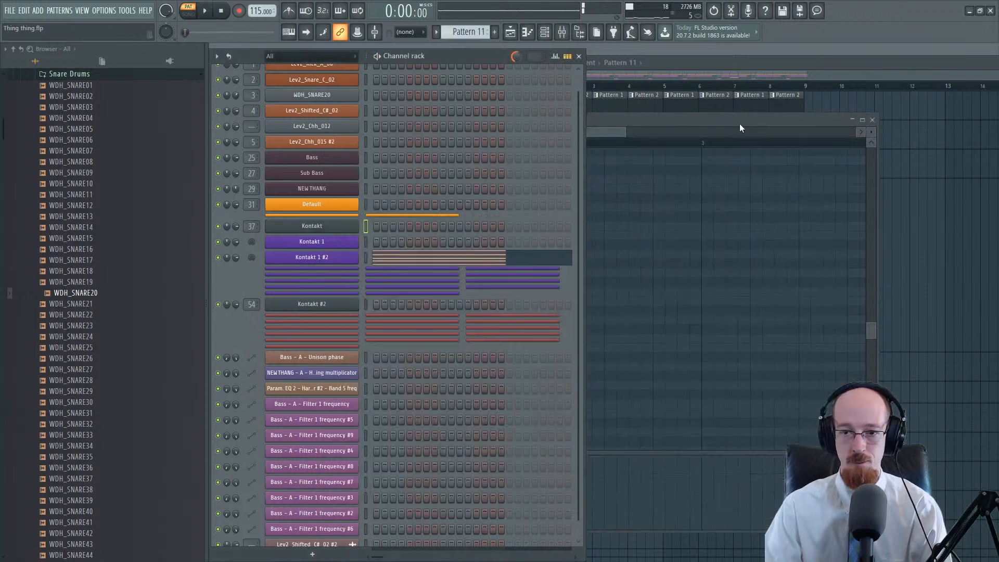
Step: Open Pattern 8's Kontakt 1 notes in the piano roll, copy the whole chord and return to the playlist
{"action": "left_click", "coordinate": [649, 91]}
{"action": "double_click", "coordinate": [564, 137]}
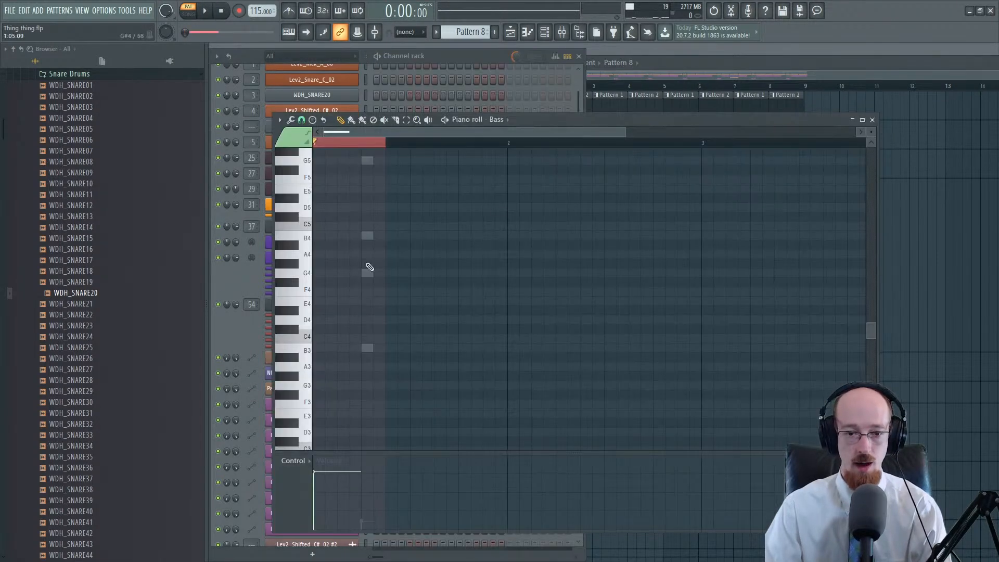
{"action": "double_click", "coordinate": [367, 237]}
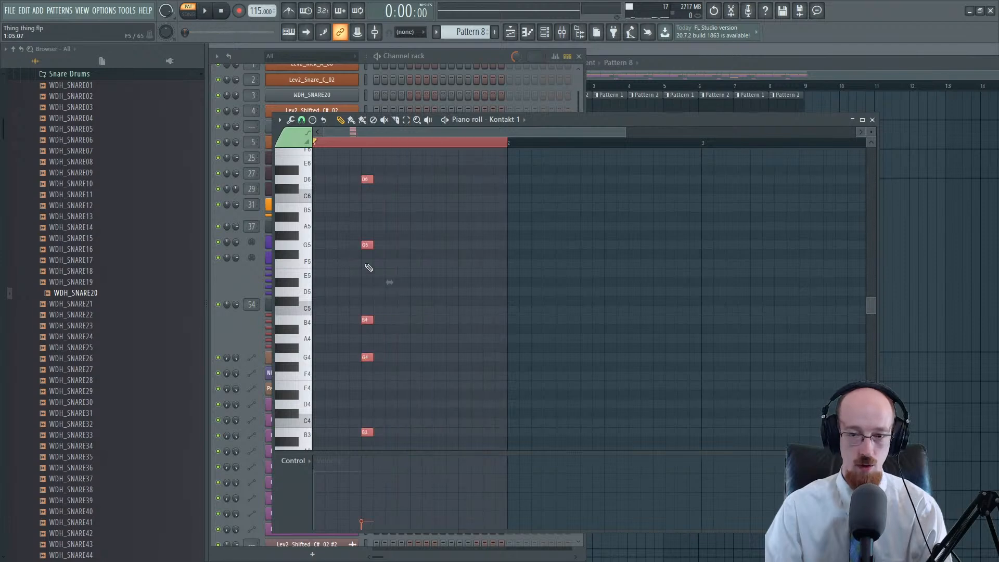
{"action": "key", "text": "ctrl+d"}
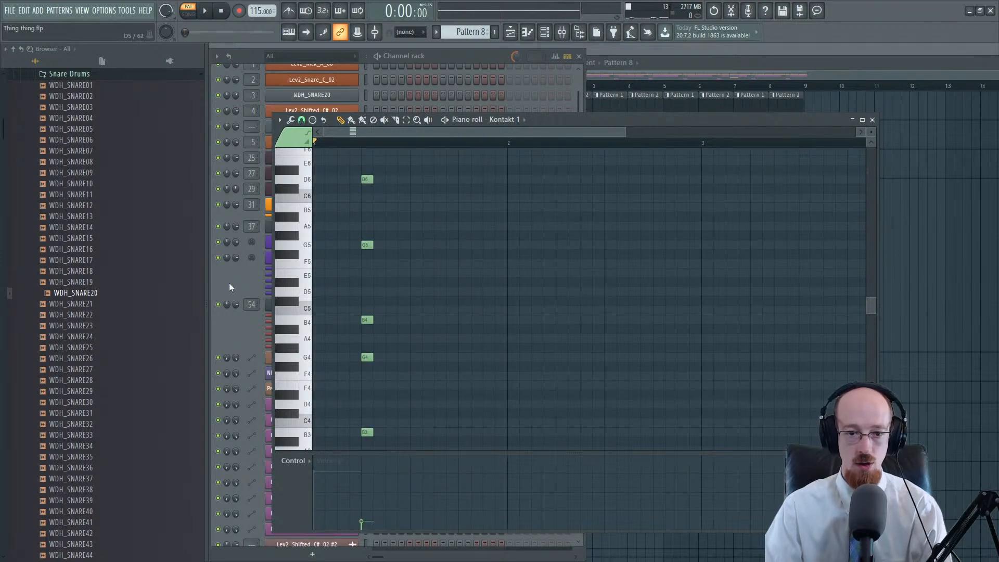
{"action": "key", "text": "F7"}
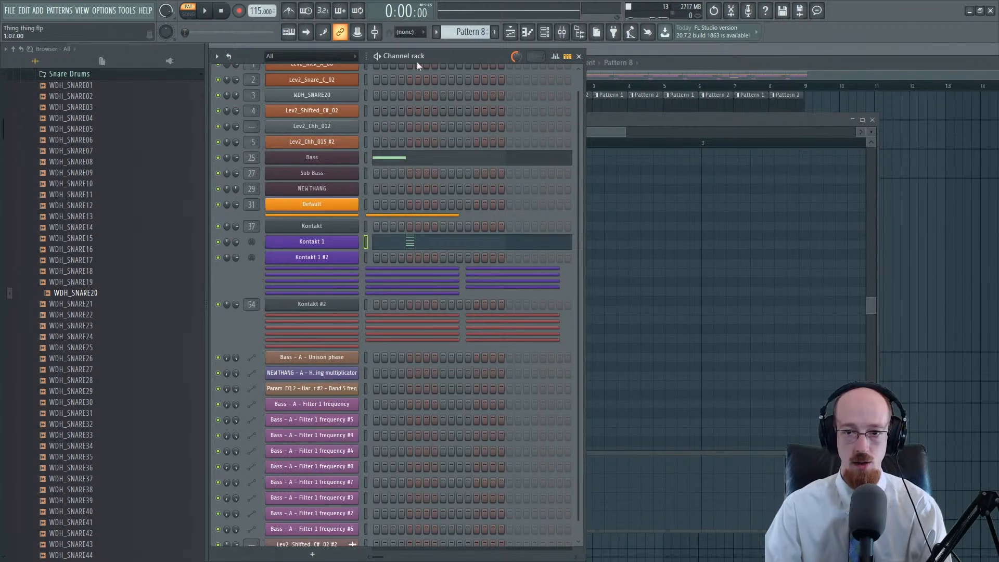
{"action": "left_click", "coordinate": [696, 71]}
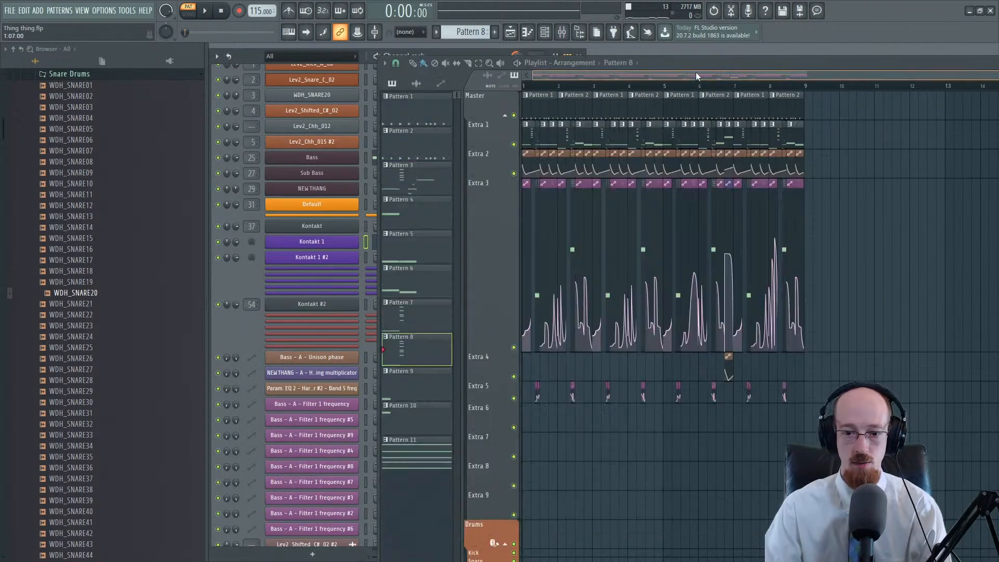
Step: Select Pattern 11 and open the notes of its Kontakt 1 #2 channel in the piano roll
{"action": "scroll", "coordinate": [473, 37], "scroll_direction": "up", "scroll_amount": 1}
{"action": "right_click", "coordinate": [473, 38]}
{"action": "right_click", "coordinate": [467, 32]}
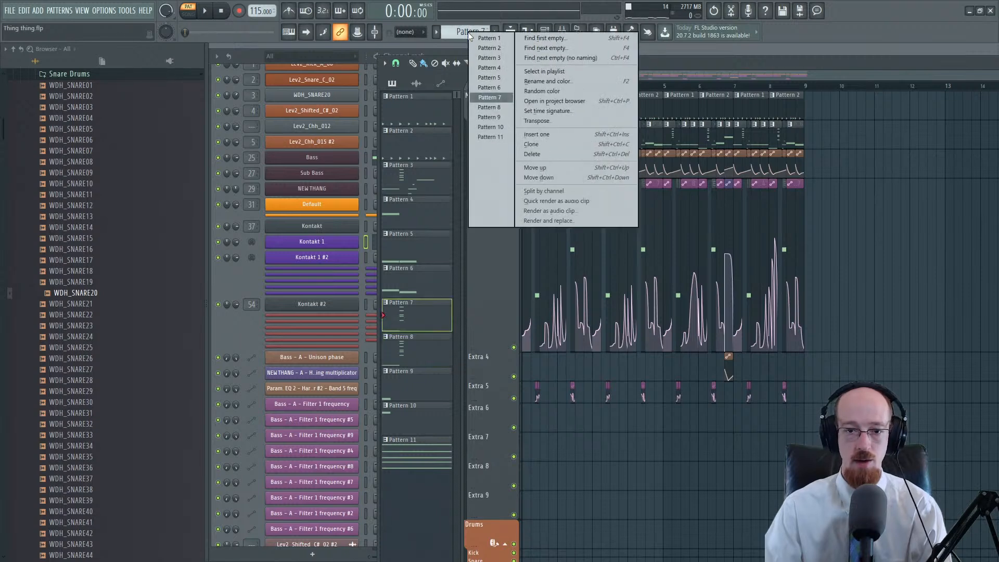
{"action": "left_click", "coordinate": [490, 137]}
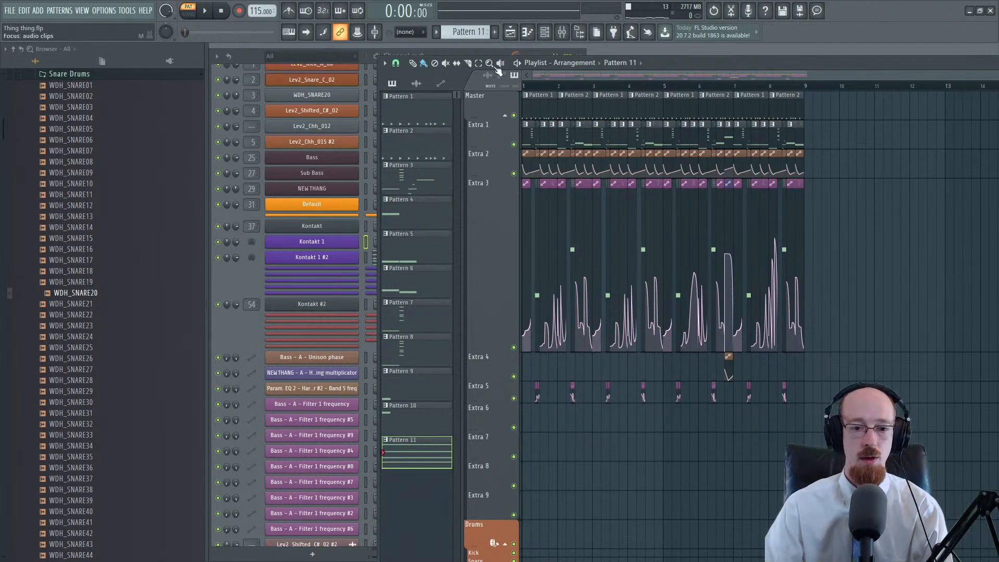
{"action": "left_click", "coordinate": [243, 261]}
{"action": "left_click", "coordinate": [423, 258]}
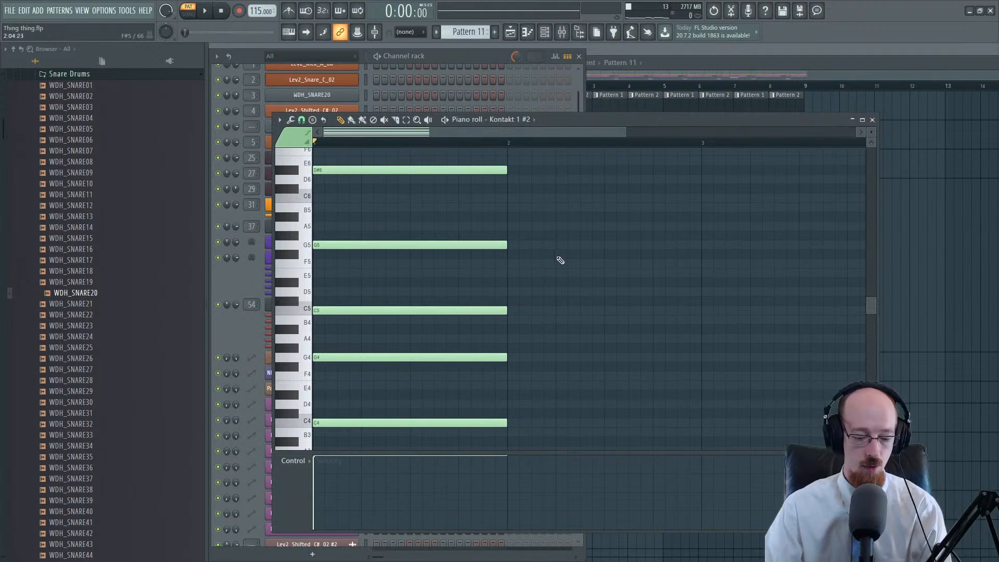
Step: Paste the copied chord into bar 2, stretched to one full bar with maximum velocity, and play the pattern
{"action": "scroll", "coordinate": [560, 260], "scroll_direction": "down", "scroll_amount": 5}
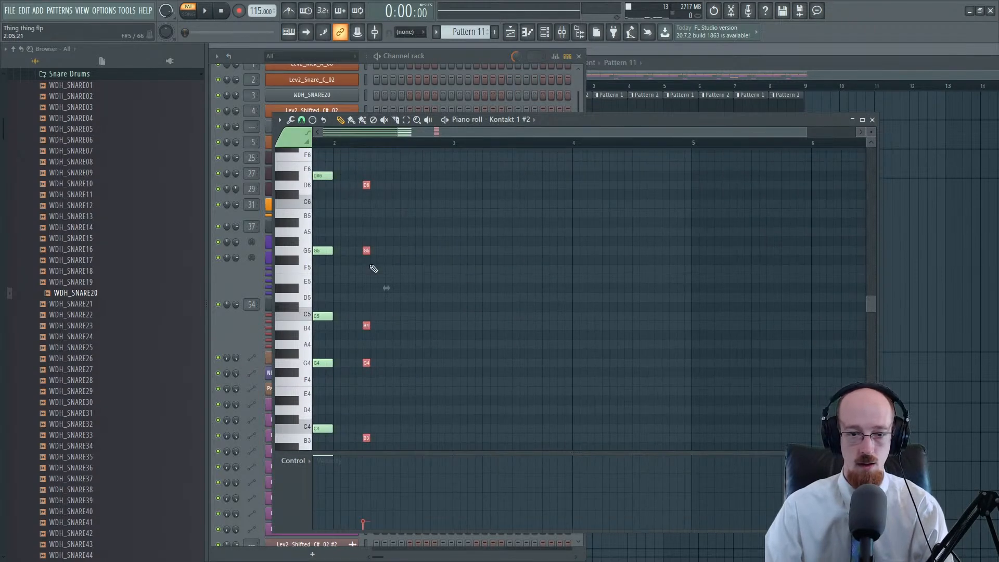
{"action": "scroll", "coordinate": [546, 232], "scroll_direction": "up", "scroll_amount": 4}
{"action": "scroll", "coordinate": [496, 324], "scroll_direction": "up", "scroll_amount": 3}
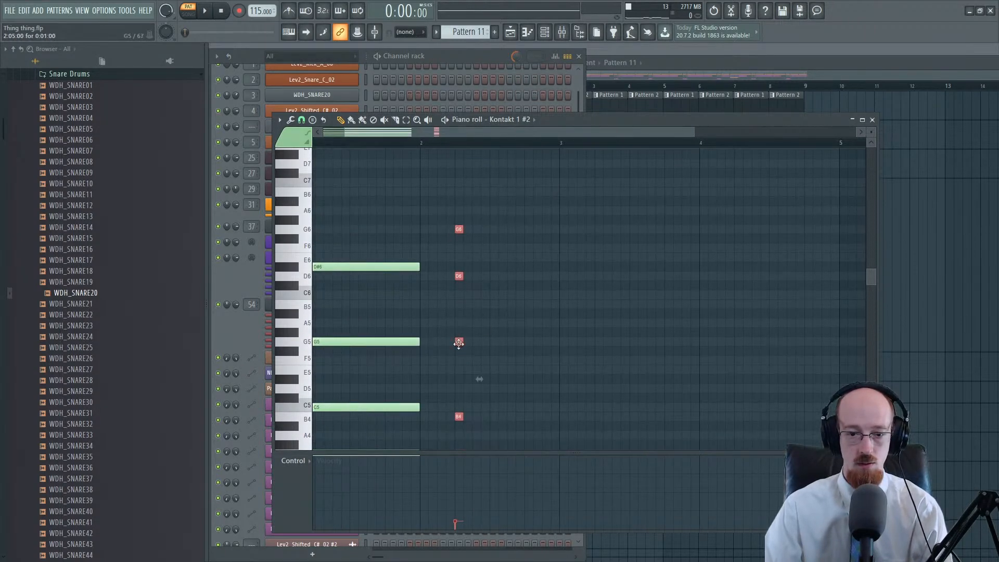
{"action": "left_click_drag", "start_coordinate": [459, 343], "coordinate": [556, 354]}
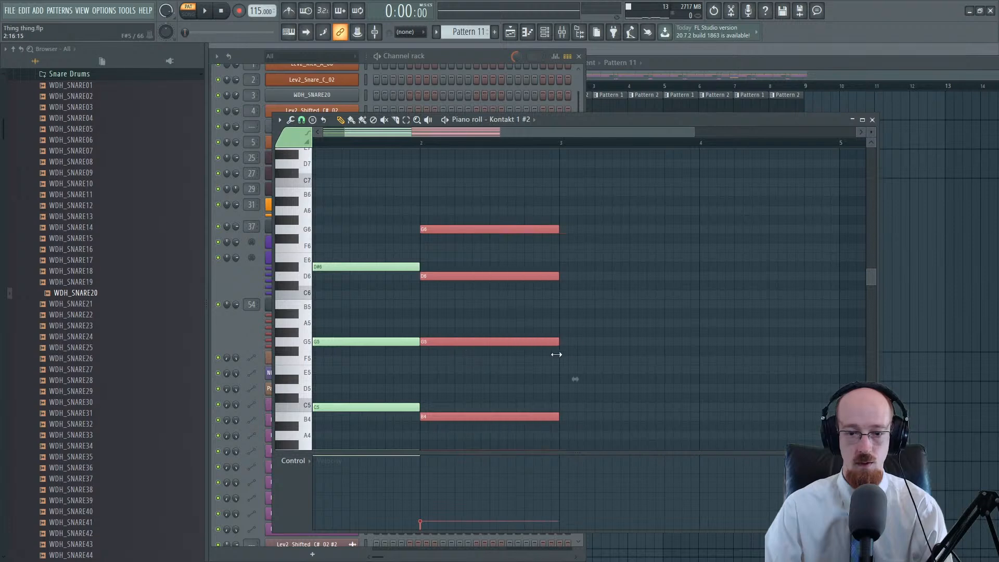
{"action": "key", "text": "space"}
Step: Open Pattern 3's Kontakt 1 notes in the piano roll and copy the whole chord
{"action": "scroll", "coordinate": [372, 444], "scroll_direction": "down", "scroll_amount": 2}
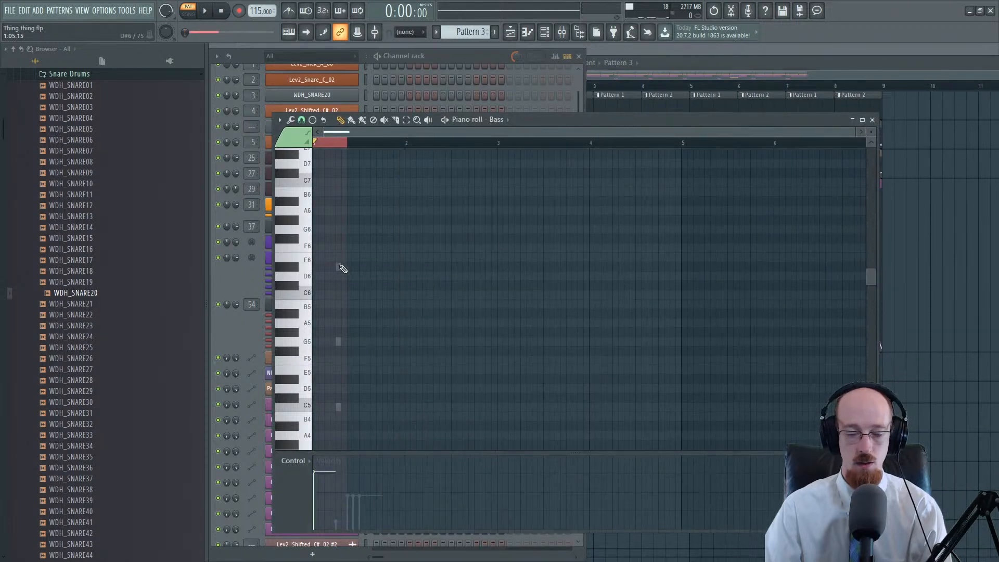
{"action": "double_click", "coordinate": [342, 267]}
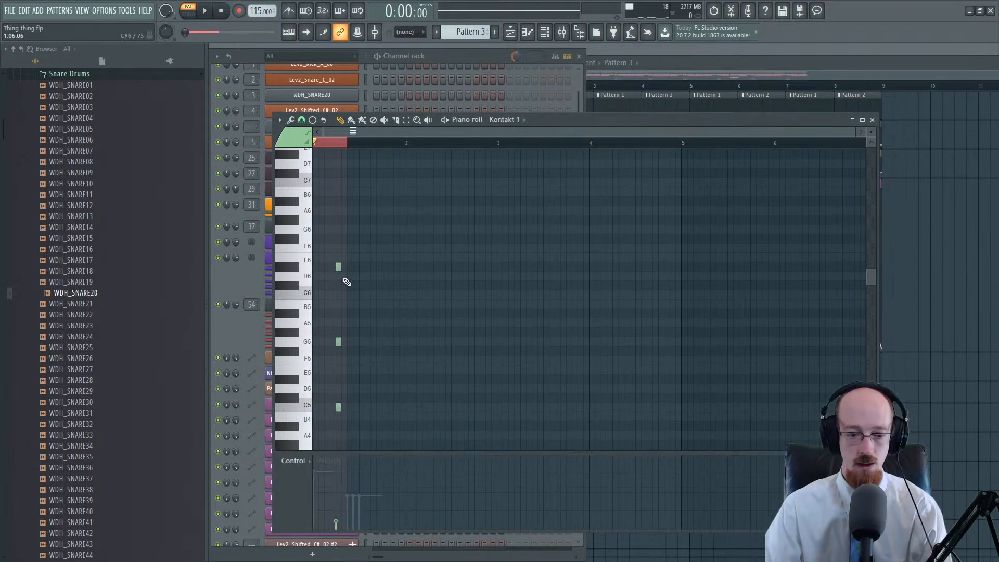
{"action": "key", "text": "ctrl+a"}
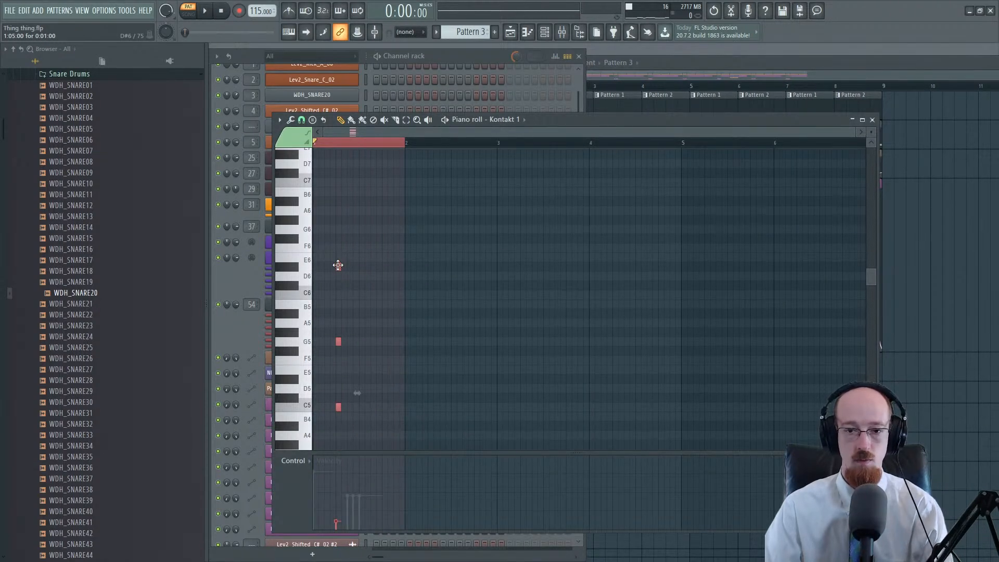
{"action": "left_click", "coordinate": [338, 266]}
Step: Switch to Pattern 11, paste the copied chord at bar 3 of Kontakt 1 #2 and stretch it to one full bar
{"action": "left_click", "coordinate": [485, 32]}
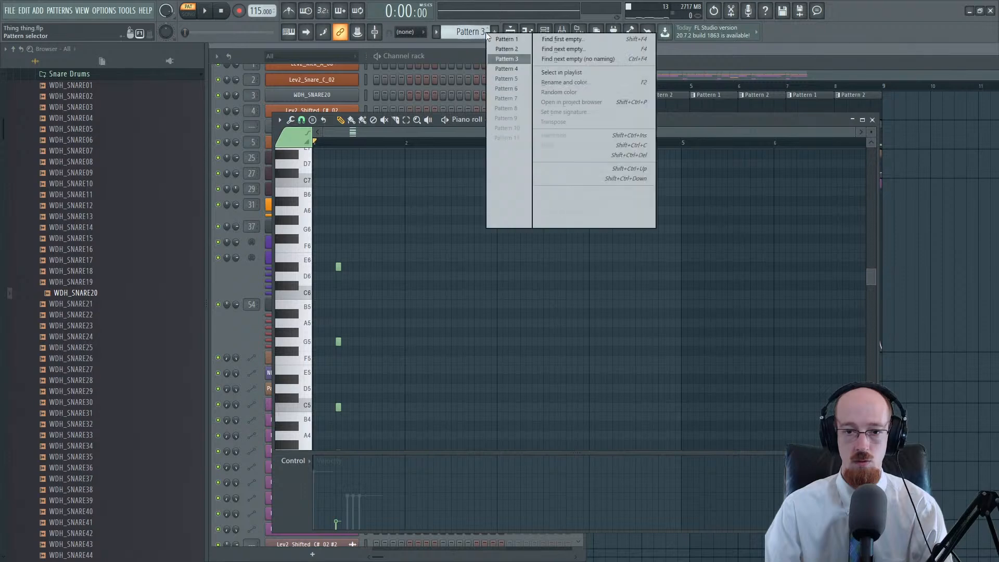
{"action": "left_click", "coordinate": [503, 135]}
{"action": "left_click_drag", "start_coordinate": [560, 276], "coordinate": [435, 272]}
{"action": "right_click", "coordinate": [423, 280]}
{"action": "right_click", "coordinate": [422, 279]}
{"action": "key", "text": "ctrl+v"}
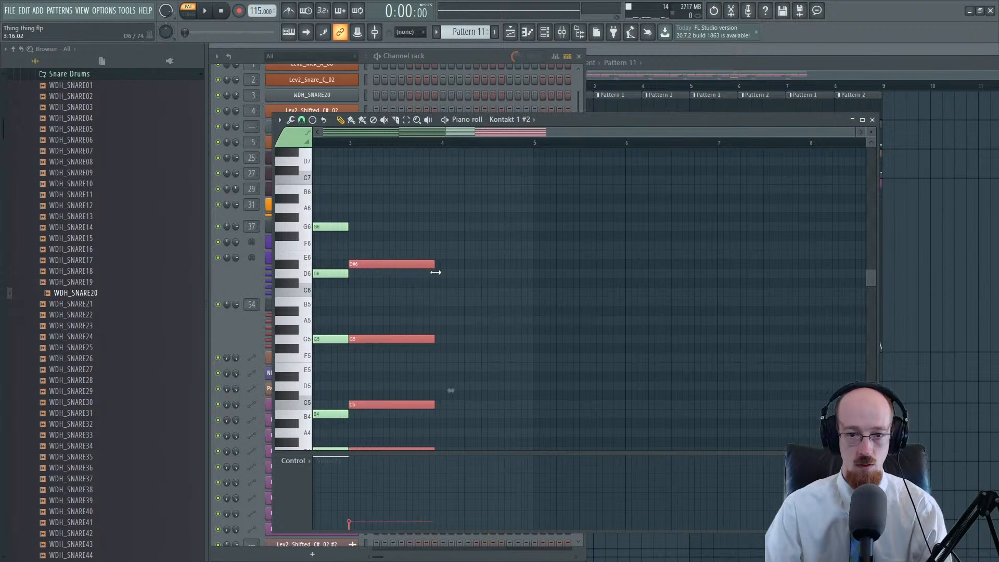
Step: Open Pattern 7's Kontakt 1 notes from the playlist and copy the whole chord
{"action": "left_click", "coordinate": [684, 75]}
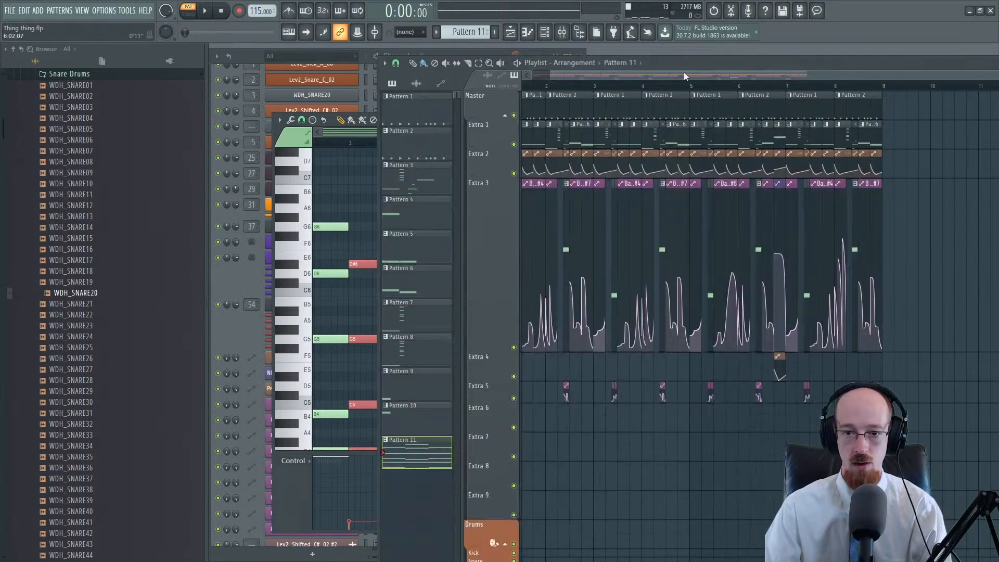
{"action": "double_click", "coordinate": [650, 136]}
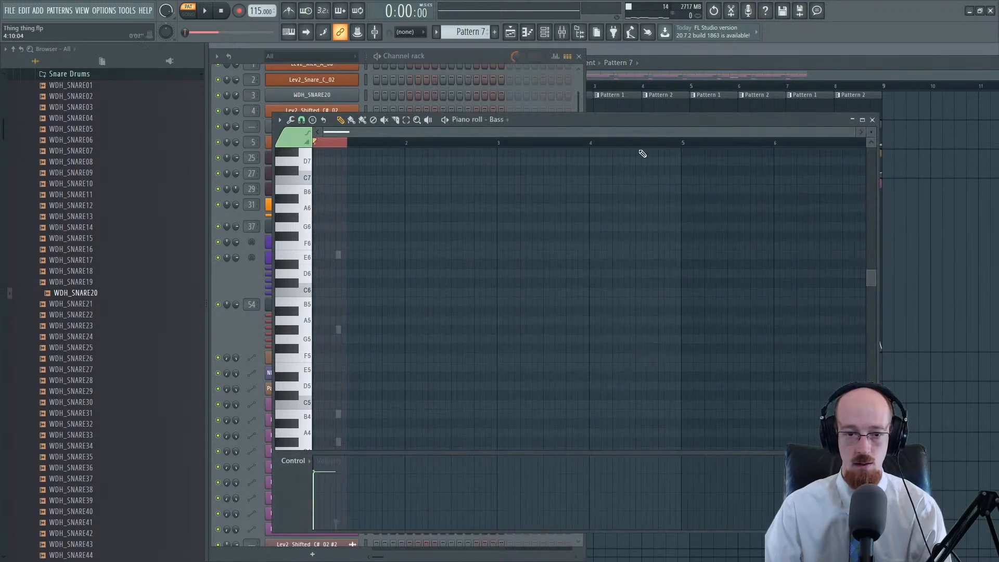
{"action": "double_click", "coordinate": [339, 257]}
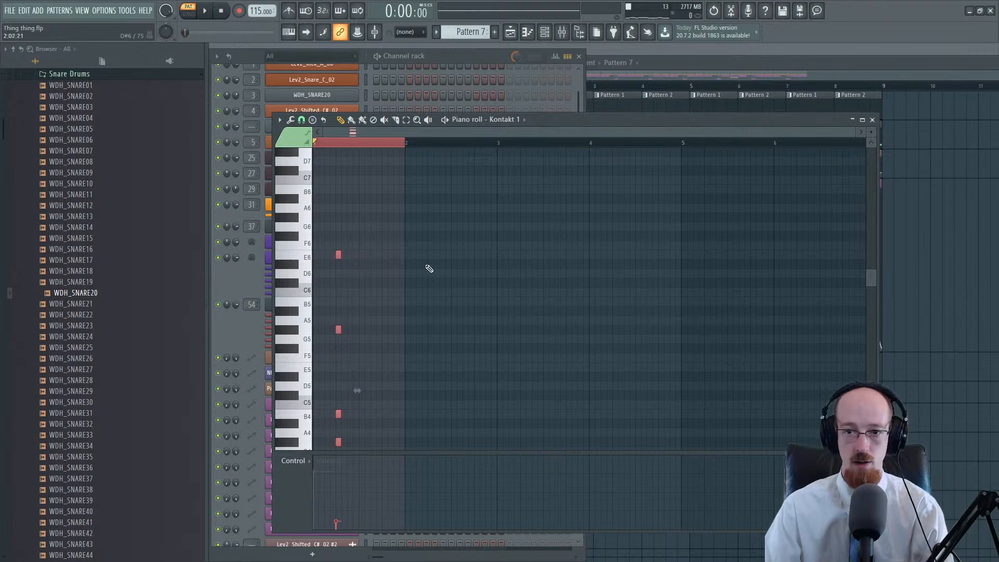
Step: Switch to Pattern 11's Kontakt 1 #2 notes, paste the copied chord at bar 4 and stretch it to one full bar
{"action": "left_click", "coordinate": [469, 31]}
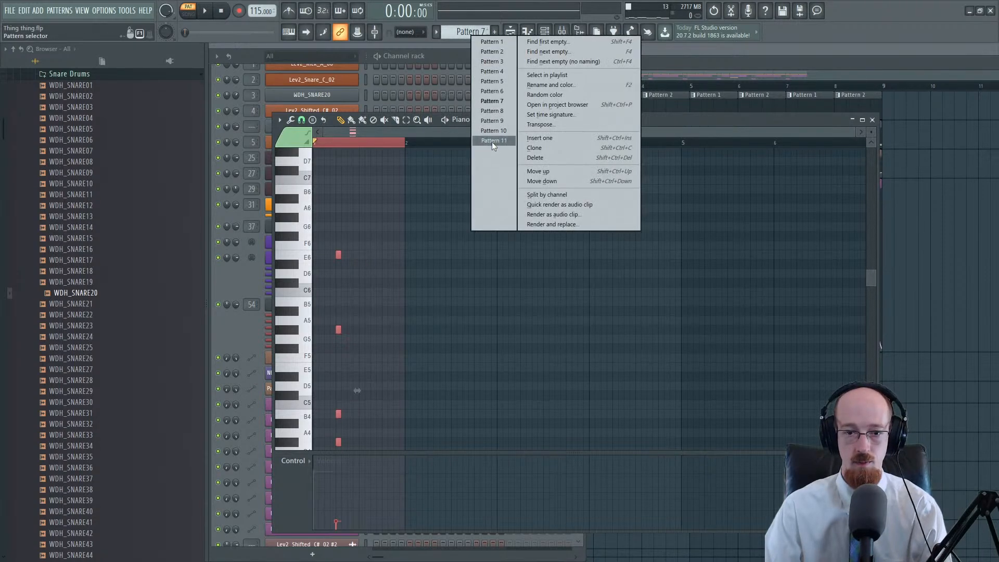
{"action": "left_click", "coordinate": [492, 141]}
{"action": "left_click_drag", "start_coordinate": [602, 276], "coordinate": [527, 268]}
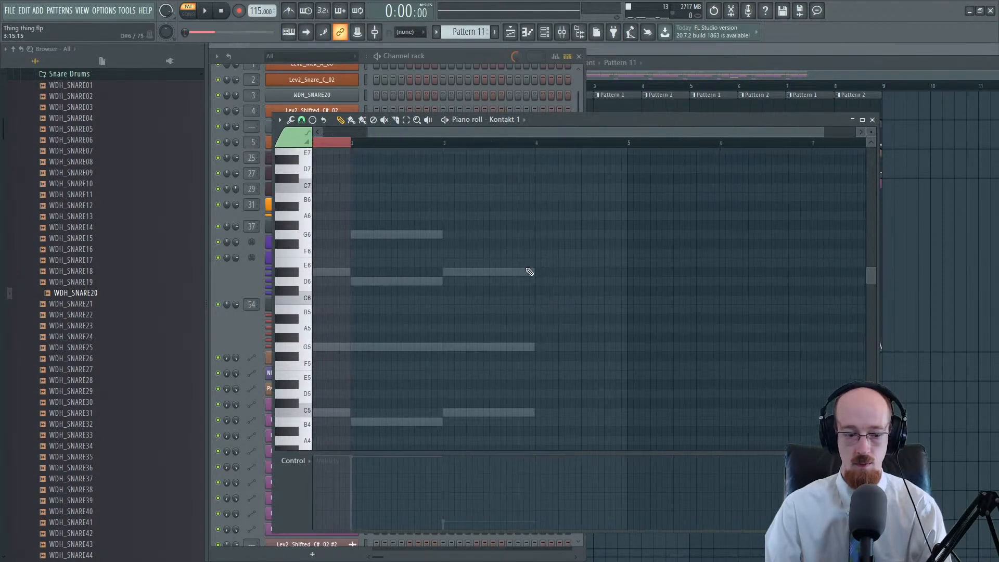
{"action": "double_click", "coordinate": [512, 273]}
{"action": "scroll", "coordinate": [464, 269], "scroll_direction": "right", "scroll_amount": 3}
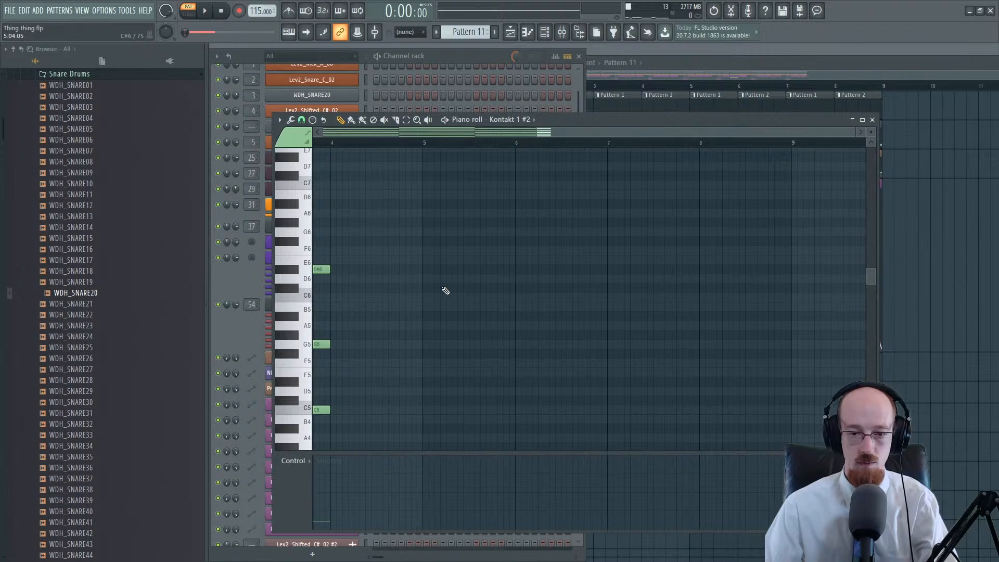
{"action": "key", "text": "ctrl+v"}
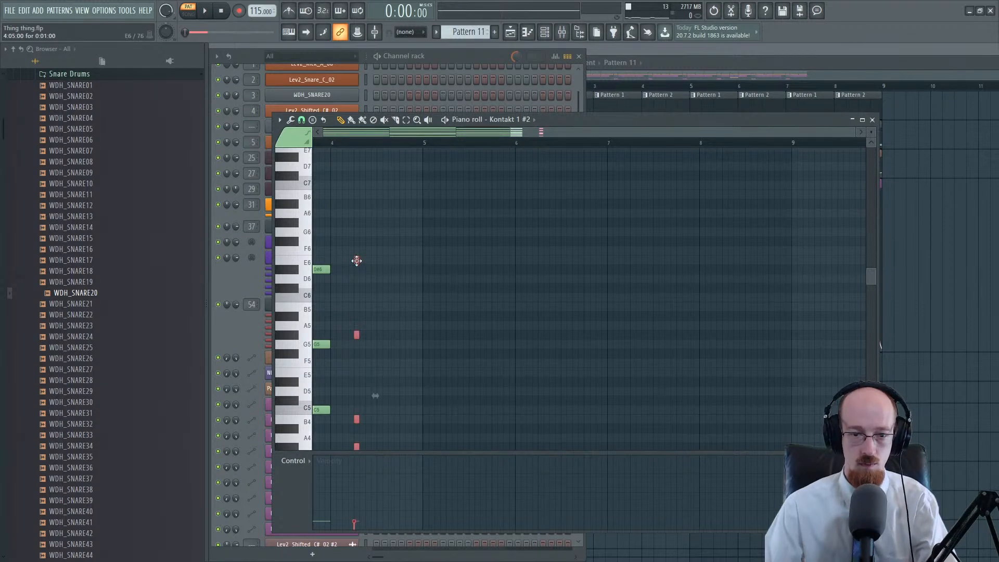
{"action": "left_click_drag", "start_coordinate": [357, 260], "coordinate": [417, 264]}
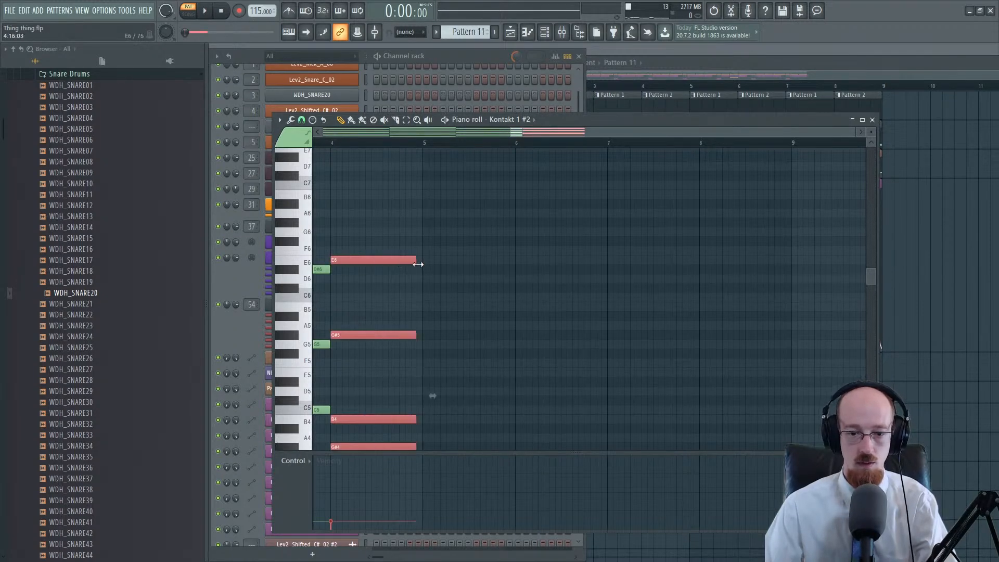
Step: Play the pattern and raise the velocity of the bar 3 and bar 4 chords to nearly maximum
{"action": "key", "text": "space"}
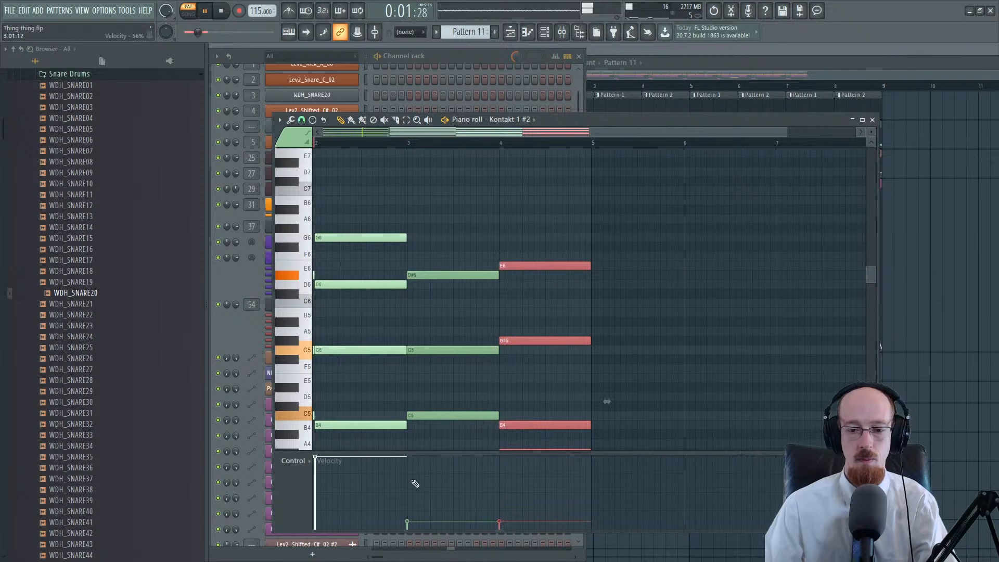
{"action": "left_click", "coordinate": [482, 403], "text": "ctrl"}
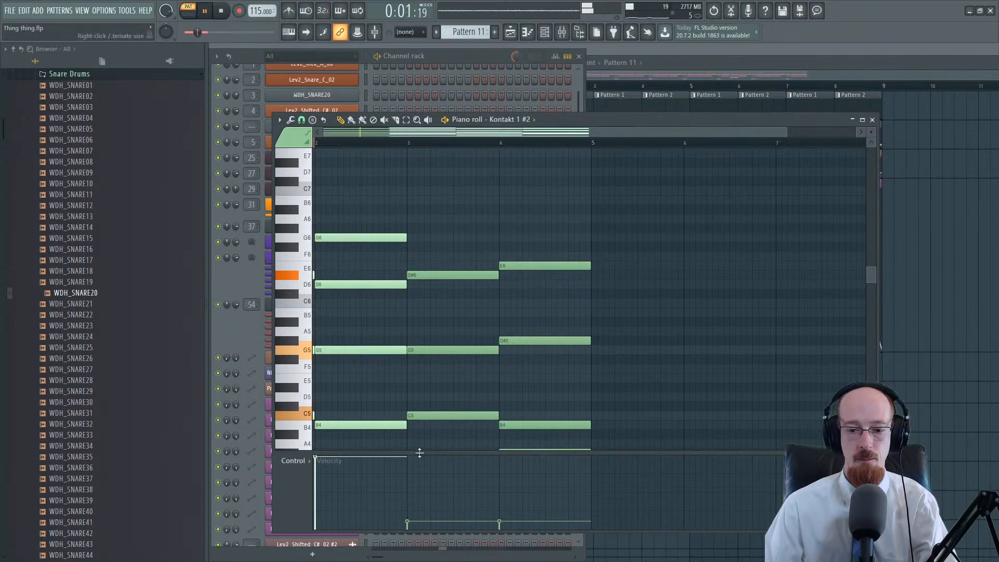
{"action": "left_click_drag", "start_coordinate": [409, 459], "coordinate": [505, 459]}
{"action": "left_click_drag", "start_coordinate": [452, 294], "coordinate": [697, 302]}
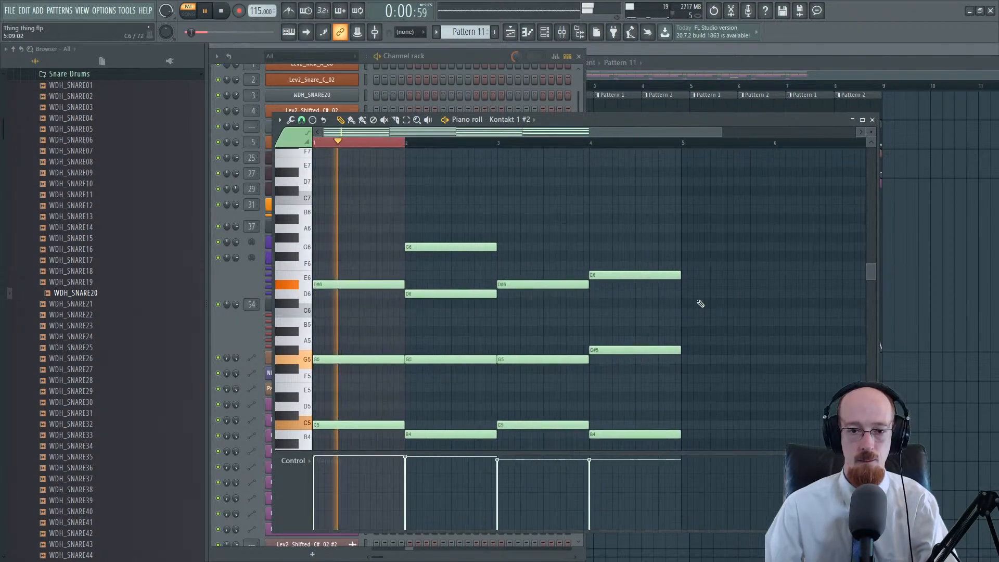
{"action": "left_click", "coordinate": [430, 182], "text": "ctrl"}
Step: Place Pattern 11 on the Extra 6 track of the playlist, starting at bar 1
{"action": "key", "text": "F5"}
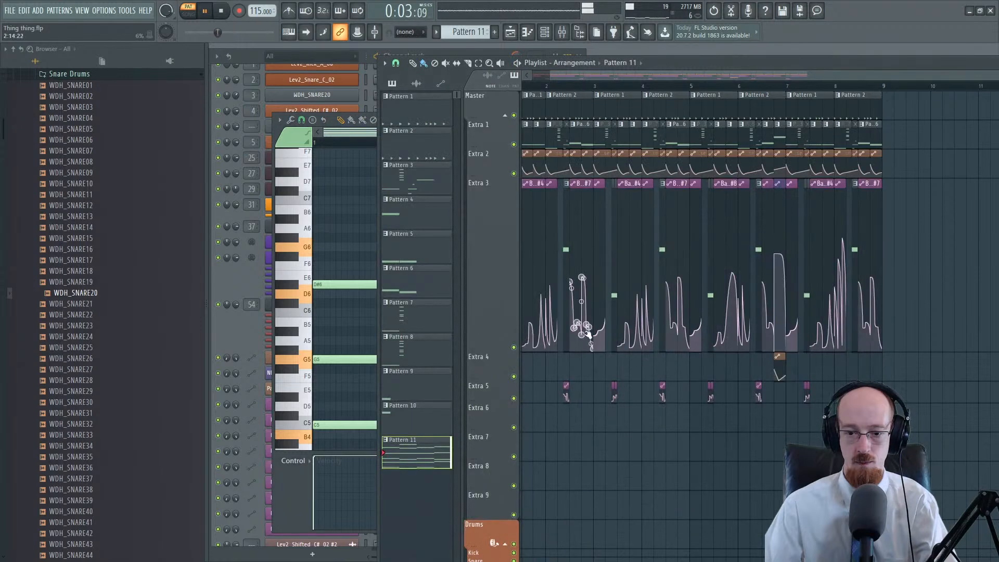
{"action": "left_click_drag", "start_coordinate": [564, 423], "coordinate": [456, 413]}
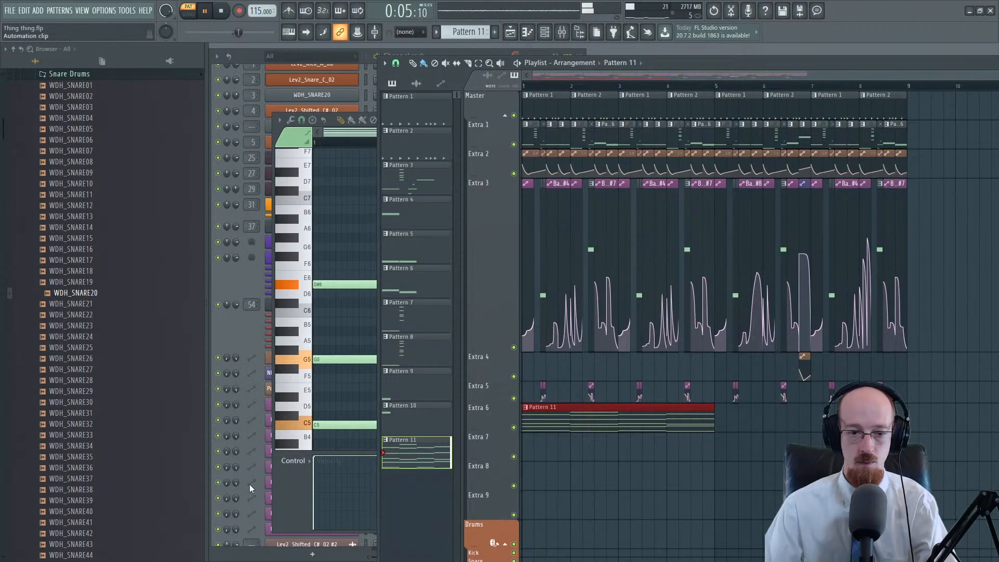
Step: Stop playback and rename the Kontakt 1 #2 channel to "Wind Noise"
{"action": "left_click", "coordinate": [244, 329]}
{"action": "key", "text": "space"}
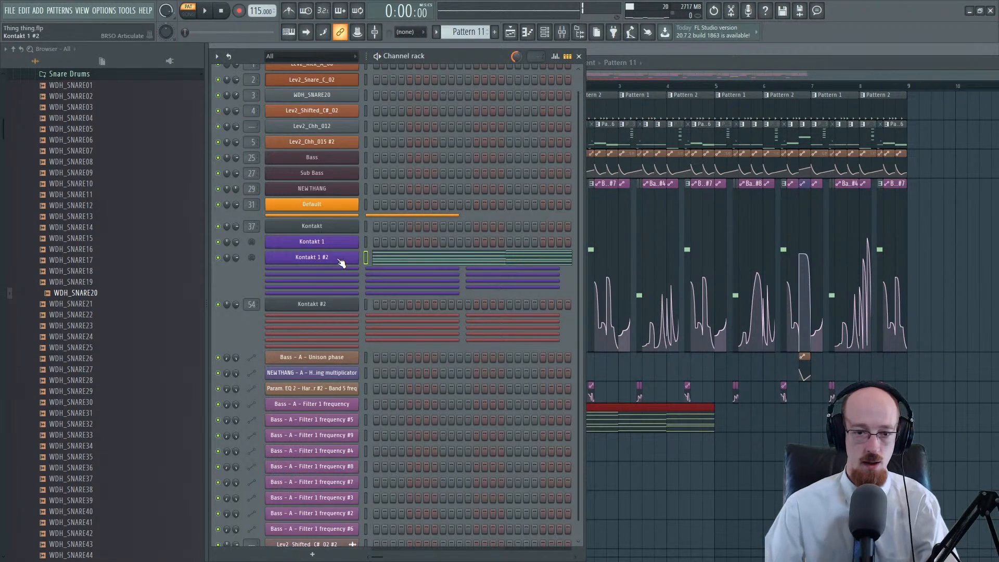
{"action": "key", "text": "Caps_Lock"}
{"action": "key", "text": "F2"}
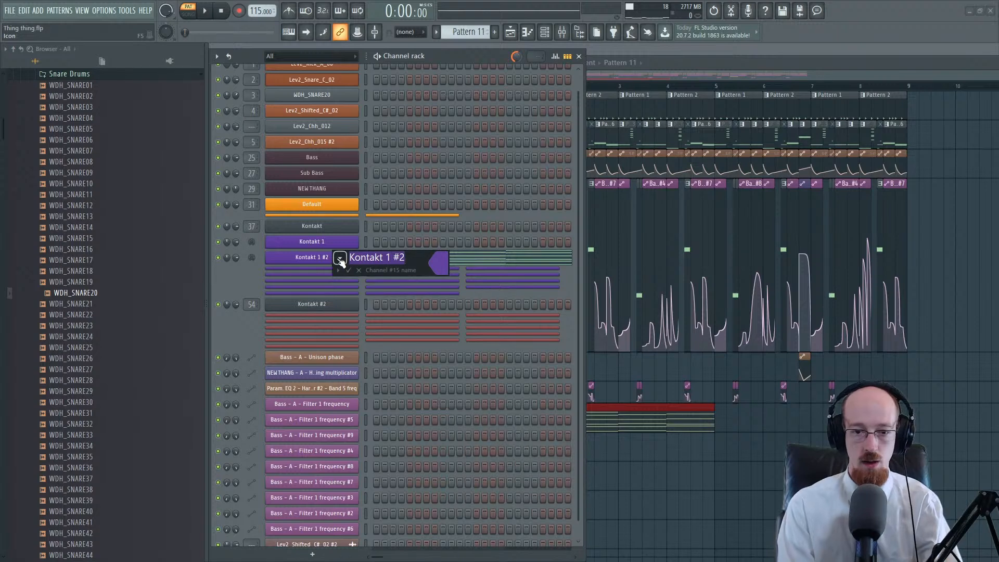
{"action": "type", "text": "wIND"}
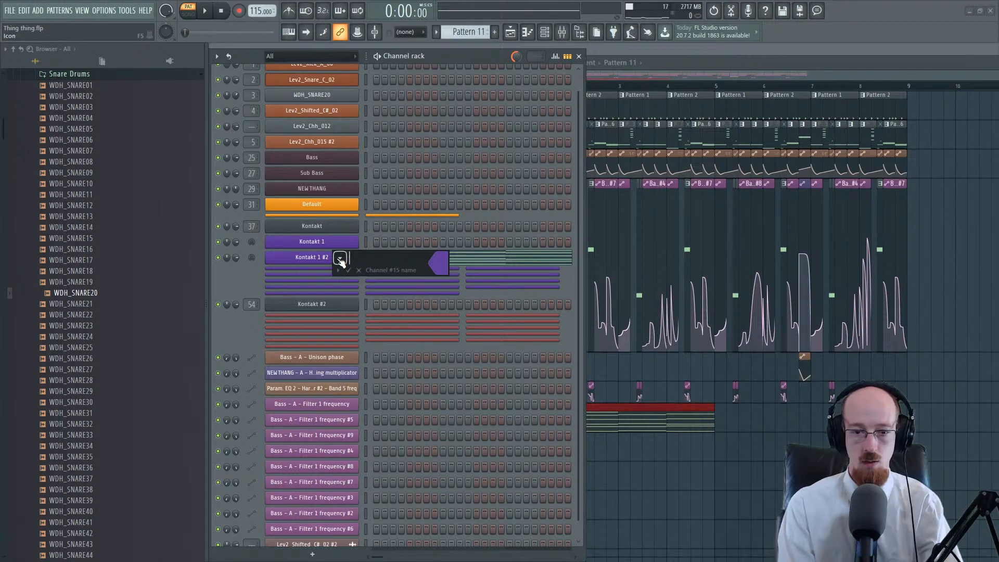
{"action": "key", "text": "Caps_Lock"}
{"action": "key", "text": "BackSpace"}
{"action": "key", "text": "BackSpace"}
{"action": "type", "text": "Wind"}
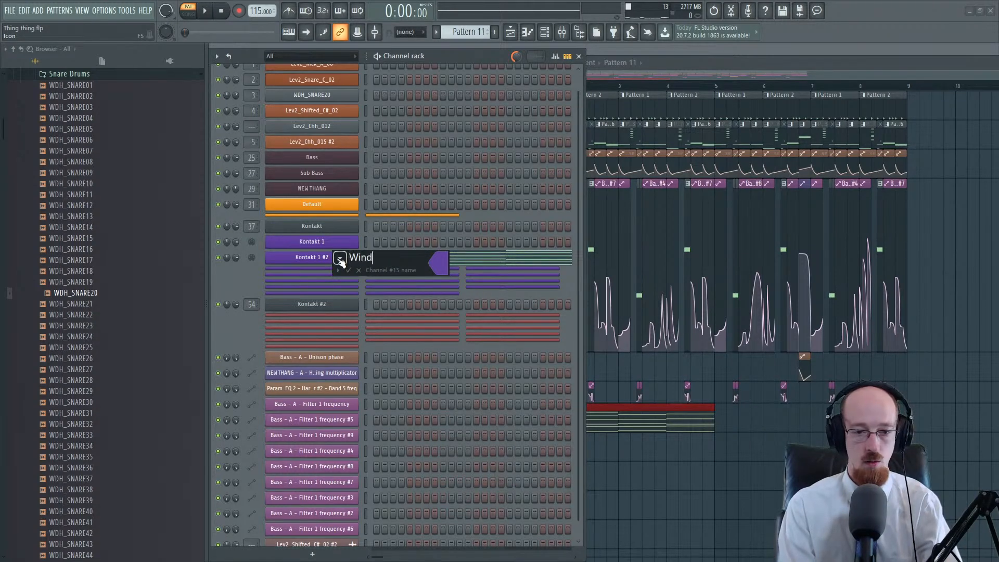
{"action": "type", "text": " Noise"}
{"action": "key", "text": "Return"}
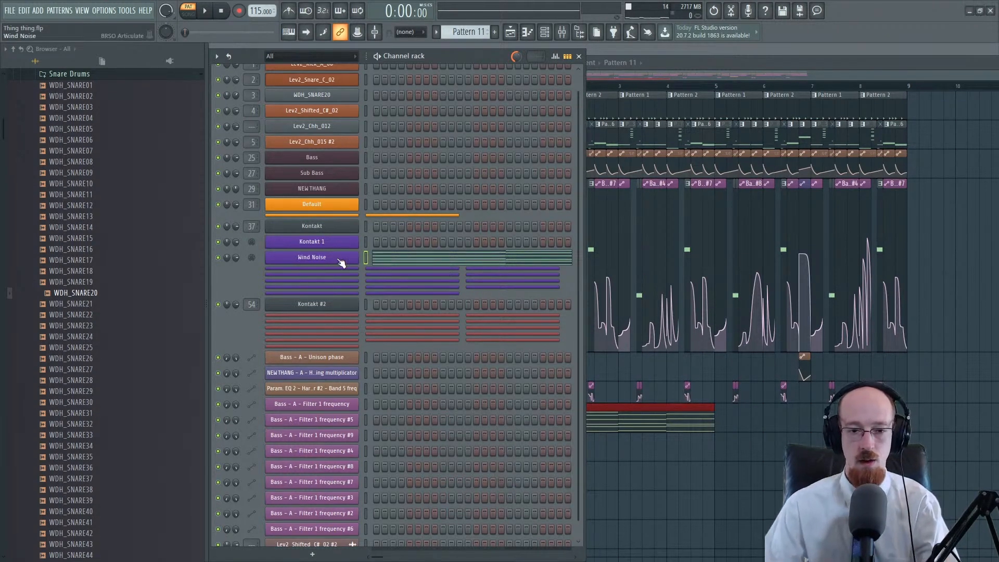
Step: Open the main Kontakt instrument and route the Woods High patch to output st.2
{"action": "left_click", "coordinate": [341, 228]}
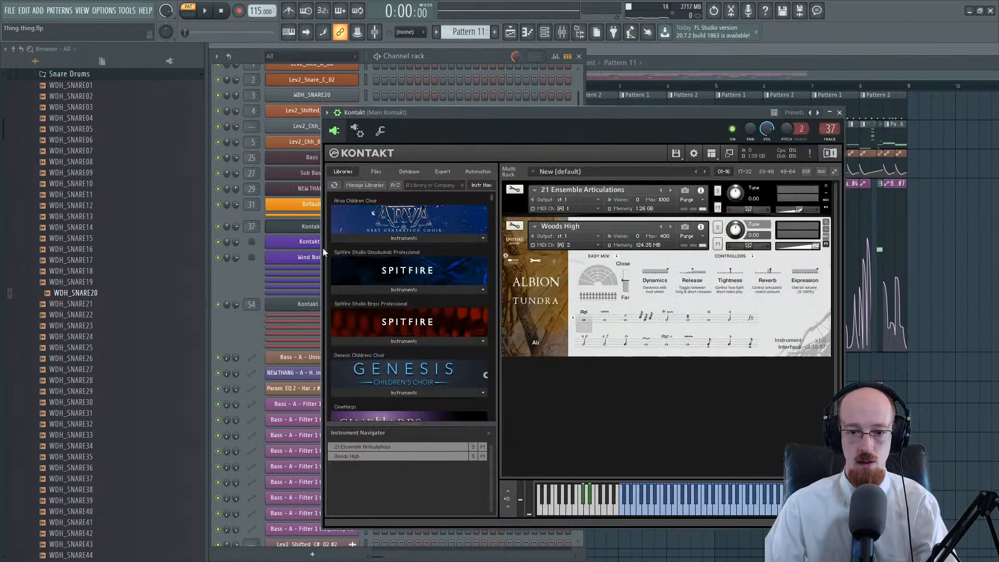
{"action": "left_click", "coordinate": [567, 239]}
{"action": "left_click", "coordinate": [583, 235]}
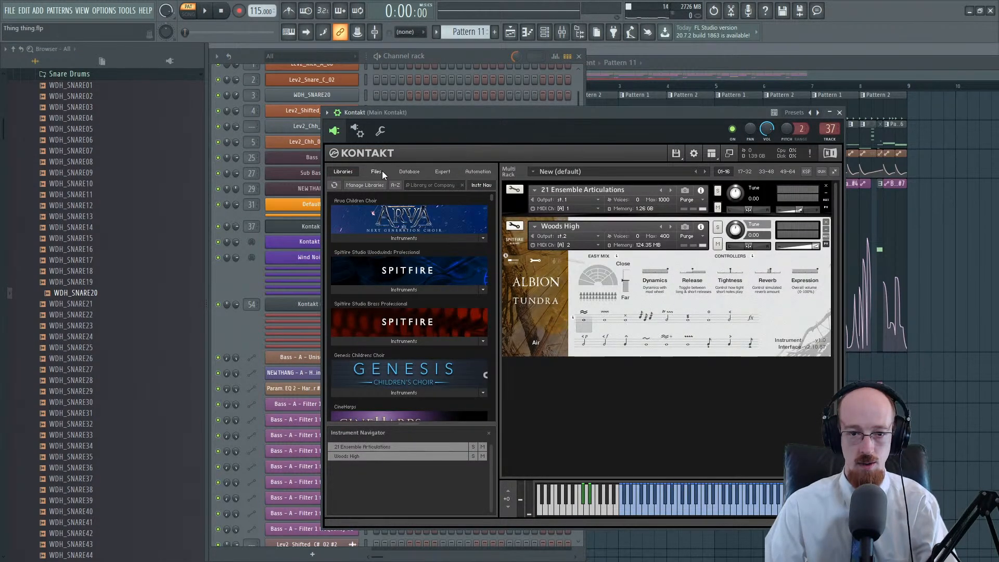
Step: Auto-map the Kontakt plugin's outputs to mixer tracks in its processing settings and close the plugin
{"action": "left_click", "coordinate": [382, 170]}
{"action": "left_click", "coordinate": [345, 170]}
{"action": "left_click", "coordinate": [357, 130]}
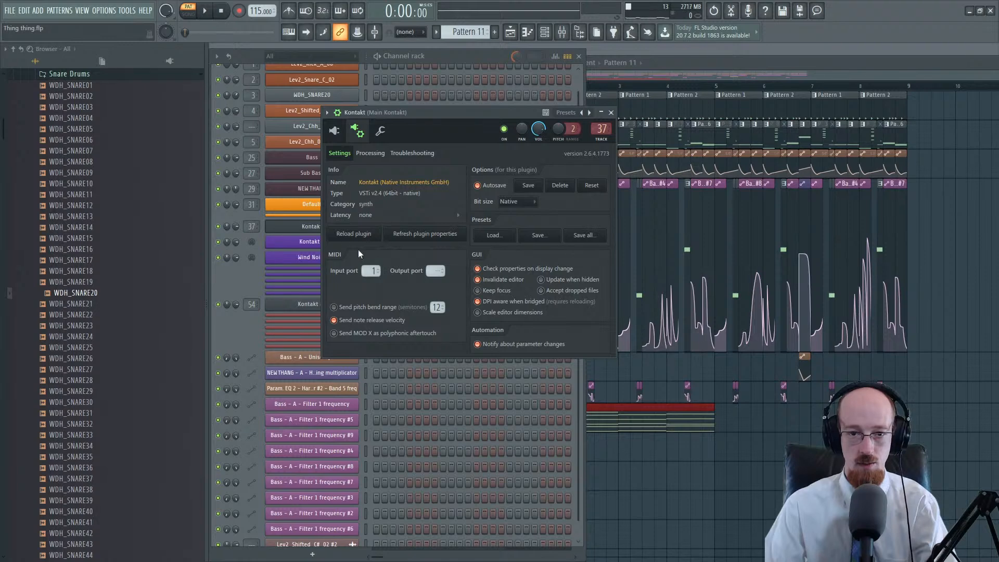
{"action": "left_click", "coordinate": [369, 152]}
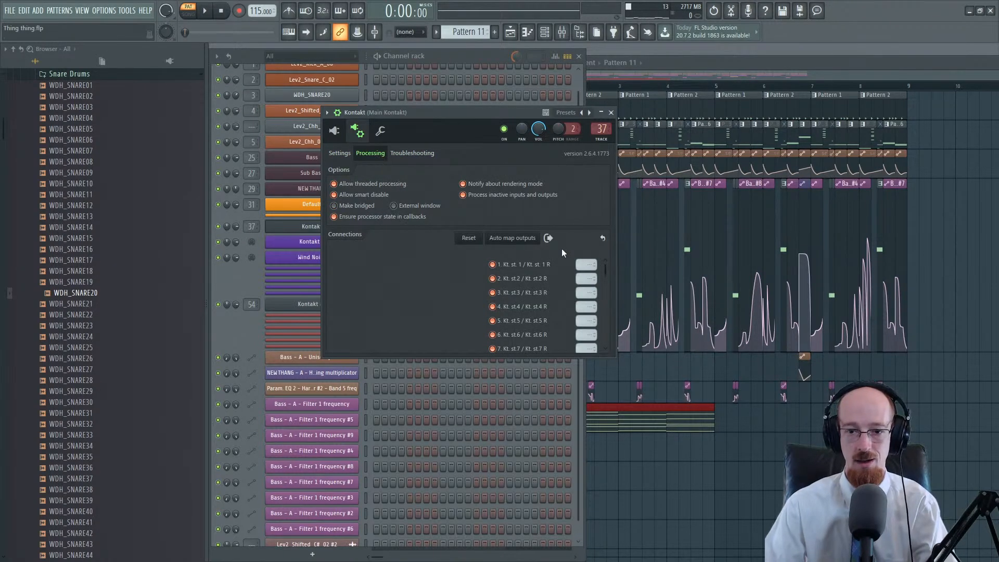
{"action": "left_click", "coordinate": [526, 238]}
{"action": "left_click", "coordinate": [610, 113]}
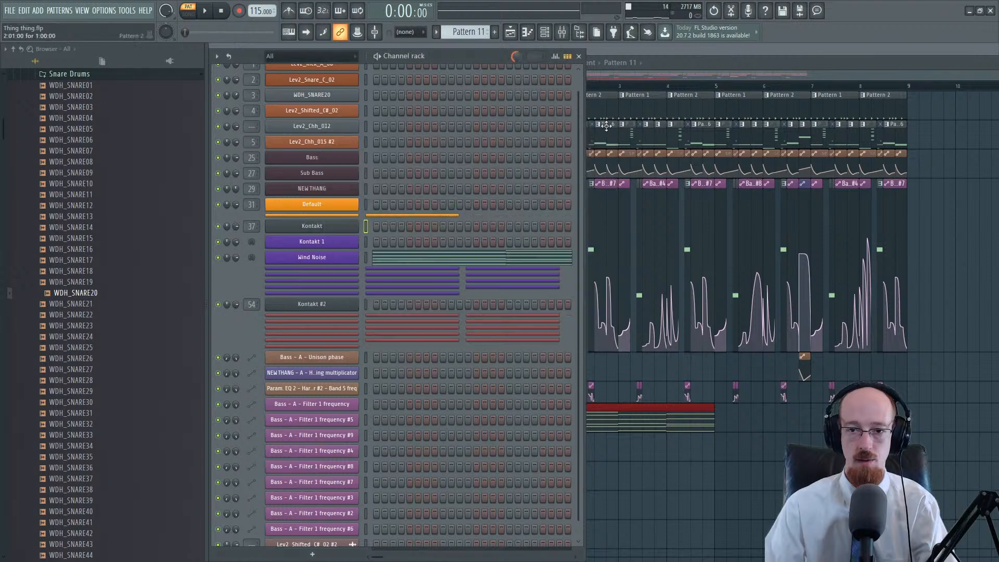
Step: Play the pattern with the mixer open, find the track carrying the woodwinds and select Kontakt track 38
{"action": "left_click", "coordinate": [565, 33]}
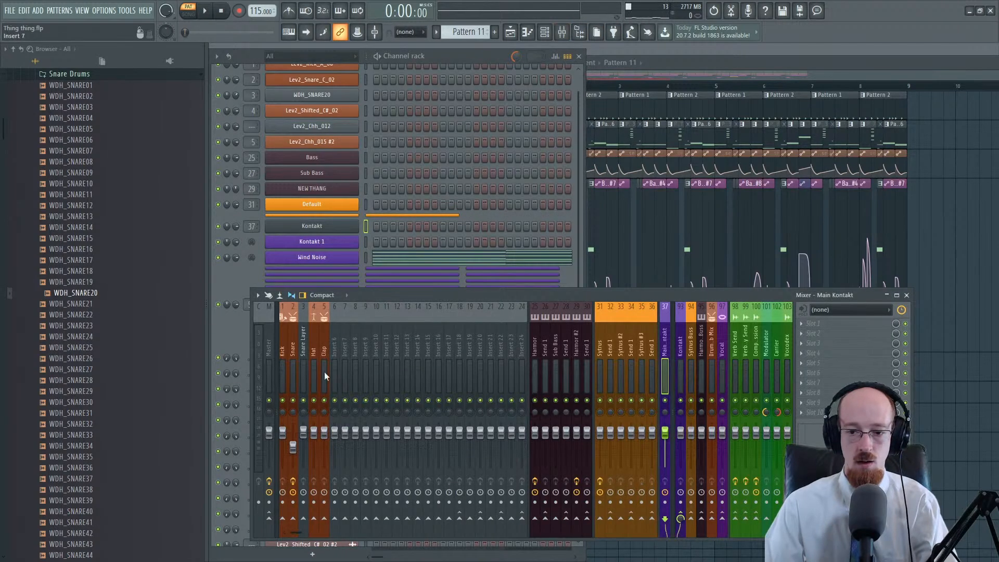
{"action": "scroll", "coordinate": [513, 372], "scroll_direction": "down", "scroll_amount": 3}
{"action": "left_click", "coordinate": [548, 338]}
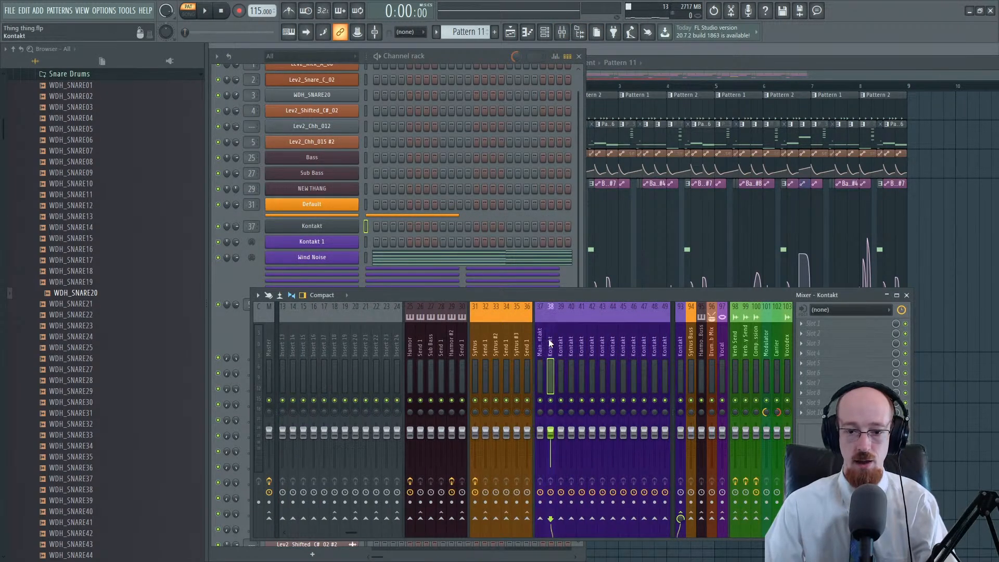
{"action": "left_click", "coordinate": [562, 341]}
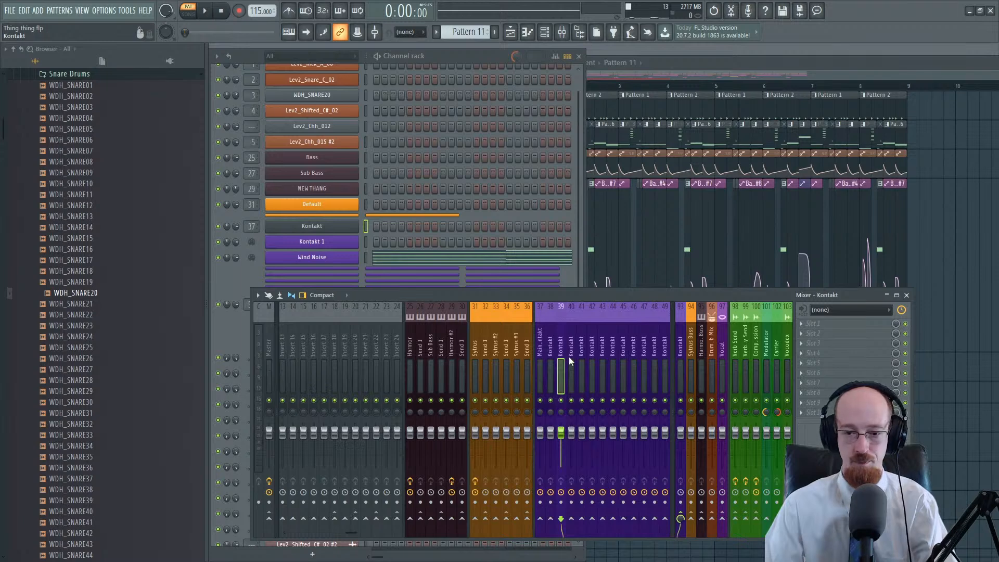
{"action": "key", "text": "space"}
{"action": "left_click", "coordinate": [551, 348]}
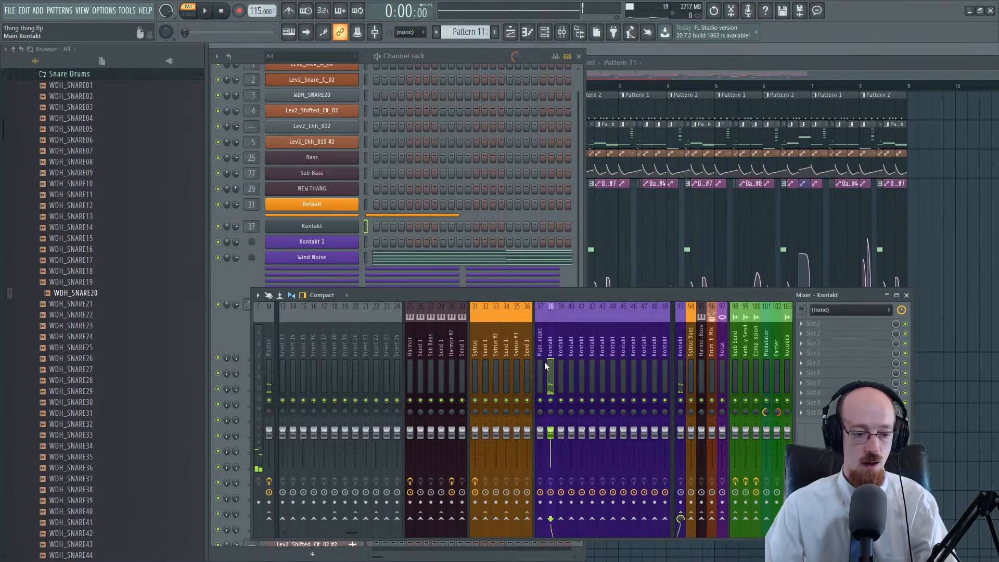
{"action": "scroll", "coordinate": [548, 348], "scroll_direction": "down", "scroll_amount": 3}
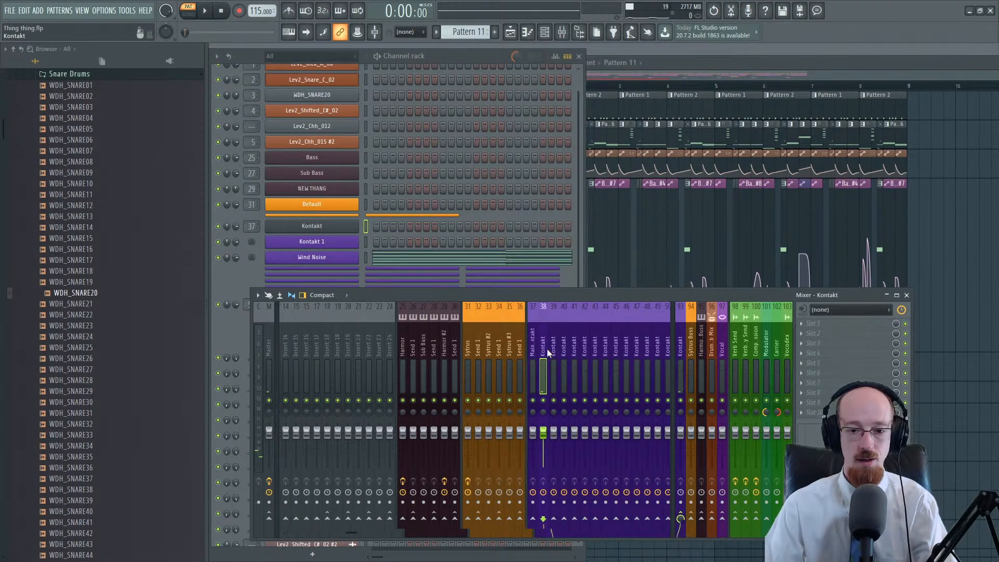
Step: Load the kHs Ensemble effect into slot 2 of Kontakt mixer track 38
{"action": "middle_click", "coordinate": [858, 334]}
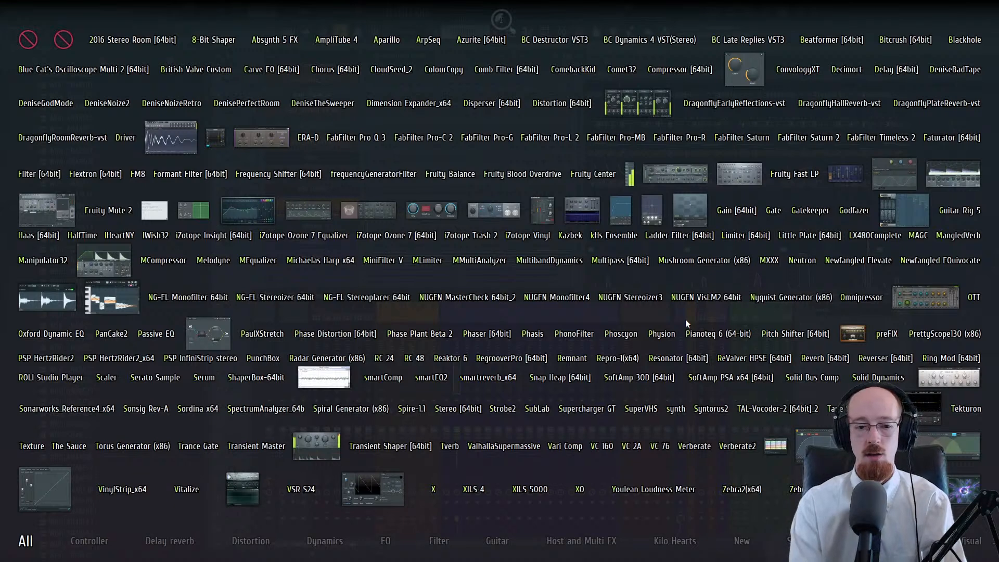
{"action": "type", "text": "en"}
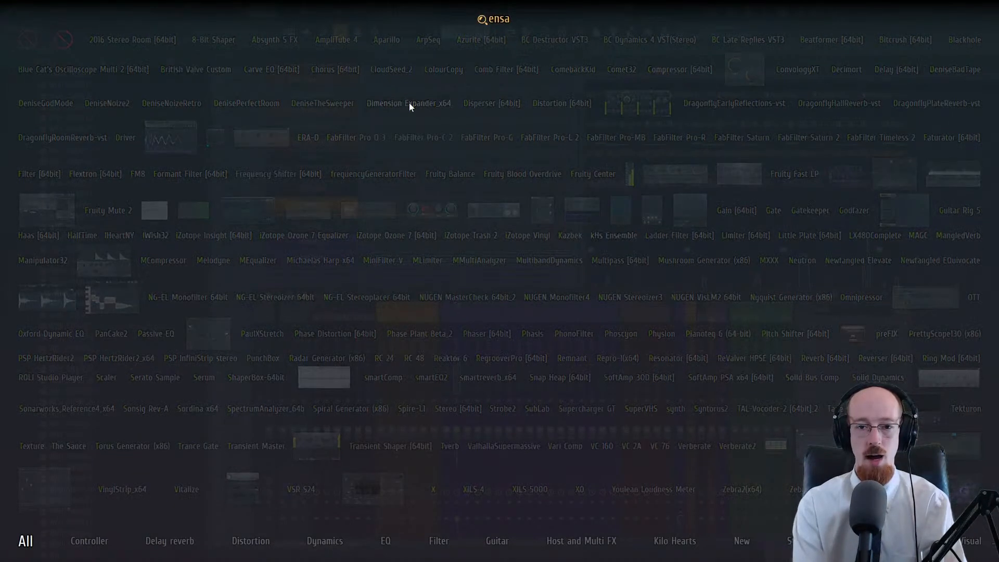
{"action": "type", "text": "semble"}
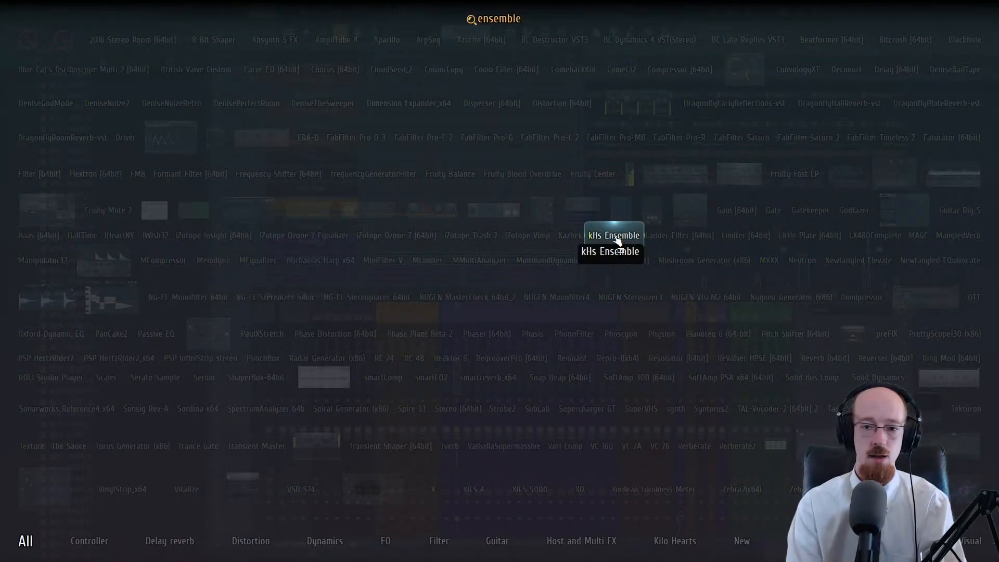
{"action": "left_click", "coordinate": [616, 237]}
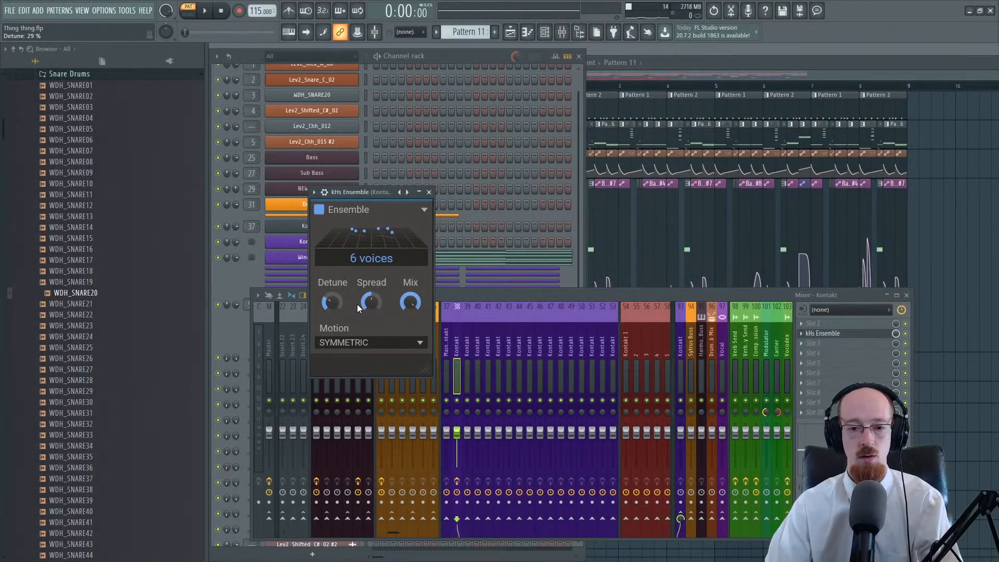
Step: Play the pattern while lowering the Ensemble's Mix and Detune, and set its Spread to 10%
{"action": "left_click_drag", "start_coordinate": [410, 302], "coordinate": [408, 305]}
{"action": "left_click_drag", "start_coordinate": [368, 195], "coordinate": [380, 193]}
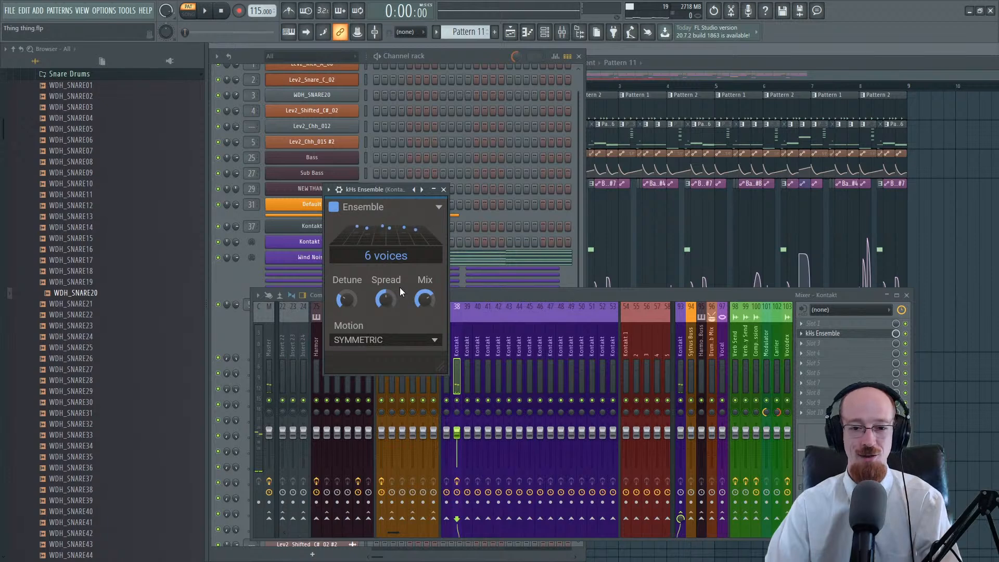
{"action": "left_click_drag", "start_coordinate": [425, 300], "coordinate": [425, 338]}
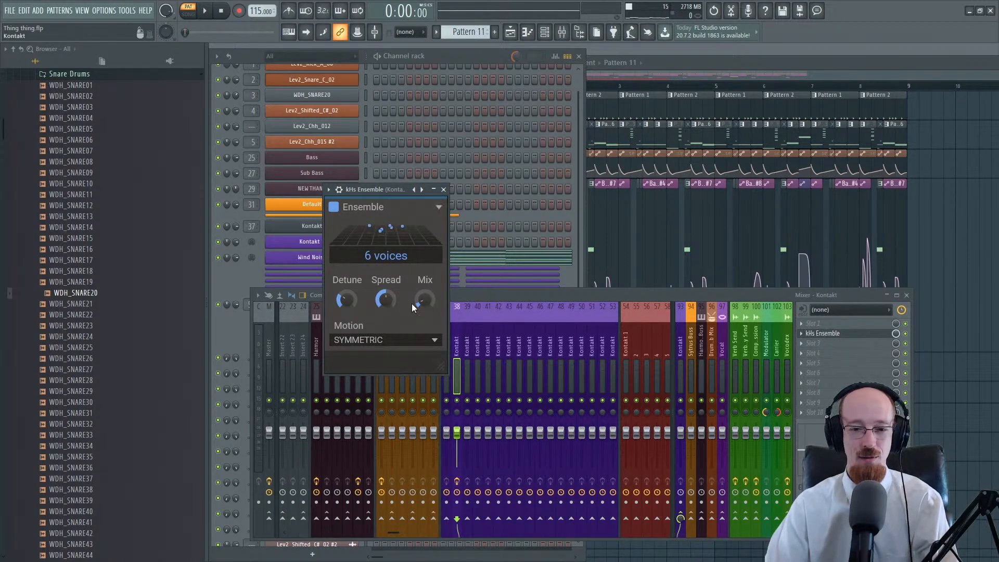
{"action": "left_click_drag", "start_coordinate": [422, 301], "coordinate": [422, 305]}
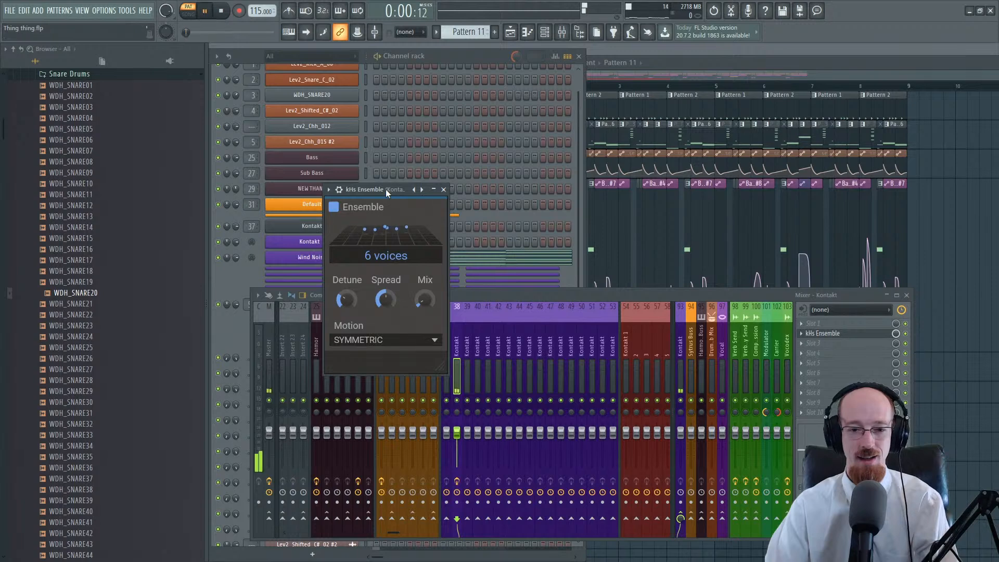
{"action": "left_click_drag", "start_coordinate": [424, 301], "coordinate": [425, 255]}
{"action": "left_click_drag", "start_coordinate": [347, 300], "coordinate": [347, 329]}
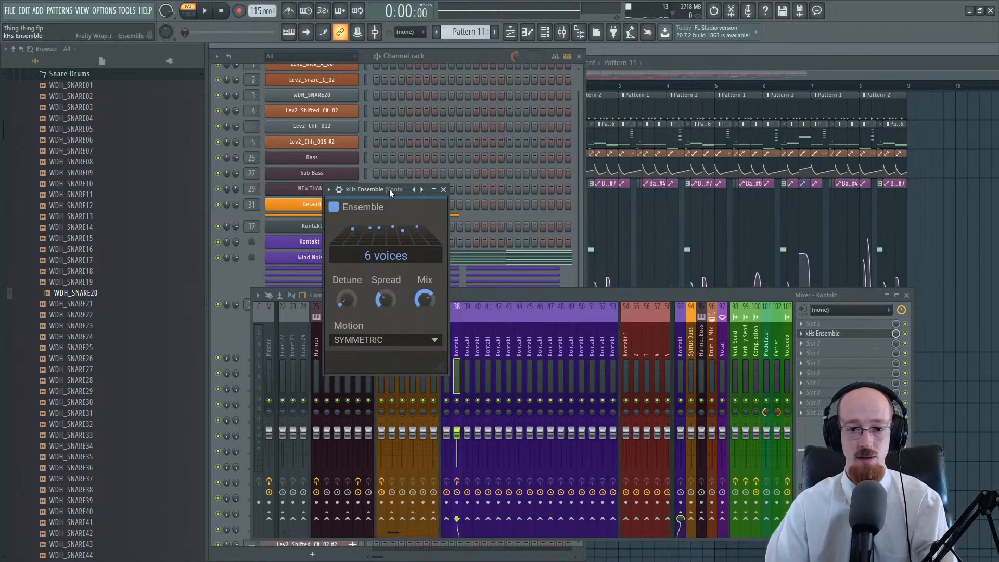
{"action": "key", "text": "space"}
{"action": "left_click_drag", "start_coordinate": [424, 300], "coordinate": [345, 307]}
{"action": "left_click_drag", "start_coordinate": [386, 300], "coordinate": [386, 302]}
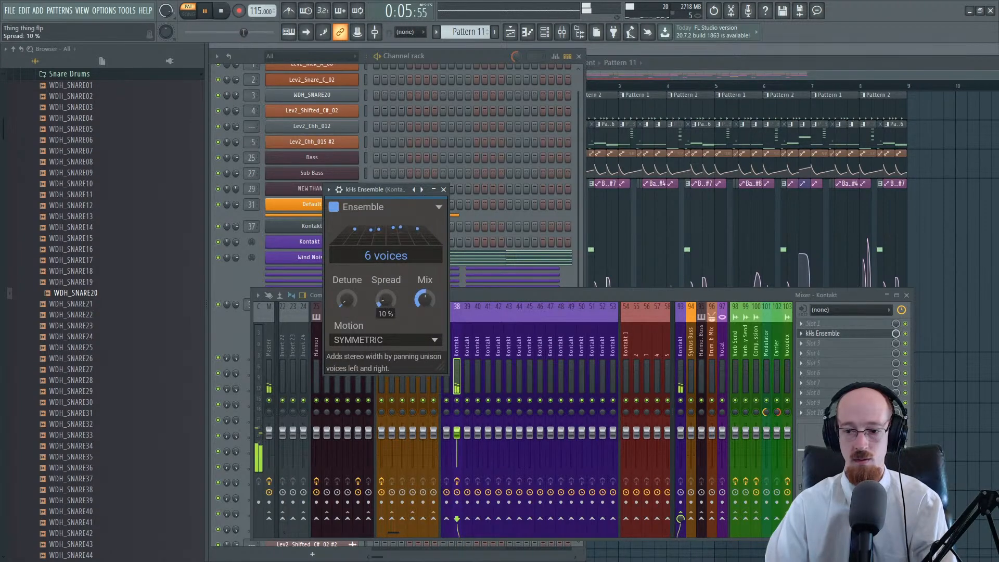
Step: Add Fruity parametric EQ 2 to slot 6 of the Kontakt track, roll off lows and highs and slightly boost band 5
{"action": "key", "text": "F8"}
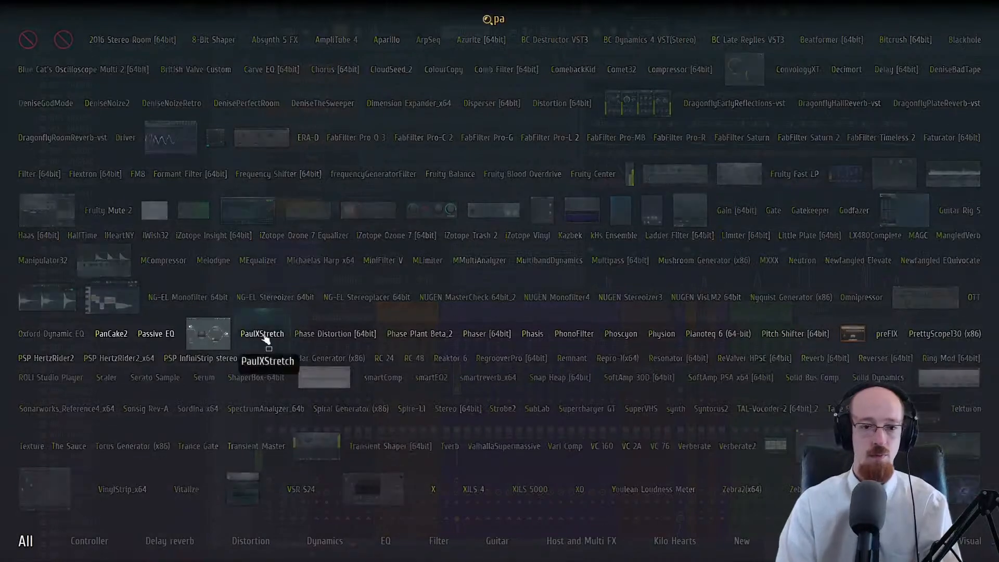
{"action": "left_click", "coordinate": [251, 214]}
{"action": "key", "text": "space"}
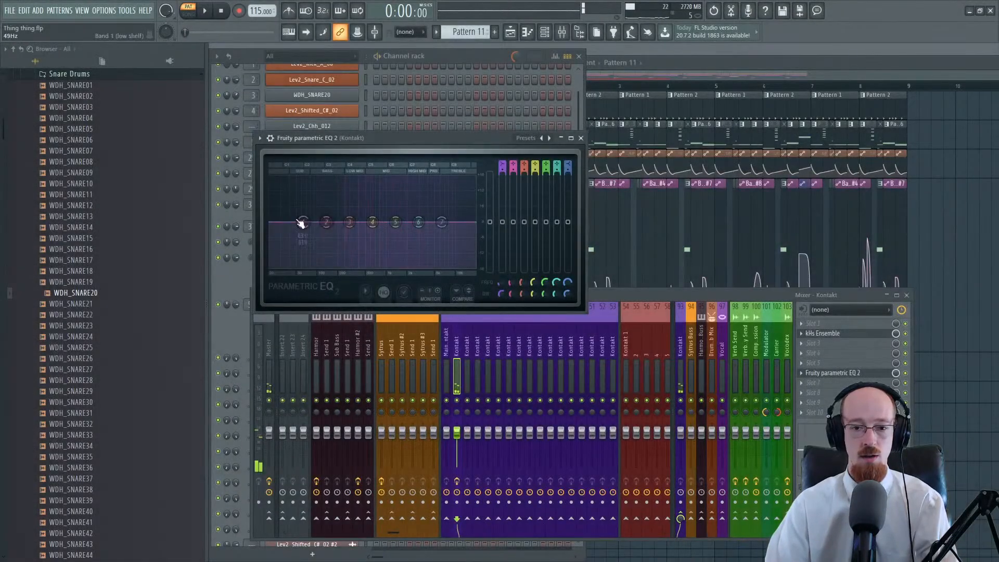
{"action": "left_click_drag", "start_coordinate": [302, 222], "coordinate": [319, 268]}
{"action": "left_click_drag", "start_coordinate": [442, 222], "coordinate": [396, 215]}
{"action": "key", "text": "space"}
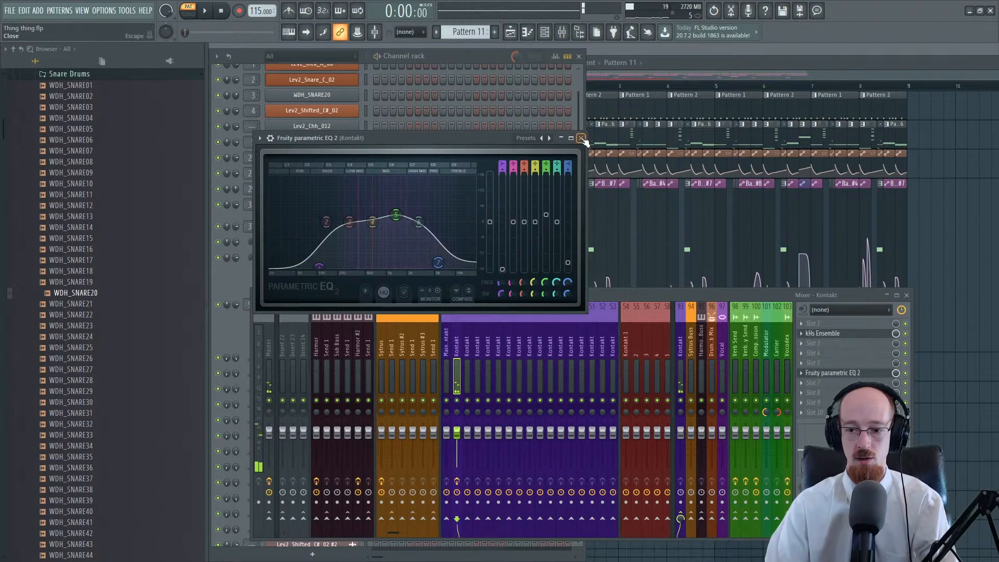
{"action": "left_click", "coordinate": [582, 139]}
Step: Delete the kHs Ensemble effect from slot 2 of the Kontakt track
{"action": "left_click", "coordinate": [803, 335]}
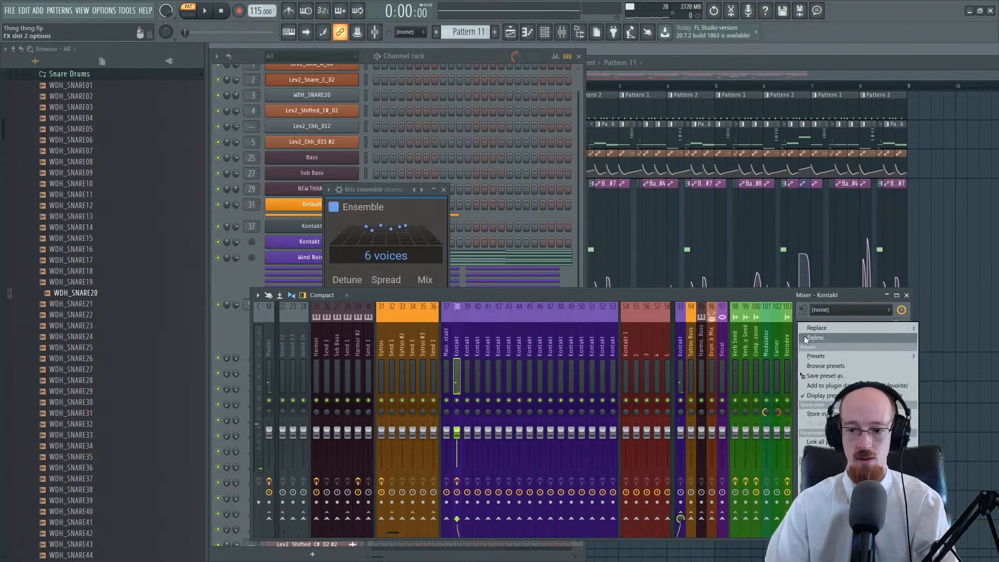
{"action": "left_click", "coordinate": [814, 338]}
{"action": "left_click", "coordinate": [560, 325]}
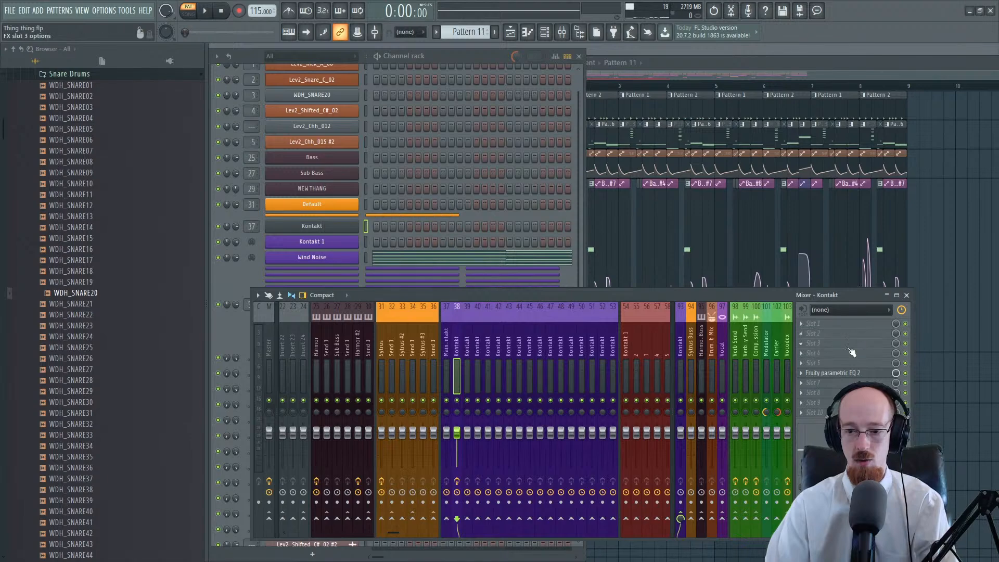
Step: Load FabFilter Pro-R into slot 3 of the Kontakt track, reduce its Space to 0.63 s and play the pattern
{"action": "key", "text": "F8"}
{"action": "type", "text": "pro"}
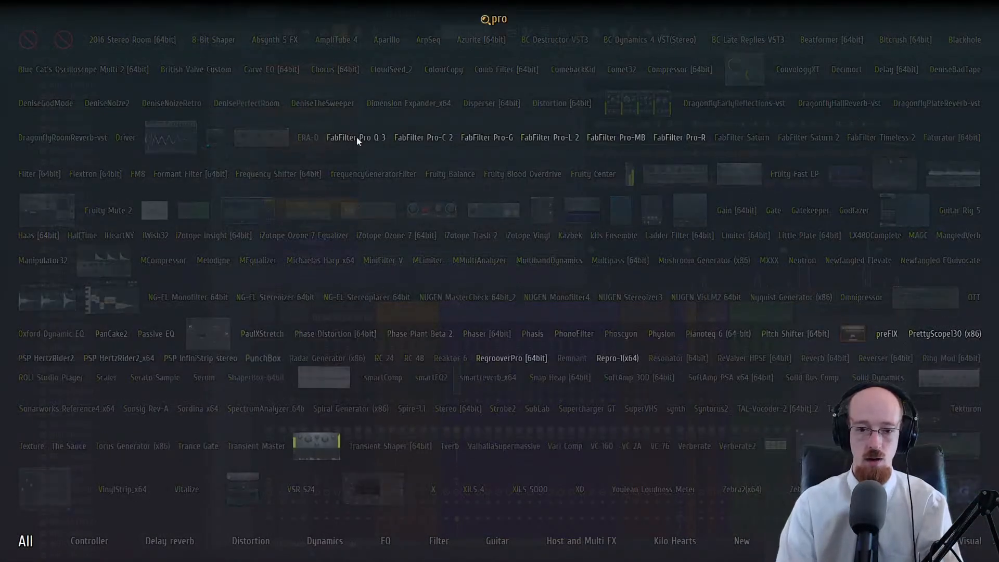
{"action": "left_click", "coordinate": [681, 139]}
{"action": "left_click_drag", "start_coordinate": [436, 162], "coordinate": [446, 198]}
{"action": "key", "text": "space"}
Step: Lower the Pro-R Mix slightly and raise the middle Post EQ band to +11.97 dB at 611.88 Hz
{"action": "left_click_drag", "start_coordinate": [486, 100], "coordinate": [497, 96]}
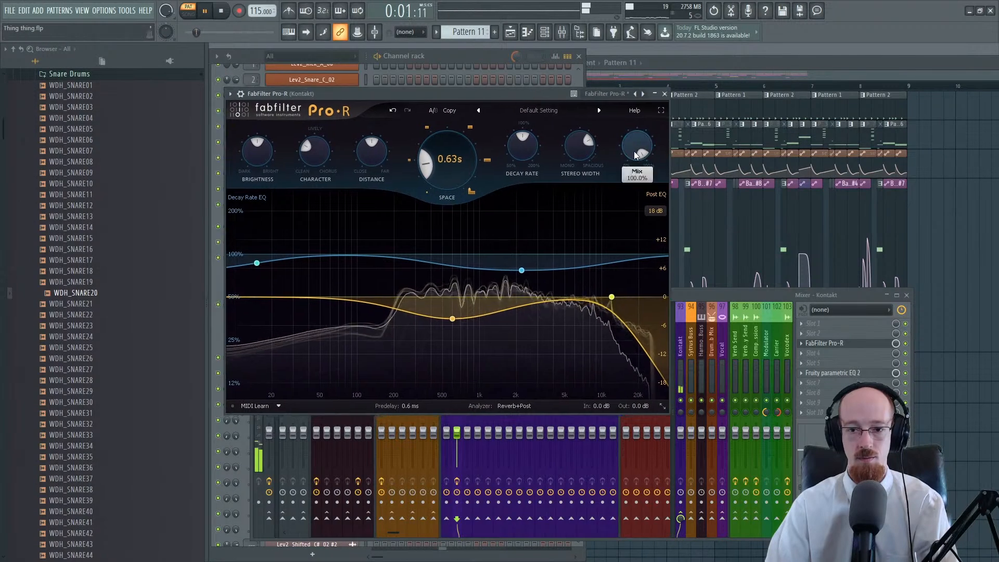
{"action": "left_click_drag", "start_coordinate": [637, 147], "coordinate": [638, 156]}
{"action": "left_click_drag", "start_coordinate": [458, 320], "coordinate": [450, 234]}
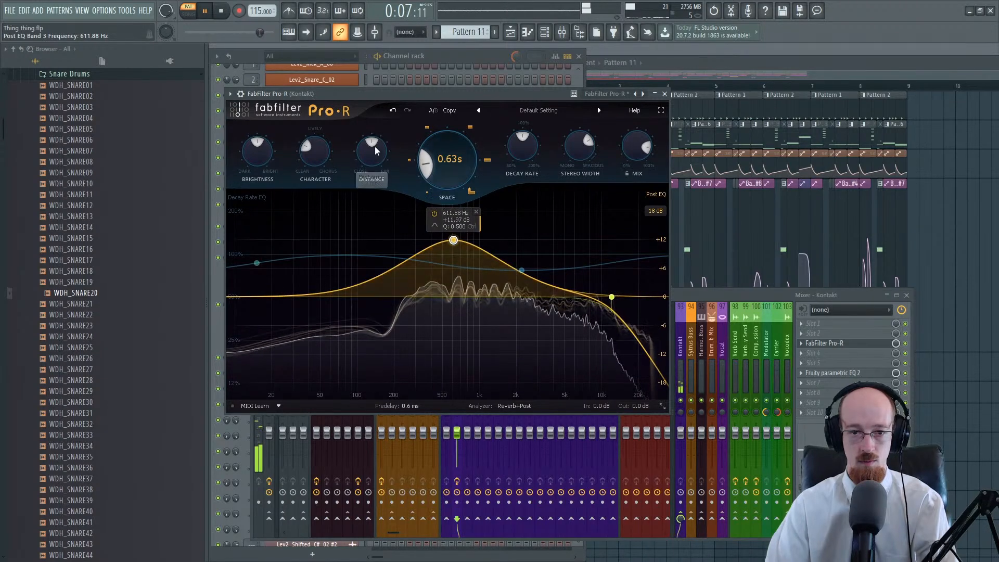
Step: Set the Pro-R Distance to 89.61%, Mix to 100% and Space to 1221.7 ms, raising Character and darkening Brightness
{"action": "left_click_drag", "start_coordinate": [375, 146], "coordinate": [381, 87]}
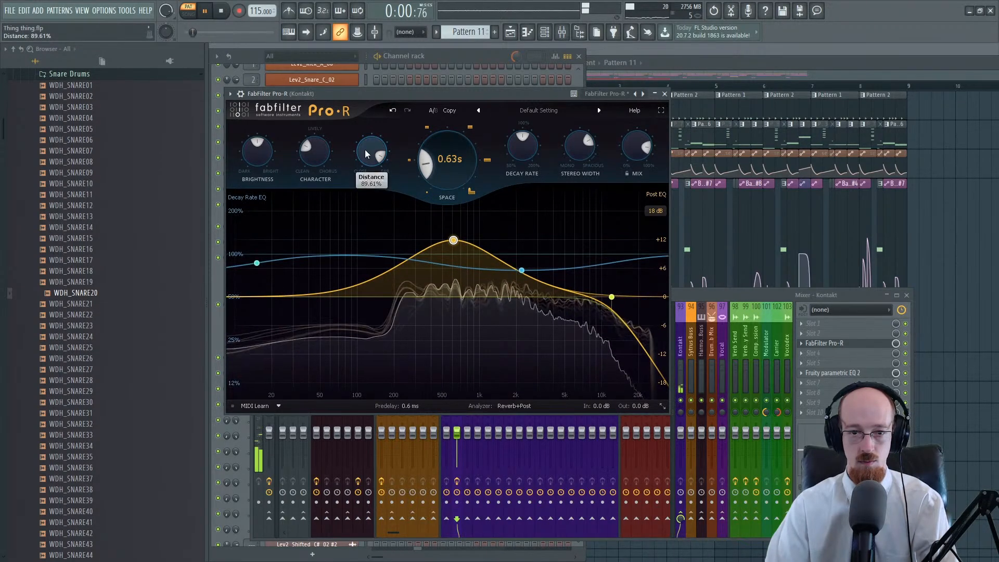
{"action": "left_click_drag", "start_coordinate": [365, 149], "coordinate": [319, 134]}
{"action": "left_click_drag", "start_coordinate": [263, 154], "coordinate": [264, 198]}
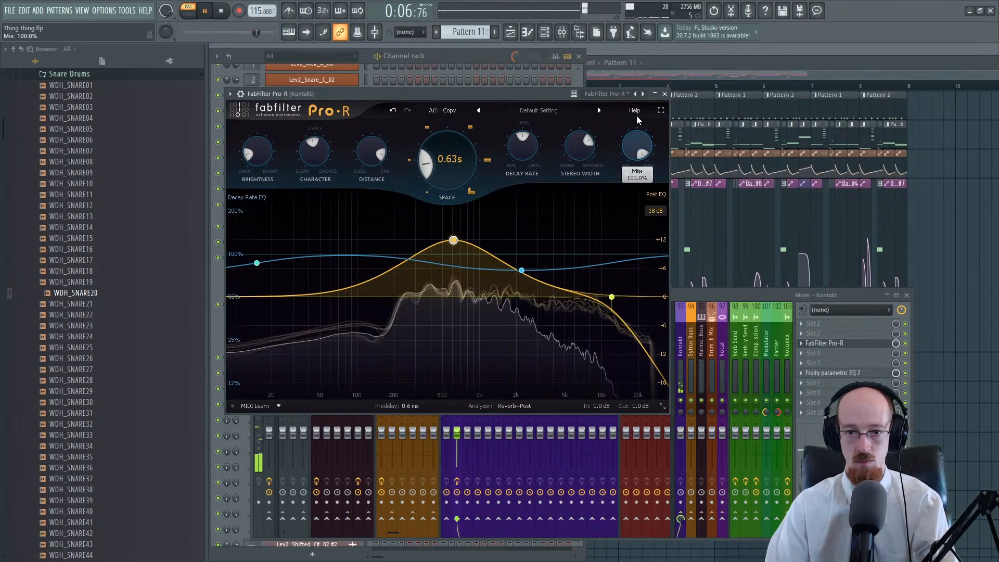
{"action": "scroll", "coordinate": [458, 158], "scroll_direction": "up", "scroll_amount": 8}
{"action": "scroll", "coordinate": [458, 158], "scroll_direction": "up", "scroll_amount": 4}
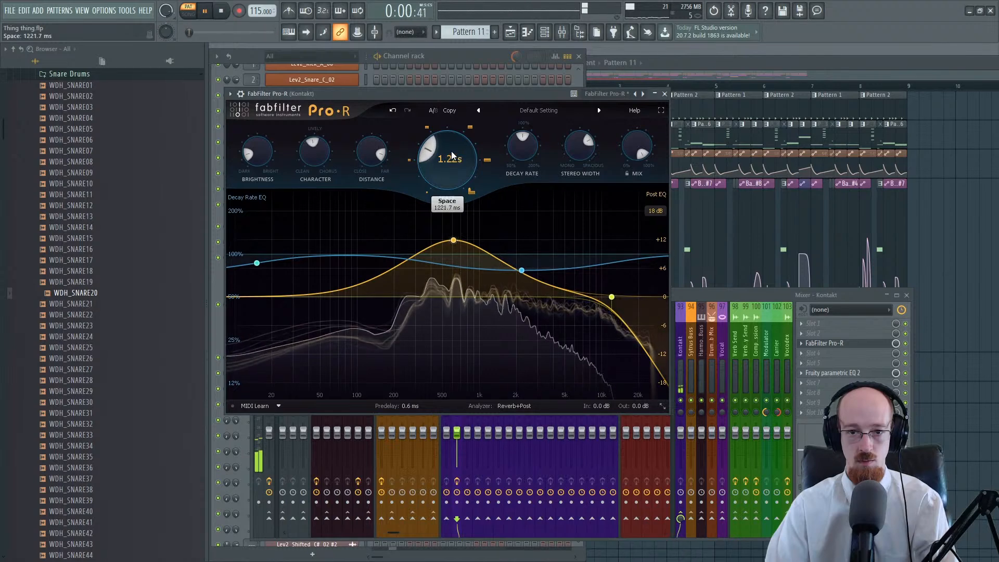
Step: Lower the Pro-R Character on the Kontakt track, stop playback and close the reverb's window
{"action": "left_click_drag", "start_coordinate": [318, 165], "coordinate": [318, 185]}
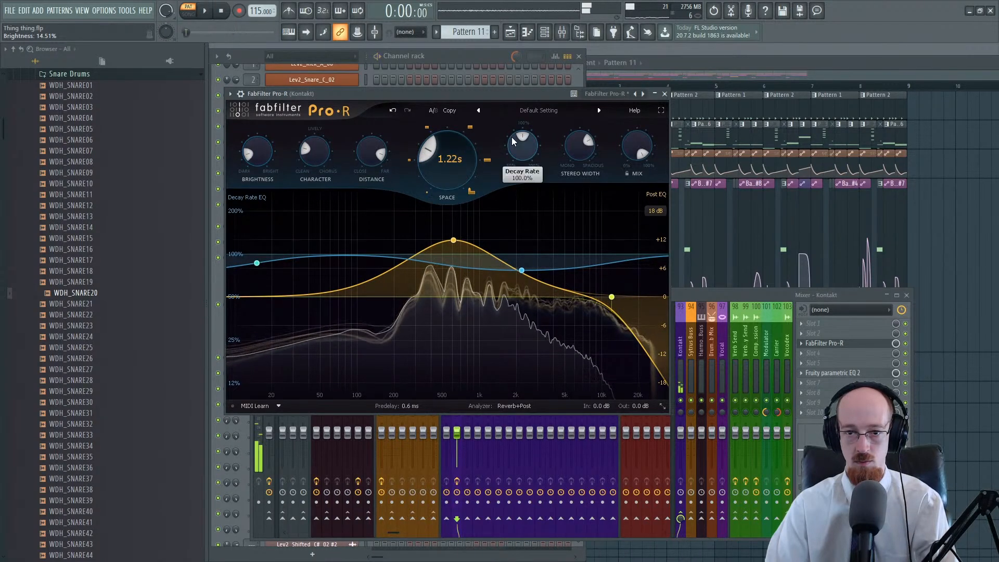
{"action": "left_click_drag", "start_coordinate": [579, 147], "coordinate": [578, 139]}
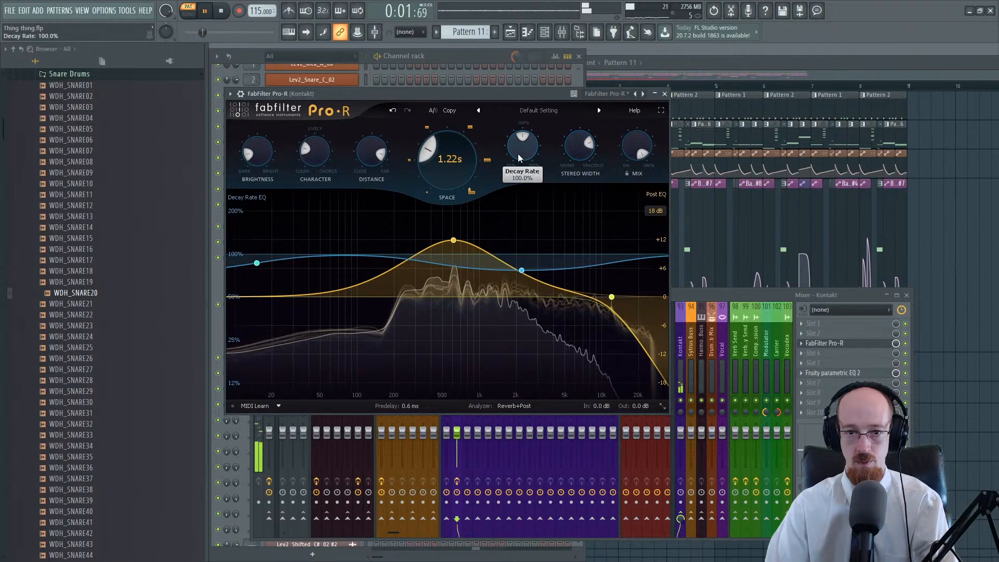
{"action": "left_click_drag", "start_coordinate": [518, 154], "coordinate": [518, 157]}
{"action": "key", "text": "space"}
{"action": "left_click_drag", "start_coordinate": [440, 95], "coordinate": [463, 109]}
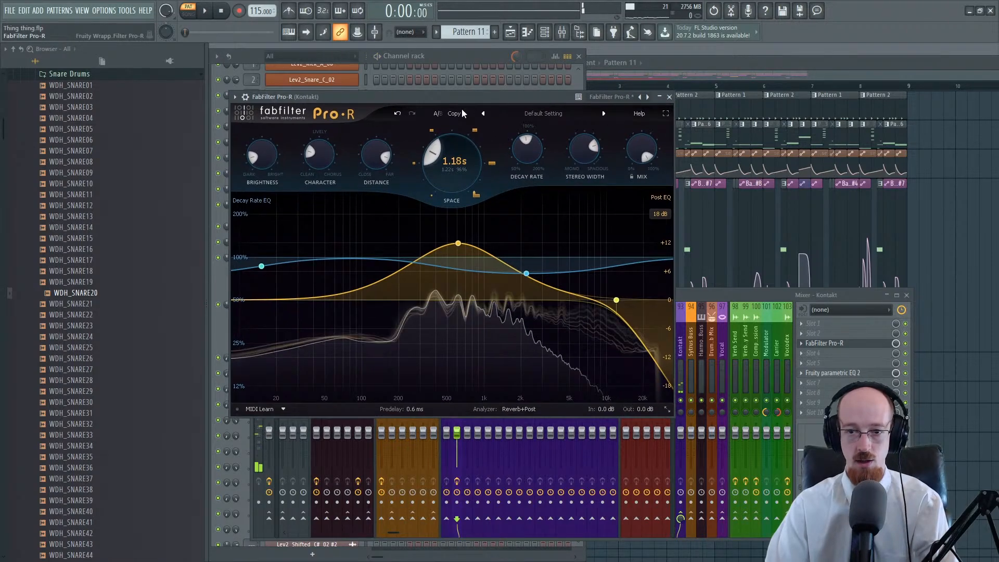
{"action": "left_click", "coordinate": [669, 96]}
Step: Play the opening bars of the arrangement together with the Pattern 11 clip and stop playback
{"action": "left_click", "coordinate": [701, 69]}
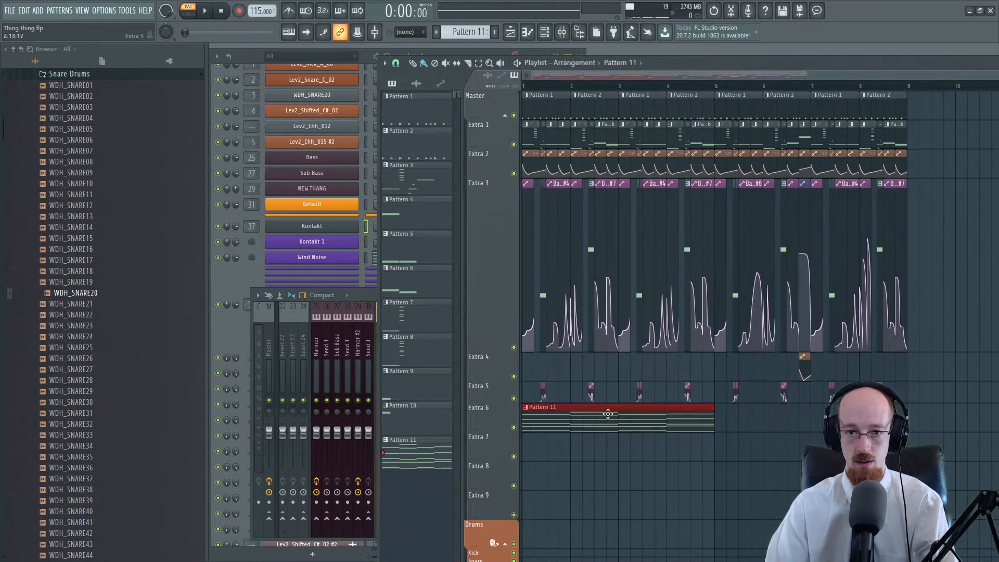
{"action": "key", "text": "space"}
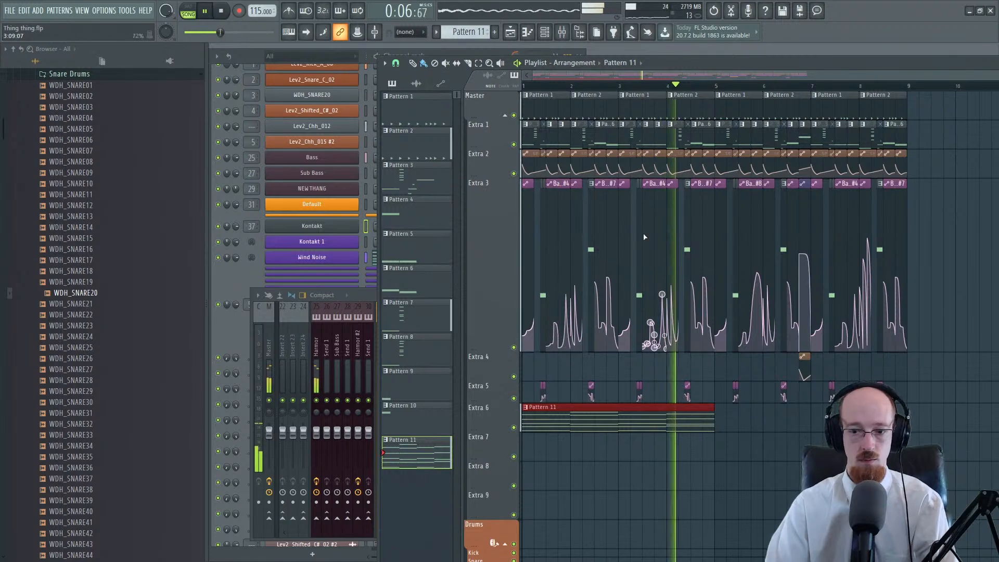
{"action": "key", "text": "space"}
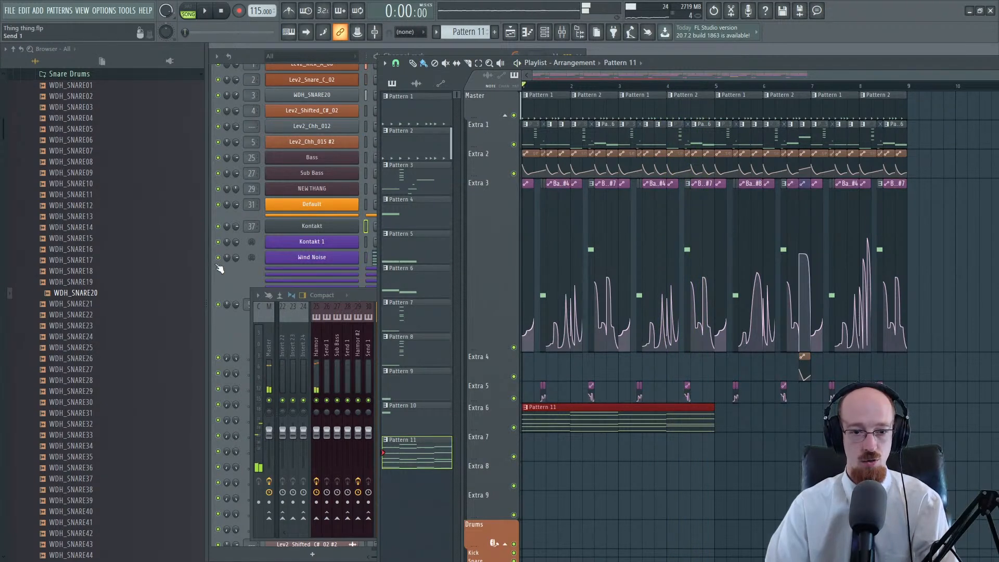
Step: Open the main Kontakt channel's instrument rack, collapse the Woods High instrument and show Kontakt's file browser
{"action": "left_click", "coordinate": [227, 291]}
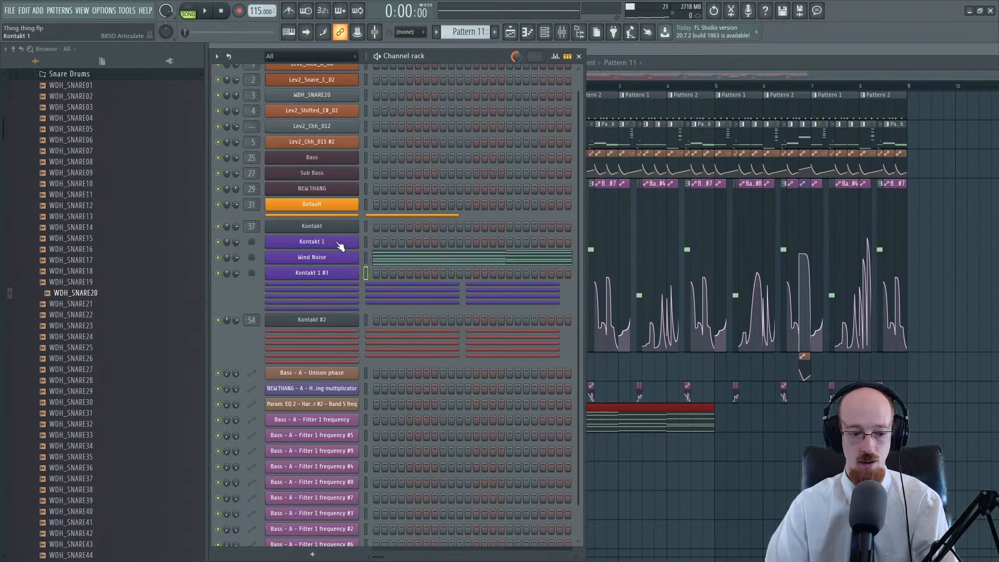
{"action": "left_click", "coordinate": [335, 229]}
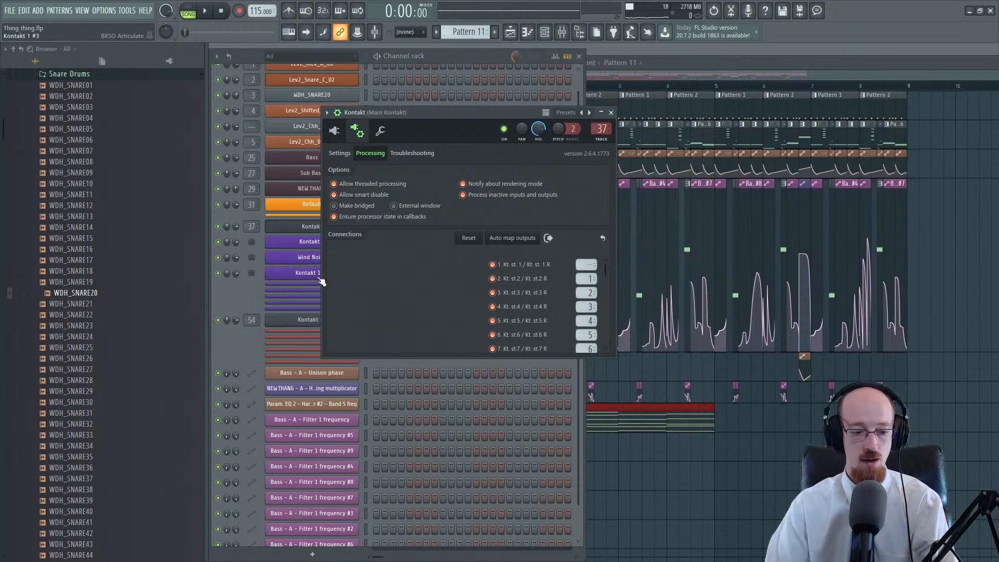
{"action": "left_click", "coordinate": [339, 153]}
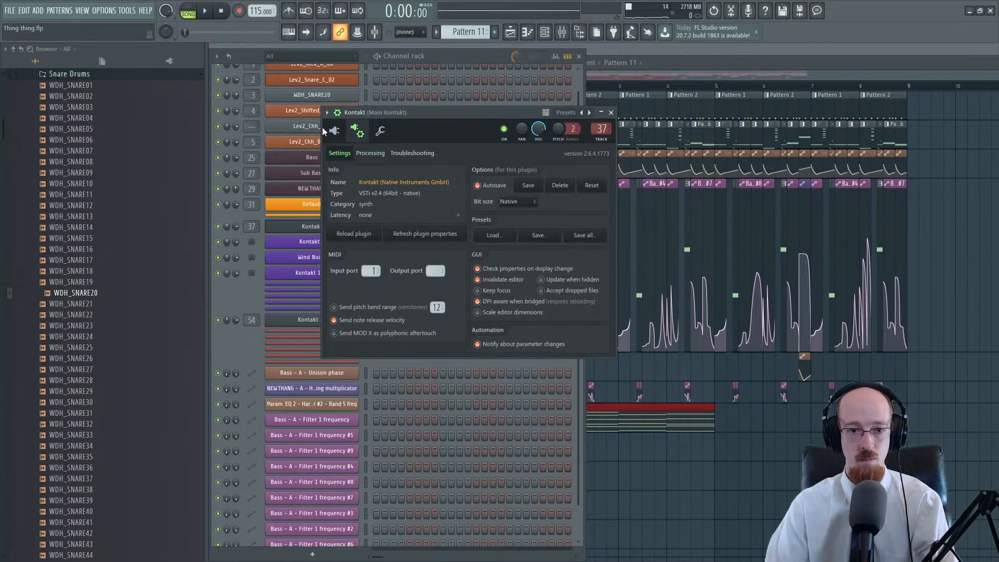
{"action": "left_click", "coordinate": [336, 131]}
{"action": "left_click_drag", "start_coordinate": [509, 136], "coordinate": [518, 110]}
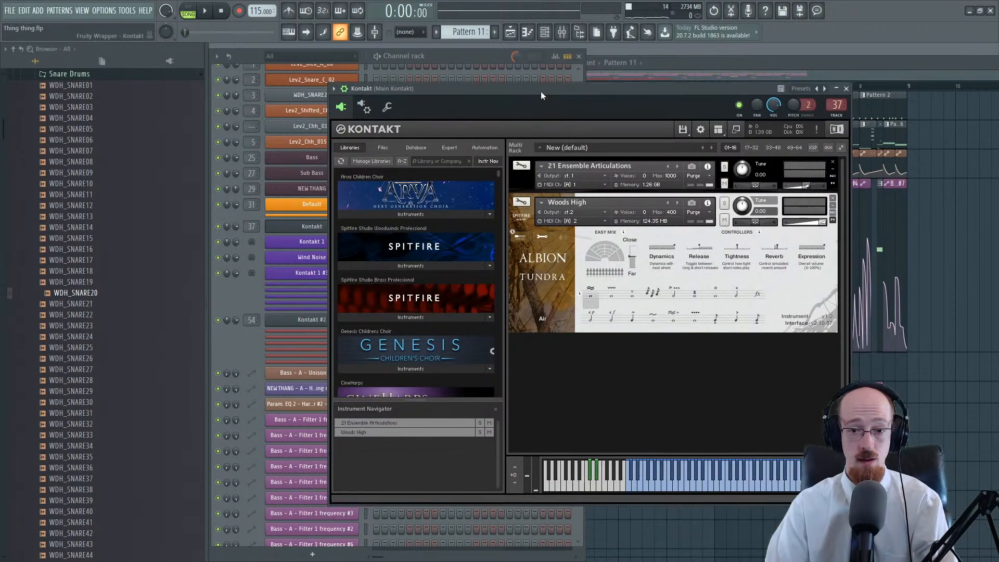
{"action": "left_click", "coordinate": [533, 222]}
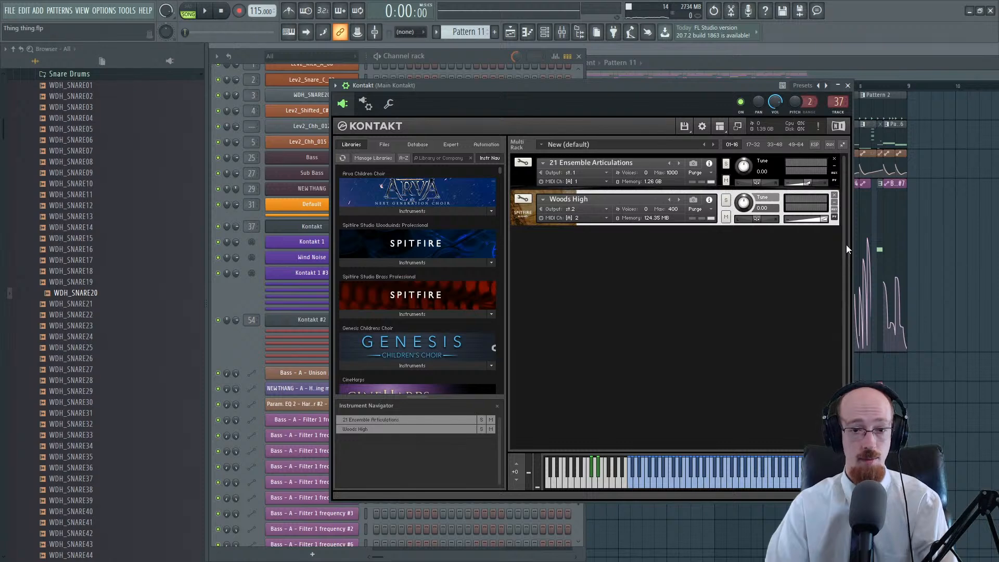
{"action": "left_click", "coordinate": [384, 145]}
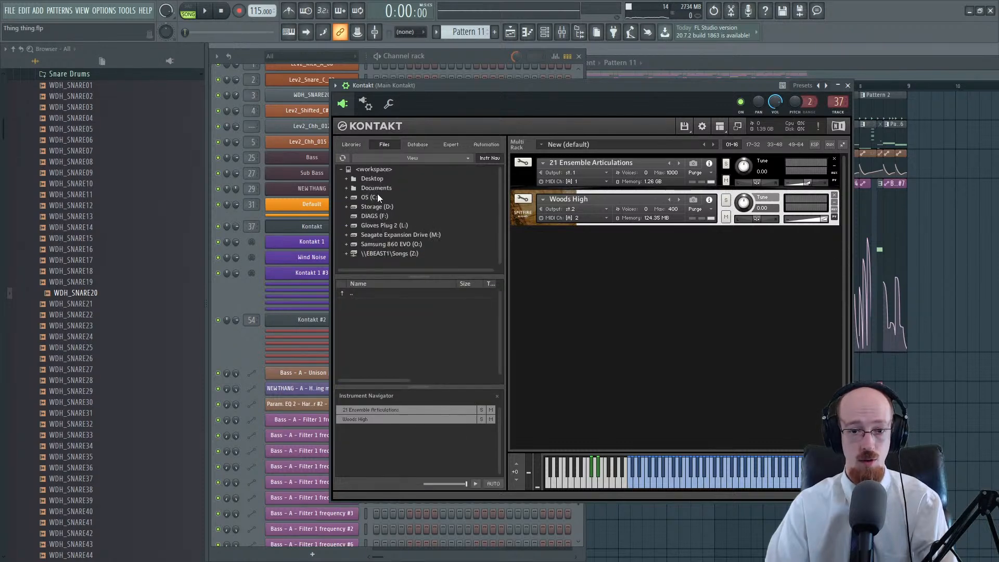
{"action": "left_click", "coordinate": [346, 244]}
{"action": "left_click", "coordinate": [345, 244]}
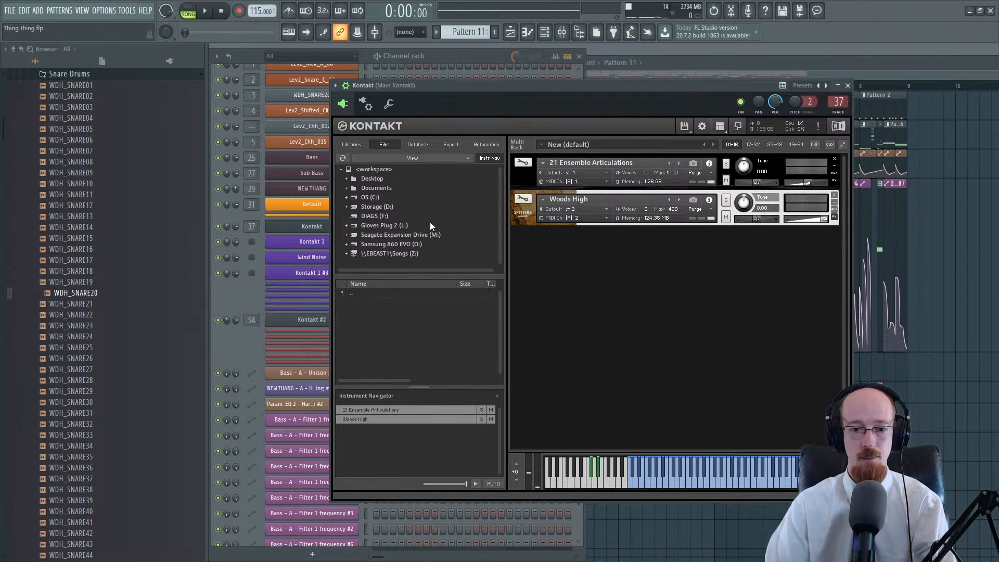
{"action": "left_click", "coordinate": [347, 235]}
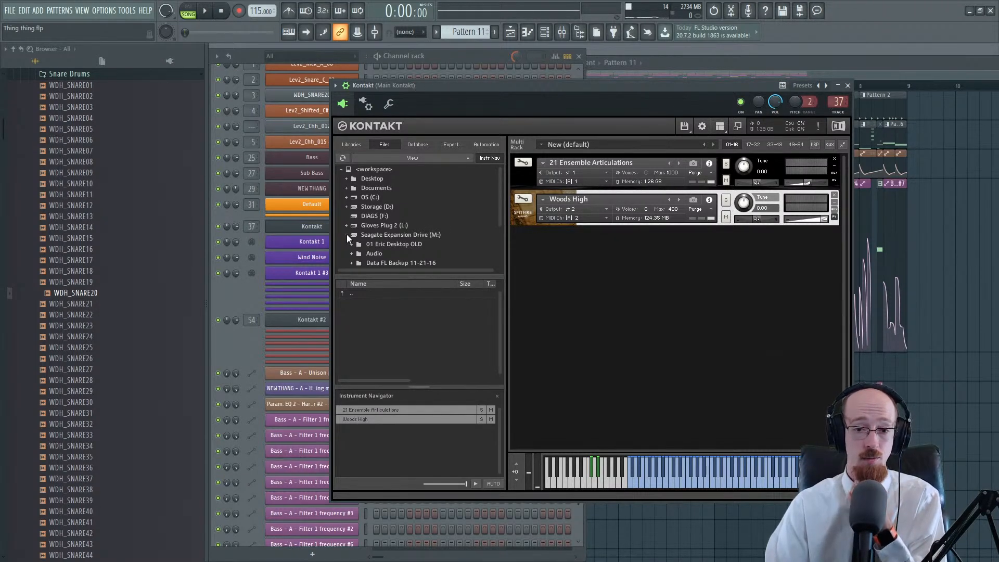
{"action": "left_click", "coordinate": [346, 235]}
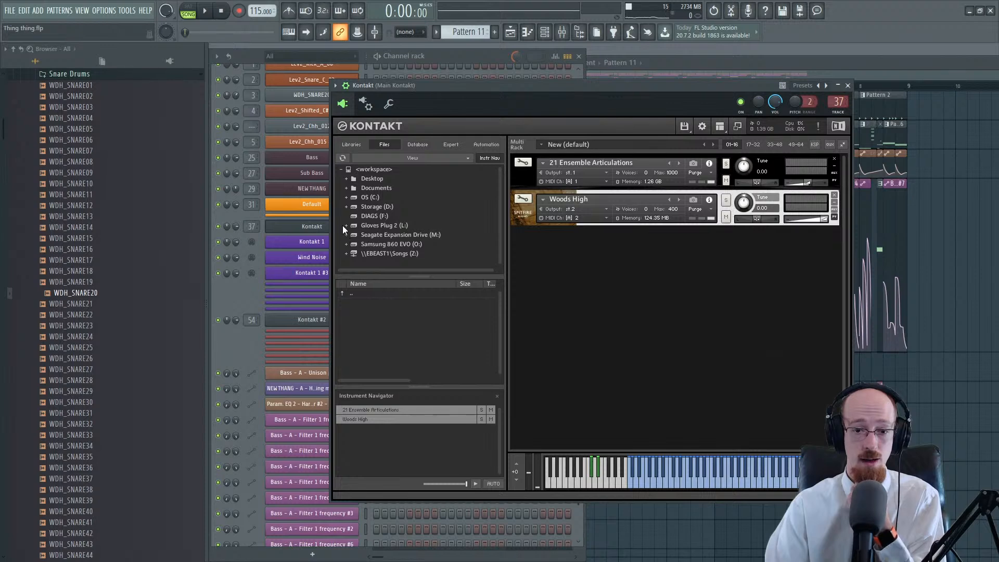
Step: Browse Gloves Plug 2 (L:) to the Labs folder inside Kontakt Instruments, 1. Spitfire Instruments
{"action": "left_click", "coordinate": [347, 226]}
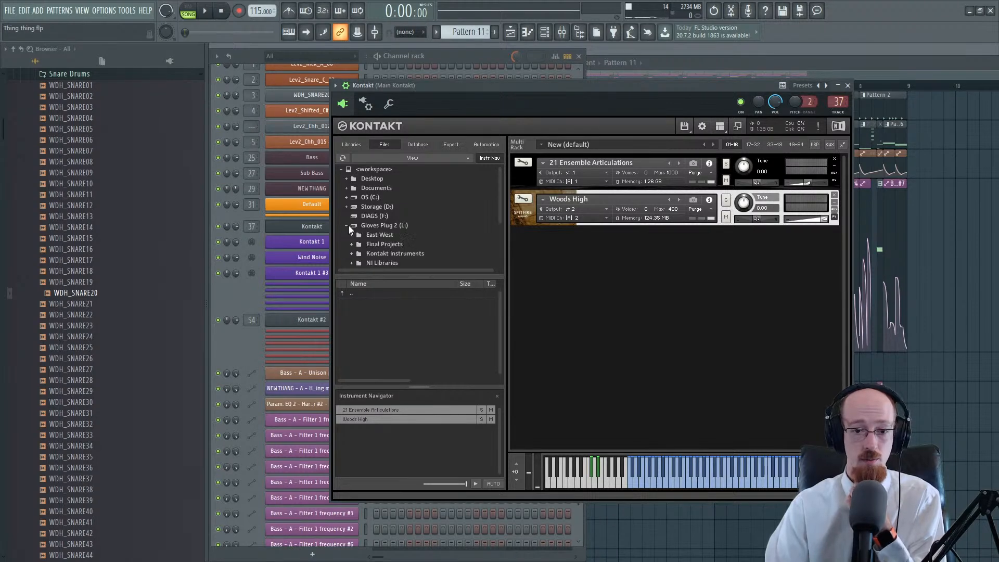
{"action": "left_click", "coordinate": [352, 253]}
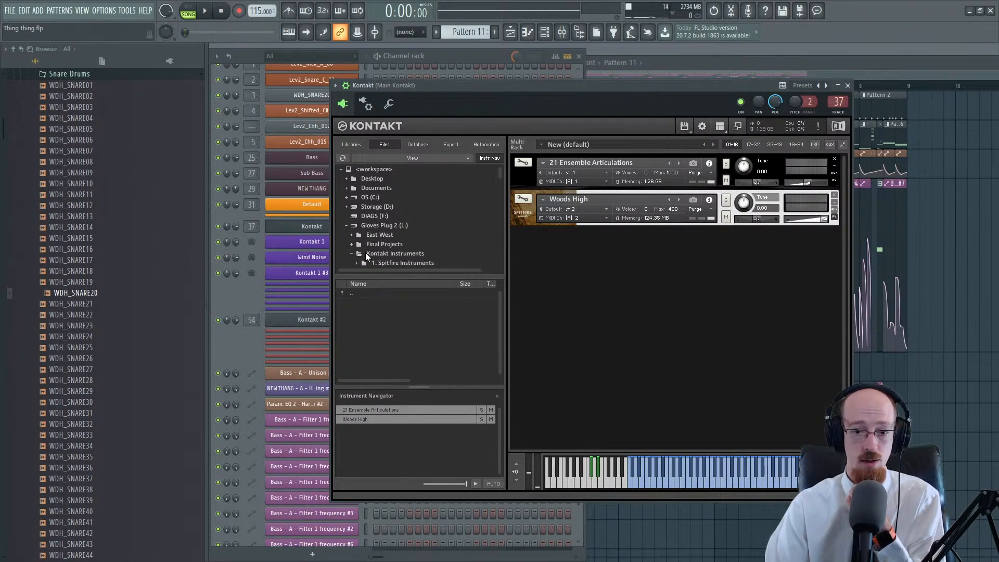
{"action": "scroll", "coordinate": [360, 232], "scroll_direction": "down", "scroll_amount": 1}
{"action": "left_click", "coordinate": [355, 235]}
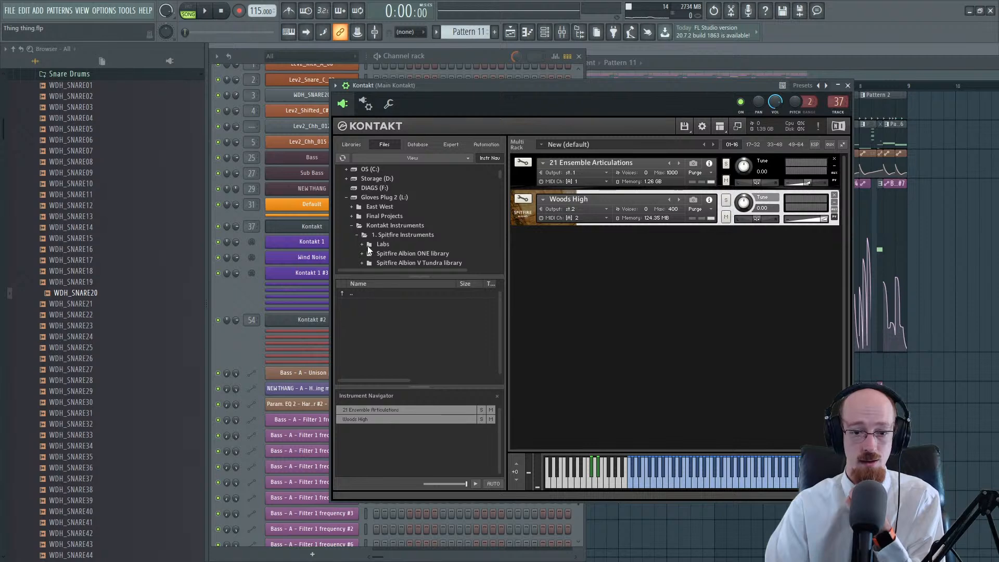
{"action": "left_click", "coordinate": [363, 244]}
{"action": "scroll", "coordinate": [385, 250], "scroll_direction": "down", "scroll_amount": 1}
{"action": "scroll", "coordinate": [398, 243], "scroll_direction": "down", "scroll_amount": 2}
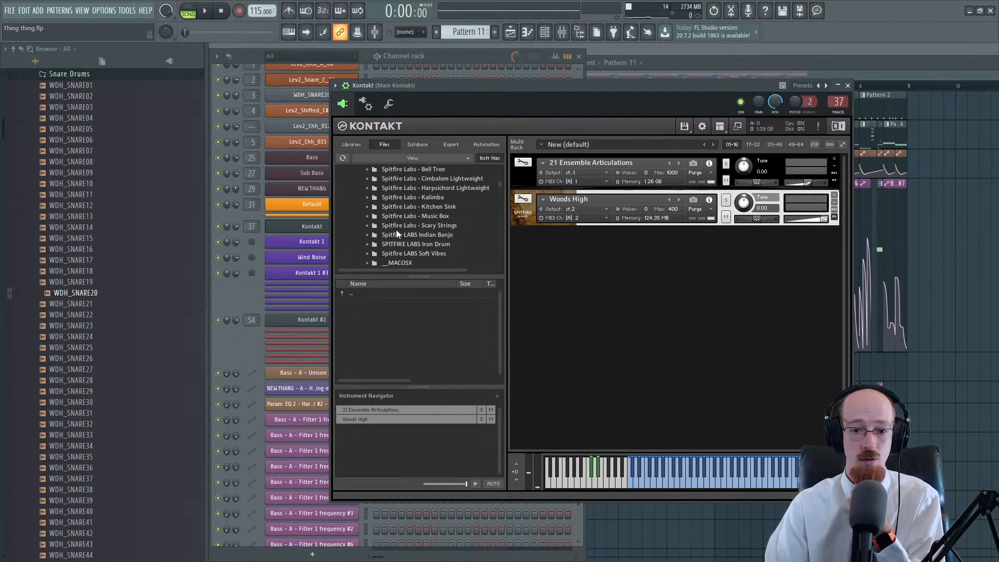
Step: Load Spitfire Labs - Scary Strings.nki from its Instruments folder and select the Stretched articulation
{"action": "left_click", "coordinate": [368, 225]}
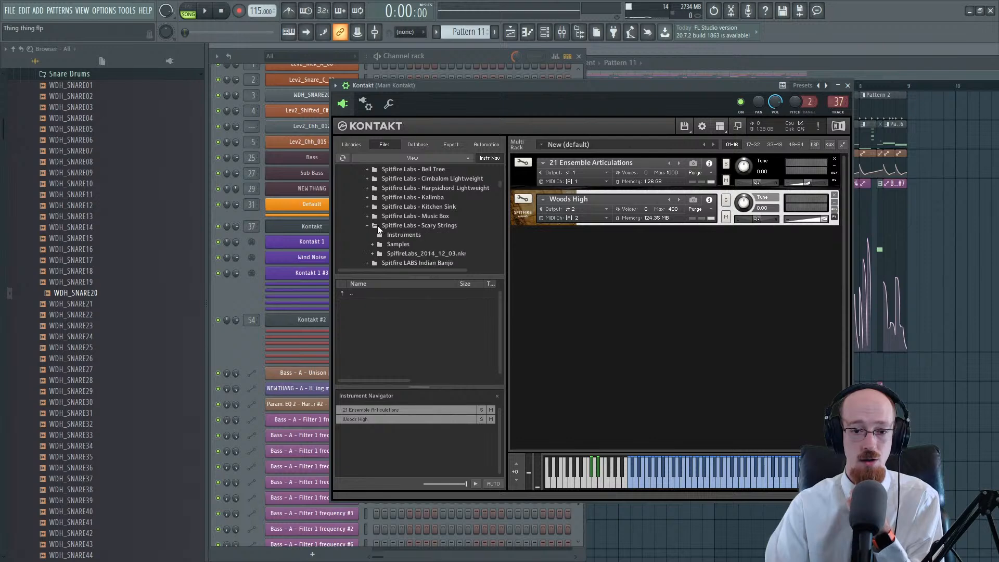
{"action": "left_click", "coordinate": [396, 245]}
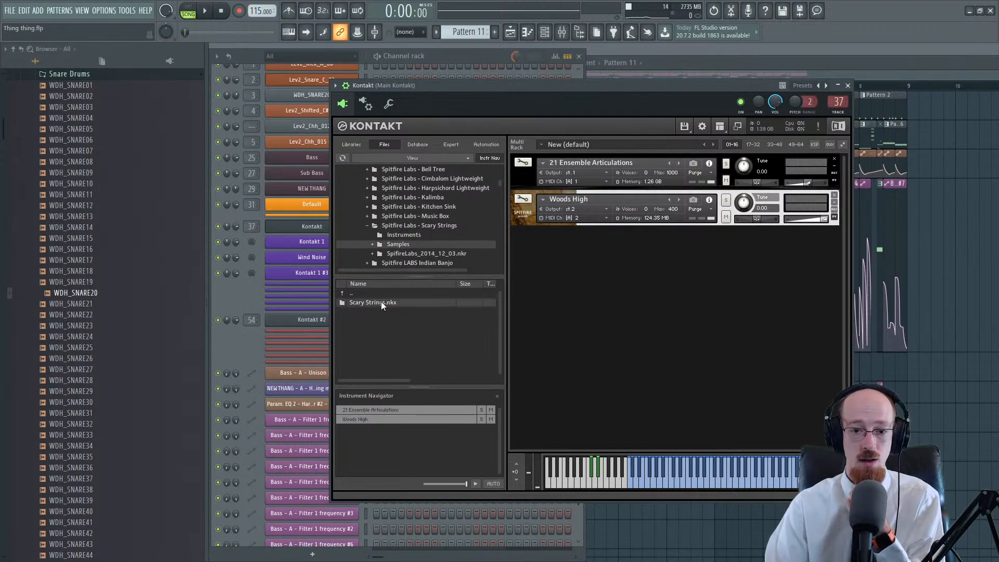
{"action": "left_click", "coordinate": [401, 235]}
{"action": "double_click", "coordinate": [383, 300]}
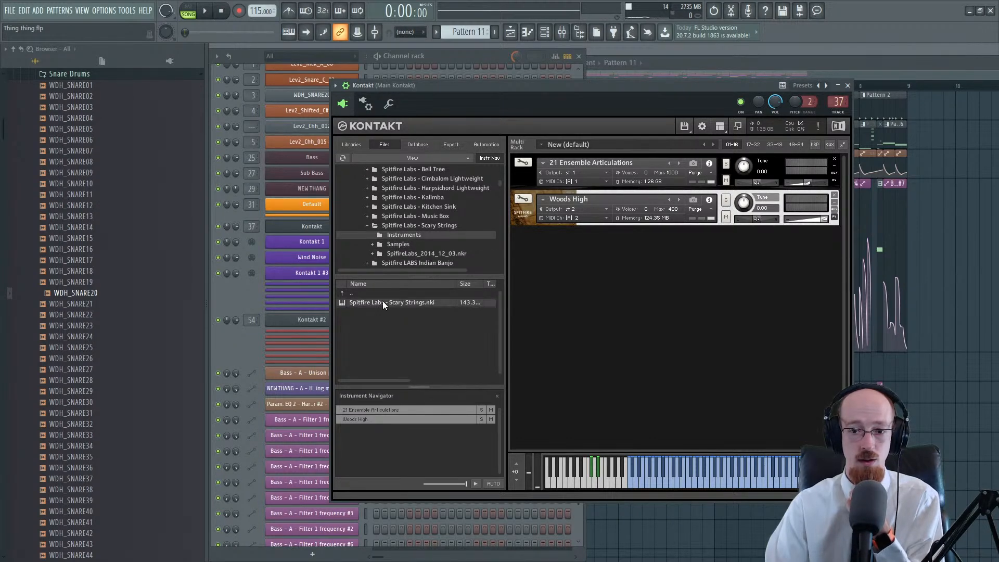
{"action": "left_click", "coordinate": [623, 330]}
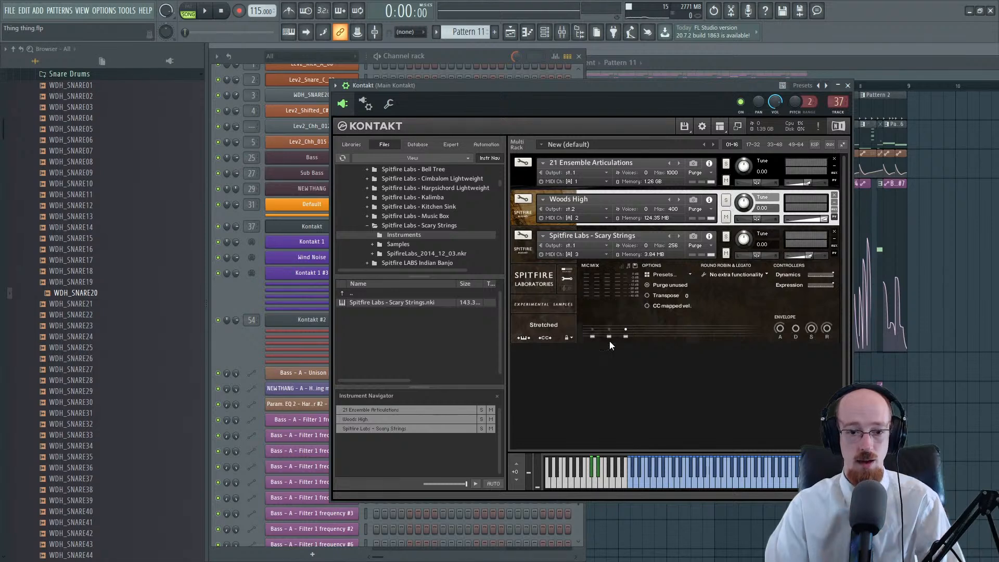
Step: Copy the Wind Noise channel's notes and paste them into the Kontakt 1 #3 channel
{"action": "left_click", "coordinate": [240, 296]}
{"action": "right_click", "coordinate": [346, 258]}
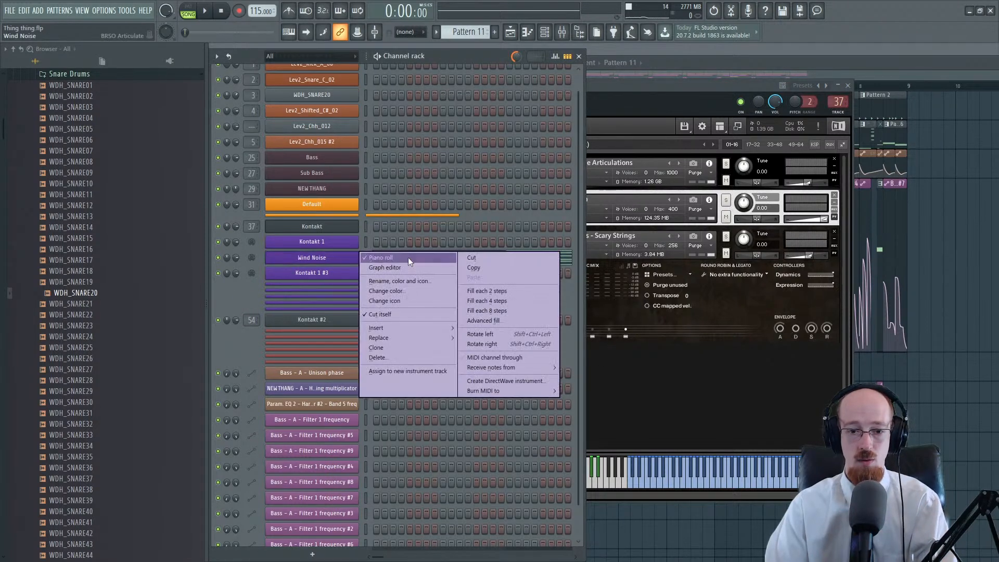
{"action": "left_click", "coordinate": [470, 266]}
{"action": "right_click", "coordinate": [302, 273]}
{"action": "left_click", "coordinate": [498, 294]}
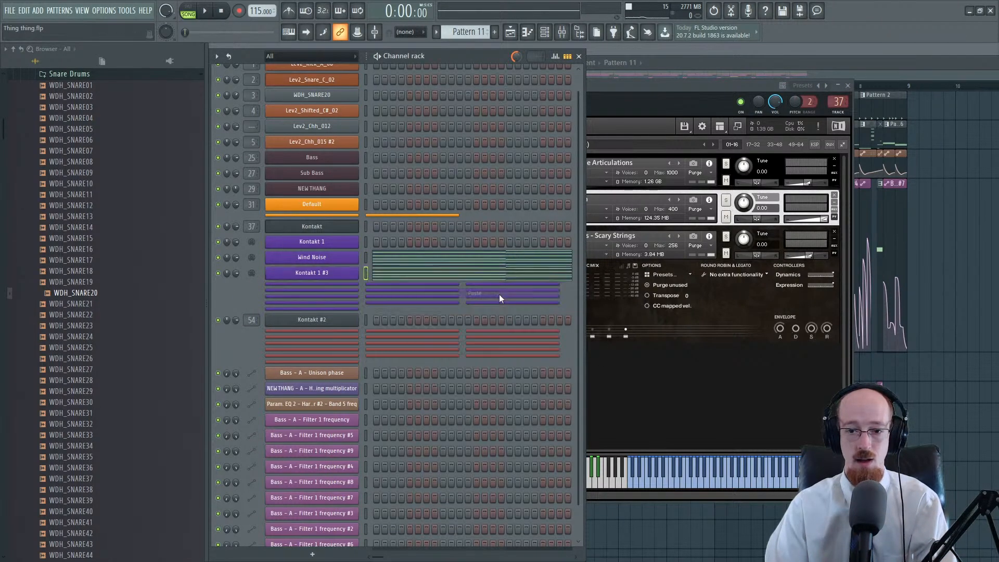
Step: Route the Scary Strings instrument in Kontakt to output st.2 and collapse it
{"action": "left_click", "coordinate": [661, 382]}
{"action": "left_click", "coordinate": [583, 248]}
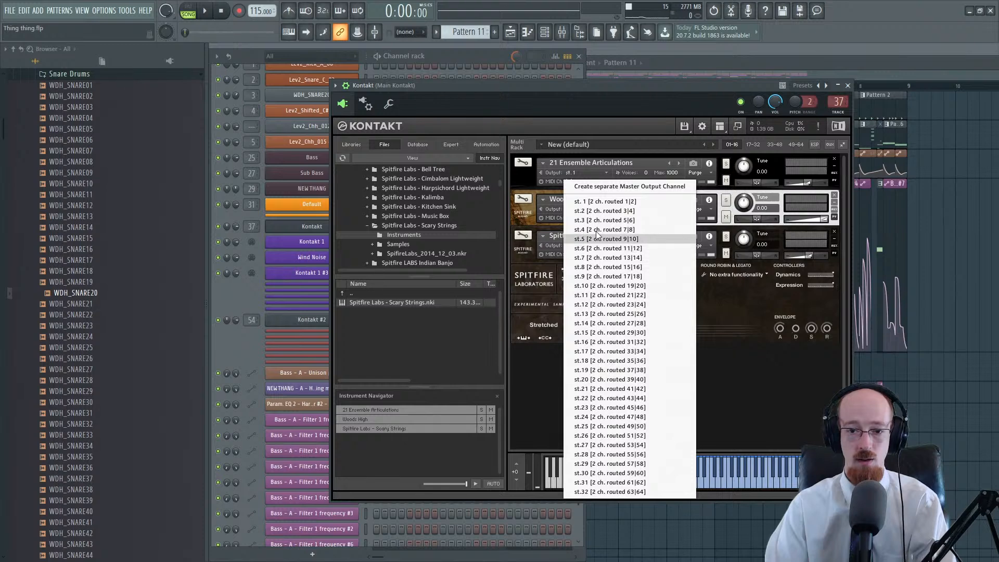
{"action": "left_click", "coordinate": [598, 212]}
{"action": "left_click", "coordinate": [521, 252]}
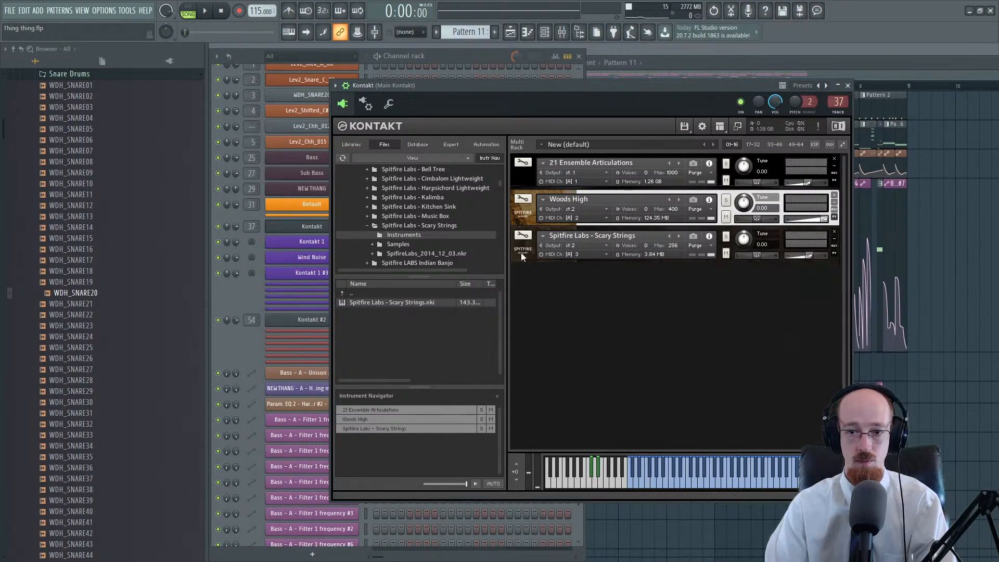
Step: Play the song and balance the layers, lowering the Woods High volume to 3.6 and raising the Scary Strings volume
{"action": "key", "text": "space"}
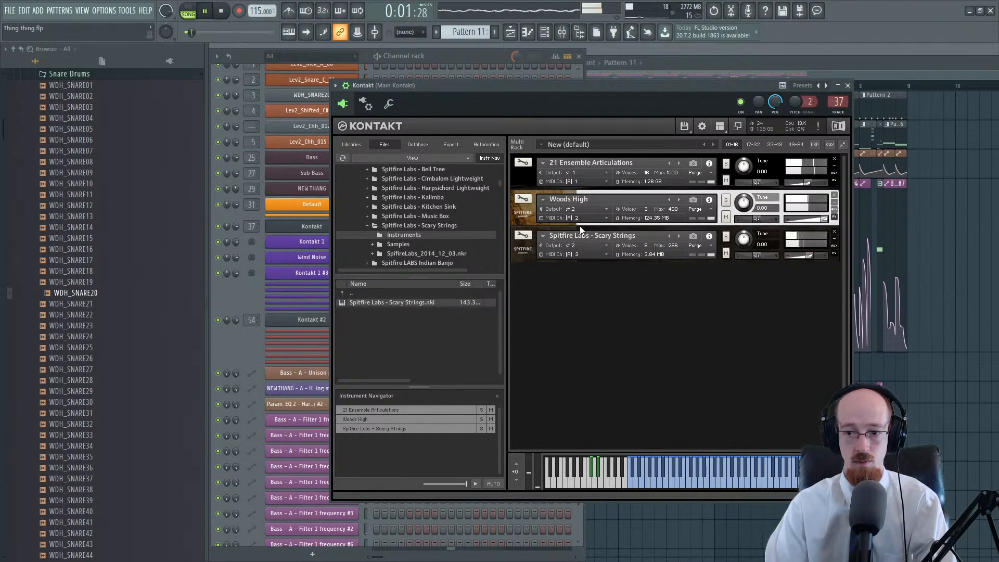
{"action": "left_click_drag", "start_coordinate": [810, 255], "coordinate": [813, 255]}
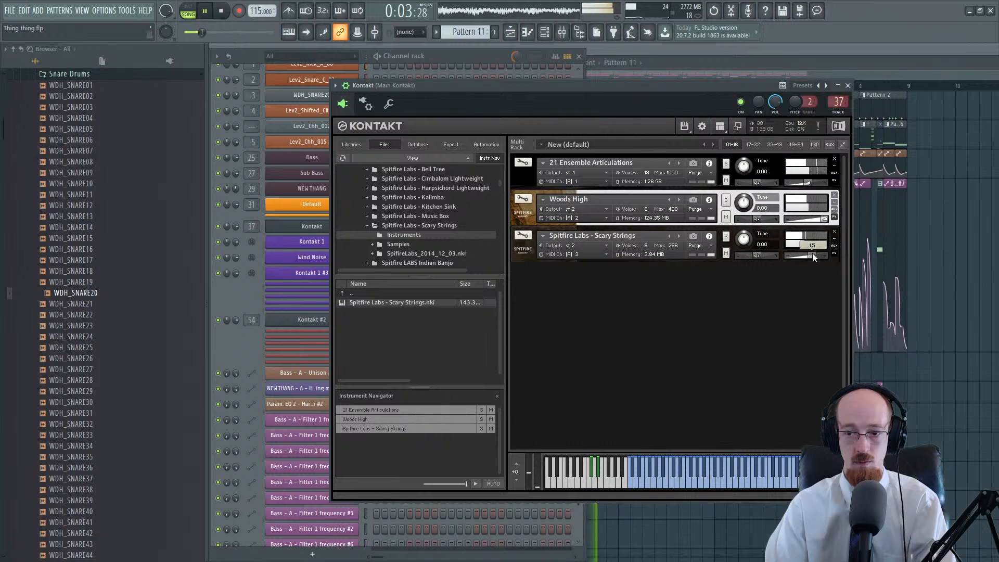
{"action": "left_click_drag", "start_coordinate": [822, 221], "coordinate": [811, 217]}
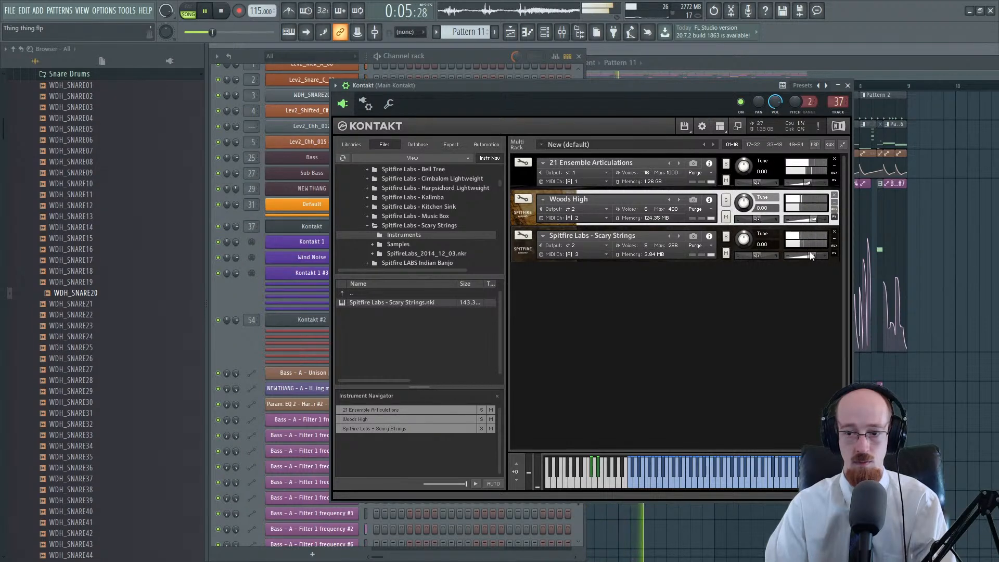
{"action": "left_click_drag", "start_coordinate": [809, 255], "coordinate": [819, 257]}
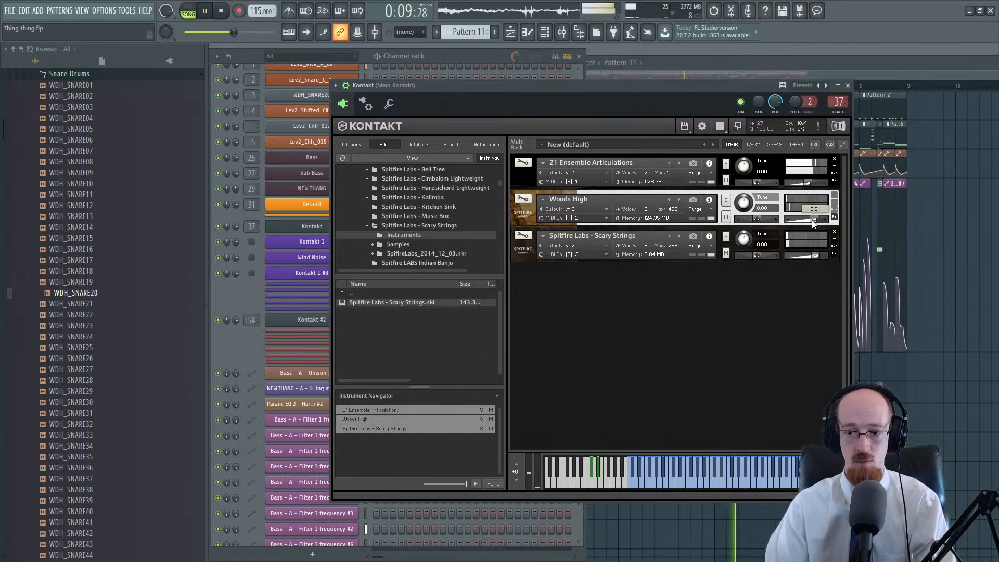
Step: Stop playback and duplicate the Pattern 11 clip on Extra 6 to fill bars 5 to 8
{"action": "left_click", "coordinate": [833, 68]}
{"action": "key", "text": "space"}
{"action": "scroll", "coordinate": [697, 408], "scroll_direction": "down", "scroll_amount": 2, "text": "ctrl"}
{"action": "key", "text": "ctrl+b"}
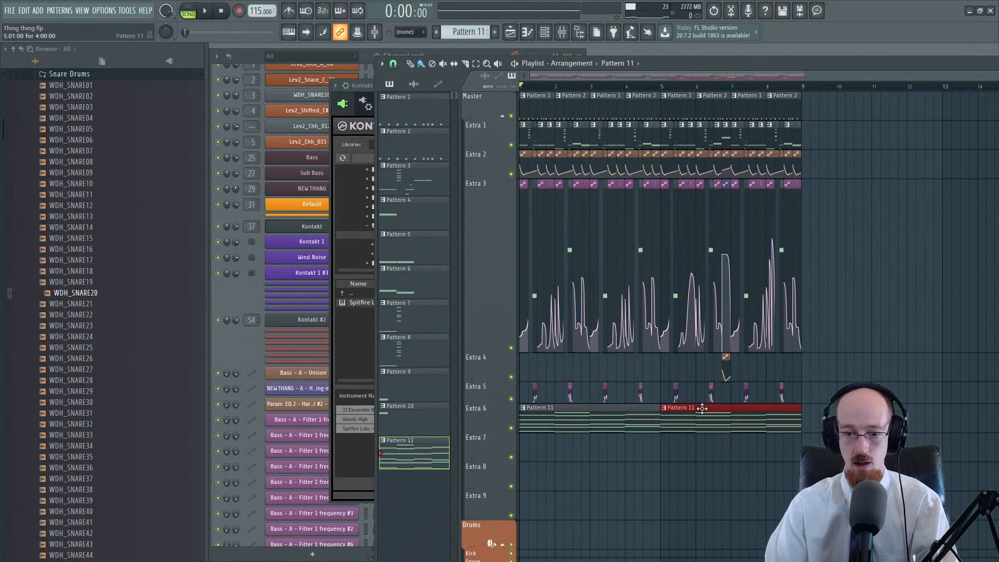
Step: Close the Kontakt window and bring the channel rack to the front, showing its lowest channels
{"action": "left_click", "coordinate": [332, 148]}
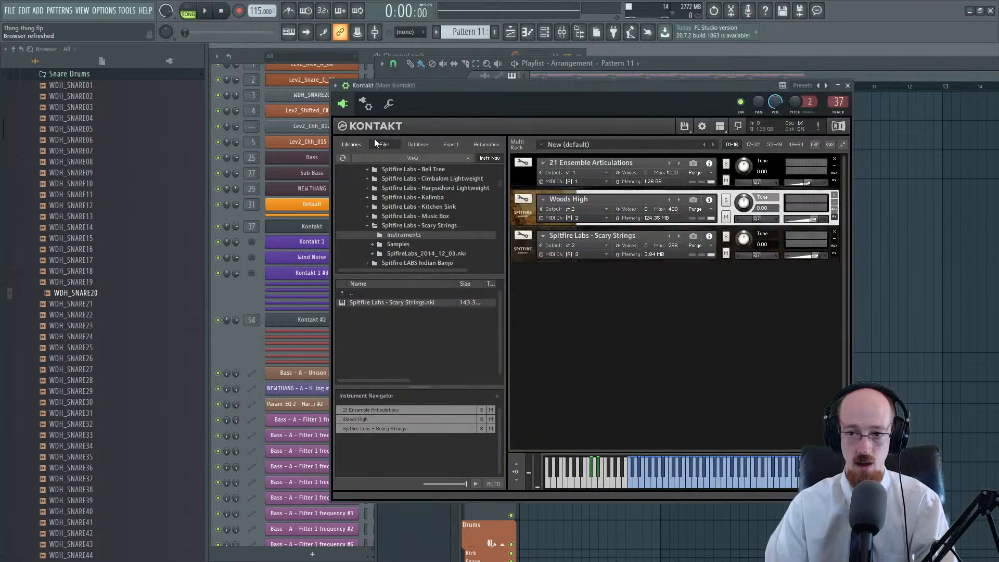
{"action": "left_click", "coordinate": [849, 86]}
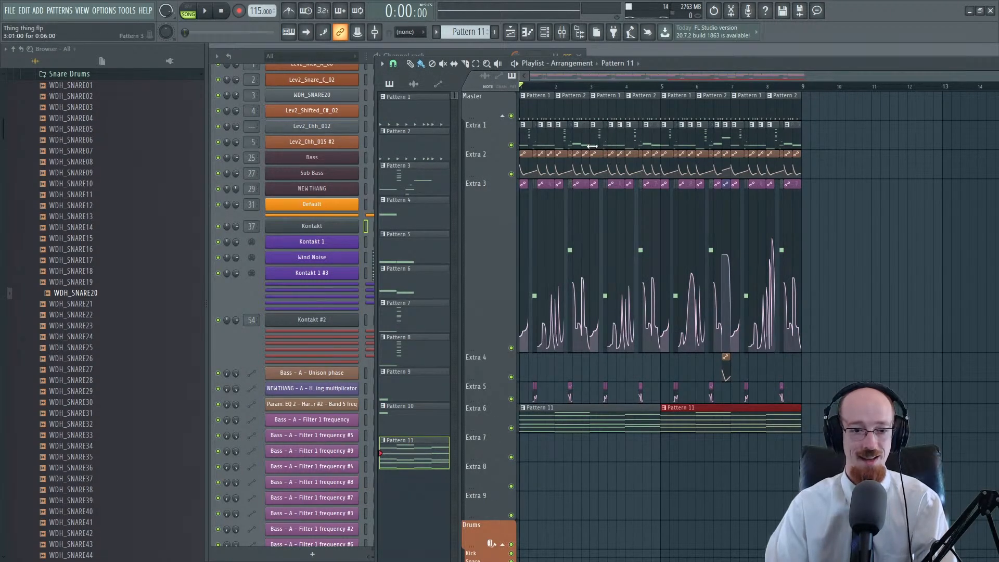
{"action": "left_click", "coordinate": [238, 316]}
{"action": "scroll", "coordinate": [424, 297], "scroll_direction": "down", "scroll_amount": 2}
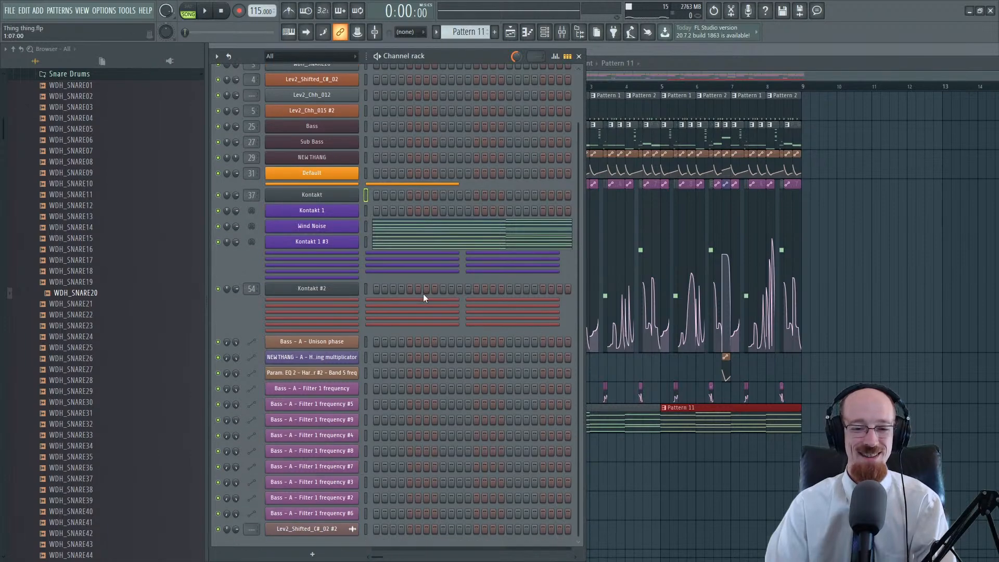
Step: Look over all available instrument plugins and check the instruments on the Default and Bass channels
{"action": "left_click", "coordinate": [317, 552]}
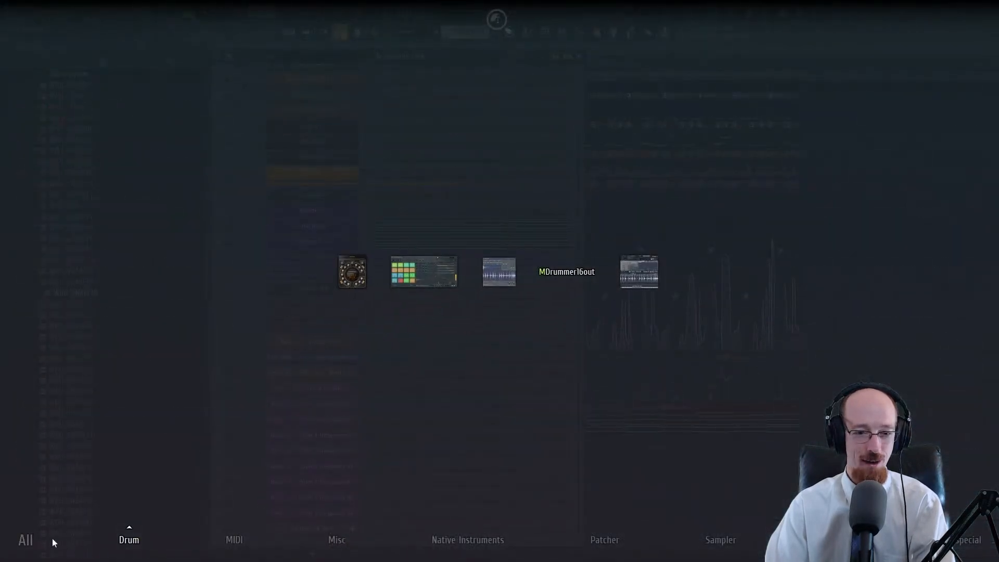
{"action": "mouse_move", "coordinate": [26, 540]}
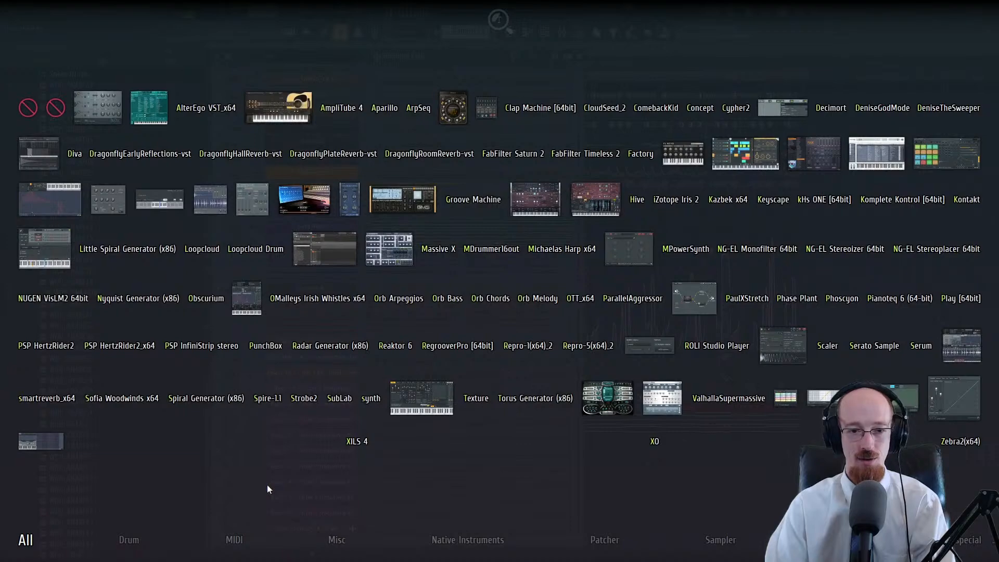
{"action": "left_click", "coordinate": [272, 472]}
{"action": "left_click", "coordinate": [331, 179]}
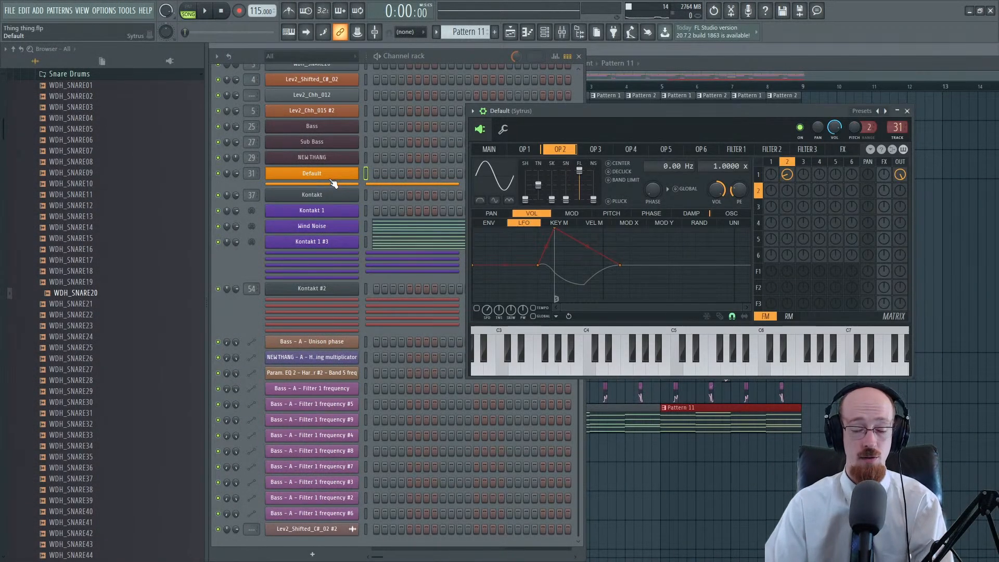
{"action": "left_click", "coordinate": [331, 179]}
{"action": "scroll", "coordinate": [333, 179], "scroll_direction": "up", "scroll_amount": 3}
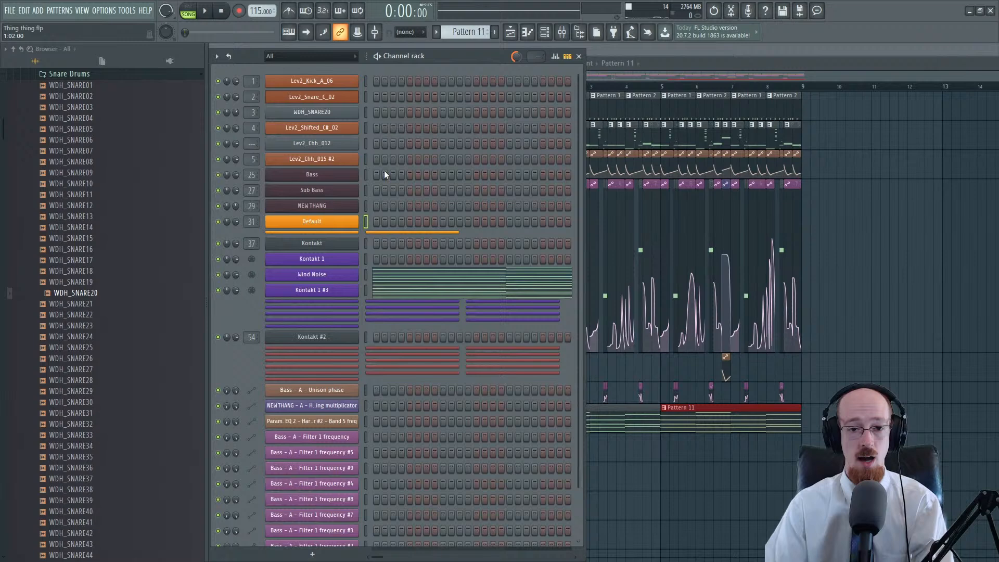
{"action": "left_click", "coordinate": [333, 174]}
{"action": "left_click", "coordinate": [335, 175]}
{"action": "scroll", "coordinate": [464, 136], "scroll_direction": "down", "scroll_amount": 3}
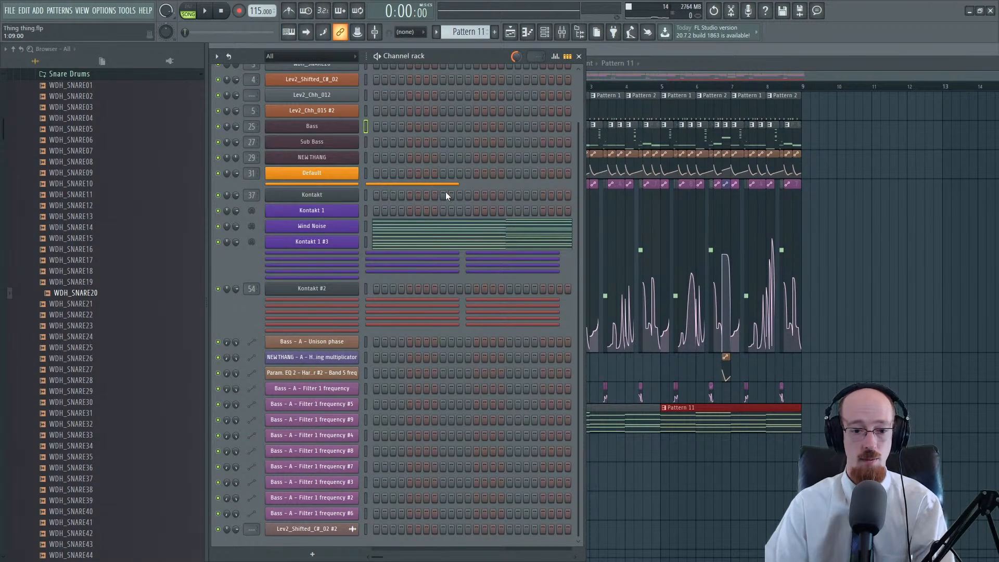
Step: Search the full set of instrument plugins for "synth", clear the search and leave the plugin picker
{"action": "left_click", "coordinate": [313, 552]}
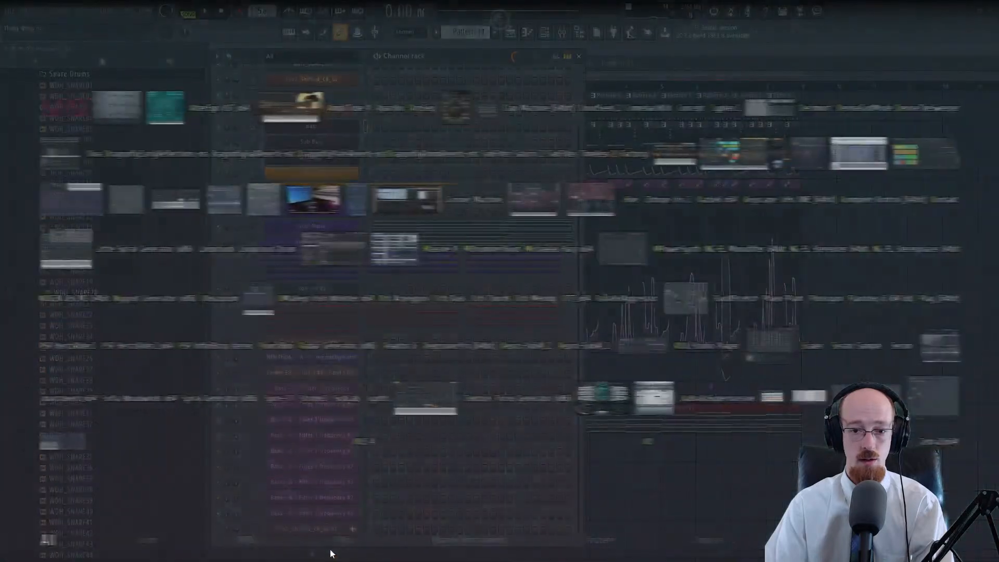
{"action": "left_click", "coordinate": [25, 540]}
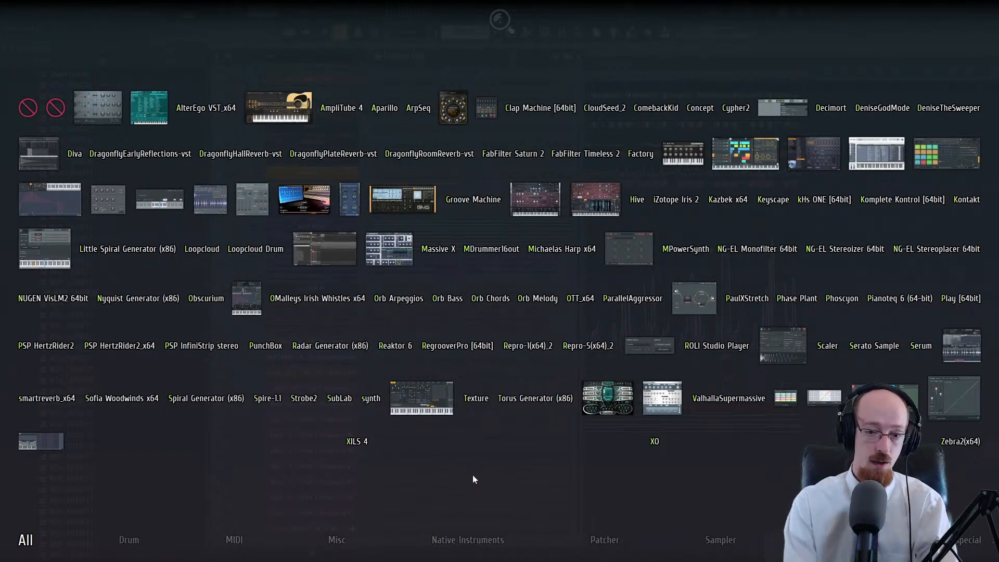
{"action": "type", "text": "synth"}
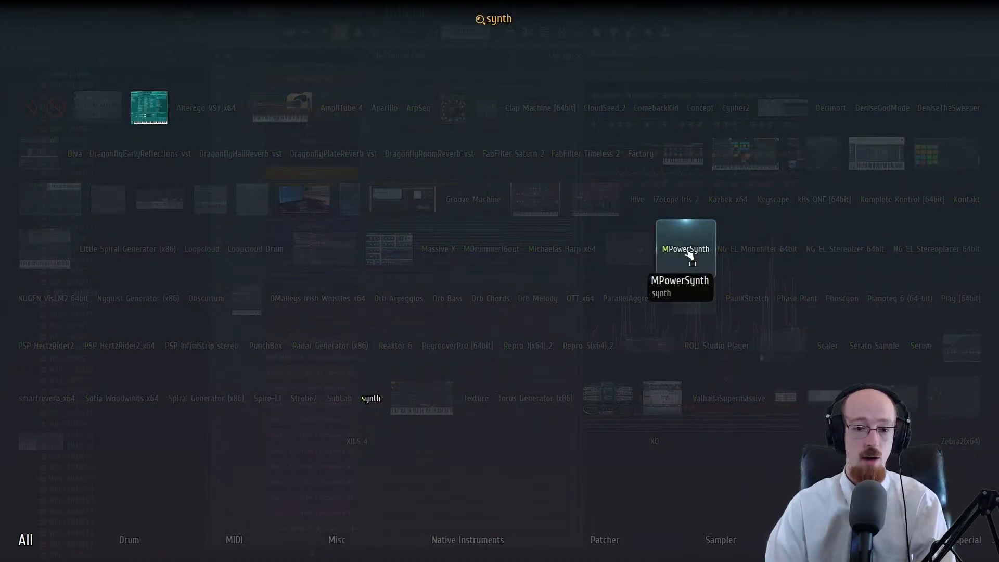
{"action": "key", "text": "BackSpace"}
{"action": "key", "text": "BackSpace"}
{"action": "key", "text": "BackSpace"}
{"action": "key", "text": "BackSpace"}
{"action": "key", "text": "BackSpace"}
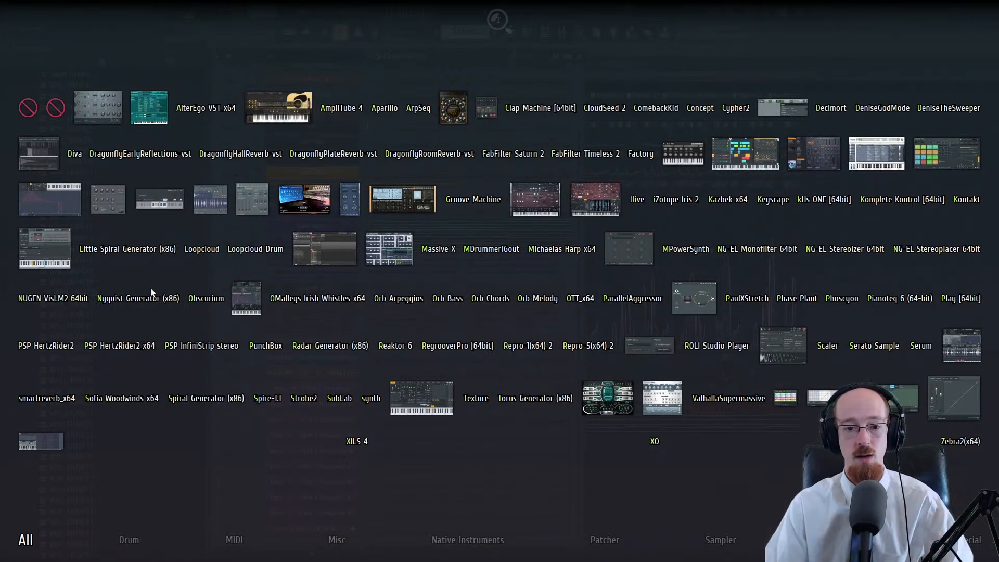
{"action": "left_click", "coordinate": [542, 454]}
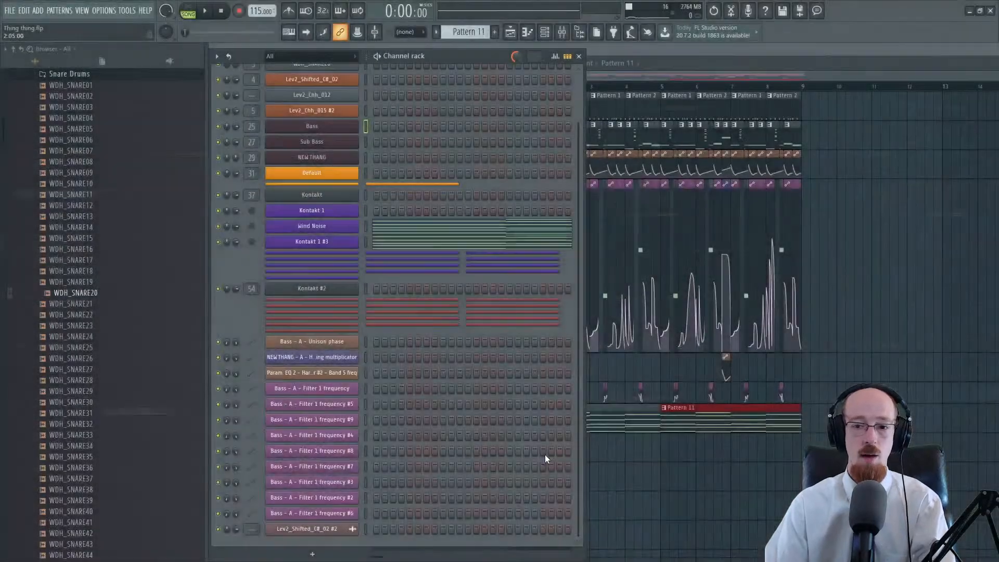
Step: Bring the playlist to the front, return the playhead to the start and examine the eight-bar arrangement
{"action": "double_click", "coordinate": [739, 64]}
{"action": "left_click", "coordinate": [624, 74]}
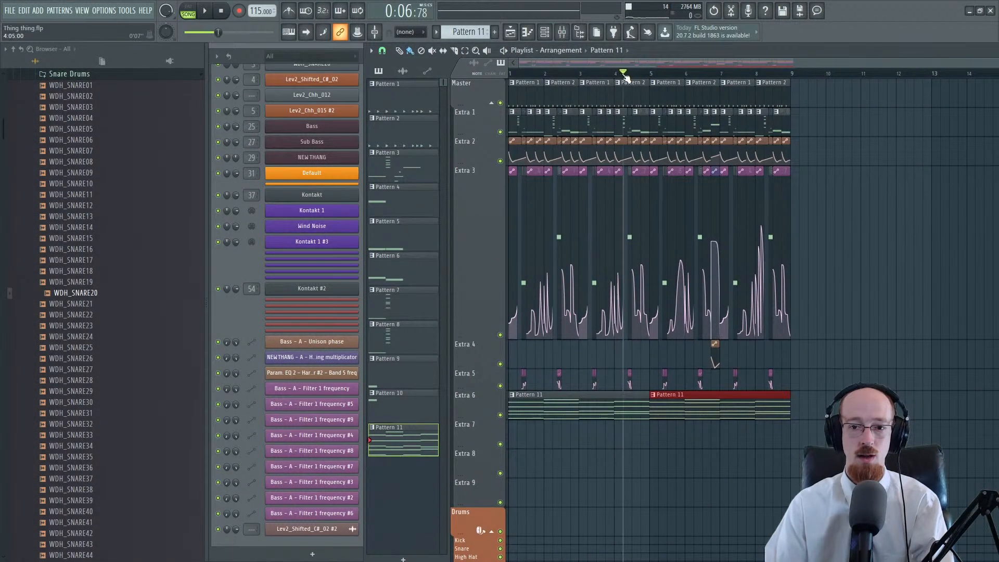
{"action": "left_click_drag", "start_coordinate": [626, 76], "coordinate": [494, 80]}
{"action": "scroll", "coordinate": [613, 250], "scroll_direction": "up", "scroll_amount": 4}
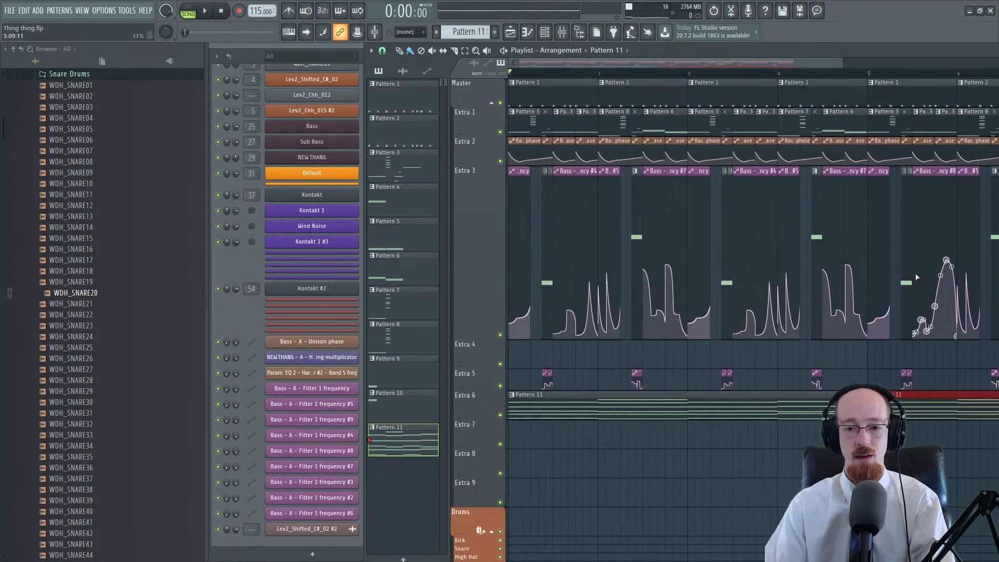
{"action": "scroll", "coordinate": [608, 237], "scroll_direction": "down", "scroll_amount": 3}
{"action": "scroll", "coordinate": [608, 237], "scroll_direction": "down", "scroll_amount": 1}
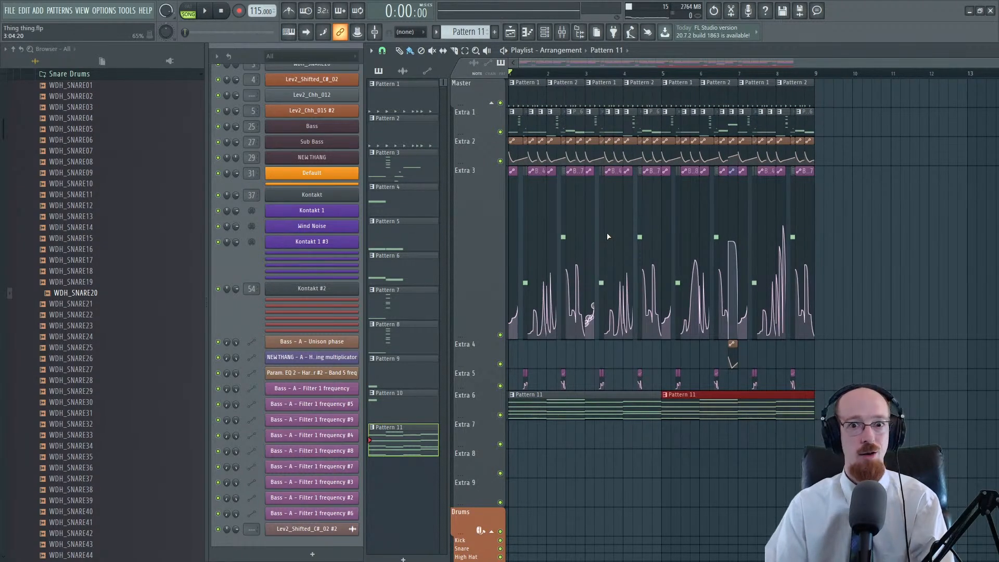
{"action": "scroll", "coordinate": [603, 239], "scroll_direction": "up", "scroll_amount": 3}
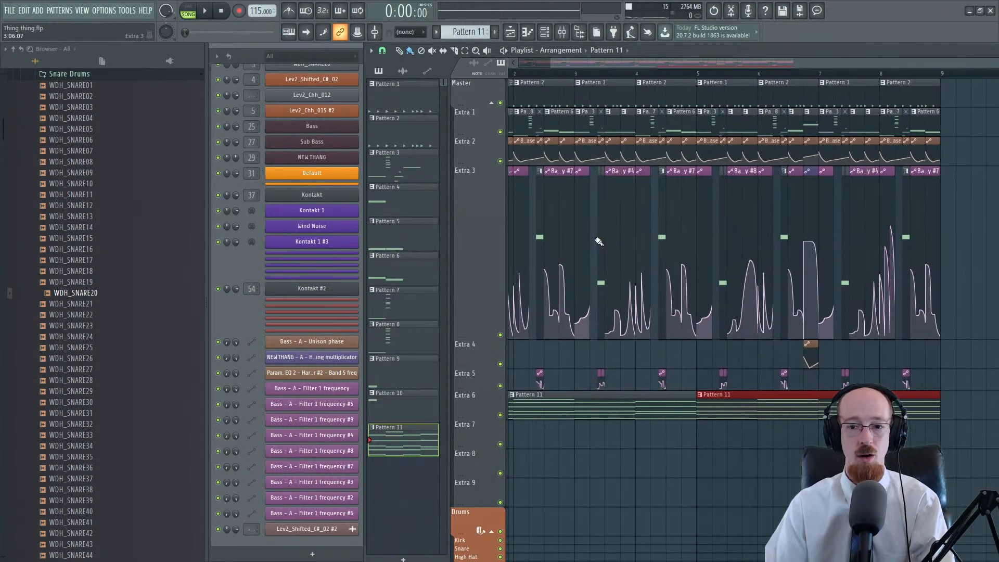
{"action": "scroll", "coordinate": [709, 266], "scroll_direction": "down", "scroll_amount": 3}
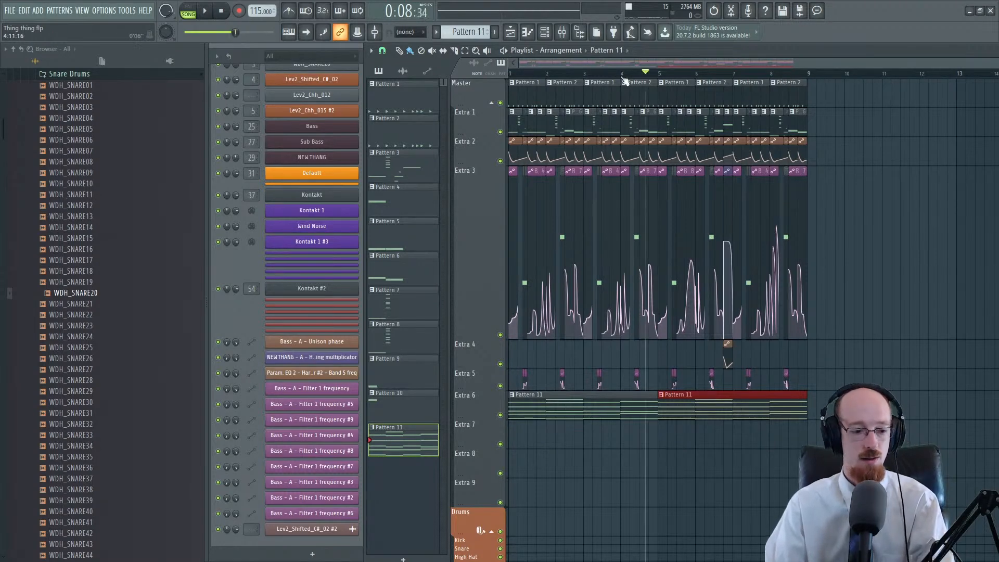
{"action": "scroll", "coordinate": [612, 198], "scroll_direction": "down", "scroll_amount": 1}
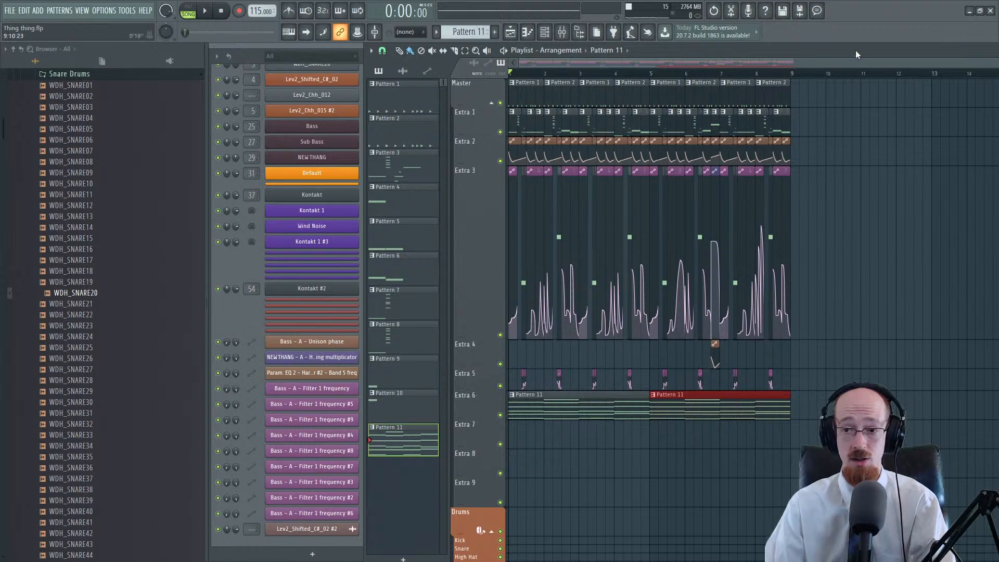
Step: Play the start of the song briefly, stop it, and highlight the clips on Extra 1 and Extra 2 for review
{"action": "key", "text": "space"}
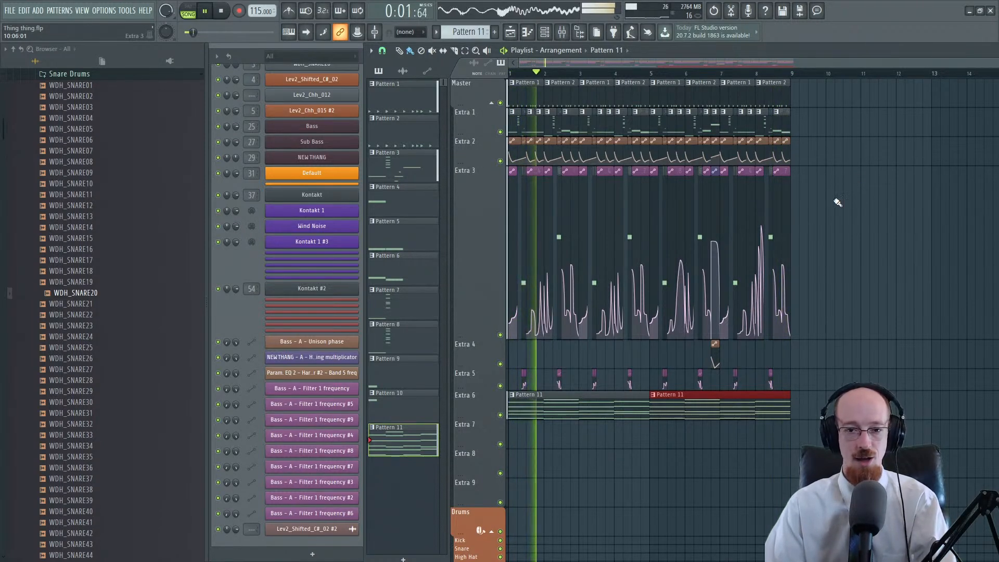
{"action": "key", "text": "space"}
{"action": "left_click", "coordinate": [583, 111]}
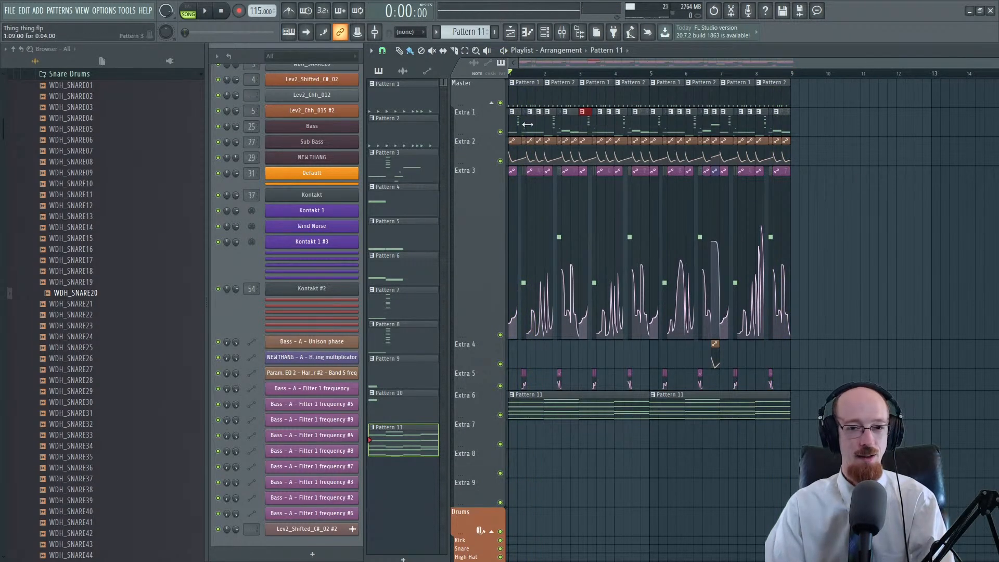
{"action": "left_click_drag", "start_coordinate": [510, 108], "coordinate": [801, 165]}
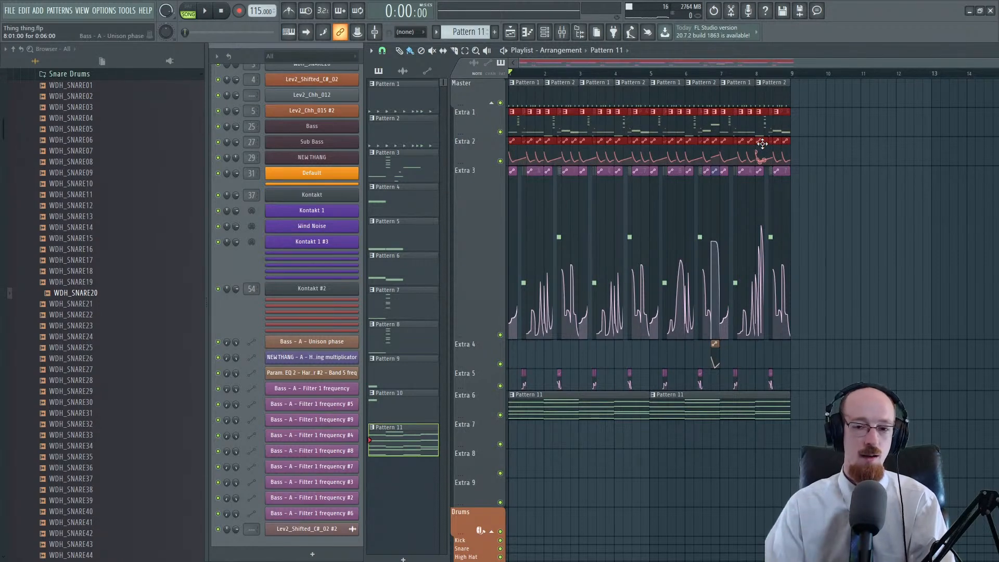
{"action": "left_click", "coordinate": [643, 100]}
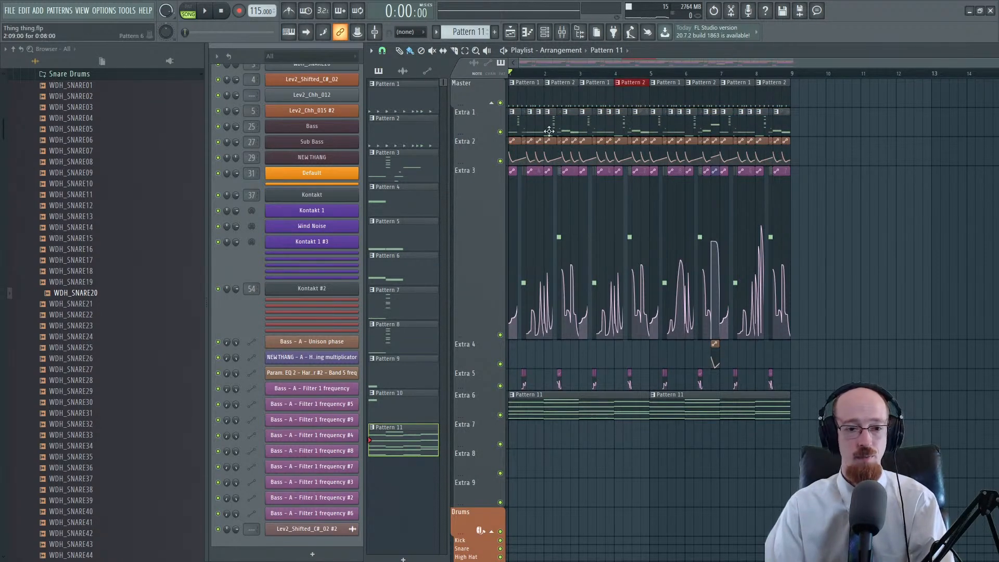
Step: Add a Serum instrument to the channel rack and close its window
{"action": "left_click", "coordinate": [244, 272]}
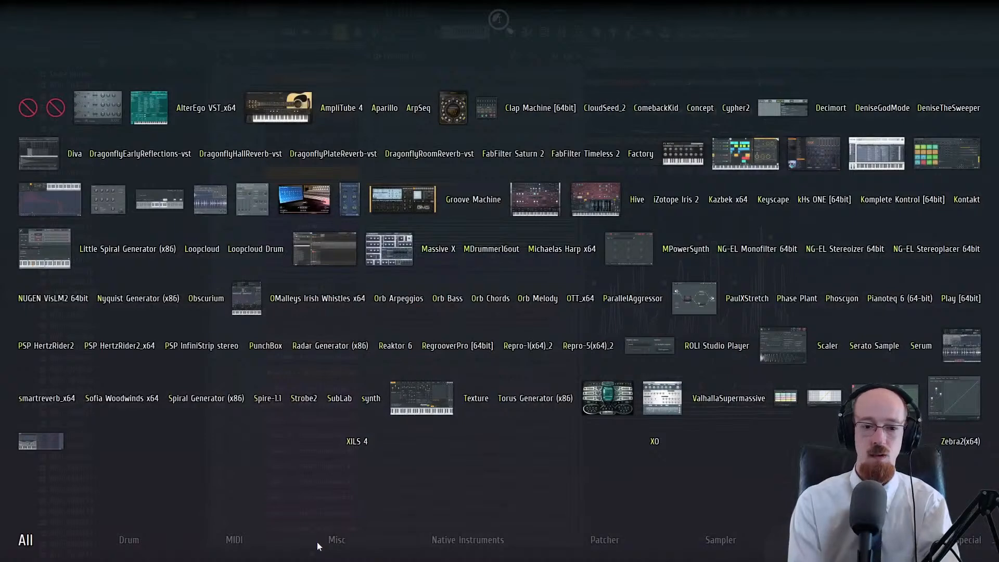
{"action": "type", "text": "serum"}
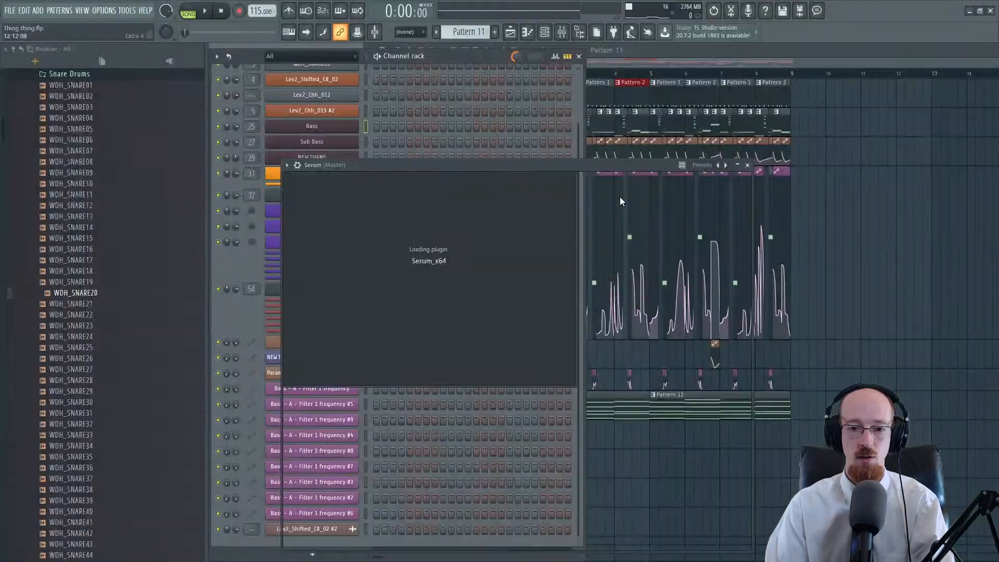
{"action": "left_click_drag", "start_coordinate": [496, 164], "coordinate": [564, 119]}
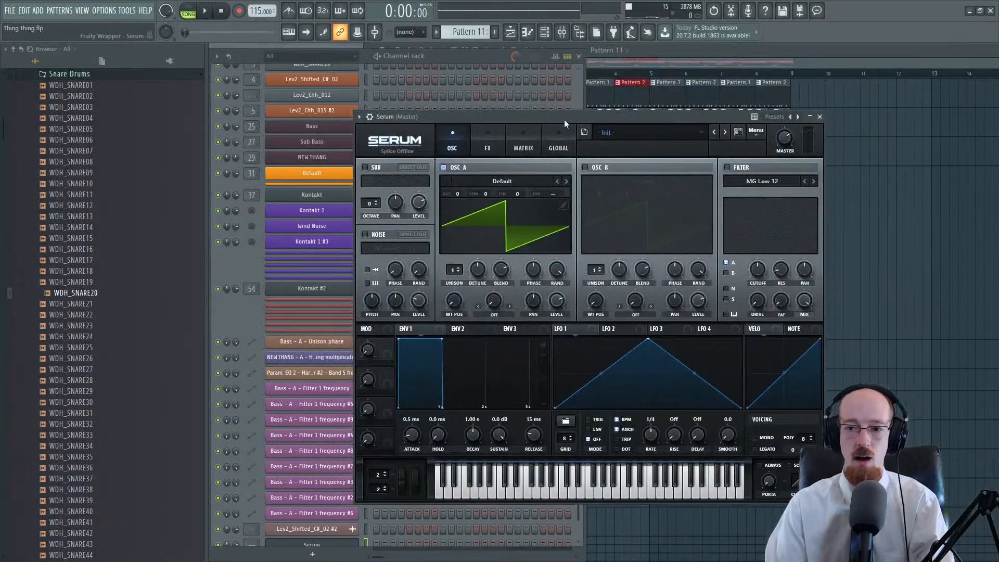
{"action": "left_click", "coordinate": [820, 117]}
Step: Delete the Serum channel from the channel rack and confirm its removal
{"action": "scroll", "coordinate": [441, 461], "scroll_direction": "down", "scroll_amount": 1}
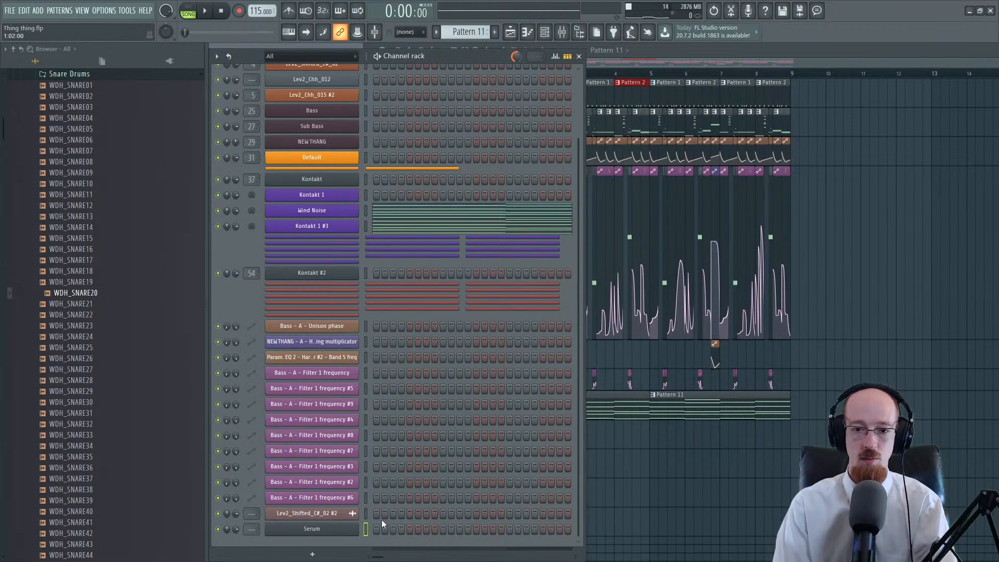
{"action": "key", "text": "alt+Delete"}
{"action": "key", "text": "Return"}
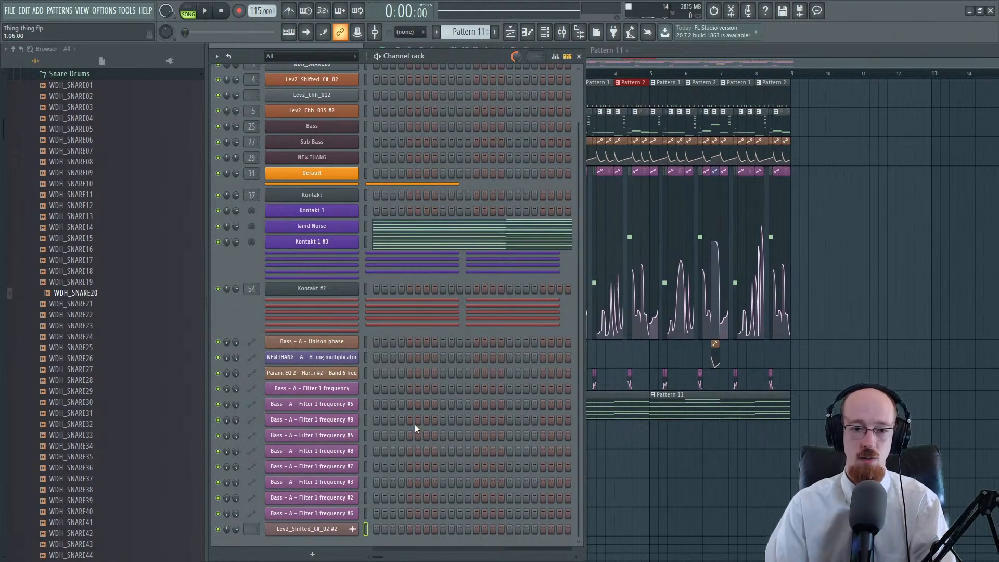
Step: Check the Sytrus instrument on the Default channel and close its window
{"action": "scroll", "coordinate": [415, 425], "scroll_direction": "up", "scroll_amount": 3}
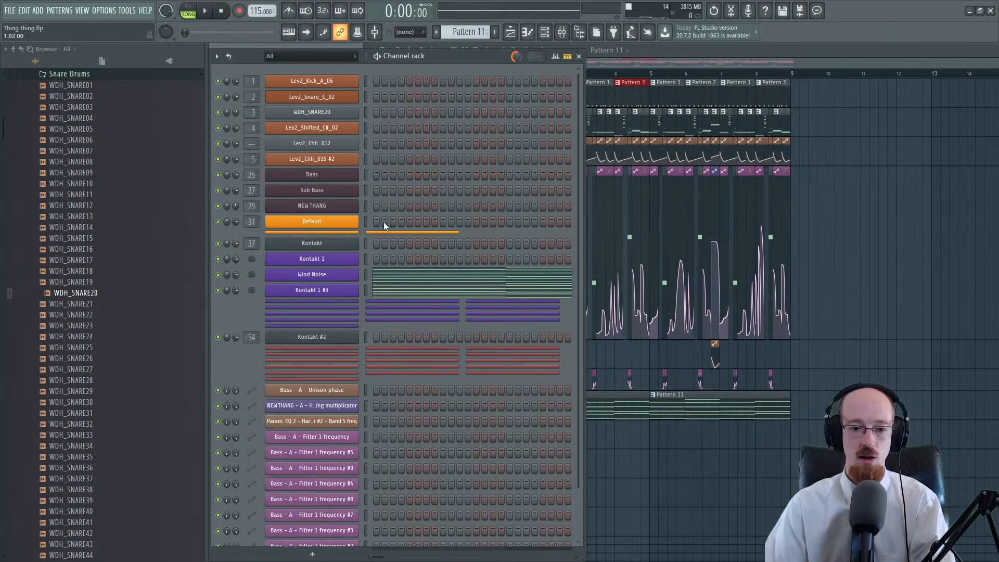
{"action": "left_click", "coordinate": [330, 225]}
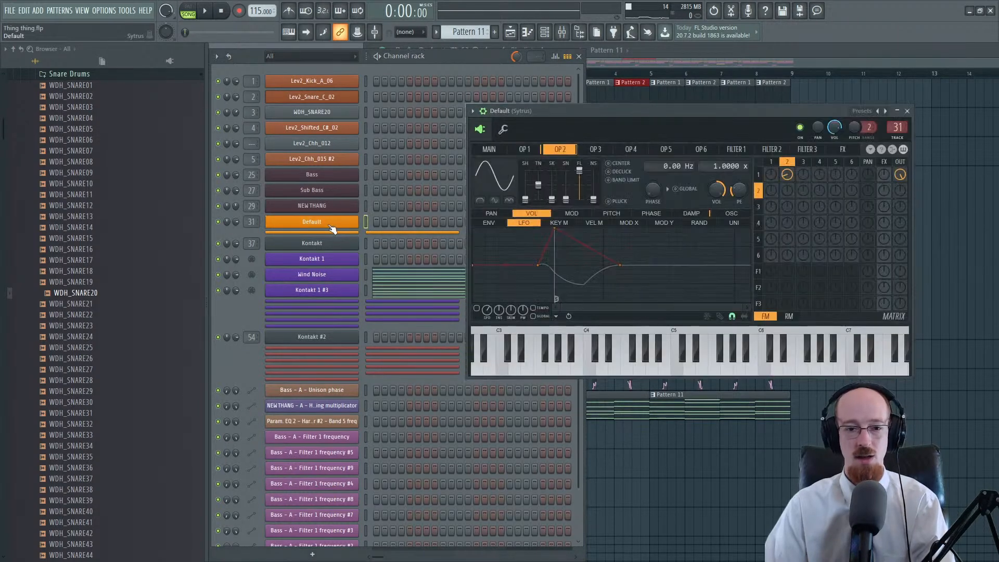
{"action": "left_click", "coordinate": [328, 224]}
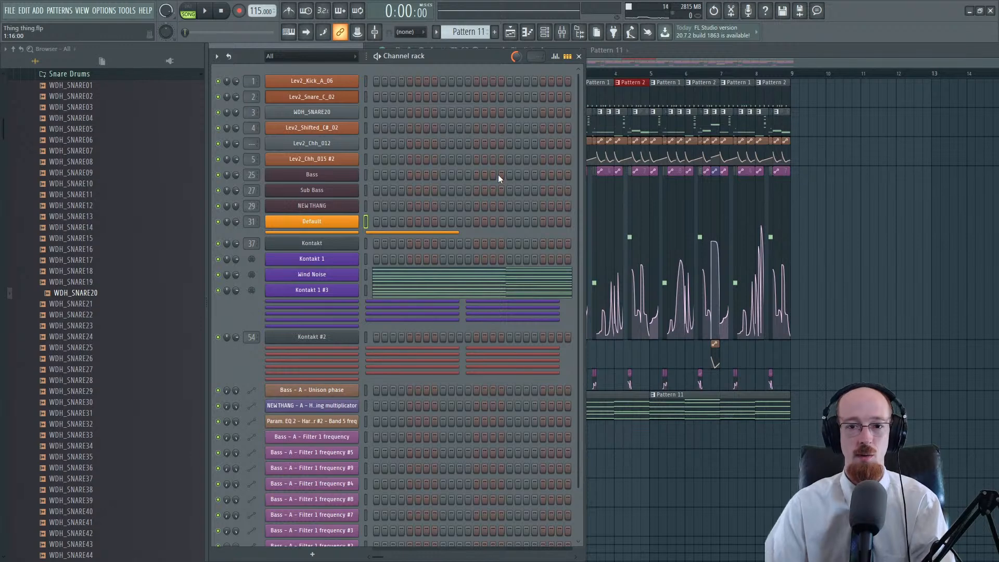